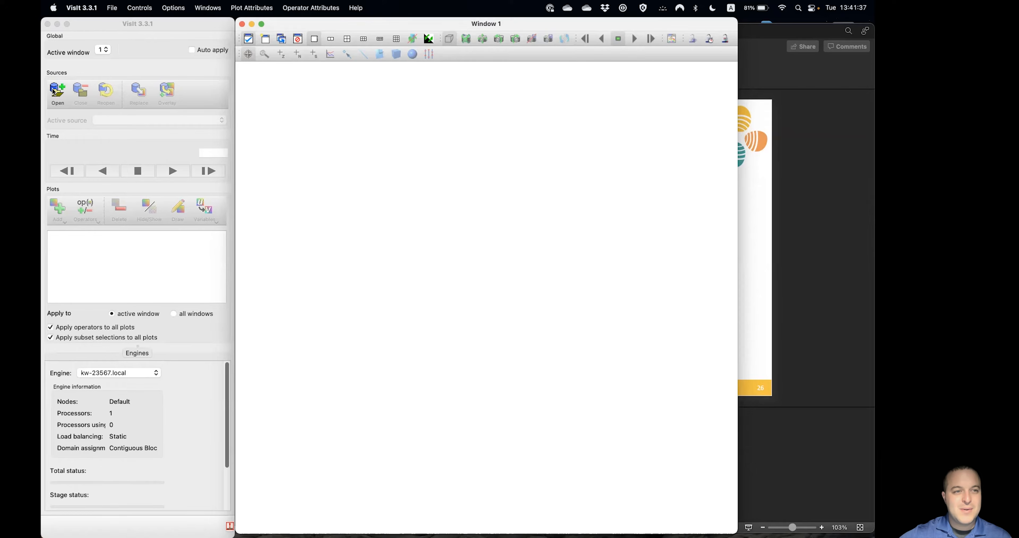
Step: Bring up the file opening dialog, move it clear of the main controls, and view the available hosts
left_click(56, 97)
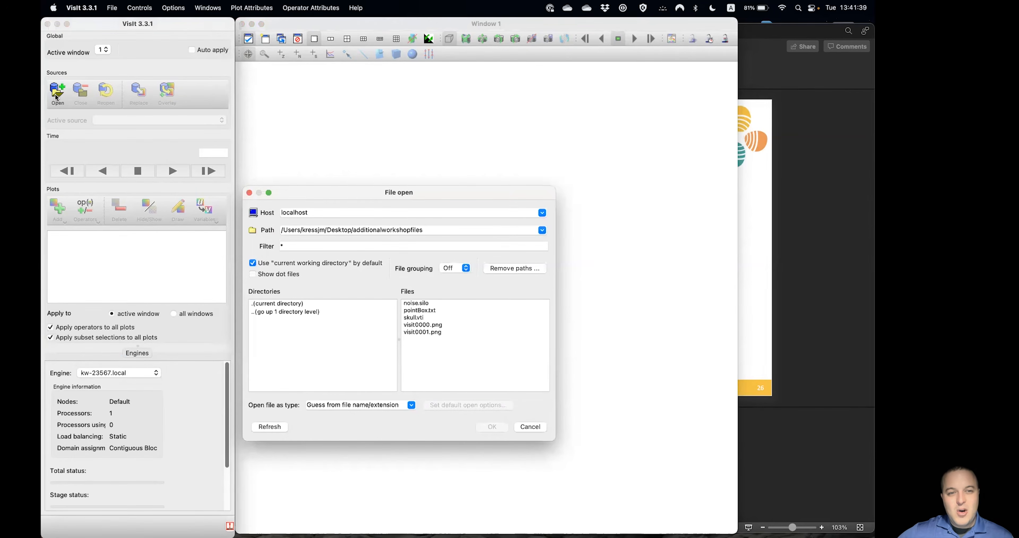
left_click_drag(324, 198, 351, 114)
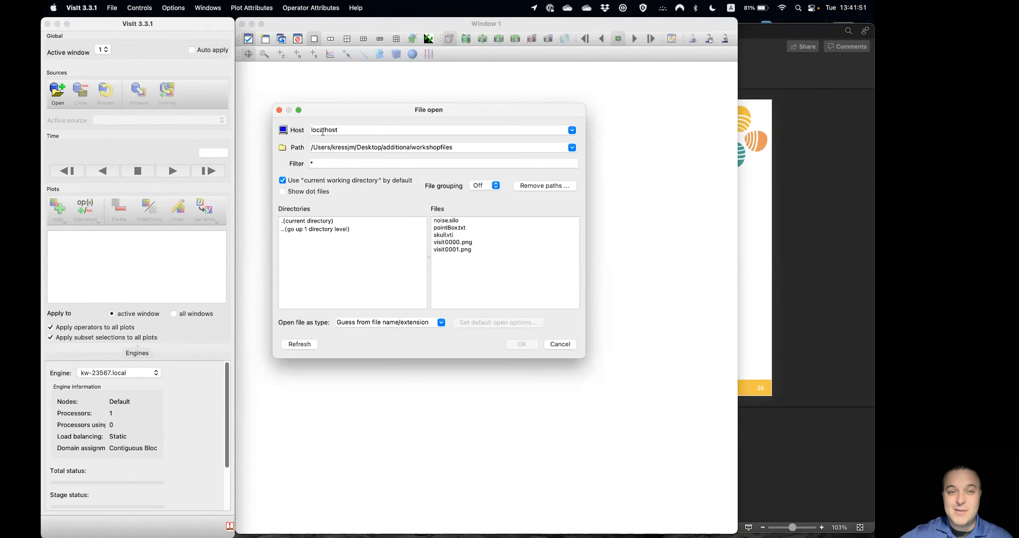
left_click(572, 130)
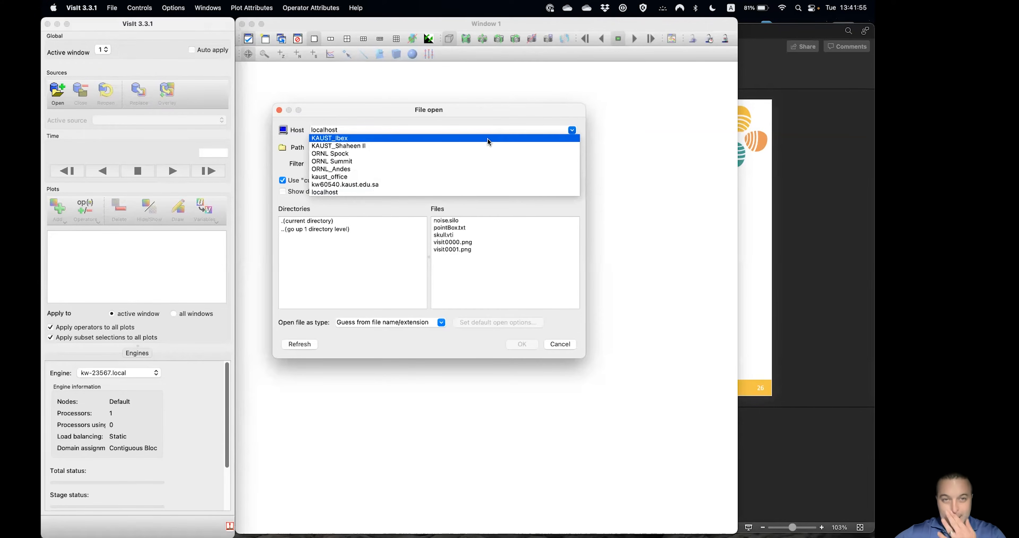
left_click(471, 117)
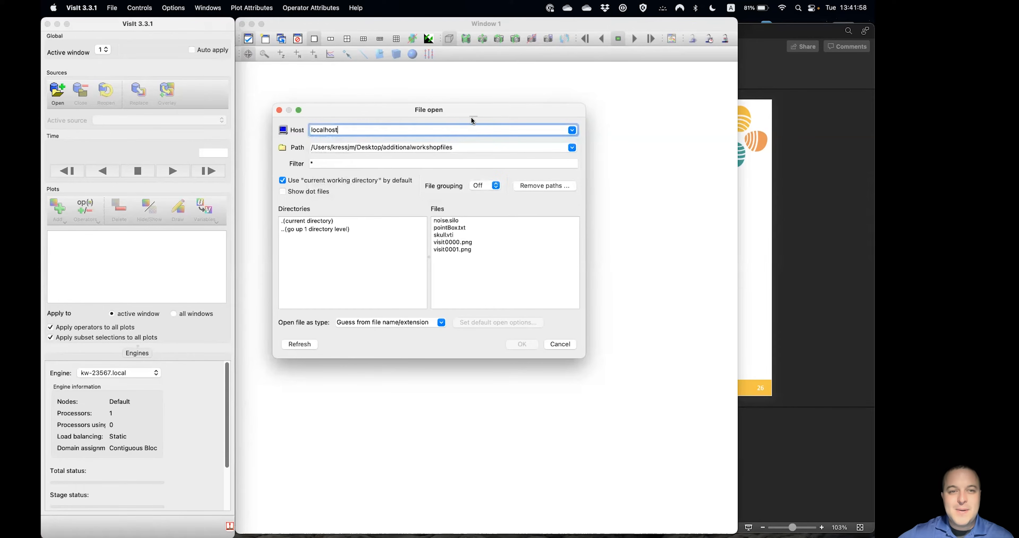
Step: View the list of recently used paths while keeping the additionalworkshopfiles folder
left_click(571, 147)
left_click(571, 147)
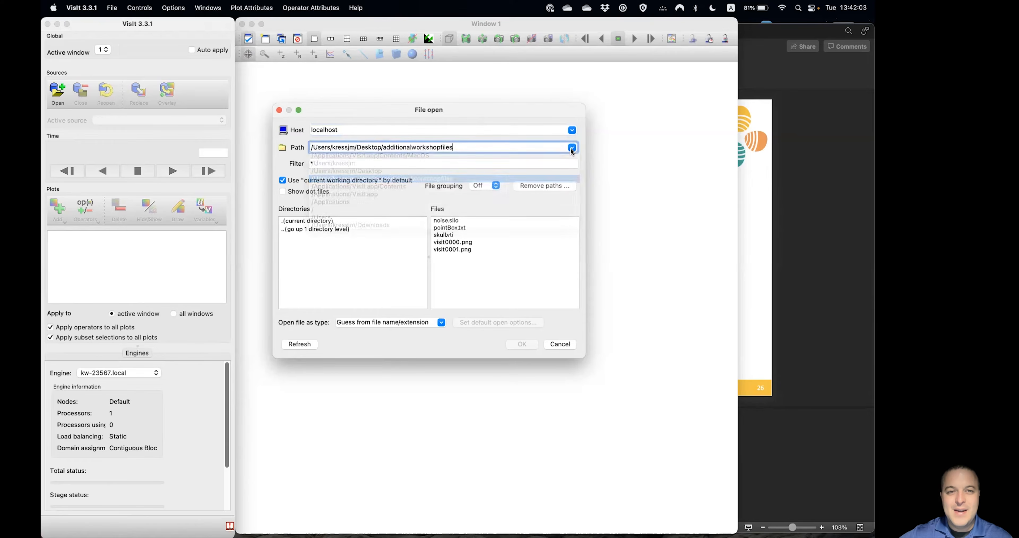
left_click(572, 147)
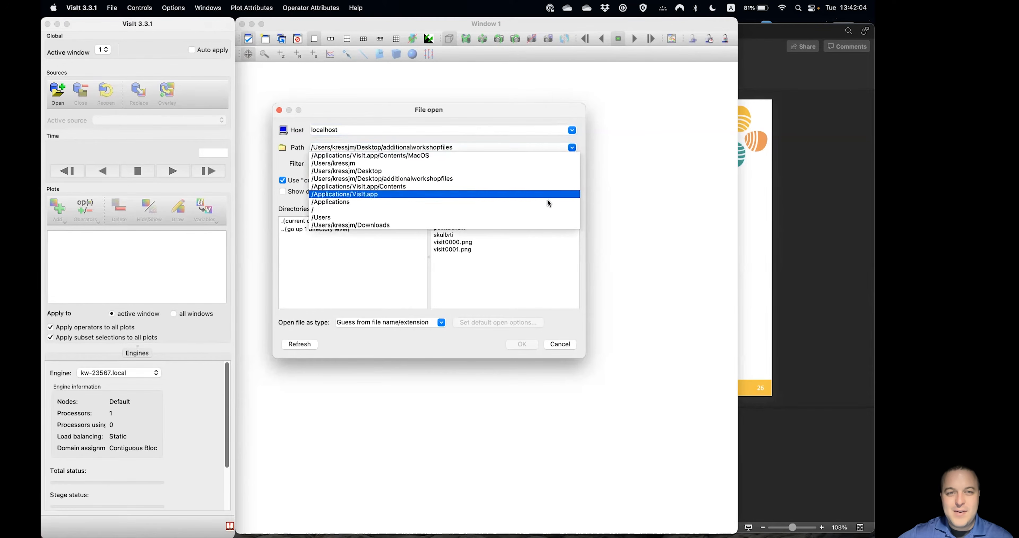
left_click(571, 147)
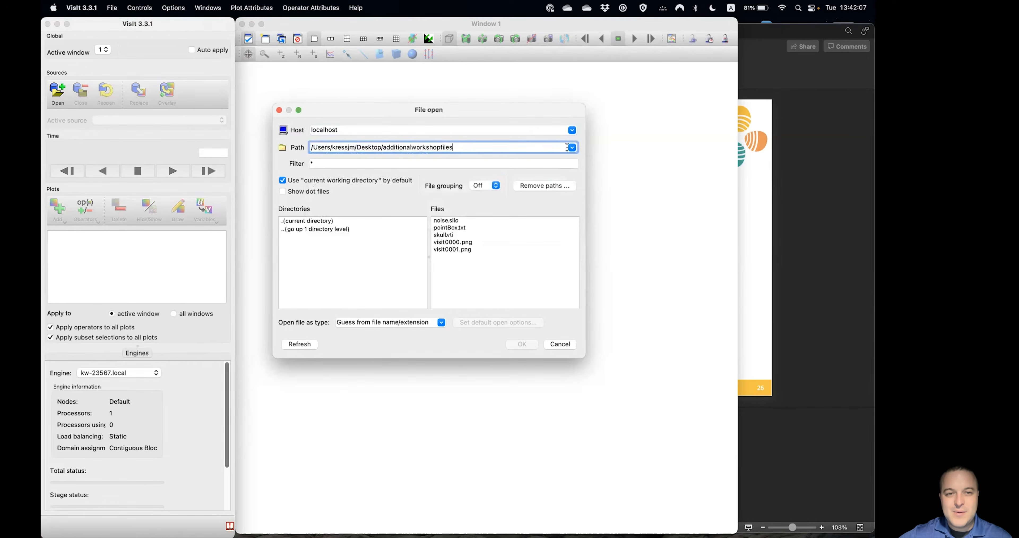
Step: Filter the file list with *.silo
left_click(328, 163)
type(".silo")
key("Return")
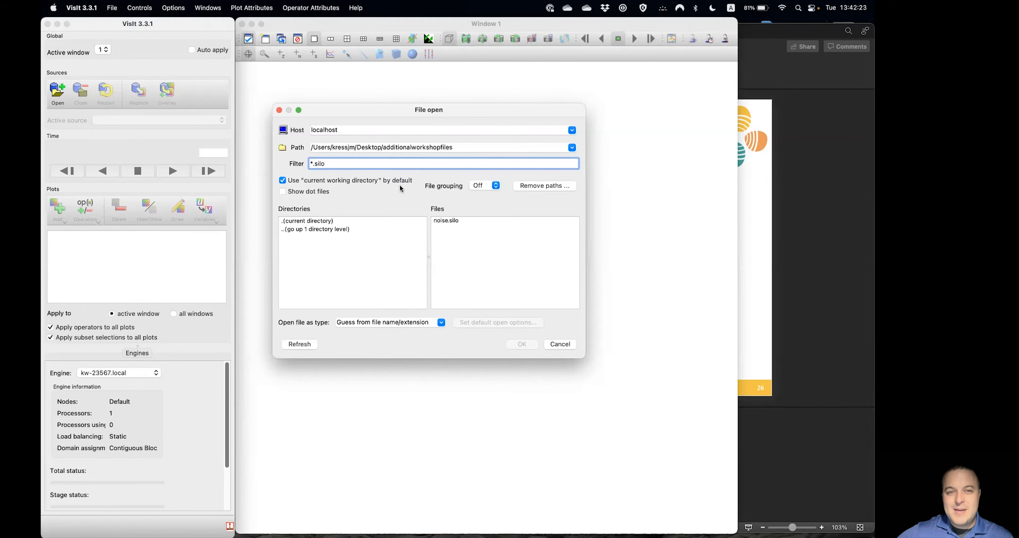
Step: Restore the file filter to * so that every file type is listed
key("BackSpace")
key("BackSpace")
key("BackSpace")
key("BackSpace")
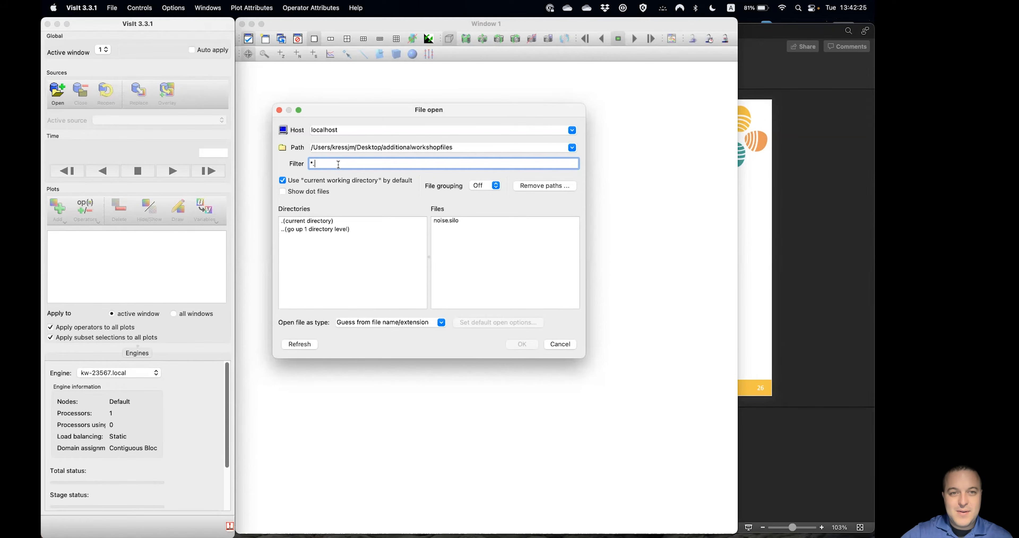
key("Return")
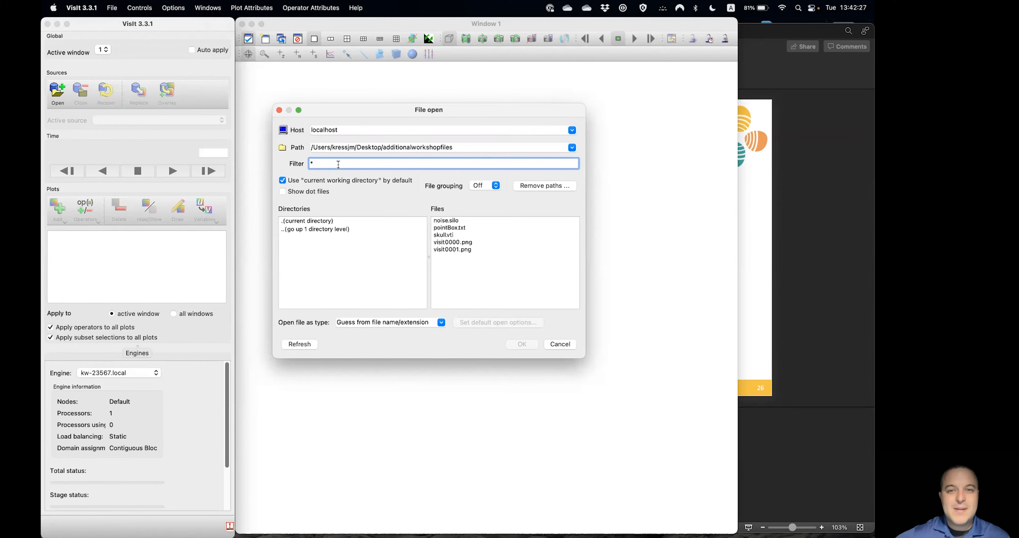
Step: Switch file grouping to Smart and back to Off to compare how the numbered visit PNG files are listed
left_click(482, 186)
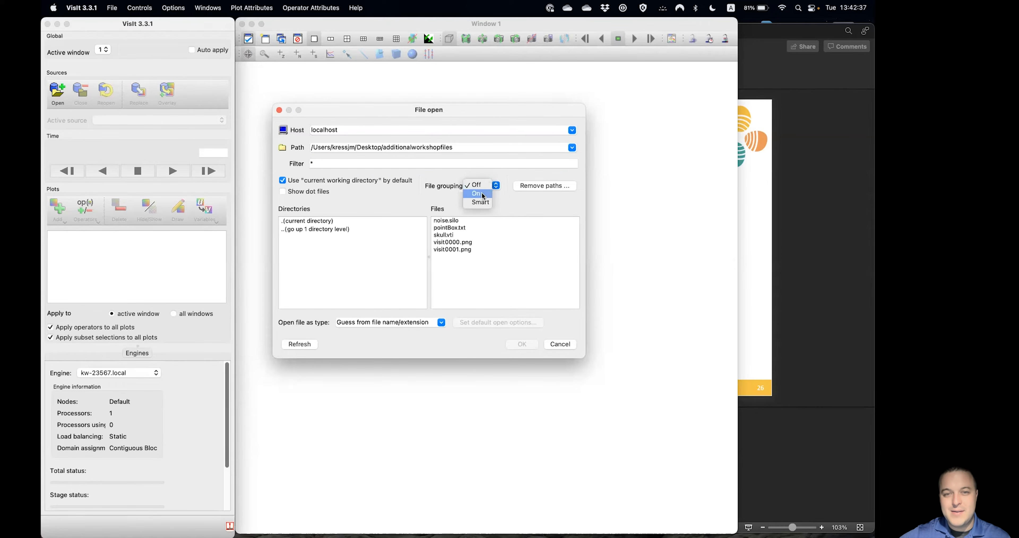
left_click(482, 201)
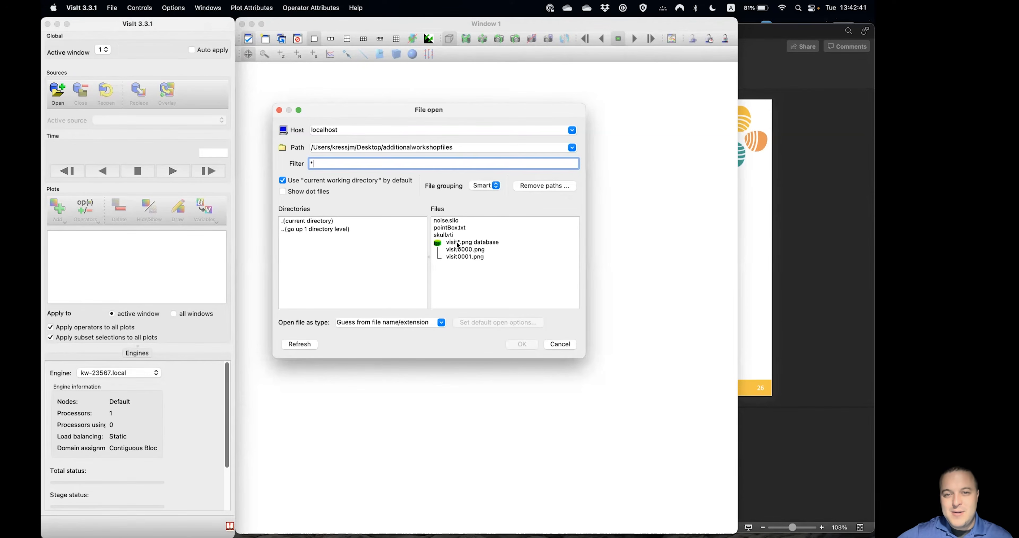
left_click(482, 185)
left_click(481, 168)
left_click(459, 243)
left_click(459, 249)
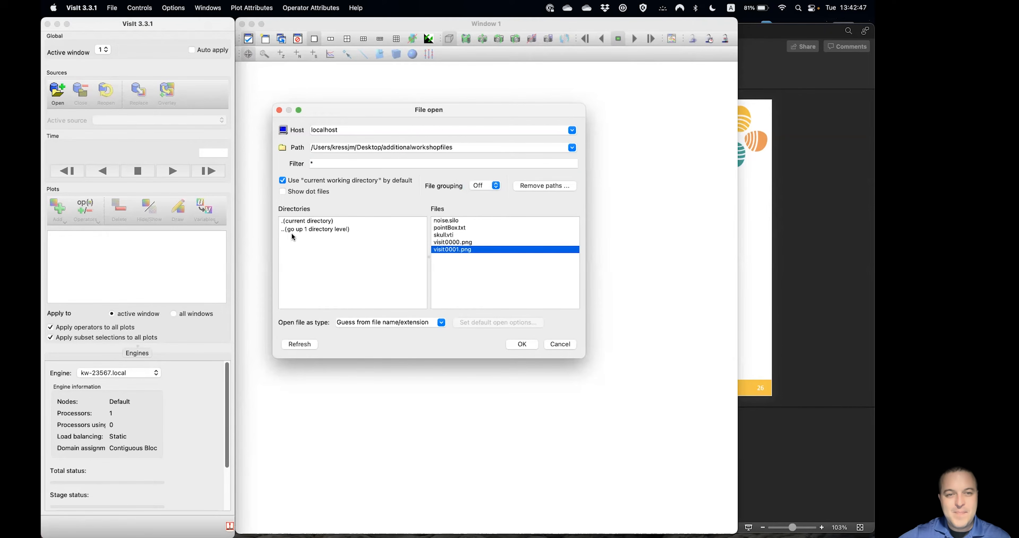
Step: Go up one directory level and return to the additionalworkshopfiles folder
double_click(309, 229)
scroll(324, 245, "down", 1)
double_click(326, 278)
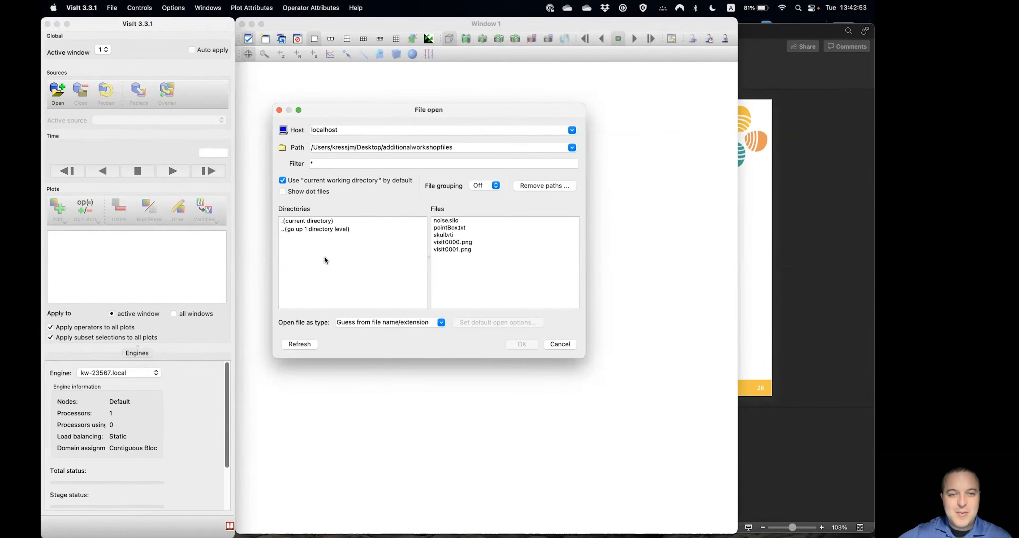
Step: Set the open type for noise.silo to PlainText and inspect that reader's default open options
left_click(448, 220)
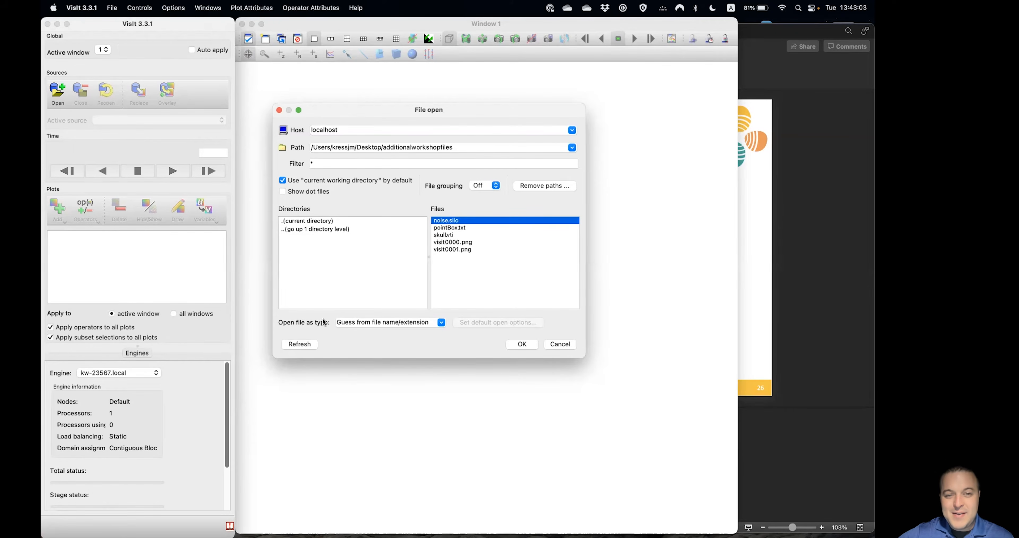
left_click(441, 323)
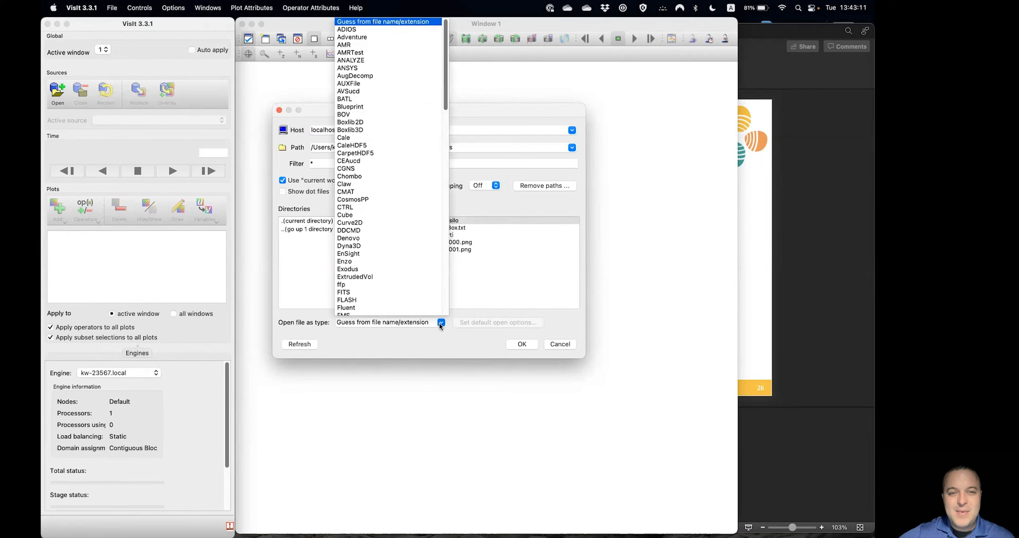
scroll(405, 150, "down", 4)
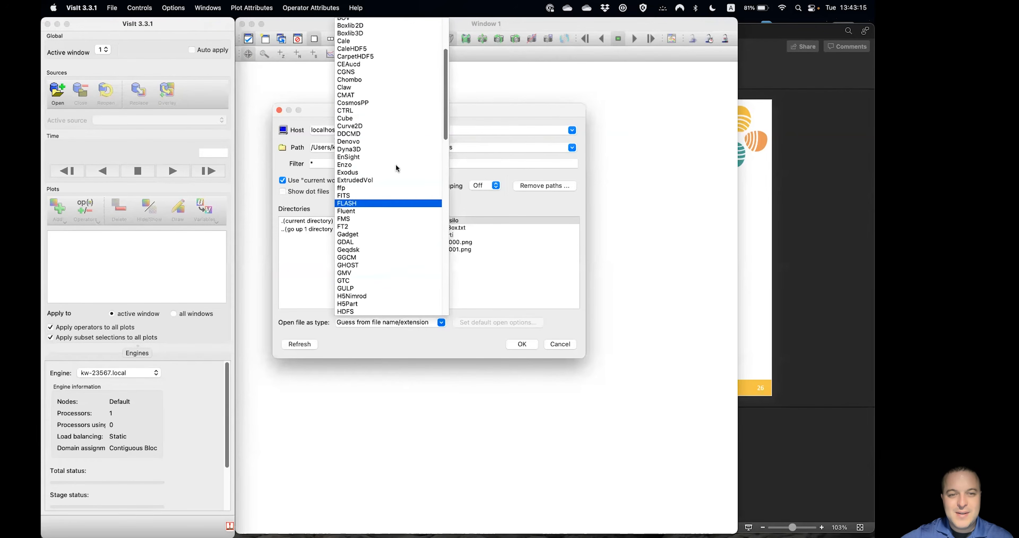
scroll(404, 158, "down", 4)
scroll(400, 150, "down", 9)
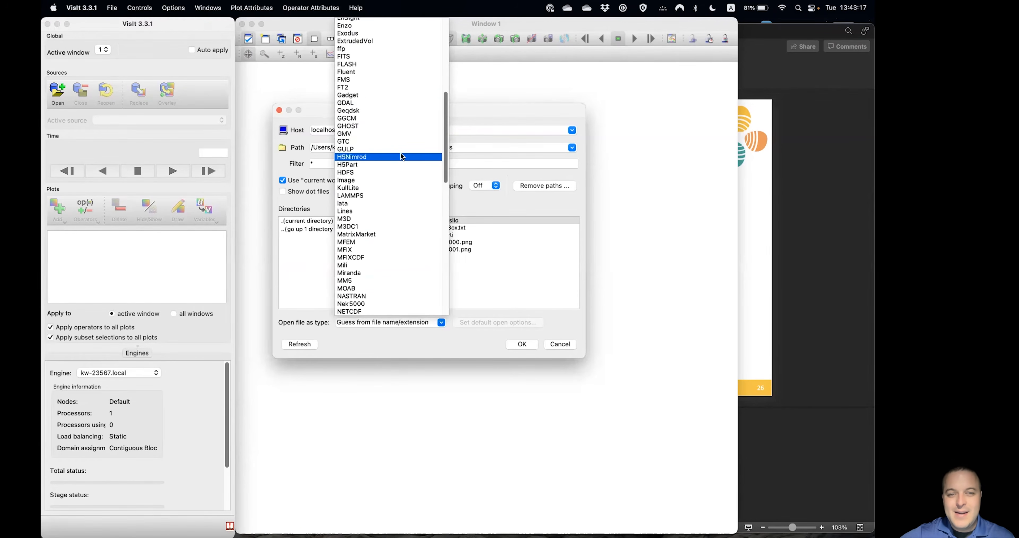
scroll(393, 165, "down", 2)
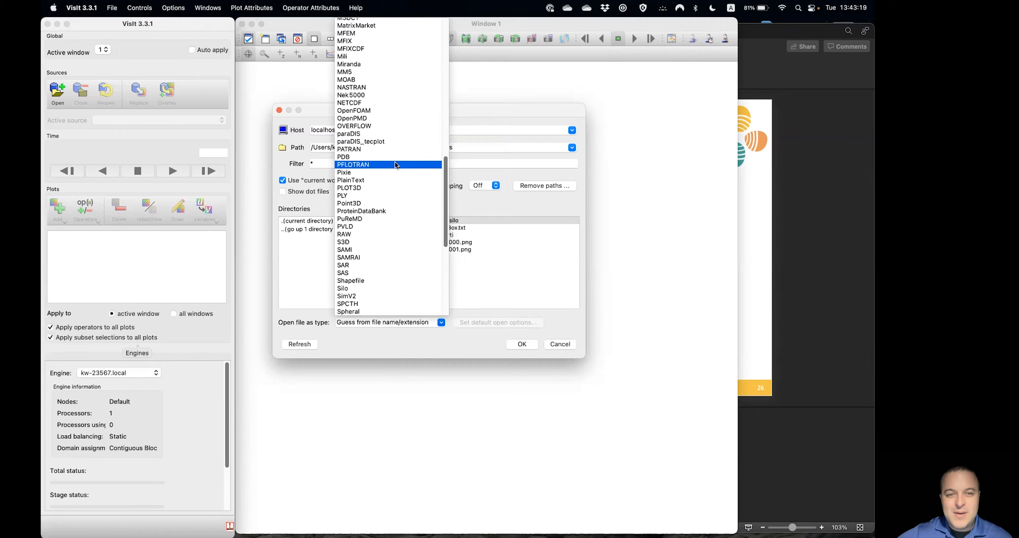
left_click(379, 179)
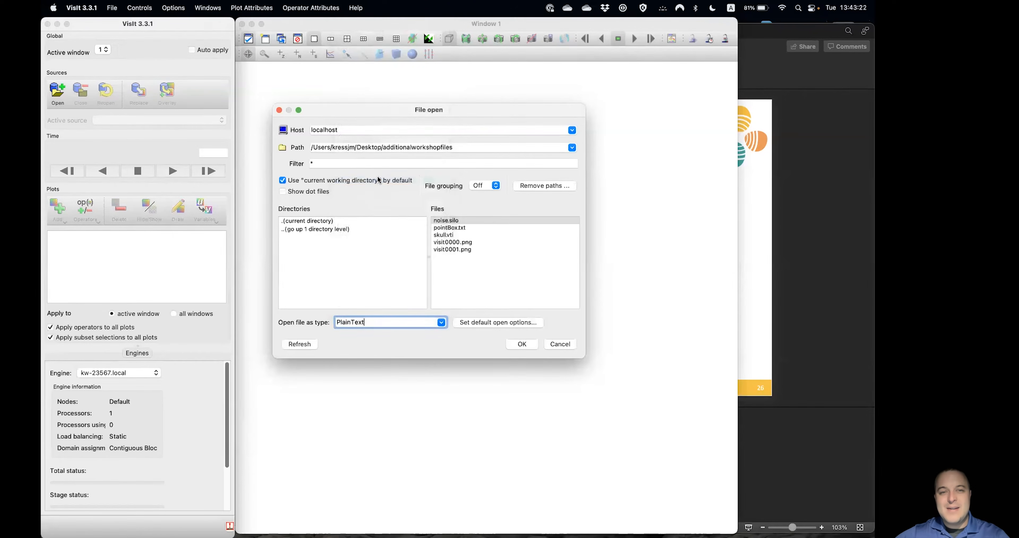
left_click(468, 321)
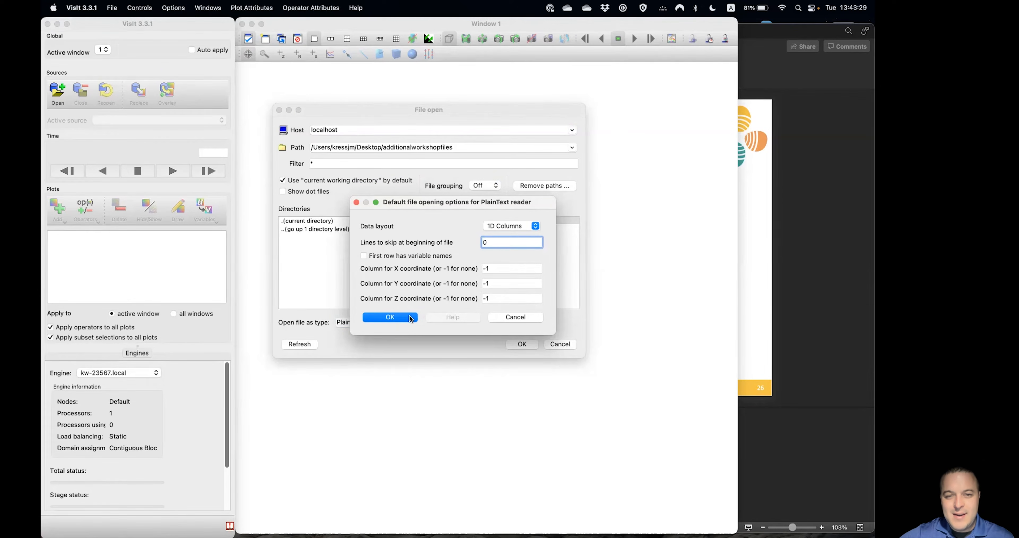
left_click(495, 317)
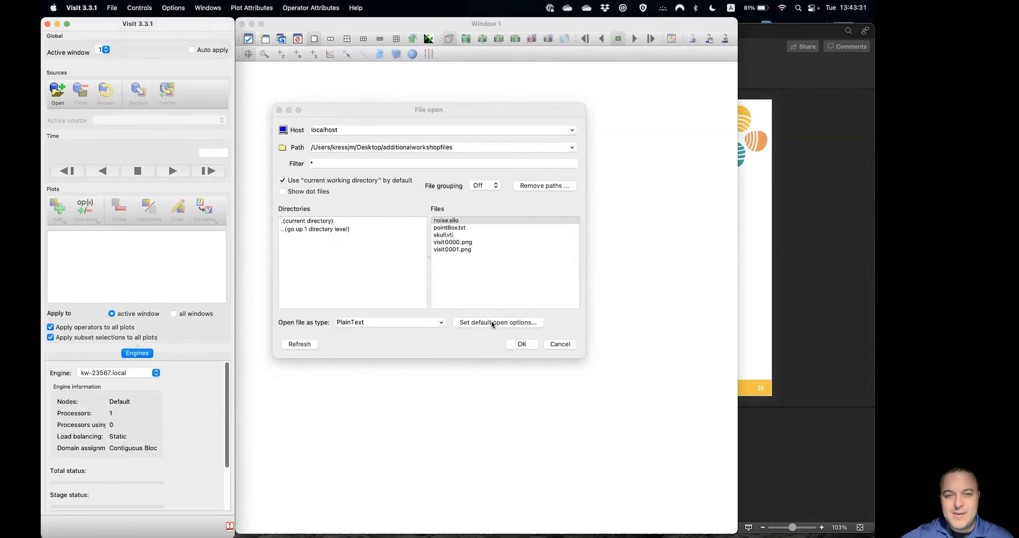
Step: Set the open type to Guess from file name/extension and open noise.silo
left_click(382, 325)
left_click(441, 321)
scroll(380, 160, "up", 10)
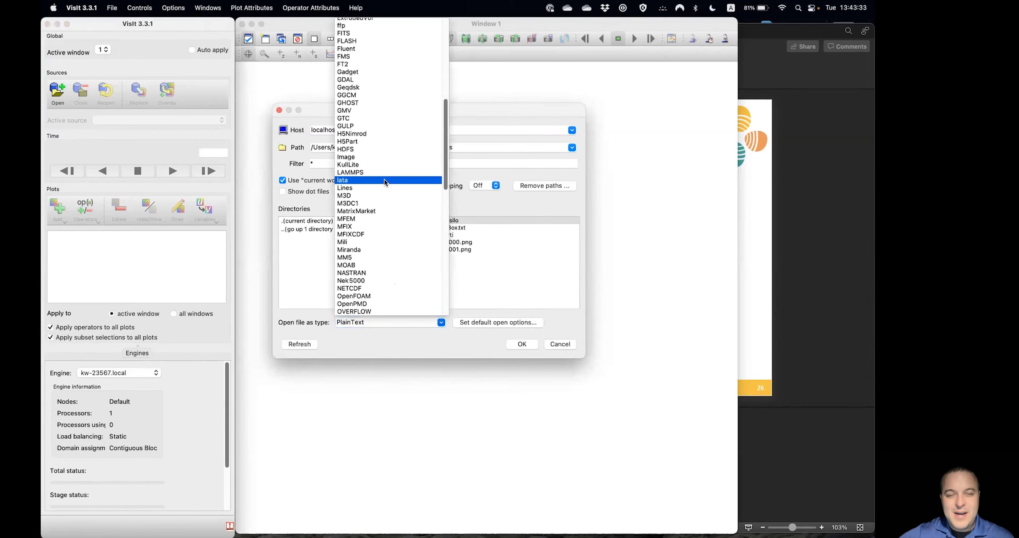
left_click(373, 22)
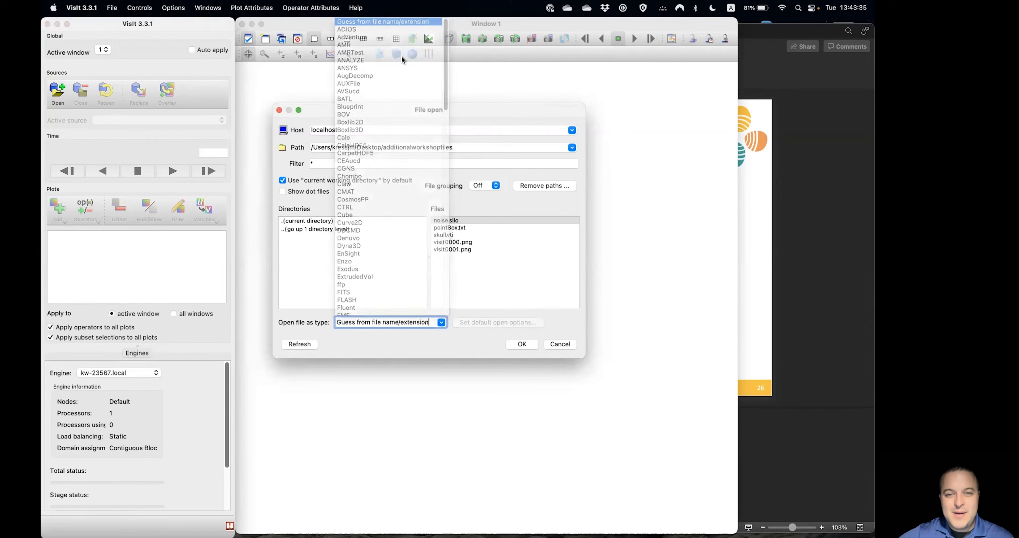
left_click(453, 220)
double_click(453, 219)
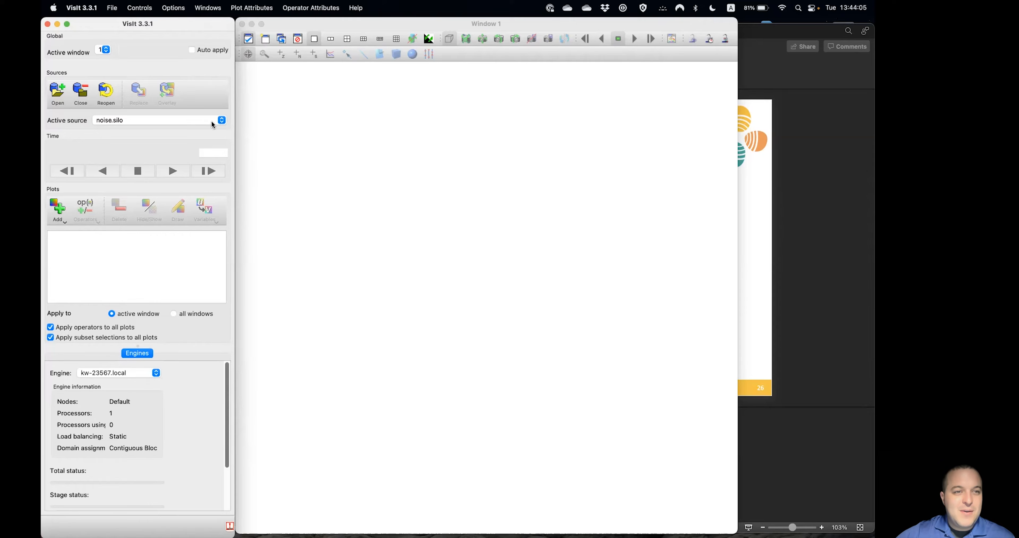
Step: Open the file information for noise.silo and examine its database path, file format and number of time states
left_click(111, 8)
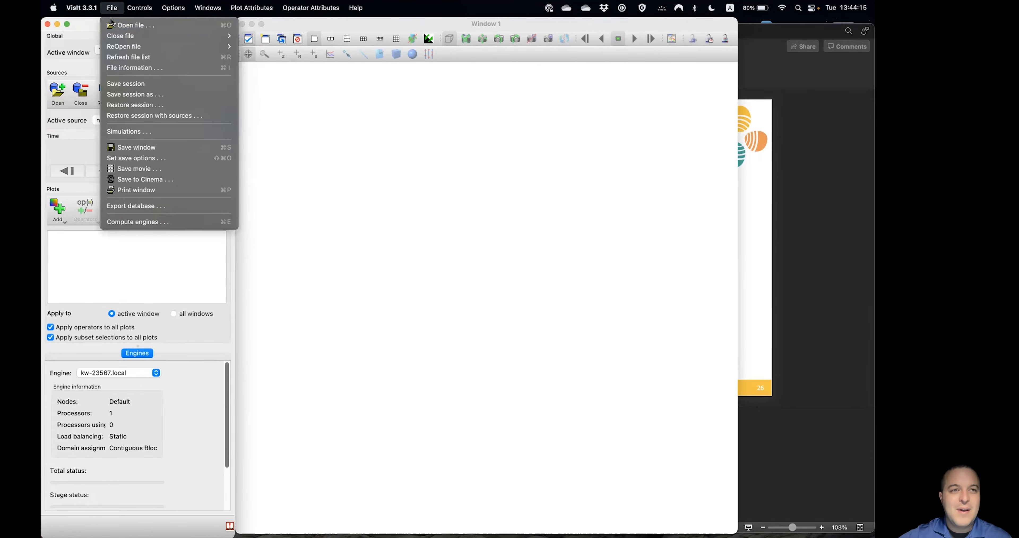
left_click(129, 69)
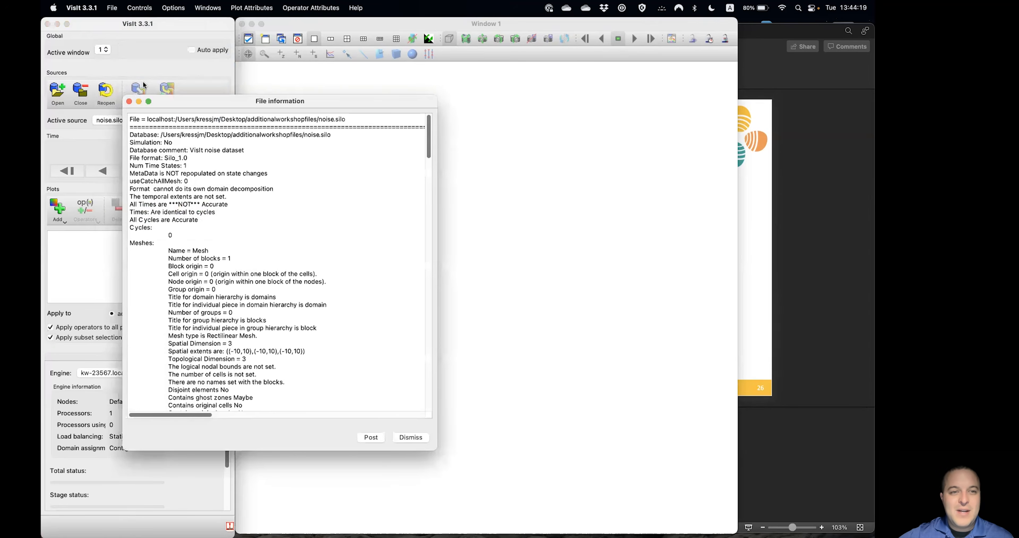
left_click_drag(310, 99, 458, 78)
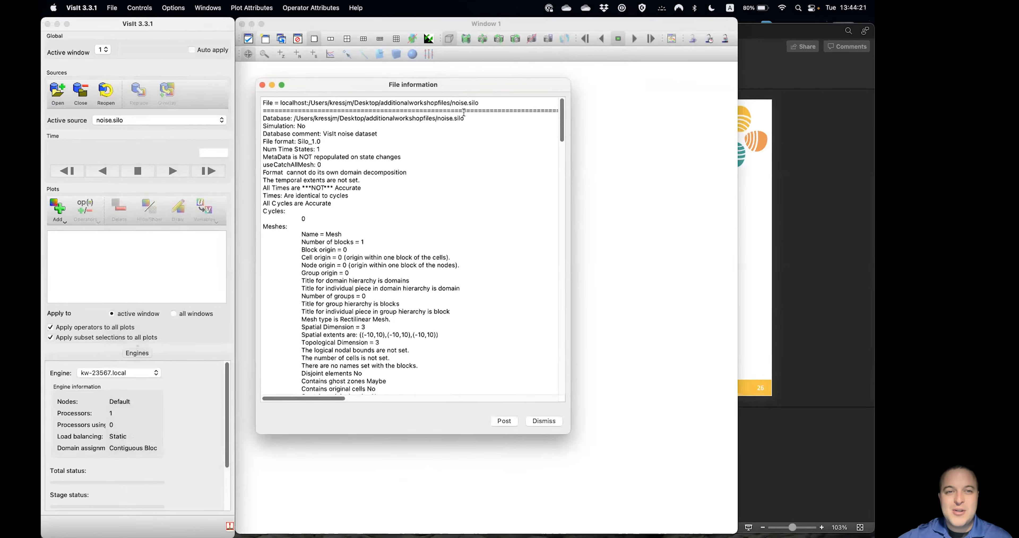
left_click_drag(473, 117, 262, 118)
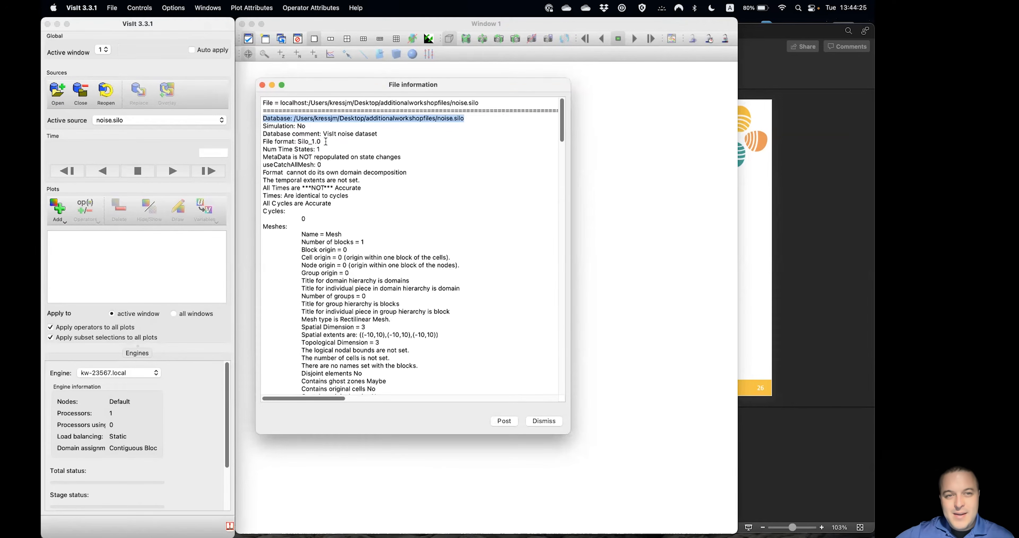
left_click_drag(322, 141, 259, 143)
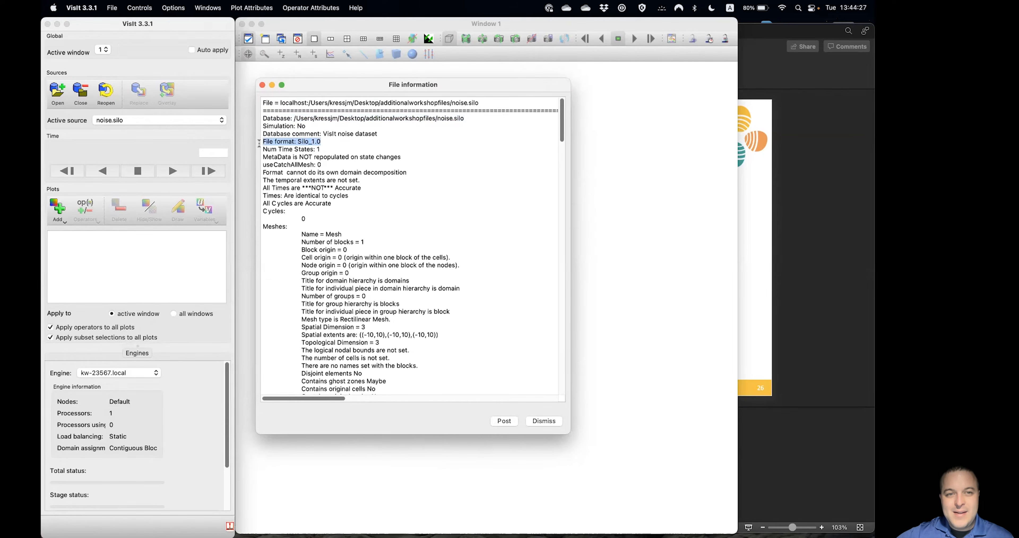
left_click(321, 143)
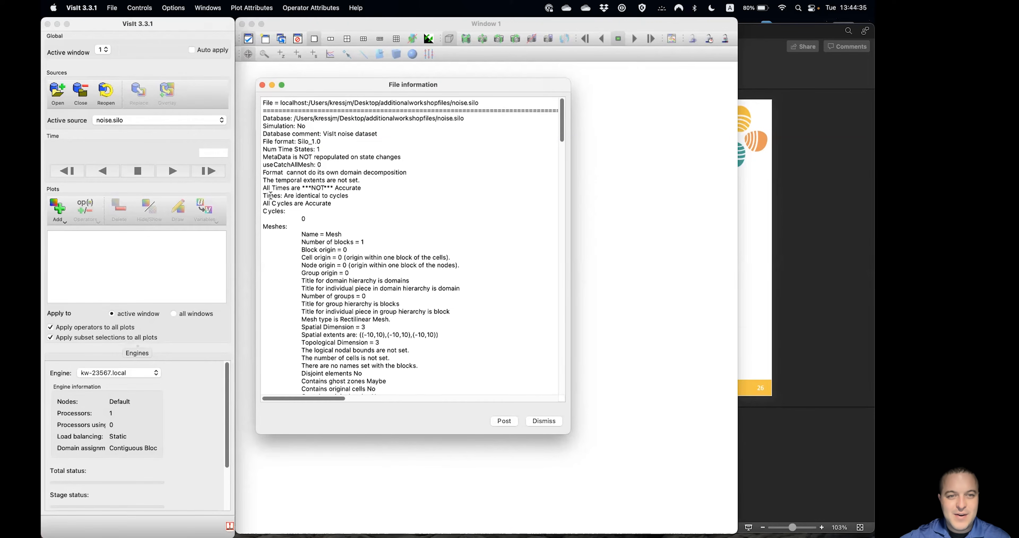
left_click_drag(272, 149, 312, 147)
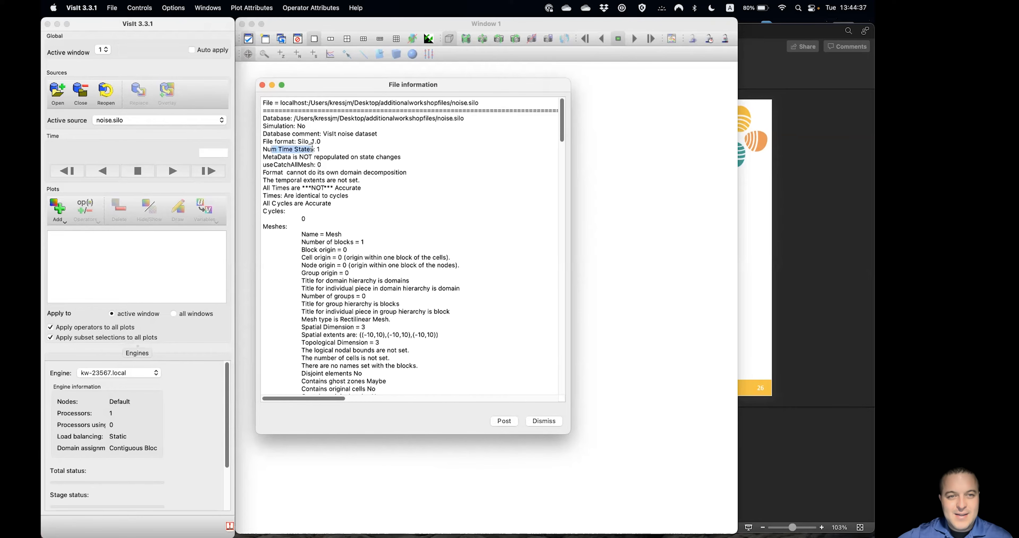
left_click(318, 189)
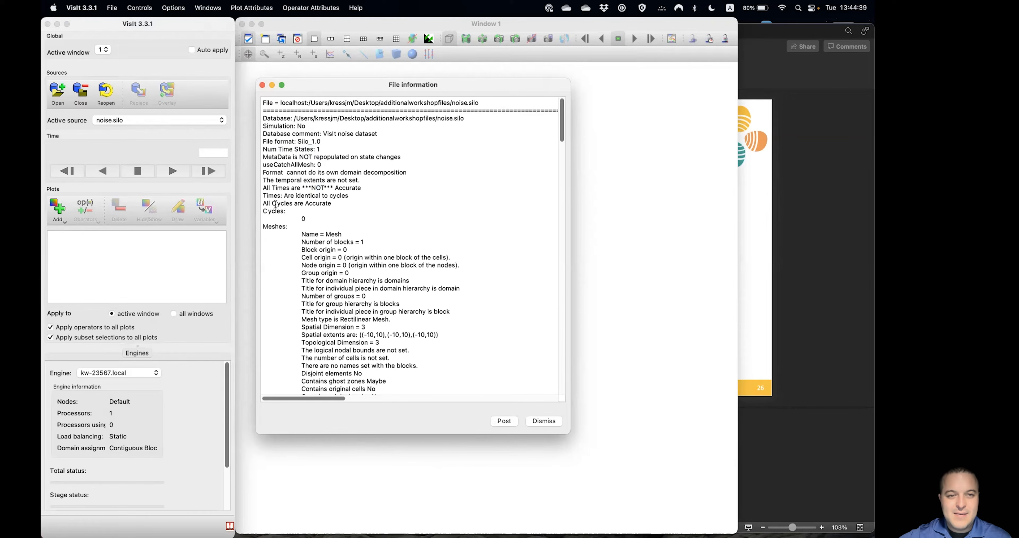
Step: Examine the mesh entries Mesh, Mesh2D and PointMesh in the file information, including the spatial dimension and extents of Mesh
left_click_drag(262, 226, 363, 232)
left_click(364, 224)
double_click(333, 234)
scroll(353, 231, "down", 5)
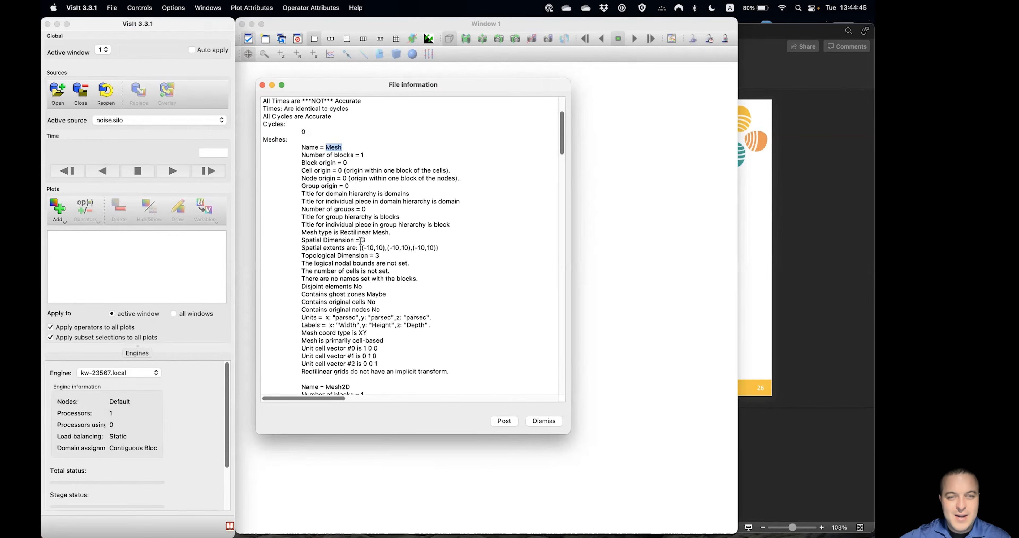
left_click_drag(301, 239, 383, 247)
scroll(394, 207, "down", 2)
scroll(394, 208, "down", 9)
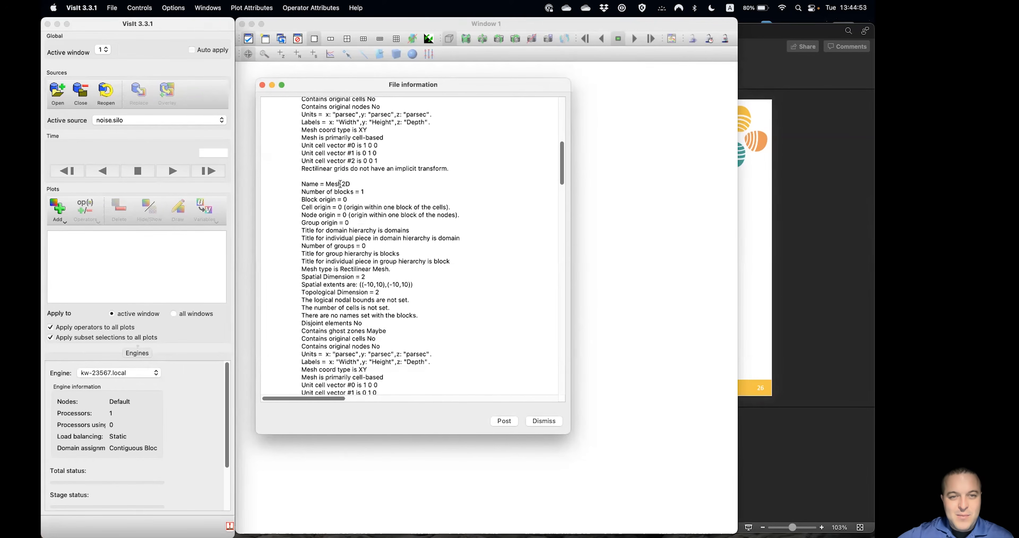
double_click(340, 183)
scroll(358, 197, "down", 8)
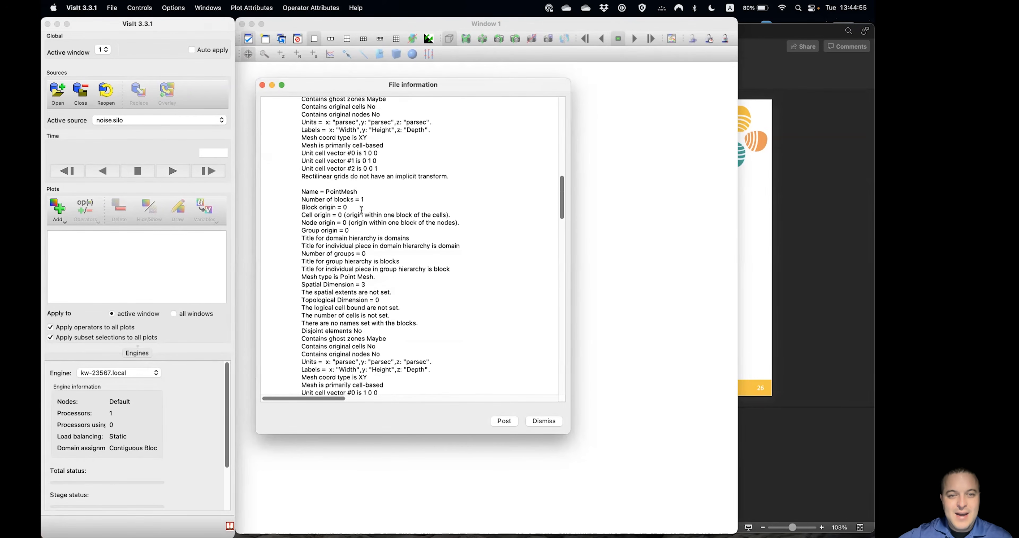
double_click(351, 193)
scroll(395, 219, "down", 5)
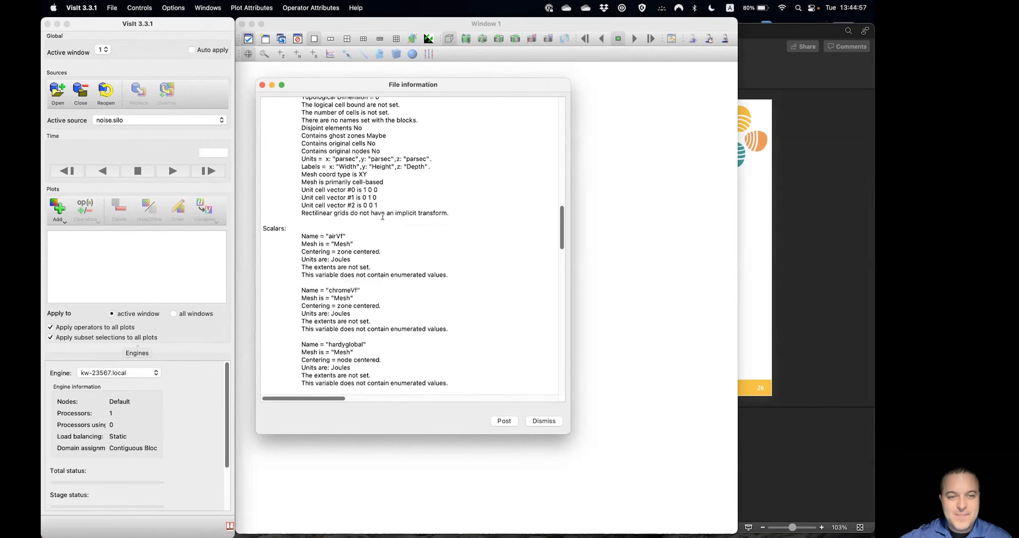
Step: Read through the scalars, vectors, materials and expressions of noise.silo, and close the file information
scroll(345, 176, "down", 2)
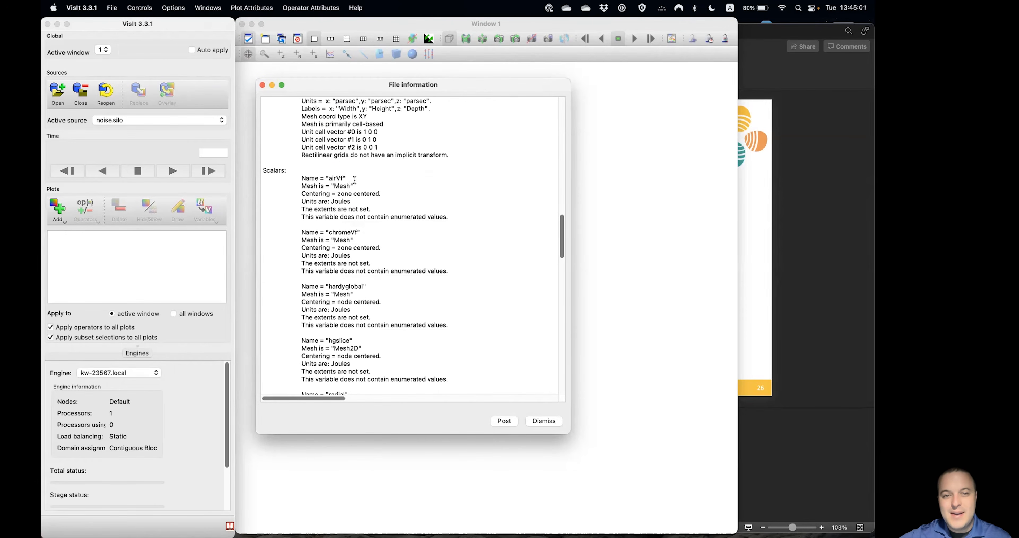
scroll(353, 176, "down", 2)
scroll(353, 172, "down", 4)
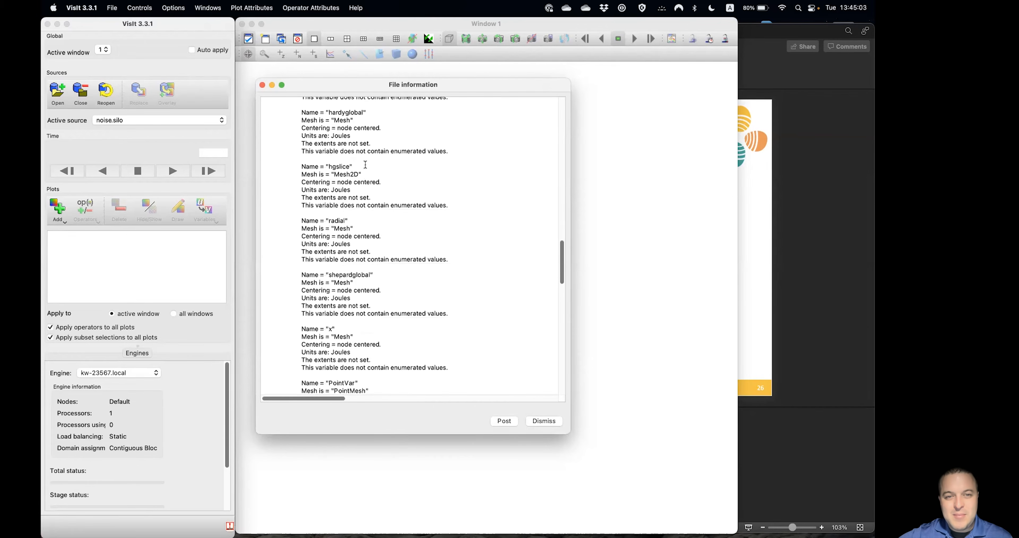
scroll(367, 154, "down", 1)
scroll(372, 186, "down", 6)
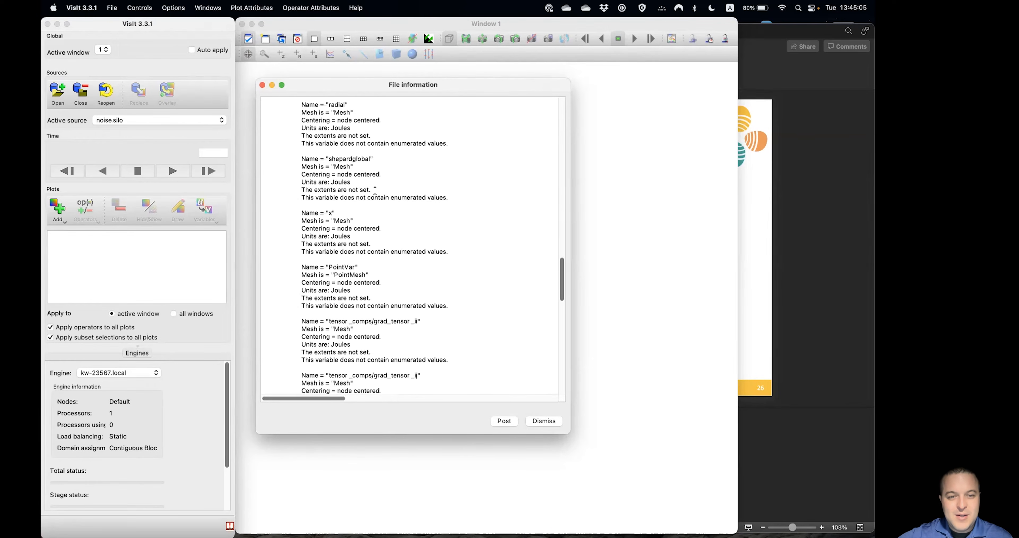
scroll(378, 199, "down", 10)
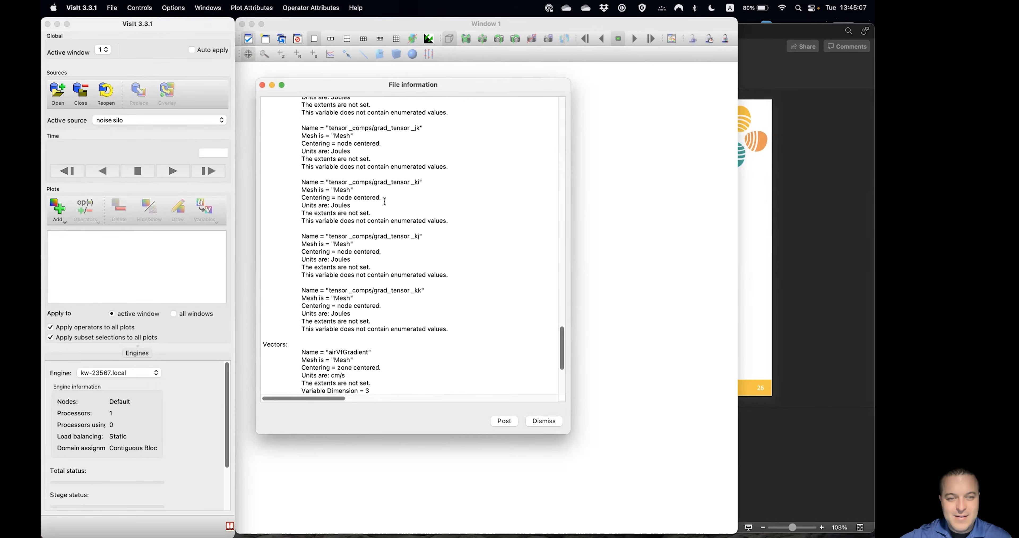
scroll(384, 197, "down", 4)
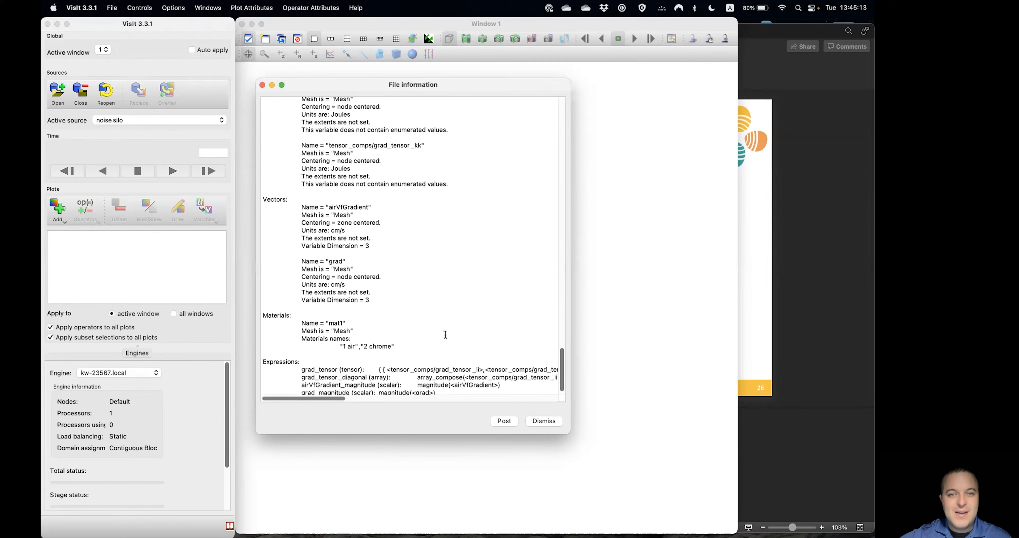
left_click(544, 420)
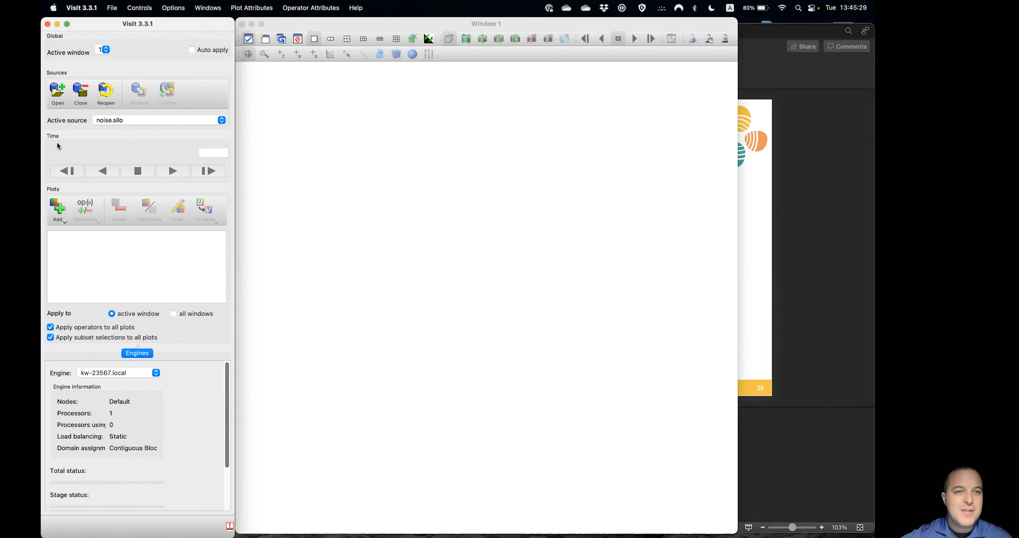
Step: Add a Pseudocolor plot of the hardyglobal variable, expand its entry in the plot list and draw it
left_click(56, 209)
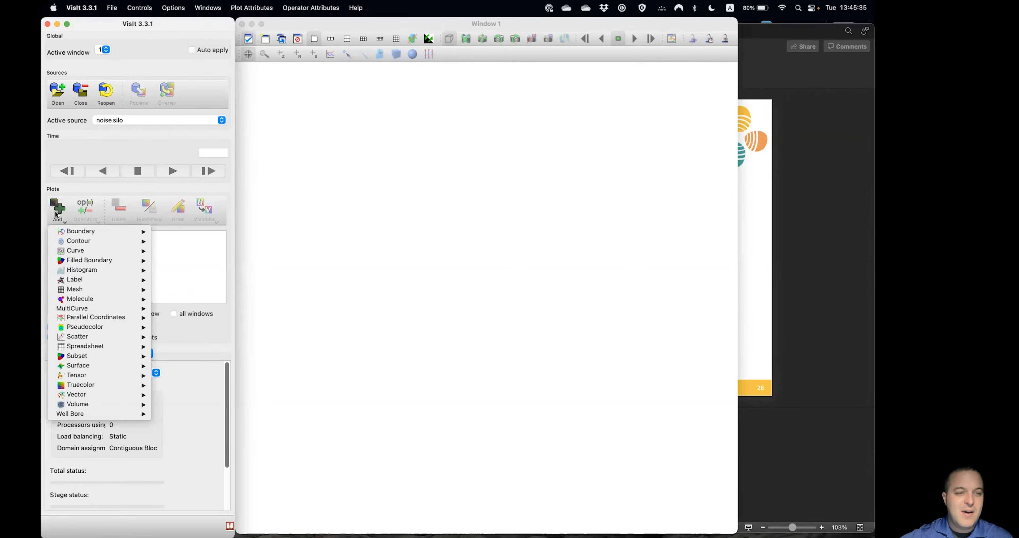
mouse_move(65, 230)
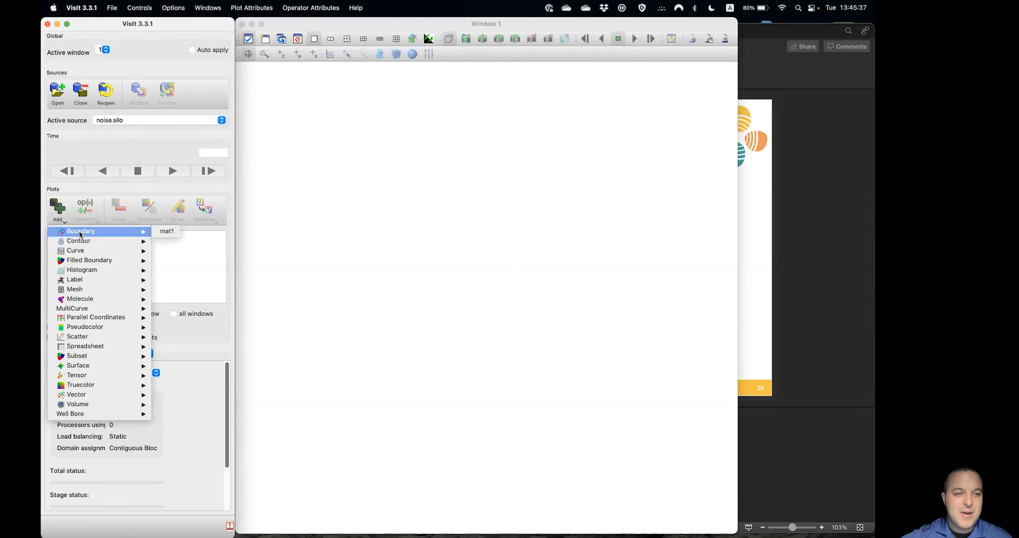
mouse_move(99, 298)
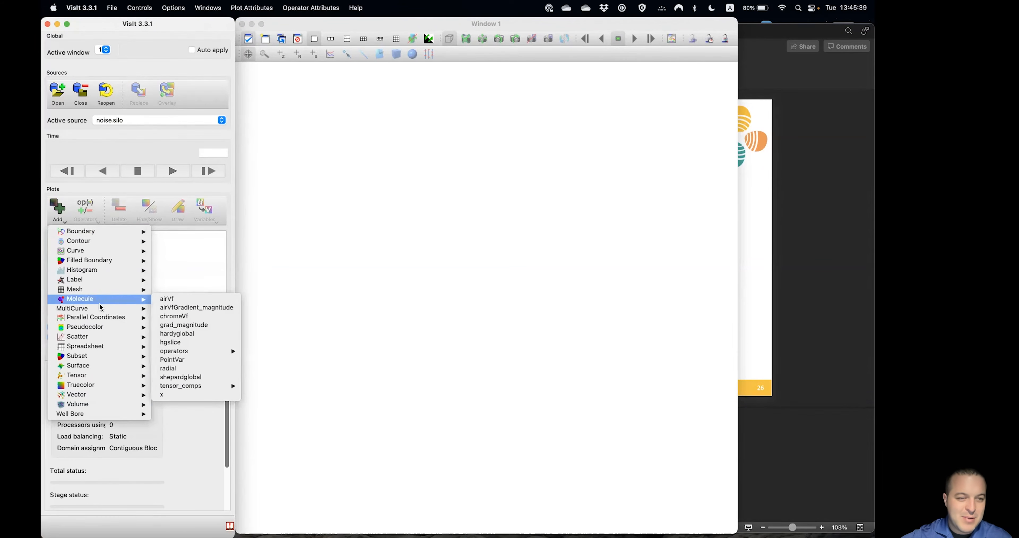
mouse_move(105, 346)
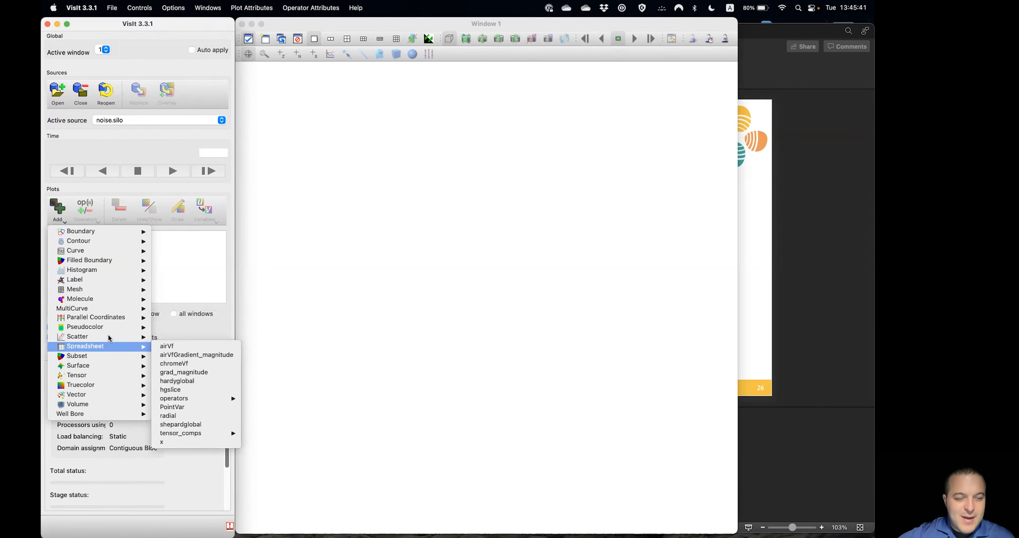
mouse_move(93, 388)
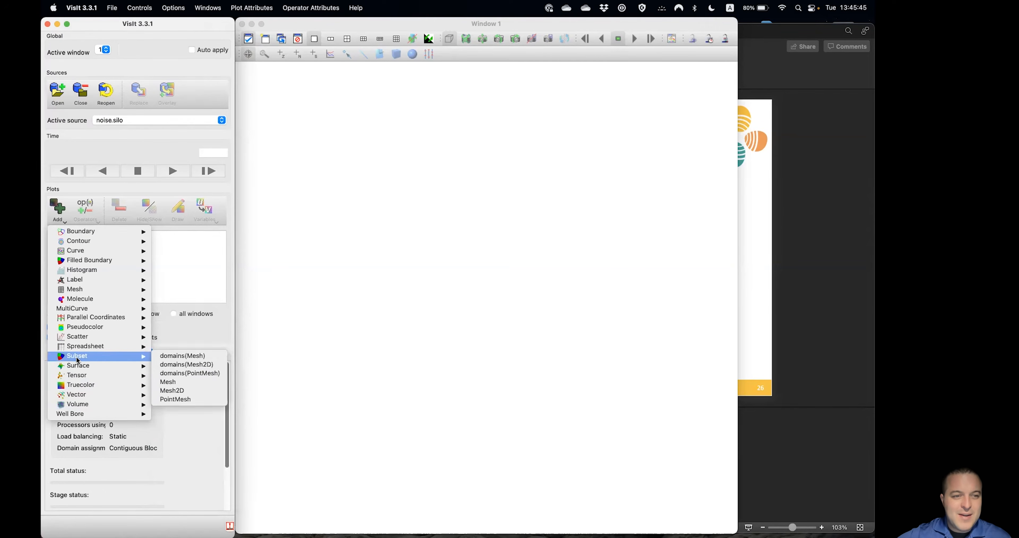
mouse_move(98, 326)
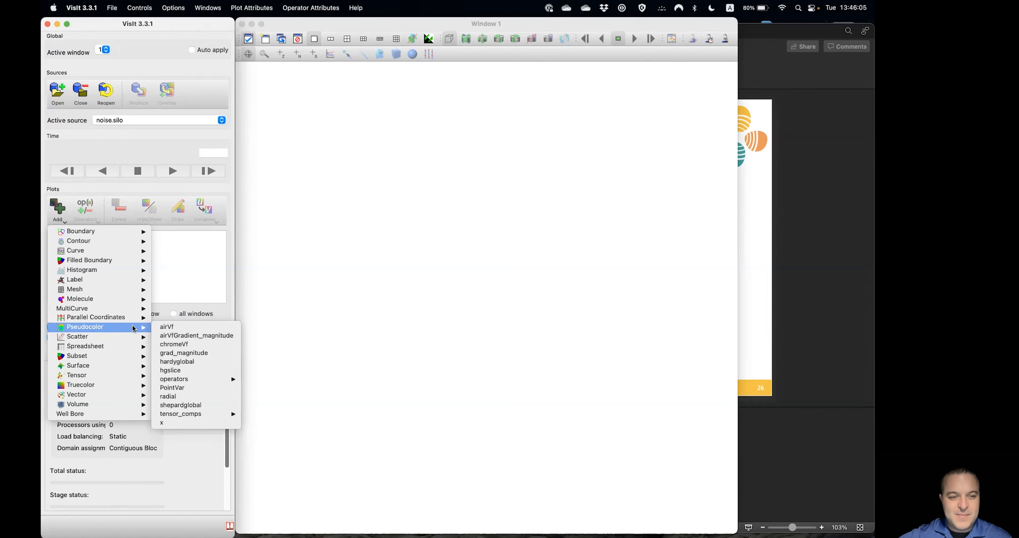
left_click(200, 360)
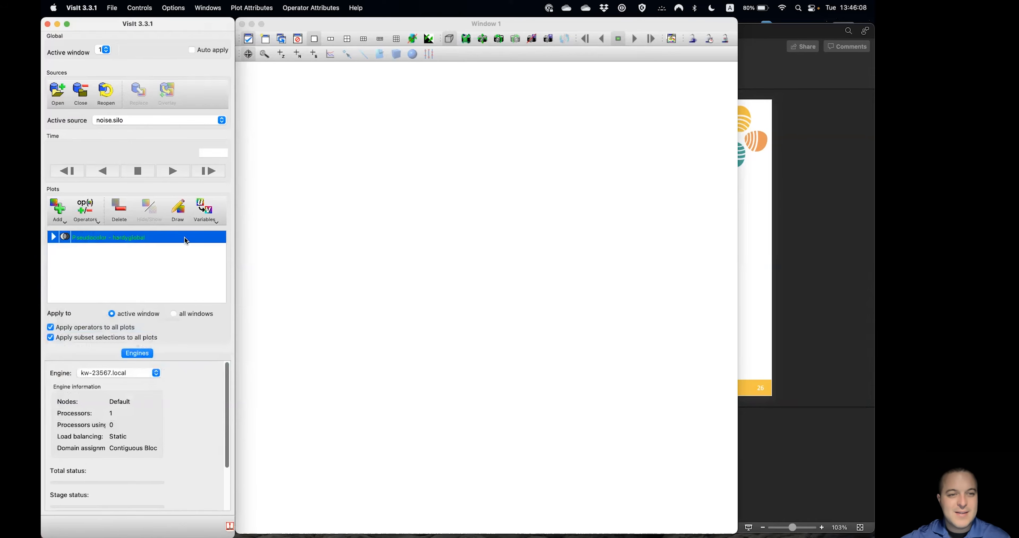
left_click(53, 237)
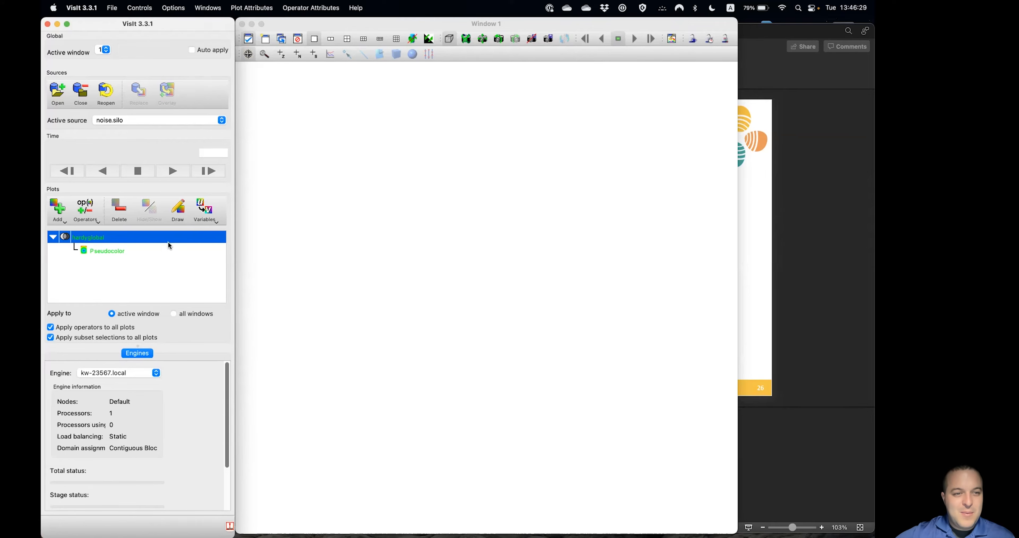
left_click(179, 213)
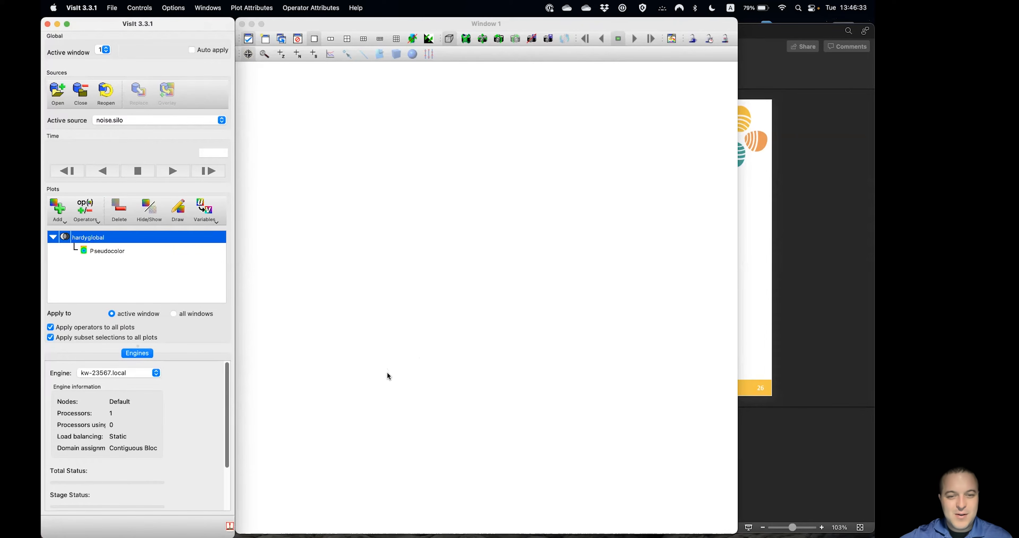
Step: Inspect the hardyglobal cube from several angles and zoom distances, and reset the view
left_click_drag(392, 365, 404, 360)
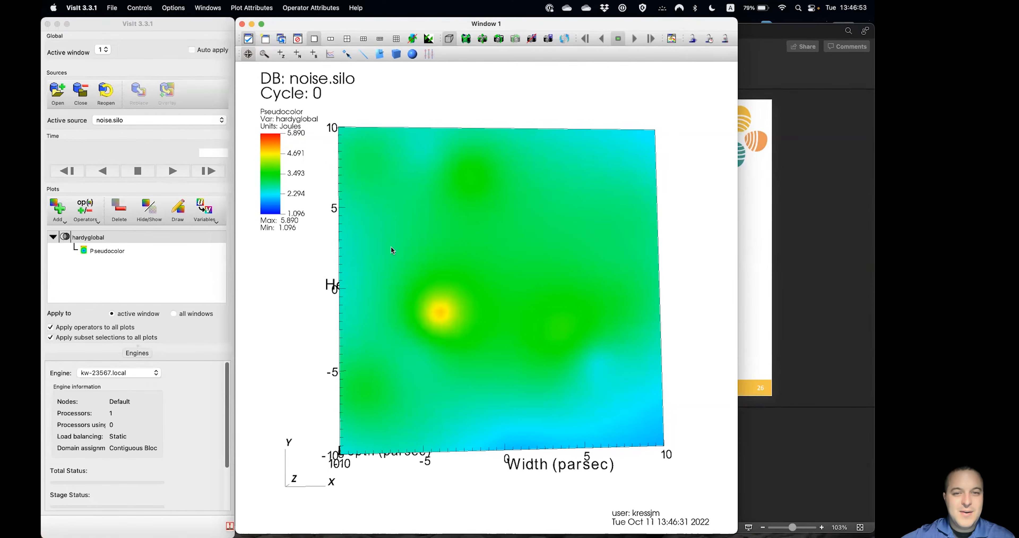
left_click_drag(436, 332, 484, 287)
scroll(484, 287, "up", 7)
scroll(482, 282, "down", 11)
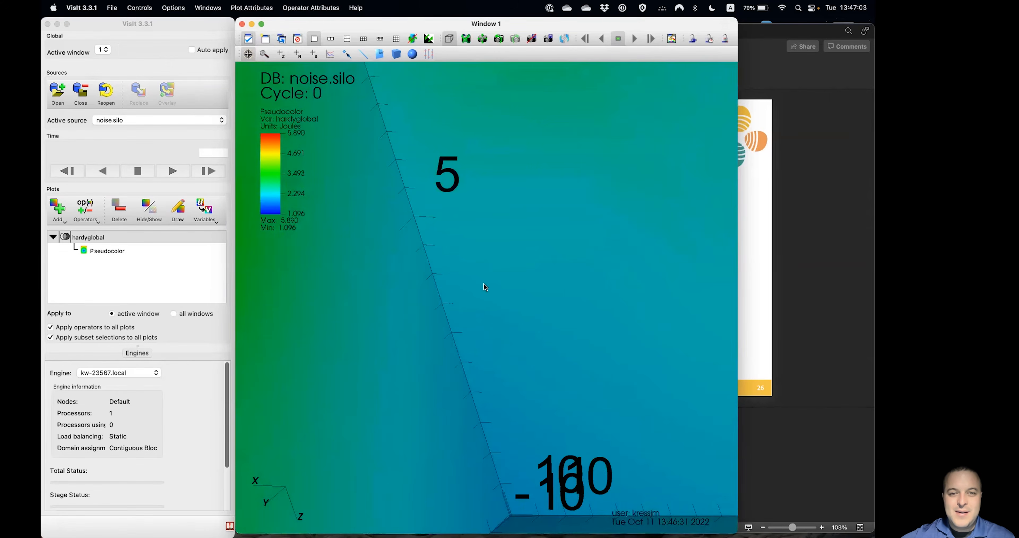
scroll(481, 278, "up", 4)
scroll(468, 281, "up", 6)
scroll(462, 275, "down", 7)
scroll(471, 269, "down", 8)
scroll(473, 264, "up", 6)
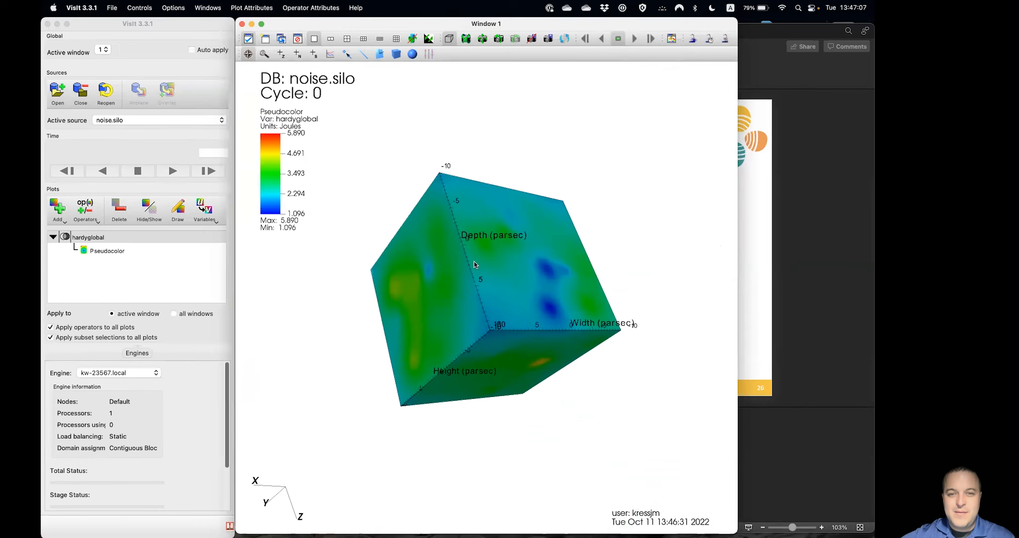
left_click_drag(436, 185, 461, 313)
scroll(533, 315, "up", 8)
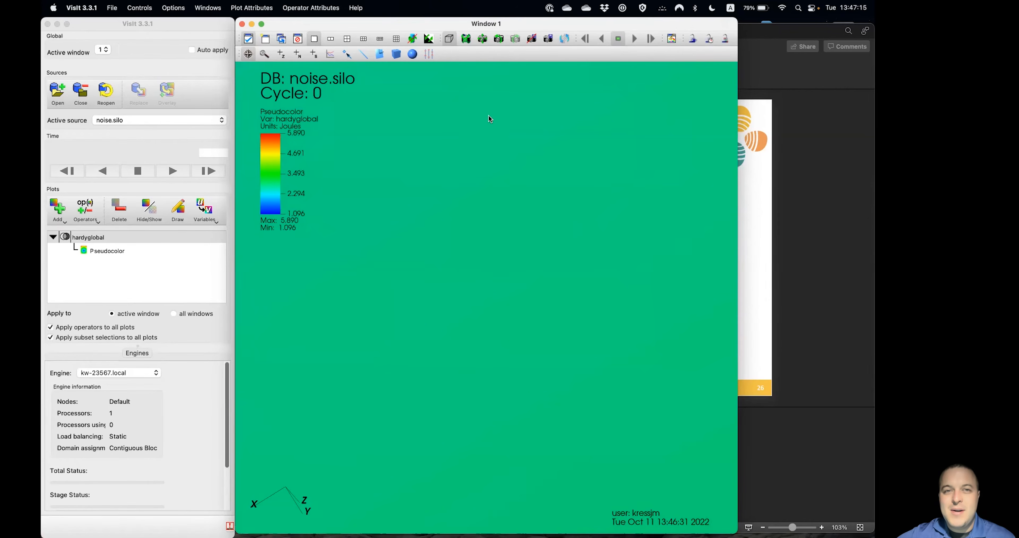
left_click(467, 39)
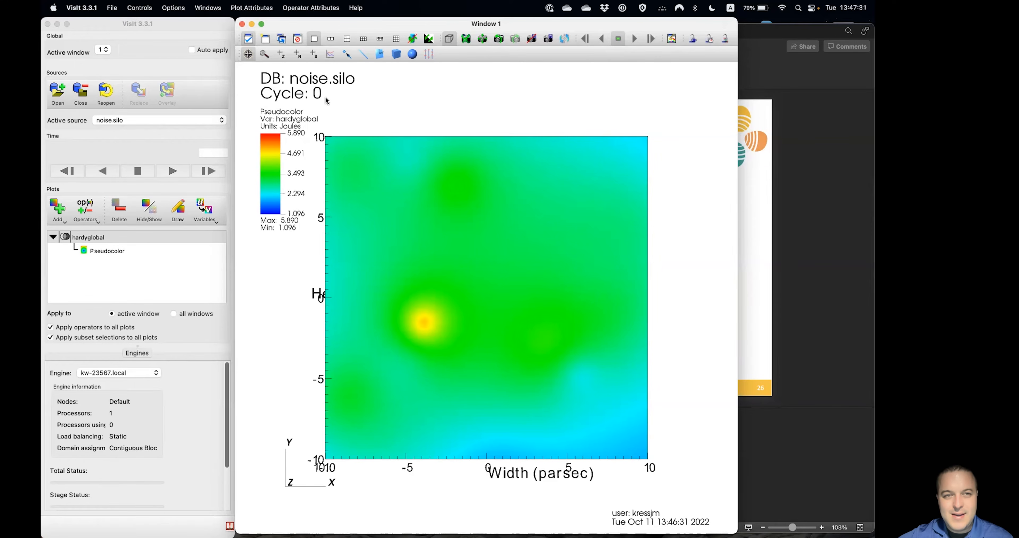
Step: Zoom into the yellow hot spot with Zoom mode, return to Navigate mode and reset the view
left_click(264, 54)
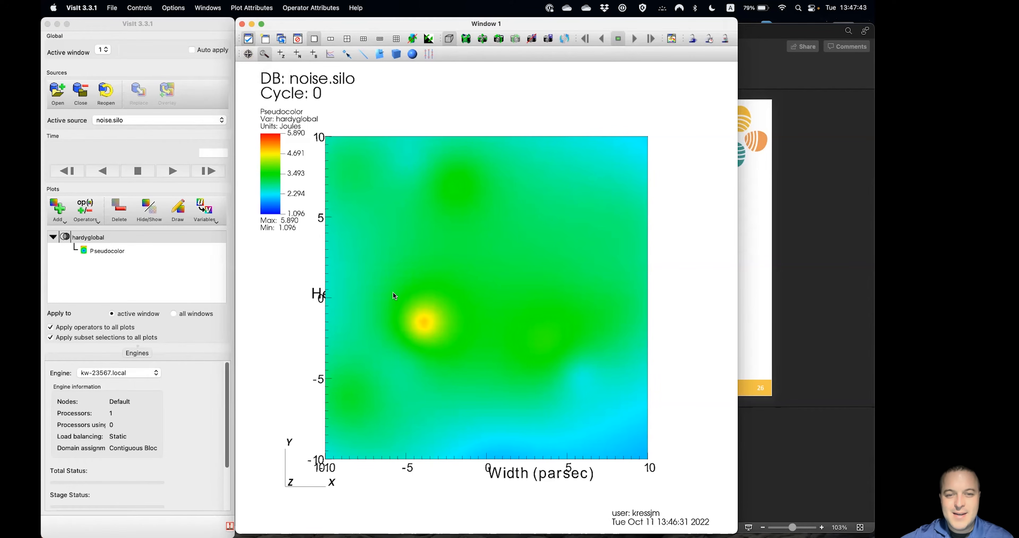
left_click_drag(386, 291, 469, 350)
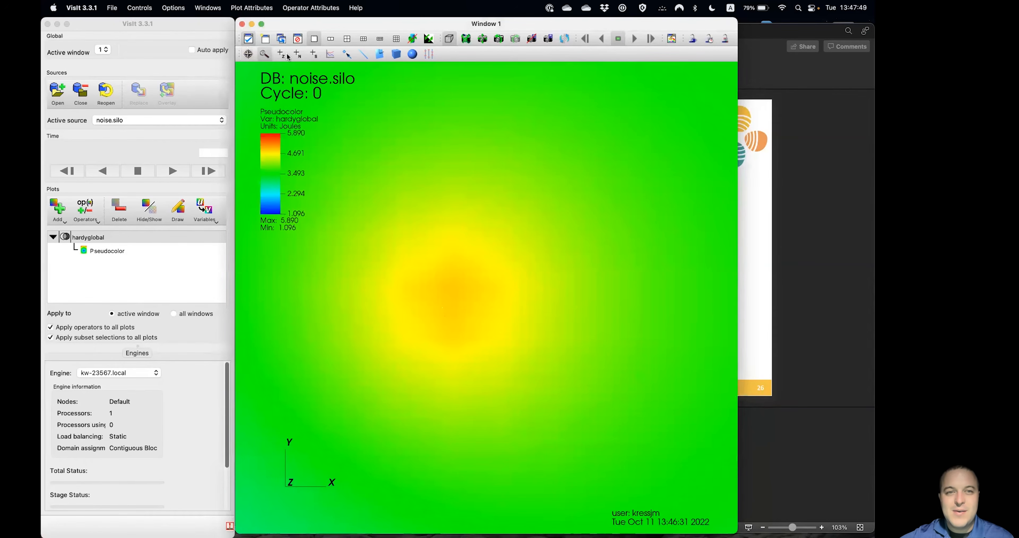
left_click(249, 54)
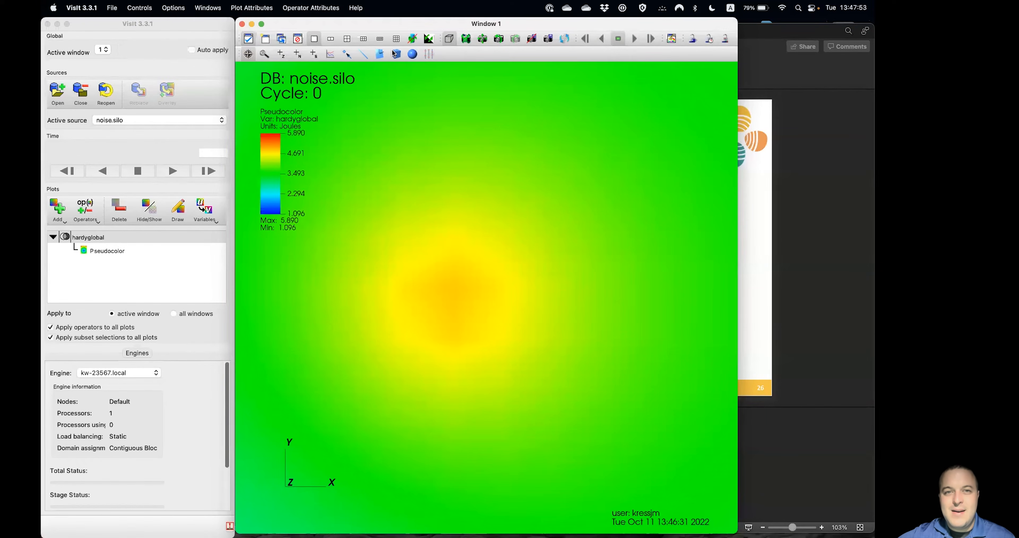
left_click(448, 39)
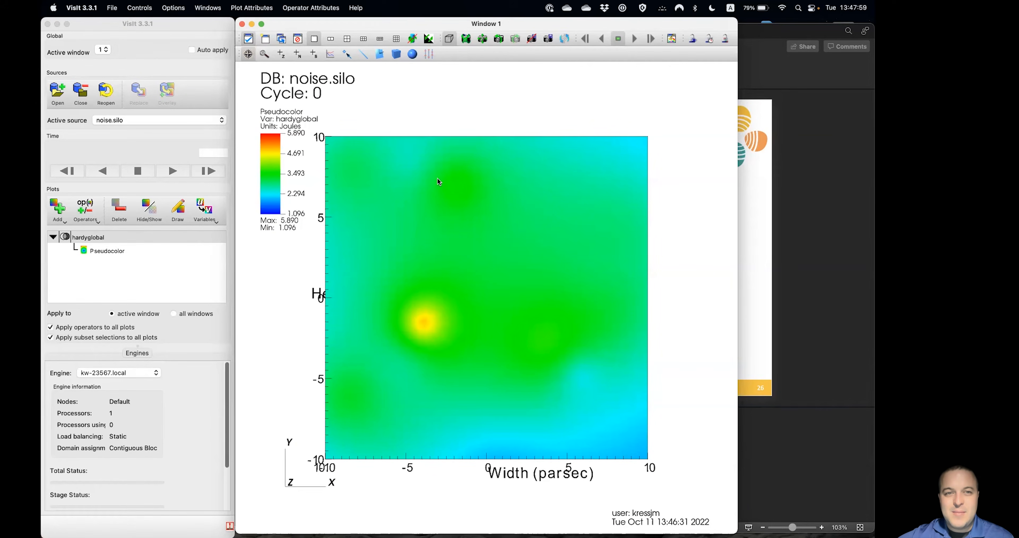
Step: Swap the background and foreground colors of the visualization window
left_click(428, 39)
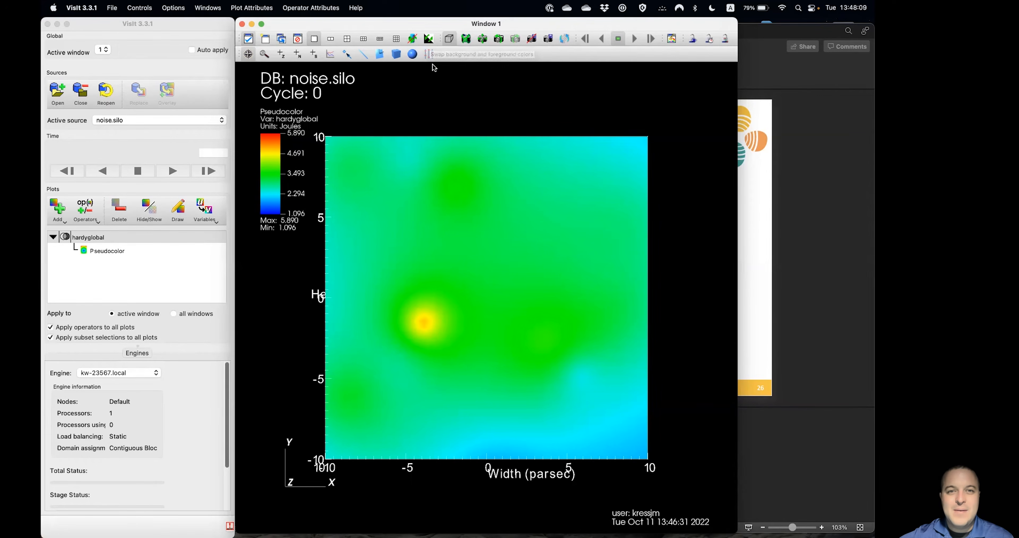
Step: Set the hardyglobal cube rotating in spin mode, turn spin mode off and reset the view
left_click(412, 39)
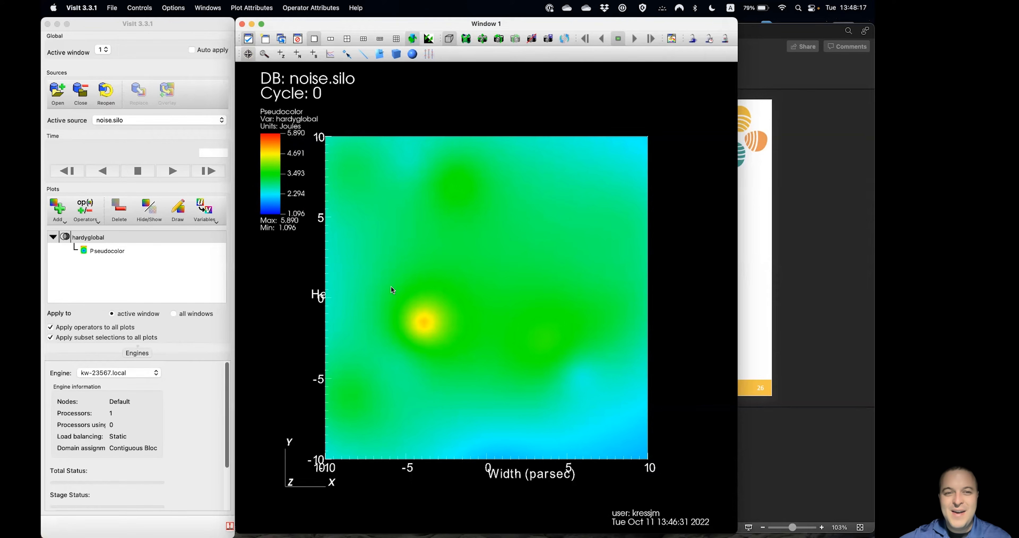
left_click_drag(382, 288, 386, 190)
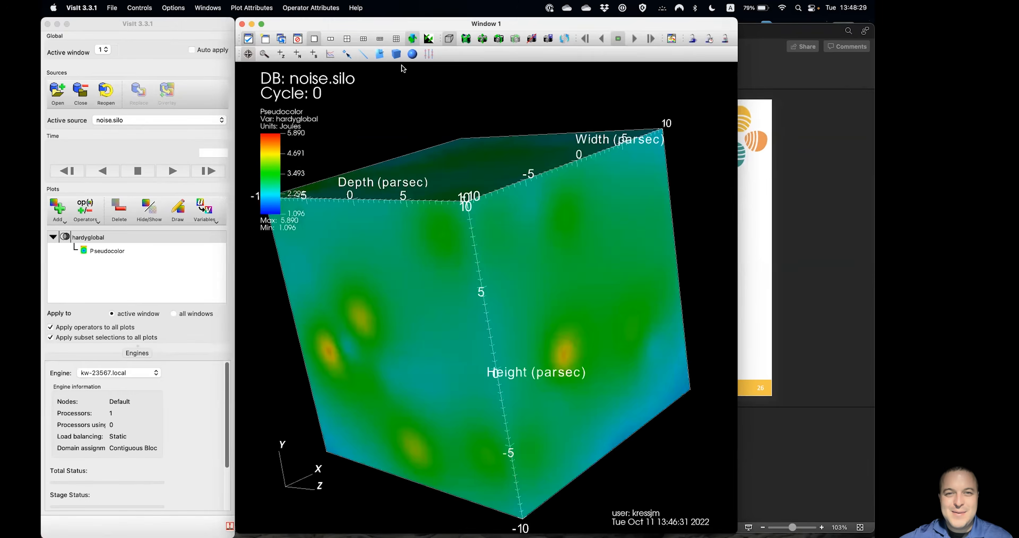
left_click(411, 41)
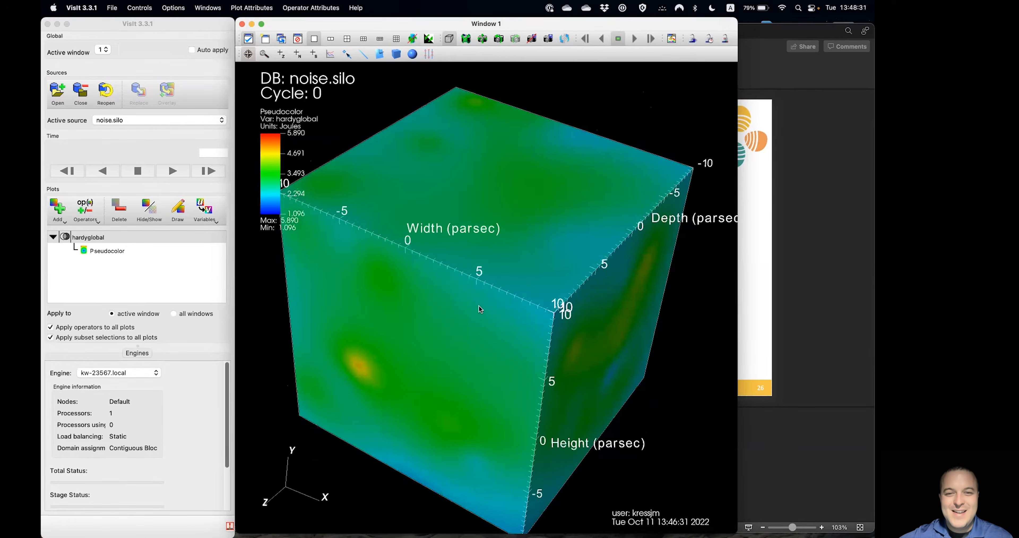
left_click_drag(482, 306, 455, 95)
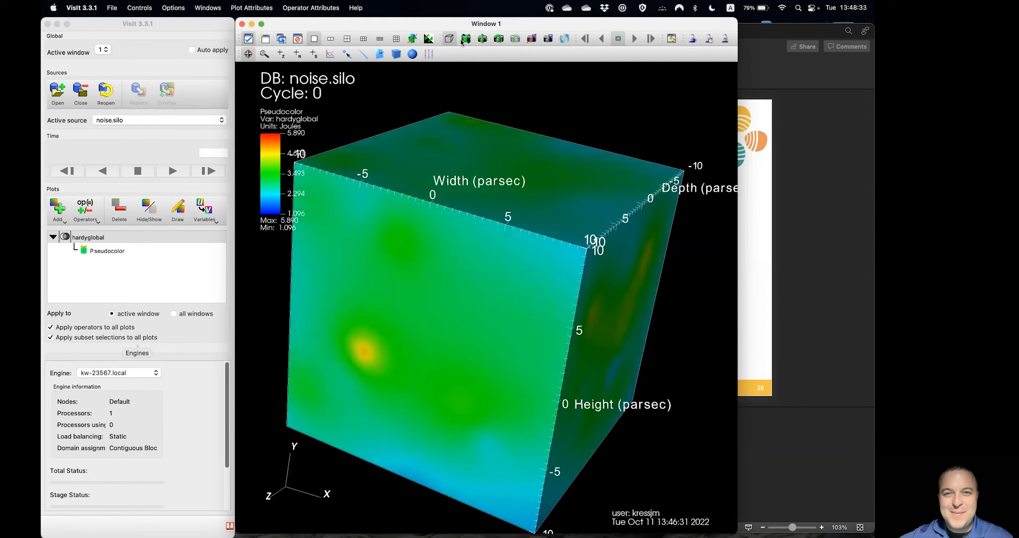
left_click(449, 38)
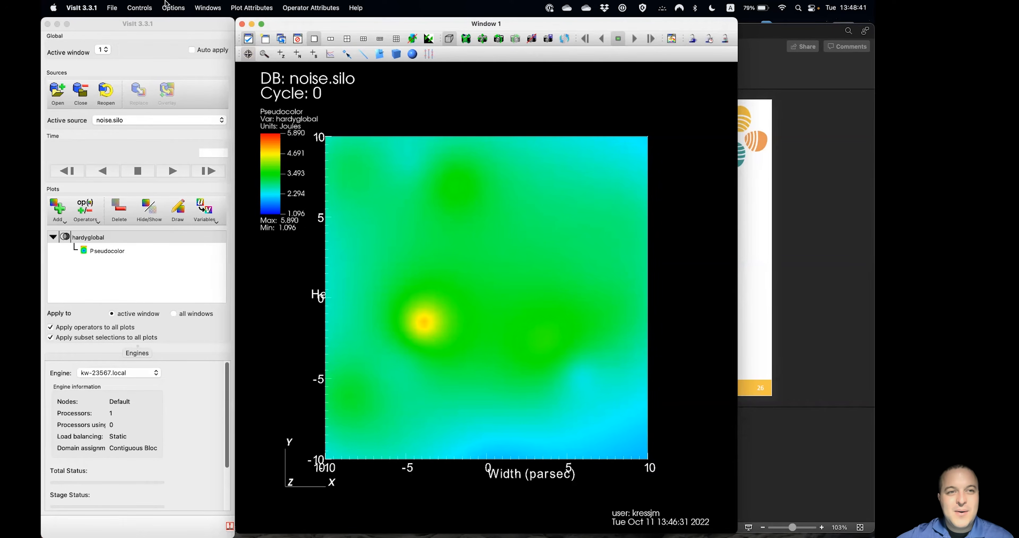
Step: Turn off the Database and User information annotations in the general annotation settings and apply the change
left_click(140, 8)
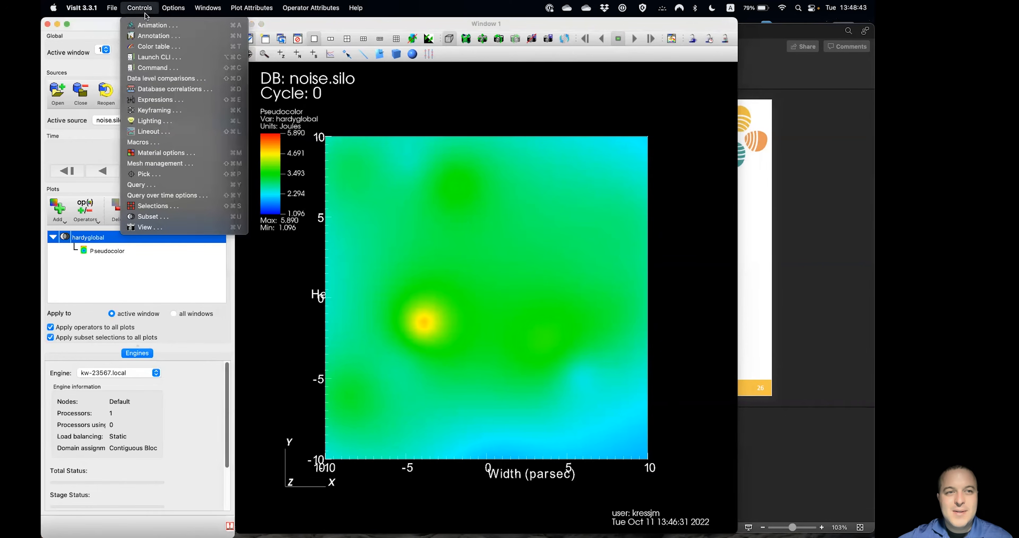
left_click(153, 37)
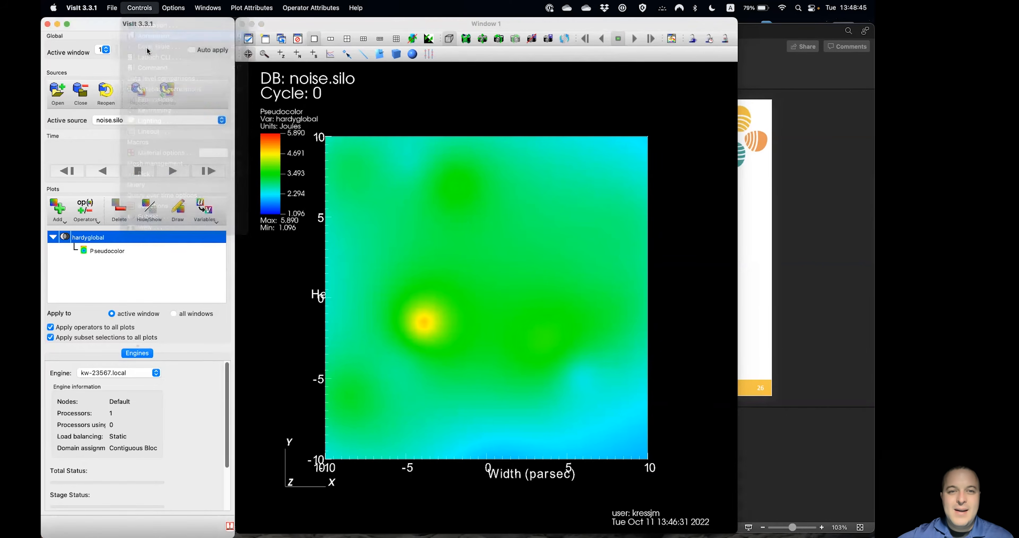
mouse_move(249, 168)
left_mouse_down()
mouse_move(567, 58)
mouse_move(588, 68)
left_mouse_up()
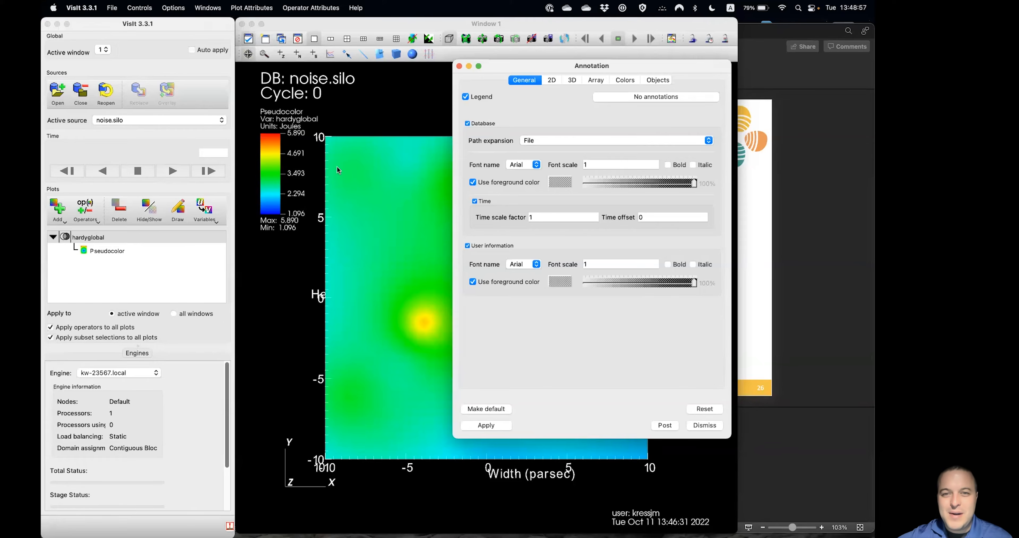
left_click(476, 123)
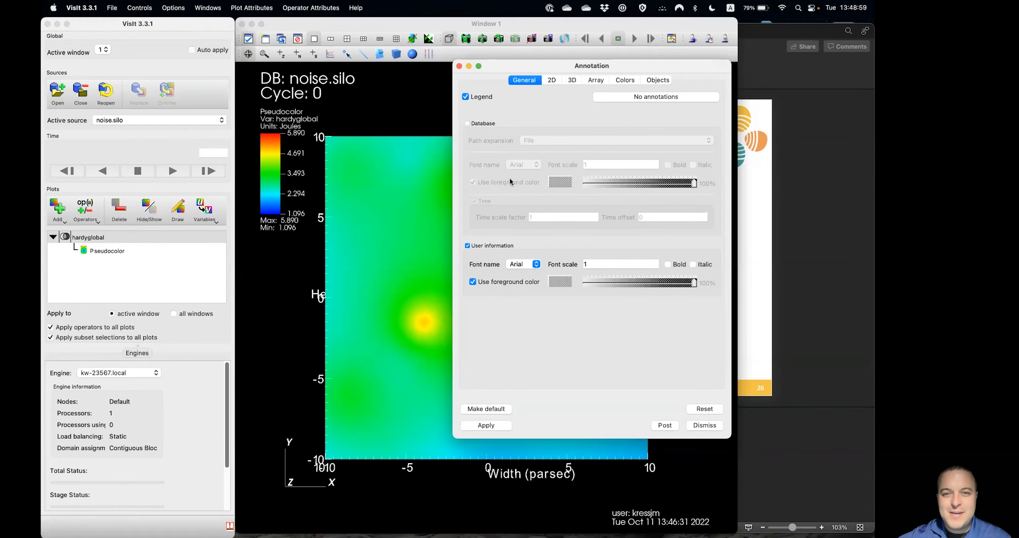
left_click(493, 246)
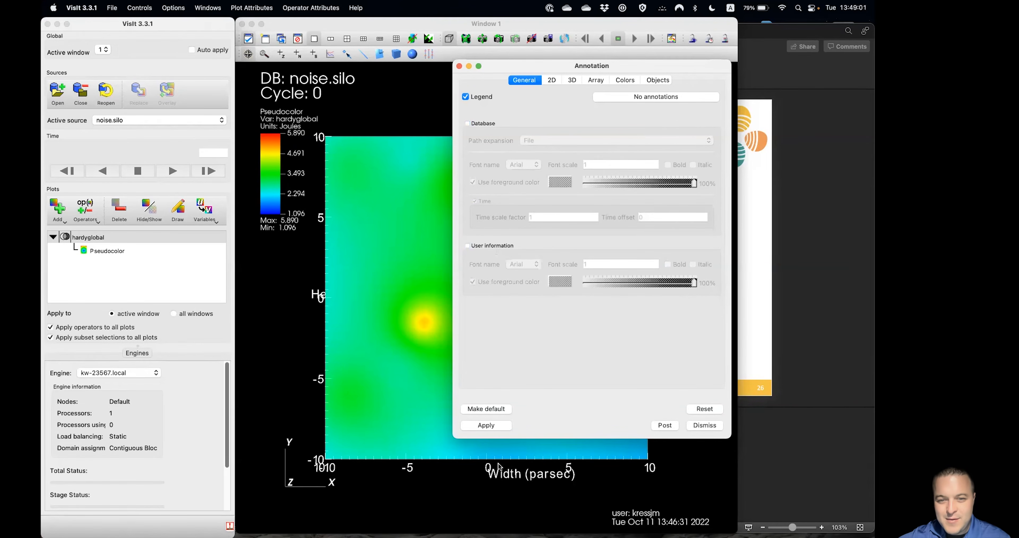
left_click(492, 422)
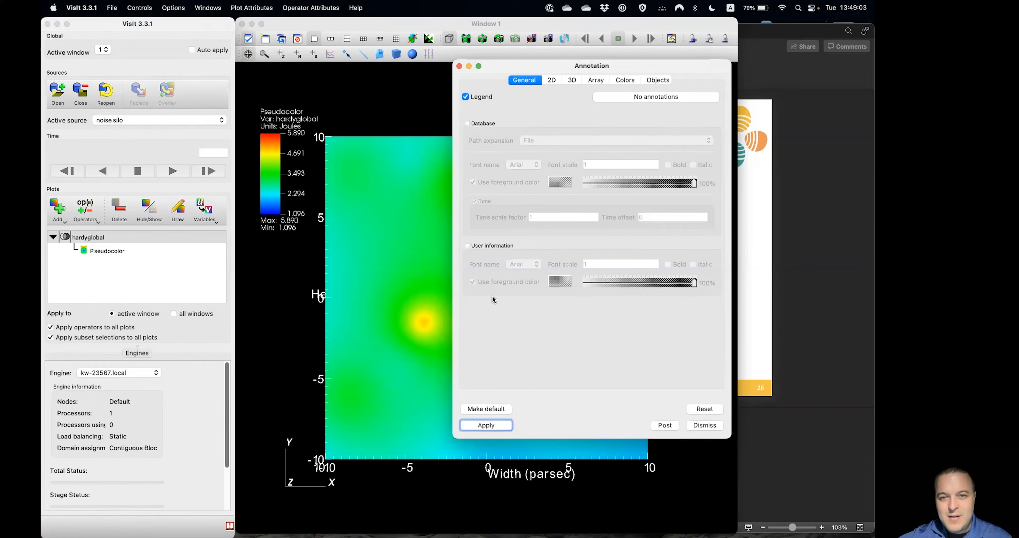
Step: Turn off the bounding box in the 3D annotation settings, apply it and dismiss the settings to view the cube
left_click(572, 80)
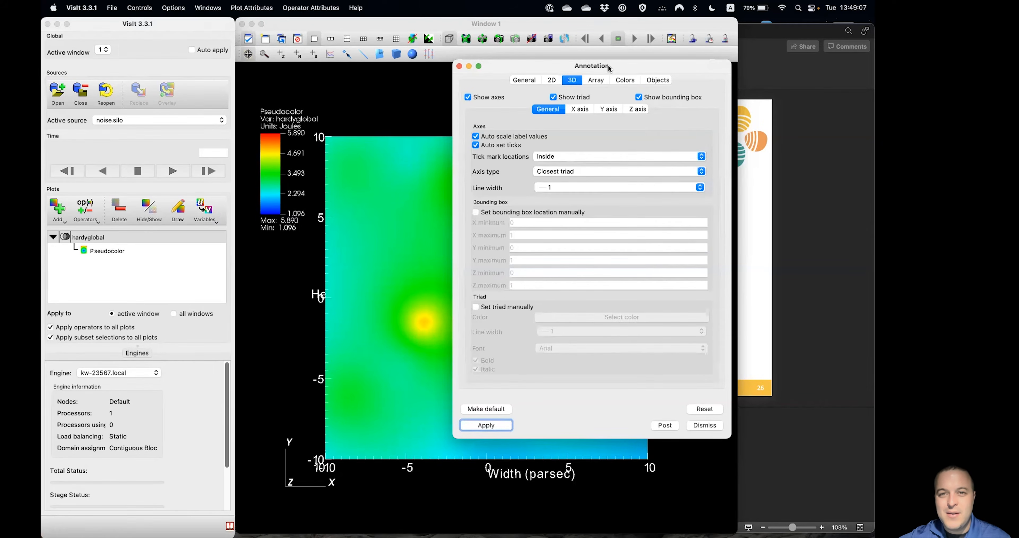
left_click_drag(609, 66, 567, 75)
left_click(609, 106)
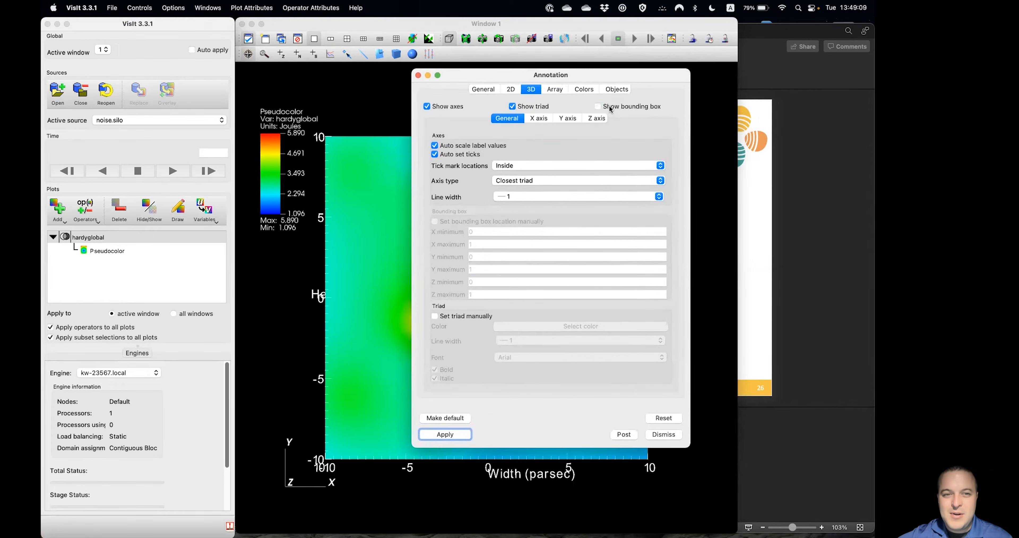
left_click(439, 434)
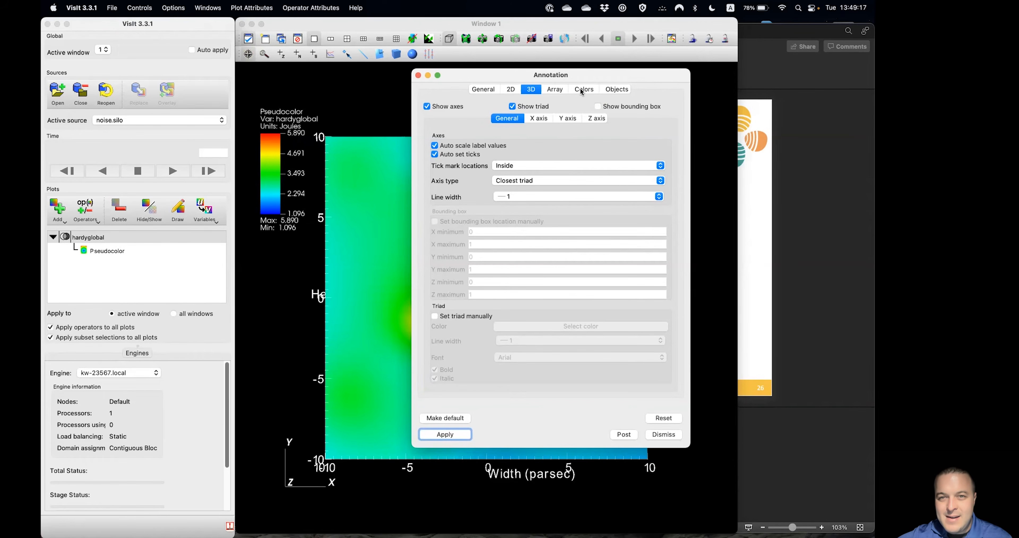
left_click(662, 434)
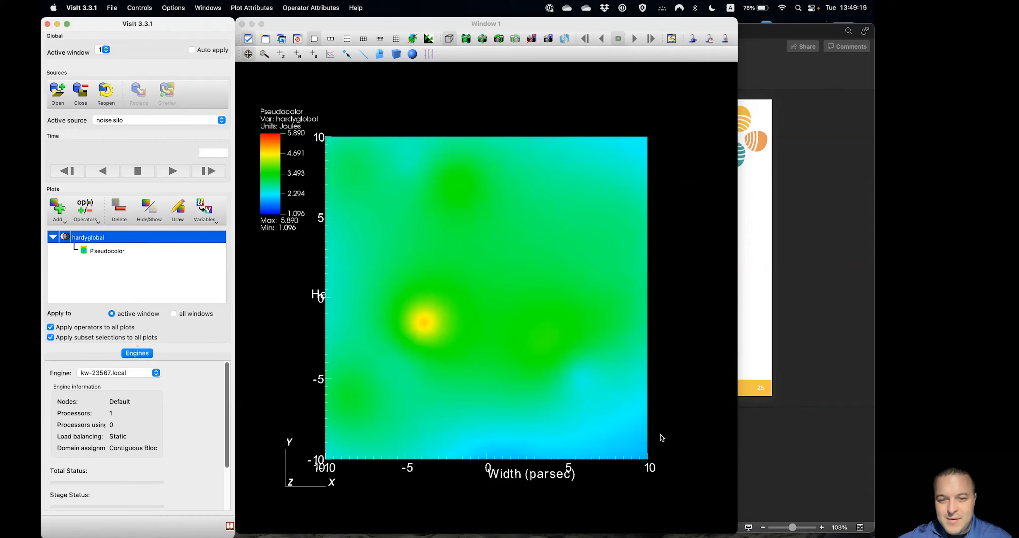
mouse_move(598, 362)
left_mouse_down()
mouse_move(536, 384)
mouse_move(594, 352)
mouse_move(554, 250)
mouse_move(487, 280)
mouse_move(475, 251)
mouse_move(564, 287)
mouse_move(586, 273)
mouse_move(554, 255)
mouse_move(551, 301)
mouse_move(562, 312)
mouse_move(518, 341)
mouse_move(508, 292)
left_mouse_up()
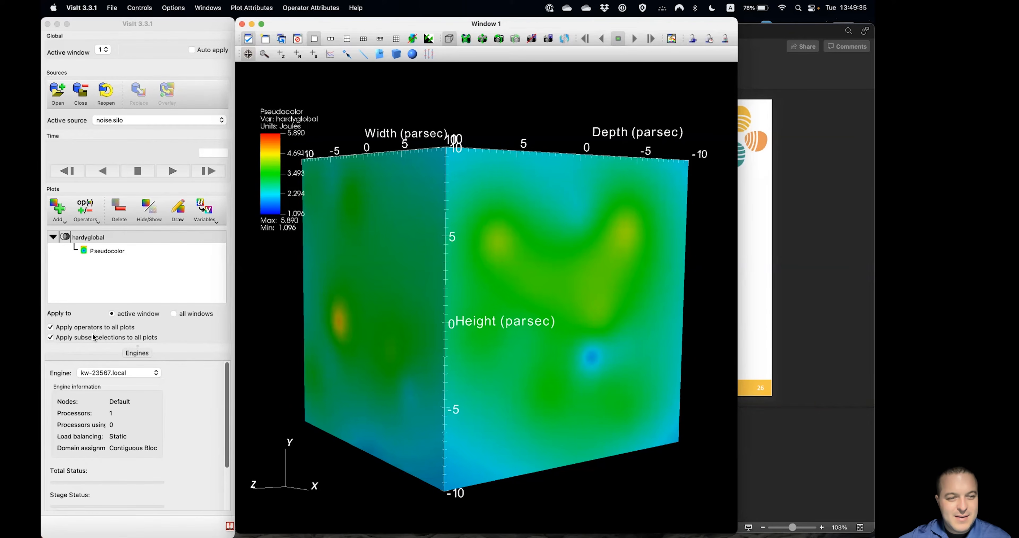
Step: Add the Isosurface slicing operator to the hardyglobal Pseudocolor plot
left_click(90, 238)
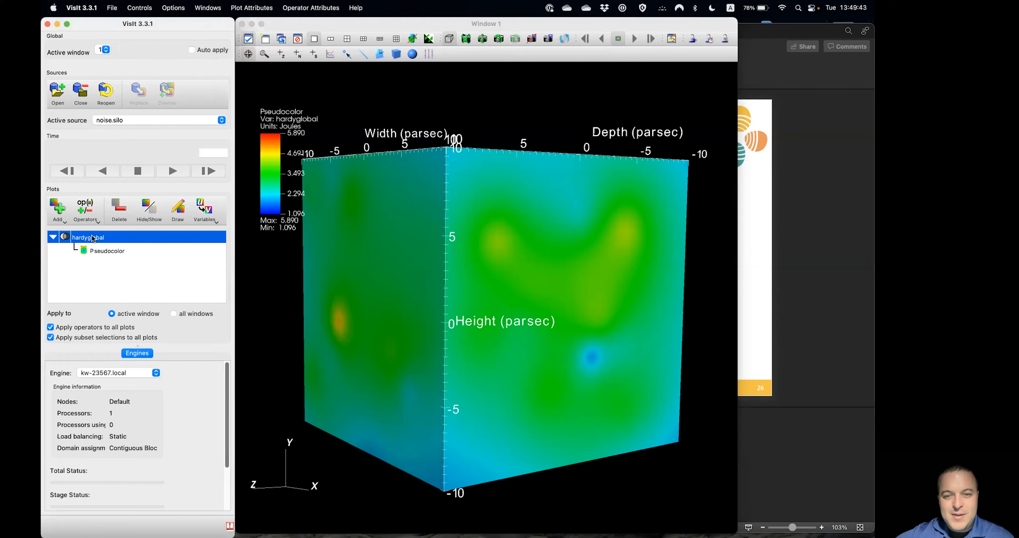
left_click(84, 214)
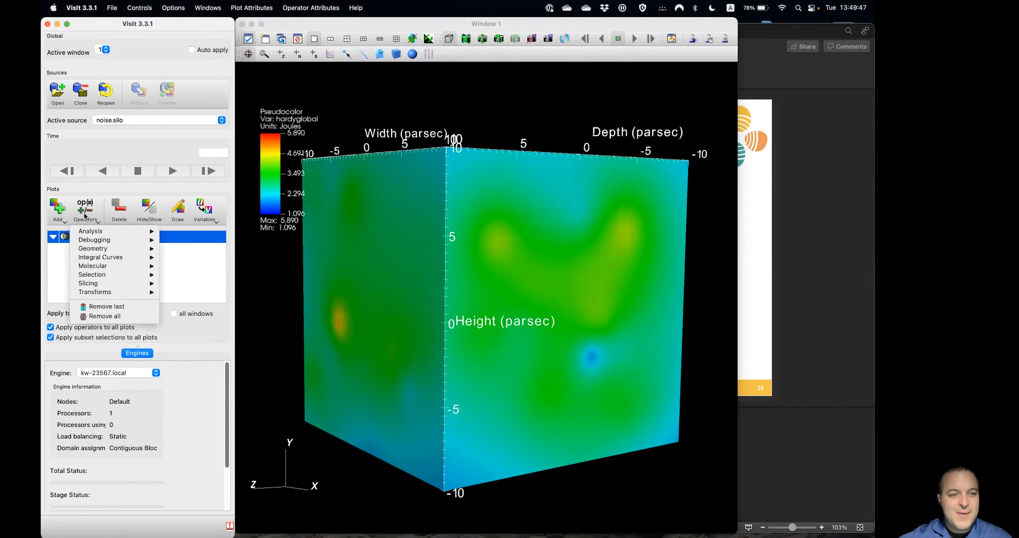
mouse_move(124, 275)
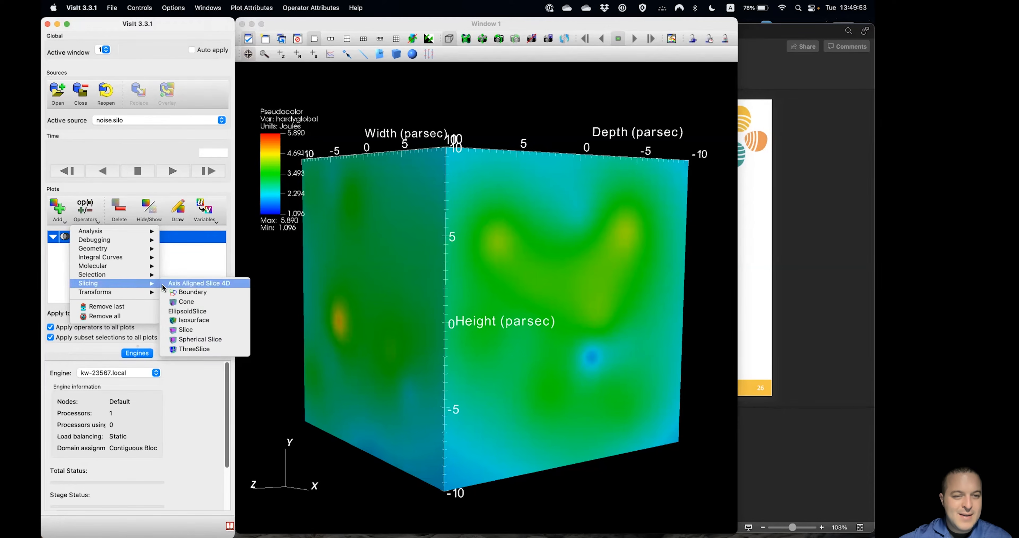
left_click(191, 321)
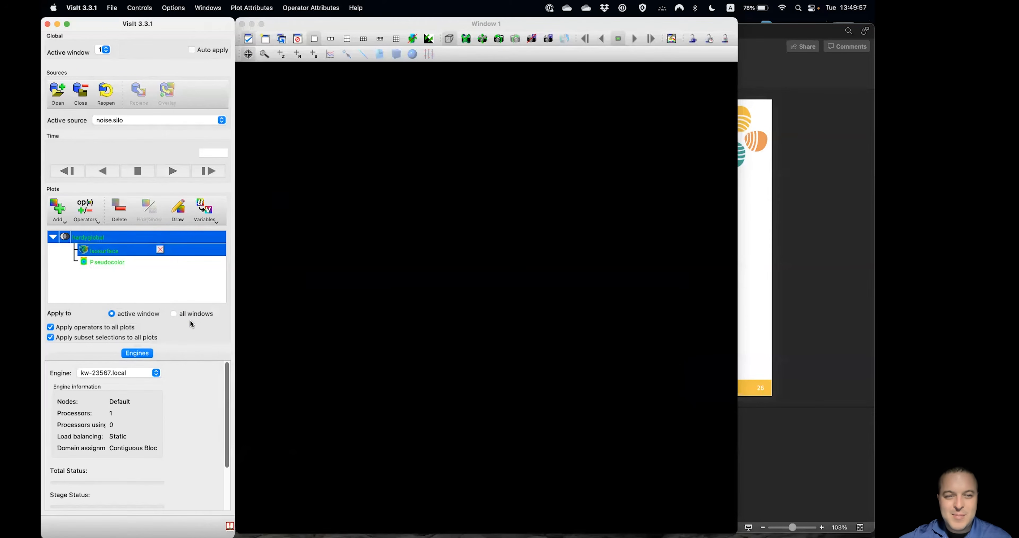
Step: Set the Isosurface operator to select by N levels with 8 levels, apply it and dismiss its attributes
right_click(101, 253)
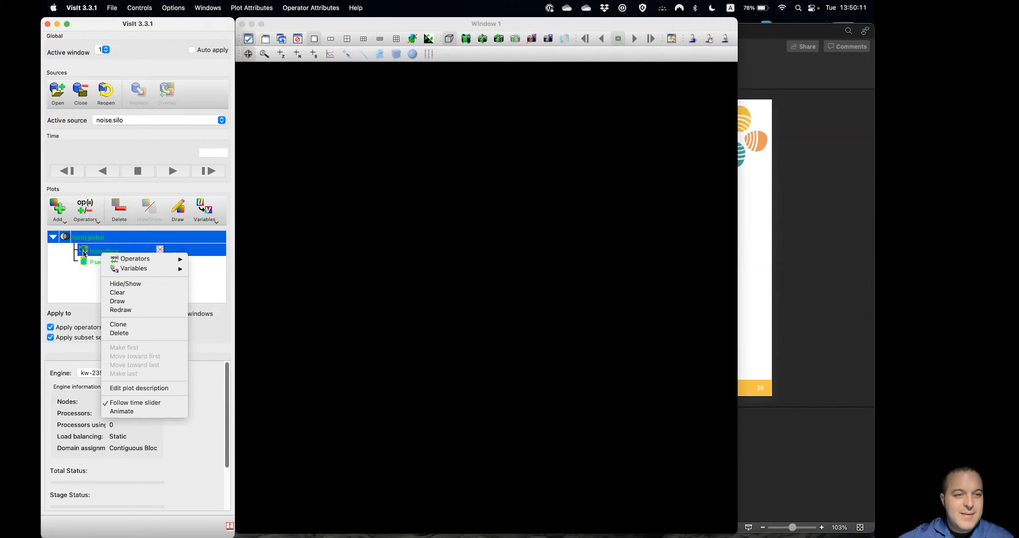
left_click(100, 250)
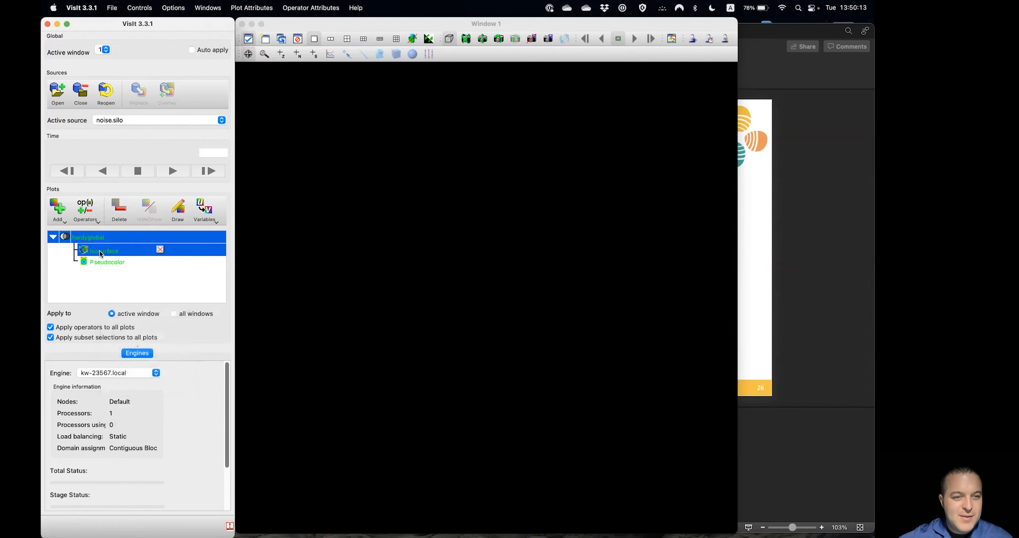
double_click(99, 250)
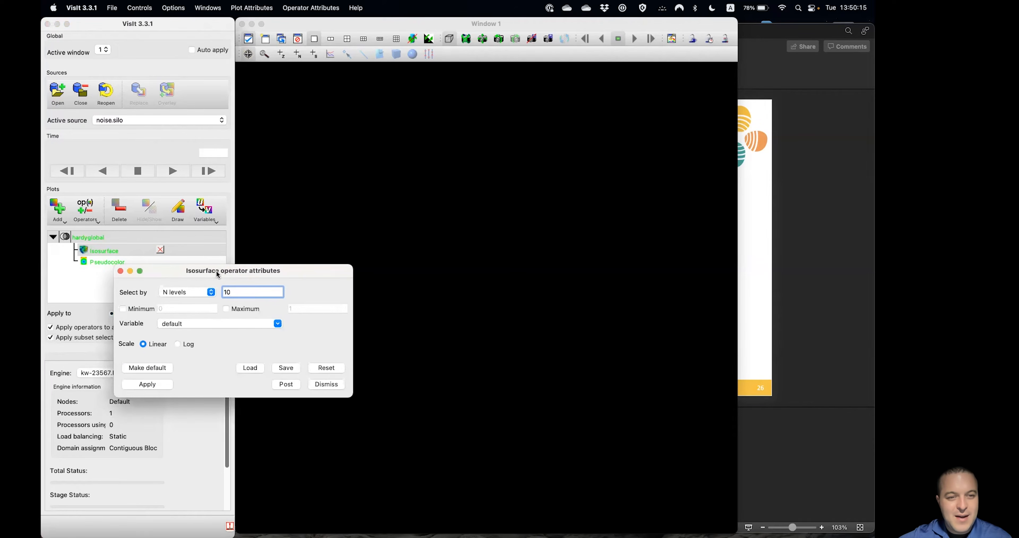
left_click_drag(215, 274, 191, 283)
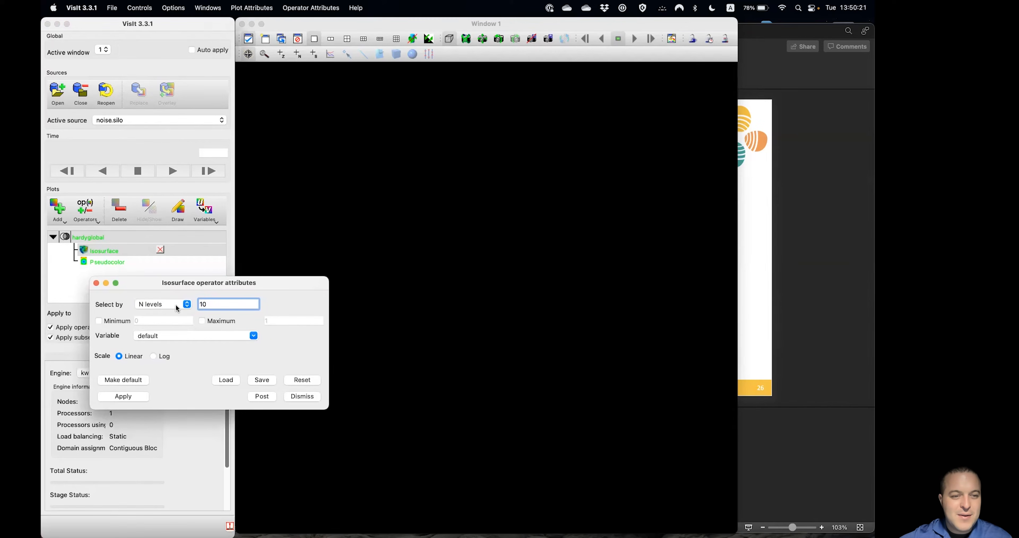
left_click(175, 303)
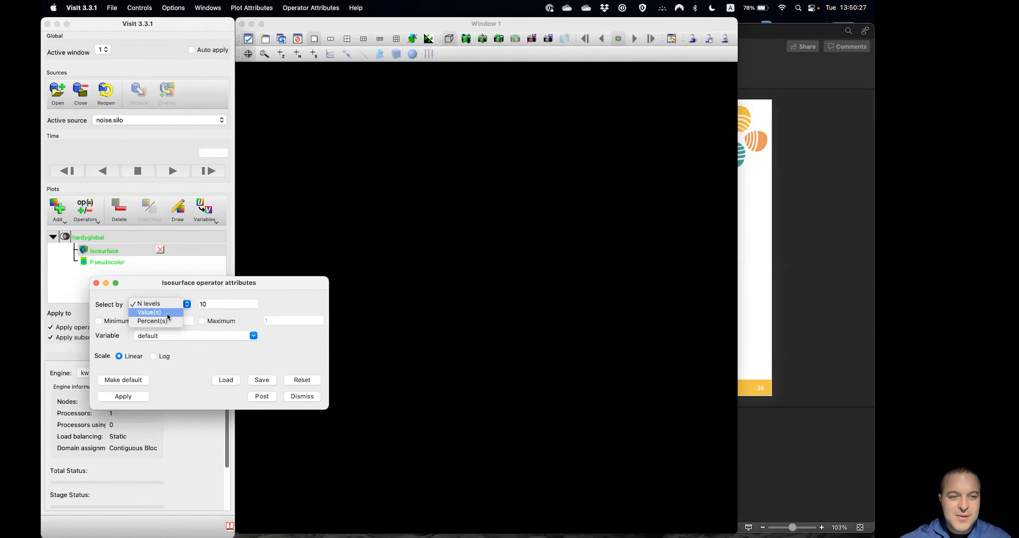
left_click(233, 303)
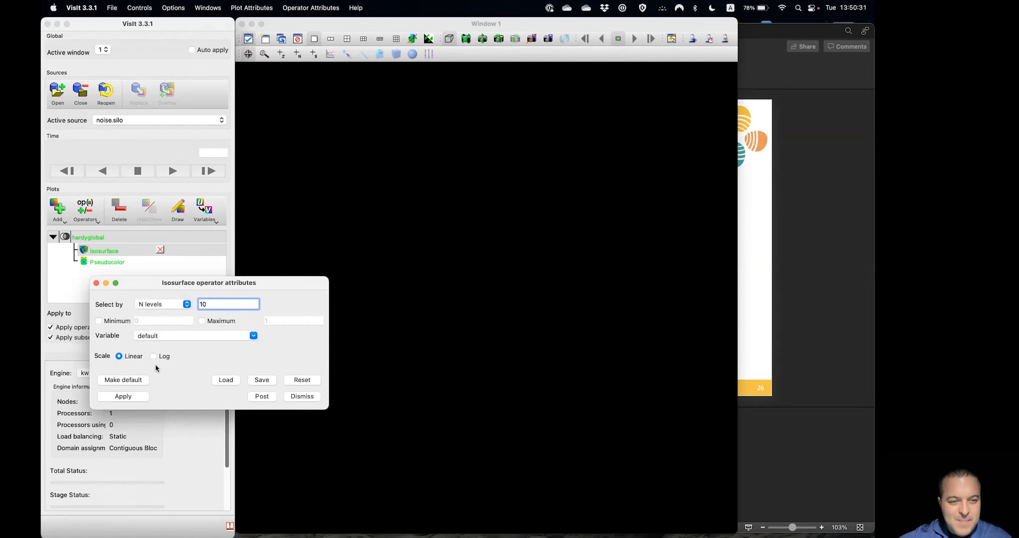
left_click_drag(208, 304, 181, 305)
type("1")
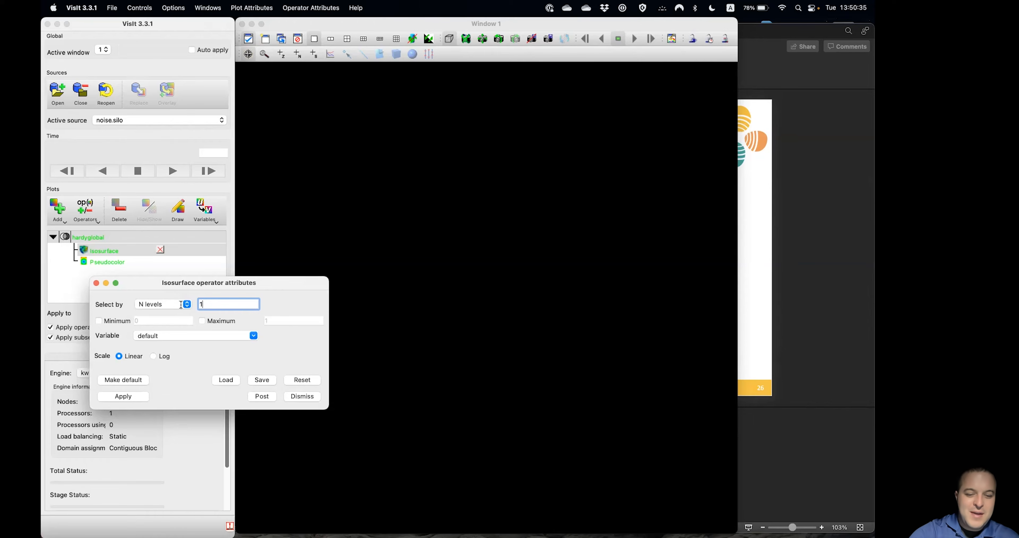
type("8")
left_click(134, 396)
left_click(296, 395)
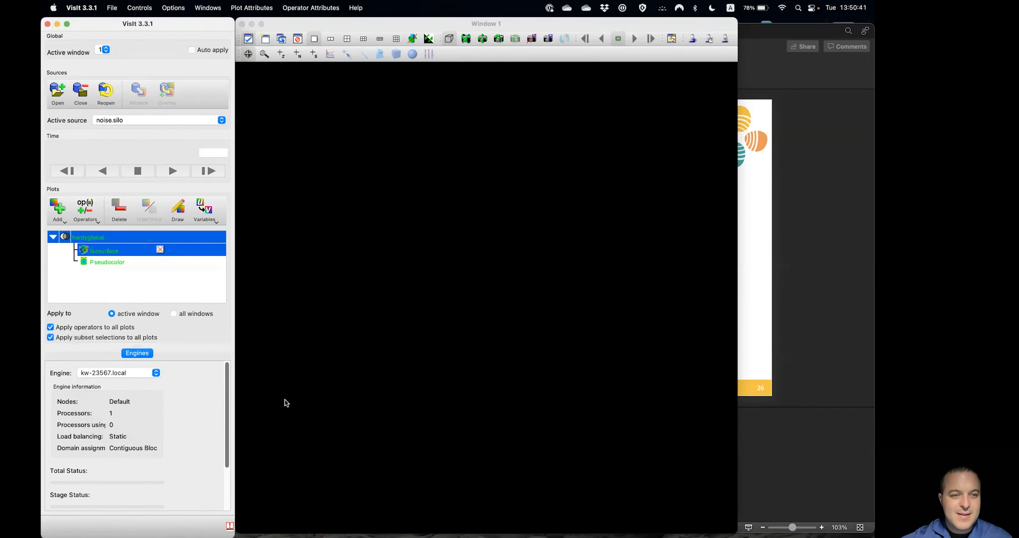
Step: Set the Pseudocolor plot's color table to hot_desaturated, review its geometry options and dismiss the plot attributes
double_click(105, 261)
left_click_drag(190, 271, 204, 157)
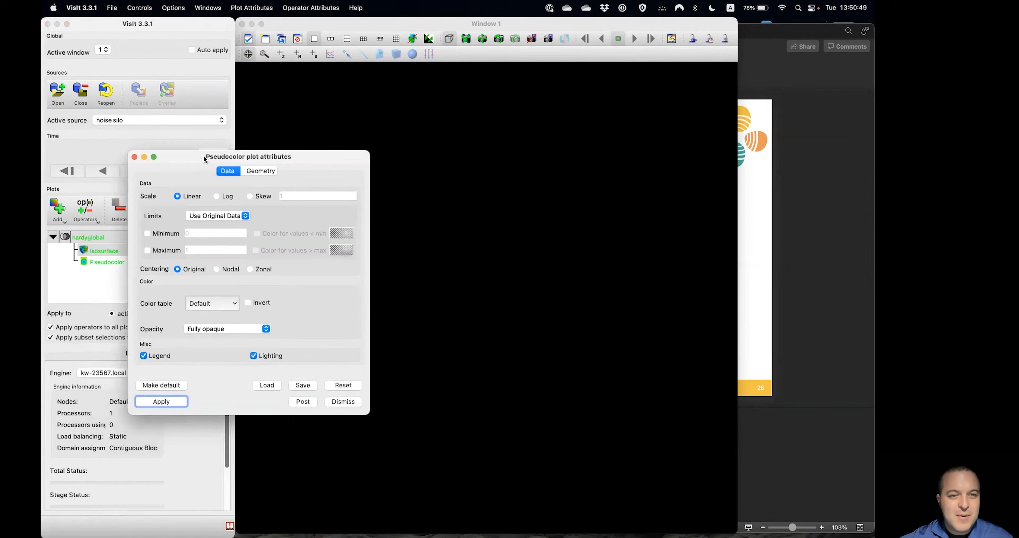
left_click(212, 303)
scroll(221, 277, "down", 5)
scroll(223, 272, "down", 10)
scroll(217, 297, "down", 10)
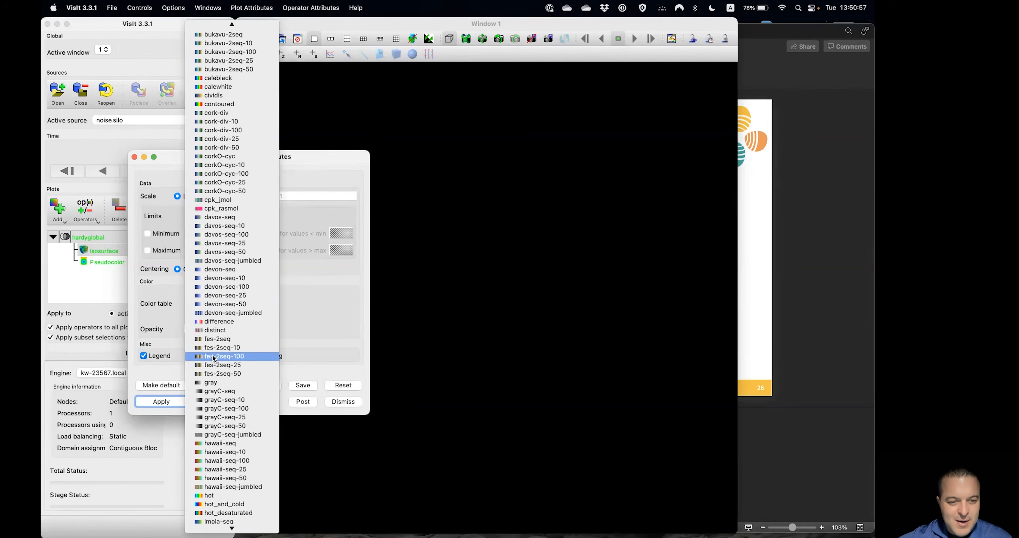
left_click(223, 444)
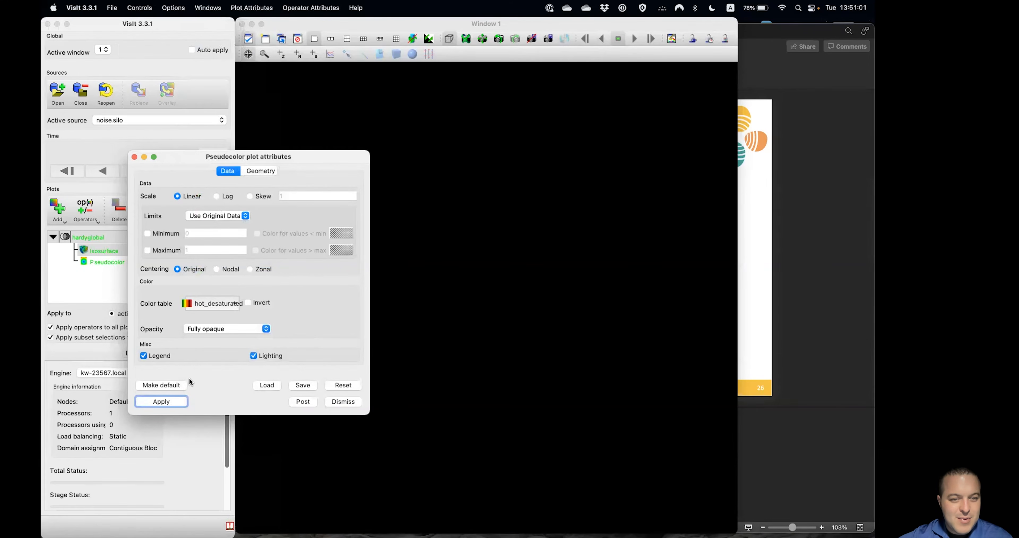
left_click(263, 165)
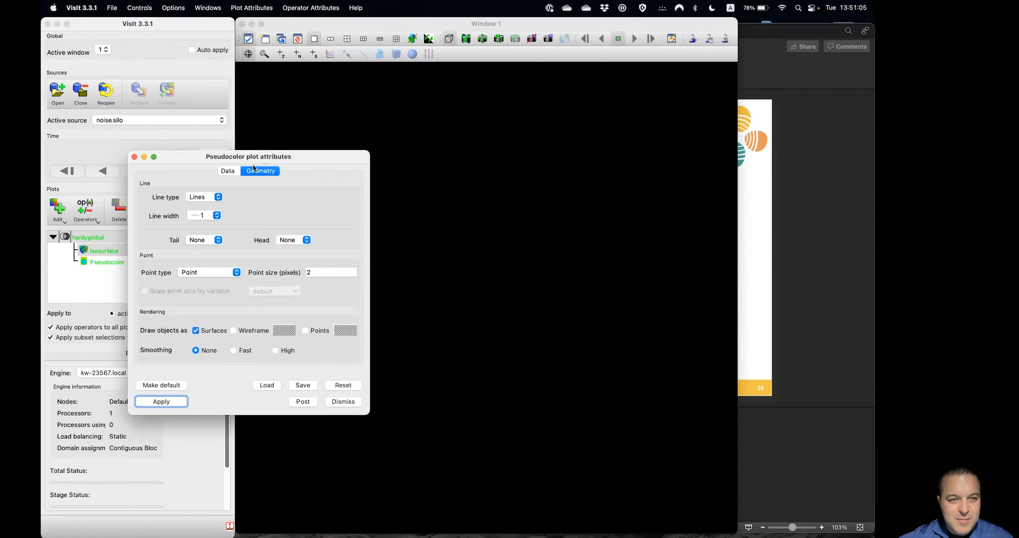
left_click(230, 171)
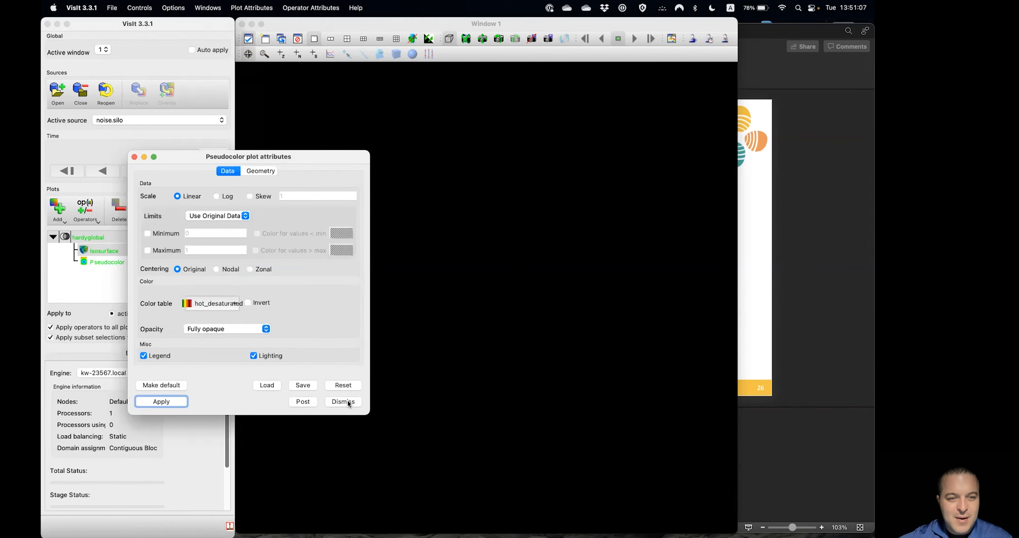
left_click(343, 401)
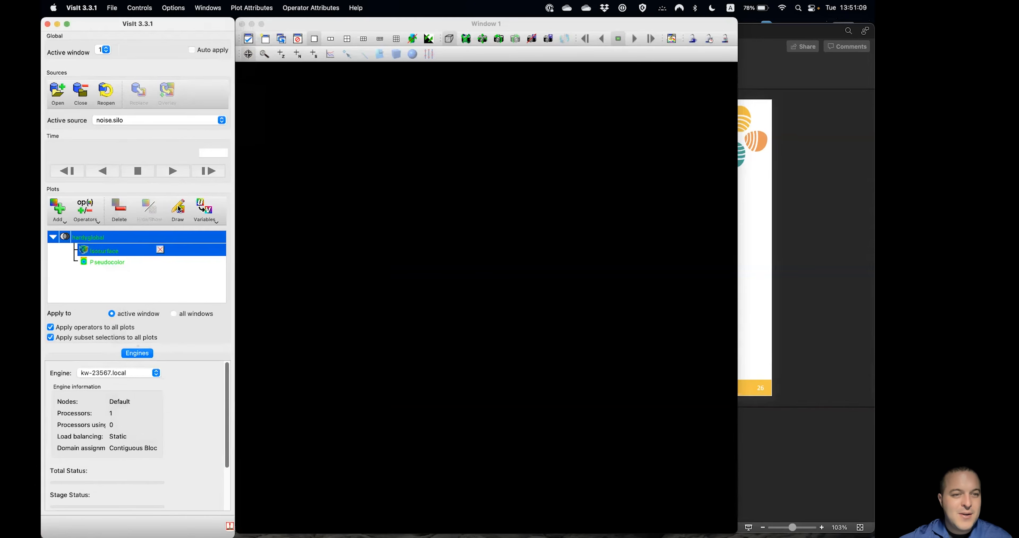
Step: Draw the hardyglobal isosurface plot and inspect its surfaces from several angles
left_click(179, 212)
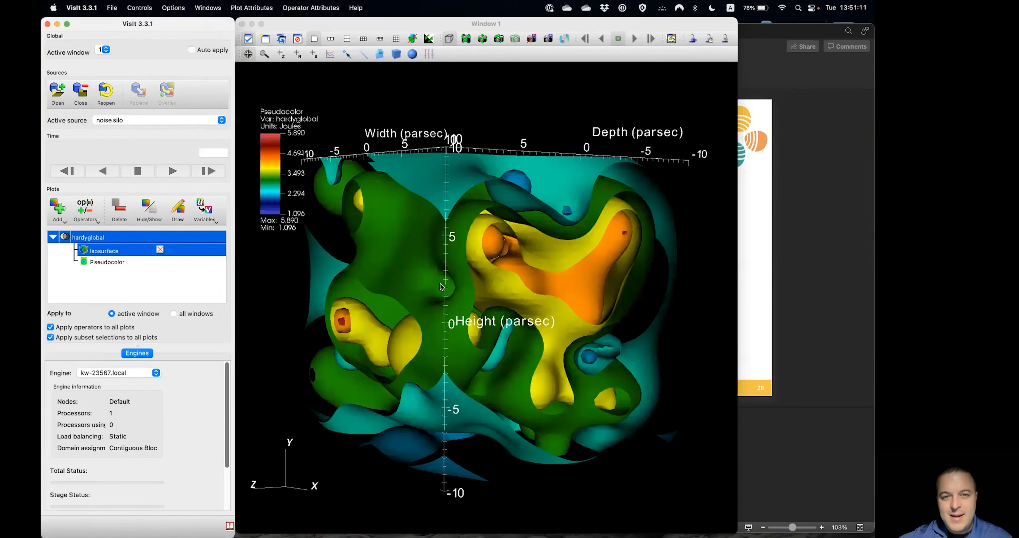
left_click(527, 325)
left_click_drag(527, 325, 488, 292)
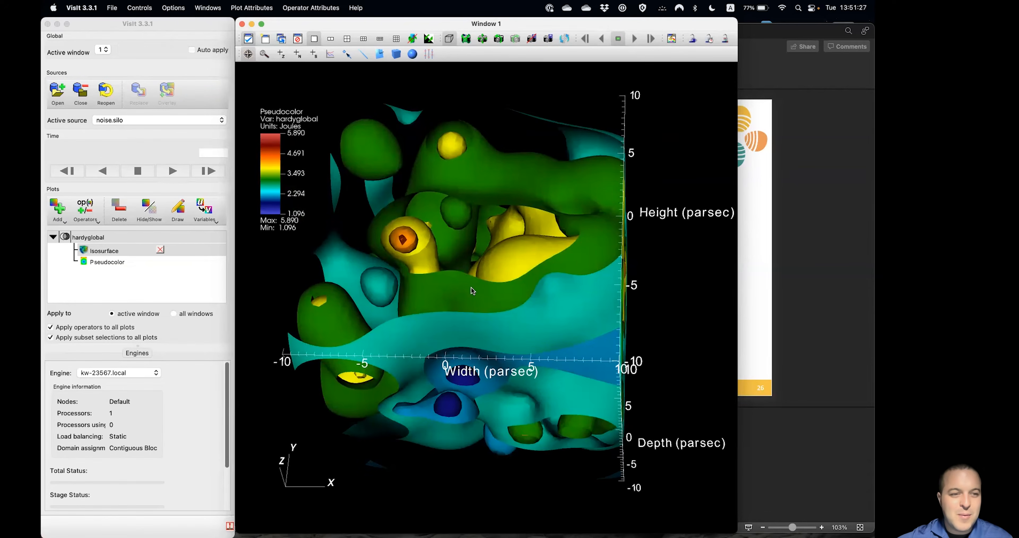
left_click_drag(464, 262, 422, 219)
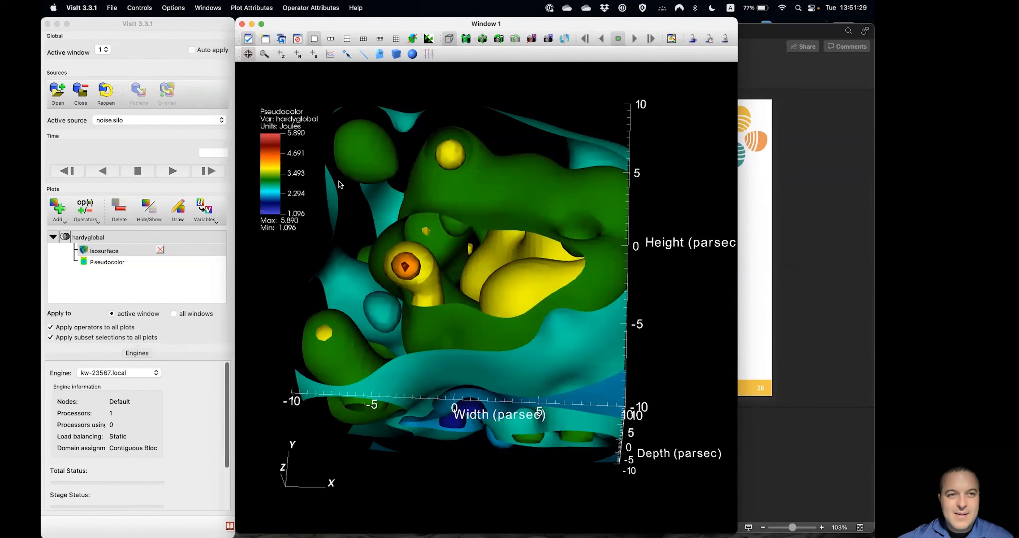
left_click_drag(422, 238, 414, 218)
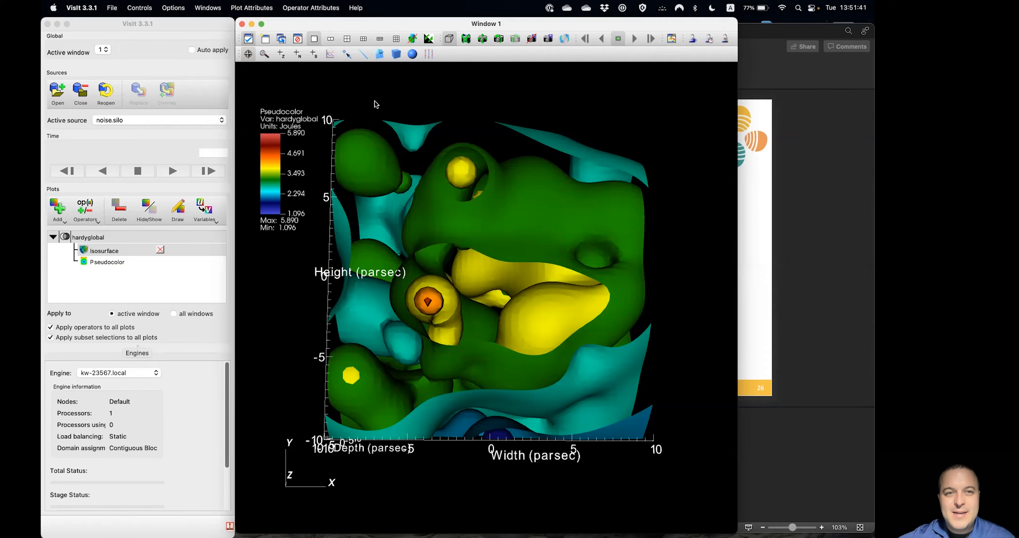
Step: Switch to a layout of two side-by-side visualization windows and select Window 1
left_click(331, 40)
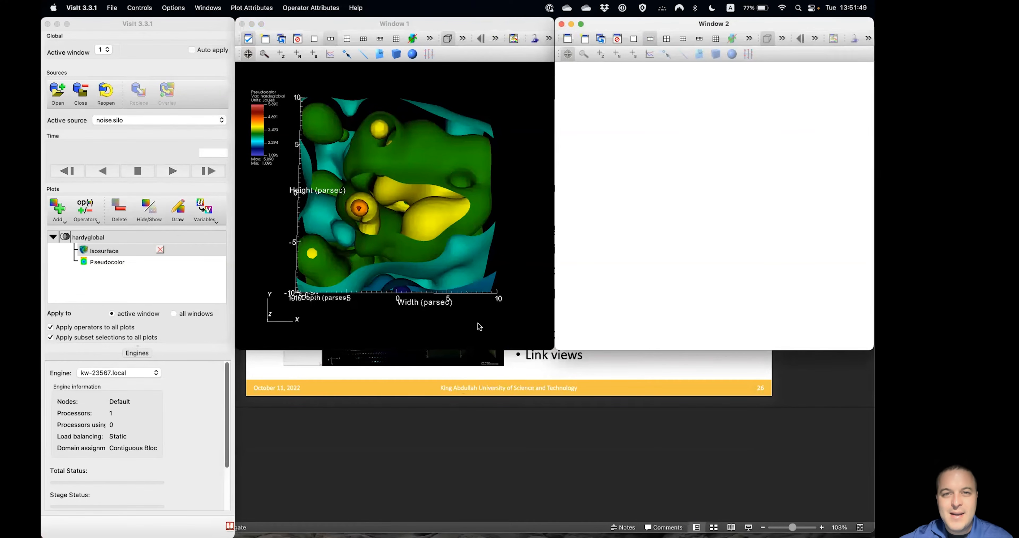
left_click(401, 229)
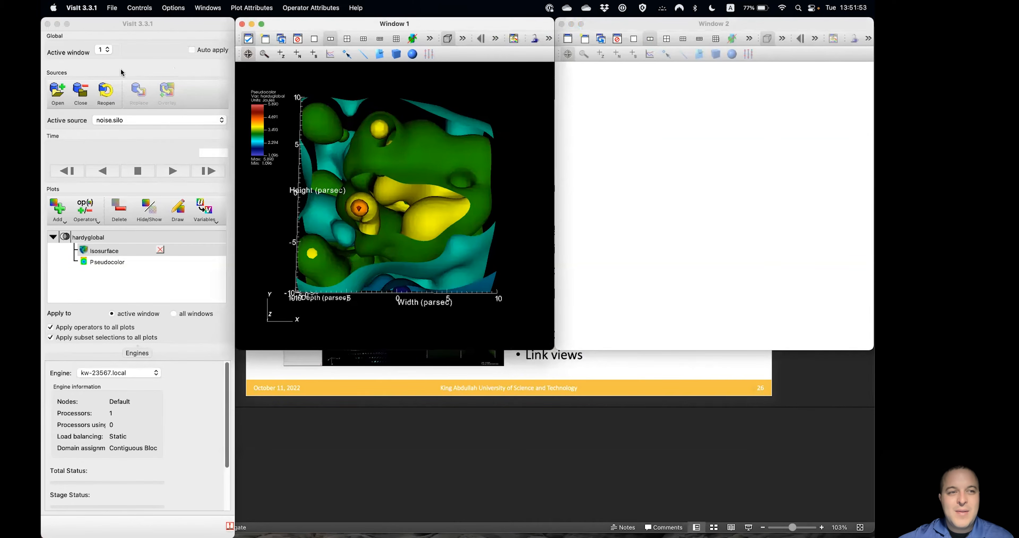
Step: Make Window 2 the active window for new plots
left_click(82, 54)
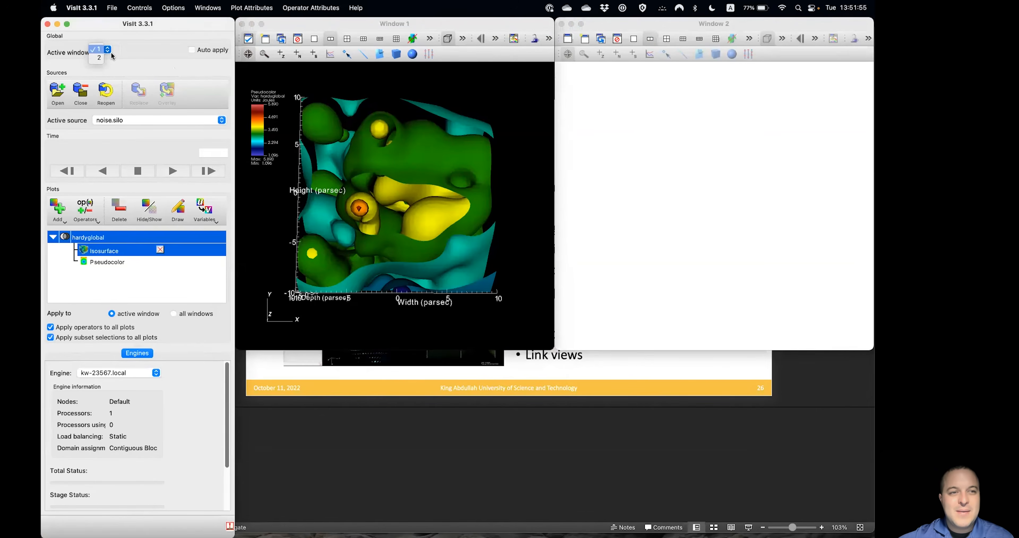
left_click(105, 50)
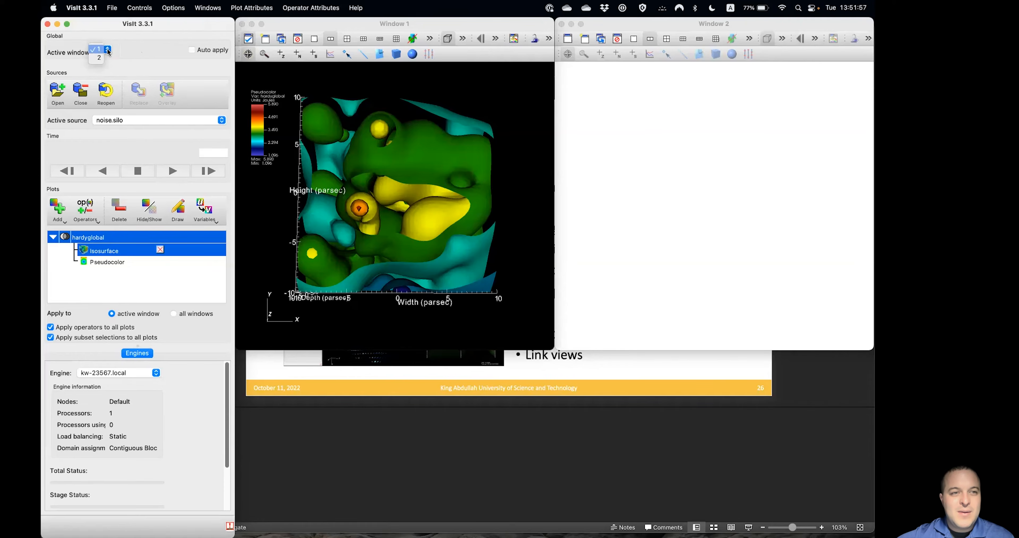
left_click(97, 60)
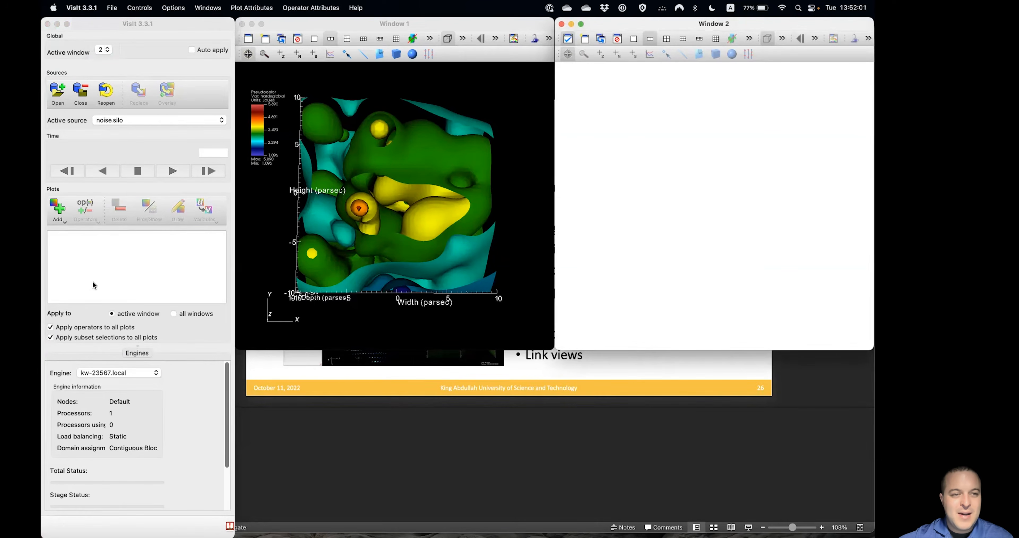
left_click(121, 254)
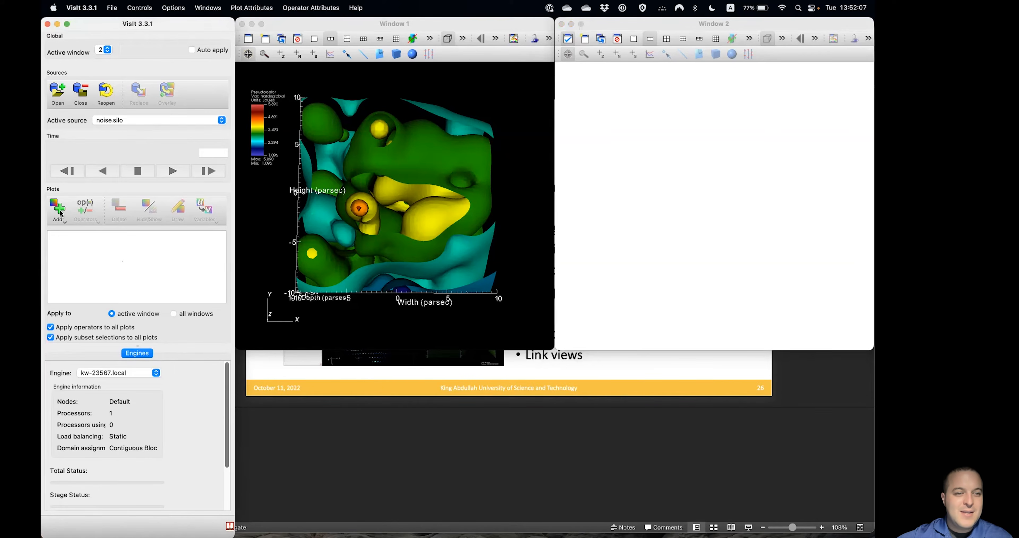
Step: Add a Volume plot of shepardglobal to Window 2, draw it and rotate the volume to view it at an angle
left_click(54, 204)
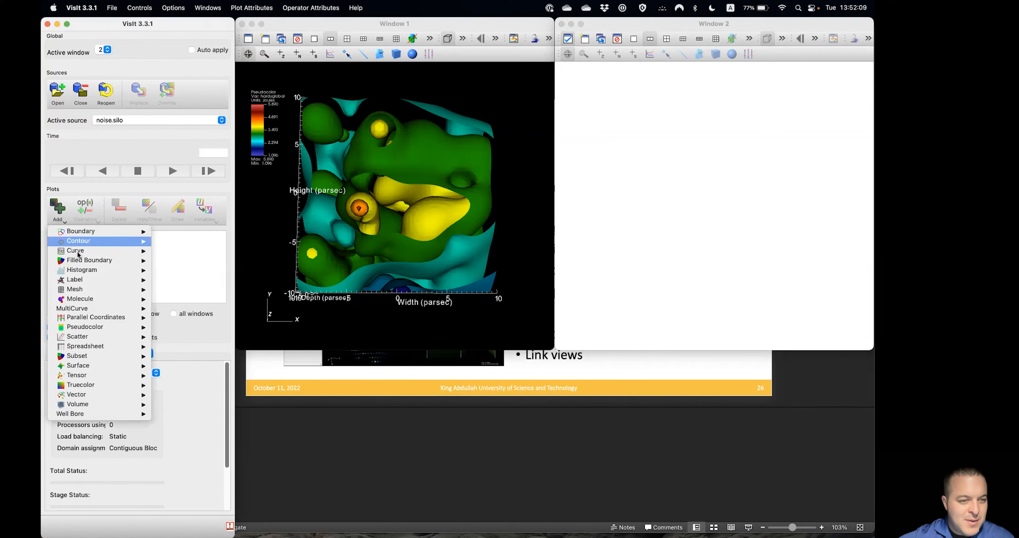
mouse_move(78, 273)
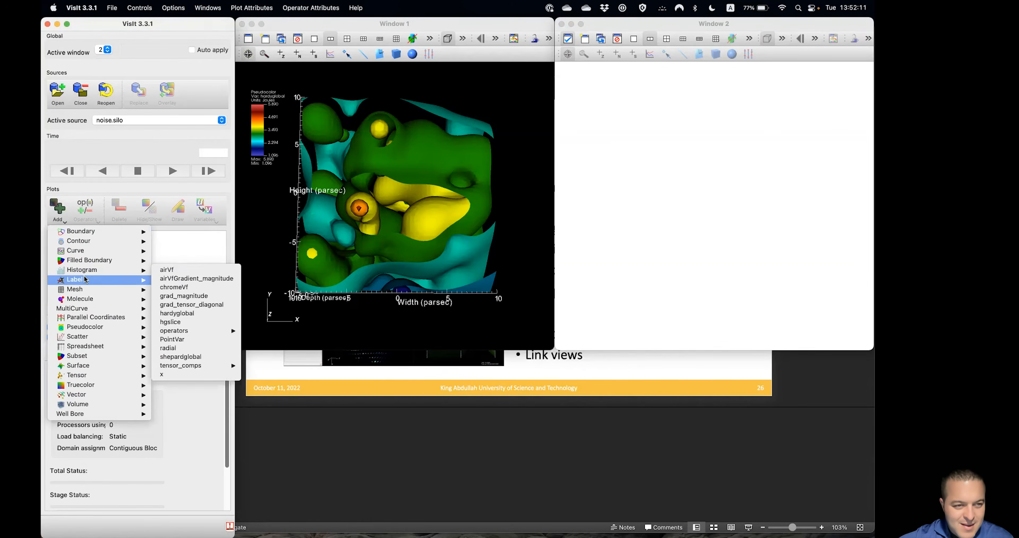
mouse_move(95, 293)
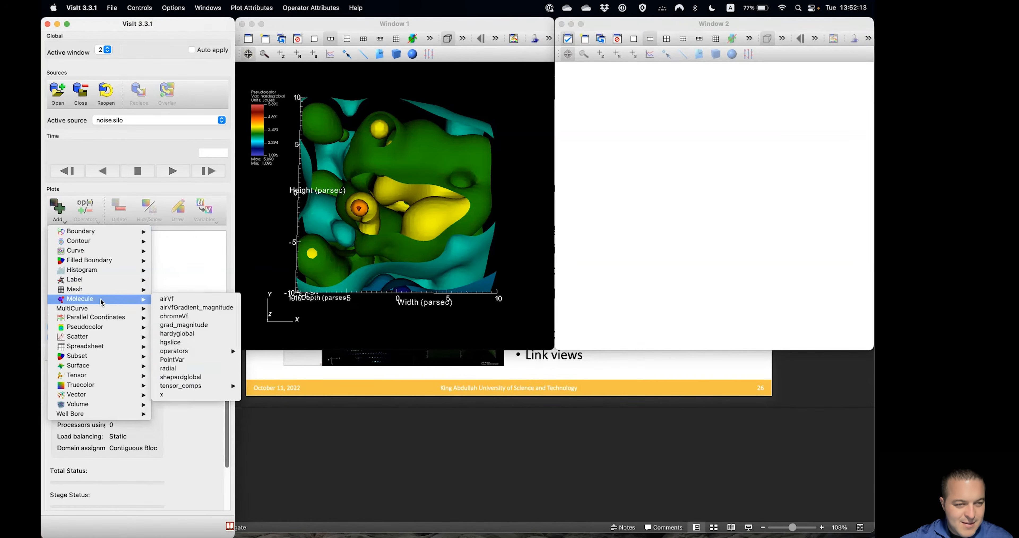
mouse_move(110, 334)
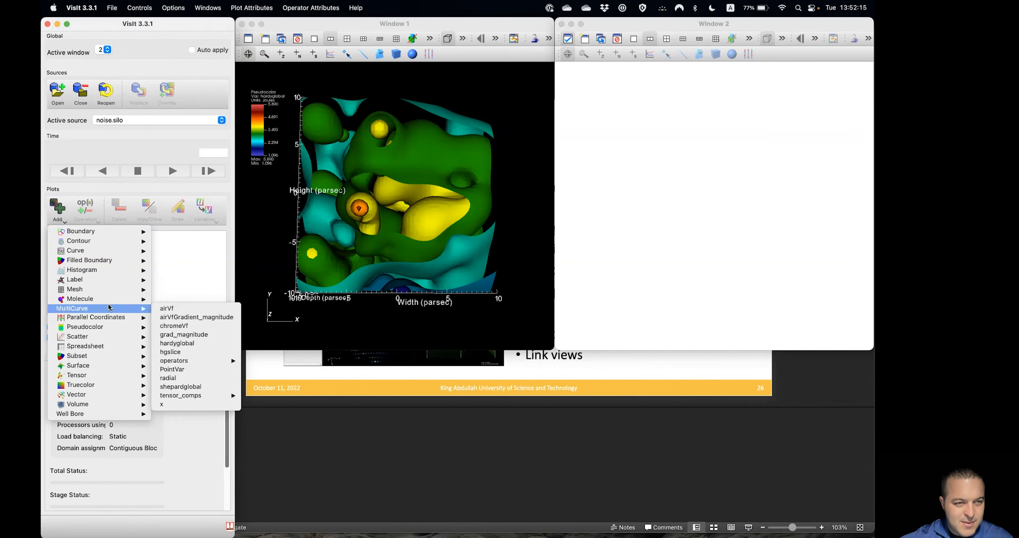
mouse_move(132, 405)
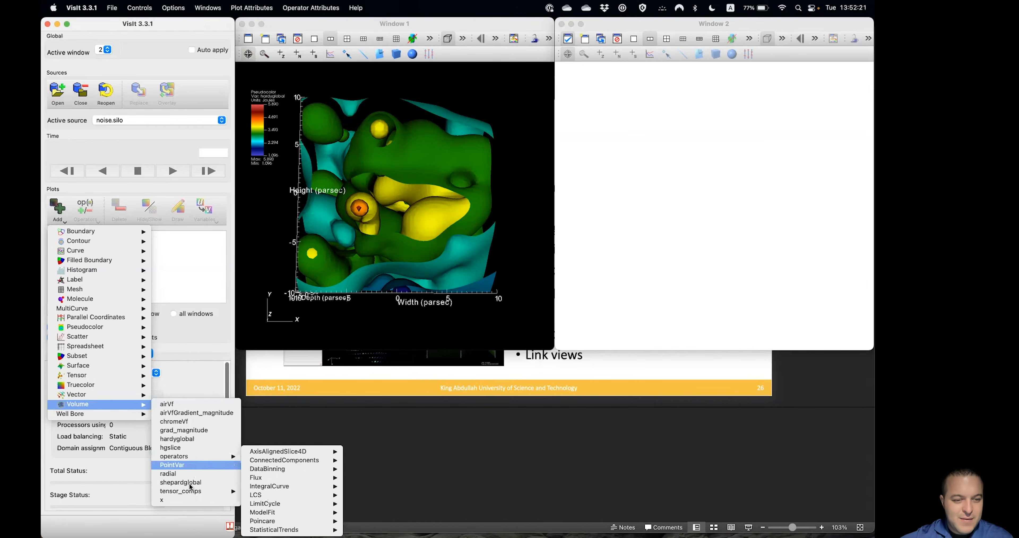
left_click(194, 483)
left_click(53, 237)
left_click(176, 210)
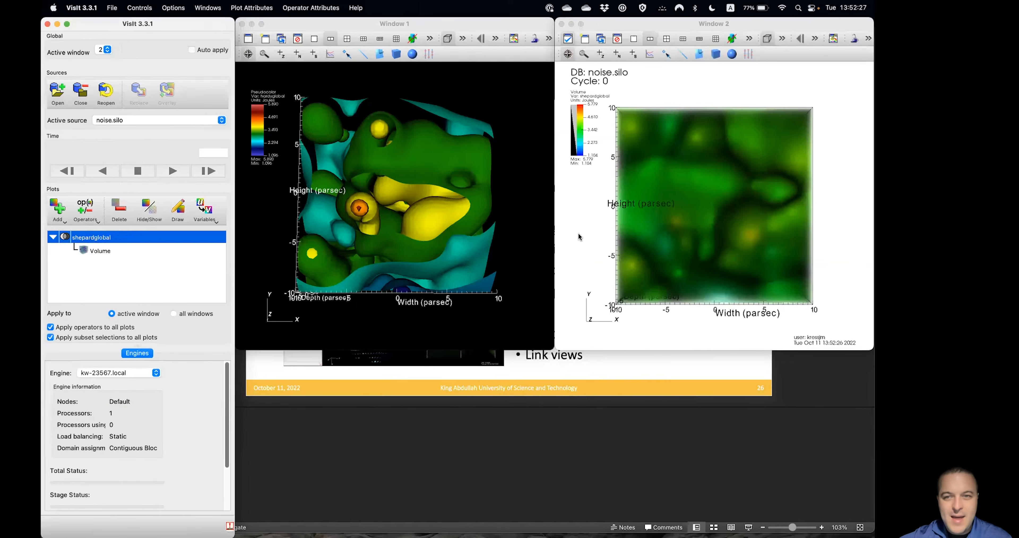
left_click_drag(681, 261, 708, 217)
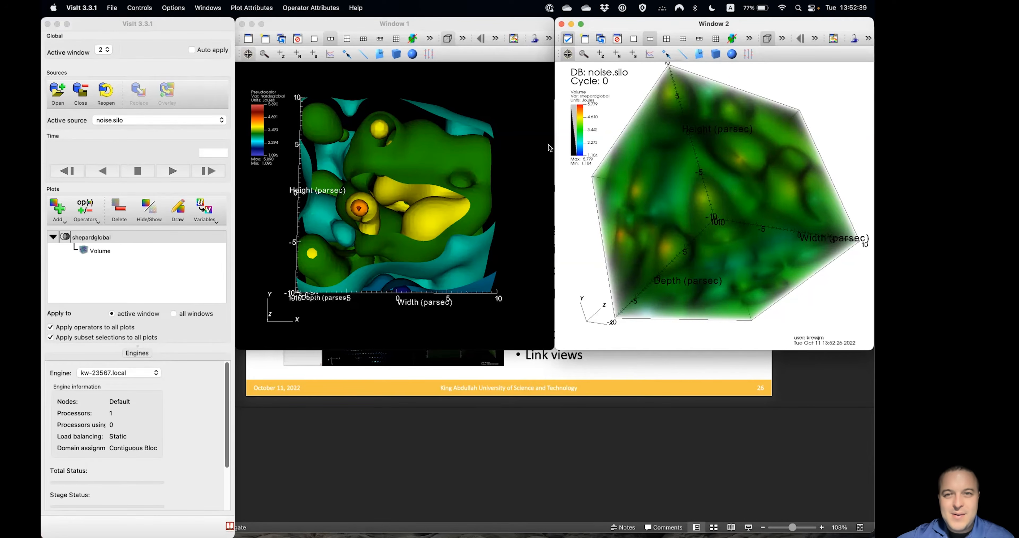
Step: Replace Window 2 with a clone of Window 1, compare both plot lists and draw the copied hardyglobal plot in Window 2
left_click(562, 24)
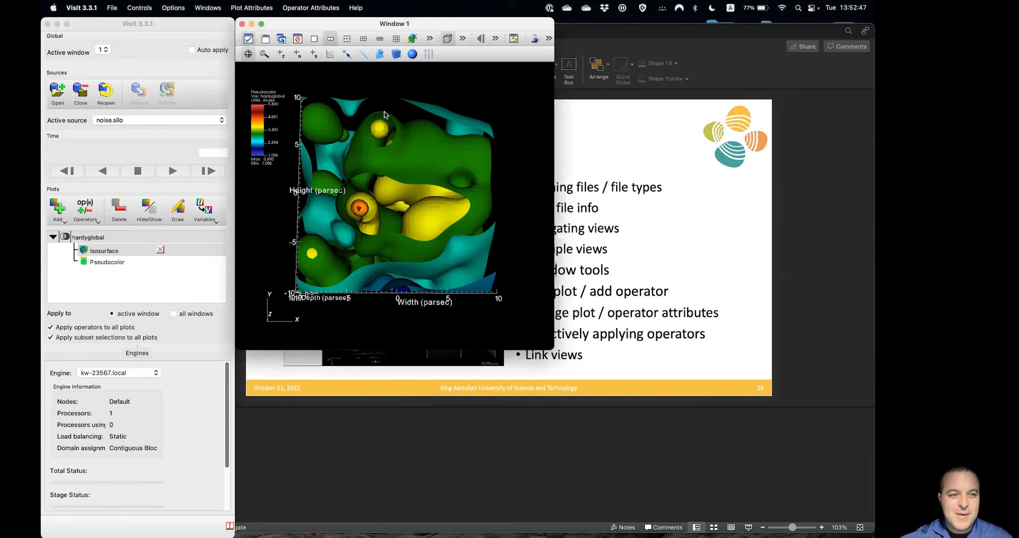
left_click(282, 39)
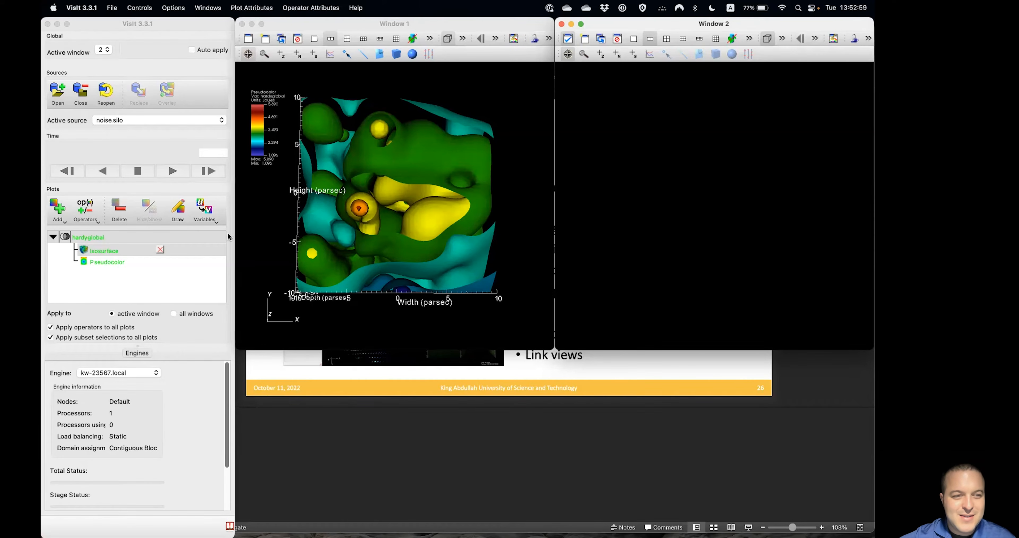
left_click(126, 270)
left_click(104, 53)
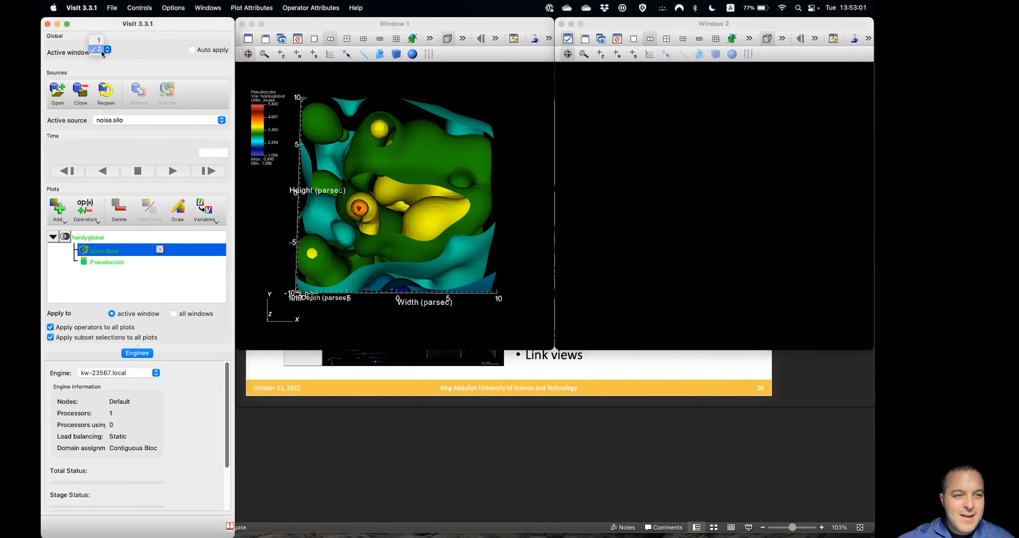
left_click(99, 39)
left_click(101, 54)
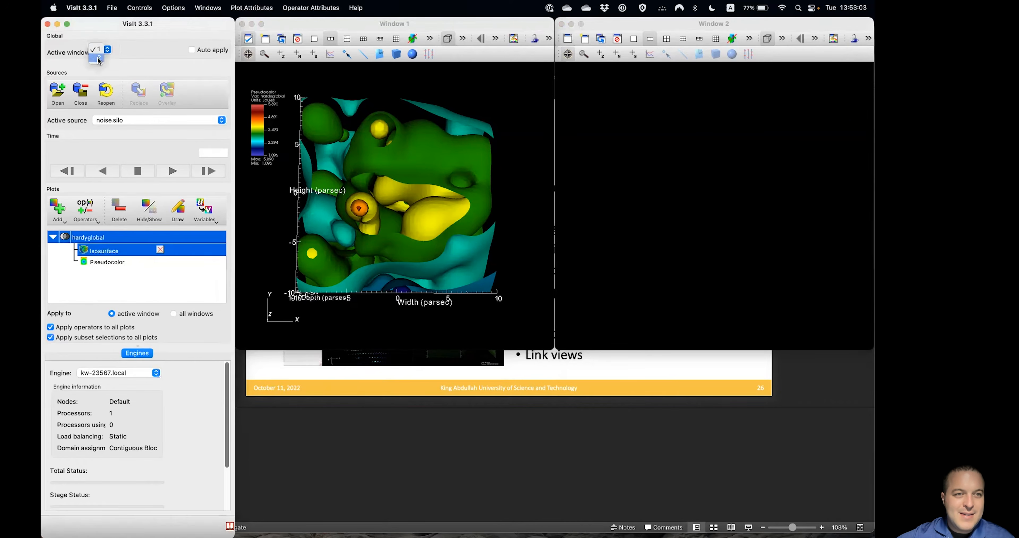
left_click(102, 64)
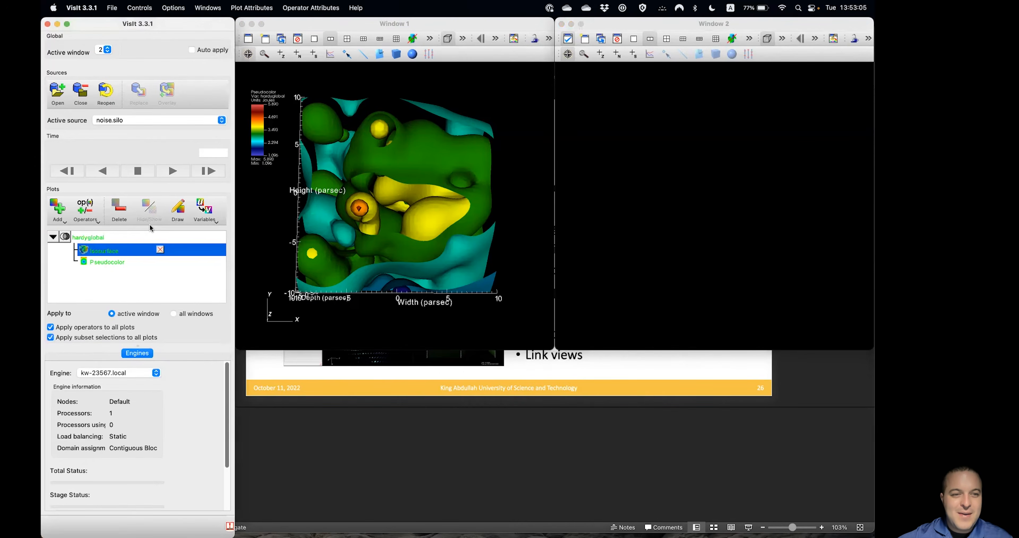
left_click(179, 214)
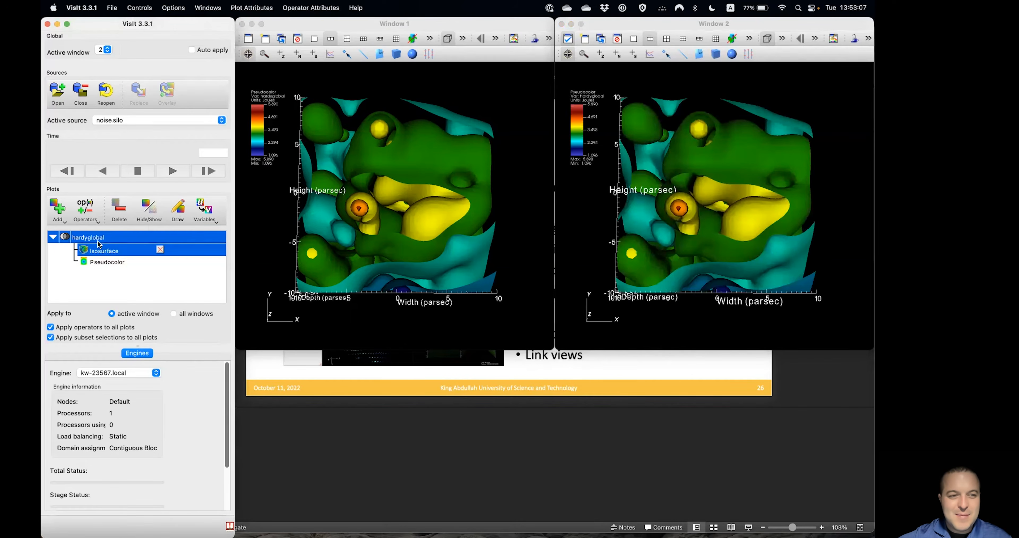
Step: Replace Window 2's hardyglobal plot with a drawn Volume plot of shepardglobal and rotate it to a different angle
left_click(118, 207)
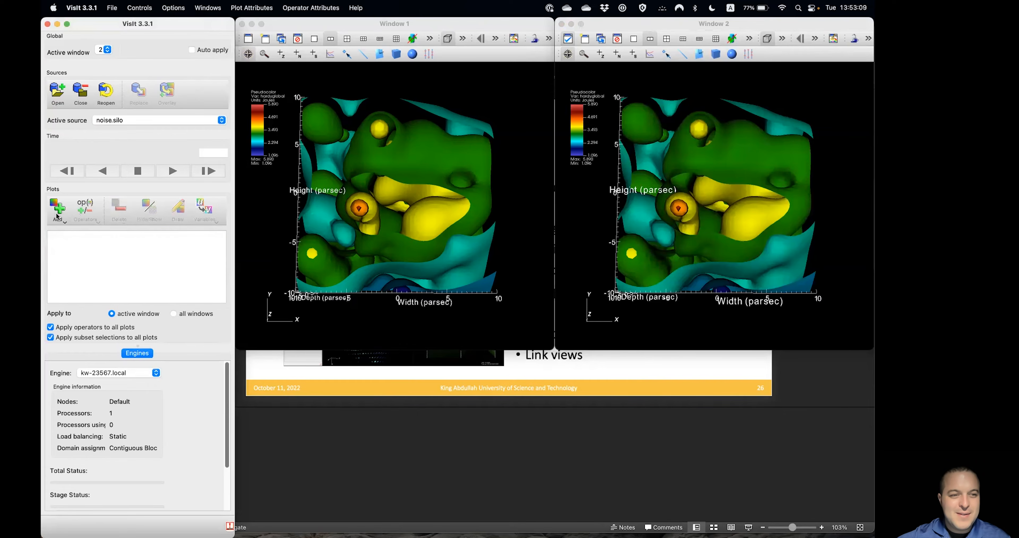
left_click(62, 216)
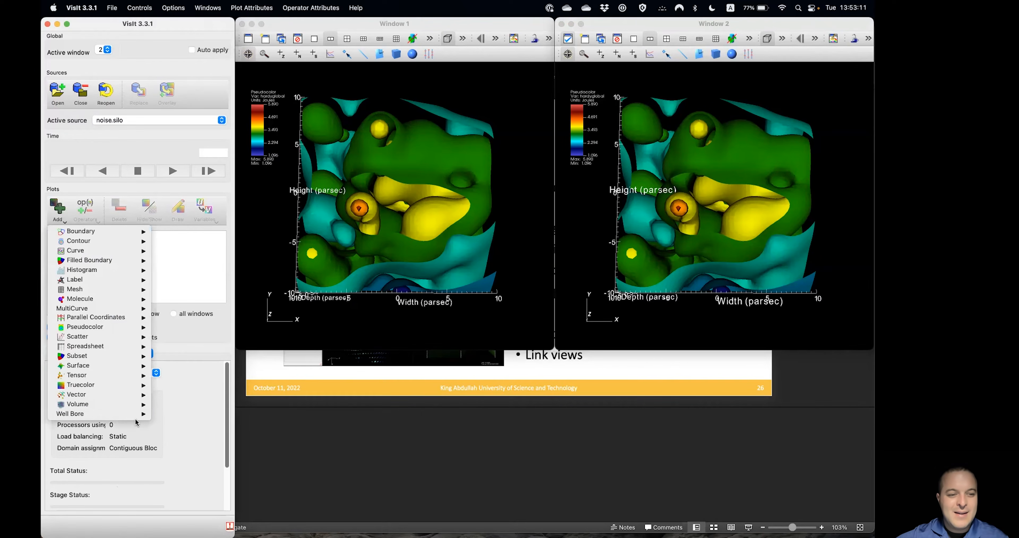
mouse_move(121, 405)
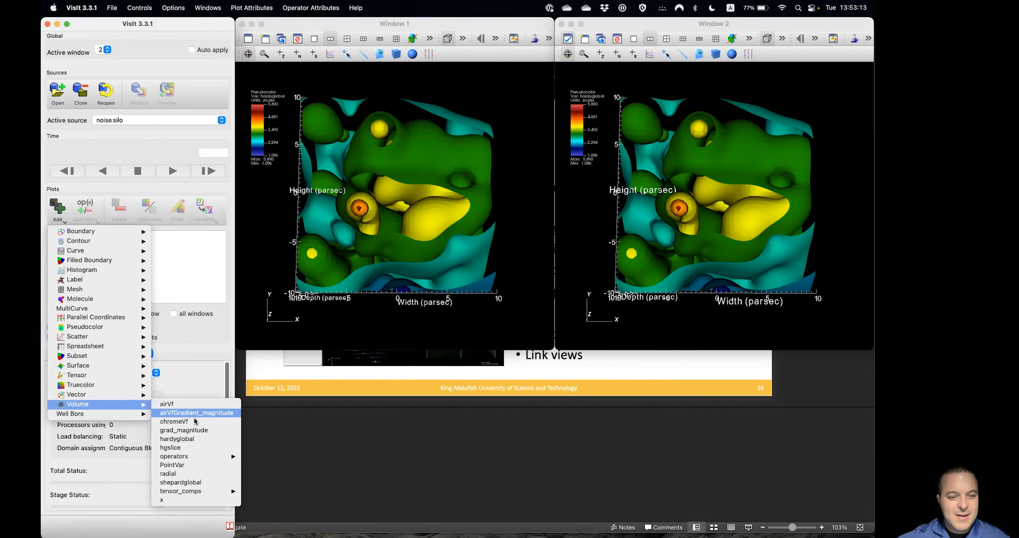
left_click(201, 482)
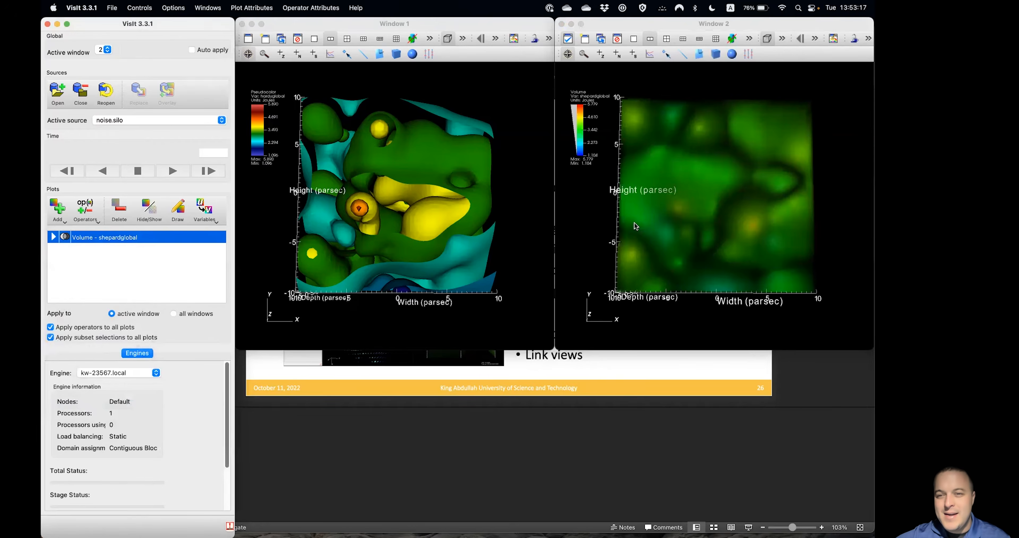
mouse_move(689, 237)
left_mouse_down()
mouse_move(736, 191)
mouse_move(737, 217)
mouse_move(718, 192)
mouse_move(718, 210)
mouse_move(703, 206)
left_mouse_up()
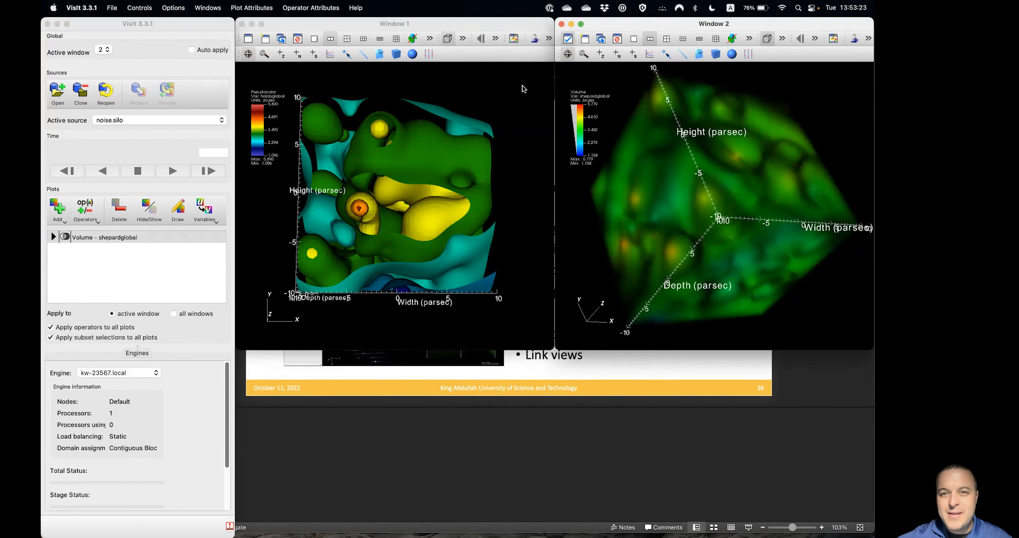
Step: Lock the view in both Window 1 and Window 2 so that their cameras are linked
right_click(515, 137)
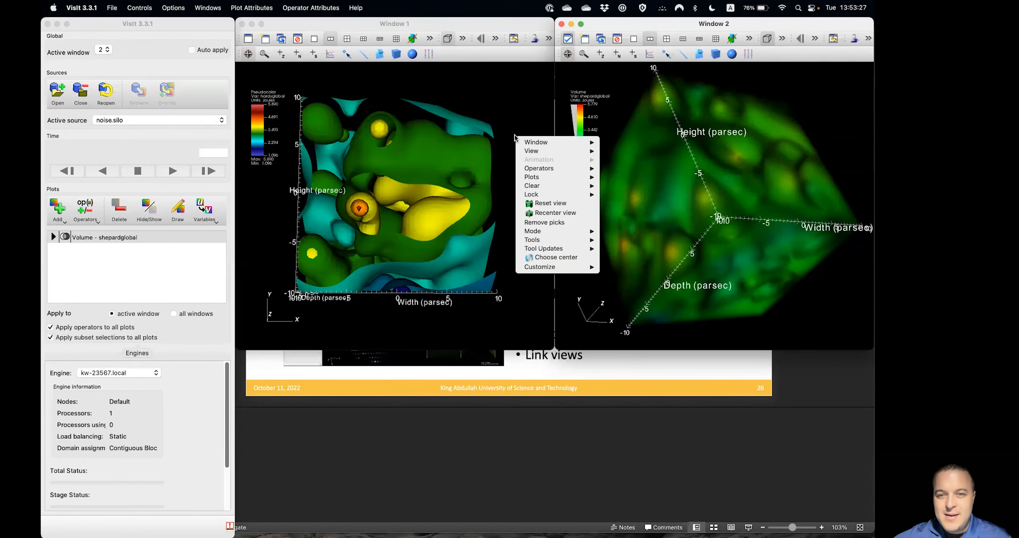
mouse_move(526, 194)
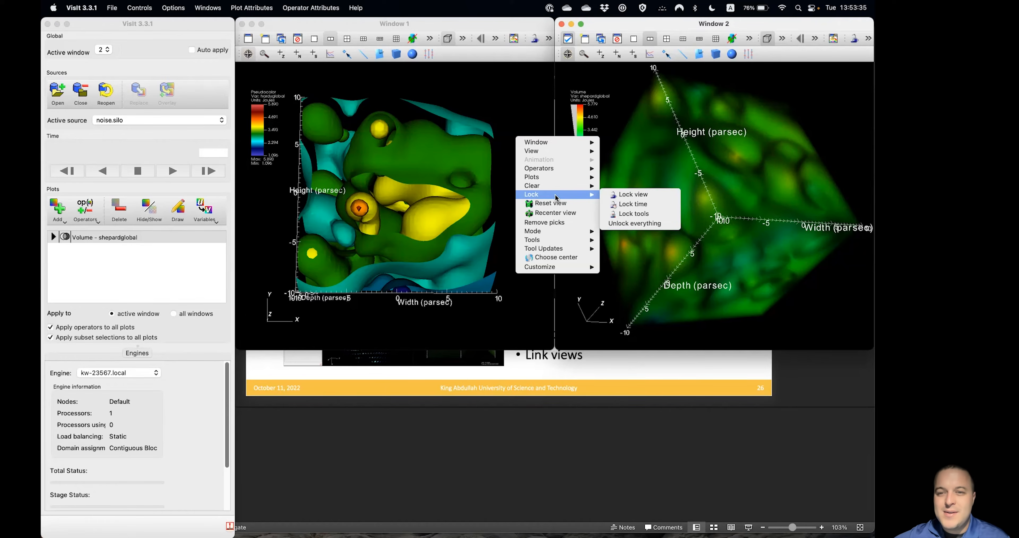
left_click(633, 194)
right_click(789, 163)
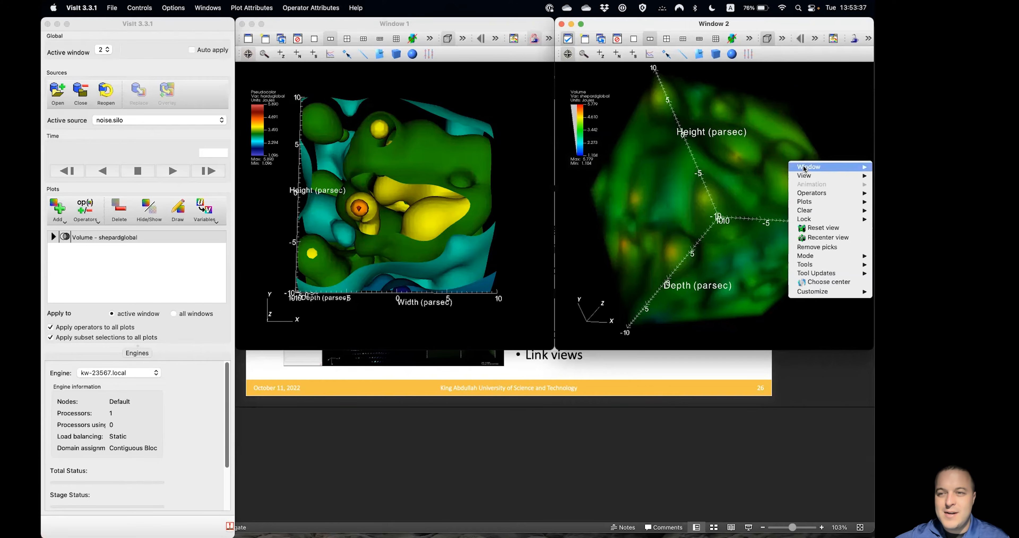
right_click(599, 200)
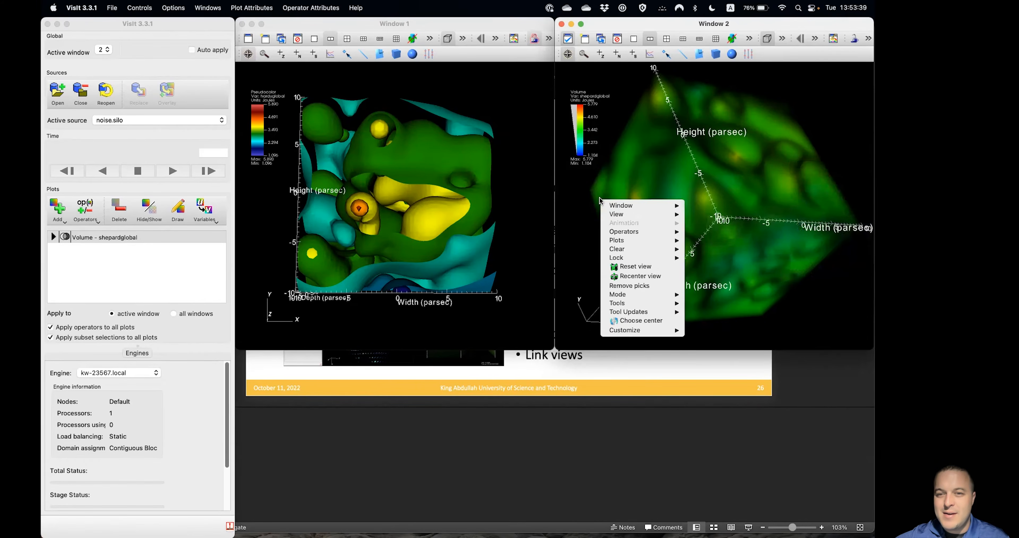
mouse_move(661, 259)
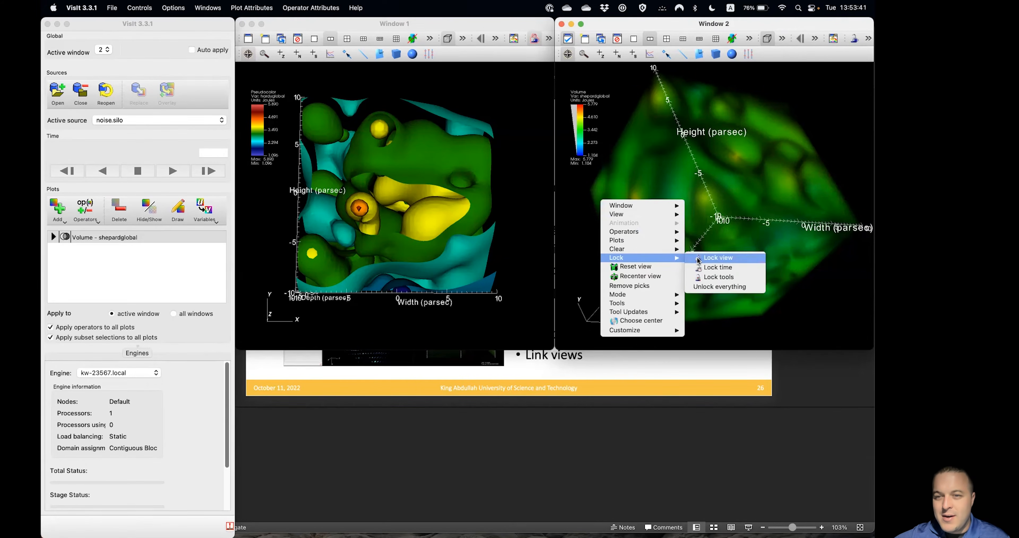
left_click(698, 259)
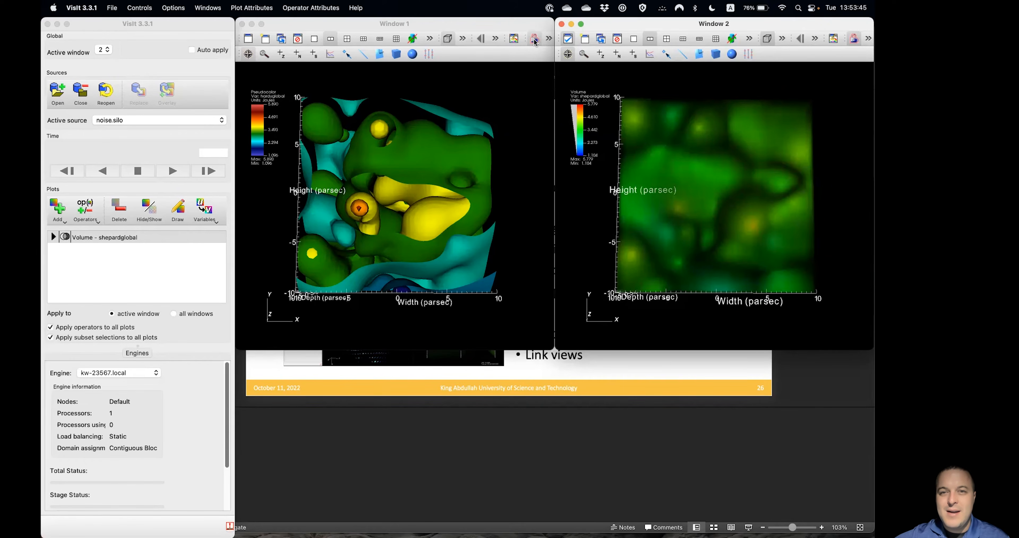
left_click(548, 42)
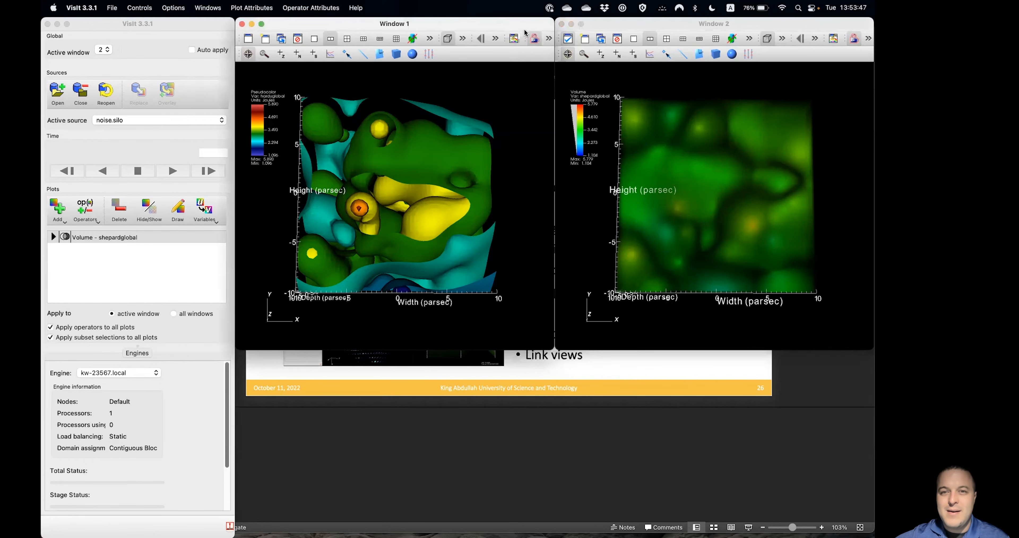
left_click(548, 38)
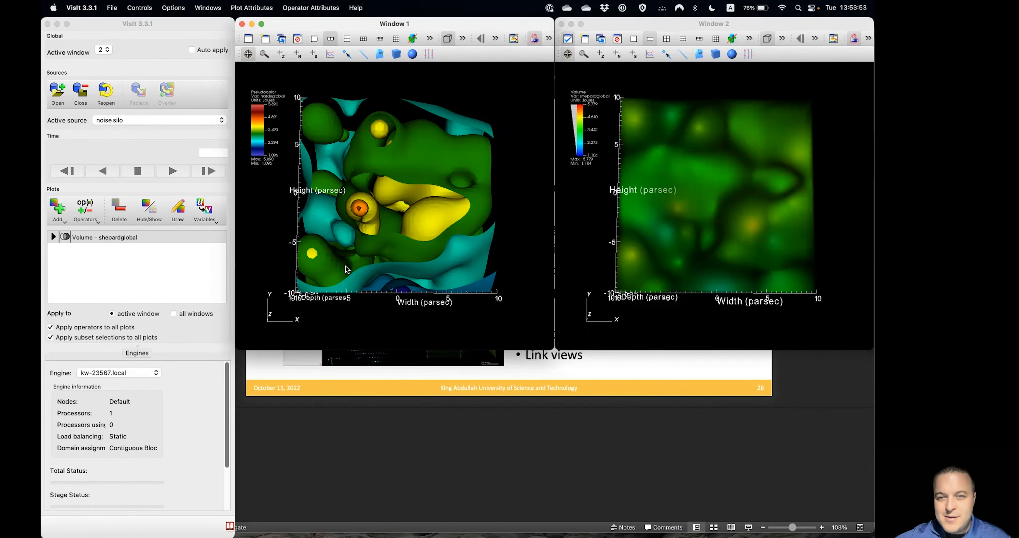
Step: Rotate Window 1's isosurfaces and zoom in on the central nested peak to compare the linked views, restoring navigation and expanding the shepardglobal entry
left_click_drag(322, 268, 449, 244)
mouse_move(360, 234)
left_mouse_down()
mouse_move(353, 221)
mouse_move(362, 220)
mouse_move(351, 232)
left_mouse_up()
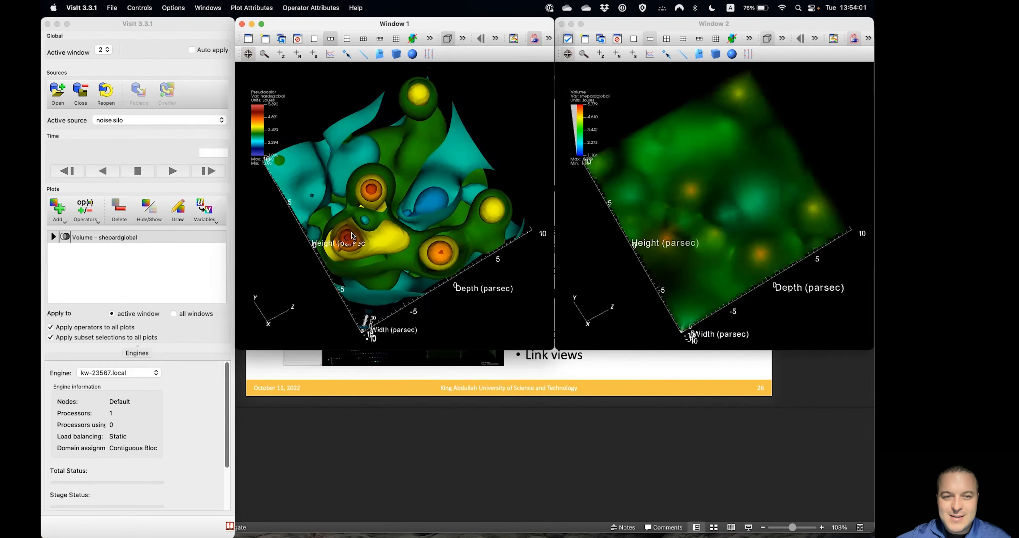
left_click(265, 54)
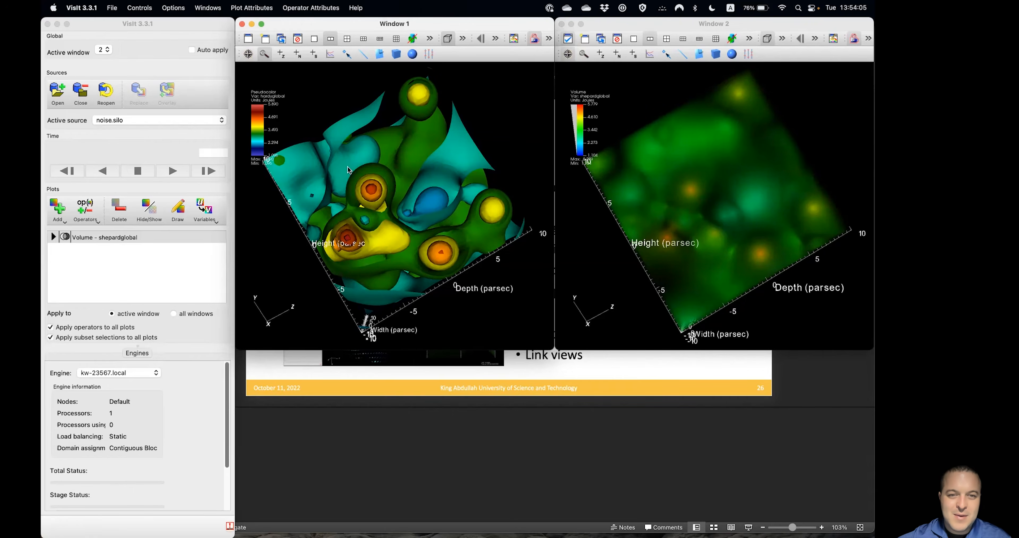
left_click_drag(339, 166, 410, 228)
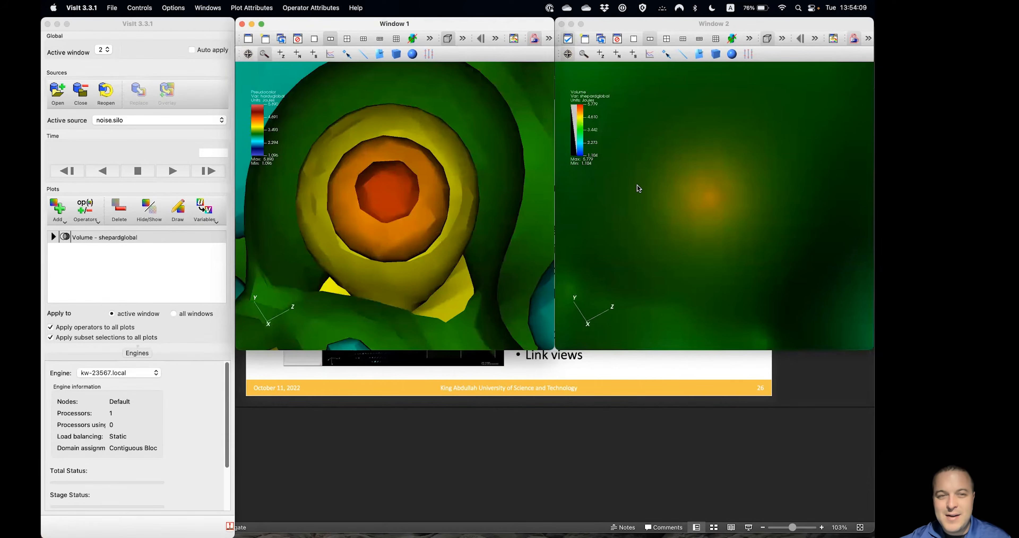
left_click(249, 54)
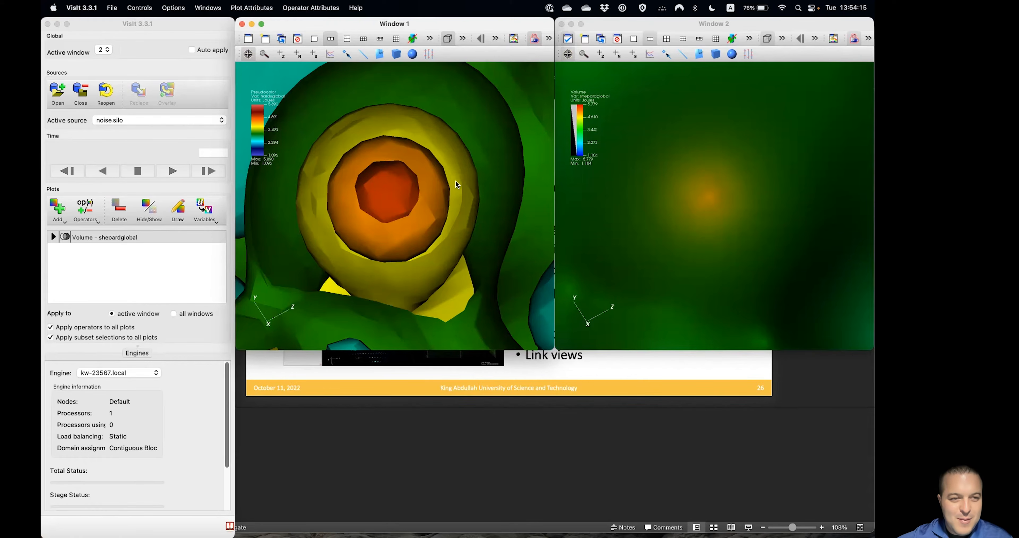
left_click(53, 237)
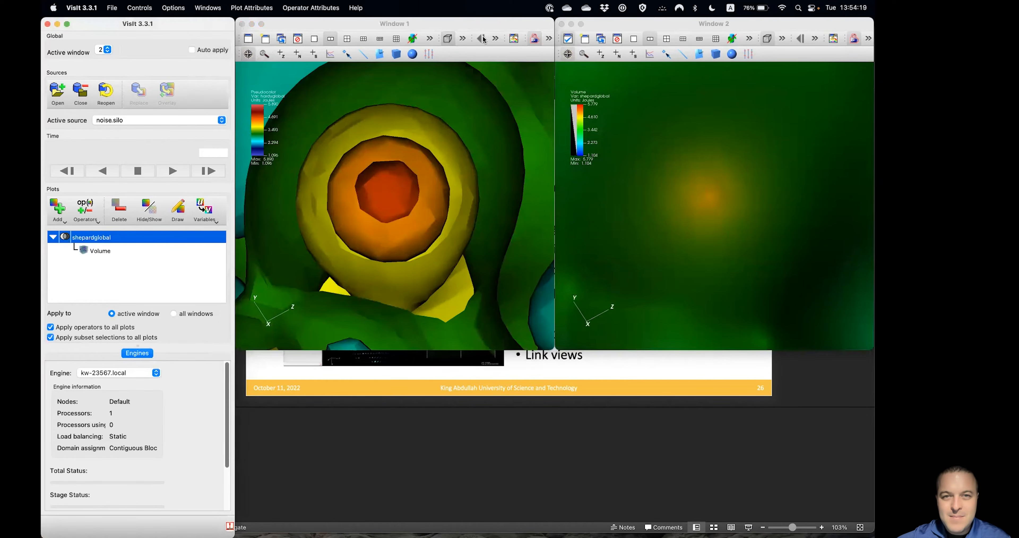
Step: Reset the linked view from Window 1 and make Window 1 the active window
left_click(466, 39)
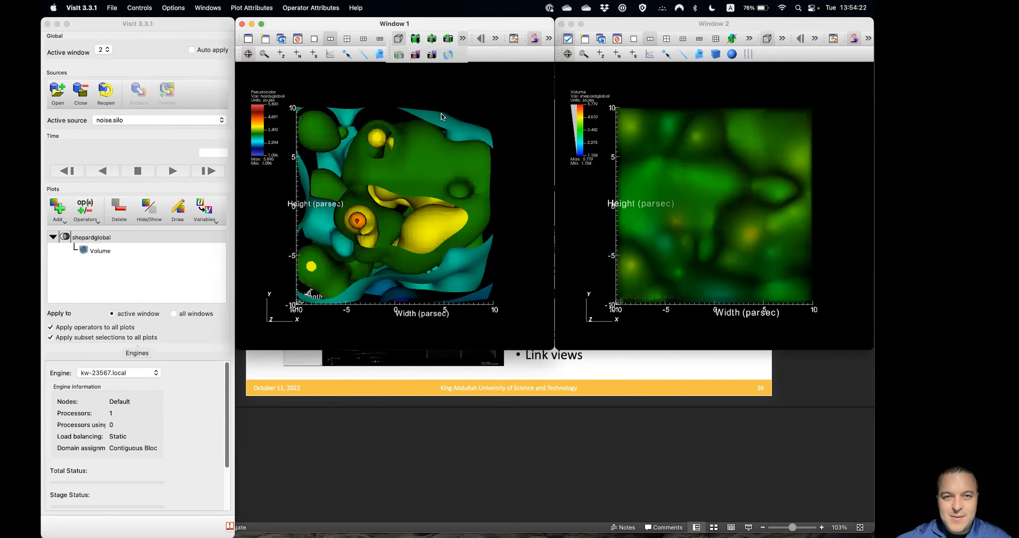
left_click(412, 39)
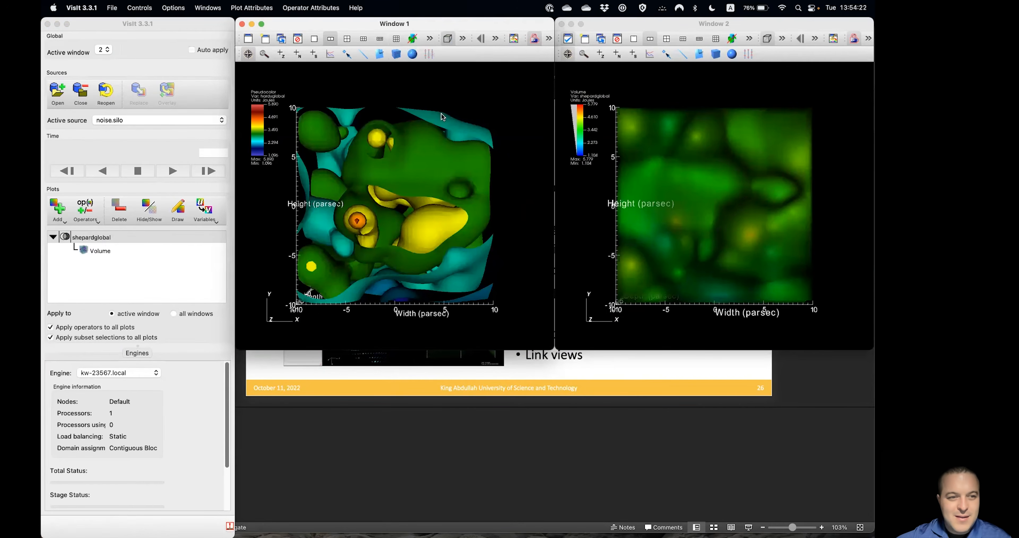
left_click(102, 51)
left_click(99, 49)
left_click(98, 42)
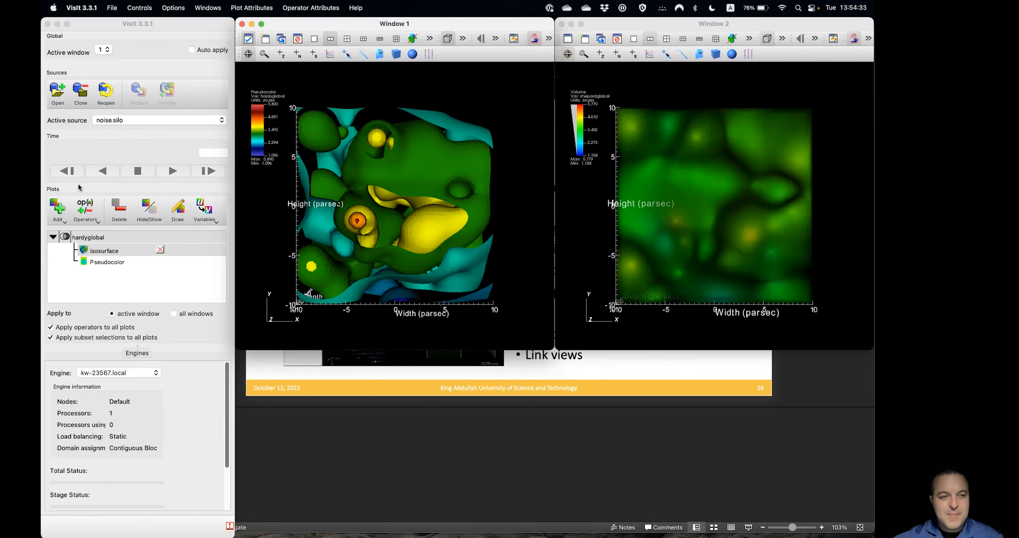
Step: Add a Mesh plot of Mesh in Window 1, turn off applying operators to all plots and remove the Isosurface operator from both plots
left_click(58, 212)
mouse_move(107, 292)
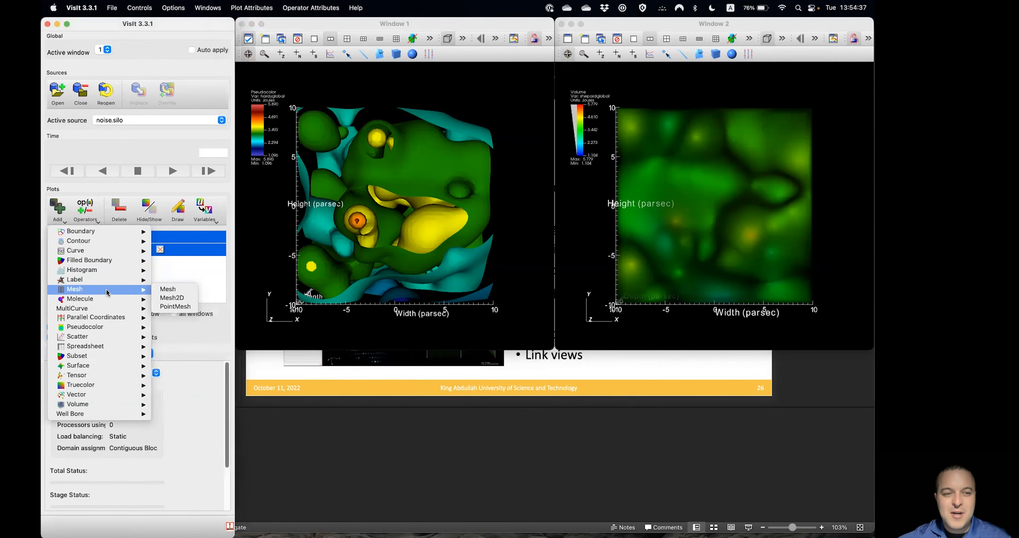
left_click(156, 289)
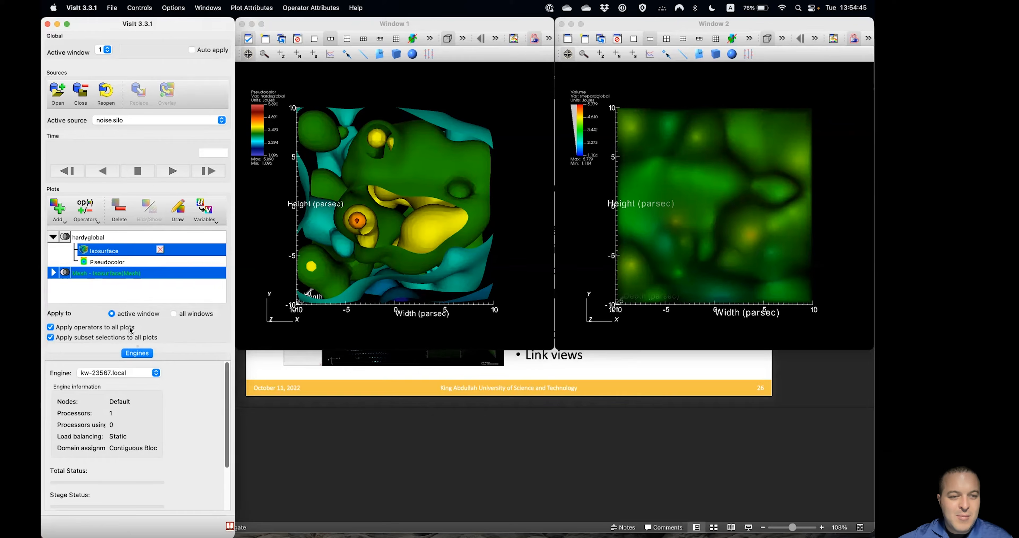
left_click(54, 273)
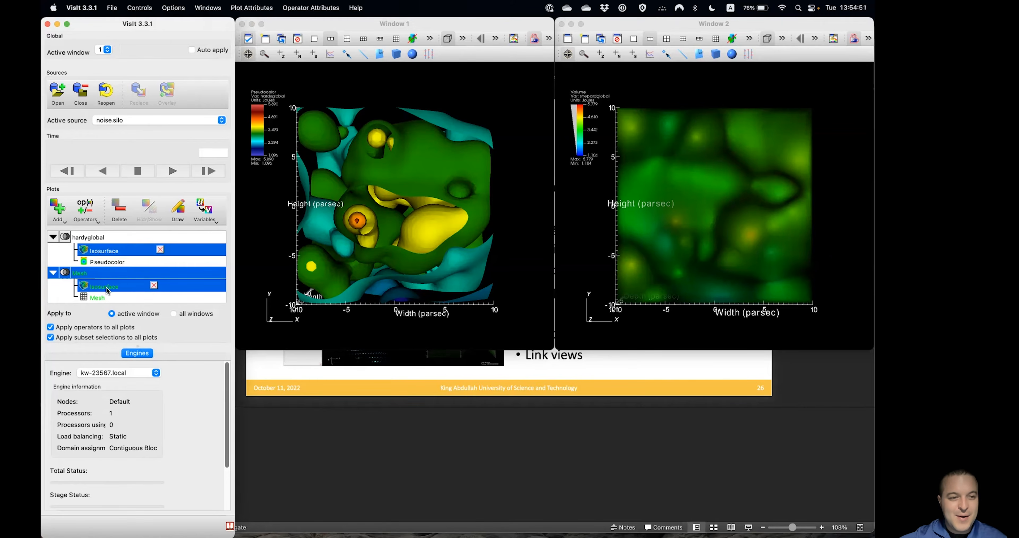
left_click(153, 287)
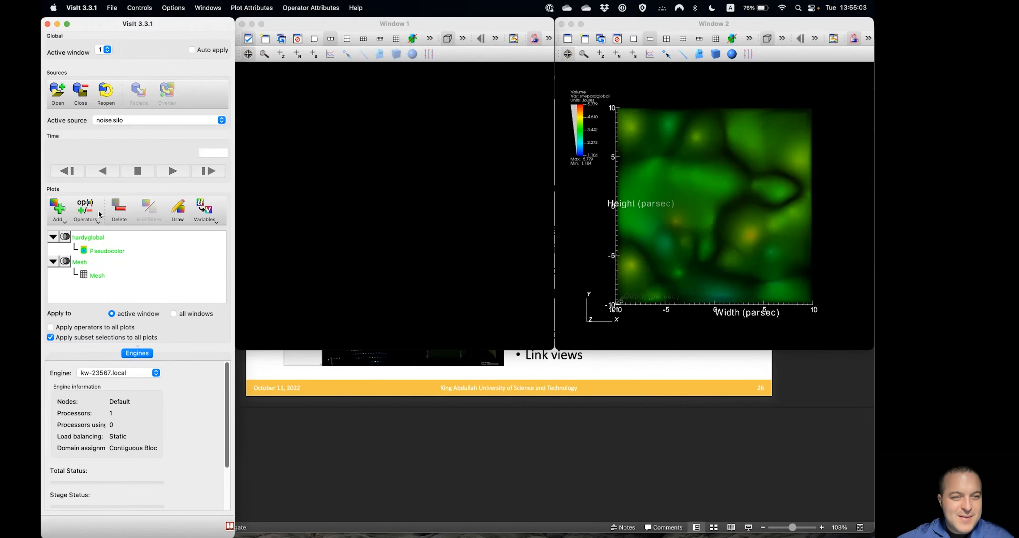
Step: Apply an Isosurface operator to the hardyglobal plot only, draw both plots and rotate Window 1 to see the mesh around the isosurfaces
left_click(89, 237)
left_click(86, 213)
mouse_move(115, 283)
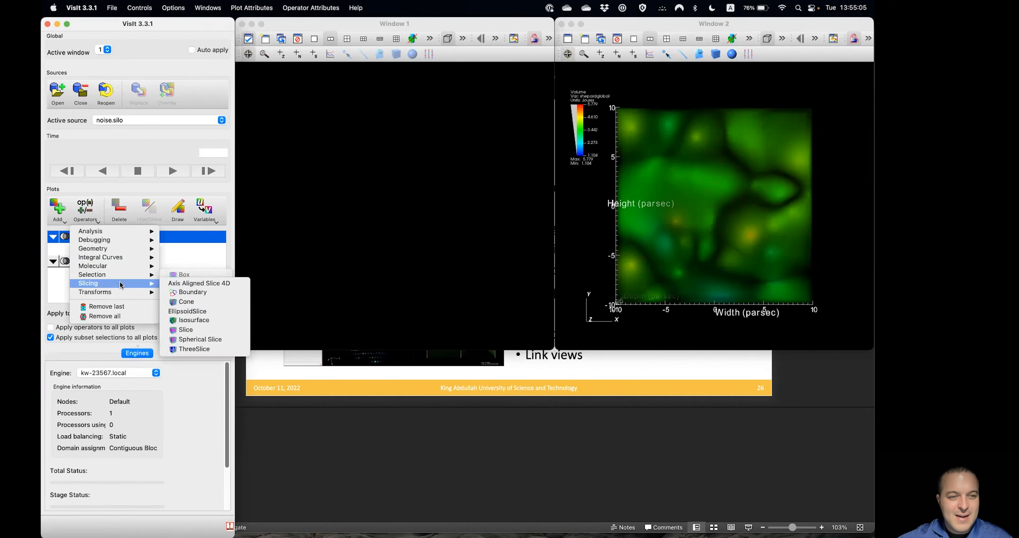
left_click(190, 321)
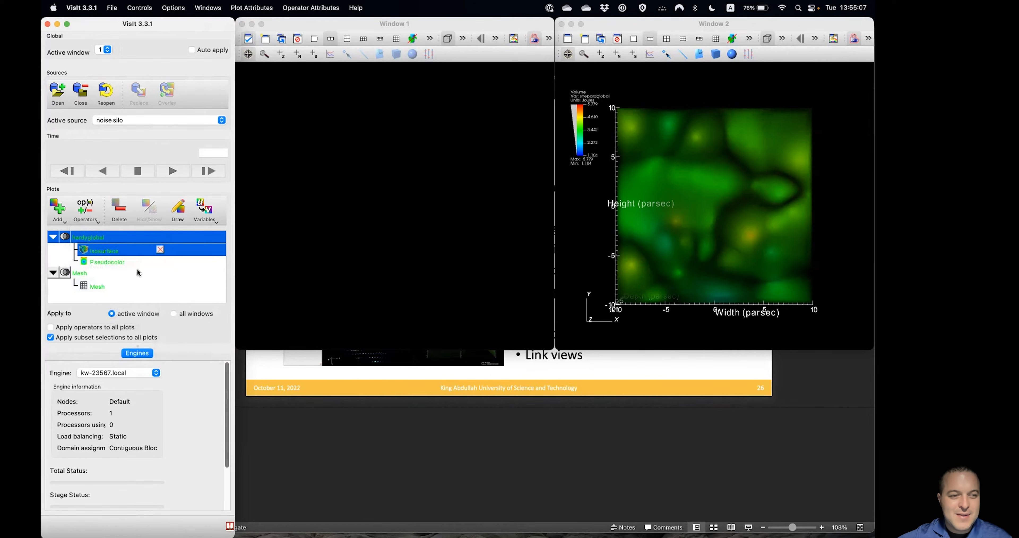
left_click(177, 210)
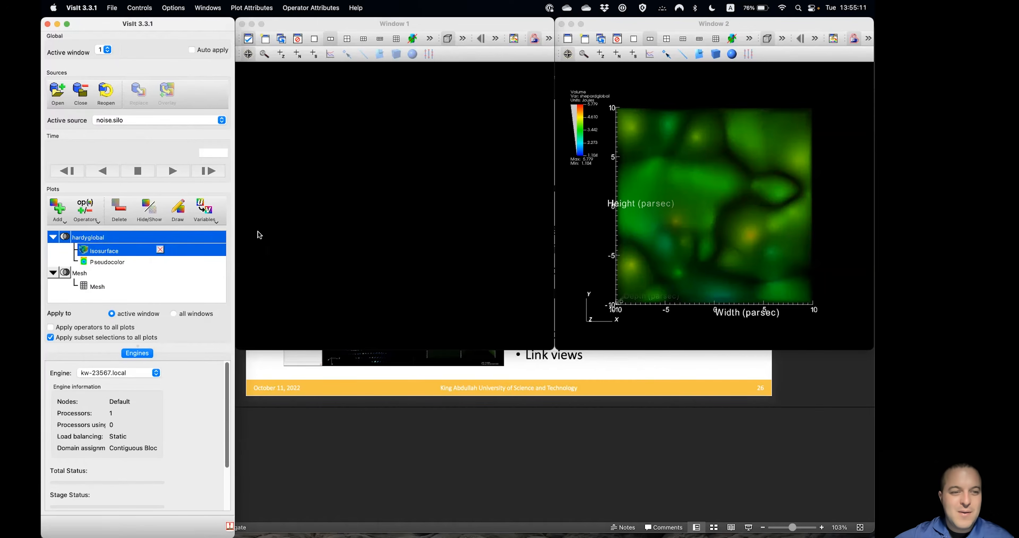
left_click_drag(433, 234, 360, 201)
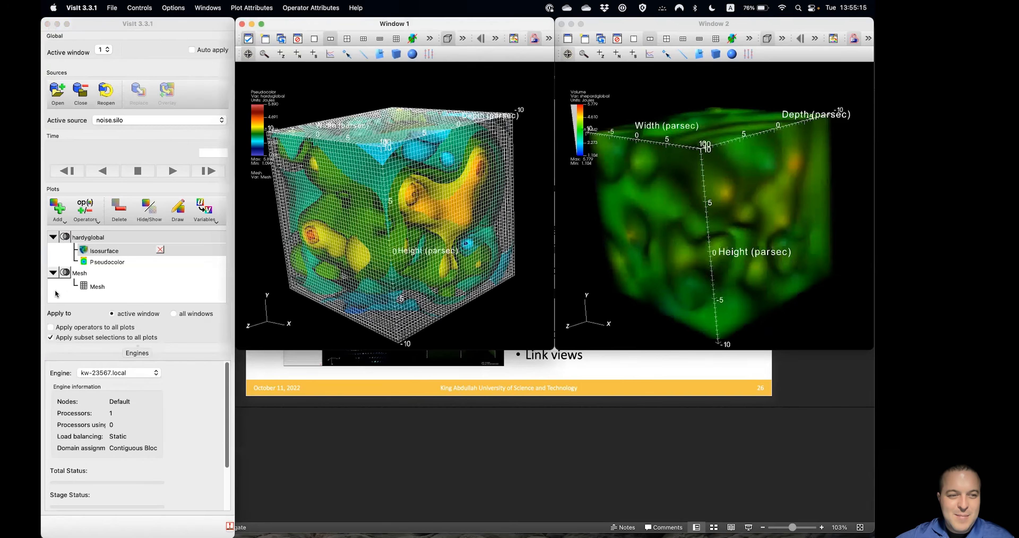
Step: Set the Mesh plot's opacity to 25%, apply it and inspect the isosurfaces through the faded mesh
double_click(96, 286)
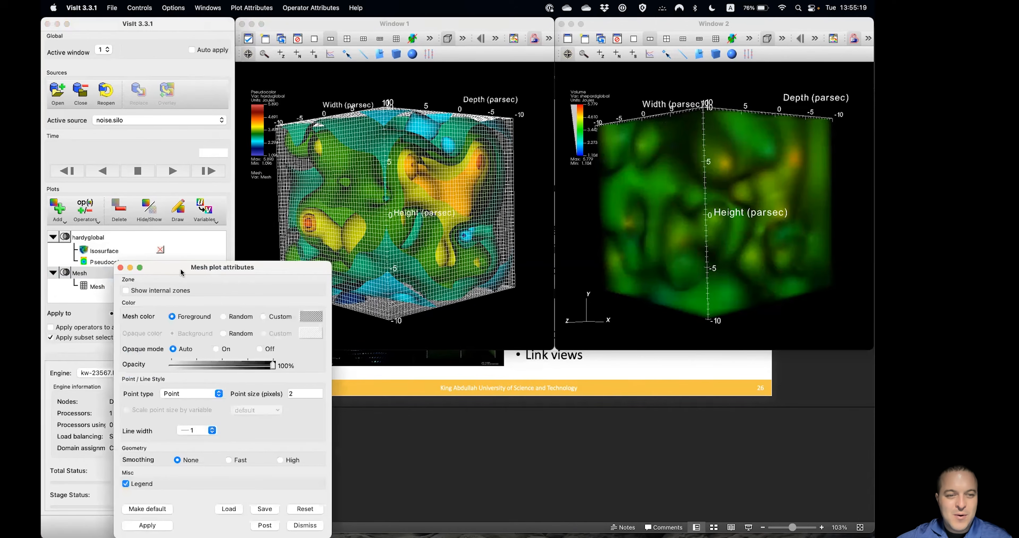
left_click_drag(184, 264, 140, 145)
left_click_drag(123, 106, 122, 97)
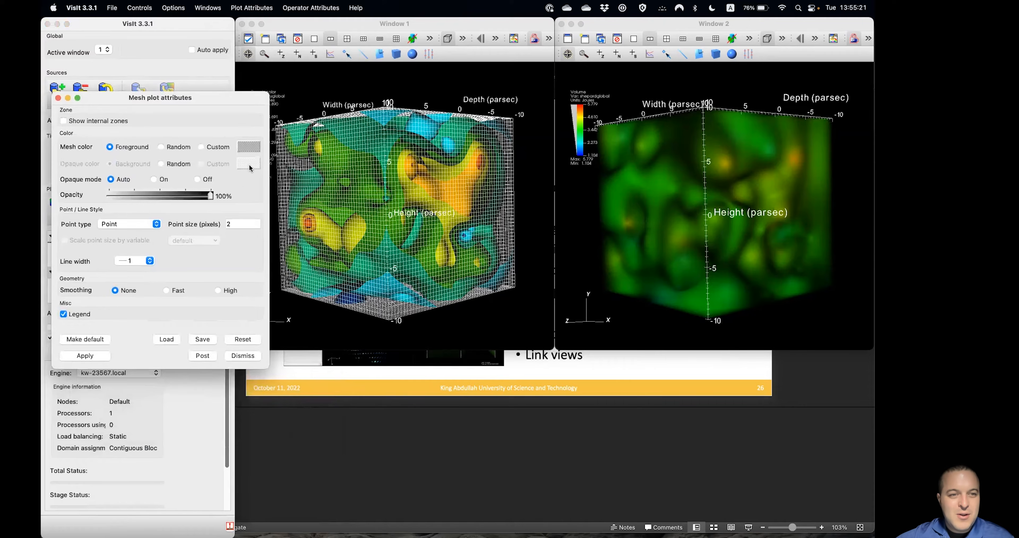
left_click_drag(207, 195, 134, 196)
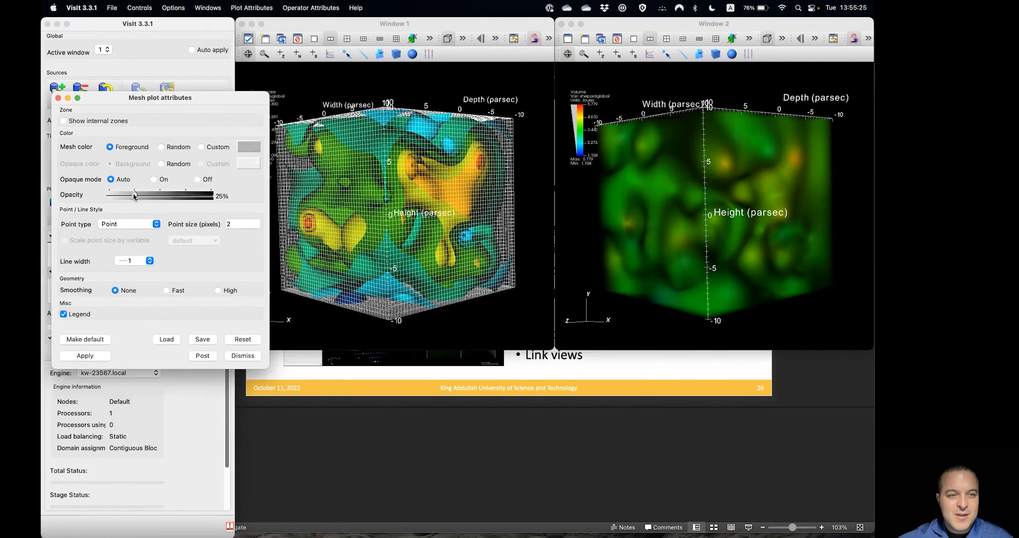
left_click(87, 355)
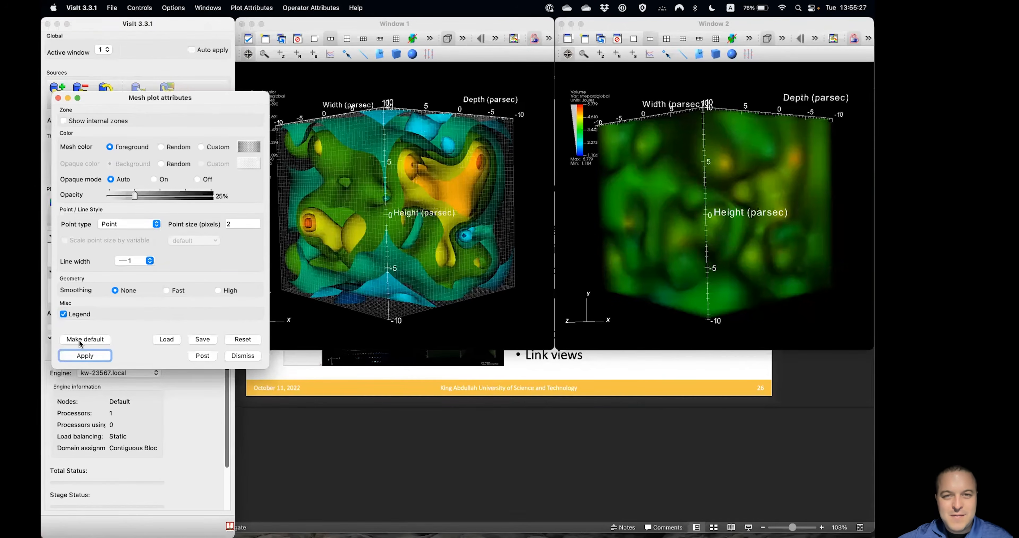
left_click(243, 356)
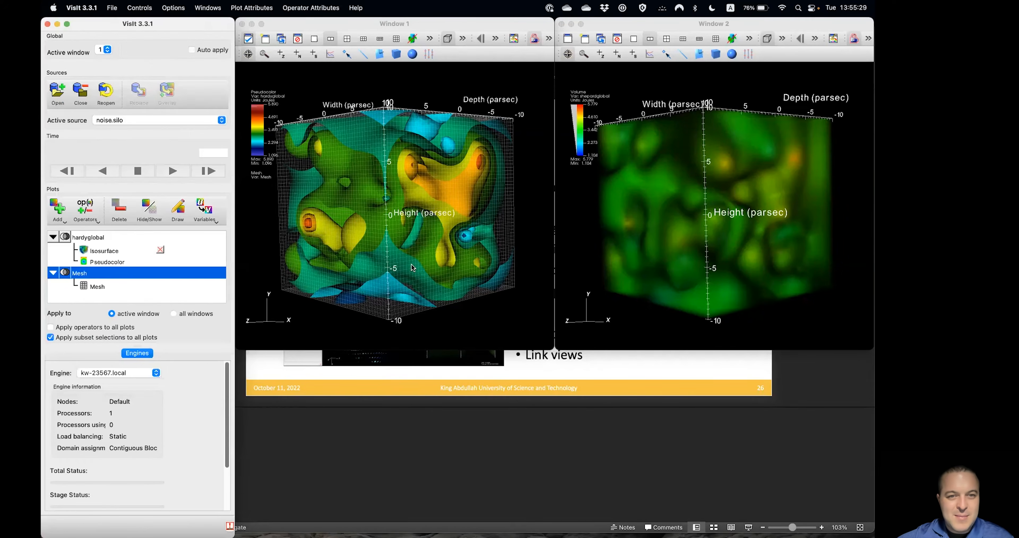
left_click_drag(381, 238, 369, 210)
scroll(368, 204, "up", 3)
scroll(375, 211, "down", 5)
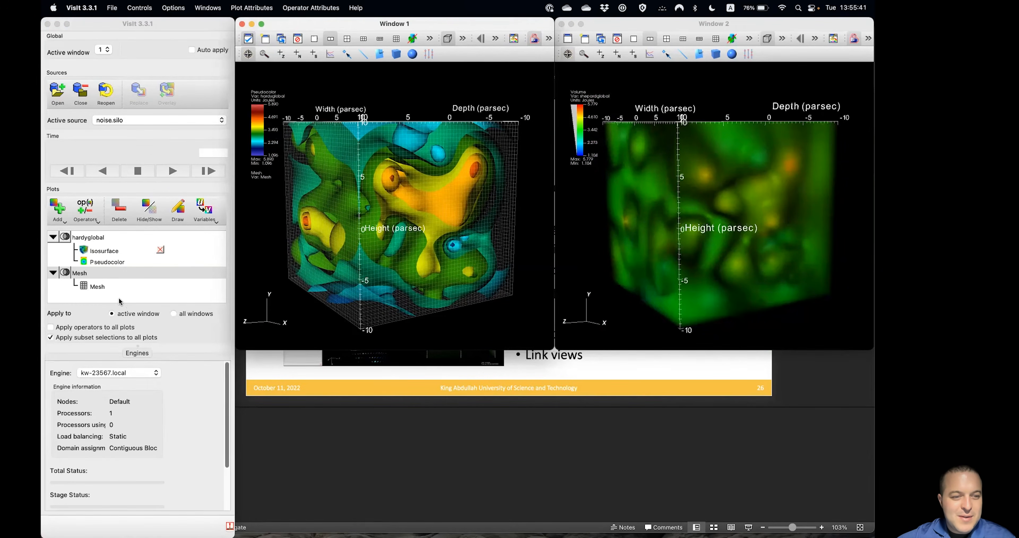
Step: Try applying changes to all windows, restore the active-window scope and switch to PowerPoint's VisIt GUI Tour slide
left_click(186, 314)
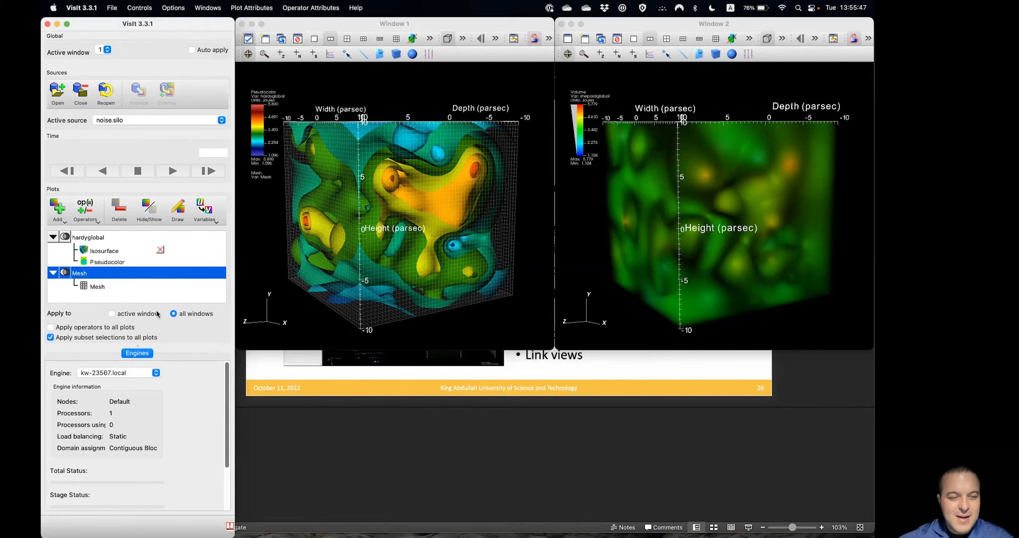
left_click(135, 315)
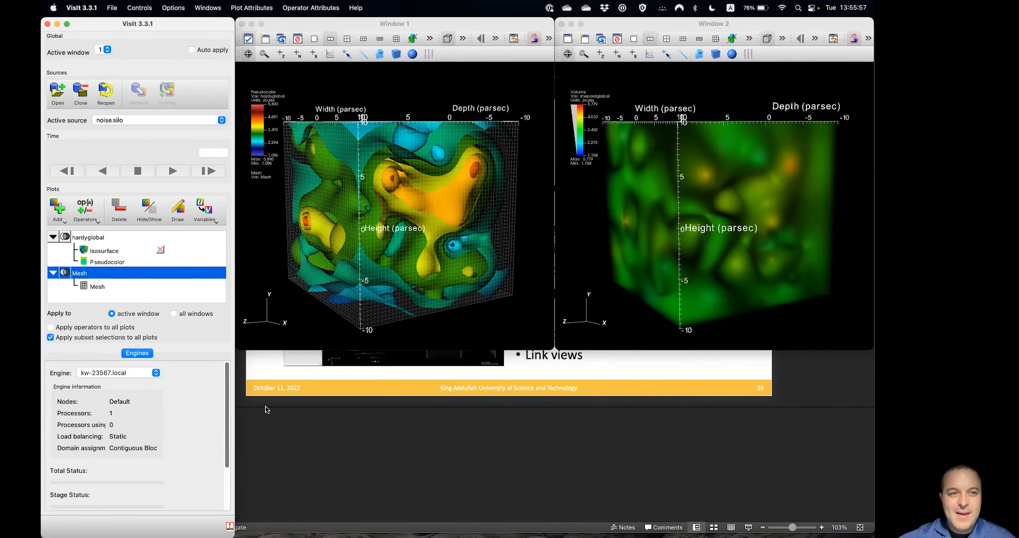
left_click(541, 443)
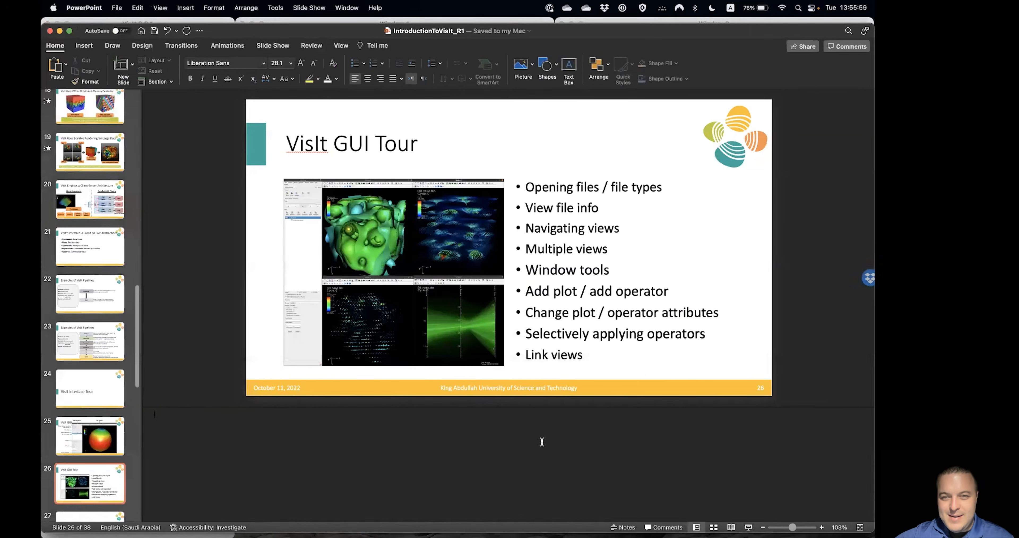
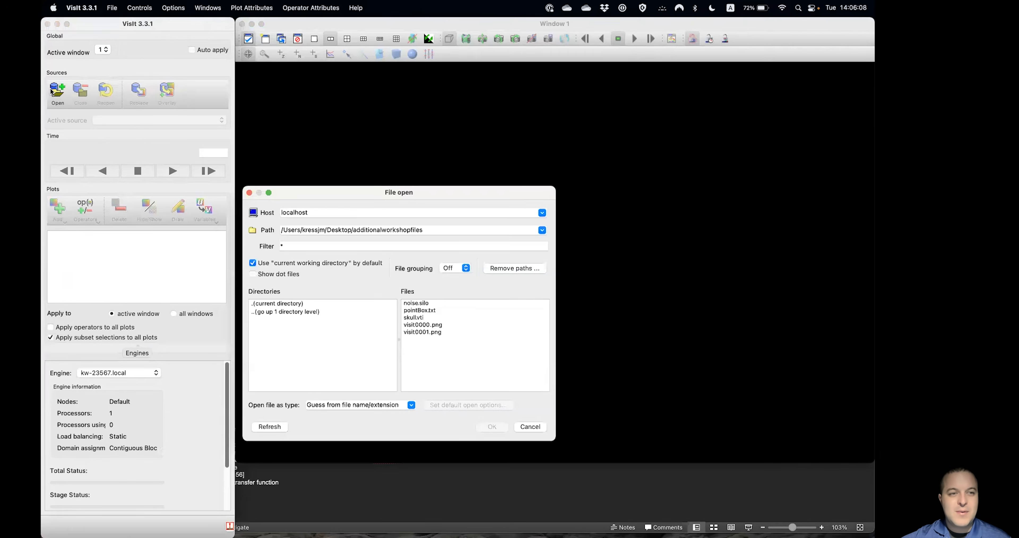
Step: Open skull.vti, draw a Pseudocolor plot of ImageFile and rotate the volume to view another face
left_click(422, 317)
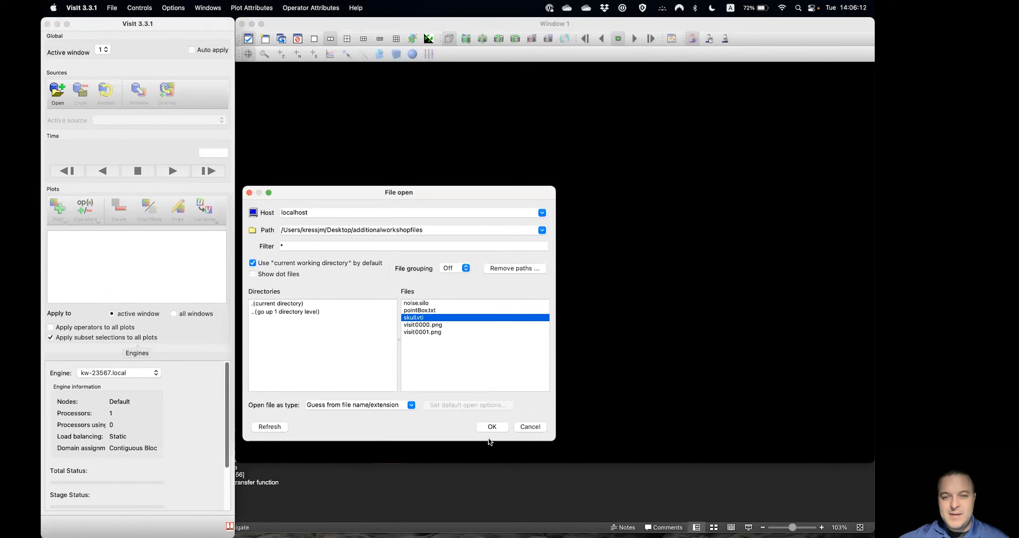
left_click(487, 427)
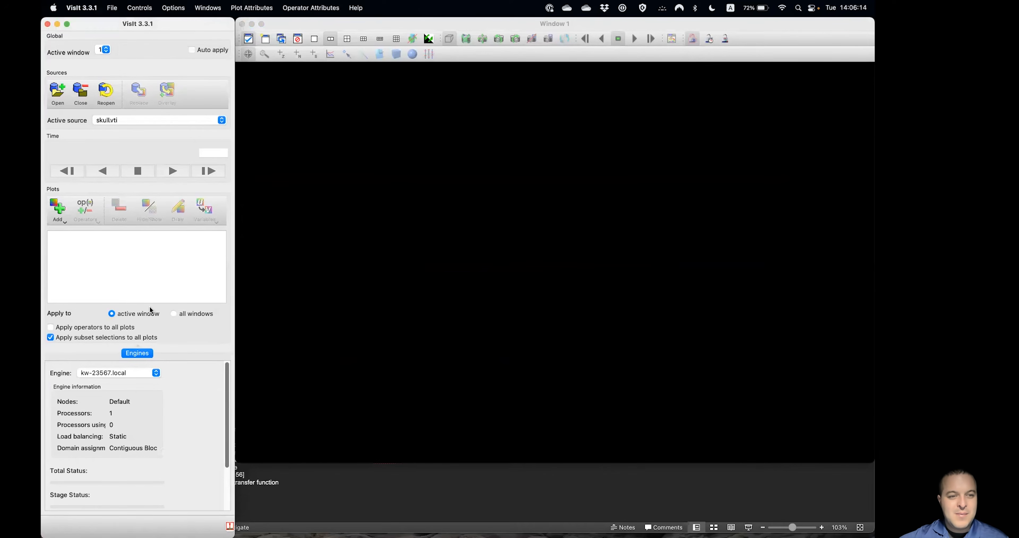
left_click(58, 210)
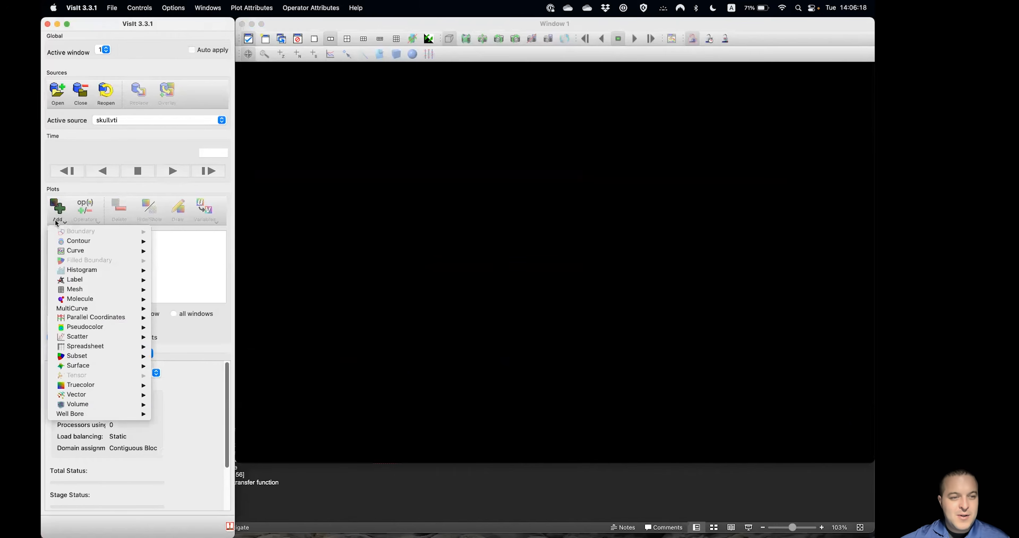
mouse_move(127, 328)
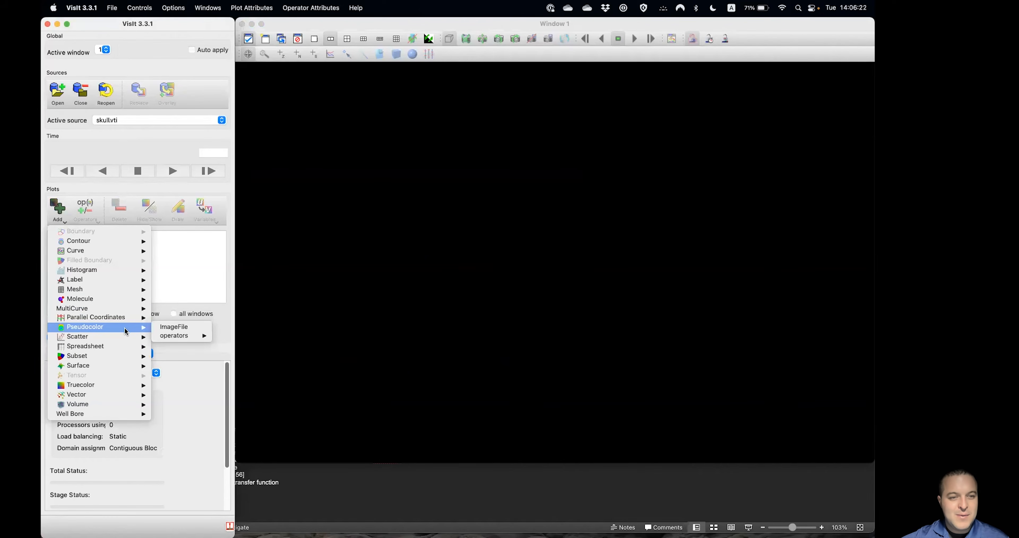
left_click(159, 328)
left_click(176, 219)
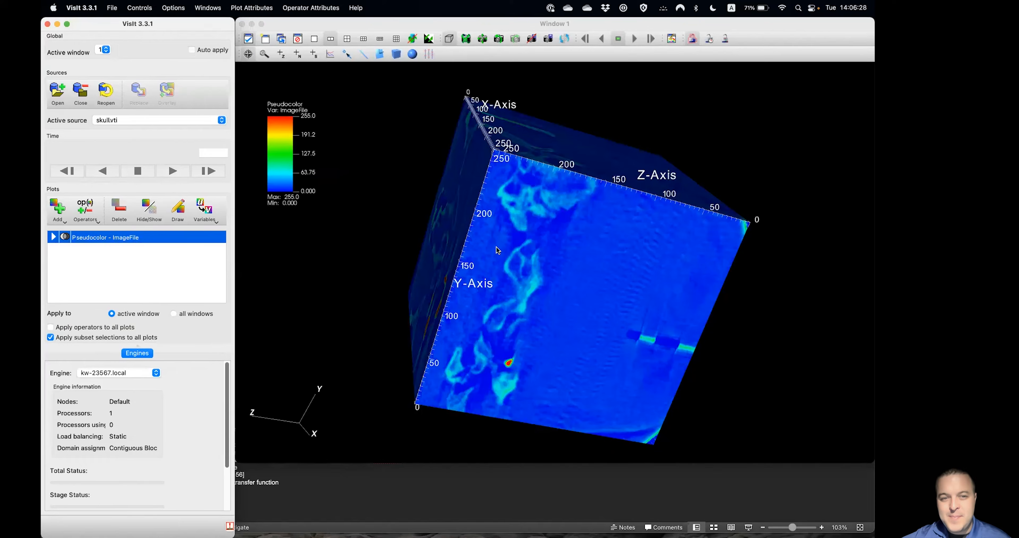
left_click_drag(489, 171, 624, 220)
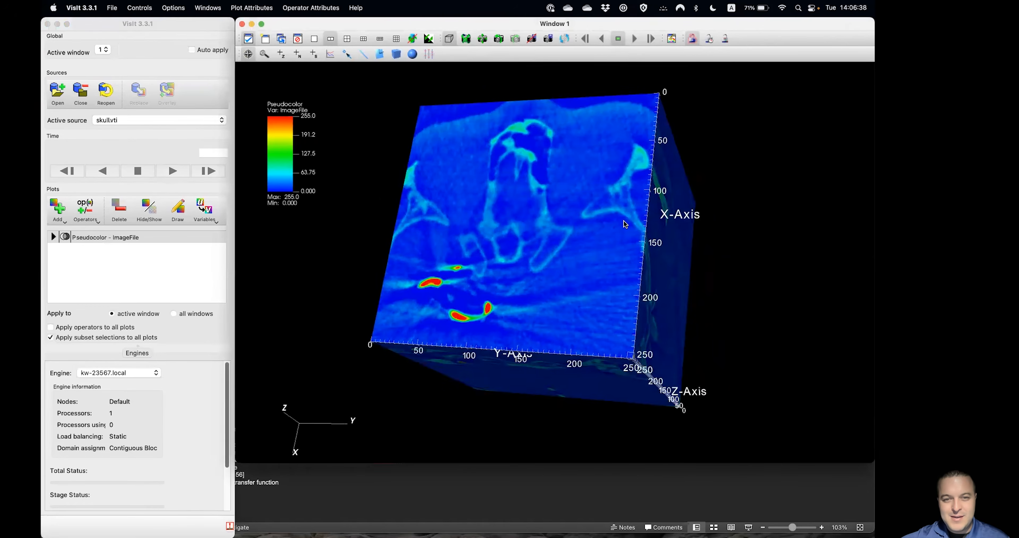
Step: Expand the ImageFile plot entry and add a Slice operator to it
left_click(52, 239)
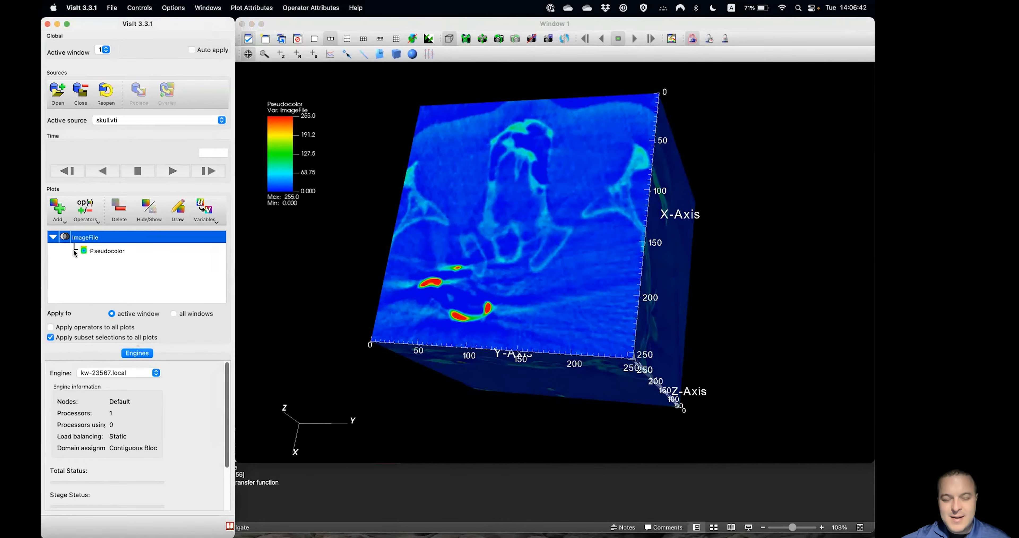
left_click(86, 206)
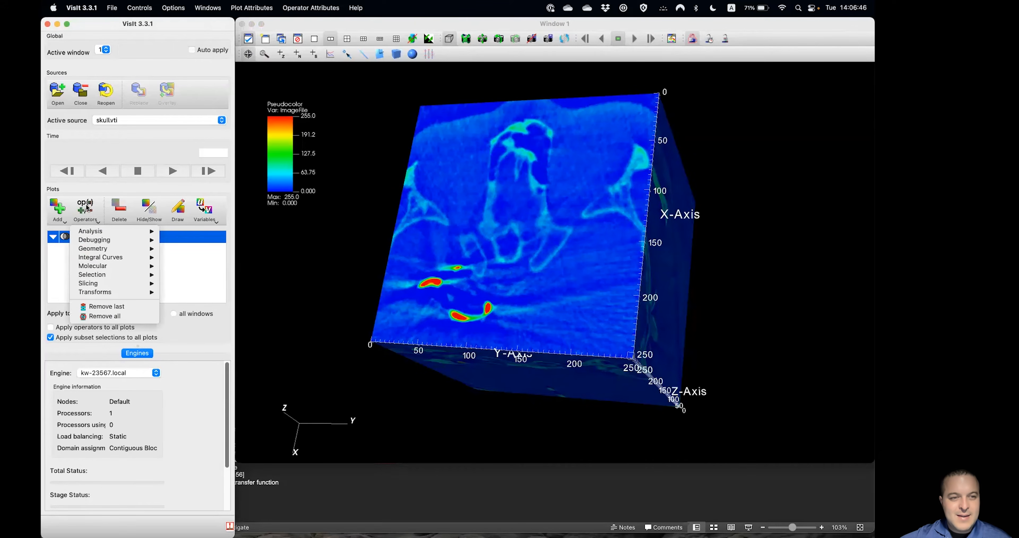
mouse_move(117, 287)
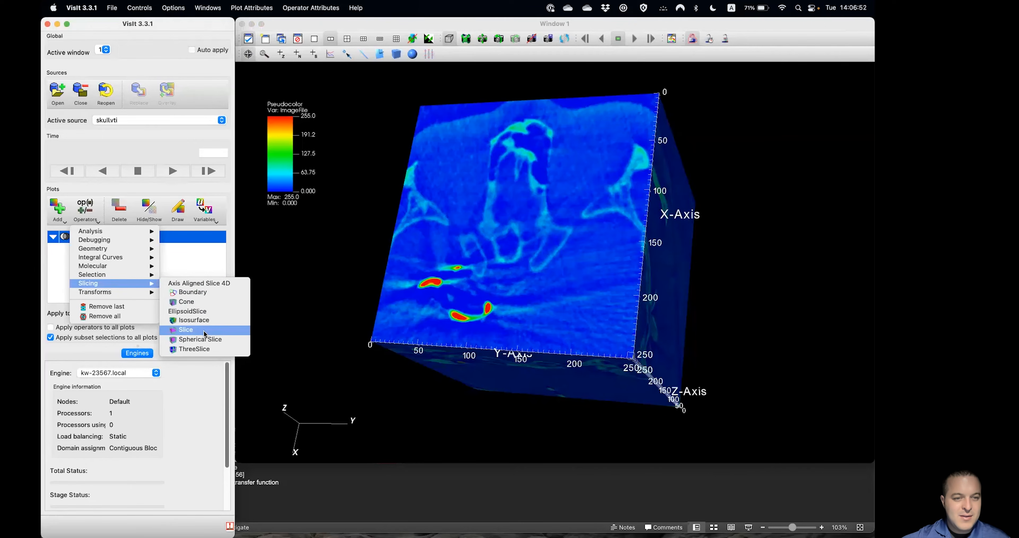
left_click(186, 329)
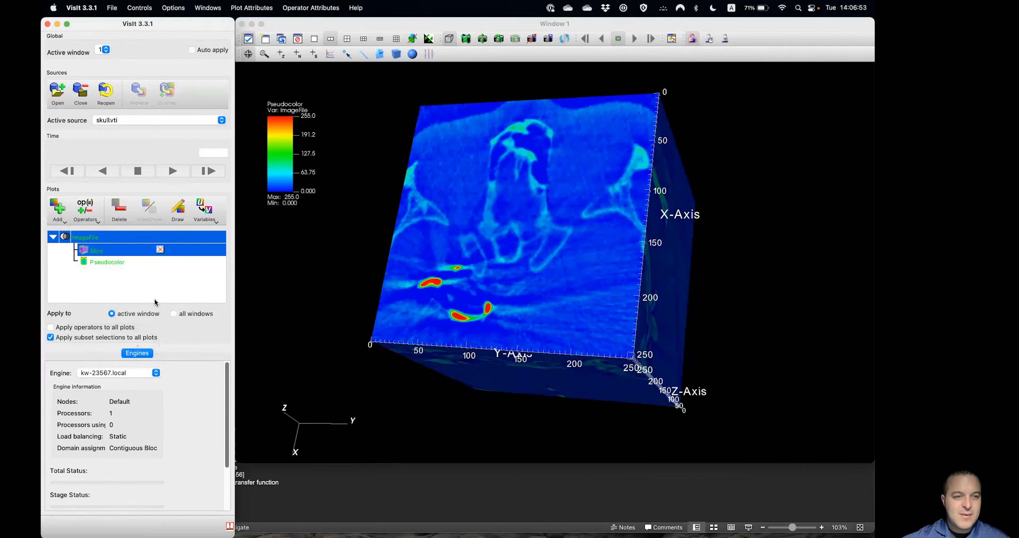
Step: Set the Slice operator orthogonal to the Z axis with Project to 2D turned off, and draw the sliced plot
double_click(100, 253)
left_click_drag(220, 274, 169, 286)
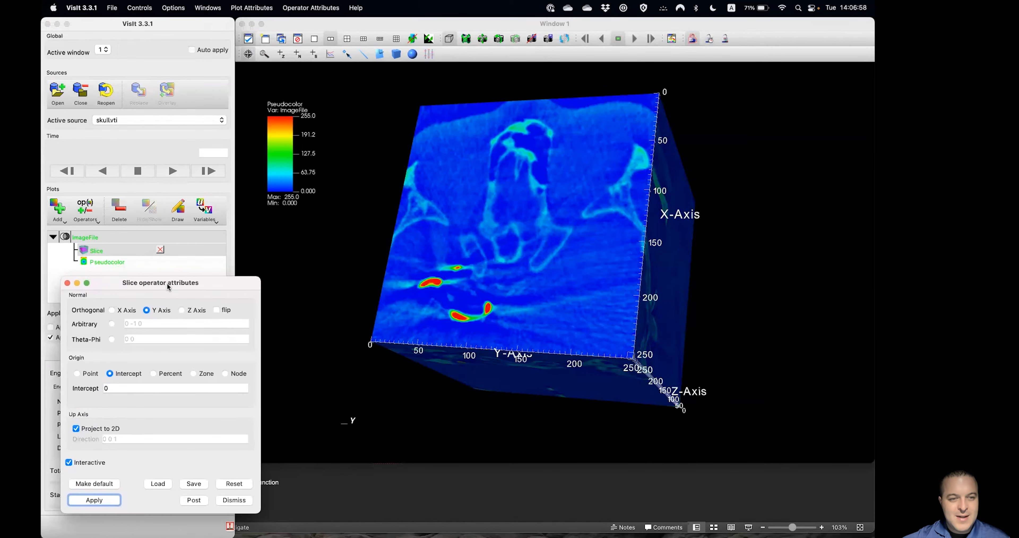
left_click(91, 431)
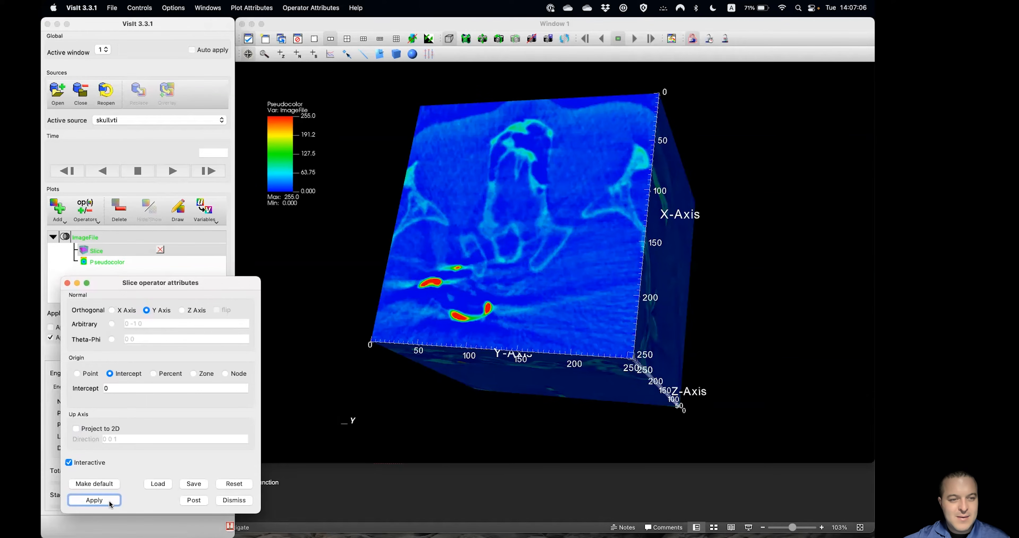
left_click(185, 310)
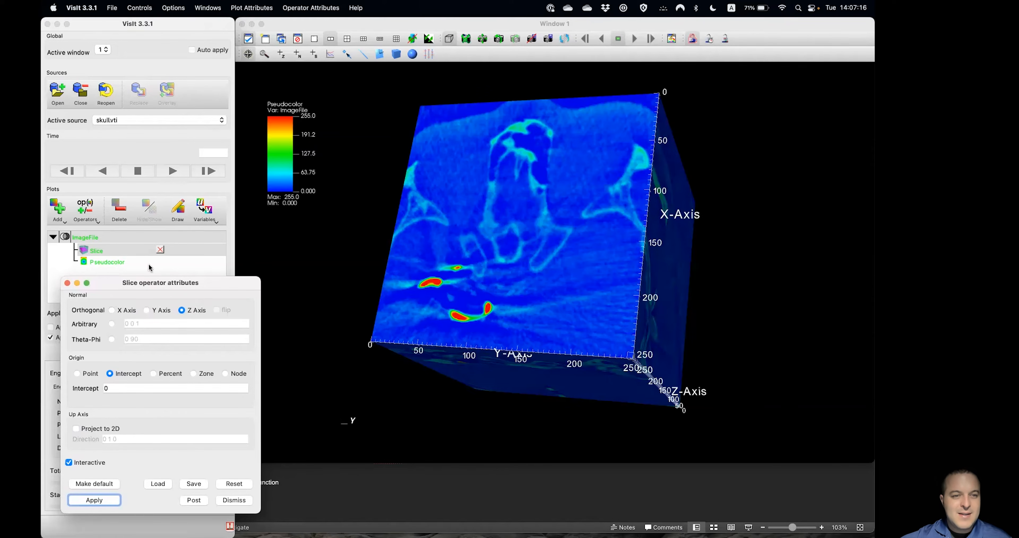
left_click(177, 215)
left_click(177, 215)
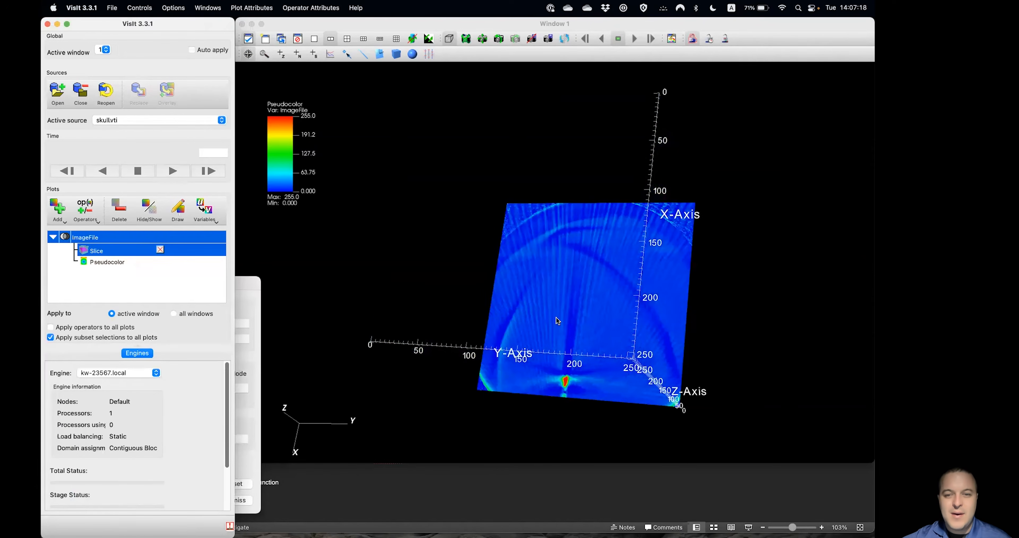
Step: Enable the interactive plane tool and move the Z slice plane up to the level of the teeth
left_click_drag(474, 355, 549, 309)
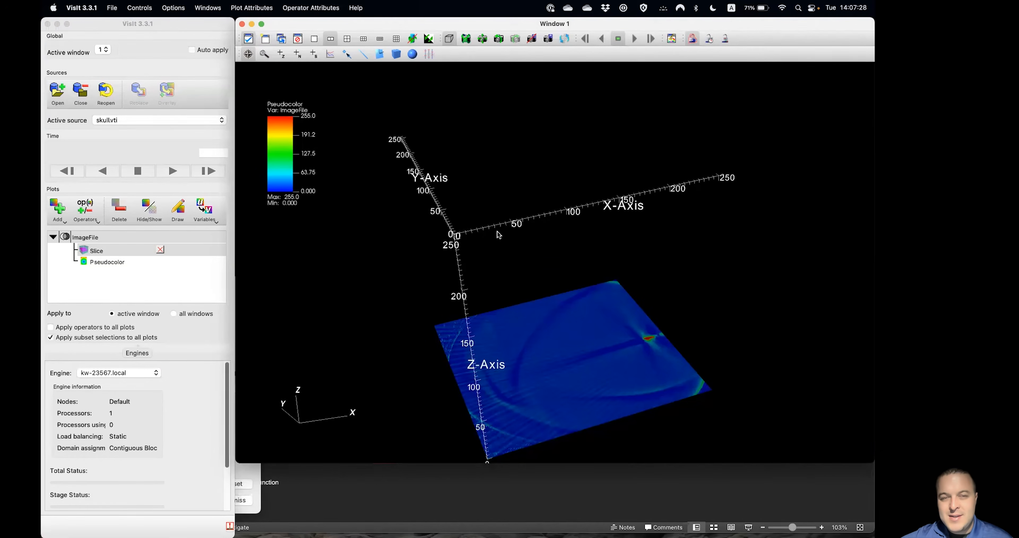
left_click(378, 54)
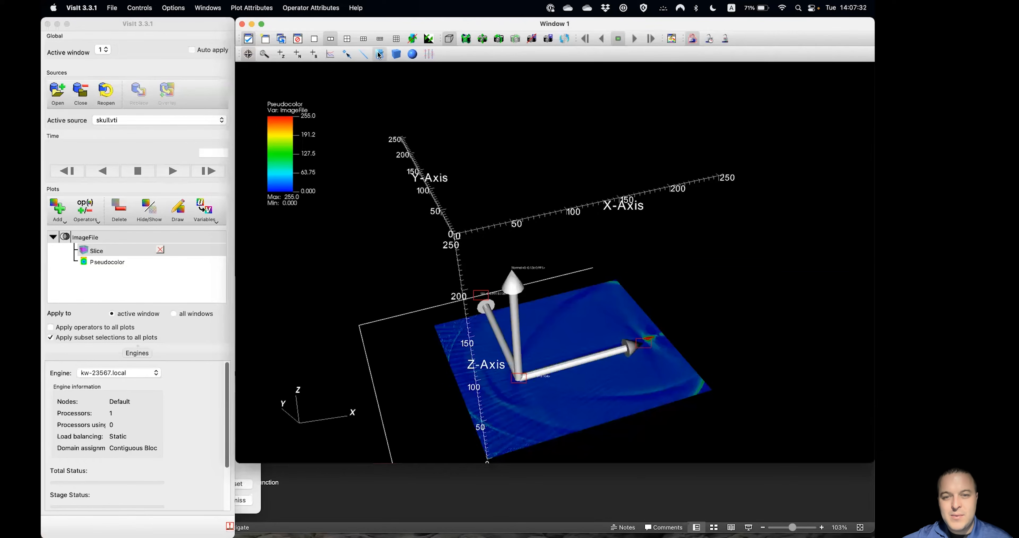
left_click_drag(449, 228, 450, 202)
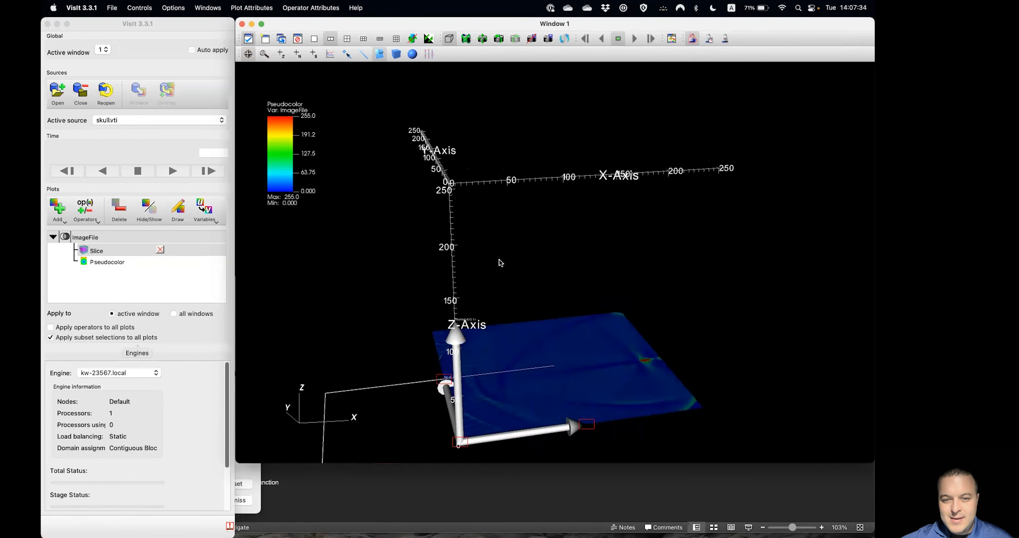
left_click_drag(475, 419, 474, 307)
left_click_drag(554, 322, 487, 379)
left_click_drag(441, 337, 358, 327)
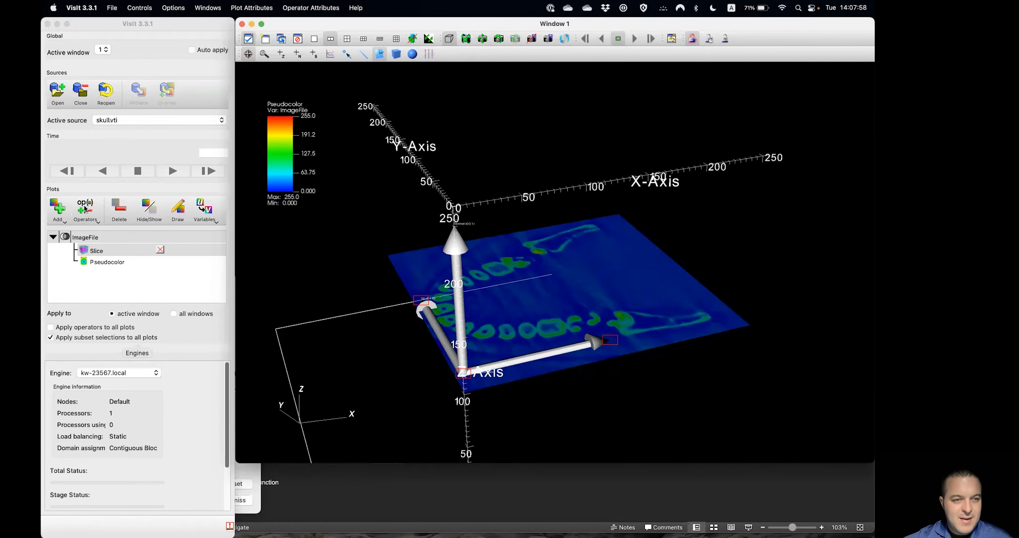
Step: Add a second Pseudocolor plot of ImageFile, expand its entry and add a Slice operator to it
left_click(60, 213)
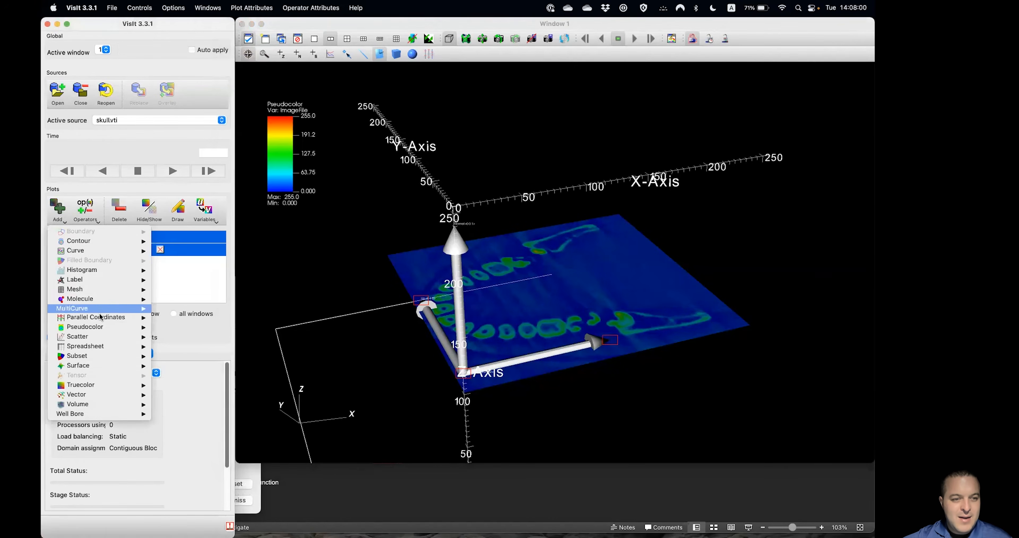
mouse_move(108, 325)
left_click(174, 327)
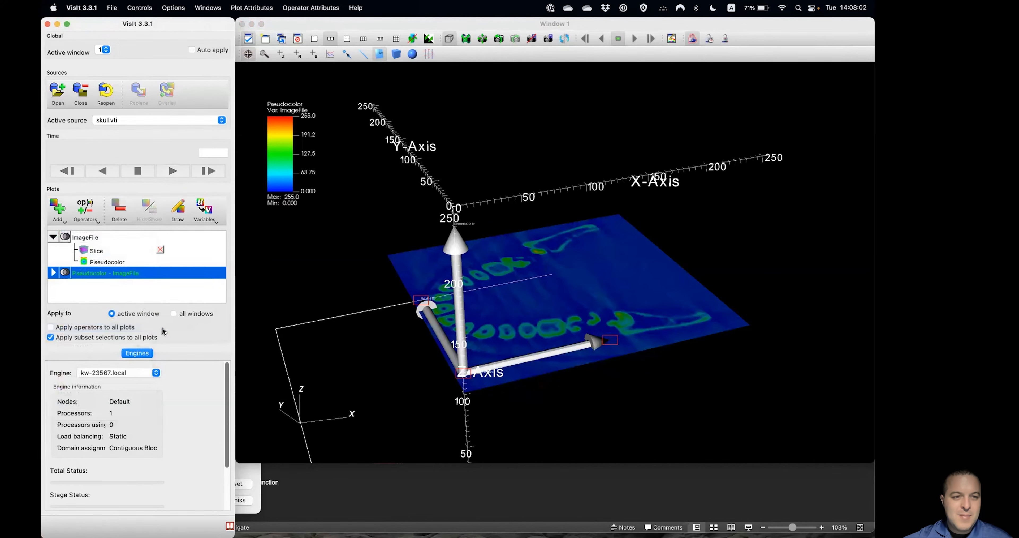
left_click(53, 273)
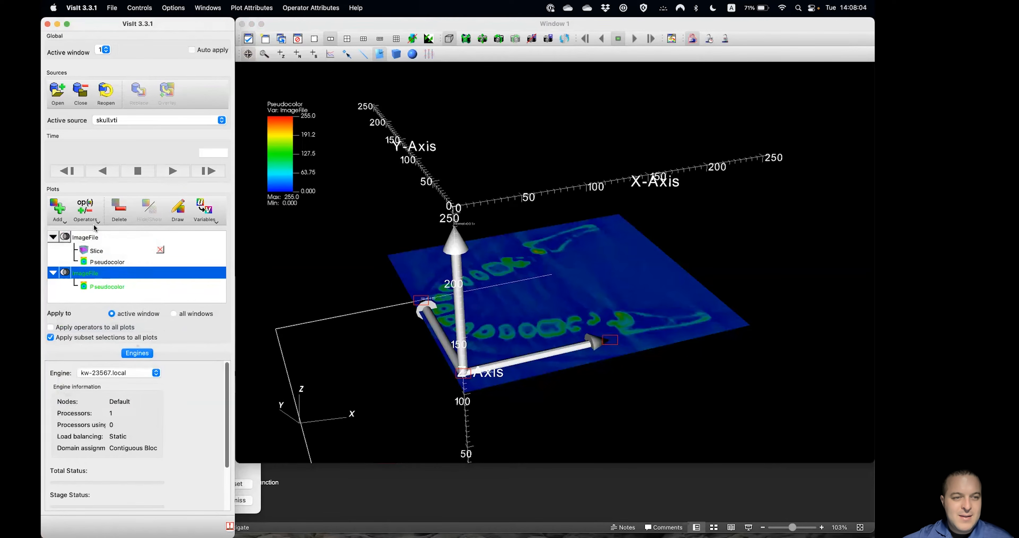
left_click(88, 216)
mouse_move(121, 284)
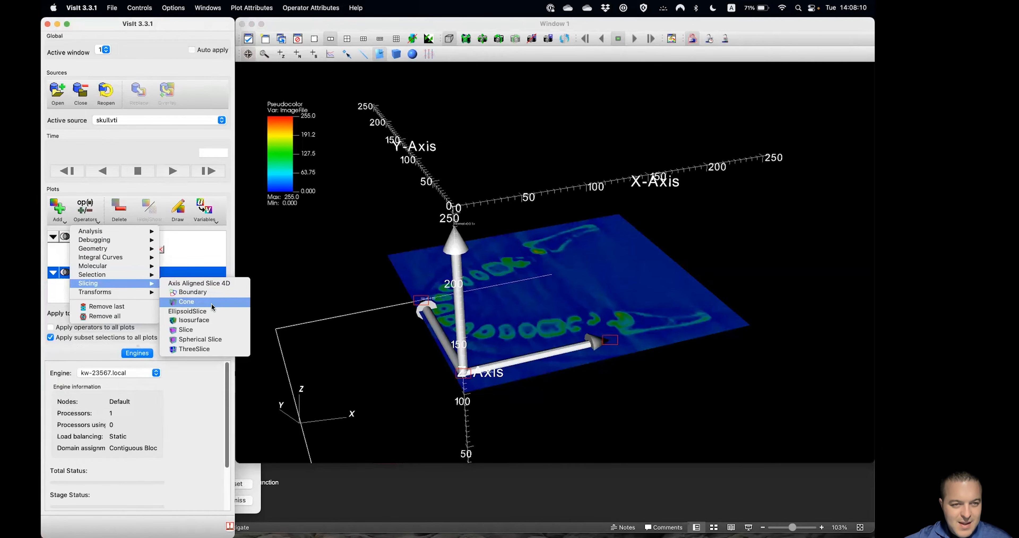
left_click(210, 331)
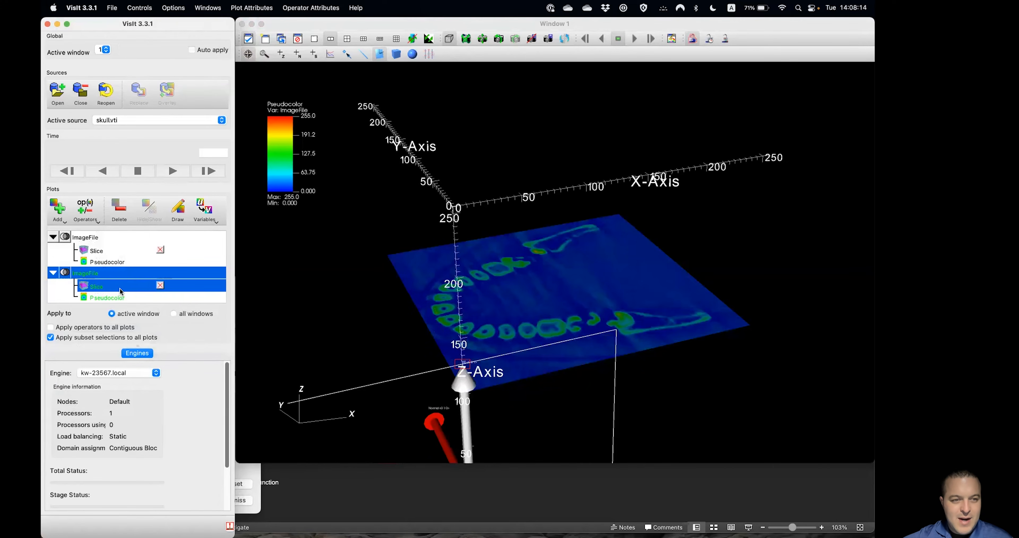
Step: Set the second Slice operator orthogonal to the Y axis with Project to 2D turned off, and draw the plot
double_click(97, 287)
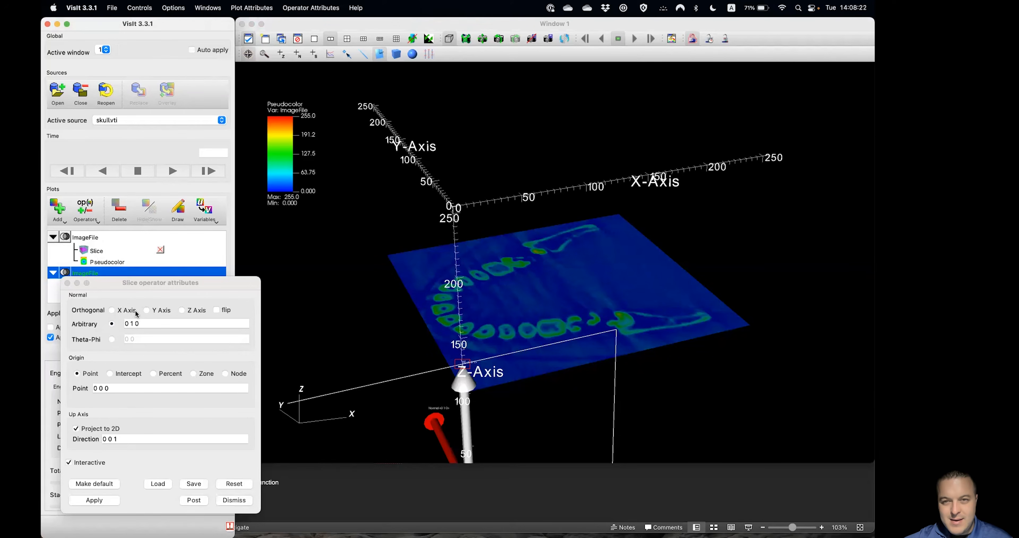
left_click(146, 309)
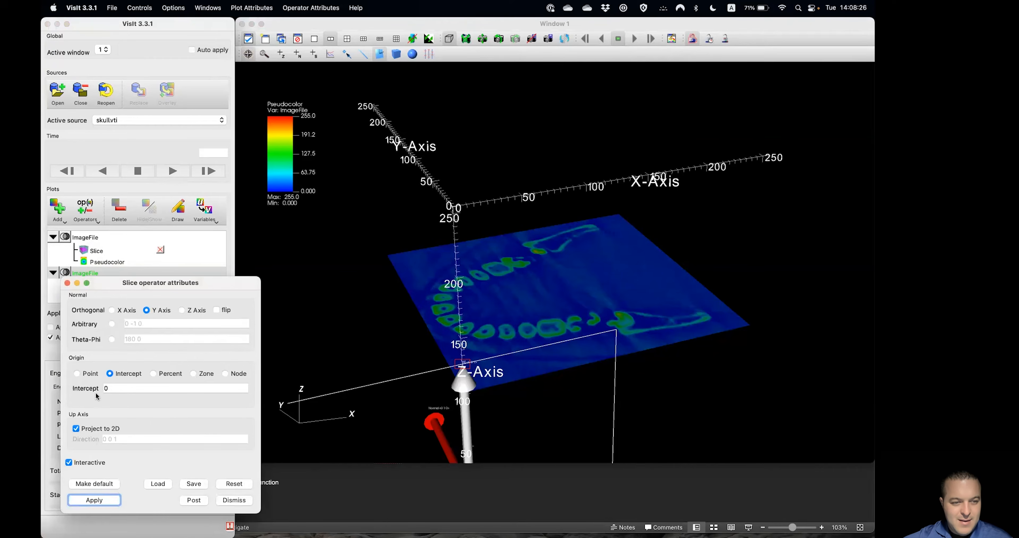
left_click(94, 499)
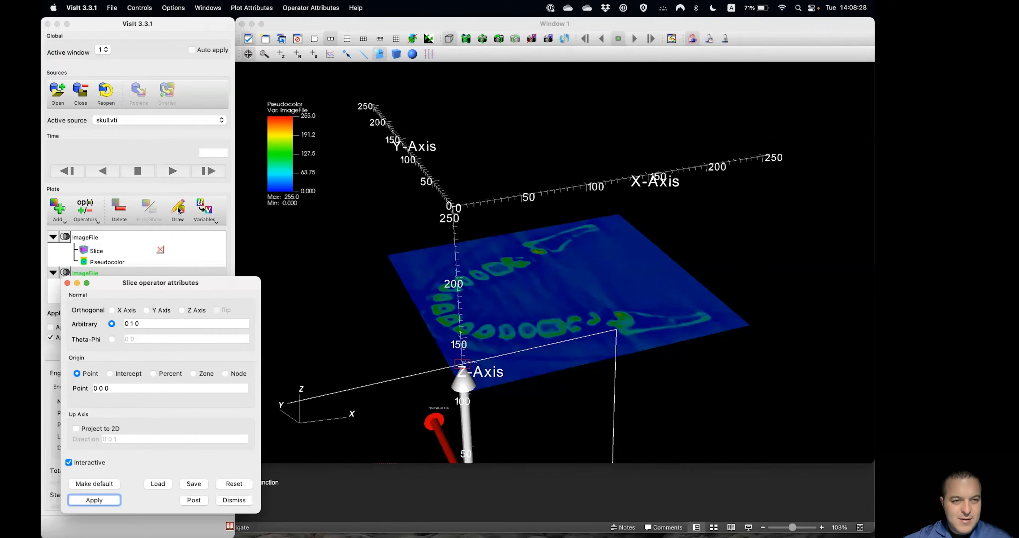
left_click(175, 209)
Step: Move the vertical slice plane into the skull with the plane tool, tilt it, and rotate the view to inspect both slices
left_click_drag(536, 313, 532, 274)
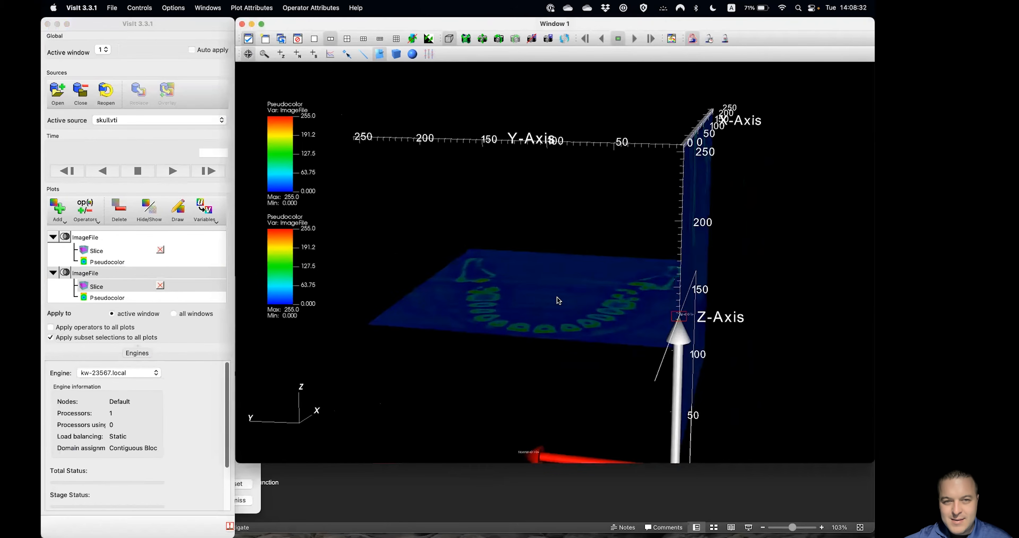
scroll(557, 297, "down", 1)
mouse_move(647, 435)
left_mouse_down()
mouse_move(593, 388)
mouse_move(498, 363)
left_mouse_up()
left_click_drag(632, 374, 628, 211)
left_click_drag(458, 283, 464, 262)
left_click_drag(485, 374, 470, 282)
left_click_drag(428, 328, 437, 291)
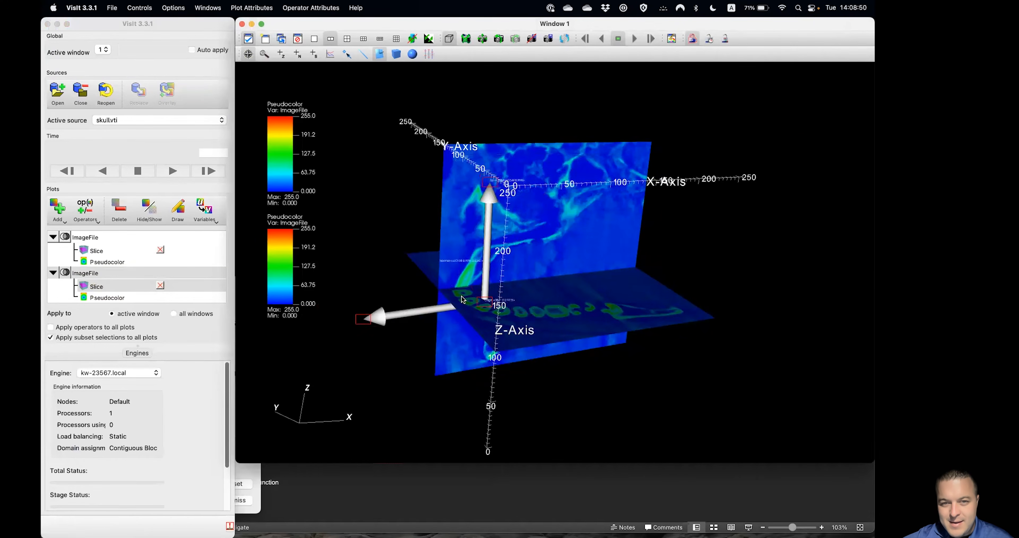
left_click_drag(526, 330, 498, 277)
left_click_drag(692, 288, 552, 289)
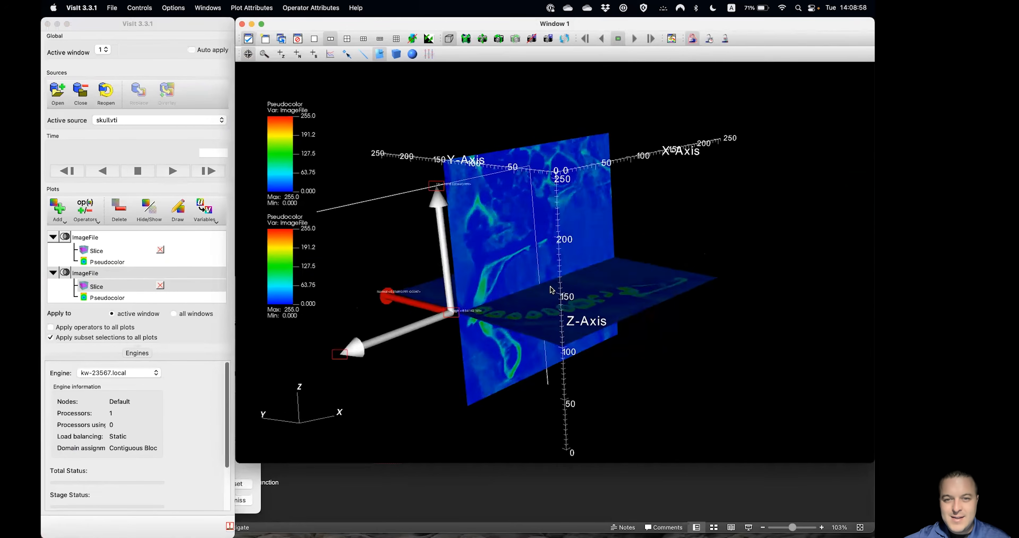
left_click_drag(565, 322, 518, 354)
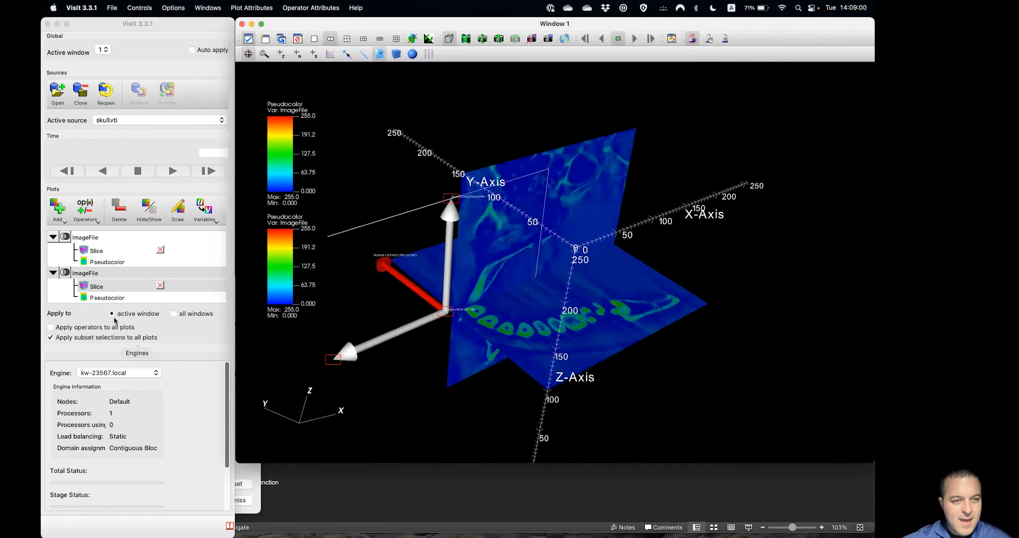
Step: Delete both sliced Pseudocolor plots, add a Contour plot of ImageFile and expand its entry
left_click(115, 213)
left_click(114, 211)
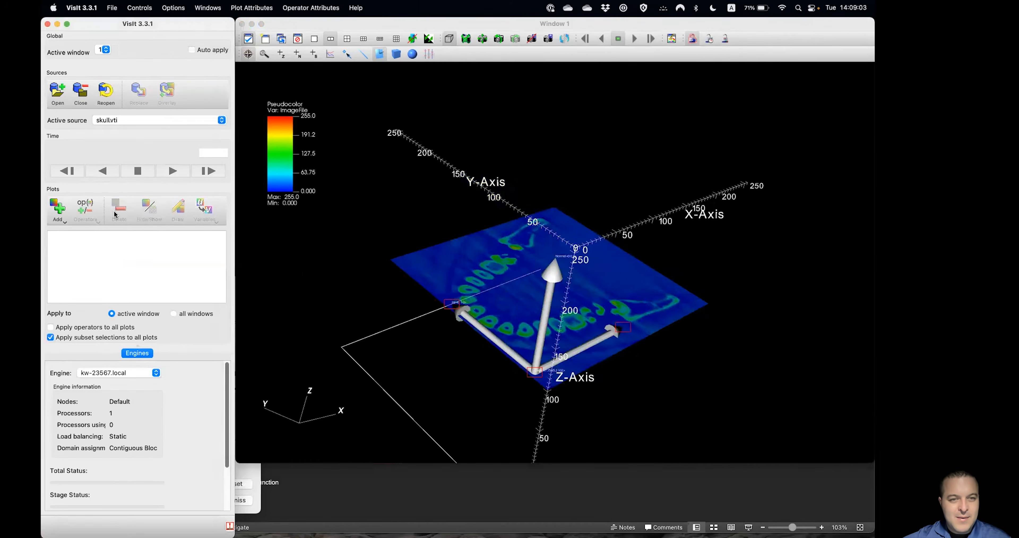
left_click(59, 217)
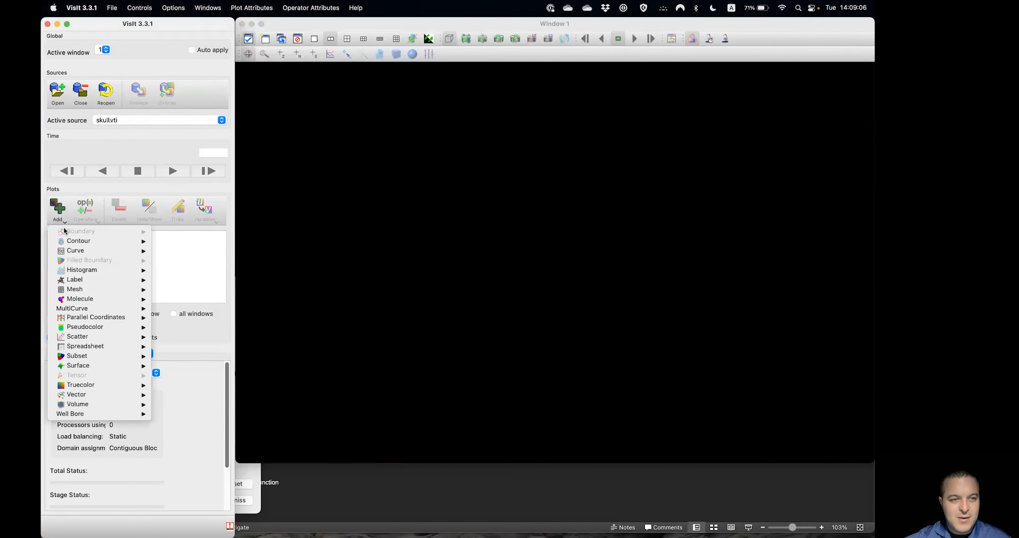
mouse_move(88, 245)
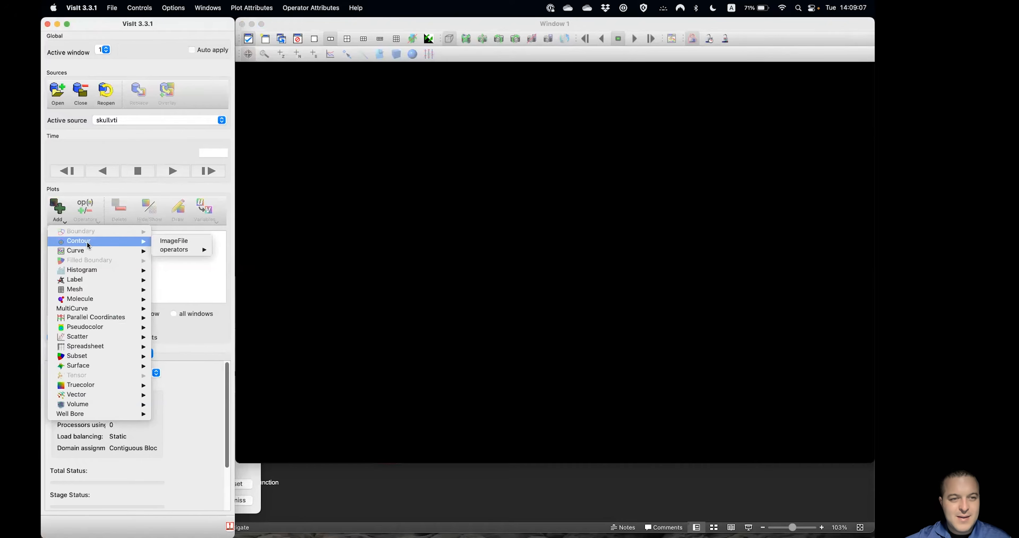
left_click(158, 240)
left_click(53, 237)
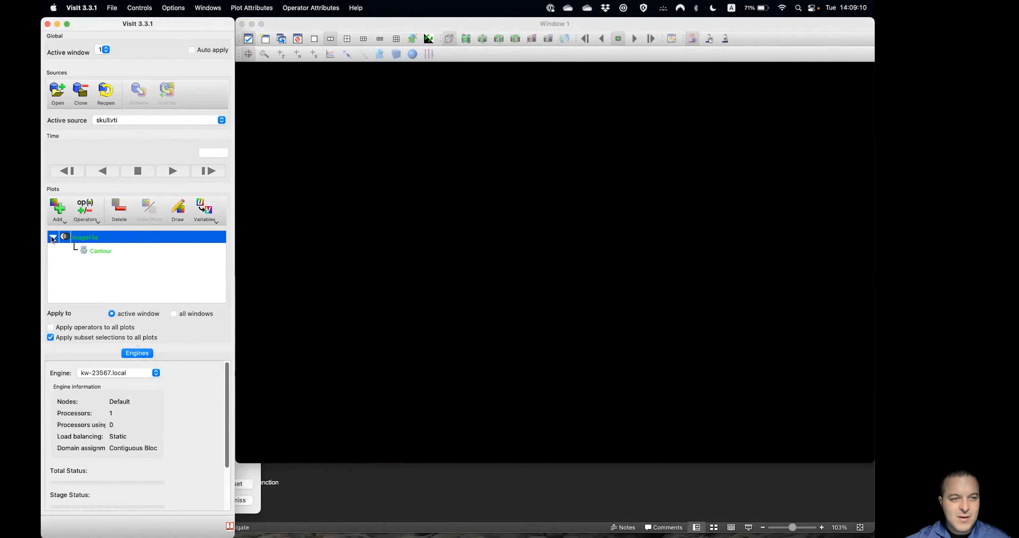
Step: Review the Contour plot attributes, draw the plot and rotate the skull to inspect the surfaces
double_click(93, 249)
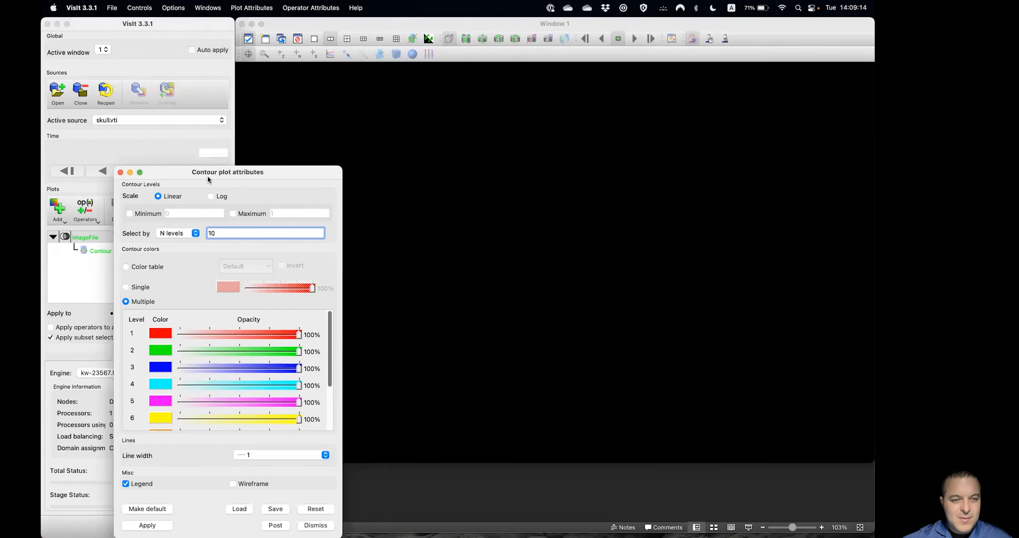
left_click_drag(207, 176, 189, 175)
left_click(188, 216)
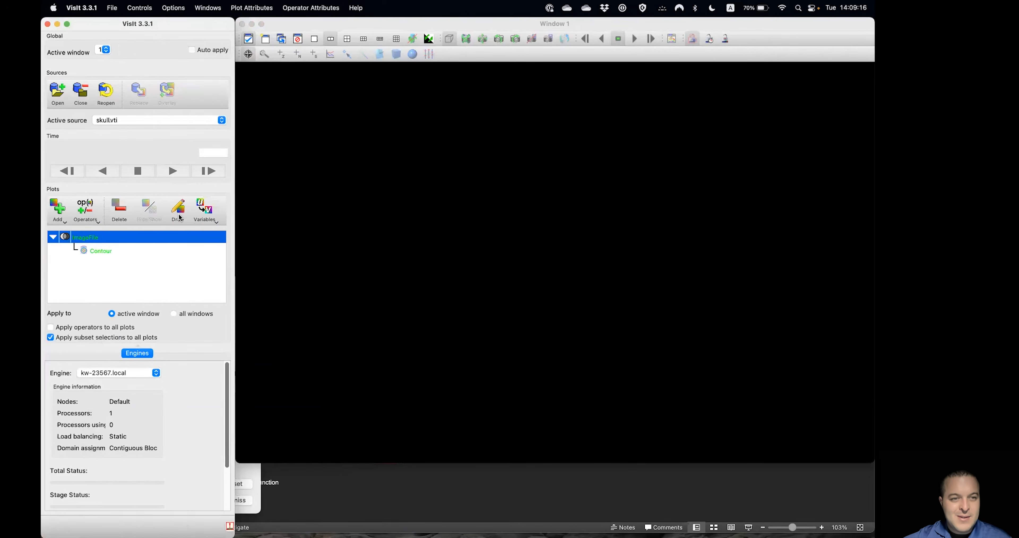
left_click(179, 216)
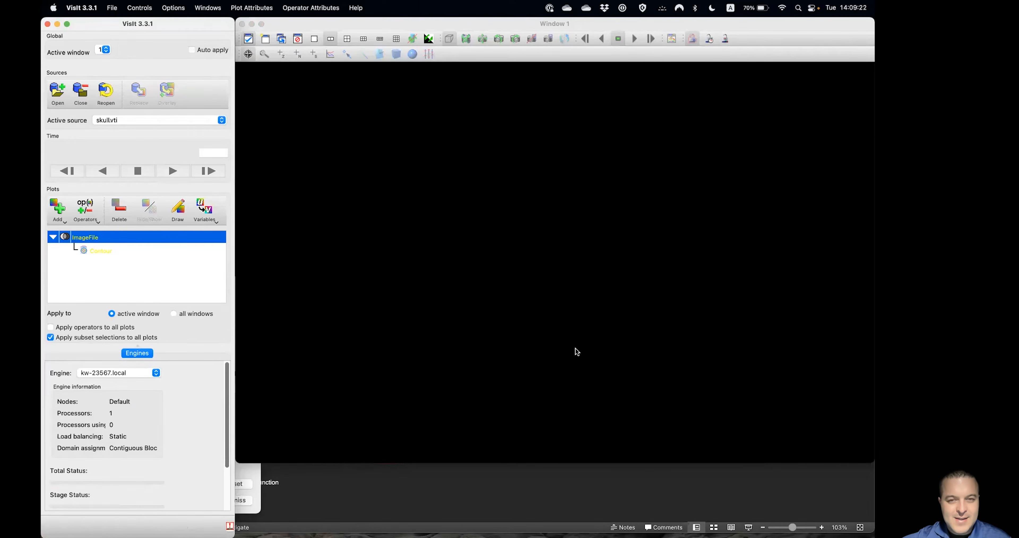
left_click_drag(588, 342, 632, 279)
left_click_drag(632, 260, 644, 329)
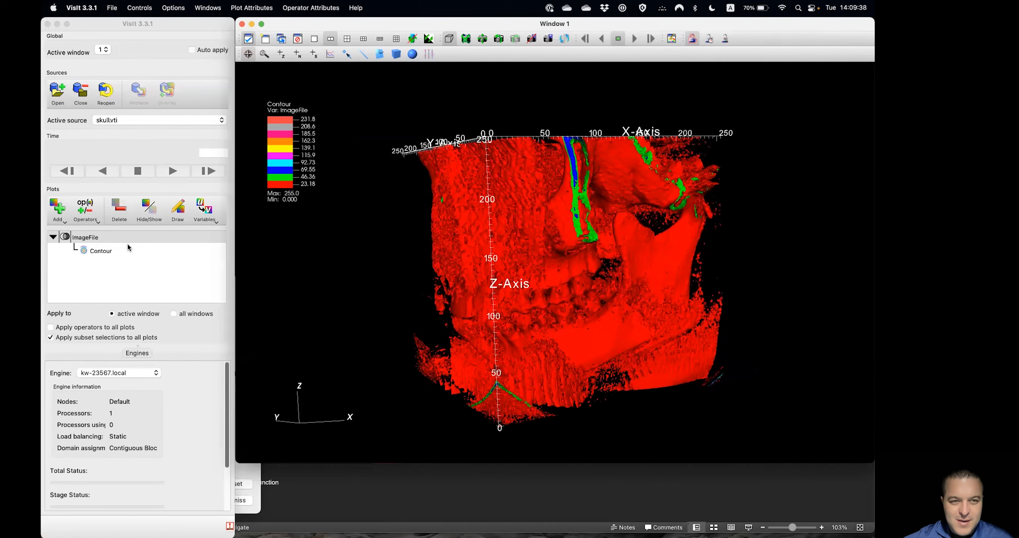
Step: Set the contour levels to be selected by Value(s) with the value 50, apply it and rotate the skull
double_click(97, 251)
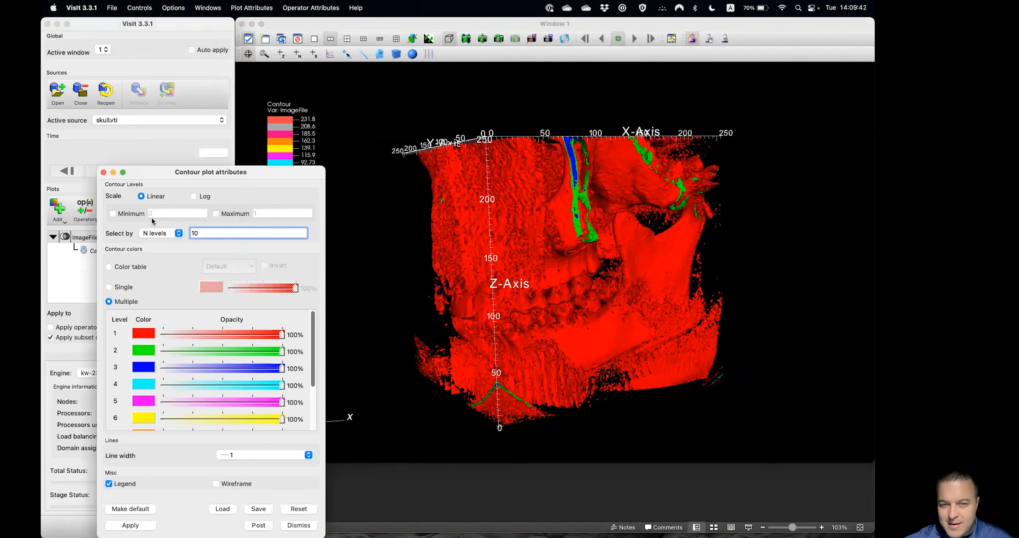
left_click(156, 235)
left_click(158, 242)
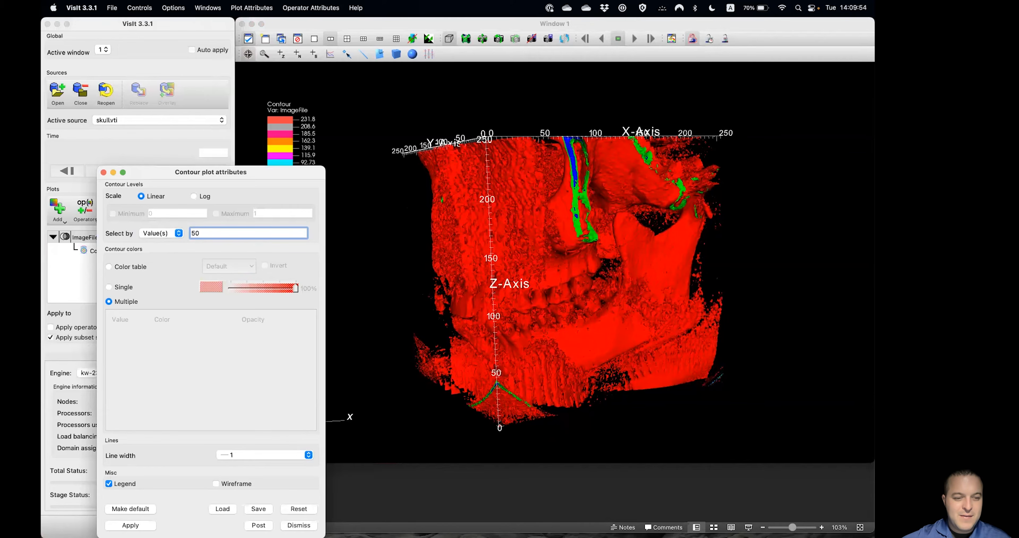
left_click(127, 525)
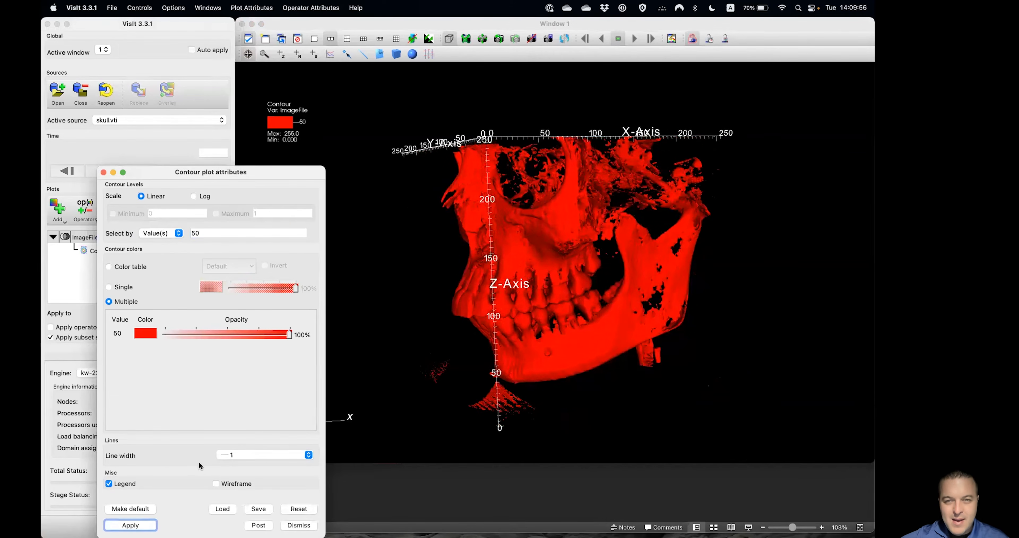
left_click_drag(510, 261, 502, 366)
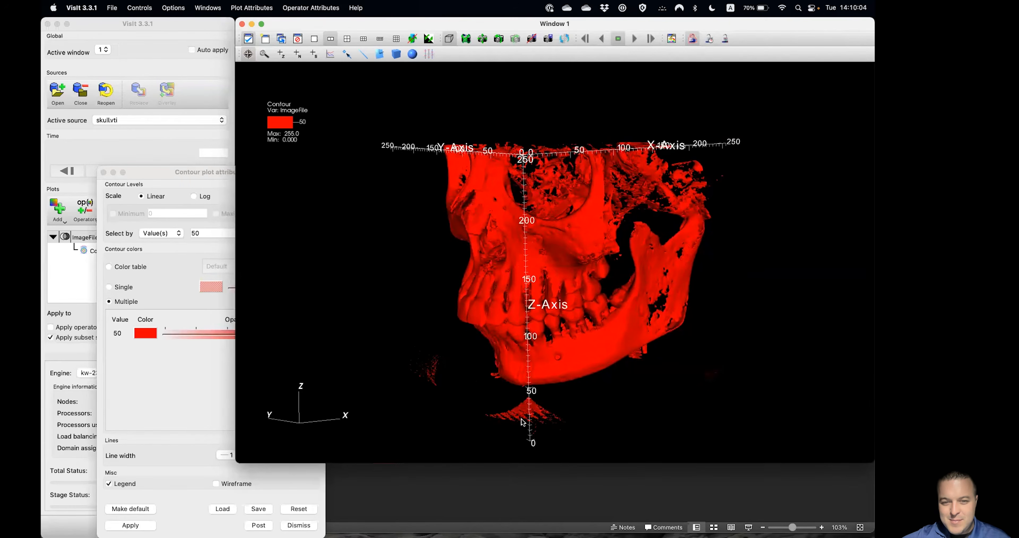
left_click_drag(589, 329, 690, 264)
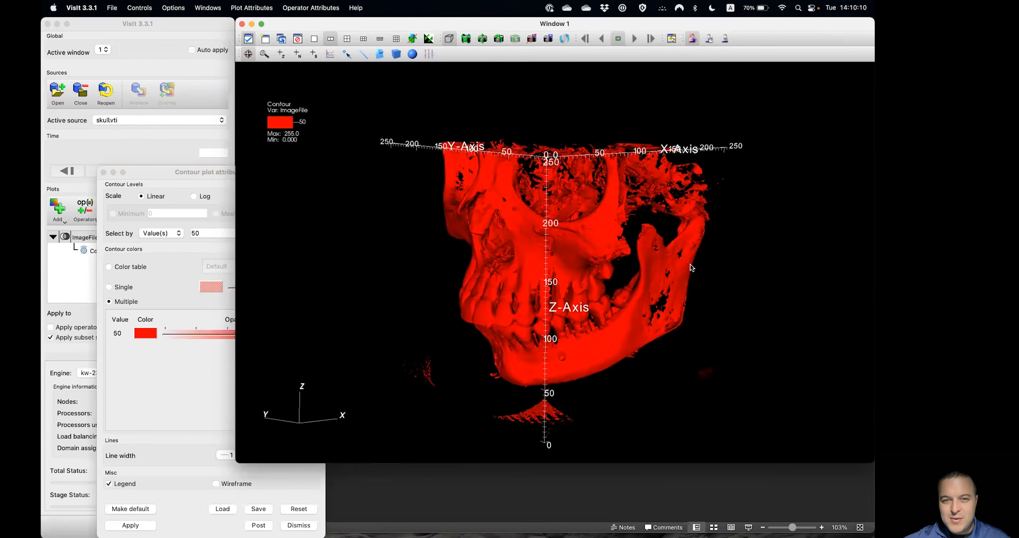
Step: Set the contour values to 50 60 70 80, apply them and rotate the skull to view the layered surfaces
left_click(210, 233)
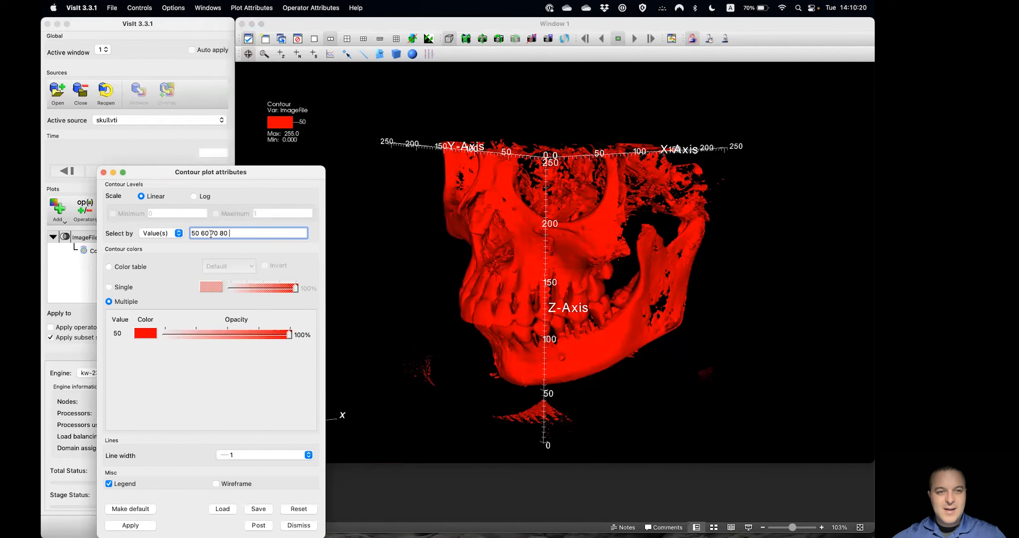
left_click(152, 525)
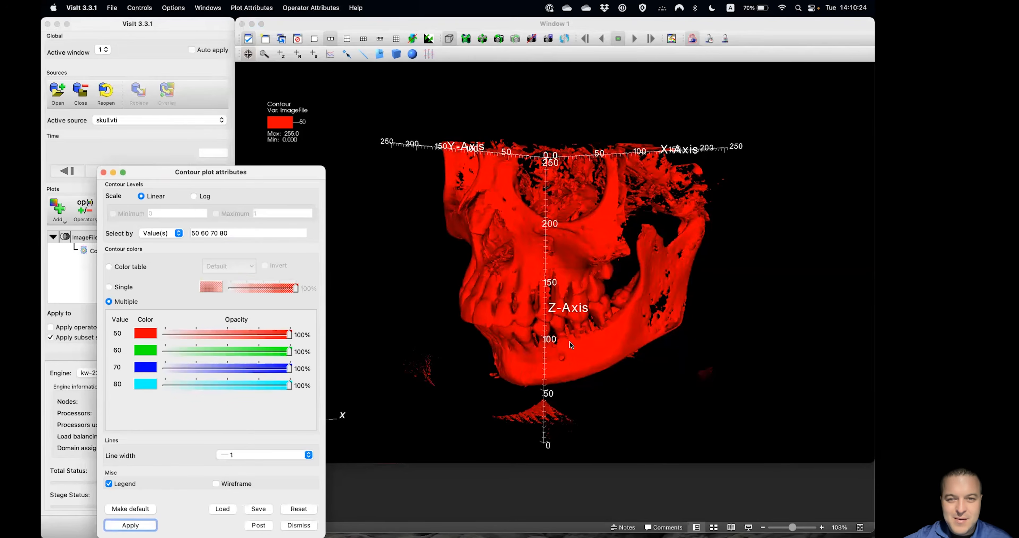
left_click_drag(570, 288, 535, 266)
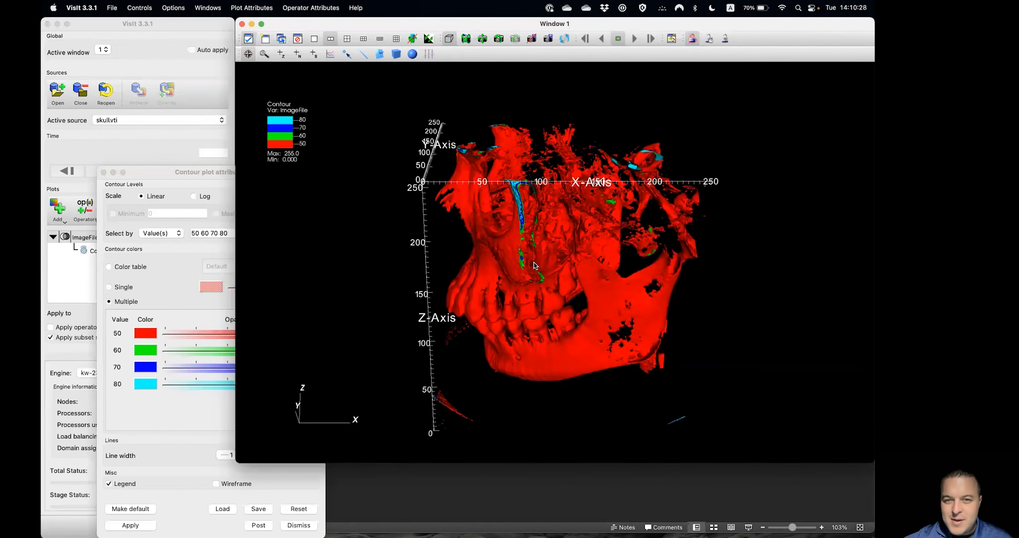
left_click_drag(608, 224, 396, 246)
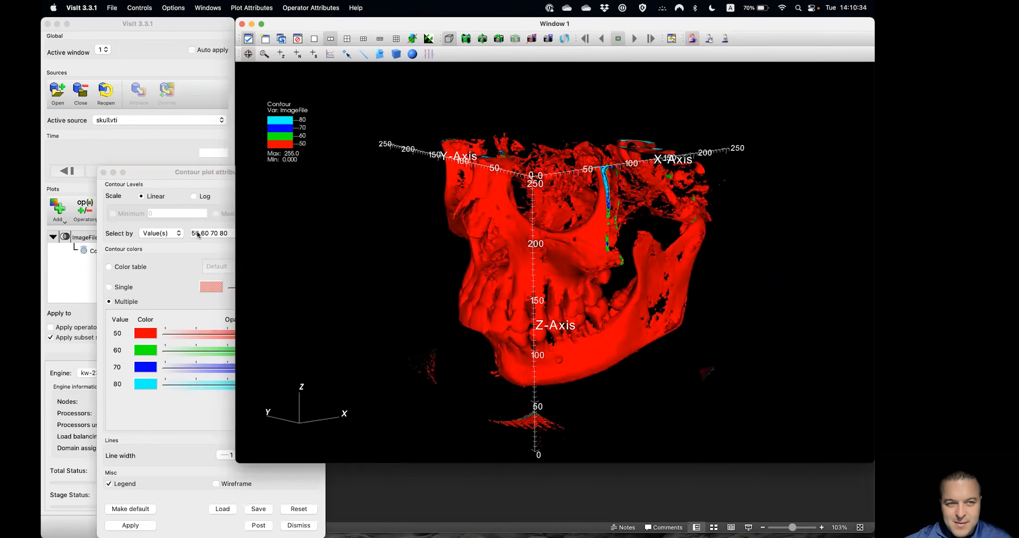
Step: Append 40 to the list of contour values and apply the change to the plot
left_click(193, 246)
left_click(244, 229)
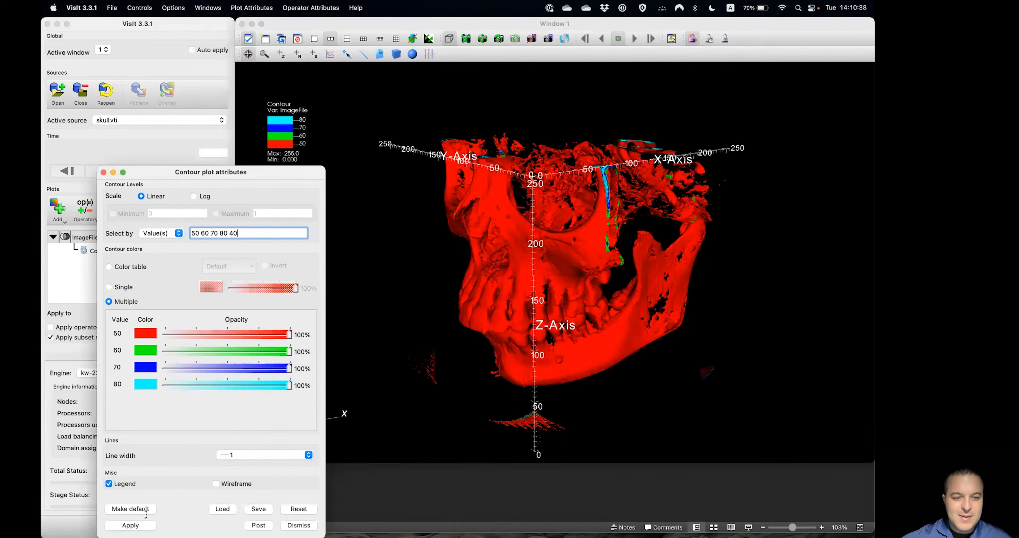
left_click(143, 525)
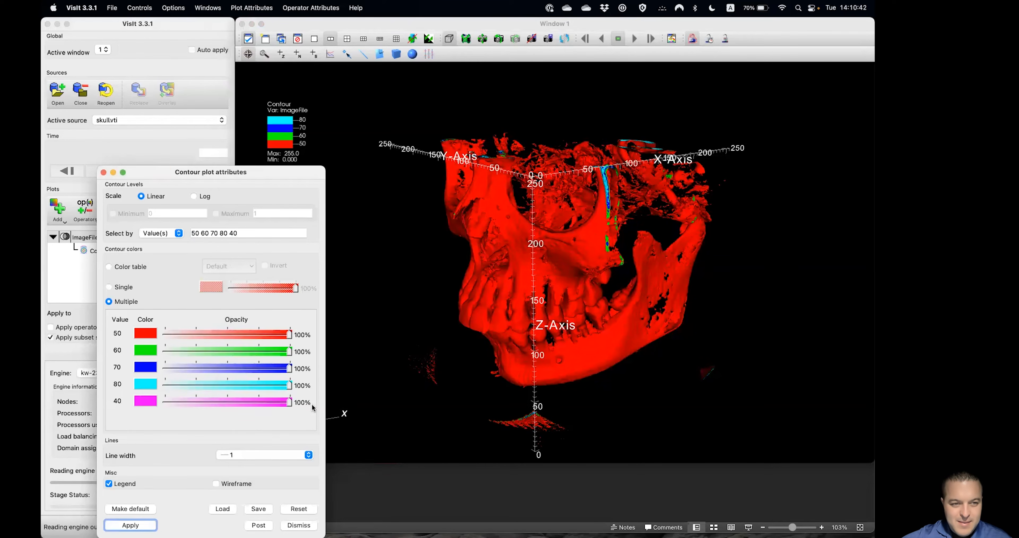
Step: Rotate the skull to inspect the contour surfaces from several sides, and close the Contour plot attributes
left_click_drag(510, 305, 480, 397)
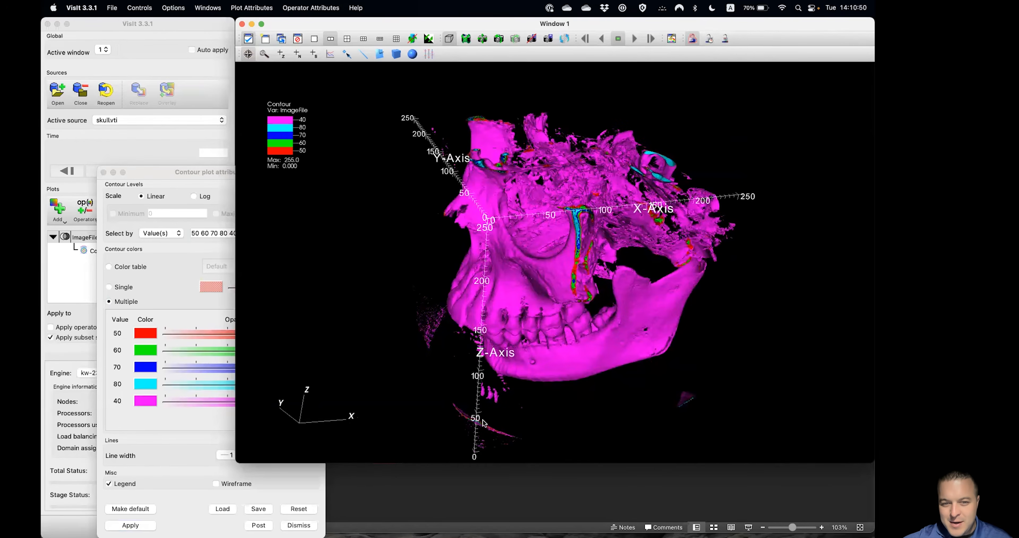
left_click_drag(634, 315, 586, 336)
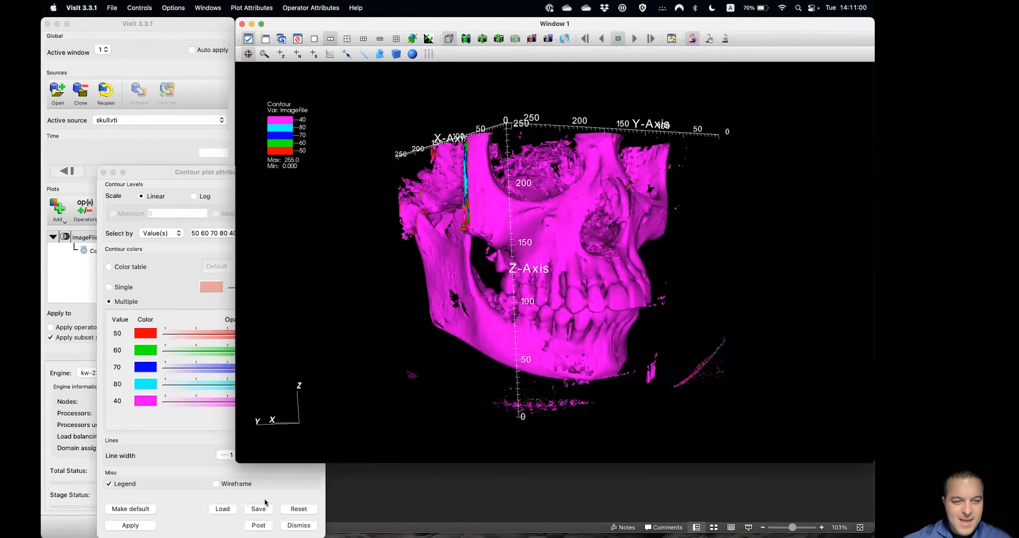
left_click(297, 486)
left_click(298, 524)
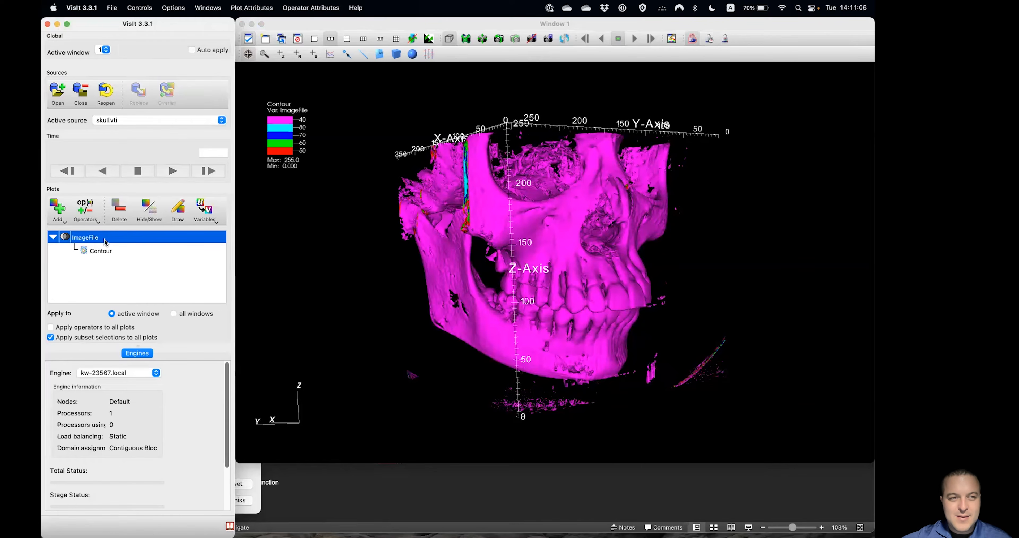
Step: Delete the Contour plot, add a Volume plot of ImageFile and draw it
left_click(119, 216)
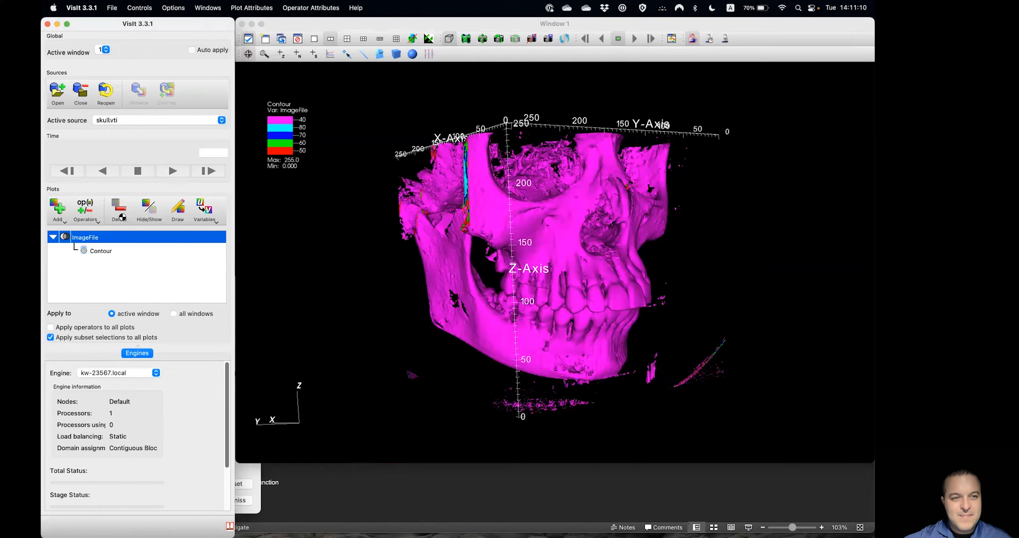
left_click(60, 214)
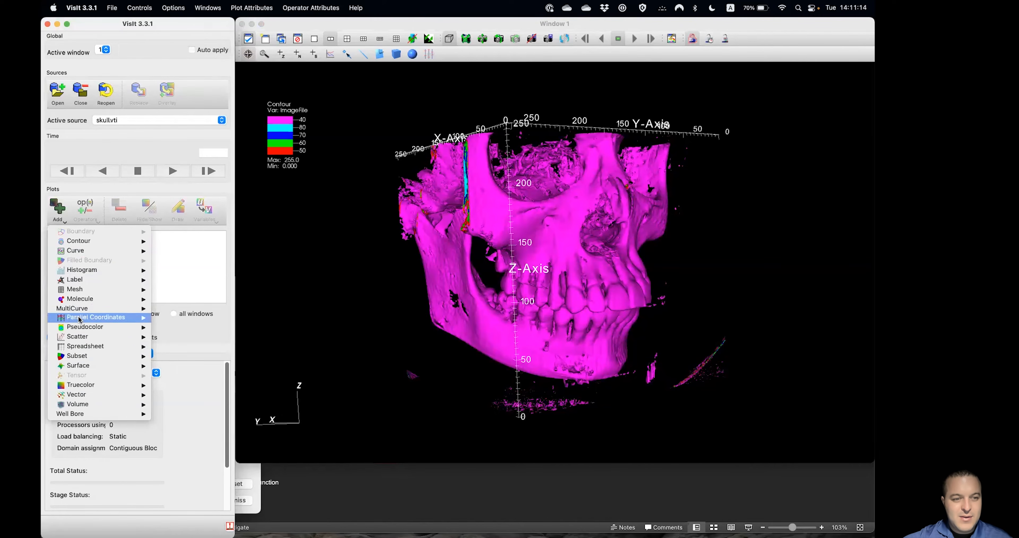
mouse_move(117, 406)
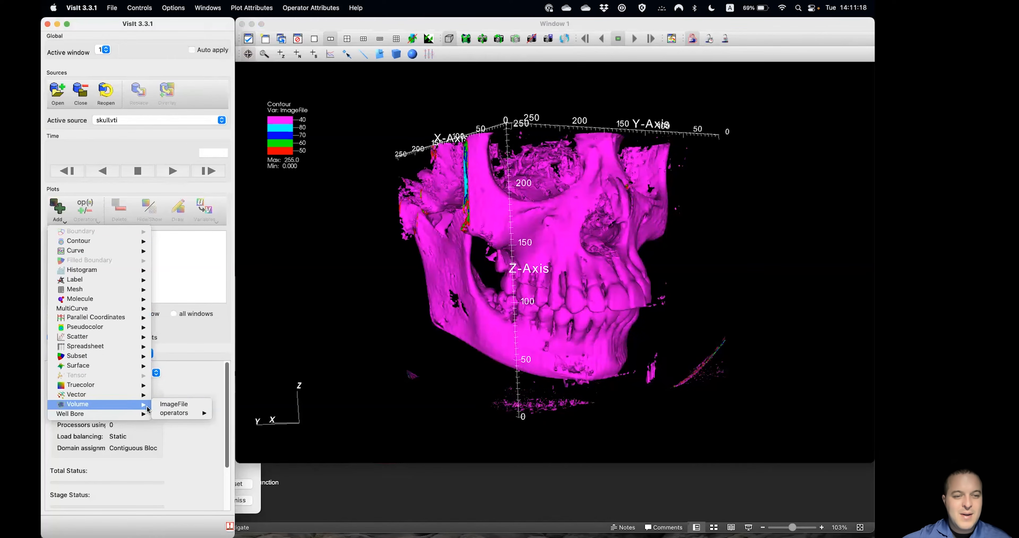
left_click(171, 404)
left_click(180, 212)
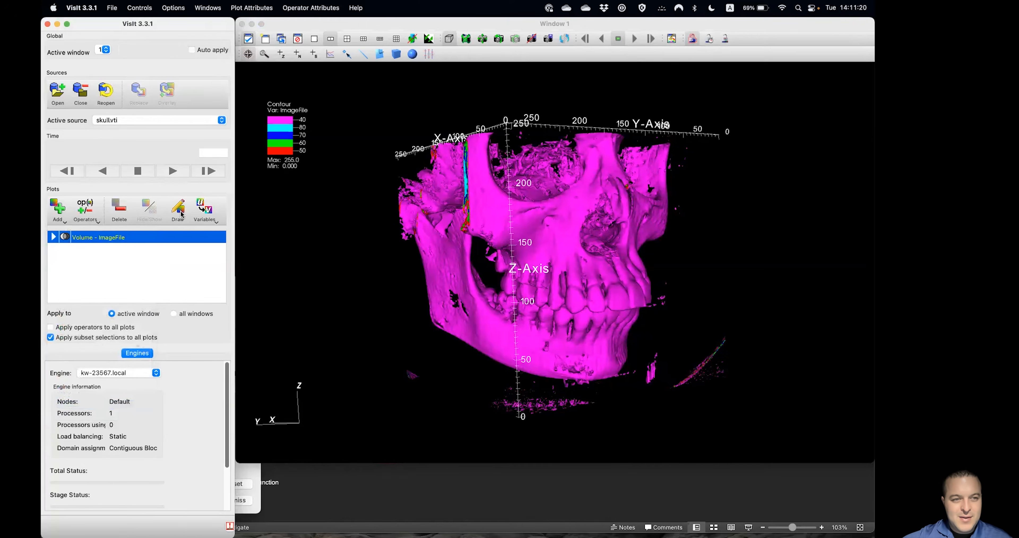
Step: Rotate and zoom into the volume rendering to inspect its interior, and restore the full view of the skull
left_click_drag(672, 253, 597, 303)
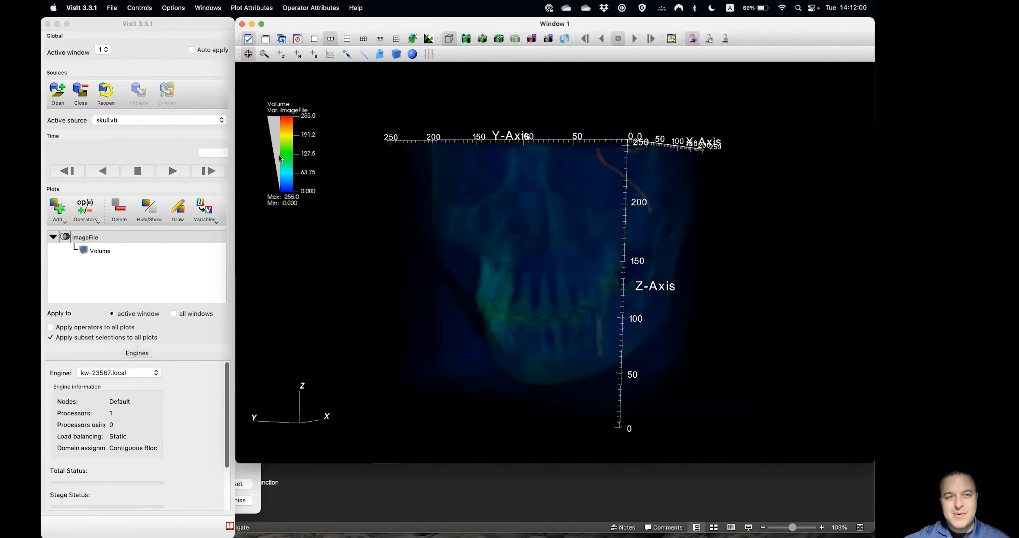
left_click_drag(470, 231, 597, 264)
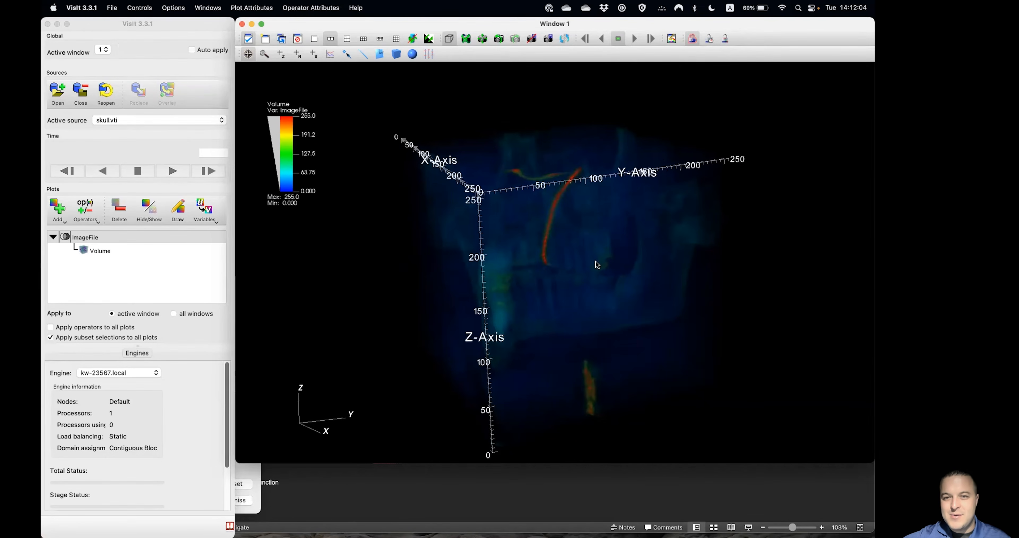
scroll(557, 236, "up", 10)
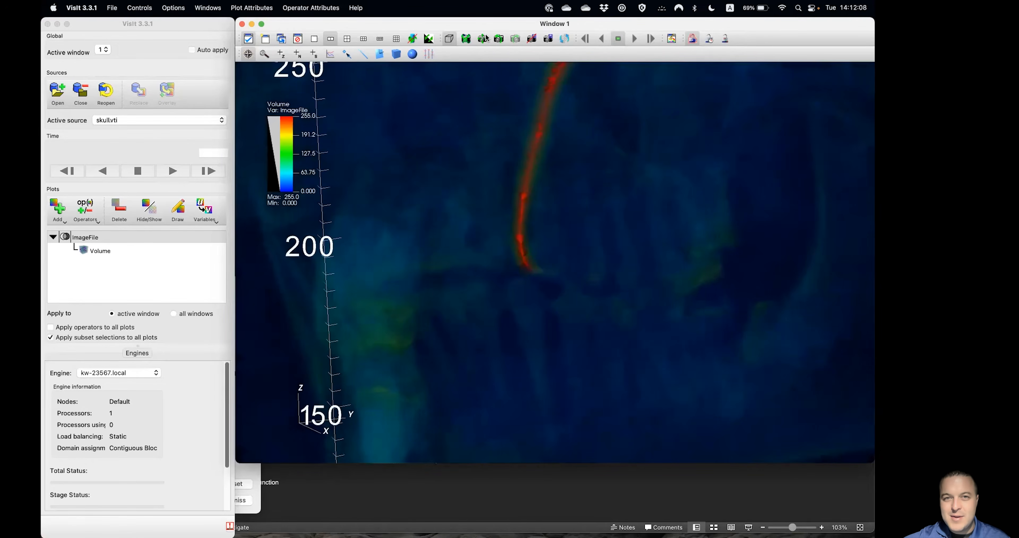
left_click(466, 39)
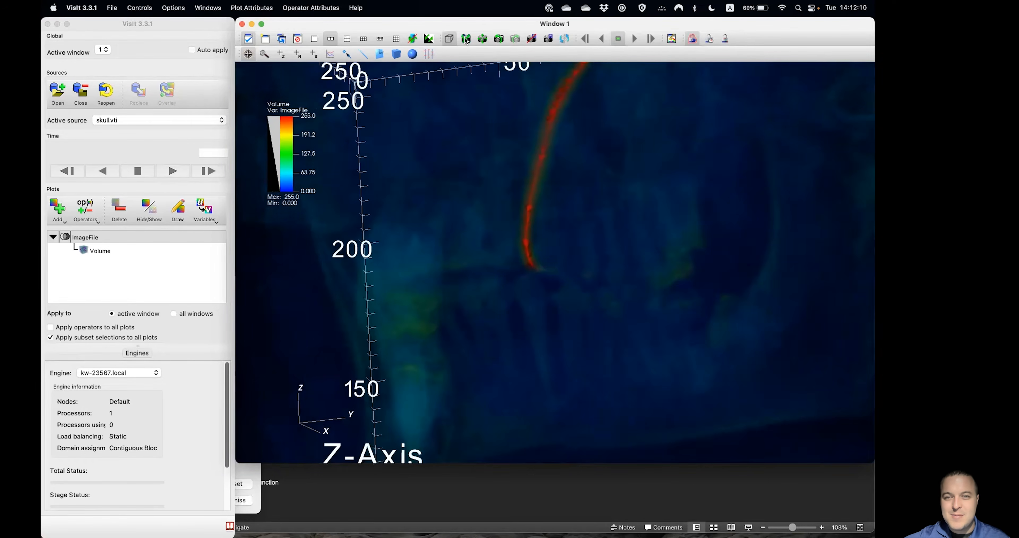
left_click(454, 41)
left_click_drag(598, 221, 694, 271)
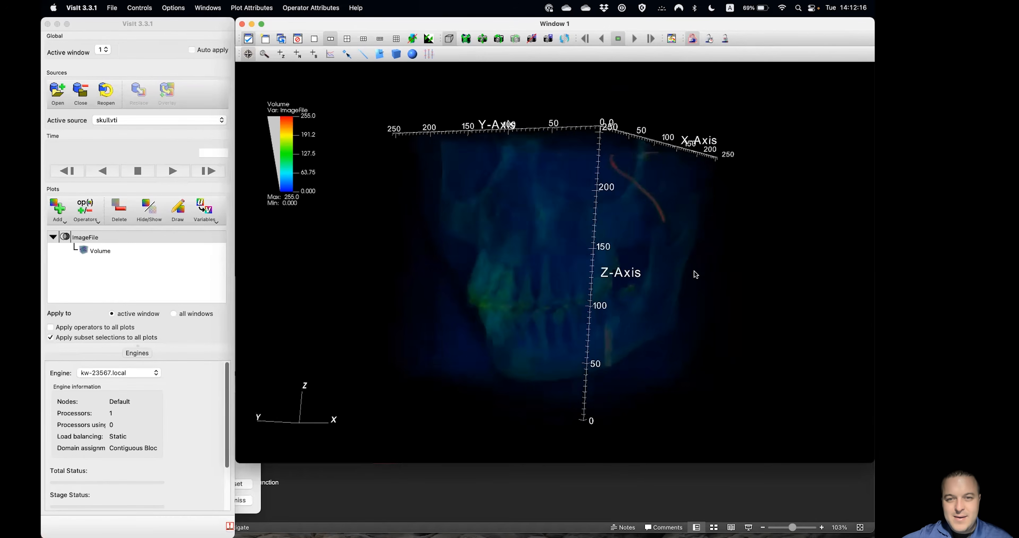
Step: Set the Volume plot's transfer function color table to xray and apply it
double_click(98, 250)
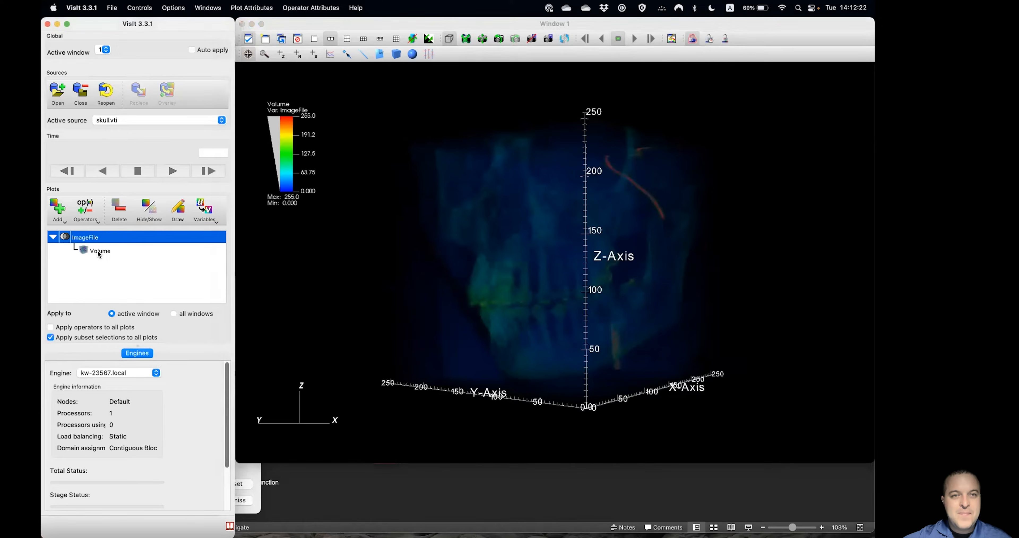
left_click_drag(278, 217, 237, 139)
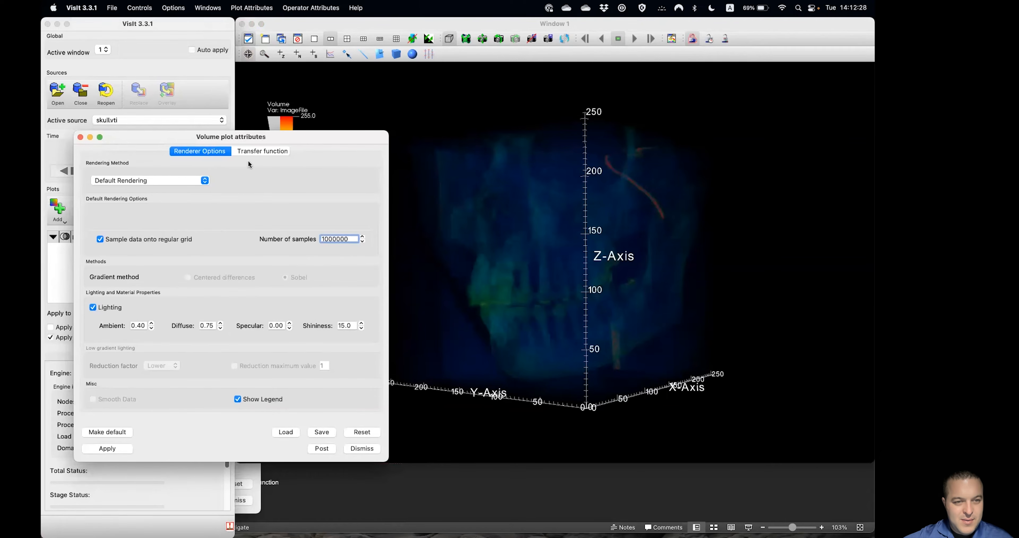
left_click(253, 151)
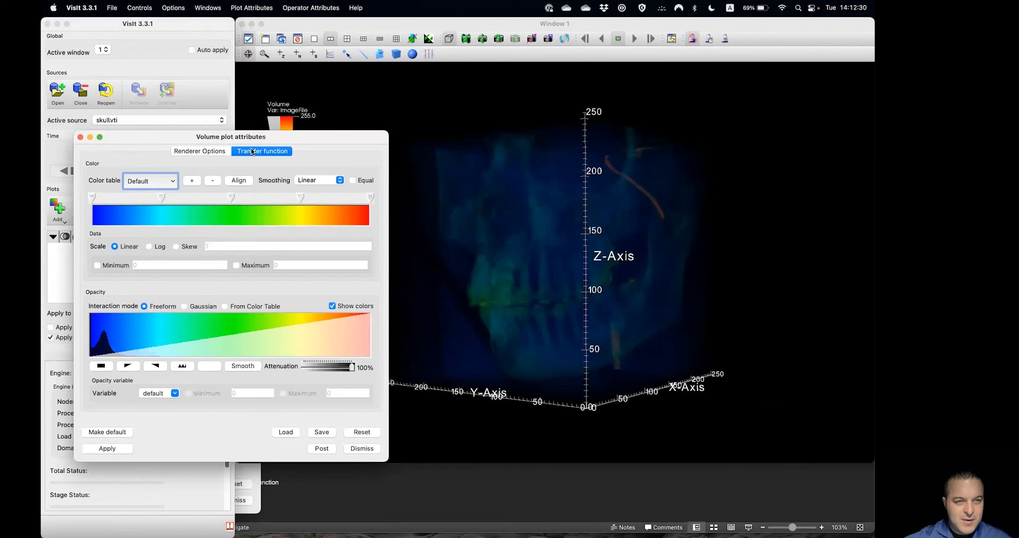
left_click(156, 184)
scroll(171, 237, "down", 3)
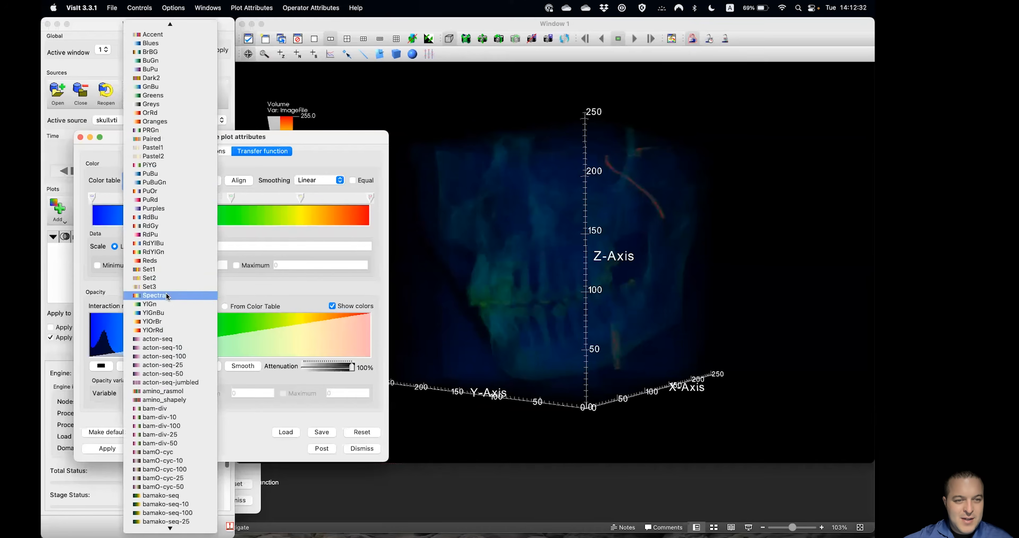
scroll(171, 337, "down", 15)
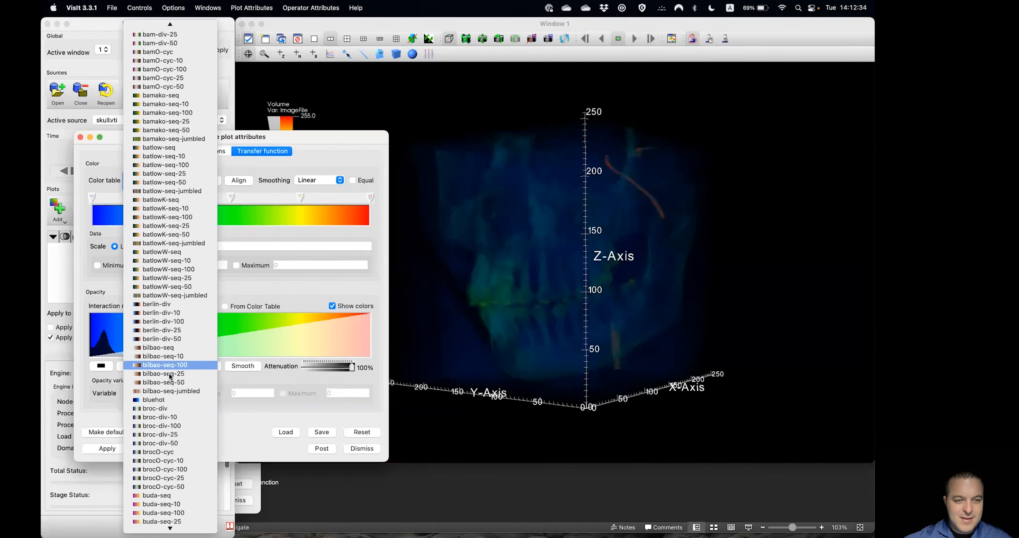
scroll(174, 382, "down", 20)
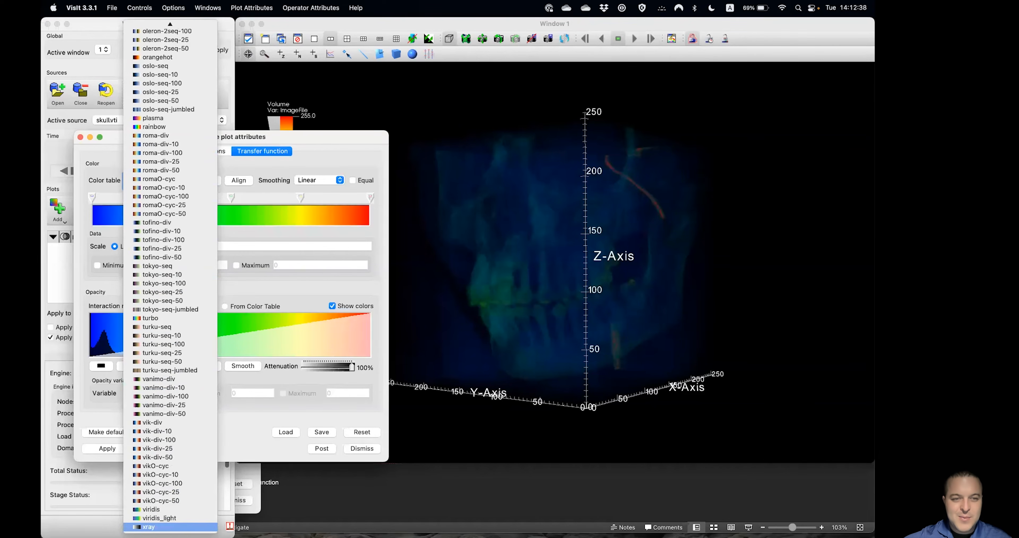
left_click(152, 526)
left_click(117, 448)
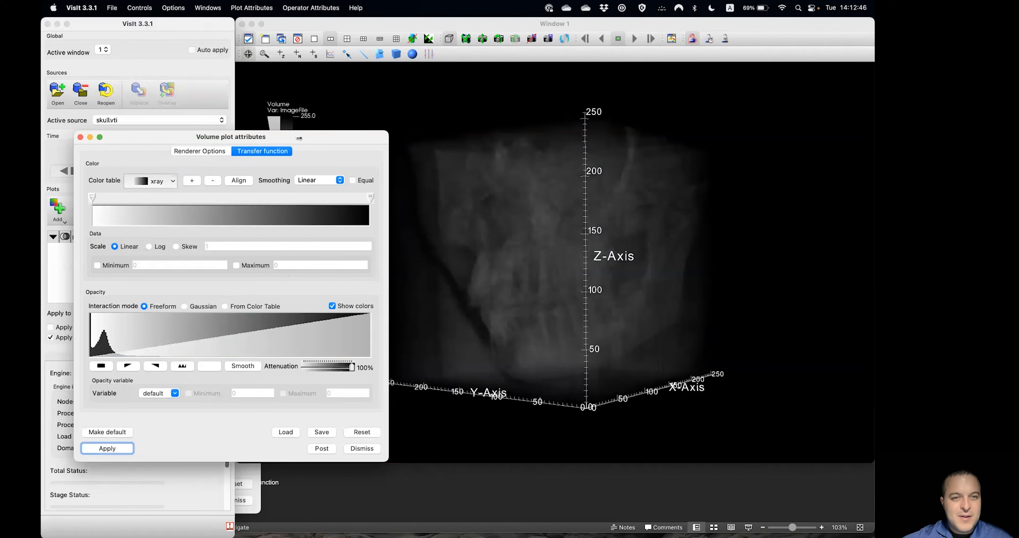
Step: Set the Volume plot's freeform opacity to zero across the whole data range and apply it
left_click_drag(299, 136, 458, 111)
left_click_drag(419, 80, 265, 49)
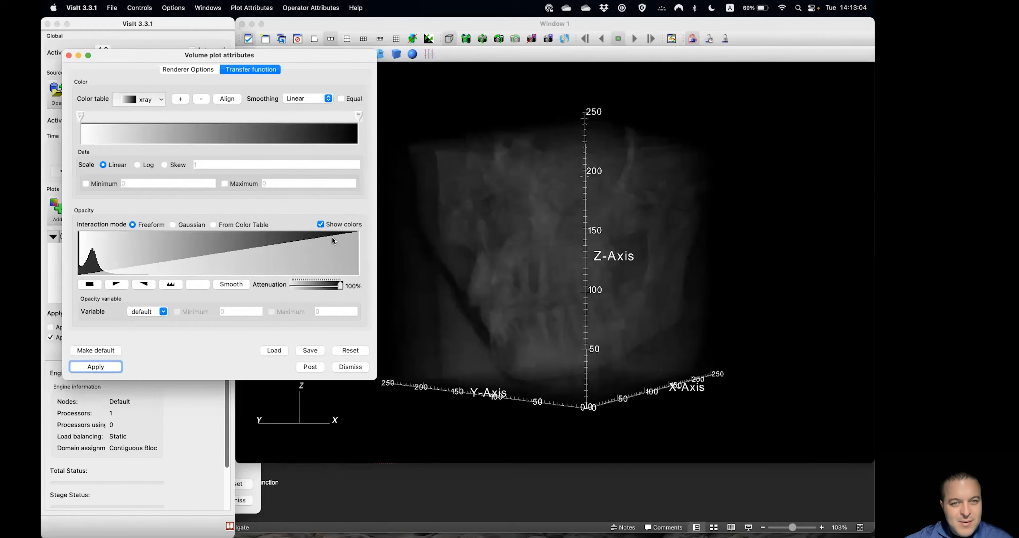
left_click(197, 284)
left_click(91, 284)
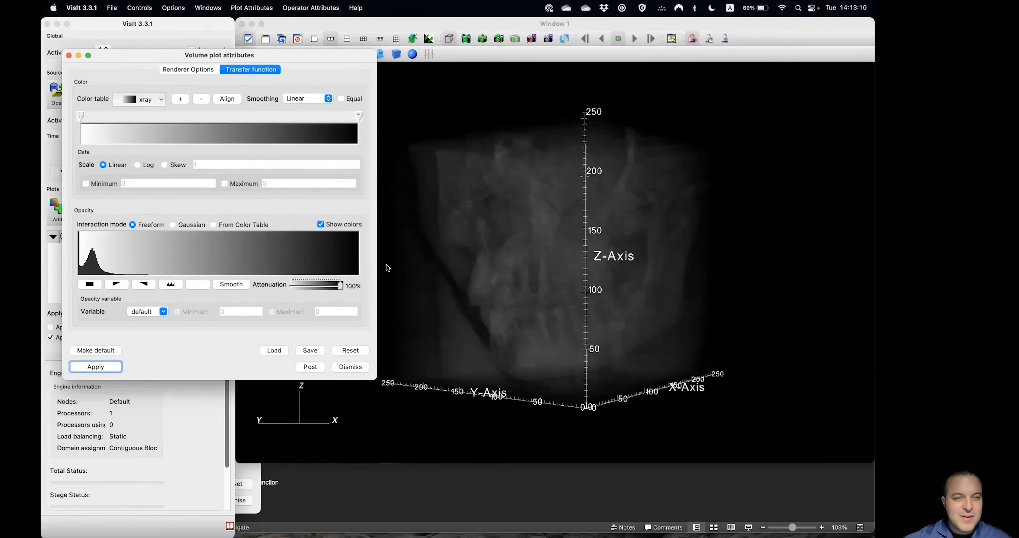
left_click(109, 365)
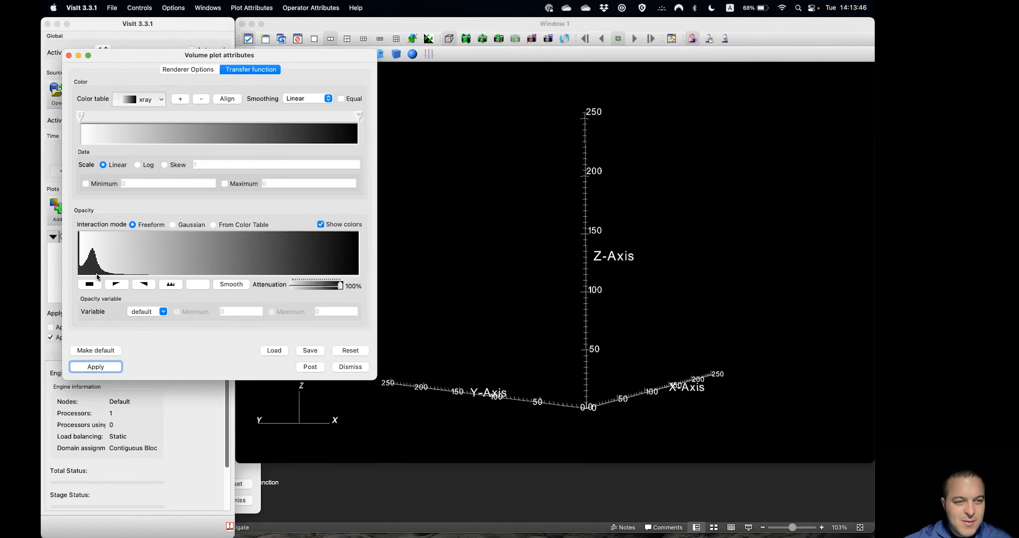
Step: Draw a freeform opacity curve rising gradually past the histogram peak to full at the high data values, and apply it
mouse_move(100, 276)
left_mouse_down()
mouse_move(147, 259)
mouse_move(279, 253)
mouse_move(304, 227)
mouse_move(365, 218)
left_mouse_up()
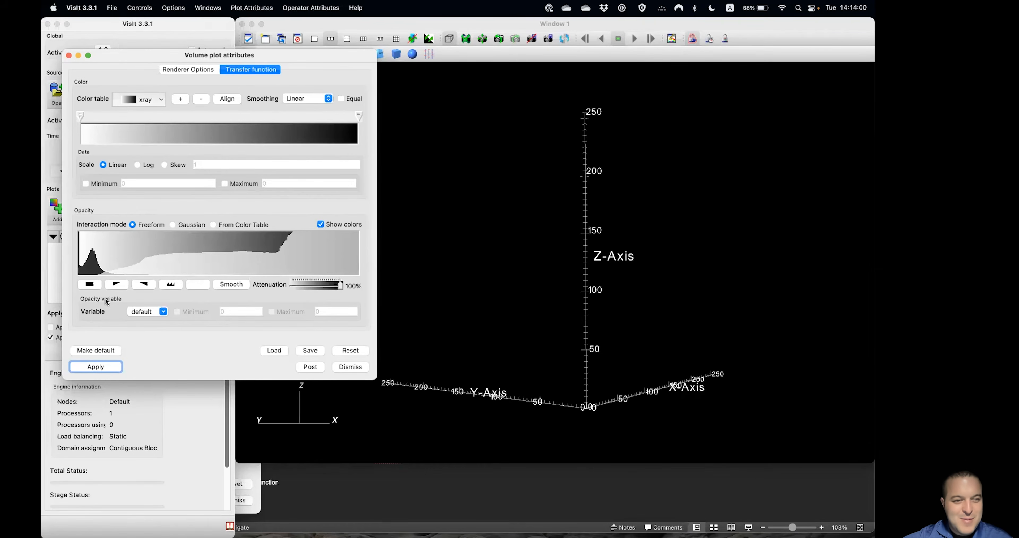
left_click(101, 367)
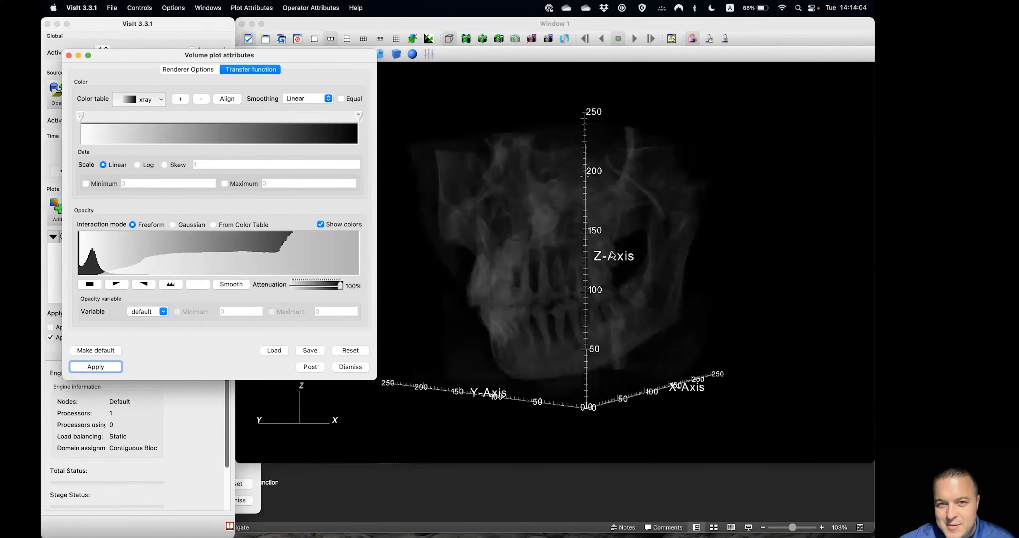
scroll(456, 256, "up", 2)
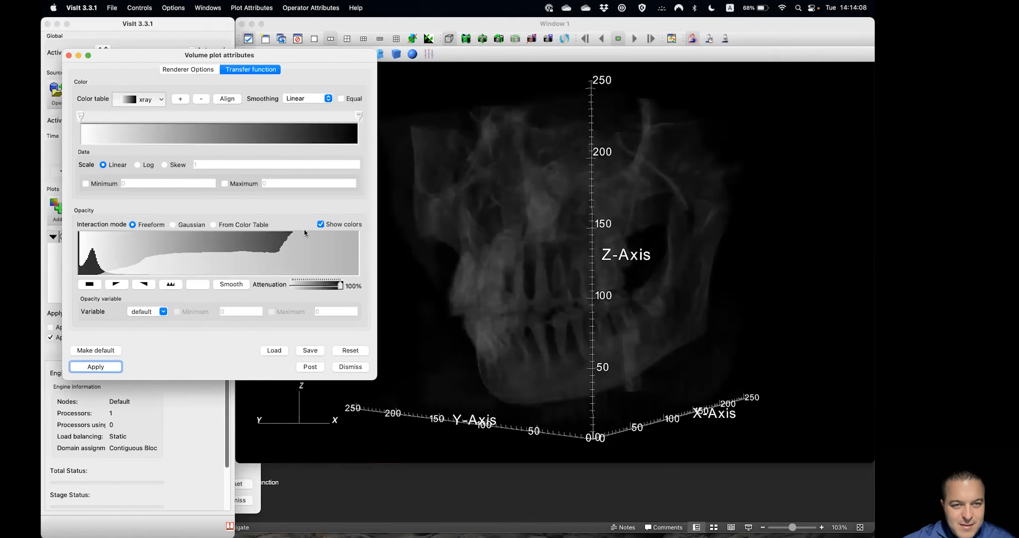
Step: Redraw the opacity curve to reach full shortly after the histogram peak, apply it and rotate the skull to inspect the result
left_click_drag(316, 253, 271, 233)
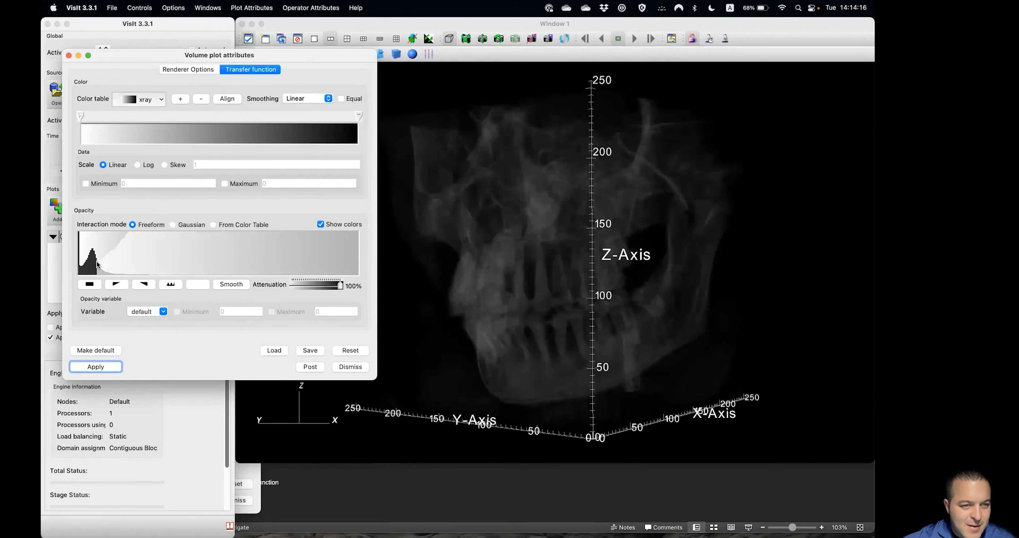
left_click_drag(96, 262, 89, 266)
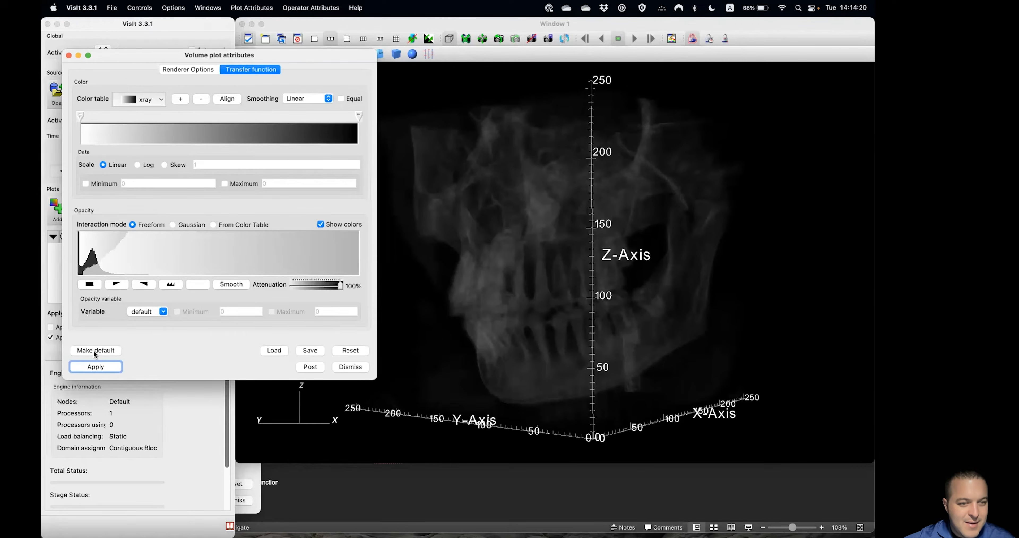
left_click(96, 367)
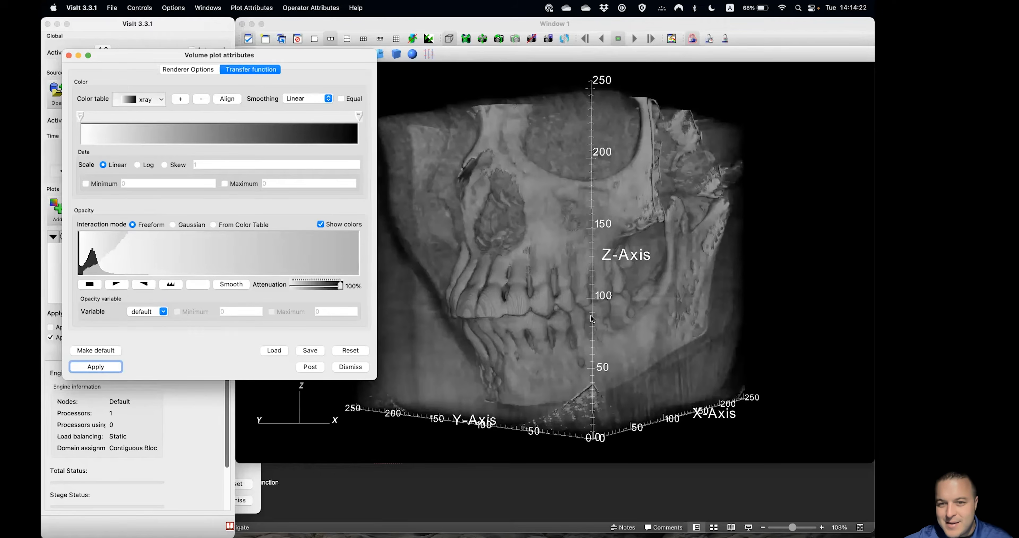
left_click(600, 301)
left_click_drag(599, 301, 457, 313)
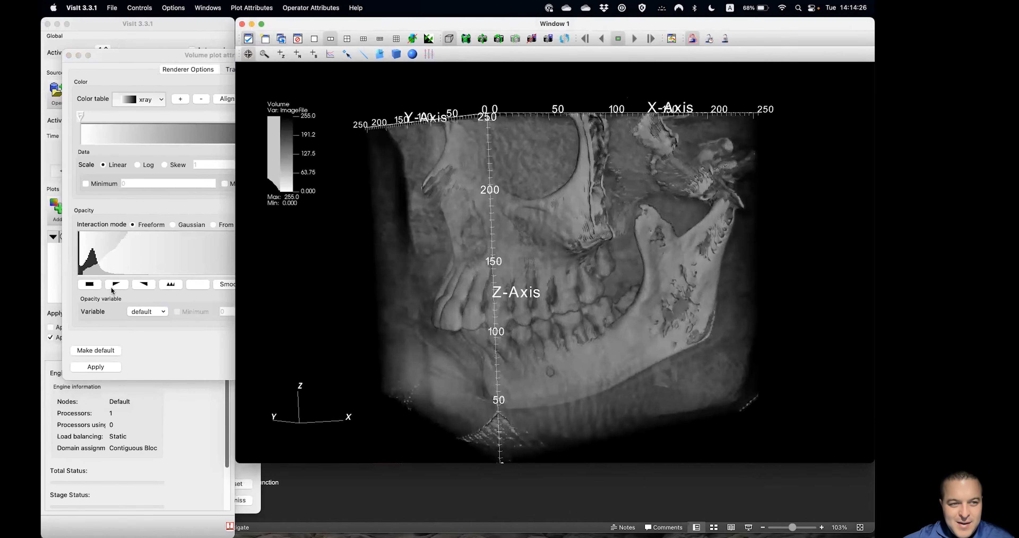
Step: Lower the opacity curve to near zero beneath the histogram peak and apply it
left_click(84, 276)
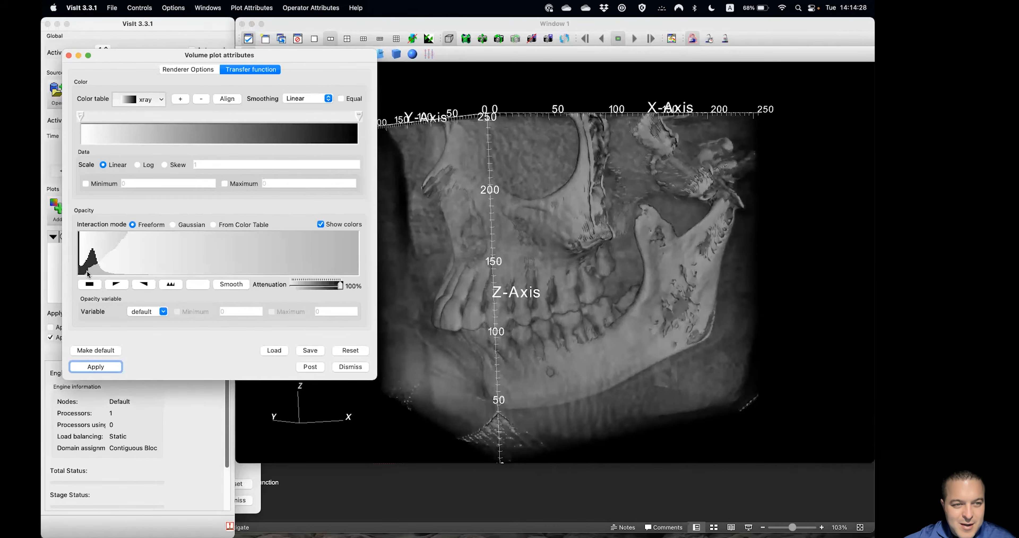
left_click_drag(87, 270, 97, 270)
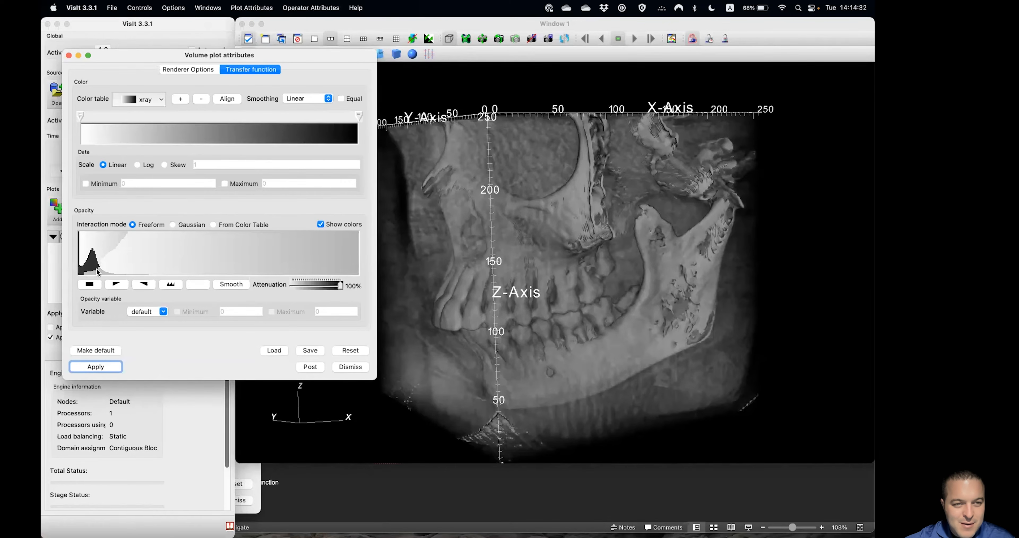
left_click(104, 365)
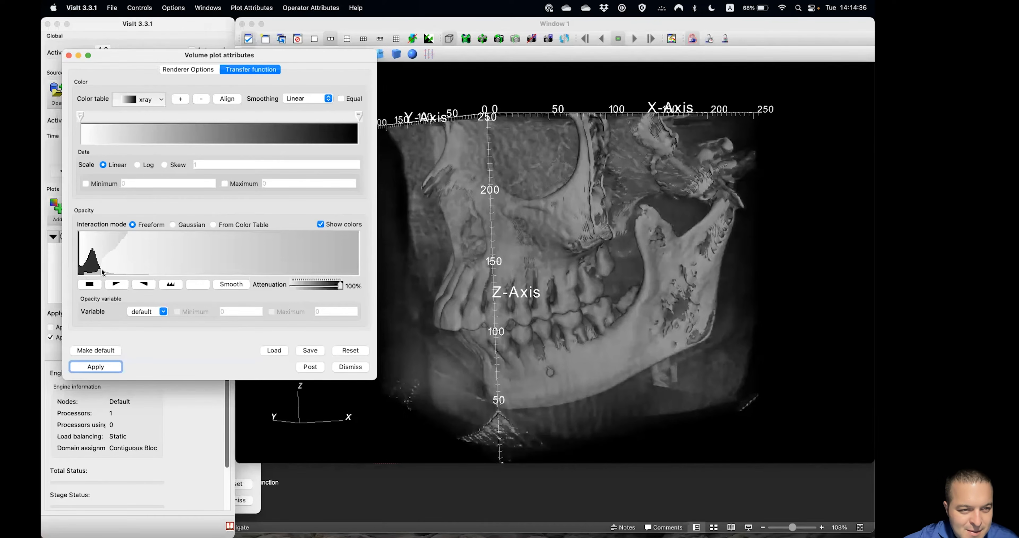
Step: Try a very steep rise to full opacity directly after the histogram peak and apply it
left_click_drag(102, 269, 107, 266)
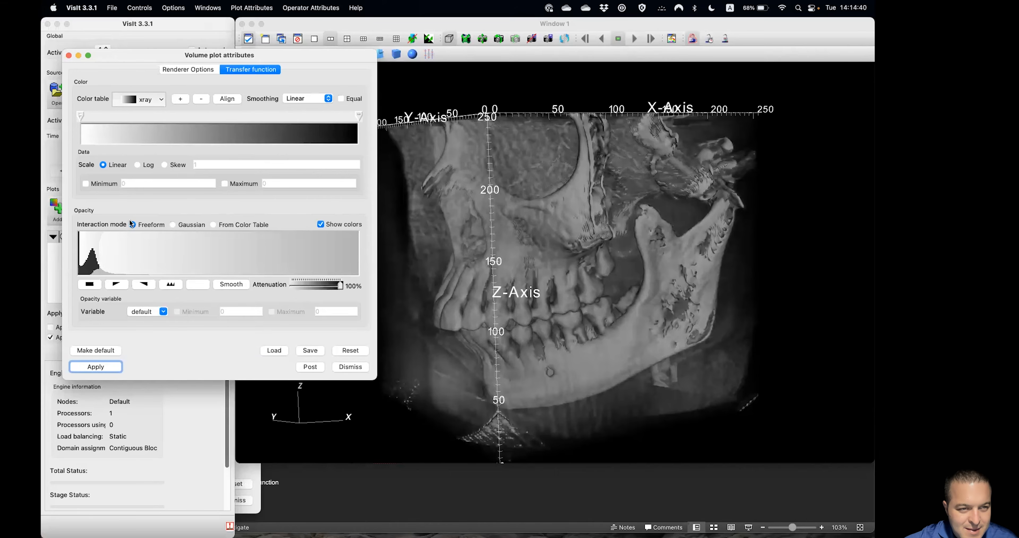
left_click(107, 367)
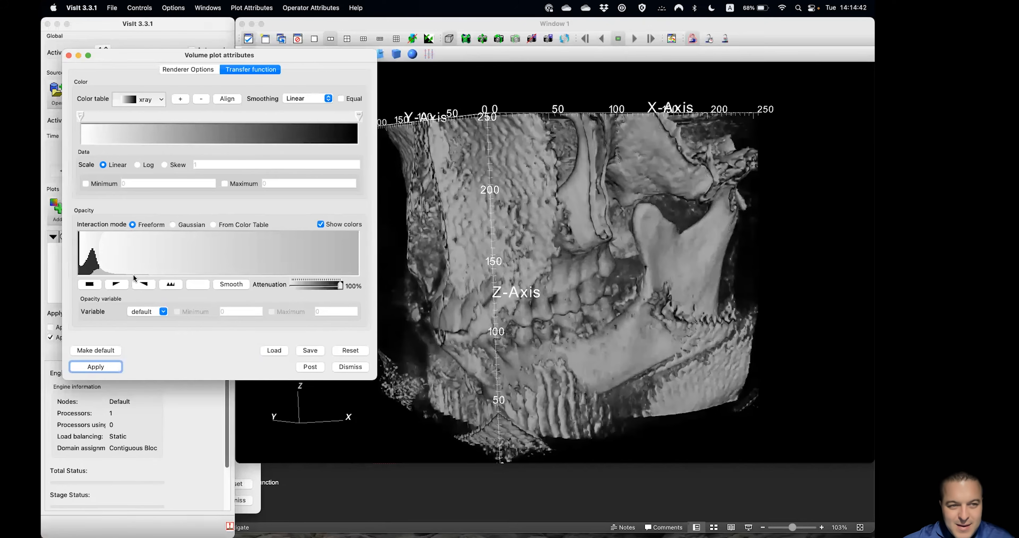
Step: Redraw the opacity curve as a gradual rise after the histogram peak, apply it and rotate the skull to inspect the rendering
left_click_drag(101, 263, 122, 261)
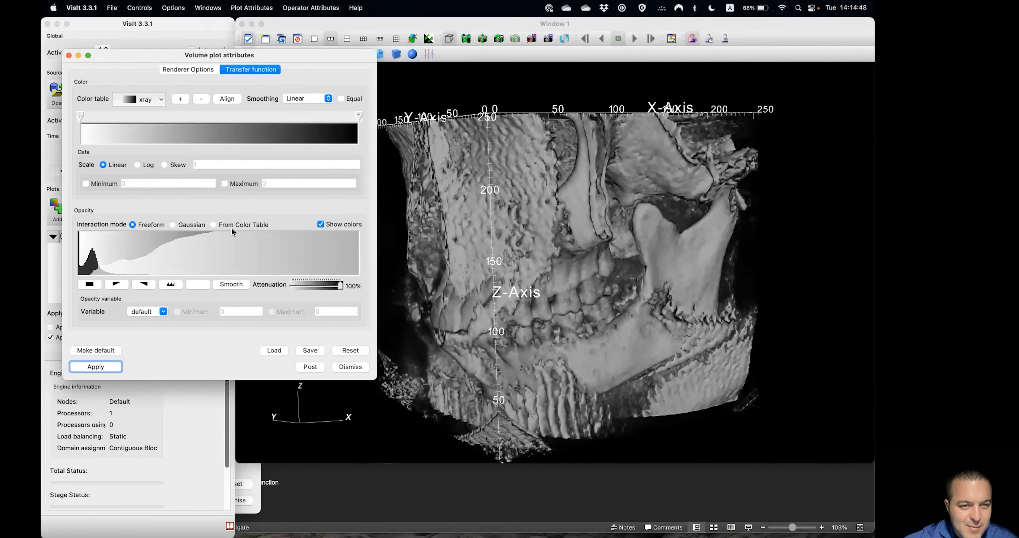
left_click(111, 366)
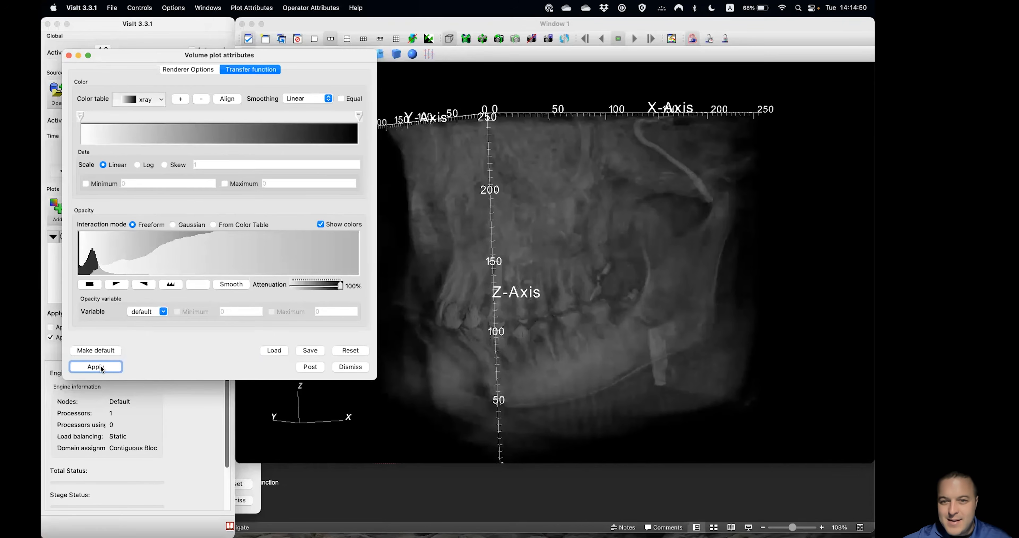
left_click_drag(640, 258, 752, 281)
Step: Keep opacity low through the histogram peak with an abrupt jump to full shortly after it, apply it and rotate the skull
mouse_move(129, 257)
left_mouse_down()
mouse_move(148, 225)
mouse_move(116, 223)
left_mouse_up()
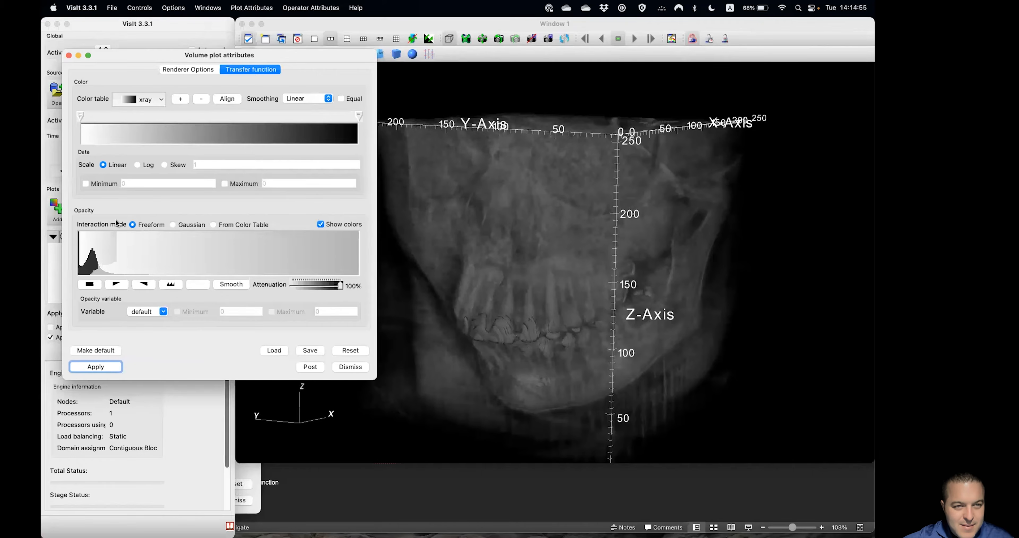
left_click(103, 367)
left_click_drag(563, 334, 566, 288)
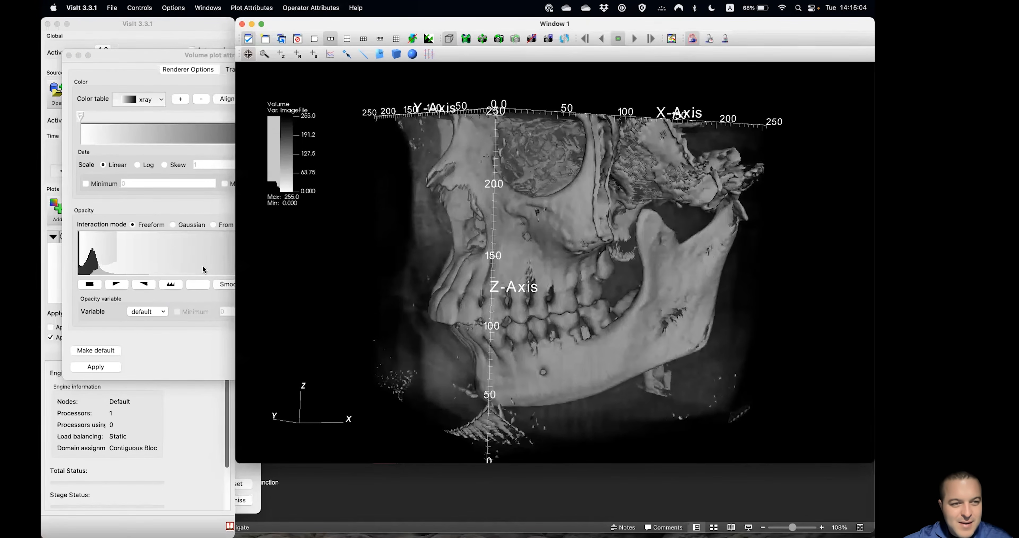
Step: Change the Volume plot's color table to hot_desaturated, apply it and rotate the skull to inspect the colors
left_click(142, 99)
left_click(142, 100)
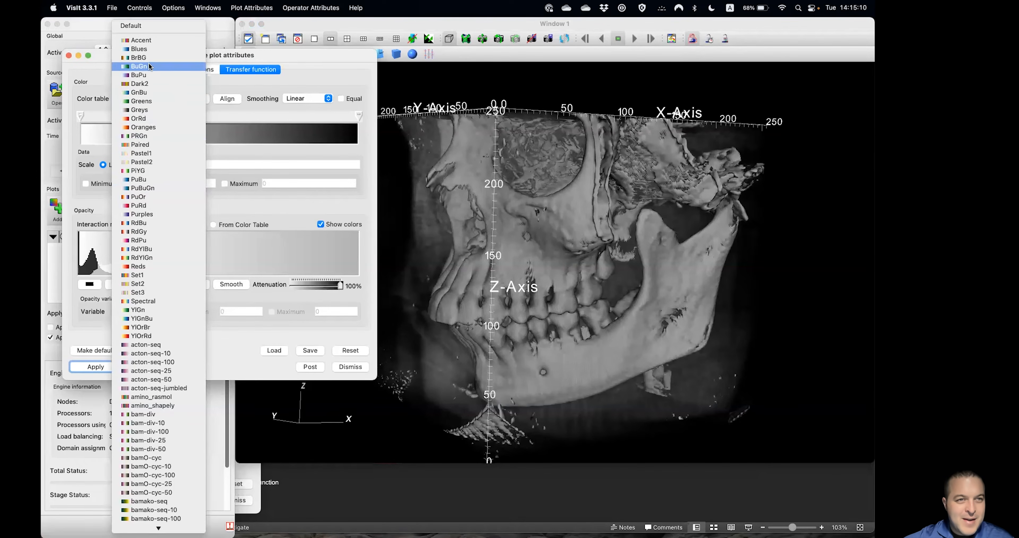
scroll(147, 119, "down", 10)
scroll(145, 218, "down", 10)
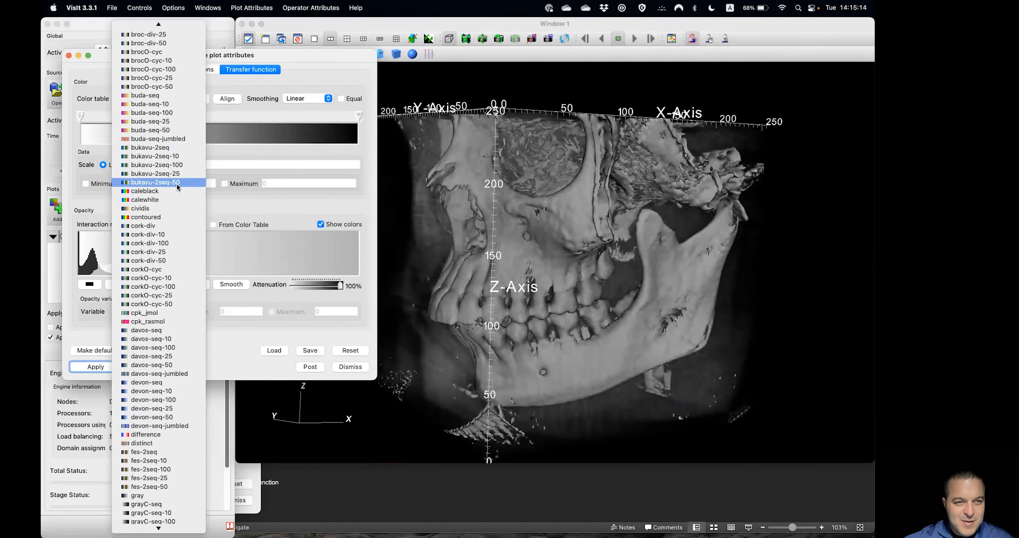
scroll(152, 214, "down", 5)
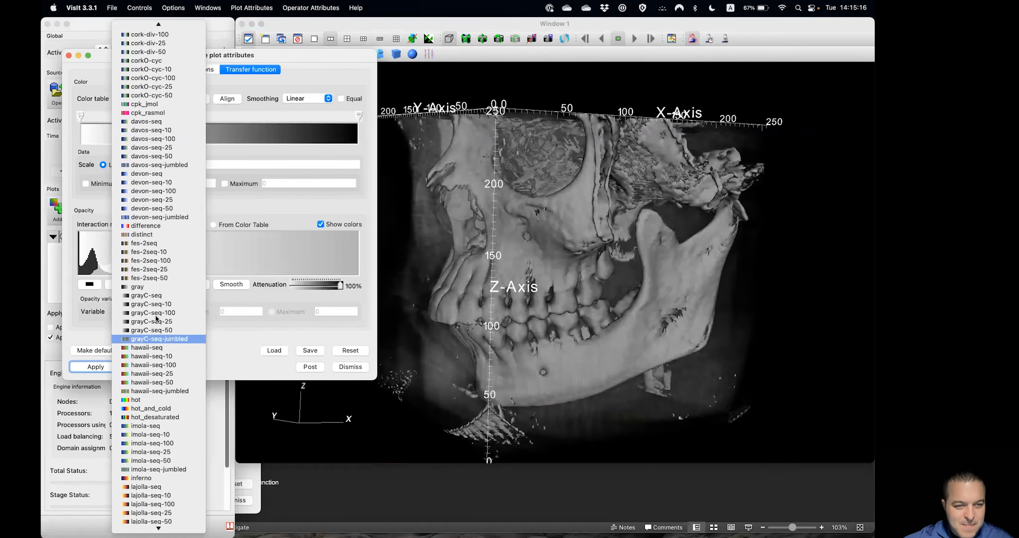
left_click(155, 486)
left_click(96, 367)
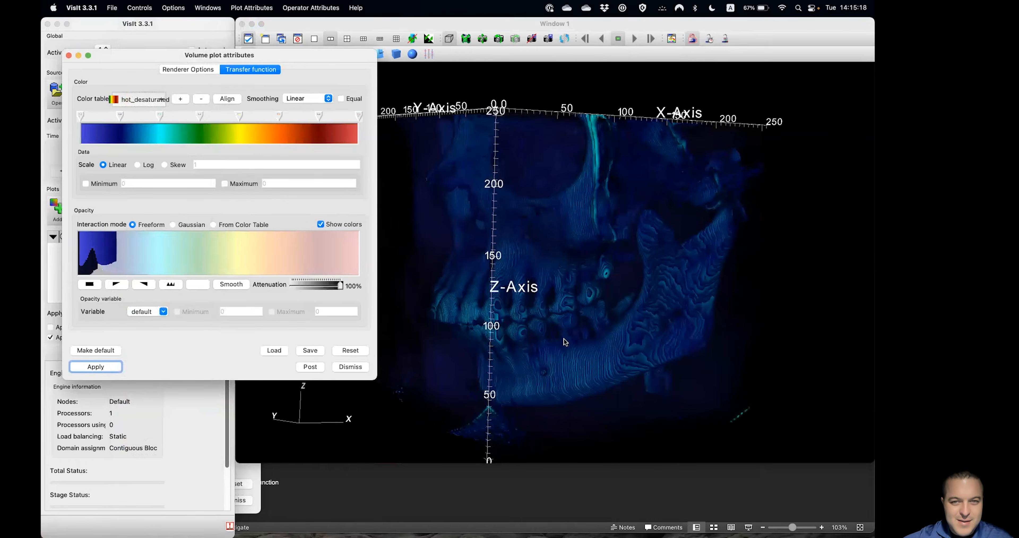
left_click(593, 269)
left_click_drag(652, 259, 554, 289)
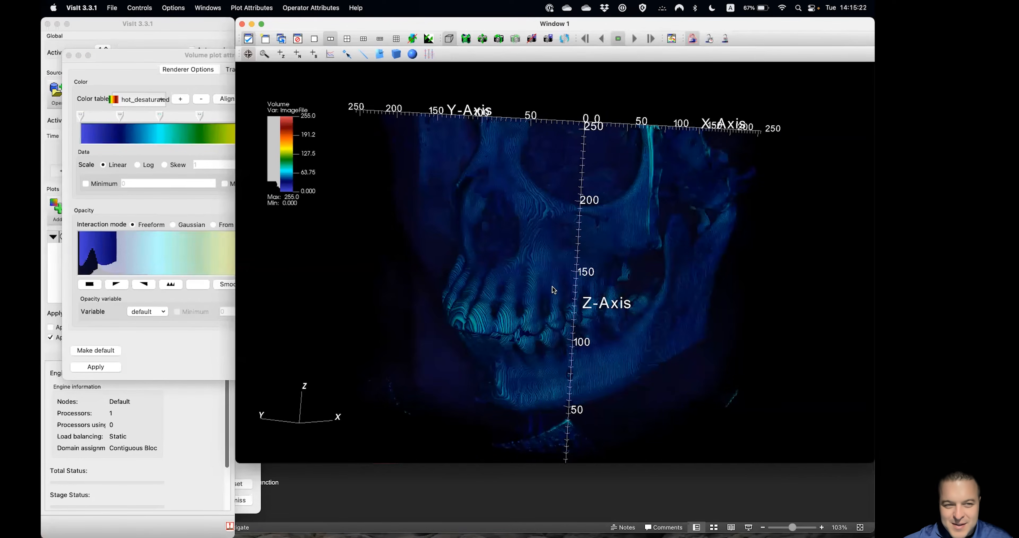
Step: Lower the Volume plot's opacity attenuation to 46% and apply it
left_click(168, 321)
left_click_drag(339, 285, 314, 285)
left_click(112, 371)
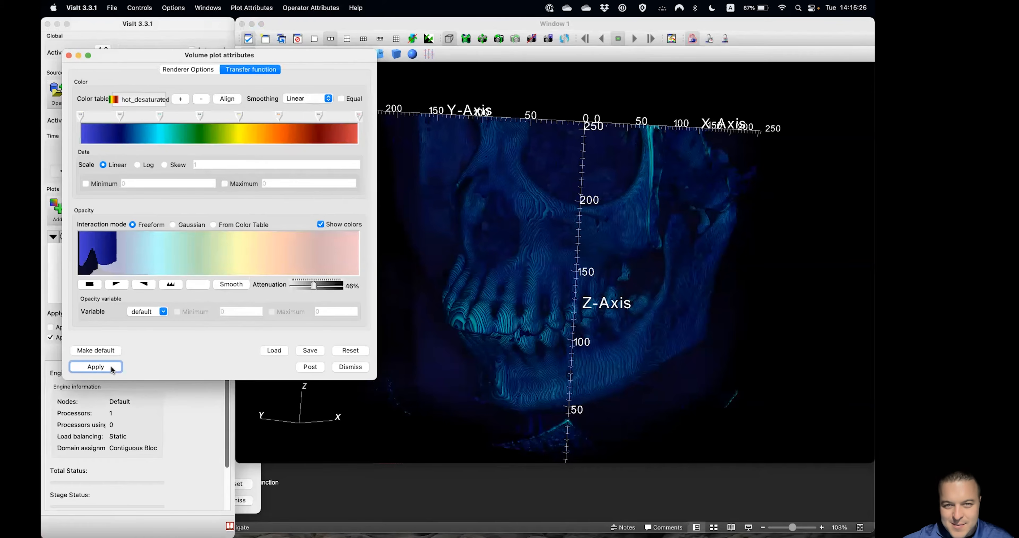
Step: Set the opacity attenuation to 70%, apply it and rotate the skull to face the front
left_click(319, 287)
left_click_drag(319, 287, 326, 287)
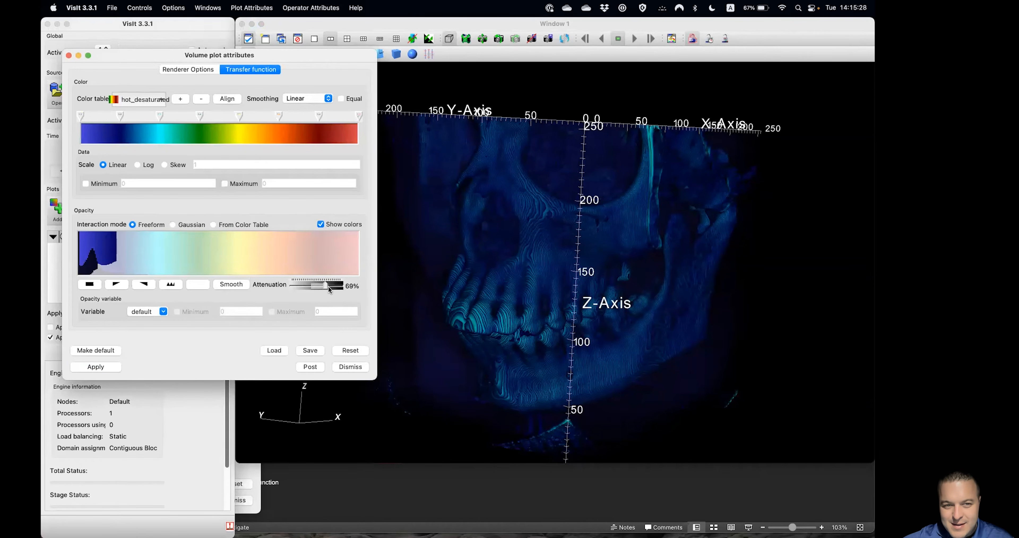
left_click(113, 368)
left_click_drag(555, 283, 472, 303)
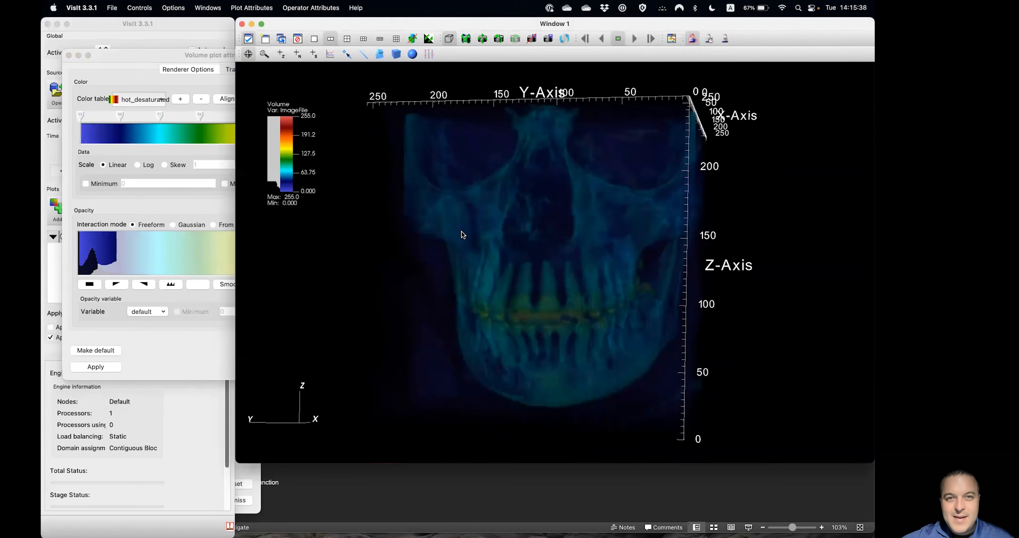
Step: Close the Volume plot attributes and delete the Volume plot
left_click(122, 61)
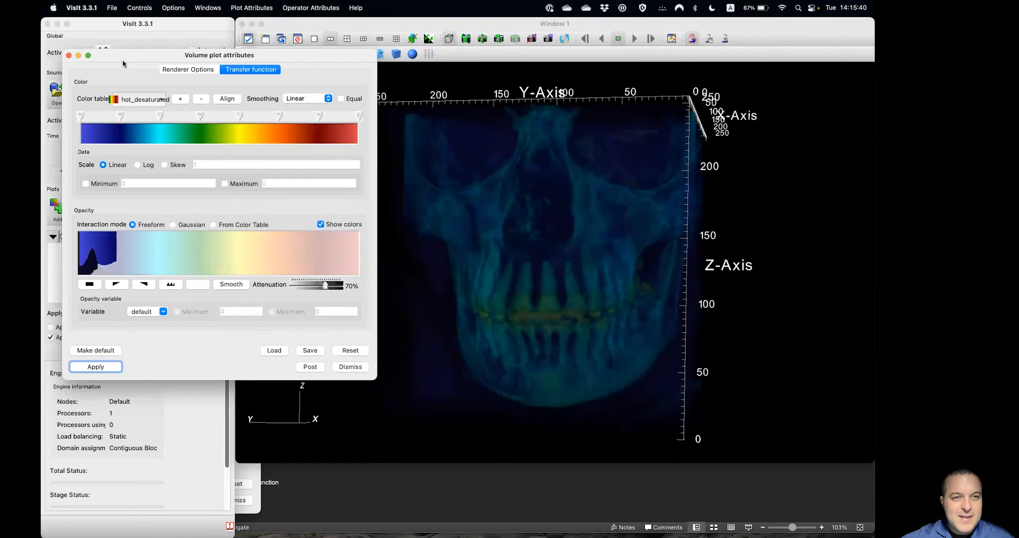
left_click(69, 56)
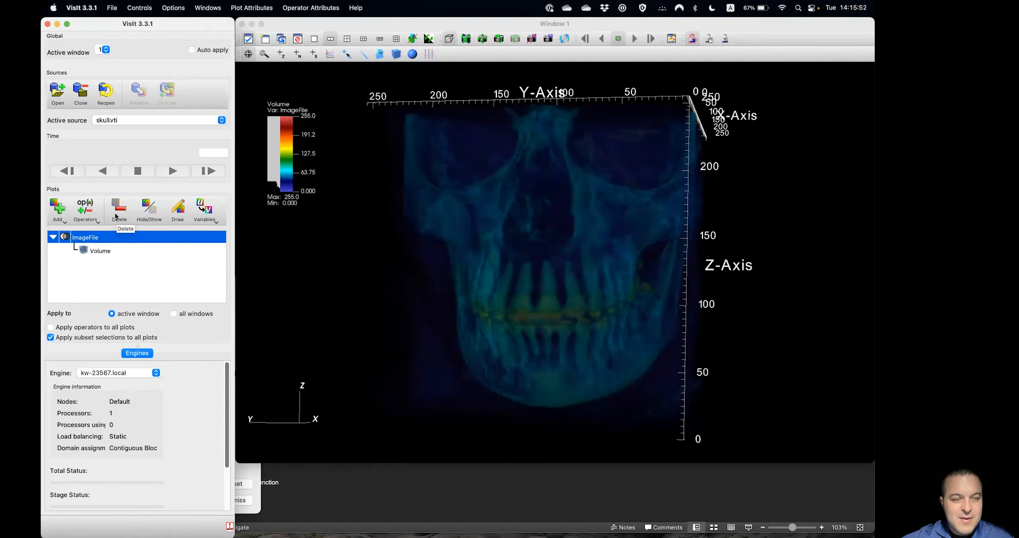
left_click(56, 217)
left_click(111, 213)
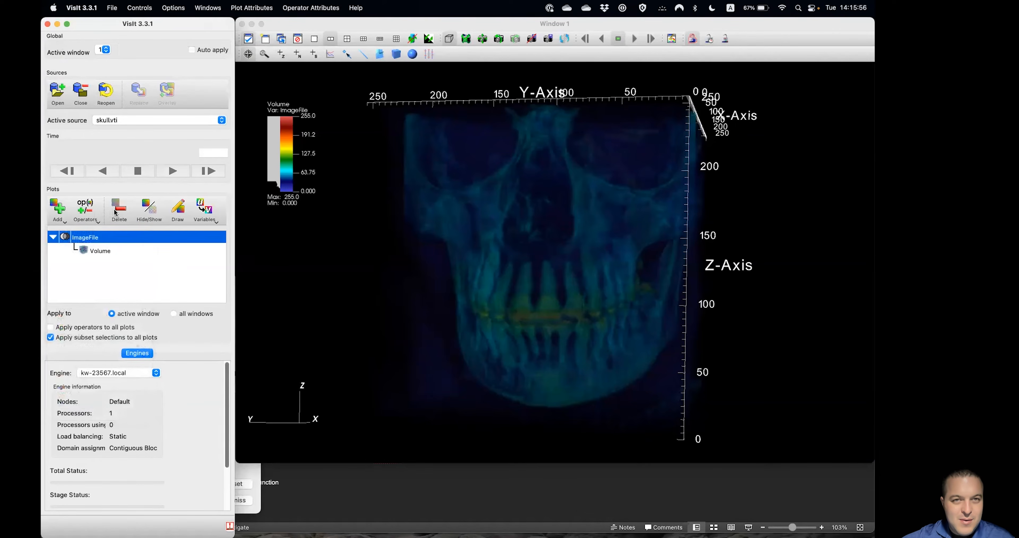
left_click(114, 212)
Step: Add a Pseudocolor plot of the ImageFile variable and expand its entry in the plot list
left_click(57, 215)
mouse_move(79, 279)
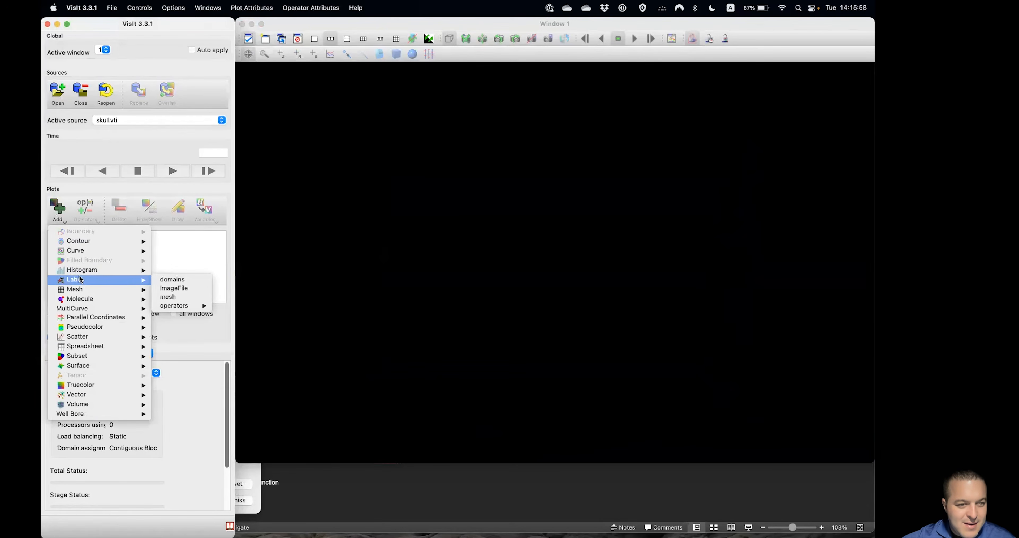
mouse_move(99, 308)
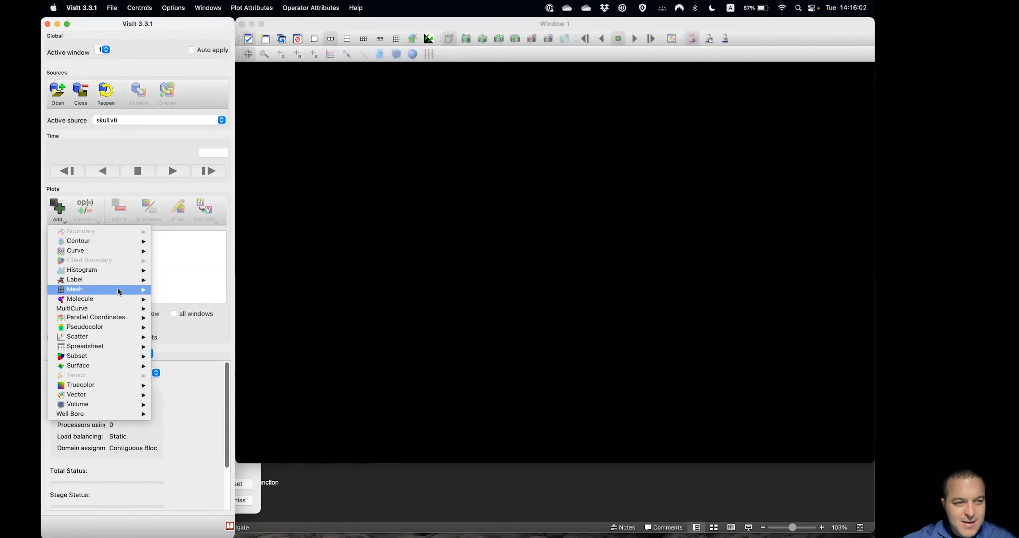
mouse_move(121, 348)
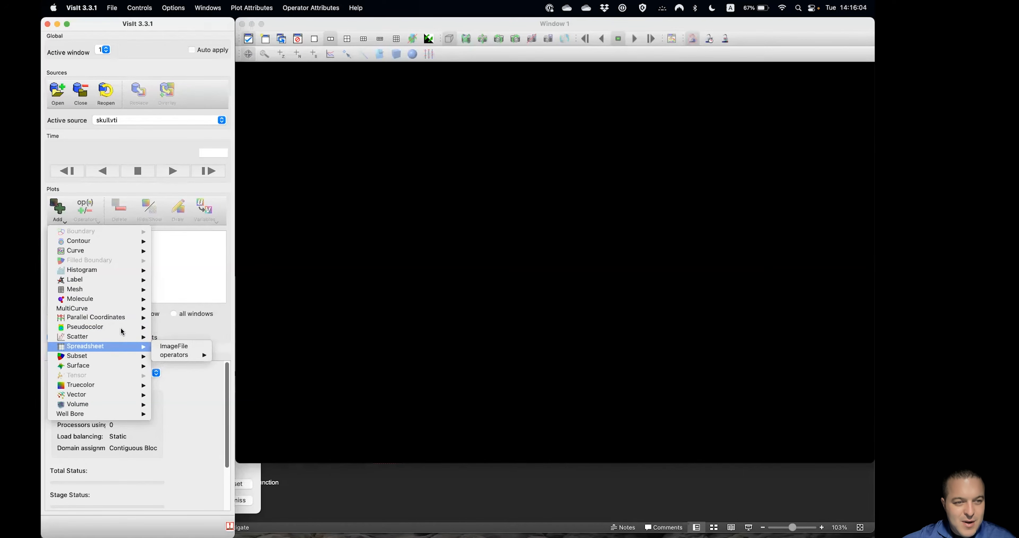
mouse_move(107, 330)
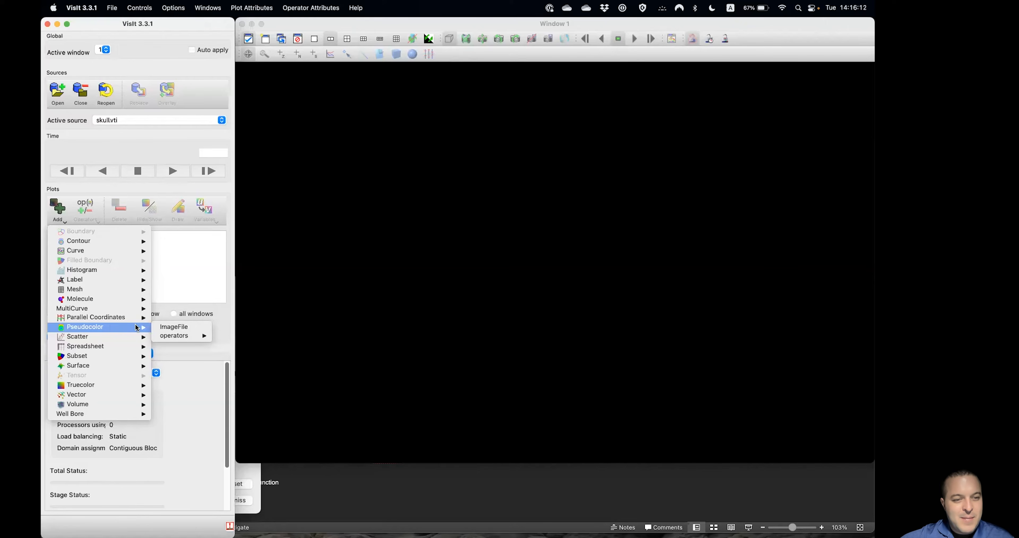
left_click(174, 326)
left_click(52, 237)
Step: Add an Isovolume operator to the Pseudocolor plot and open its attributes
left_click(85, 212)
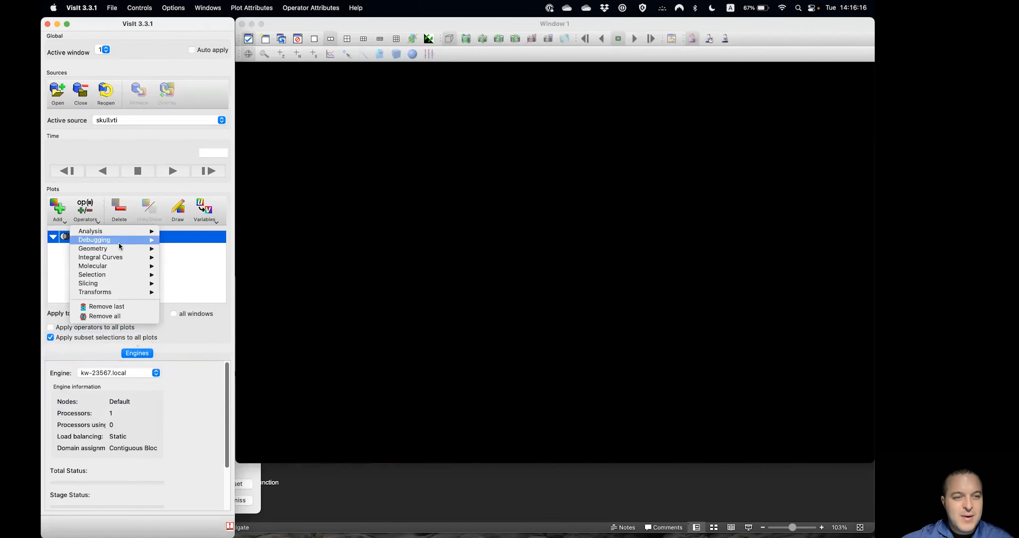
mouse_move(135, 279)
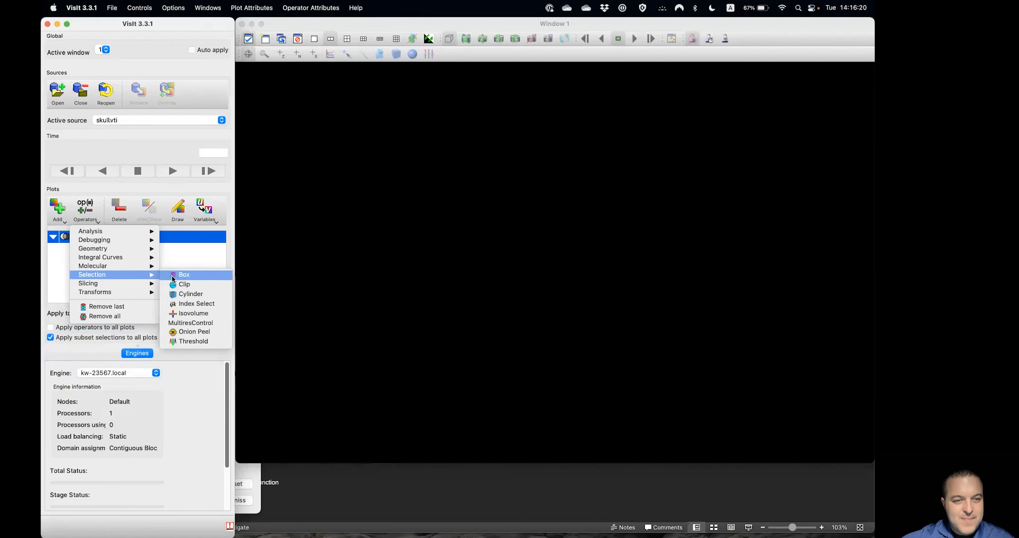
left_click(202, 313)
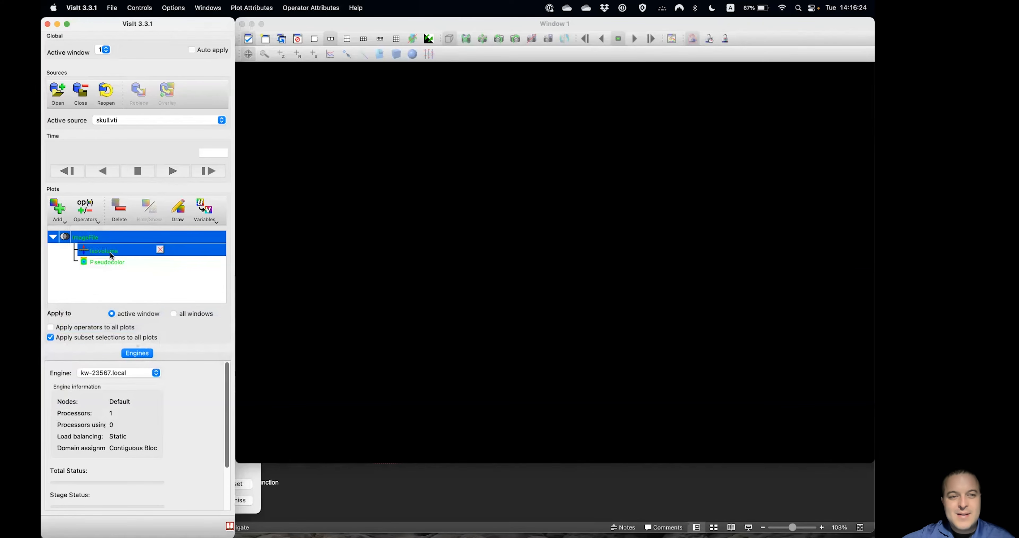
double_click(110, 250)
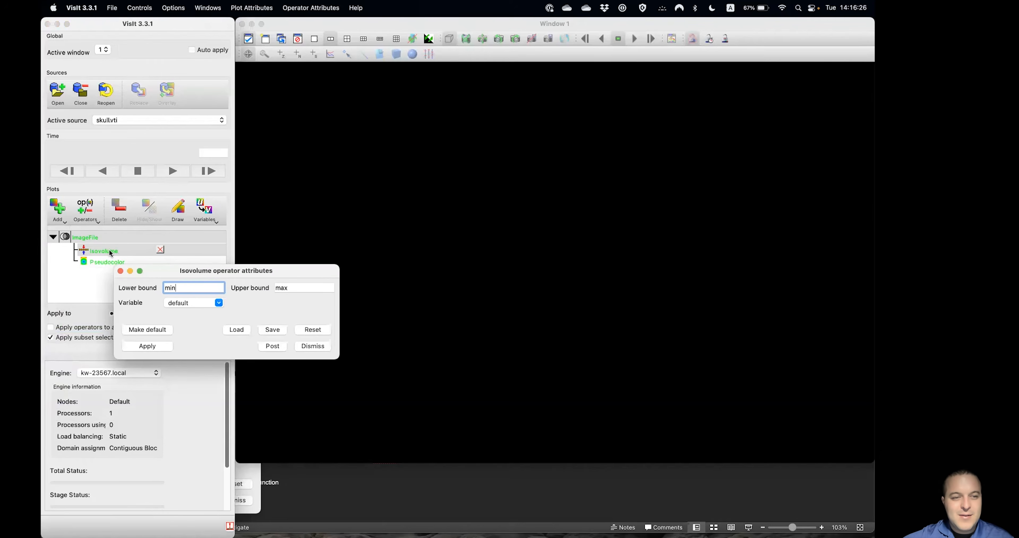
left_click_drag(183, 272, 142, 288)
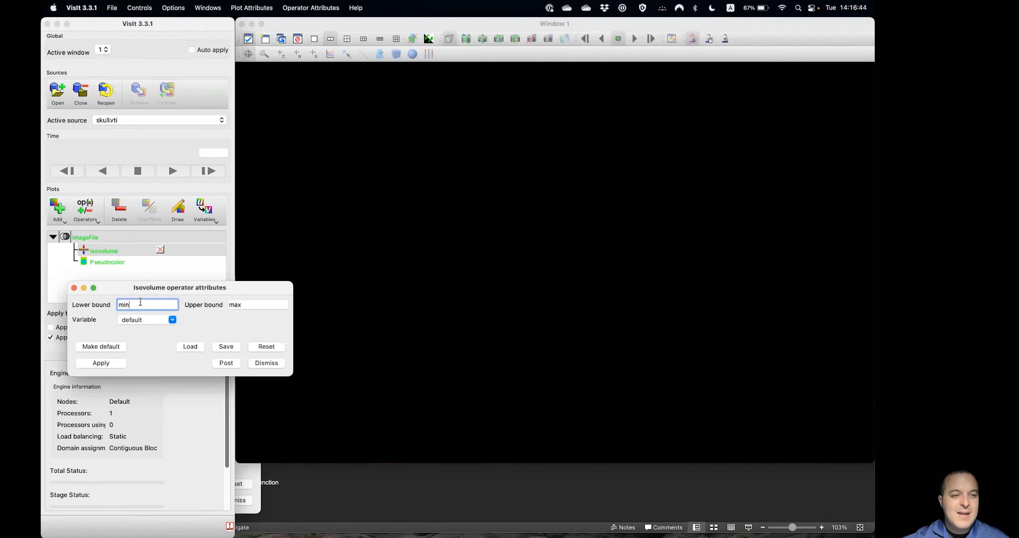
Step: Set the Isovolume lower bound to 55 and upper bound to 70, and apply the attributes
left_click_drag(140, 301, 81, 304)
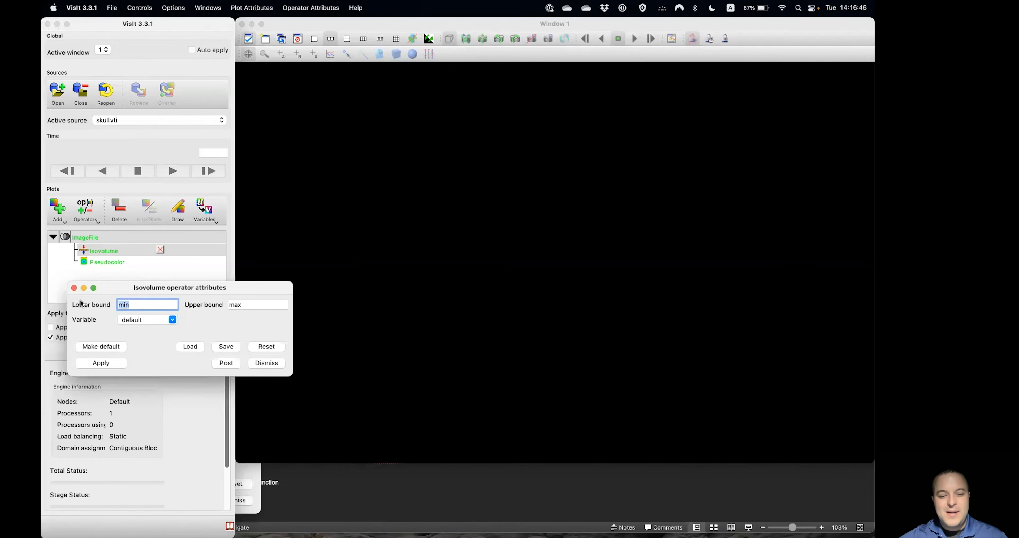
type("55")
left_click_drag(257, 305, 209, 304)
type("70")
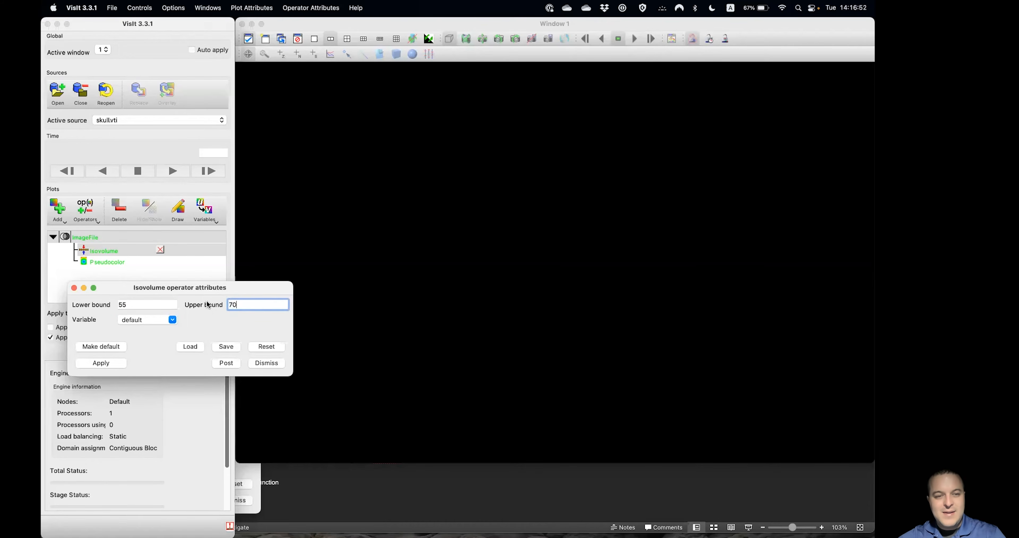
left_click(101, 362)
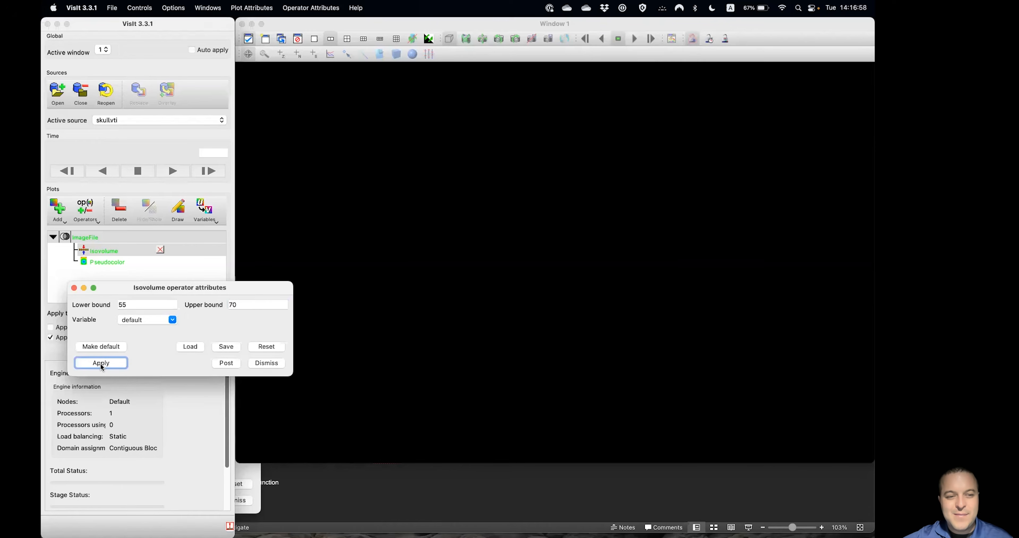
left_click_drag(177, 289, 153, 309)
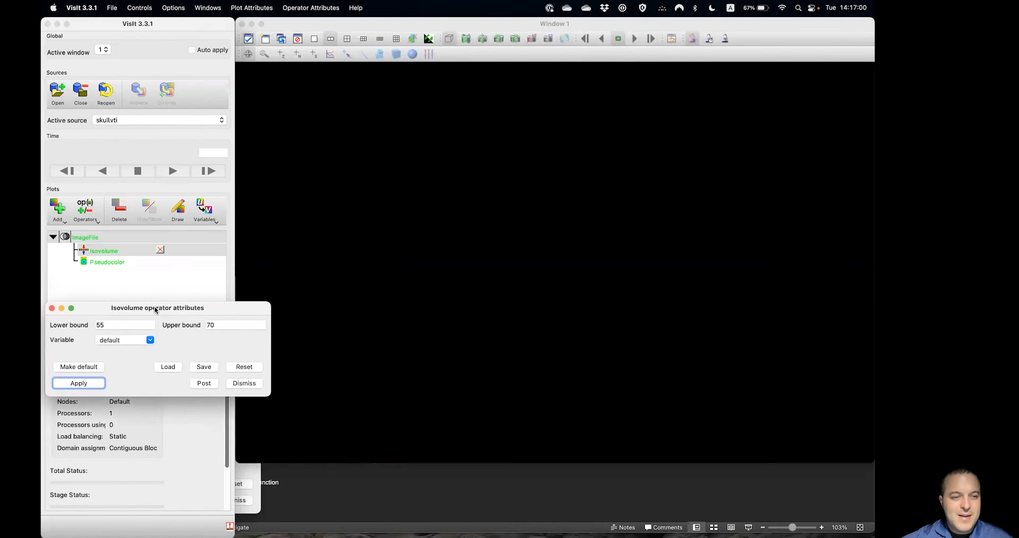
Step: Draw the isovolume of the skull and inspect the teeth and jaw up close from several angles
left_click(177, 213)
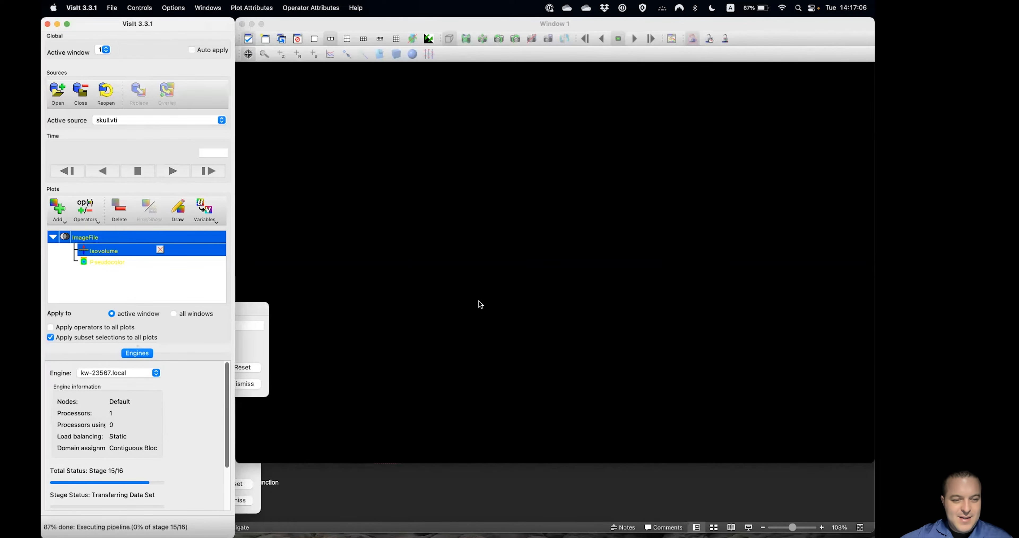
left_click_drag(605, 252, 453, 314)
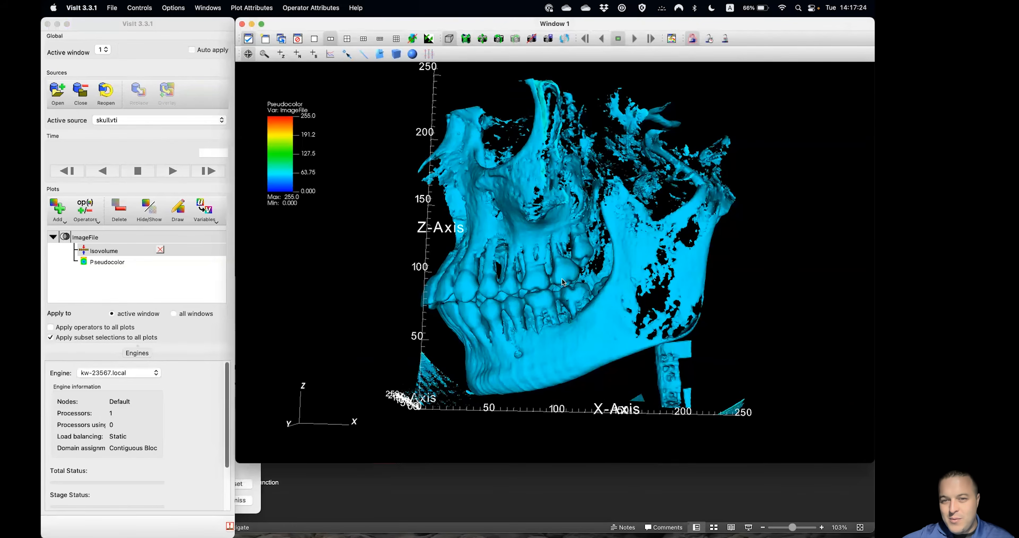
scroll(577, 284, "up", 3)
left_click_drag(578, 289, 407, 231)
scroll(549, 233, "up", 5)
scroll(551, 245, "up", 3)
scroll(576, 223, "down", 5)
left_click_drag(576, 226, 675, 241)
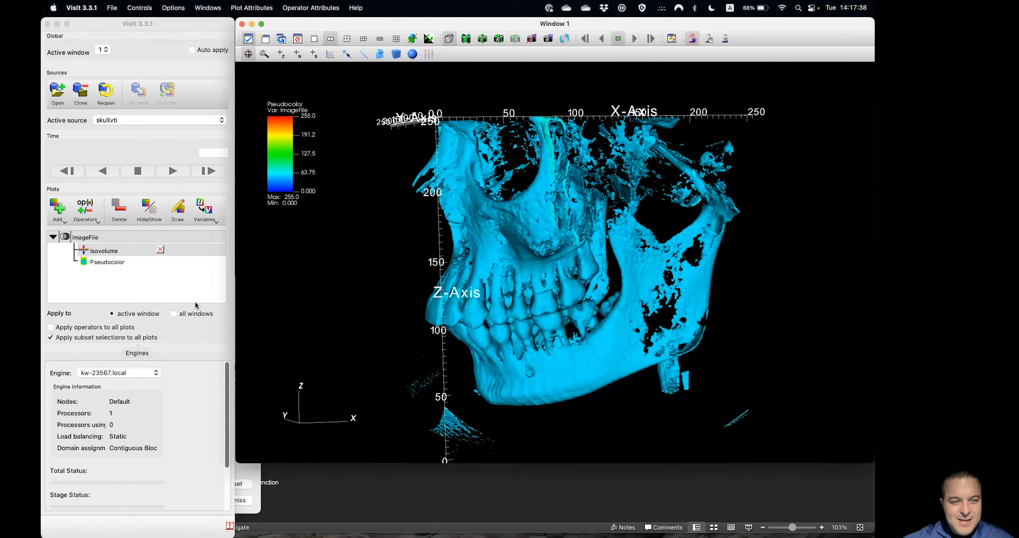
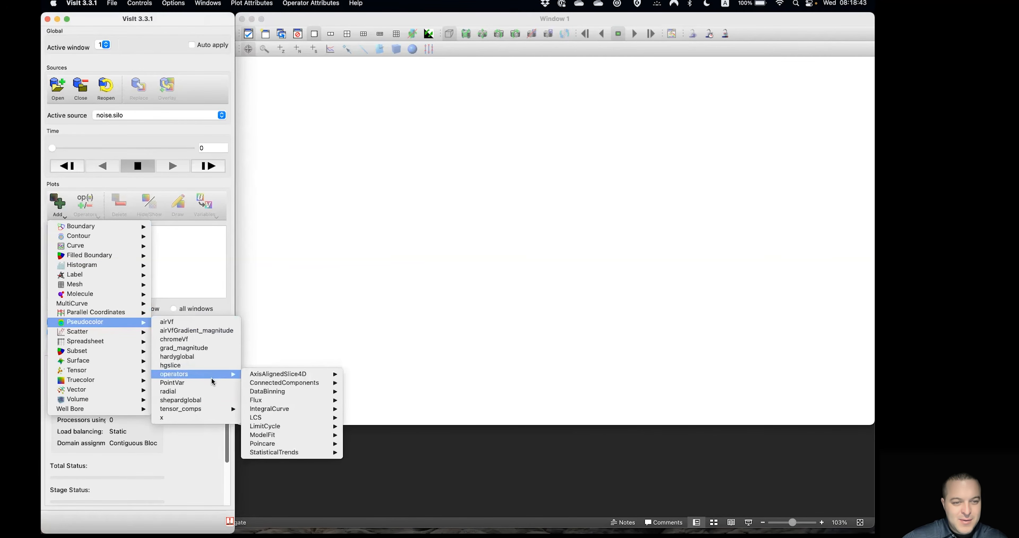
Step: Add and draw a Pseudocolor plot of noise.silo's radial variable, expand its plot entry and rotate the cube to show three faces
left_click(201, 391)
left_click(179, 205)
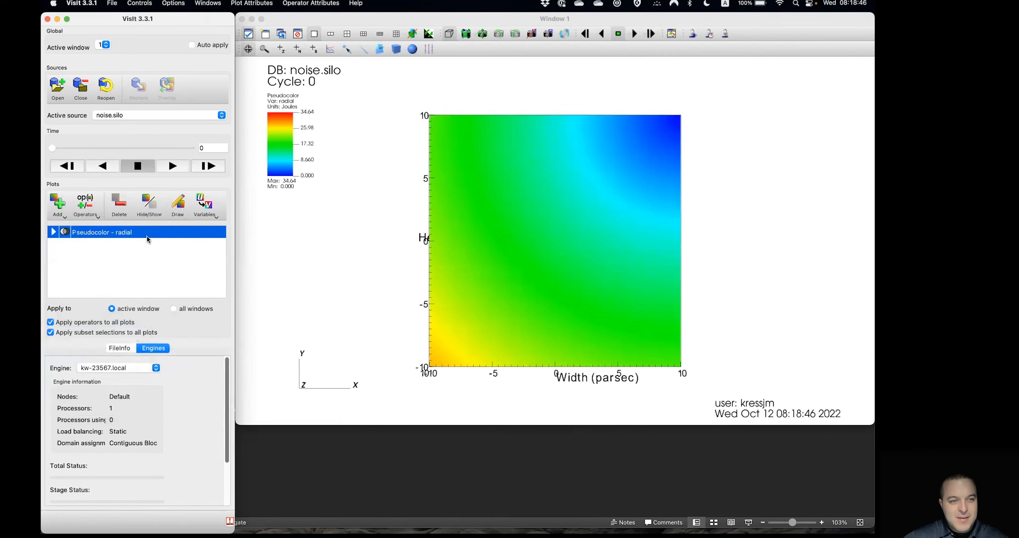
left_click(53, 231)
left_click_drag(494, 237, 567, 220)
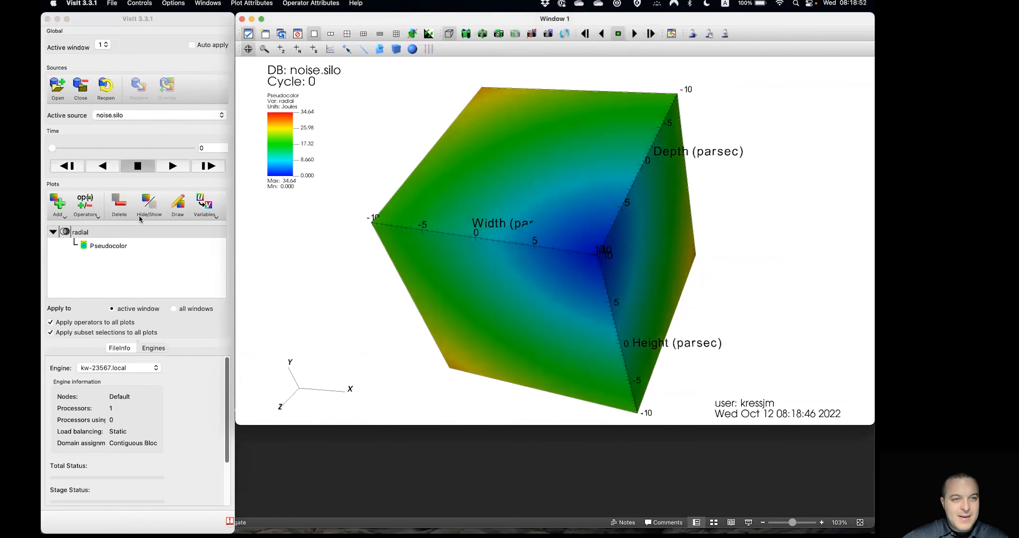
Step: Add an Isosurface operator to the radial Pseudocolor plot, draw it and rotate the nested surfaces to a new angle
left_click(92, 208)
mouse_move(117, 274)
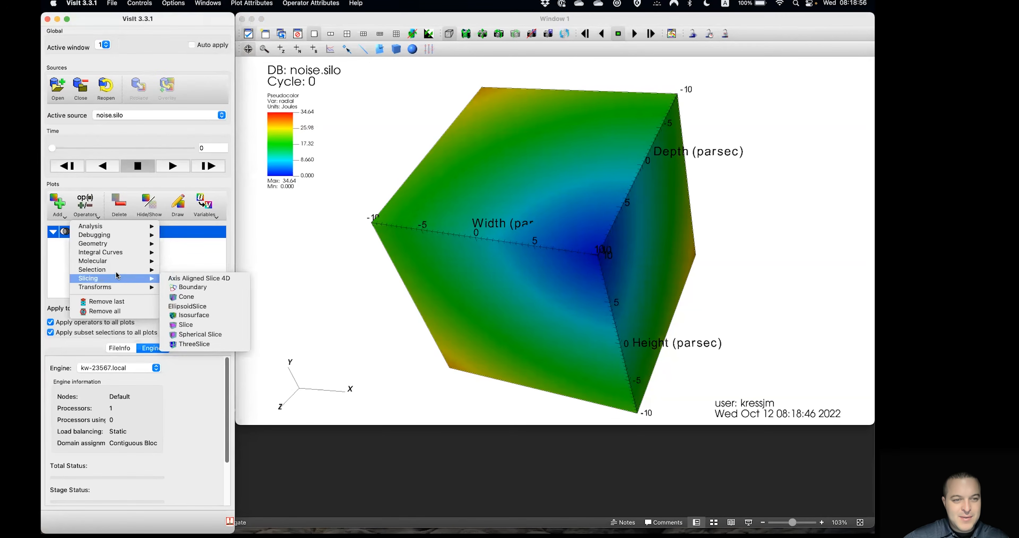
mouse_move(153, 272)
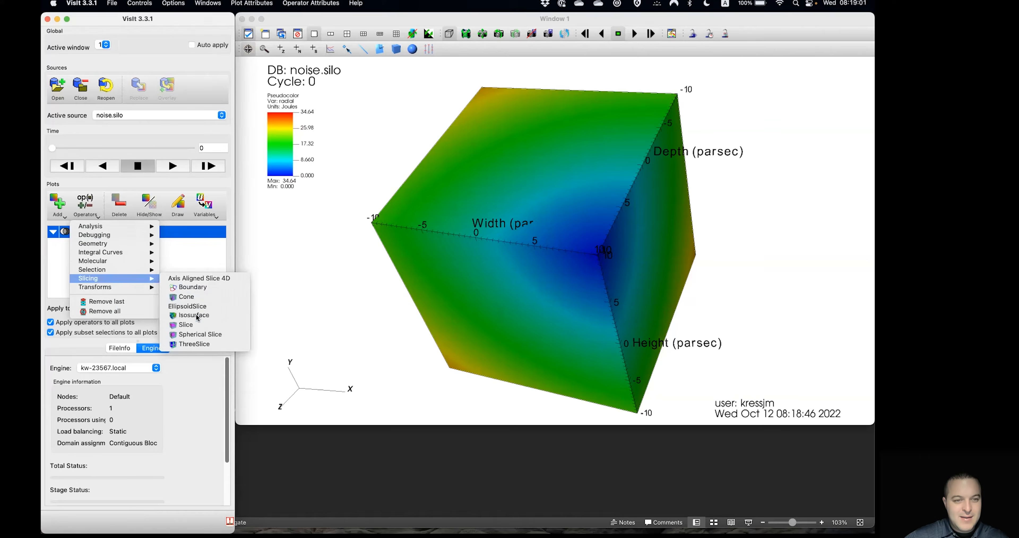
left_click(194, 315)
left_click(181, 207)
left_click_drag(607, 208, 686, 235)
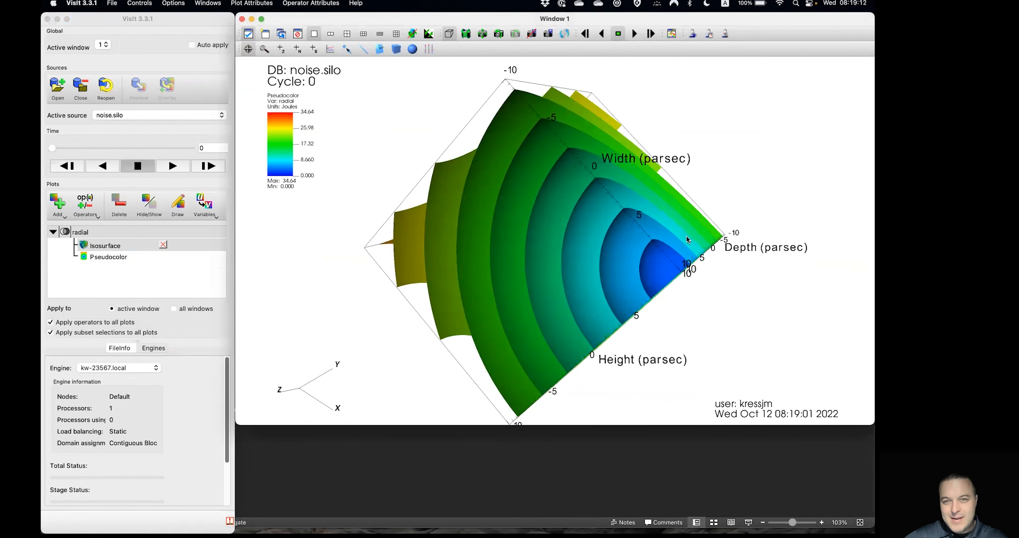
Step: Open the window save options and set the output directory to the Desktop folder
left_click(111, 3)
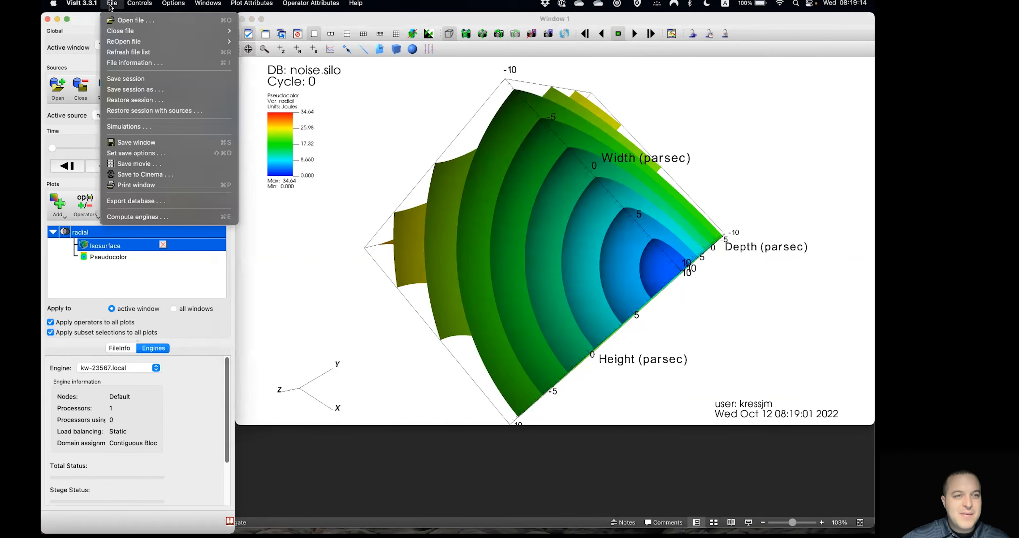
left_click(155, 154)
left_click(194, 155)
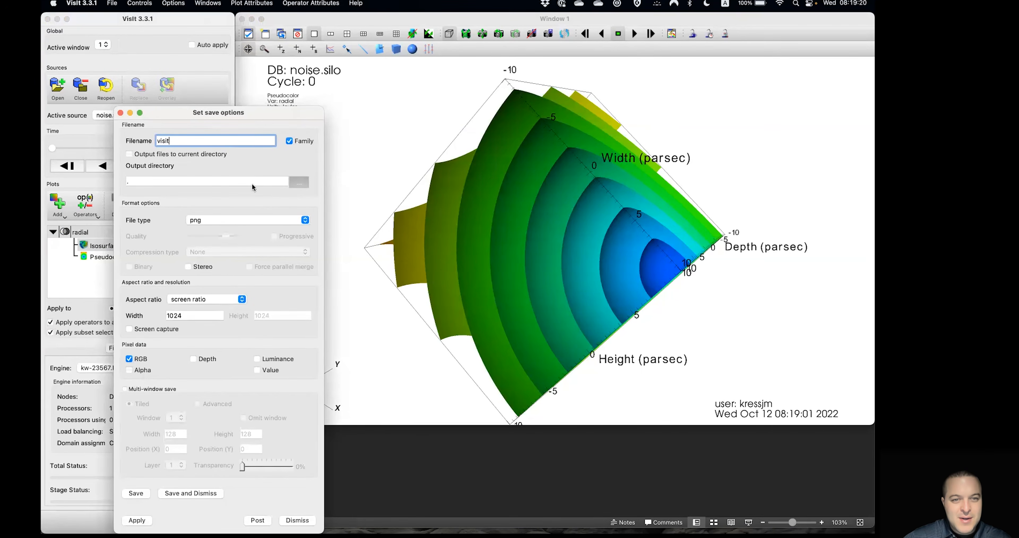
left_click(299, 183)
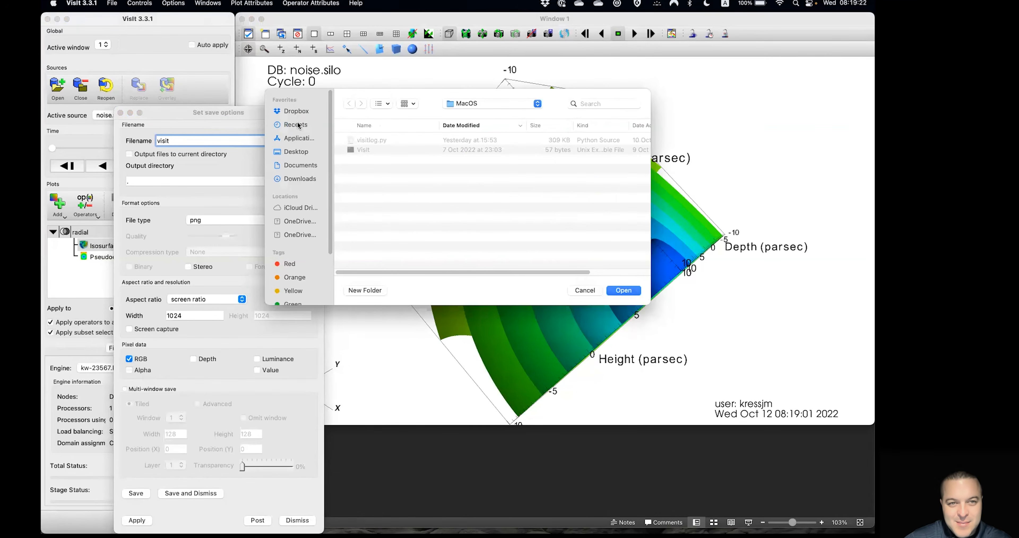
left_click(301, 152)
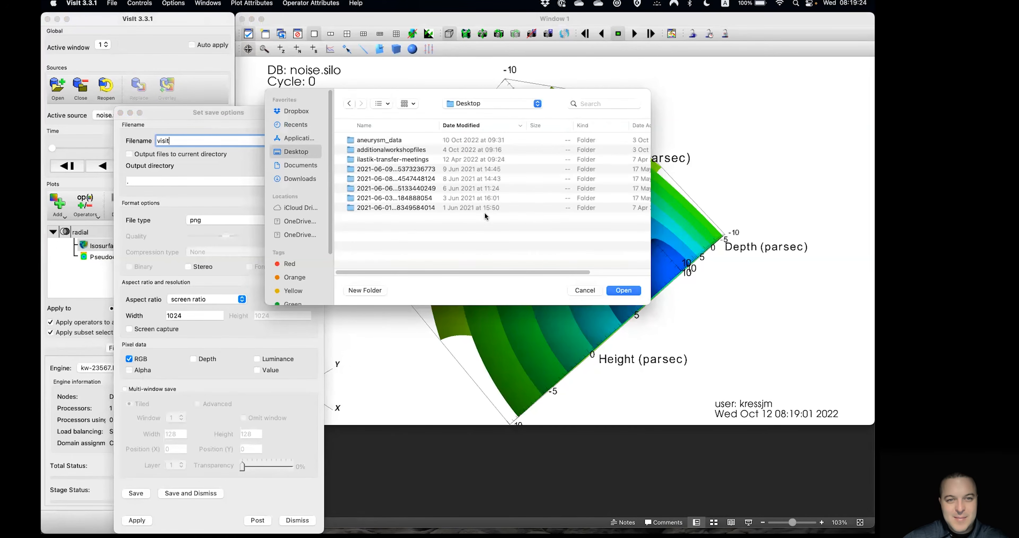
left_click(631, 290)
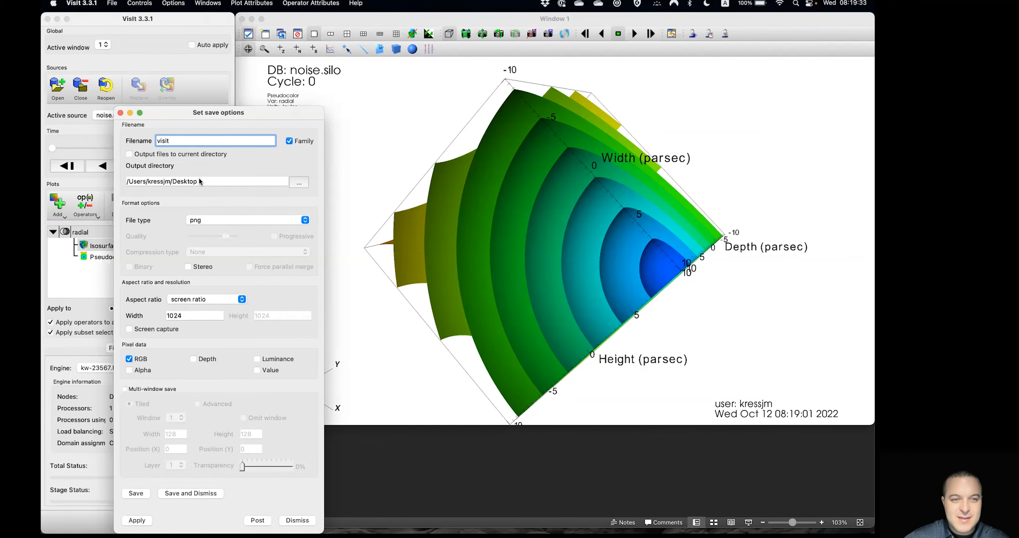
Step: Set the saved image width to 2048 with a 1:1 aspect ratio, apply the save options and dismiss them
left_click_drag(205, 313, 66, 313)
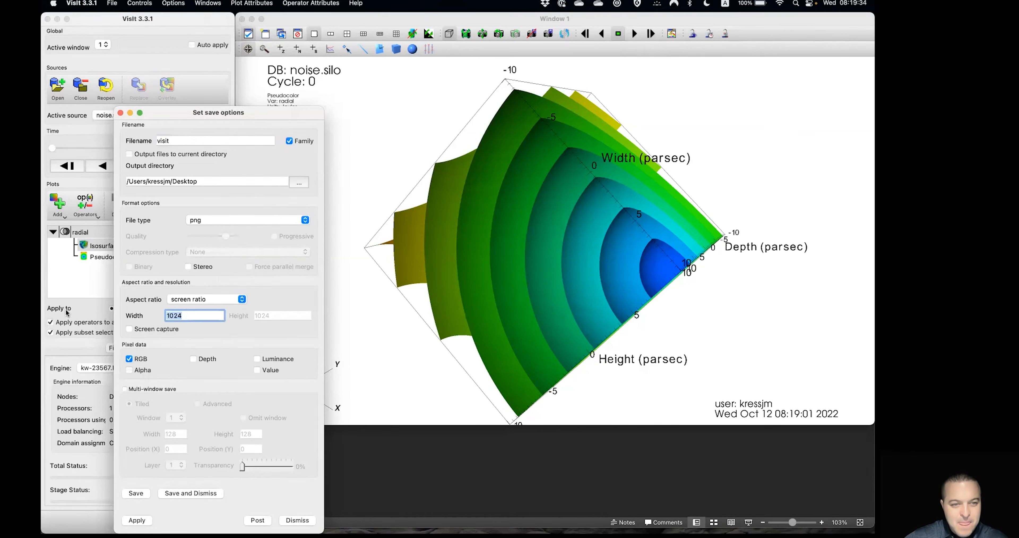
type("2048")
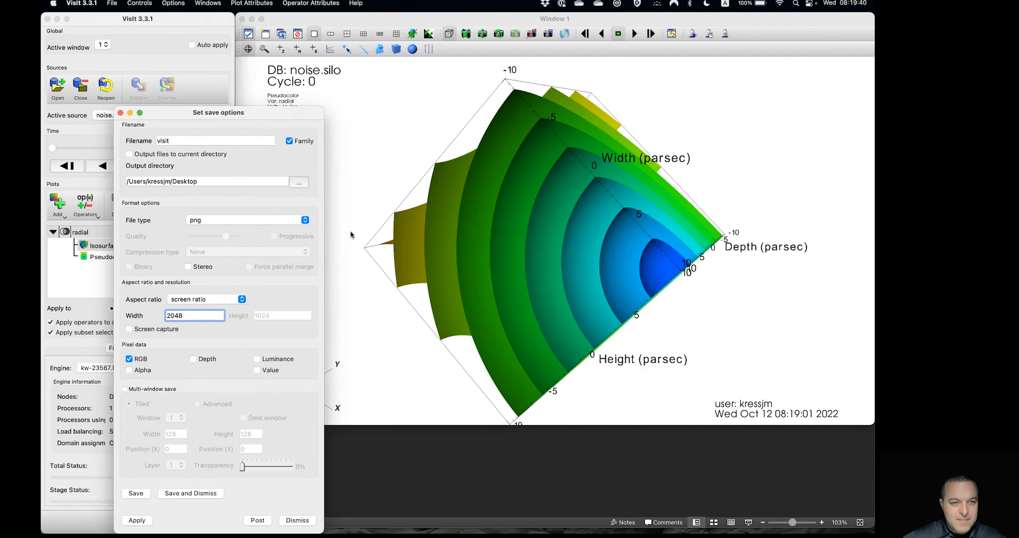
left_click(203, 303)
left_click(202, 311)
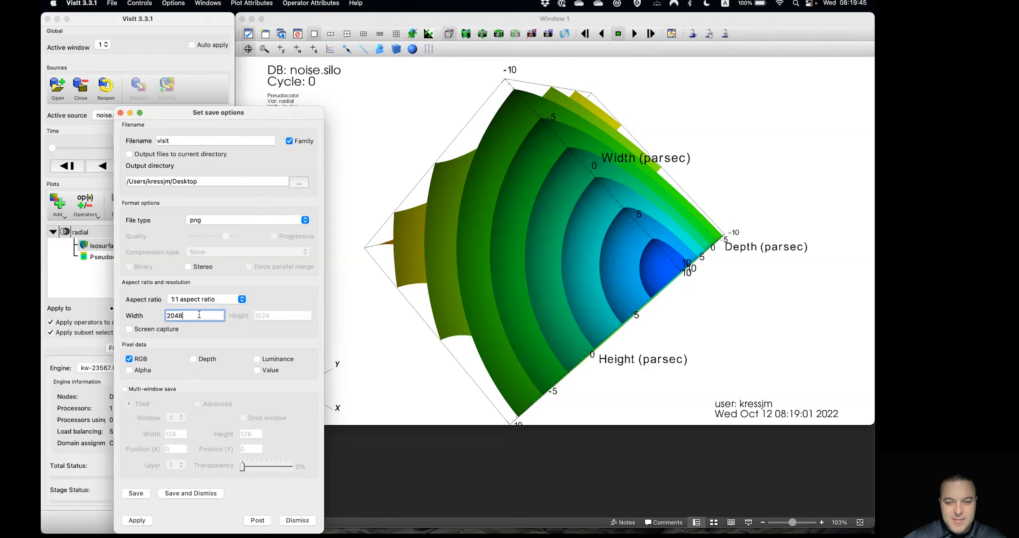
left_click(143, 520)
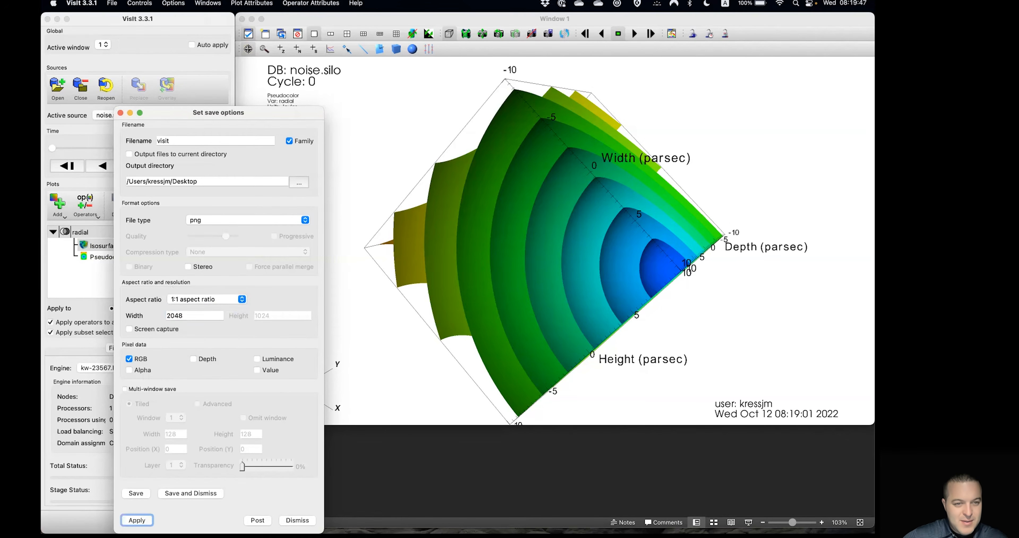
left_click(297, 520)
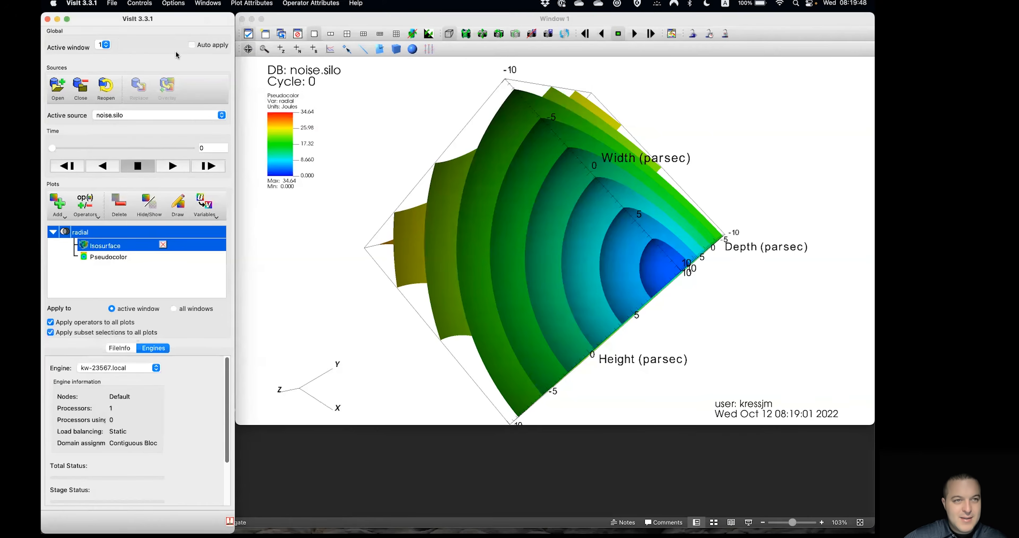
Step: Save the window as an image, switch to Finder and open visit0000.png from the Desktop folder
left_click(112, 3)
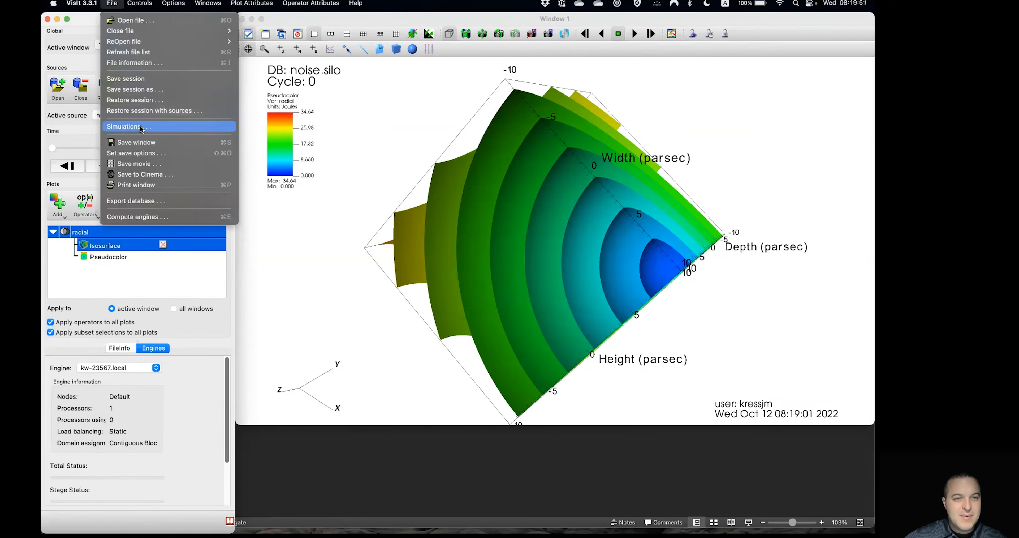
left_click(137, 143)
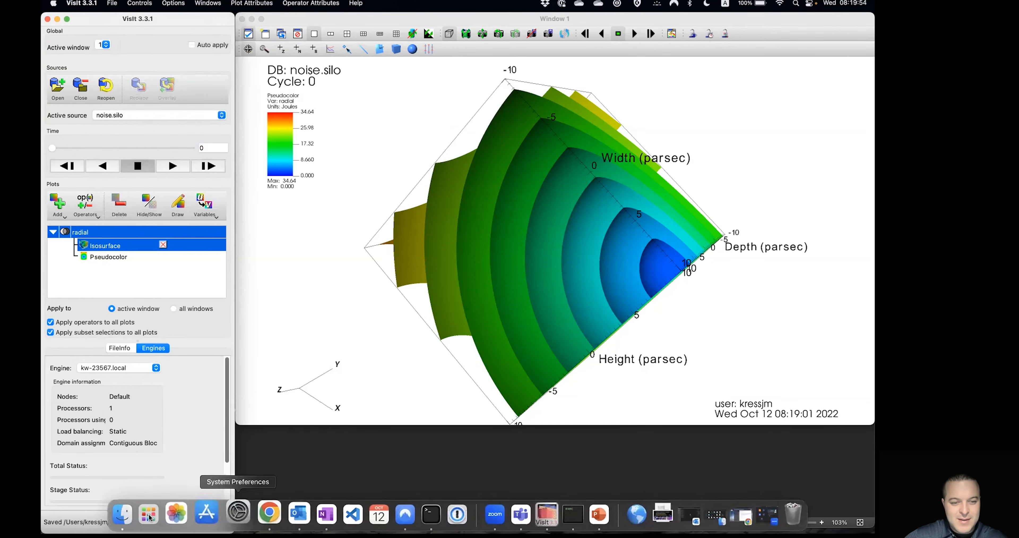
left_click(134, 512)
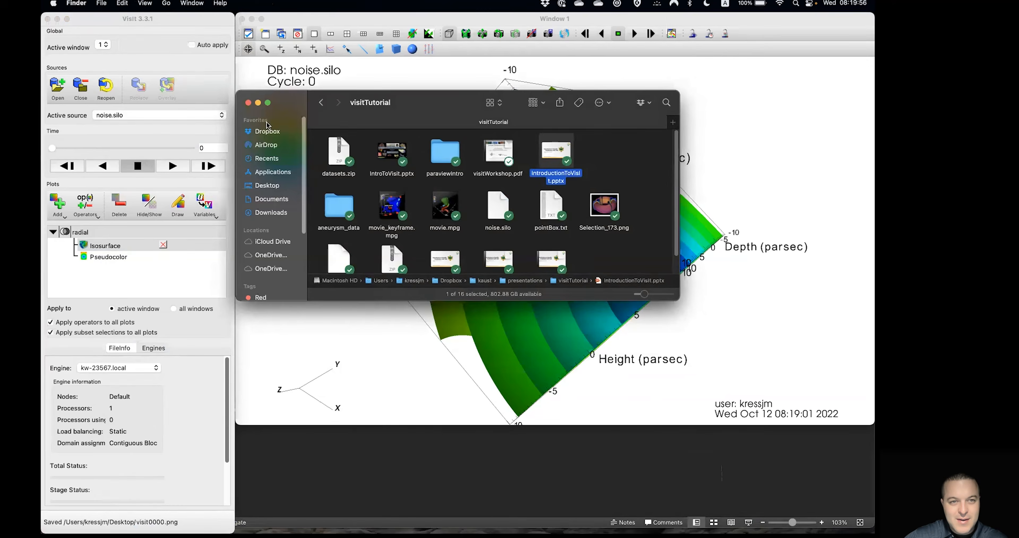
left_click(274, 186)
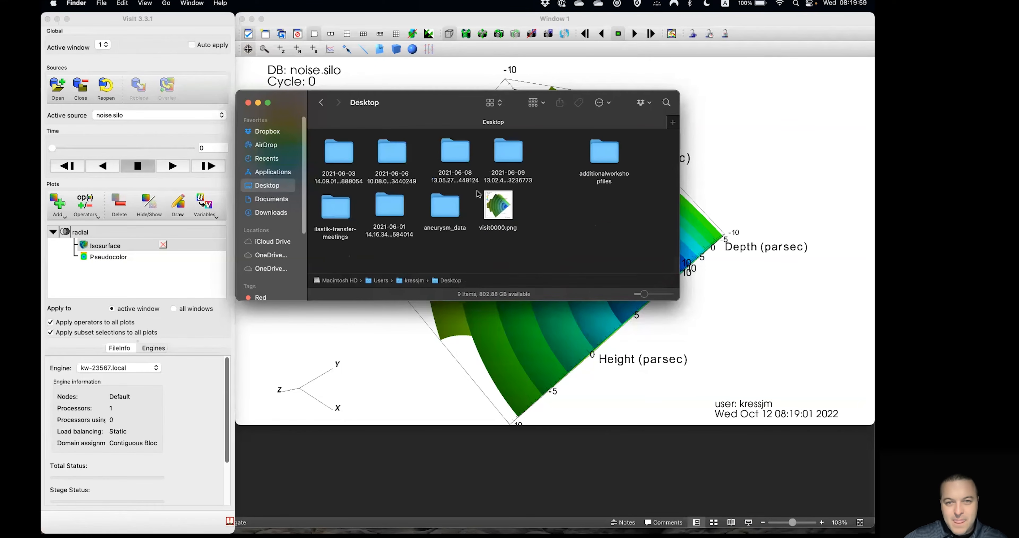
double_click(504, 210)
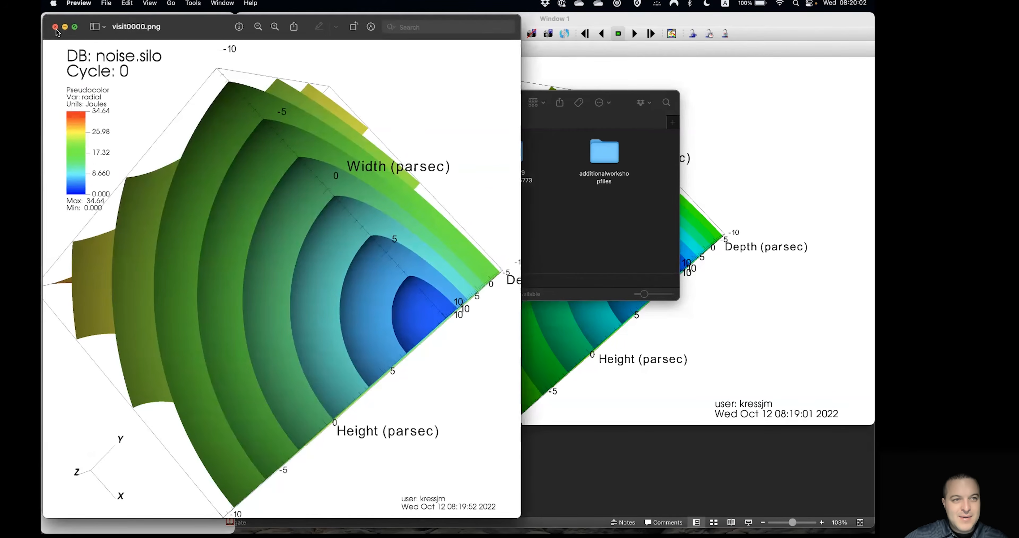
Step: Invert the VisIt plot window to a black background, close the visit0000.png preview and return to VisIt
left_click(655, 62)
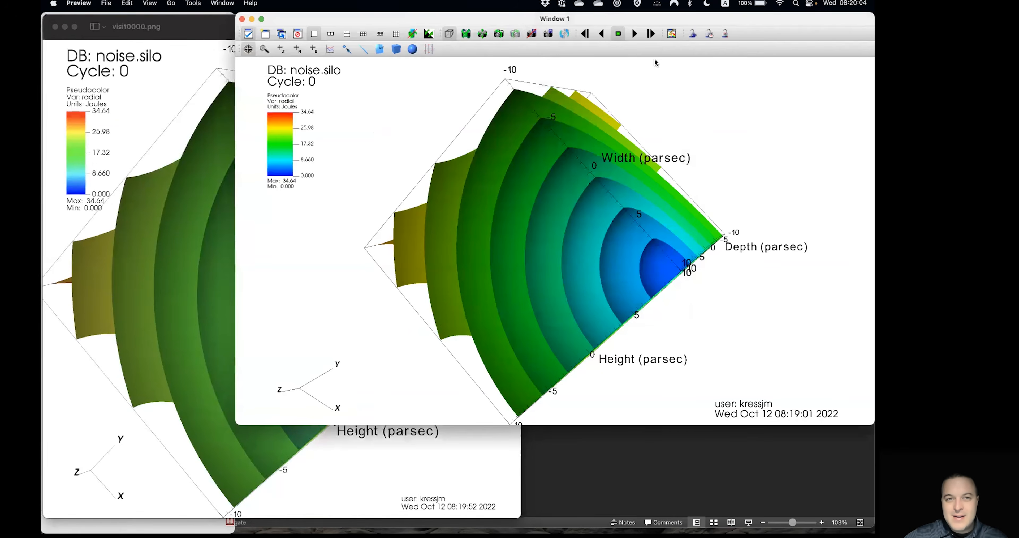
left_click(61, 18)
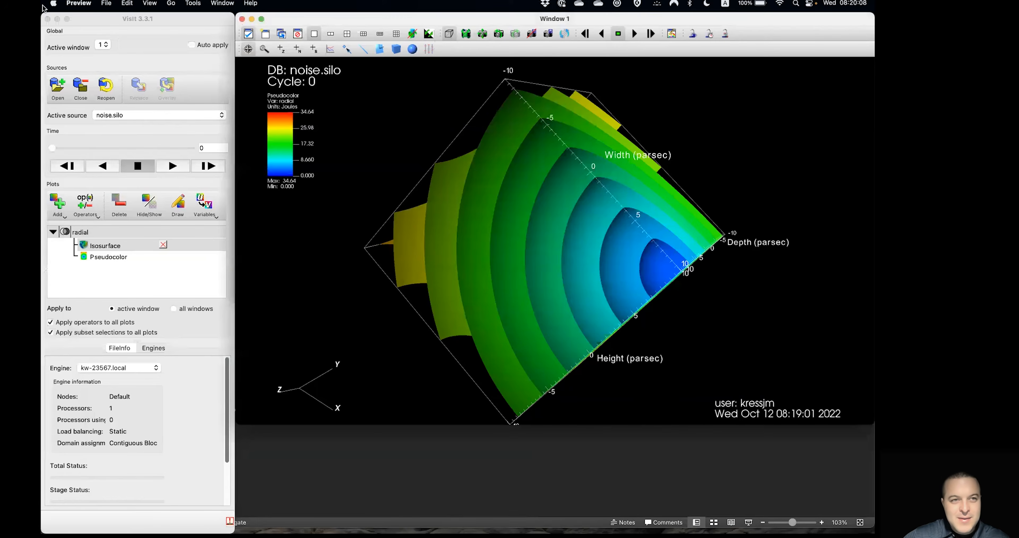
left_click(107, 3)
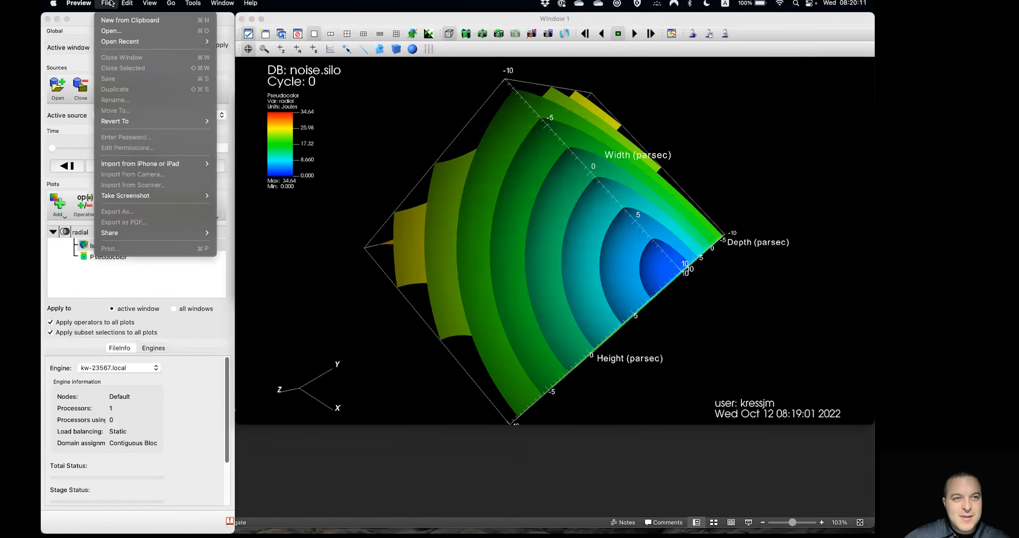
left_click(113, 2)
left_click(367, 26)
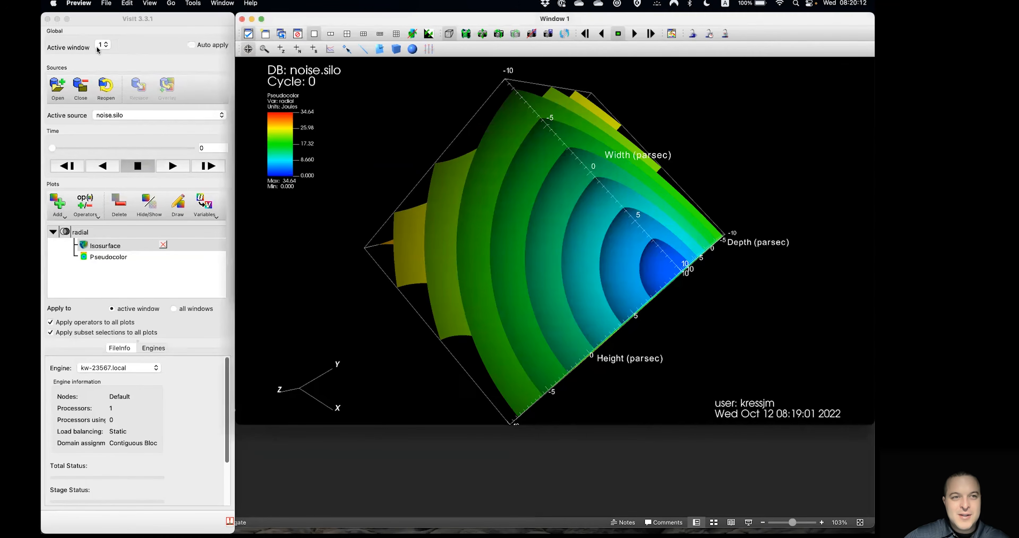
left_click(115, 28)
Step: Open the annotation settings, turn off the Database and User information annotations, and apply the change
left_click(140, 3)
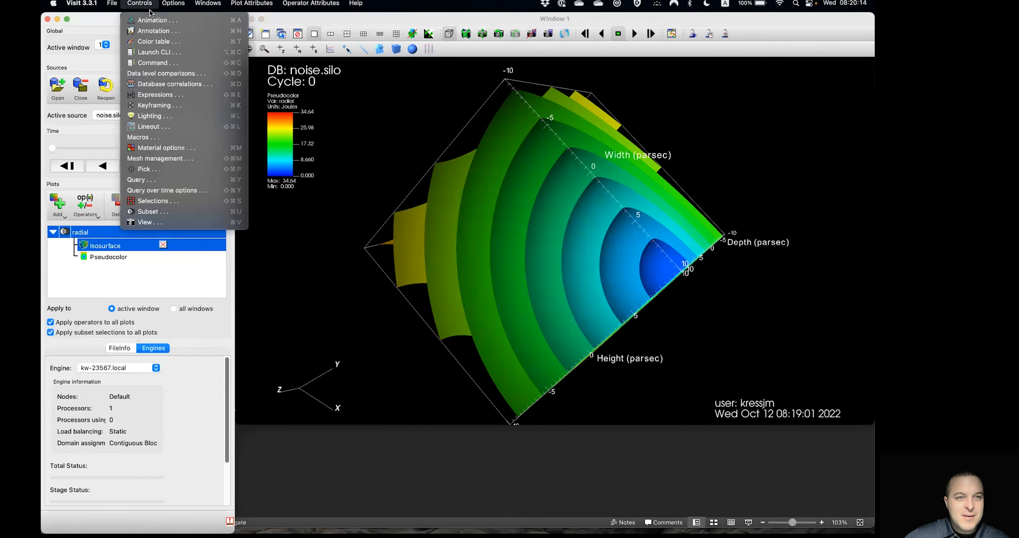
left_click(169, 31)
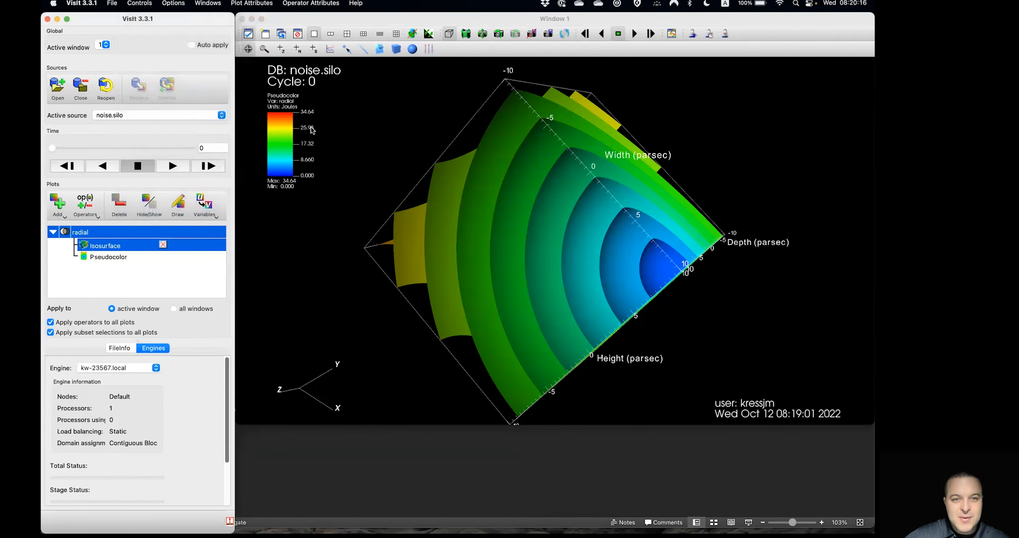
left_click(141, 220)
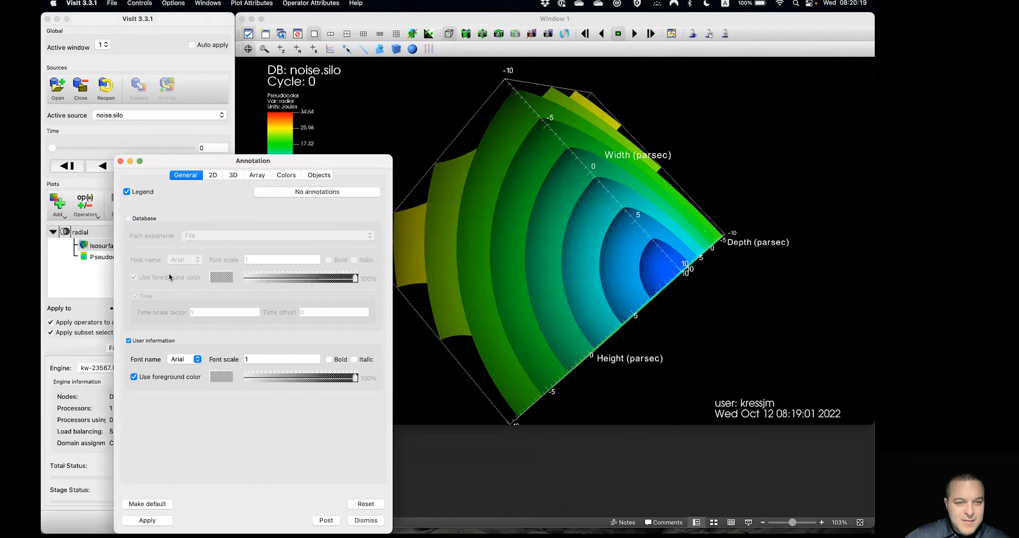
left_click(155, 340)
left_click(147, 520)
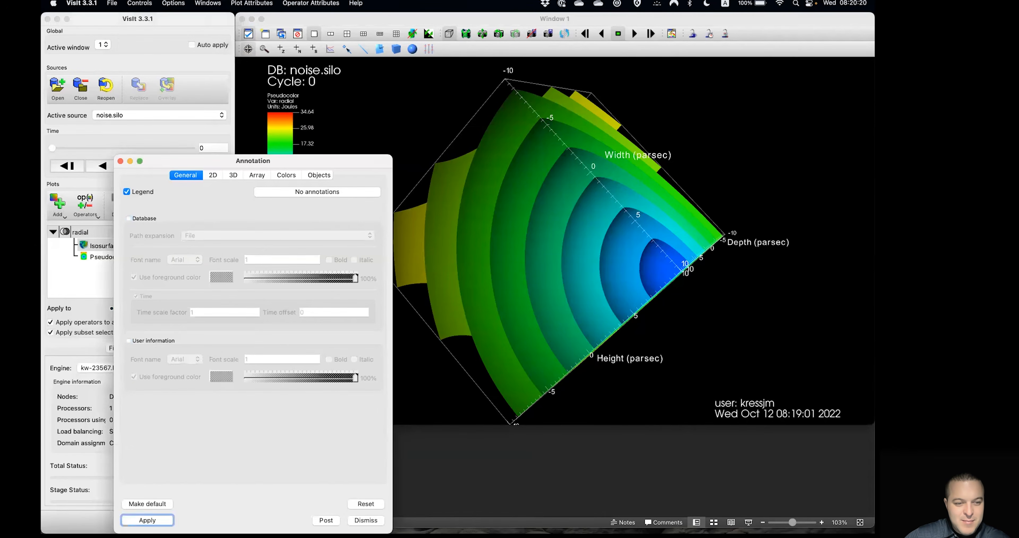
Step: Turn off the 3D bounding box annotation, apply and dismiss the settings, and rotate the isosurfaces to face their inner corner
left_click(233, 175)
left_click(328, 192)
left_click(154, 518)
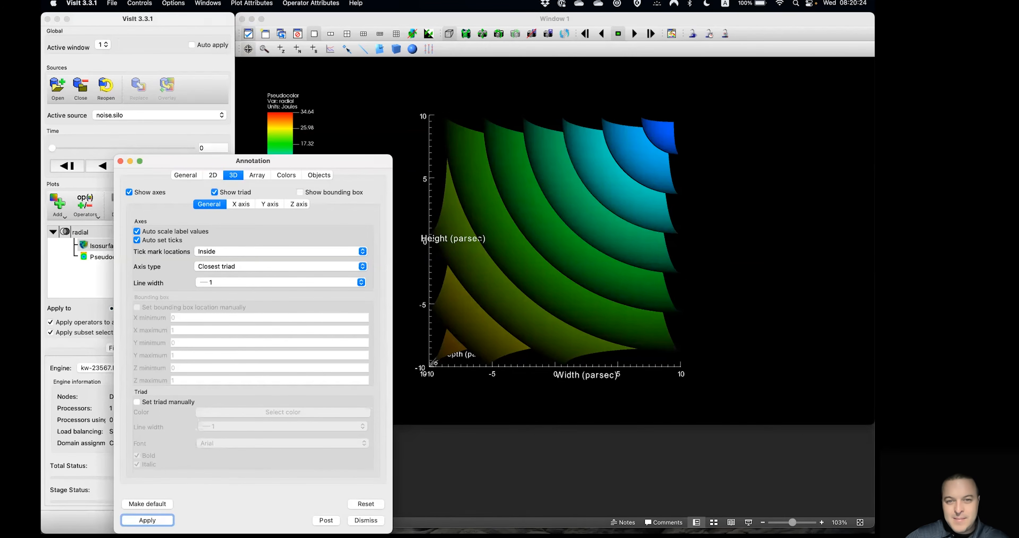
left_click(368, 519)
left_click(613, 287)
left_click_drag(612, 288, 635, 201)
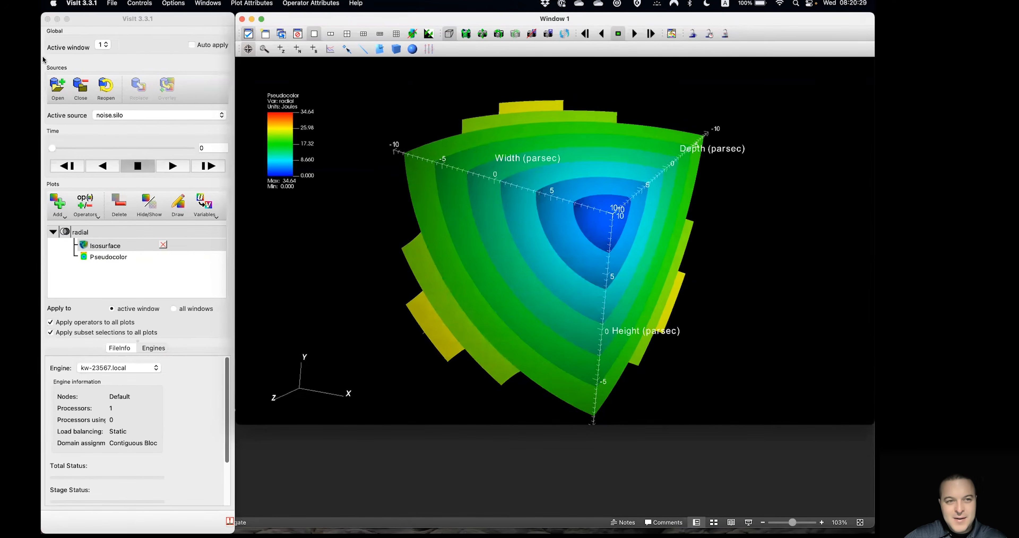
Step: Save the restyled window as a second image and switch to Finder to locate visit0001.png on the Desktop
left_click(112, 3)
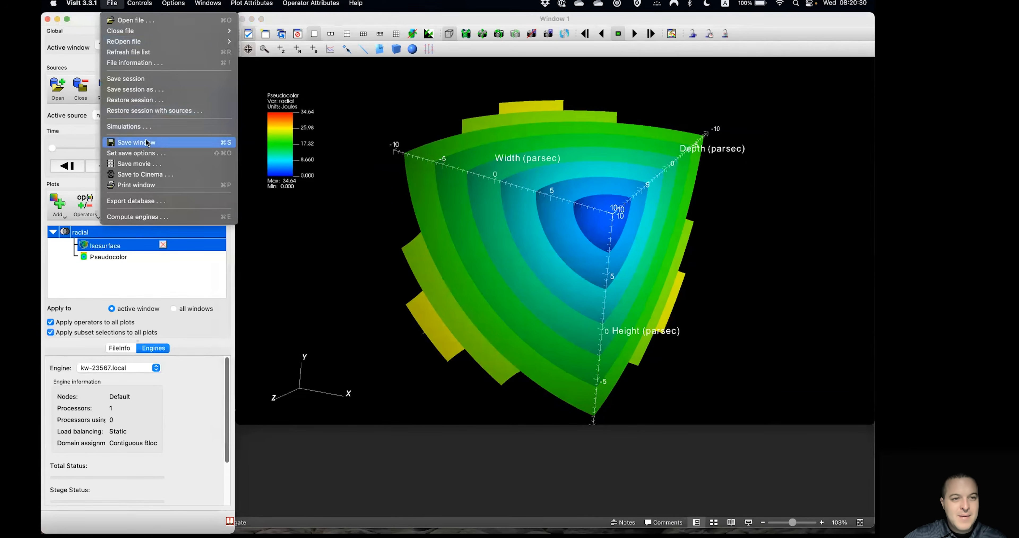
left_click(119, 142)
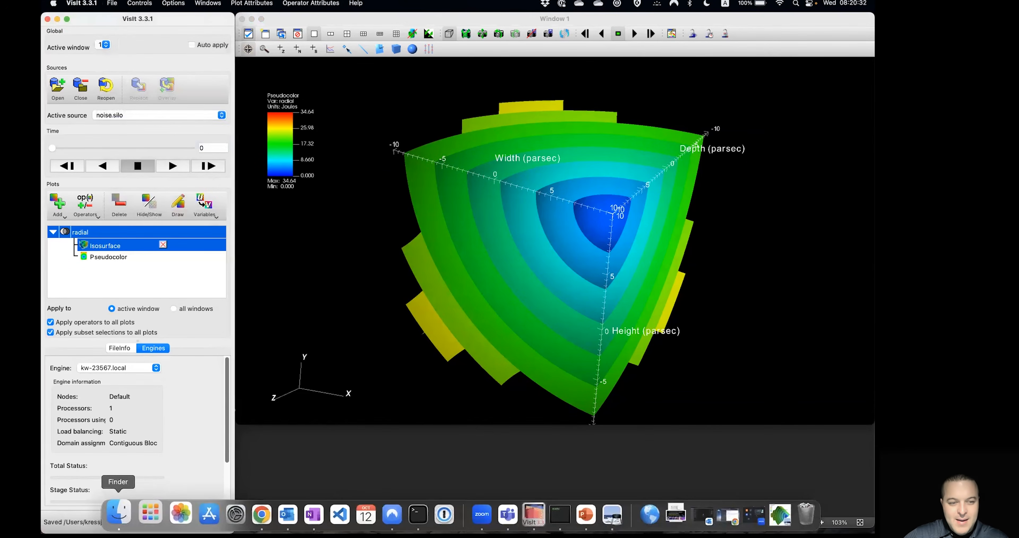
left_click(116, 513)
left_click(565, 251)
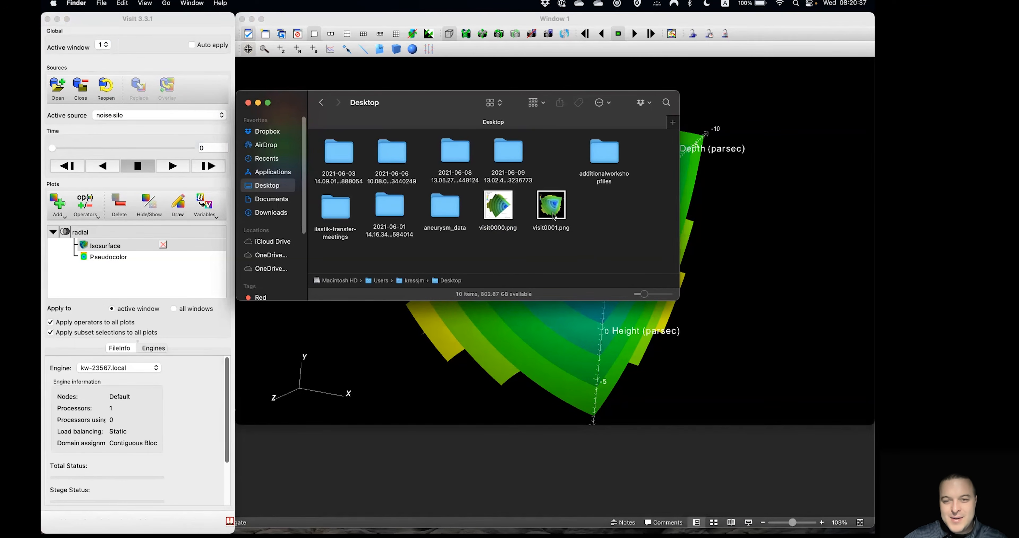
Step: View the saved image visit0001.png from the Desktop, and close both the image and the file browser
double_click(551, 204)
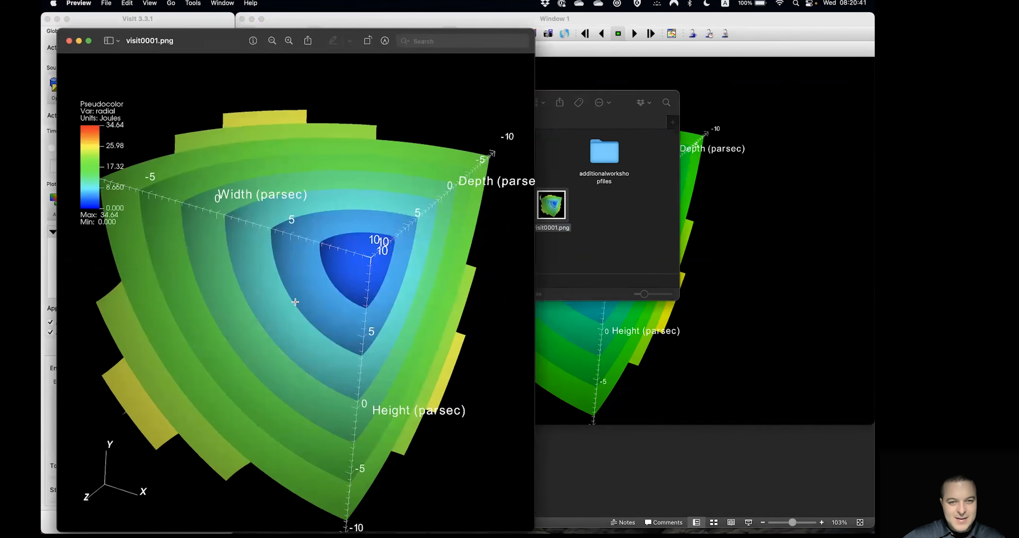
left_click(68, 40)
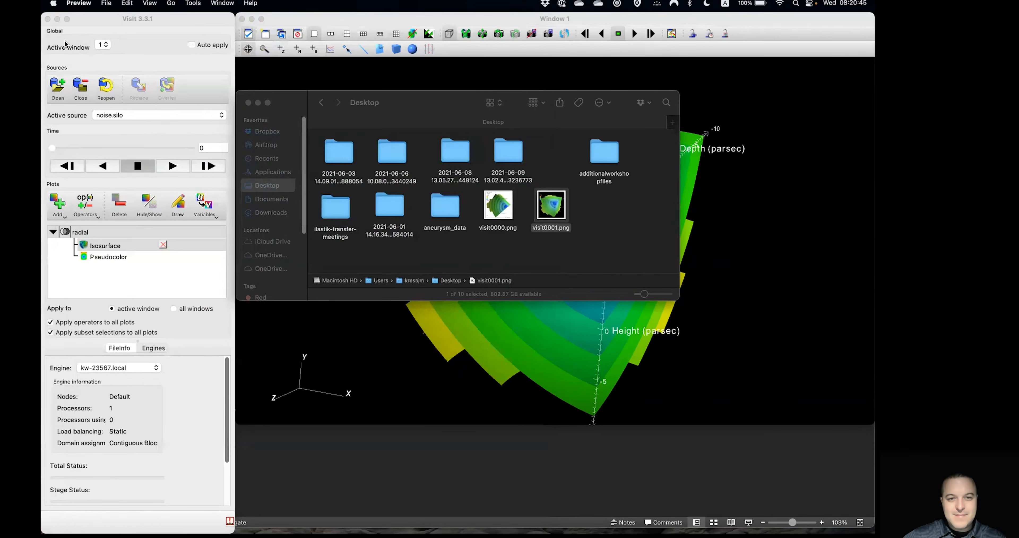
left_click(255, 103)
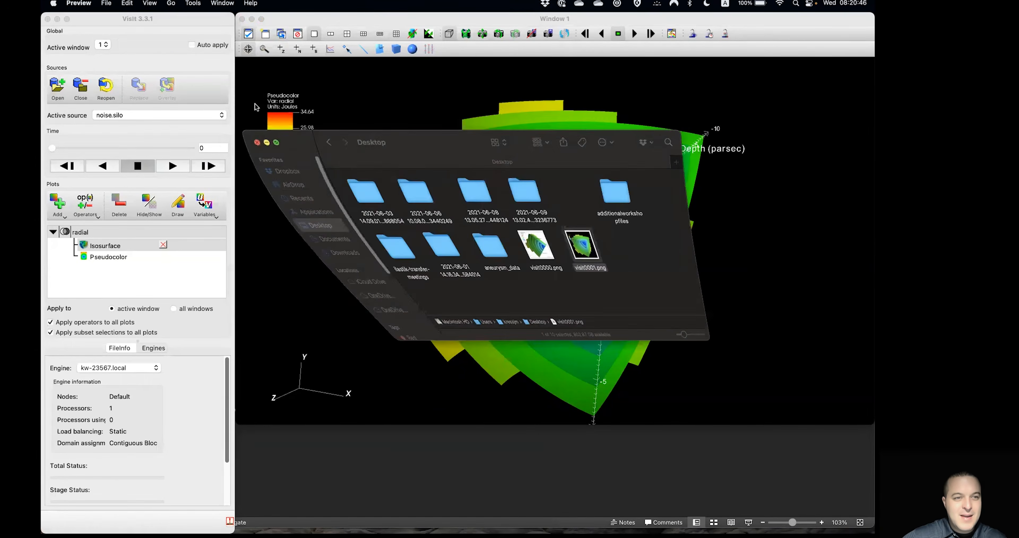
Step: Delete the radial plot and close the noise.silo source
left_click_drag(464, 183, 583, 234)
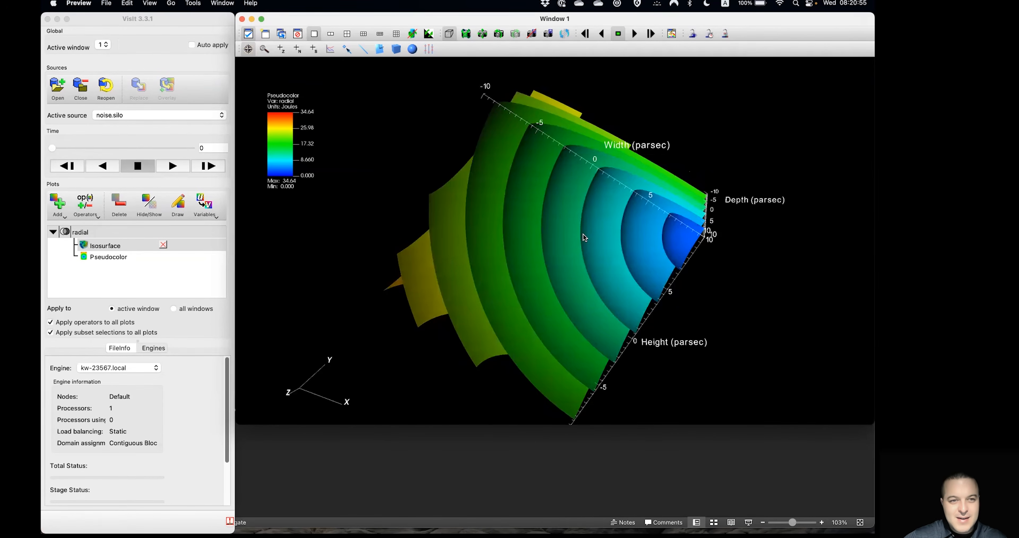
left_click(116, 202)
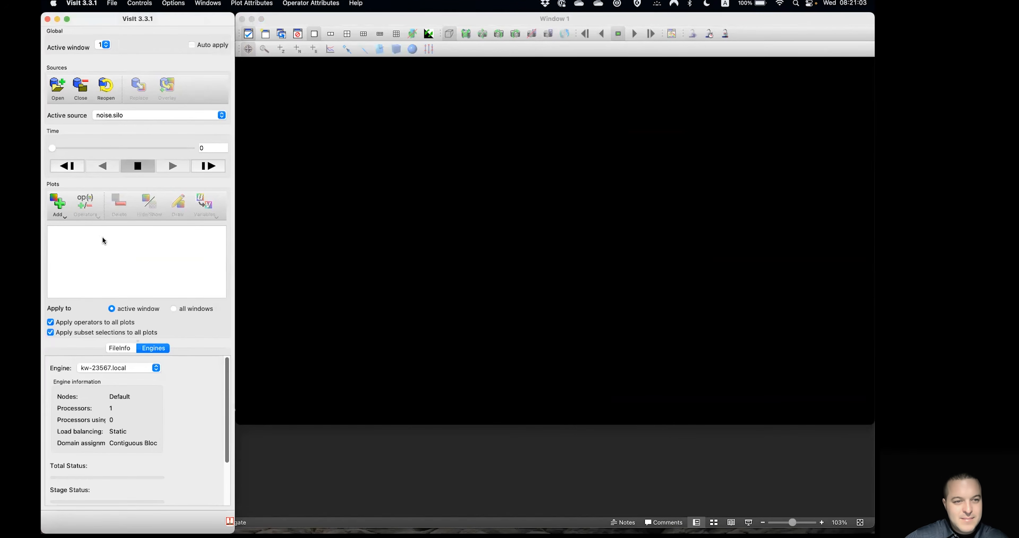
left_click(85, 91)
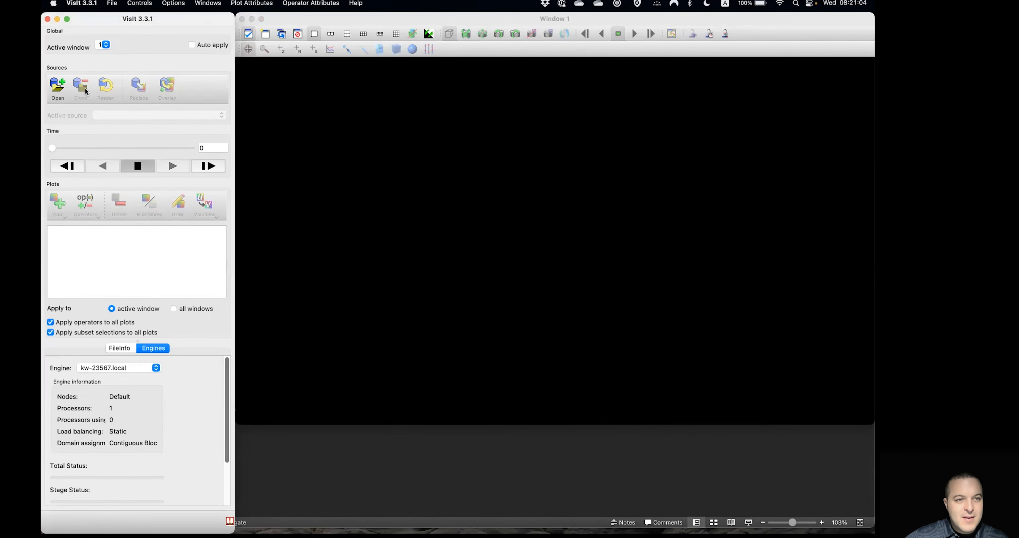
Step: Open aneurysm.visit from the Desktop's aneurysm_data folder
left_click(58, 96)
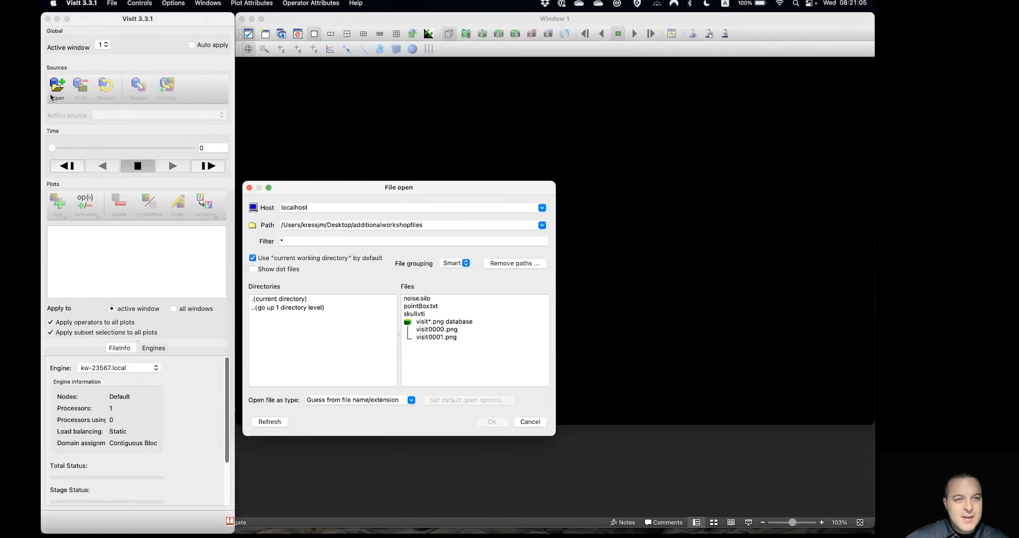
double_click(291, 307)
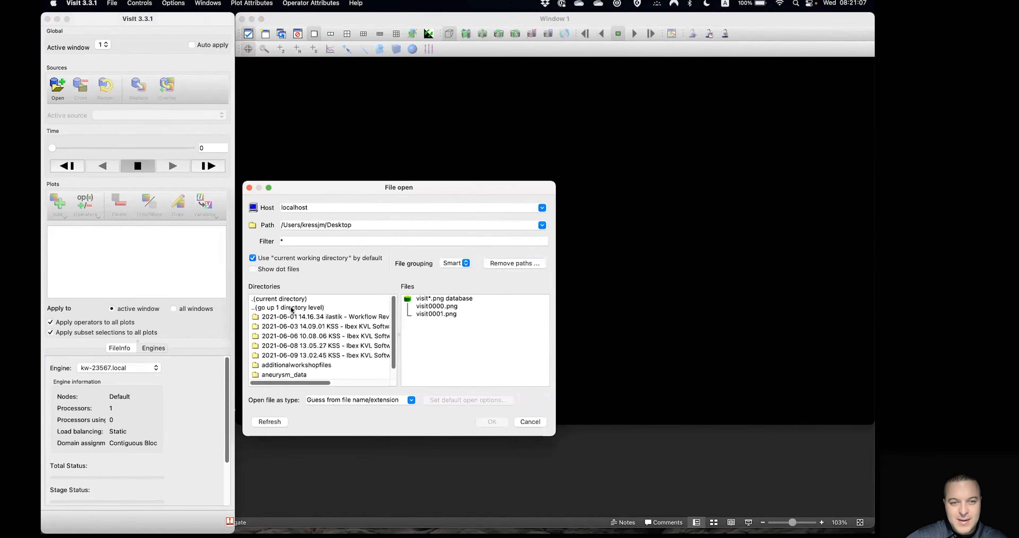
left_click(310, 364)
double_click(299, 374)
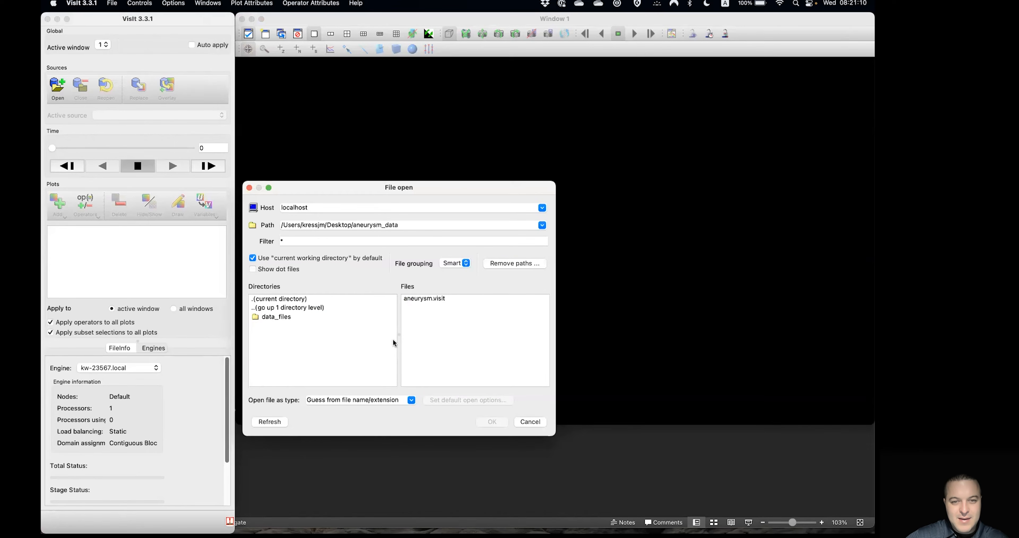
double_click(417, 297)
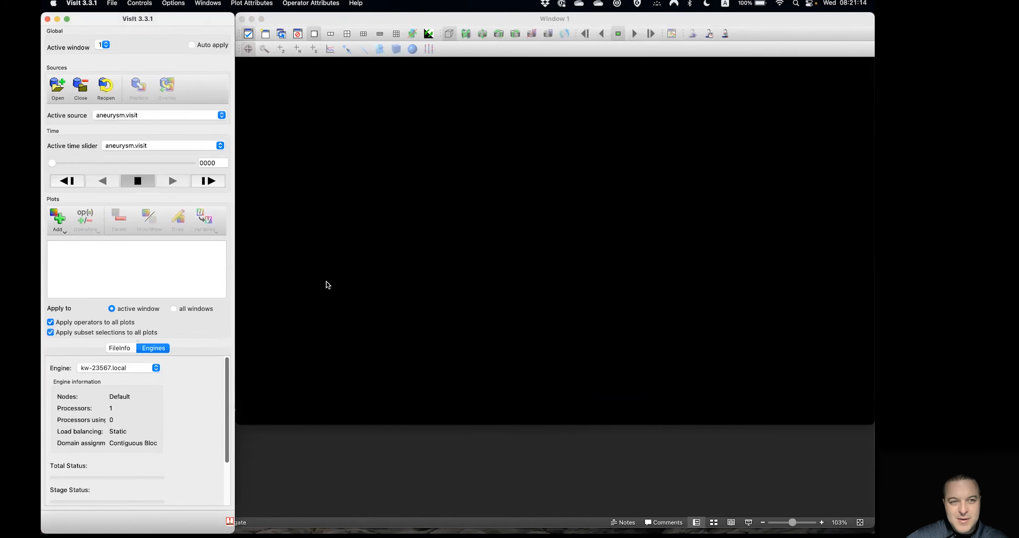
Step: Add a Pseudocolor plot of the pressure variable and draw it
left_click(57, 219)
mouse_move(94, 331)
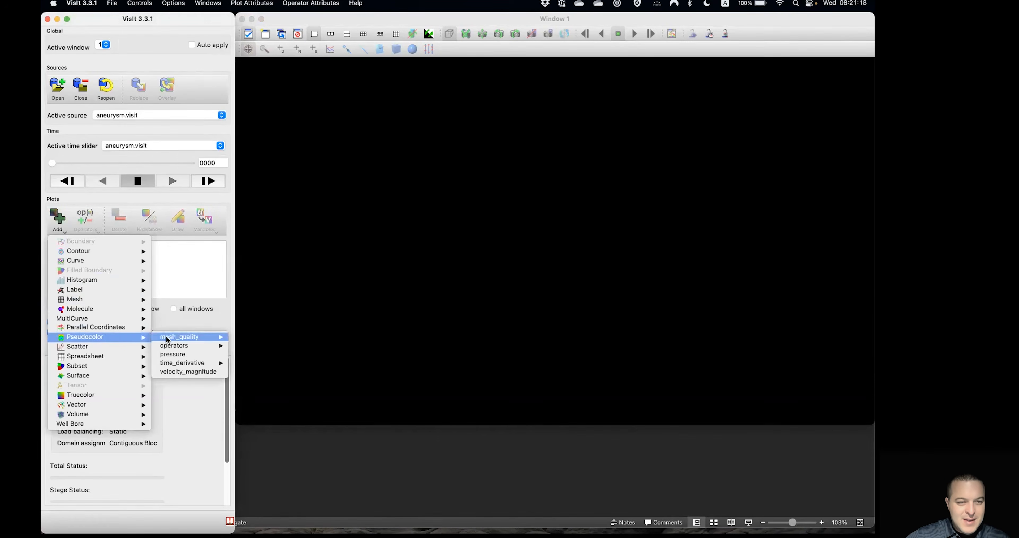
left_click(182, 353)
left_click(53, 247)
left_click(177, 223)
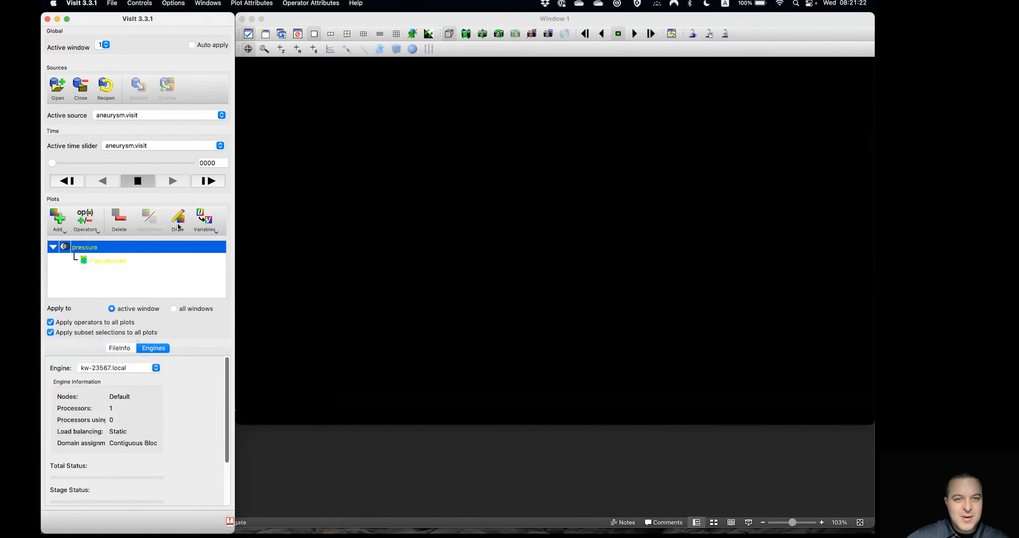
mouse_move(522, 221)
left_mouse_down()
mouse_move(588, 214)
mouse_move(559, 289)
left_mouse_up()
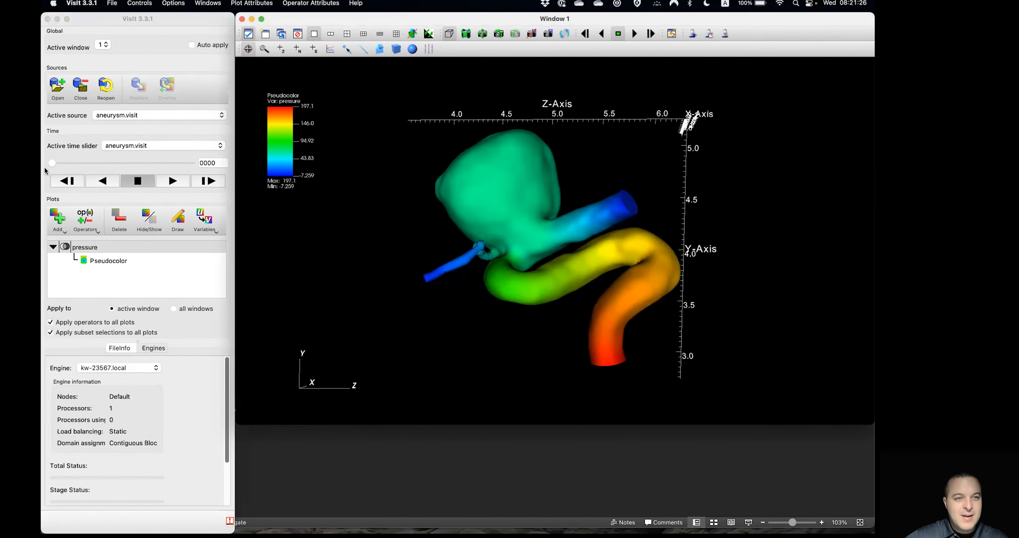
Step: Check the active time slider choices and play the pressure plot through some time steps, stopping it each time
left_click(210, 147)
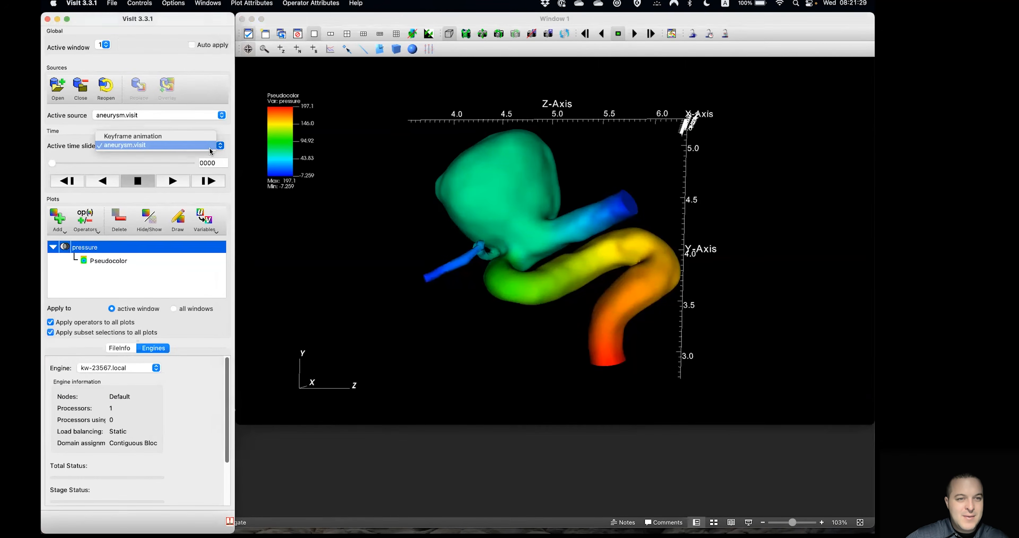
left_click(207, 144)
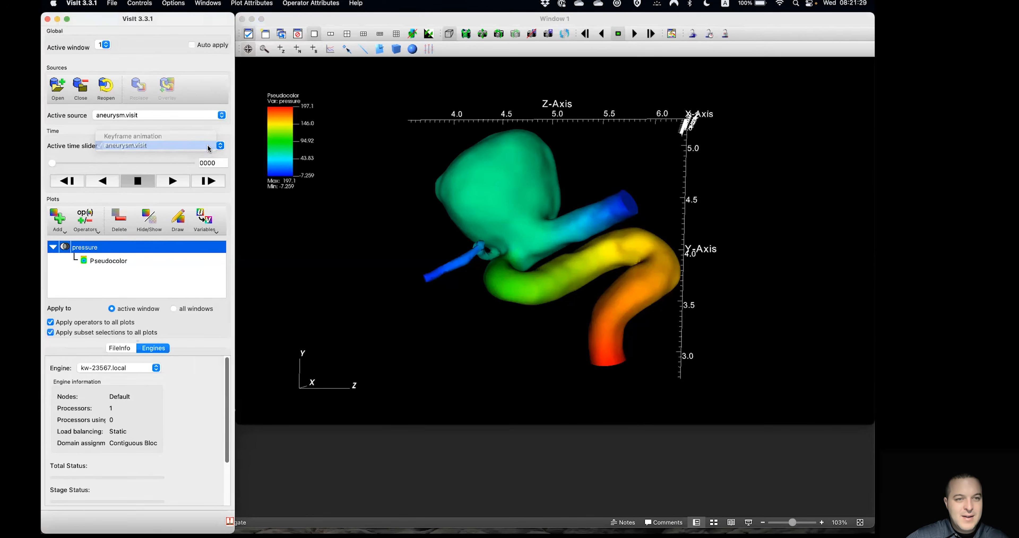
left_click(172, 181)
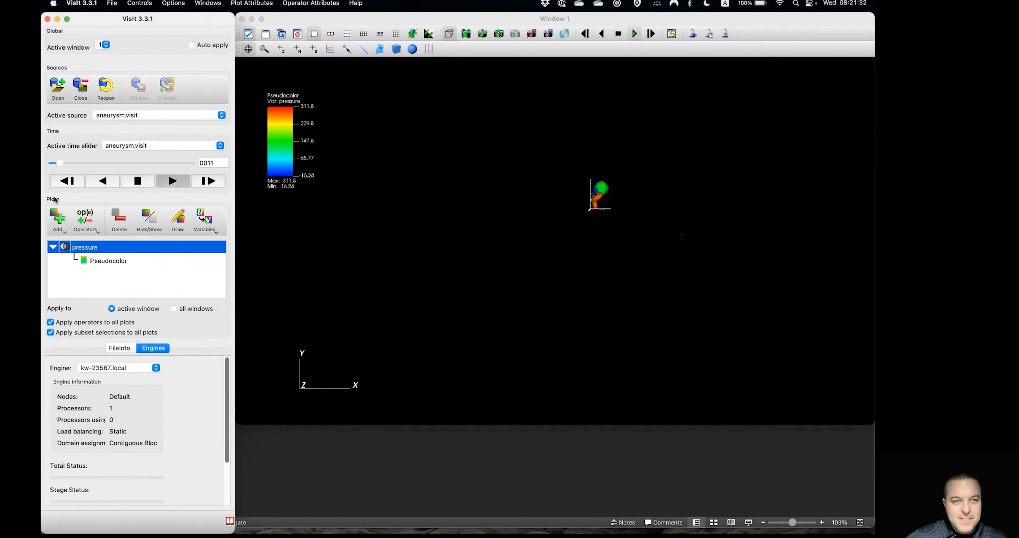
left_click(137, 180)
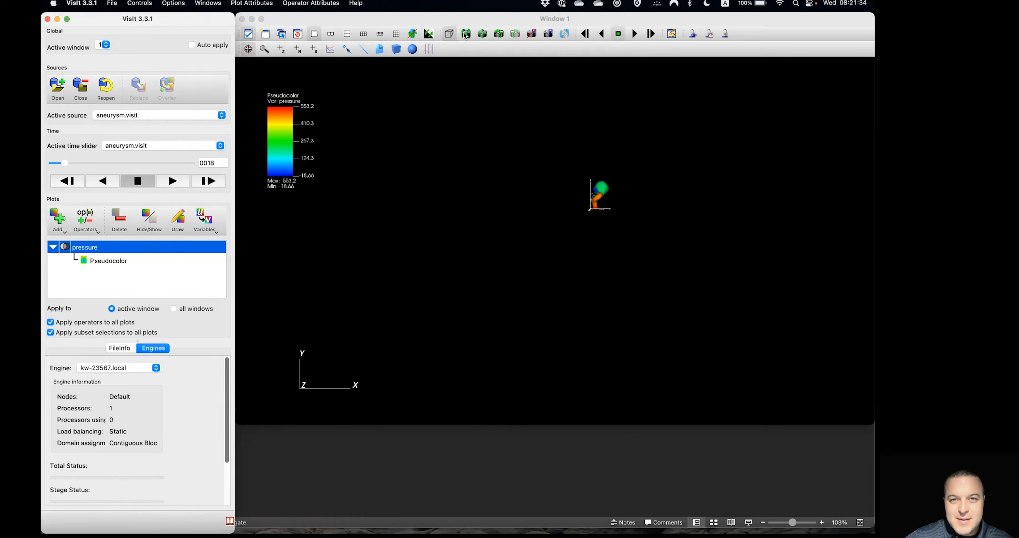
left_click(179, 184)
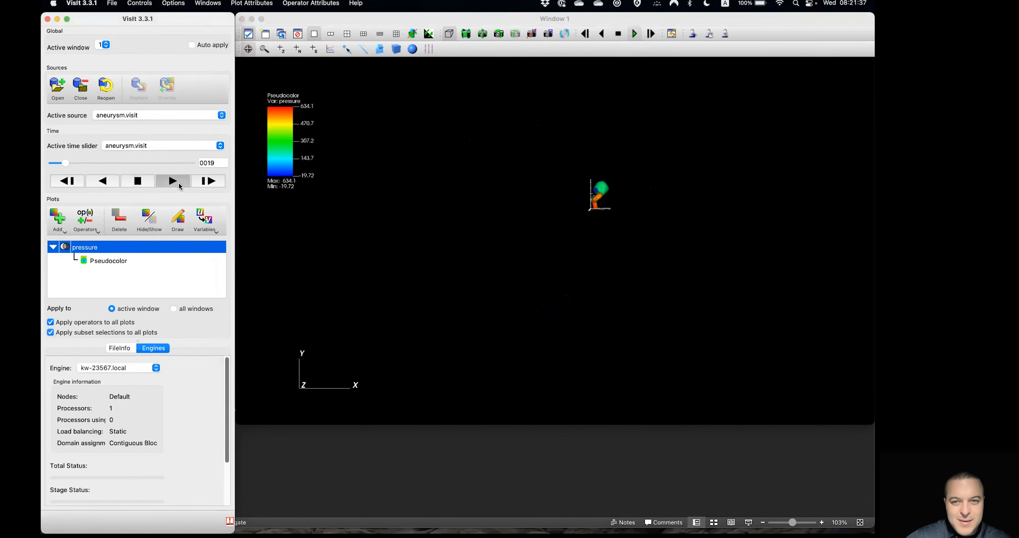
left_click(141, 184)
Step: Close VisIt and relaunch it from the terminal with ./VisIt
left_click(47, 19)
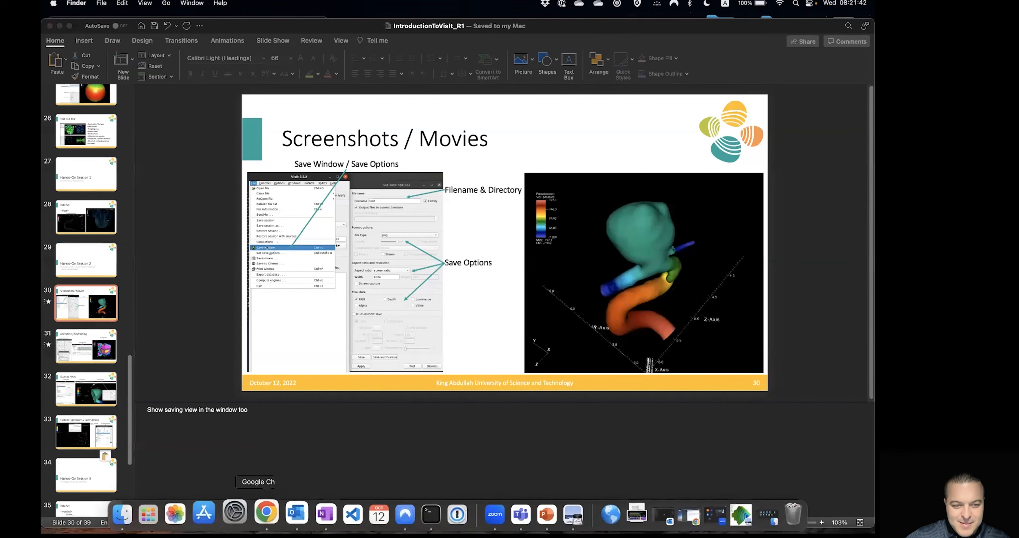
left_click(421, 512)
key("Return")
type("./VisIt")
key("Return")
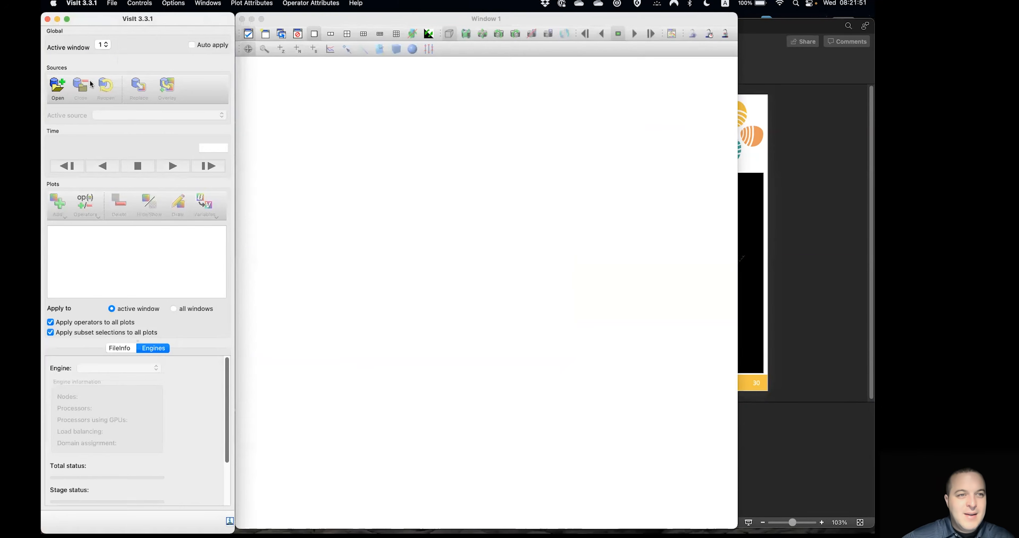
Step: Load aneurysm.visit from the aneurysm_data folder on the Desktop in the relaunched session
left_click(57, 87)
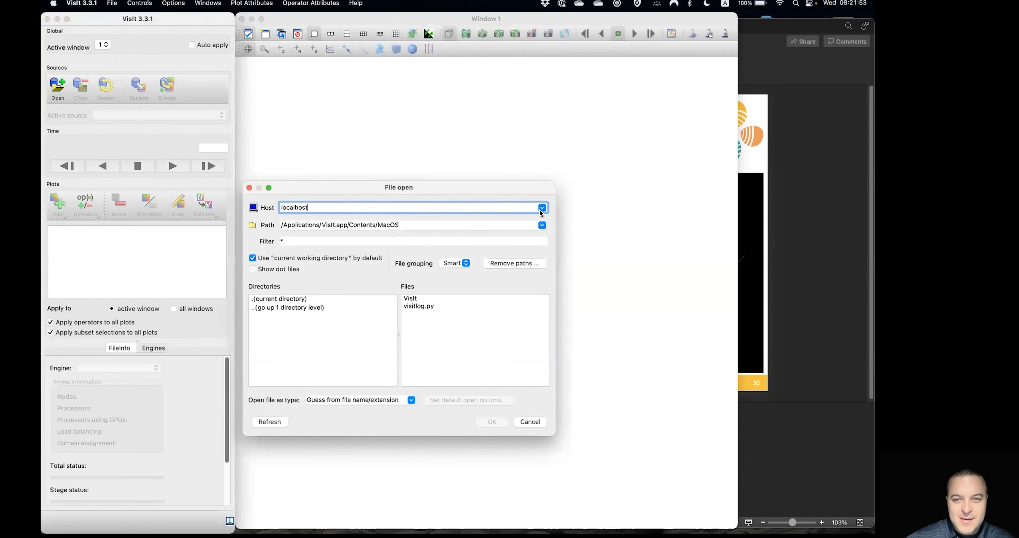
left_click(541, 225)
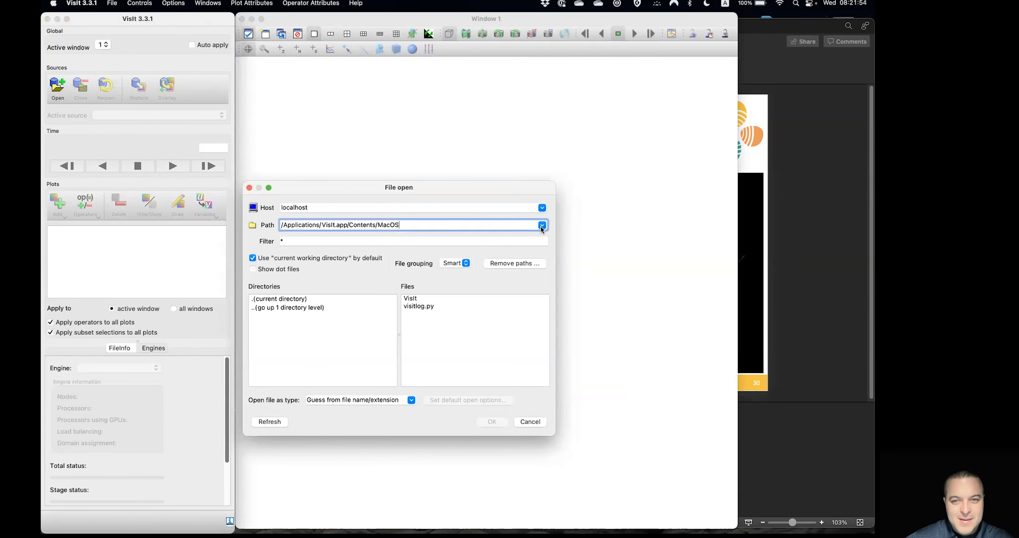
left_click(541, 229)
left_click(380, 299)
double_click(303, 374)
double_click(417, 299)
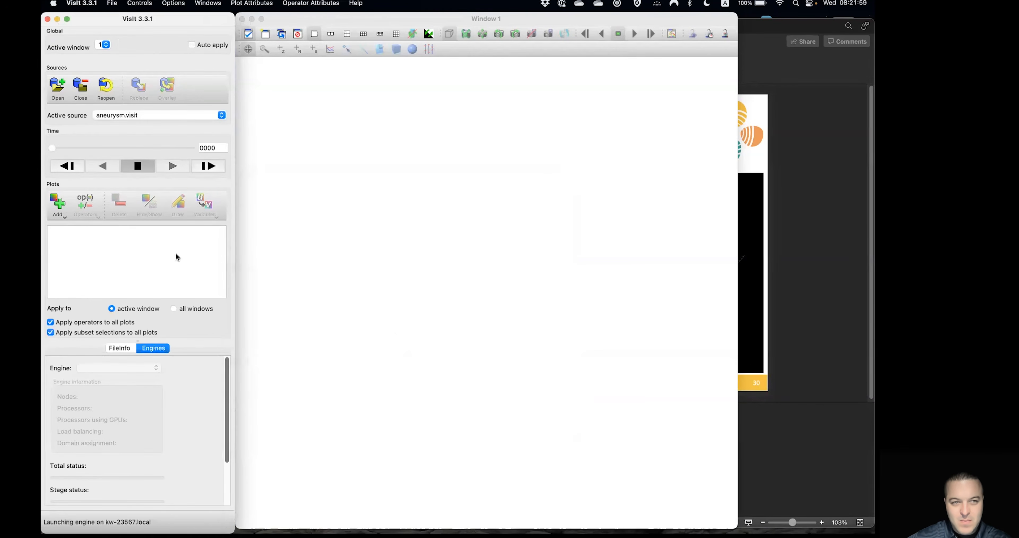
Step: Draw a Pseudocolor plot of pressure and invert the visualization window's background to black
left_click(58, 204)
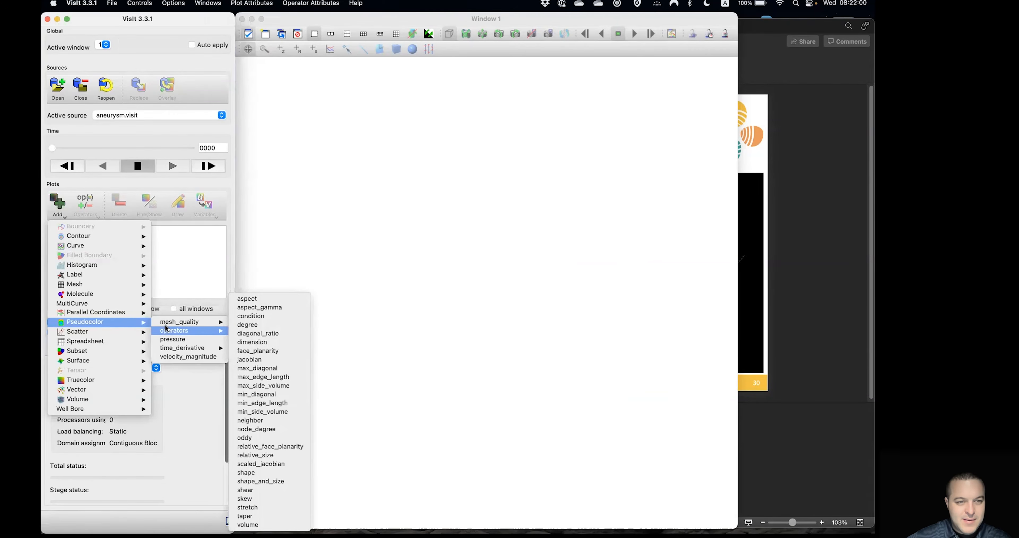
left_click(172, 339)
left_click_drag(446, 318, 396, 155)
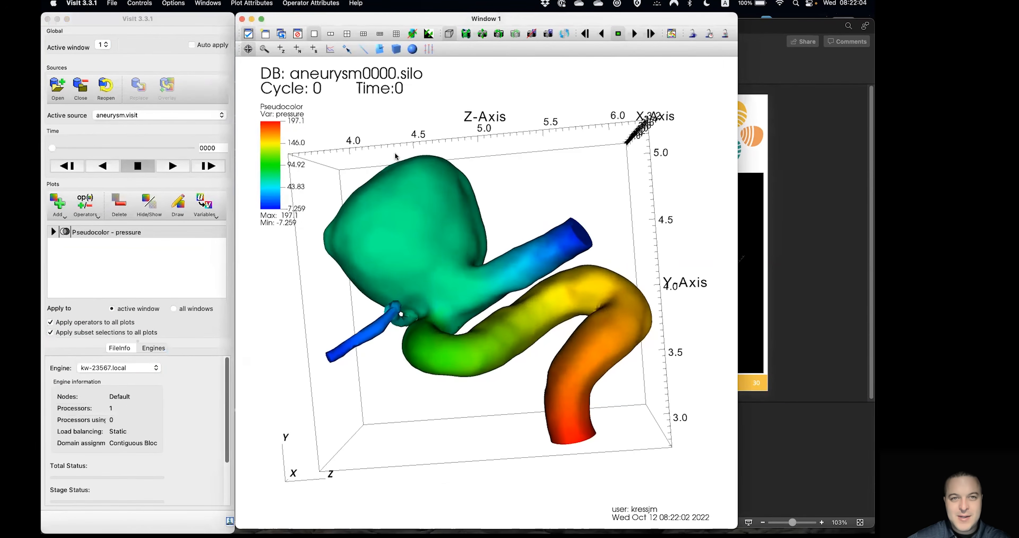
left_click(428, 34)
Step: Turn off the database, user information and 3D bounding box annotations, and apply the changes
left_click(172, 4)
left_click(101, 24)
left_click(136, 3)
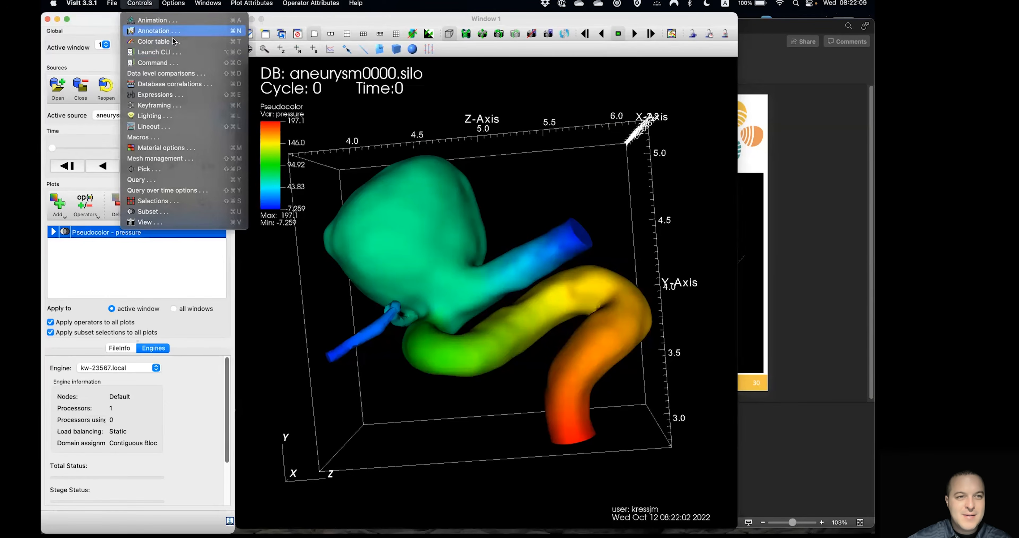
left_click(143, 31)
left_click(138, 220)
left_click(144, 340)
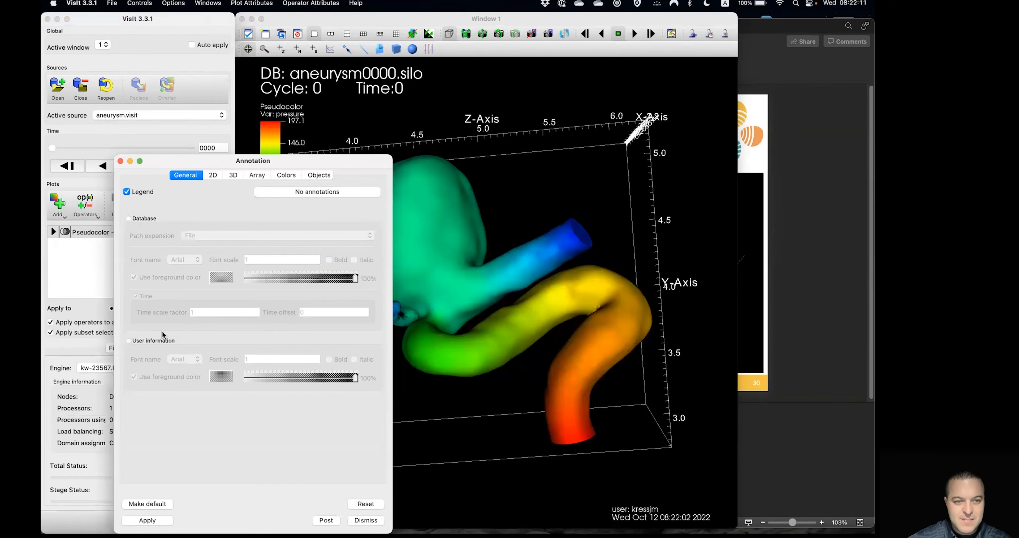
left_click(229, 177)
left_click(334, 194)
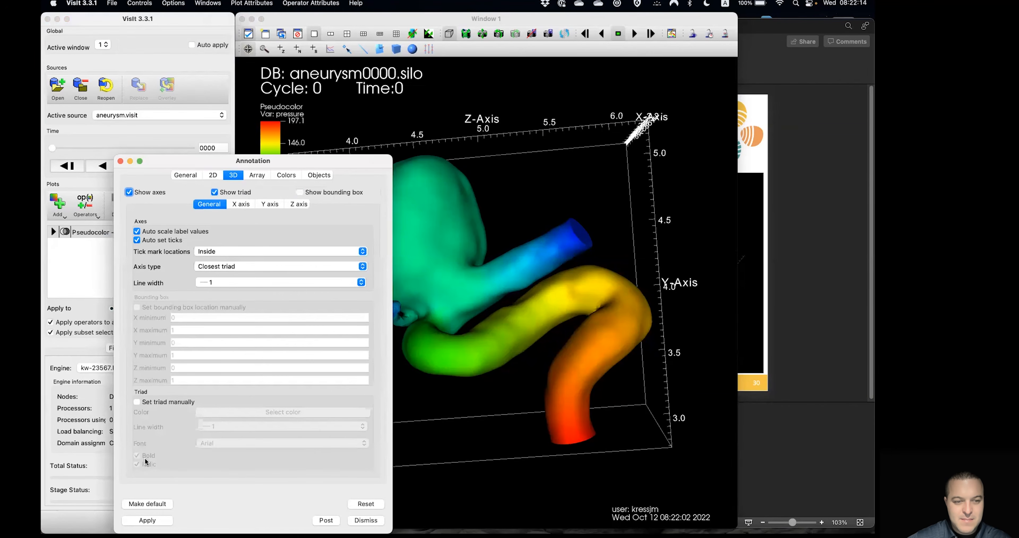
left_click(147, 519)
left_click(366, 520)
Step: Play the pressure plot through its time steps and return the time slider to 0000
left_click_drag(573, 261, 580, 257)
left_click(141, 126)
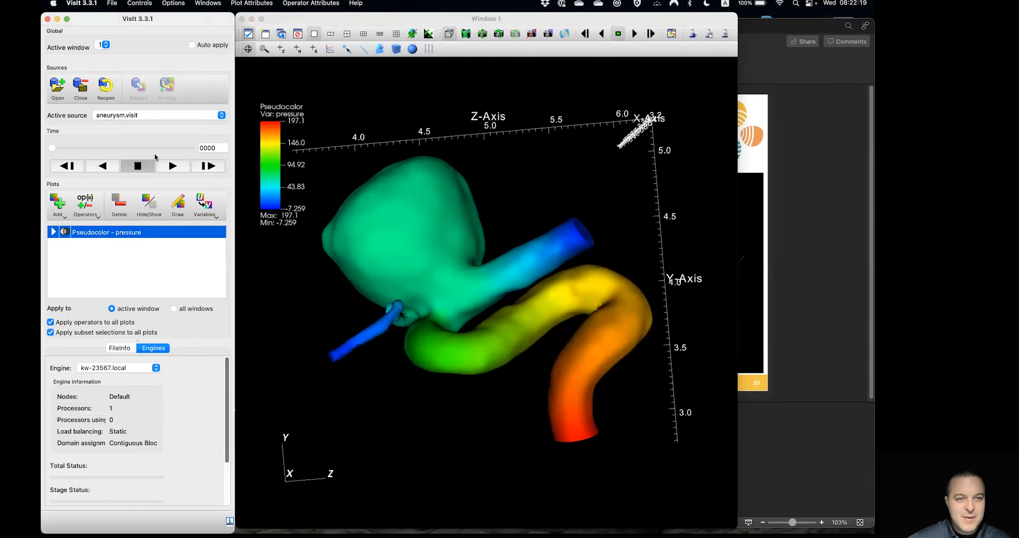
left_click(168, 168)
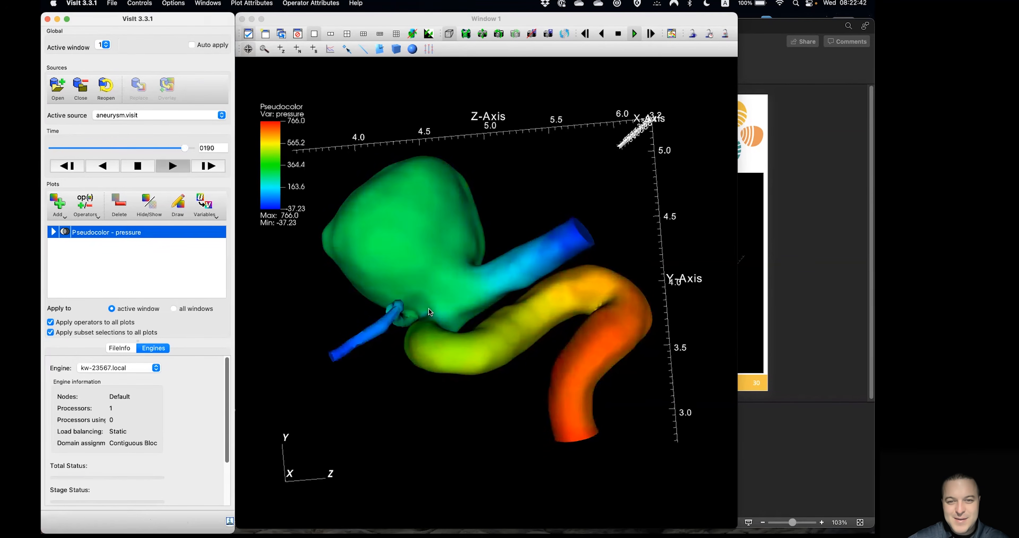
left_click(190, 150)
left_click_drag(188, 150, 49, 150)
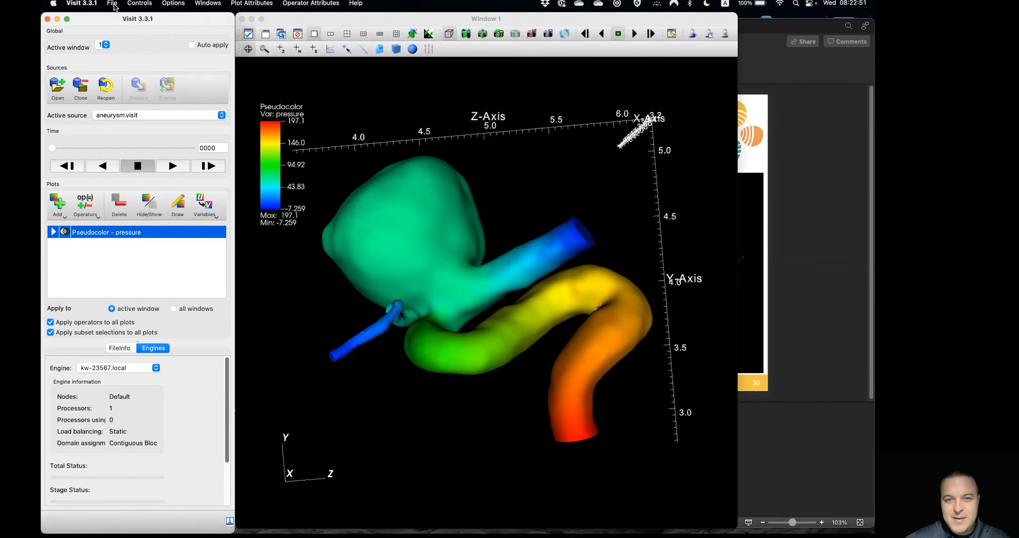
Step: Resize Window 1 to a wider and shorter shape around the aneurysm plot
left_click_drag(738, 171, 868, 188)
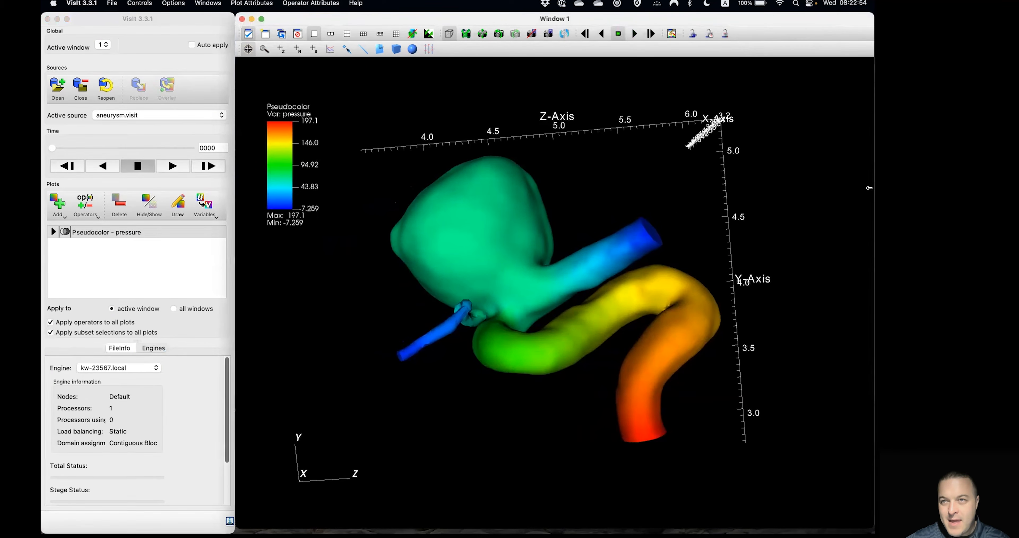
left_click_drag(555, 529, 556, 445)
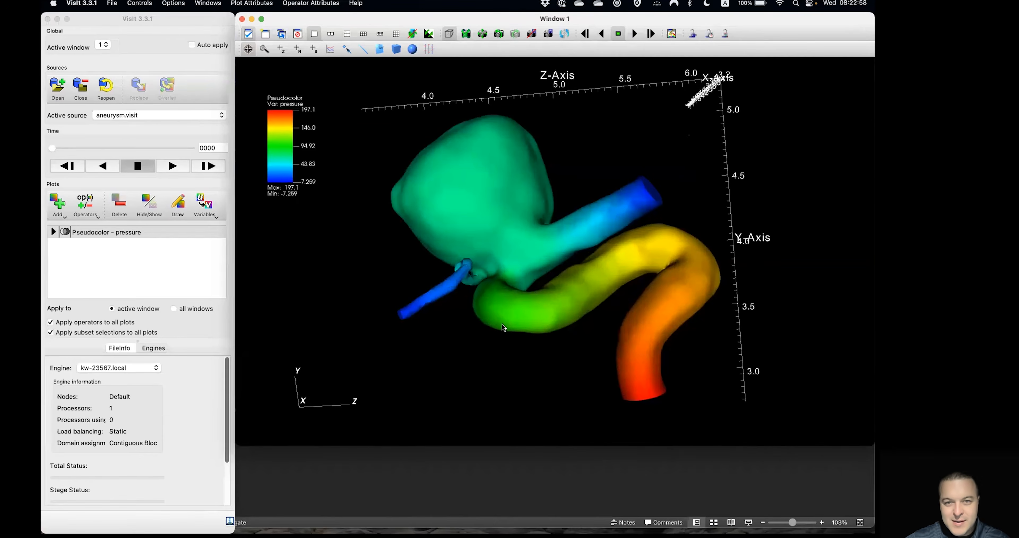
Step: Set up a new simple movie with an MPEG output at the current window size and scale 1
left_click(113, 4)
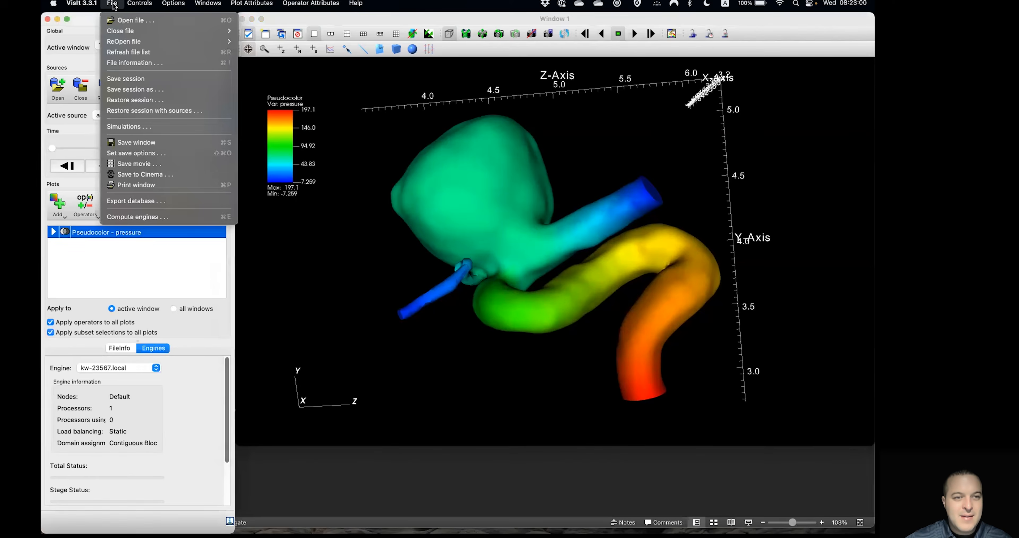
left_click(176, 169)
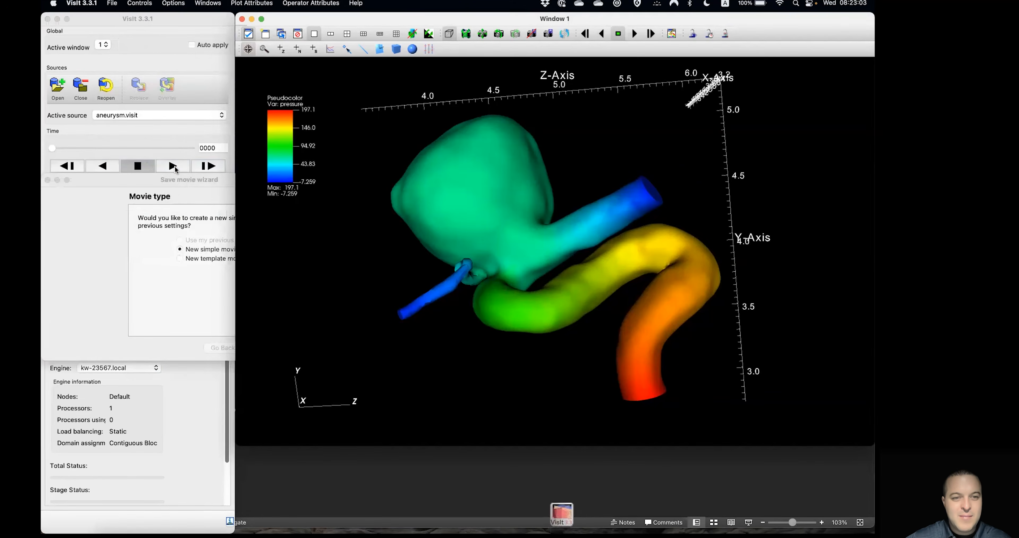
left_click_drag(330, 169, 420, 283)
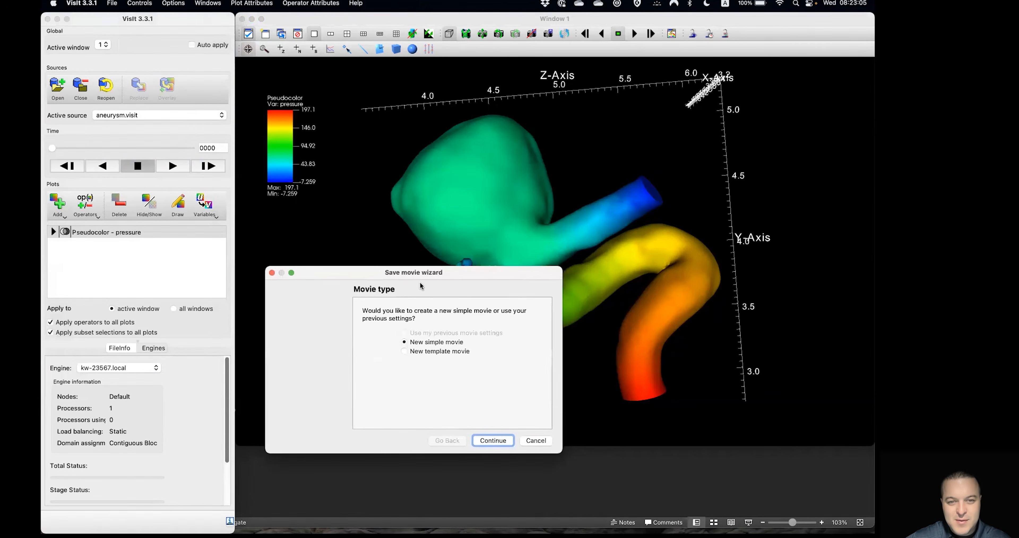
left_click(482, 440)
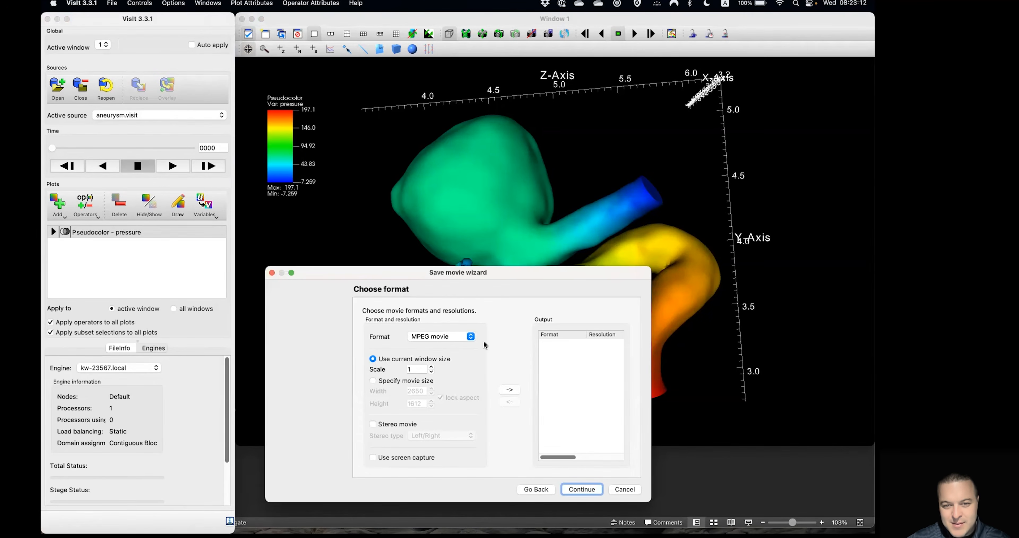
left_click(509, 391)
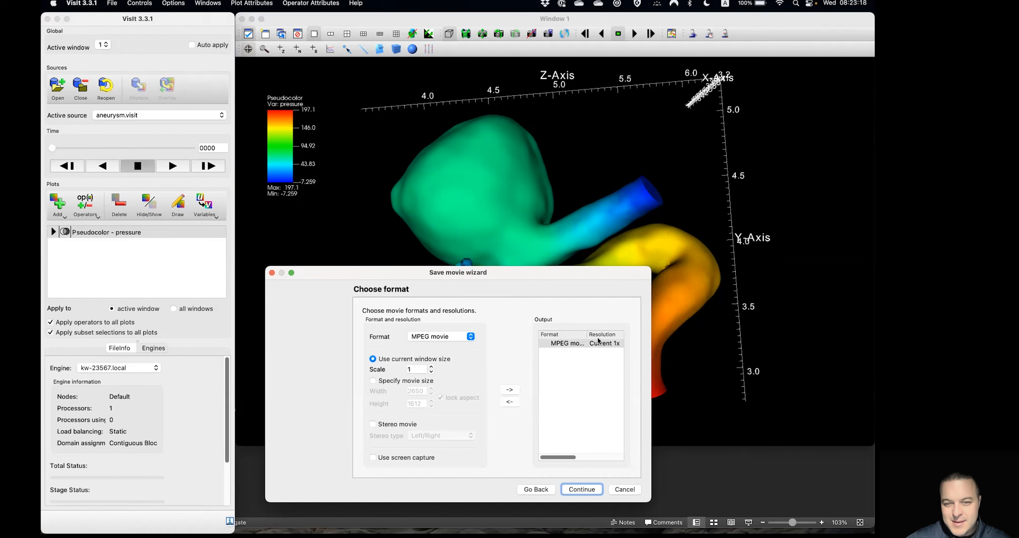
left_click(582, 489)
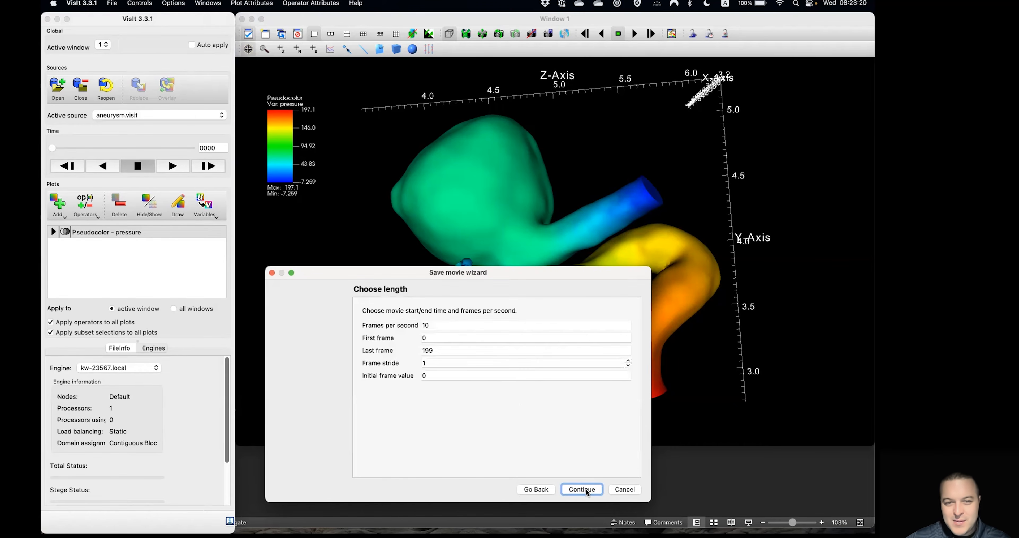
Step: Set the movie length to 15 frames per second with 100 as the last frame
double_click(426, 325)
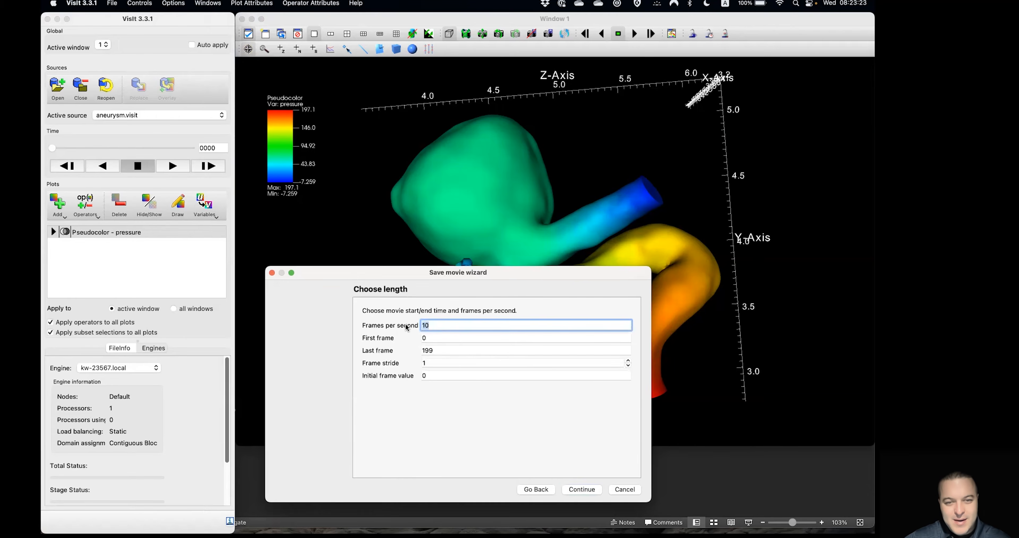
type("15")
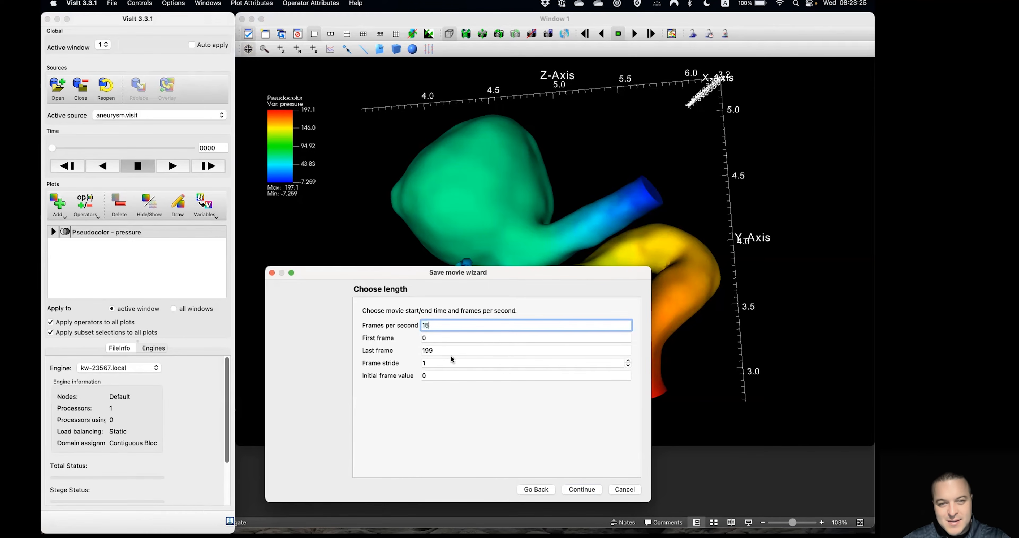
double_click(433, 350)
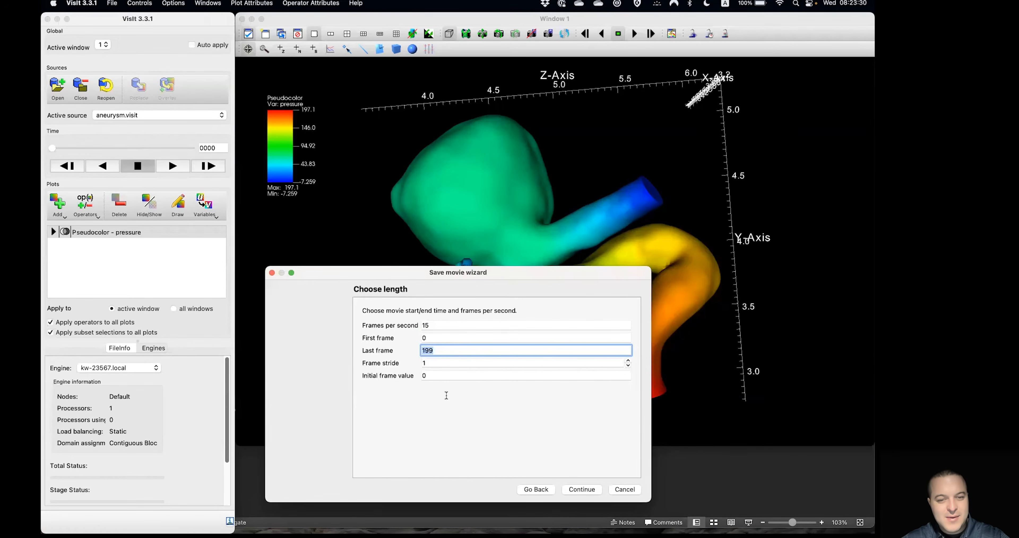
type("100")
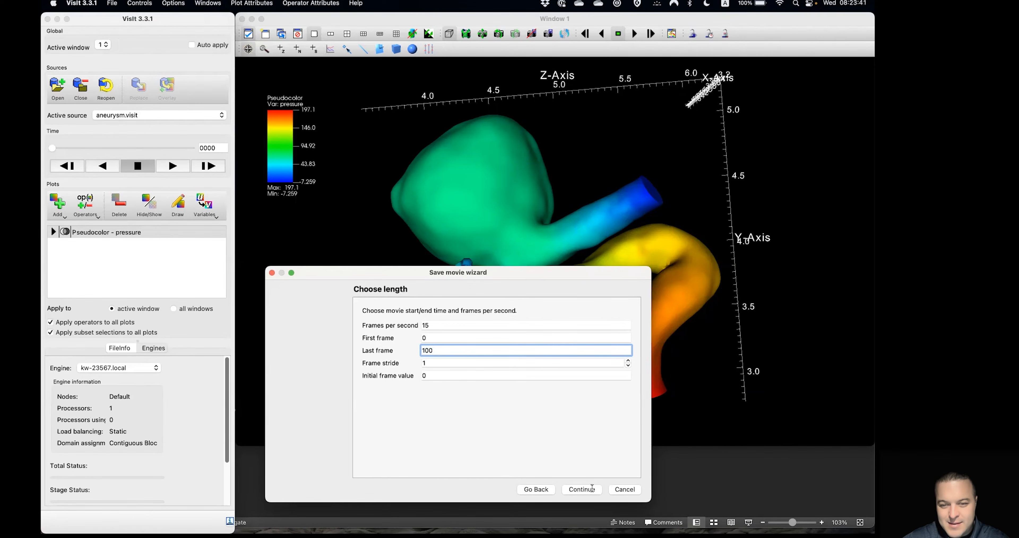
left_click(582, 489)
Step: Set the movie's output directory to the Desktop and generate it immediately with the currently allocated processors
left_click(616, 328)
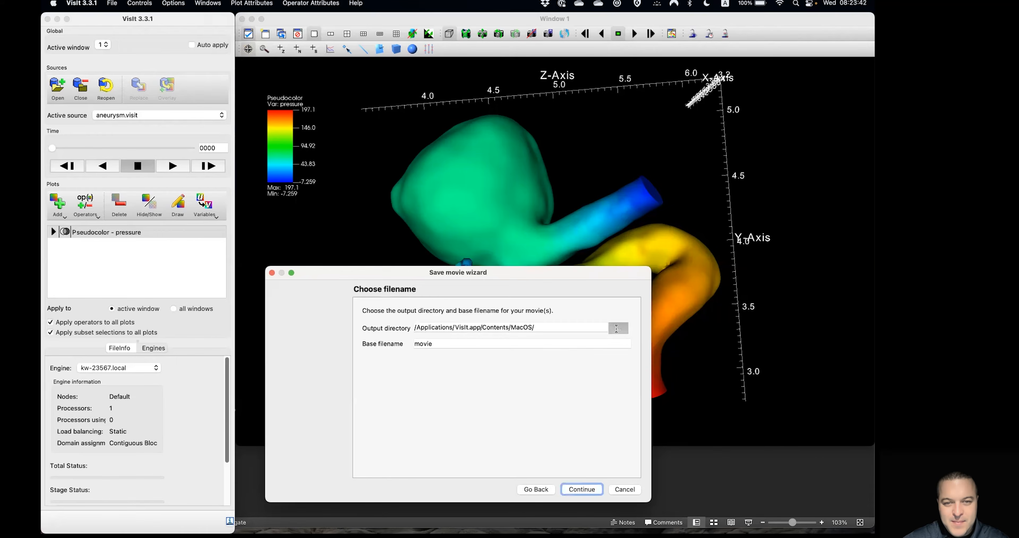
left_click(324, 360)
left_click(652, 499)
left_click(572, 492)
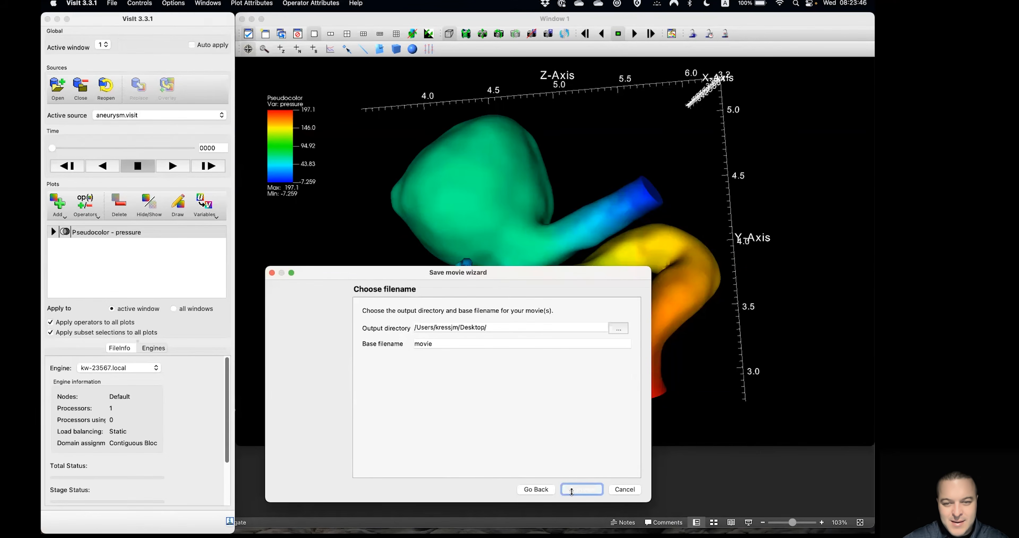
left_click(572, 492)
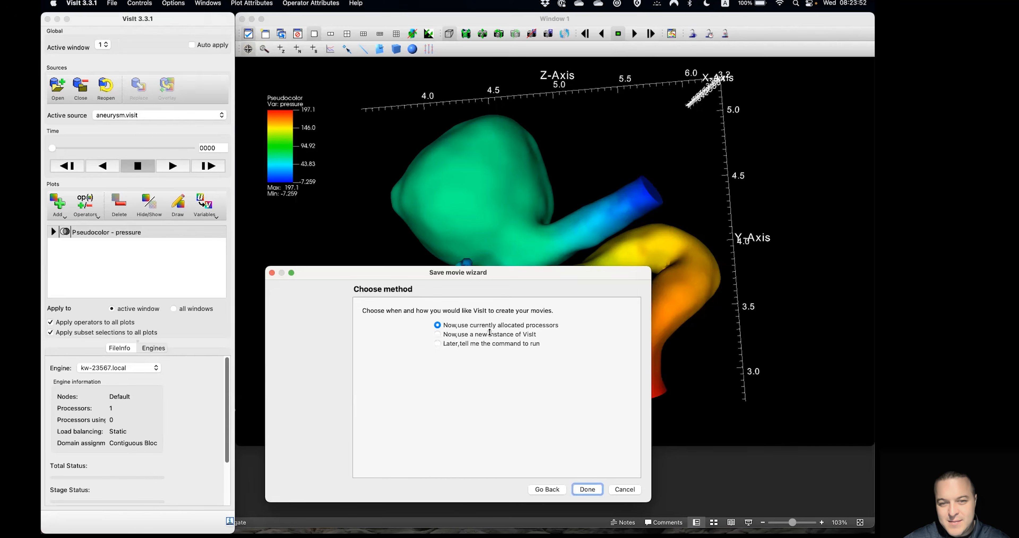
left_click(587, 489)
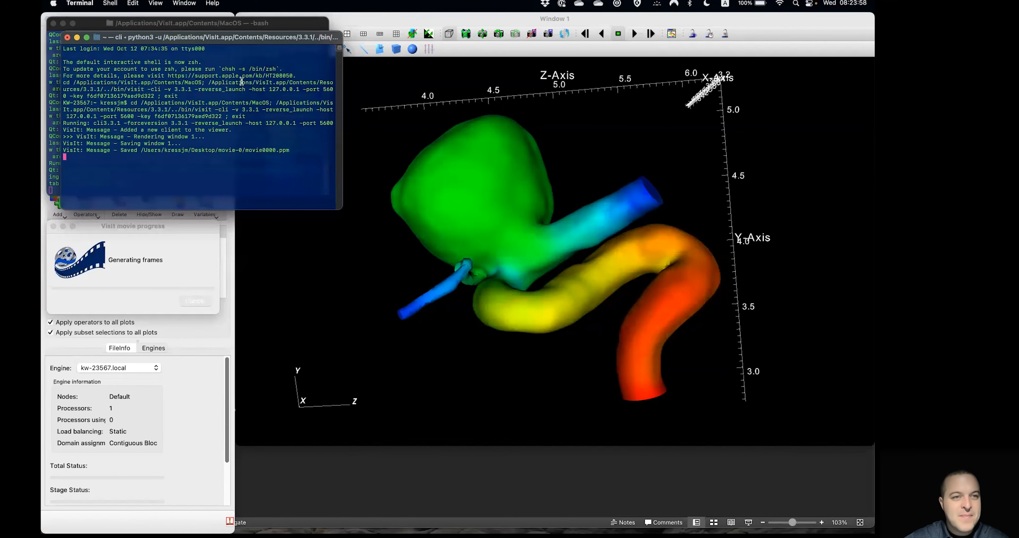
Step: Move the terminal and movie progress windows so the aneurysm plot and both progress displays can be seen
left_click_drag(199, 41, 230, 27)
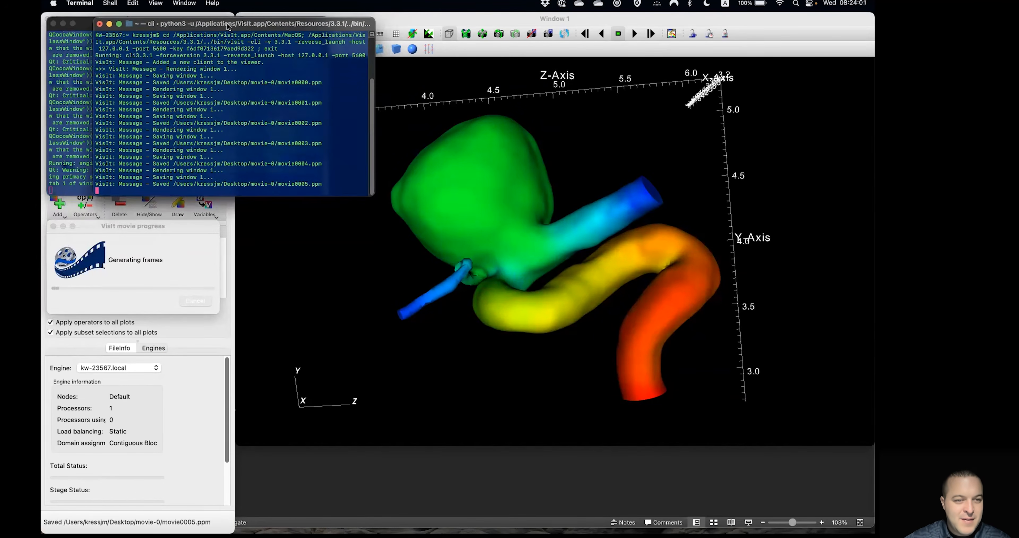
left_click(155, 226)
left_click_drag(154, 226, 172, 206)
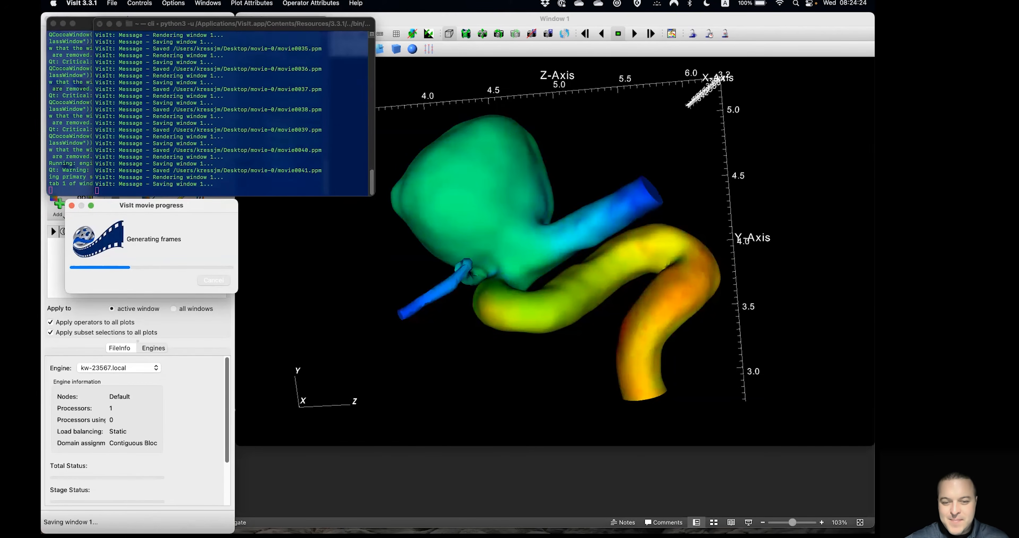
Step: Switch to the IntroductionToVisit_R1 presentation in PowerPoint and start the slide show from the Screenshots / Movies slide
mouse_move(478, 513)
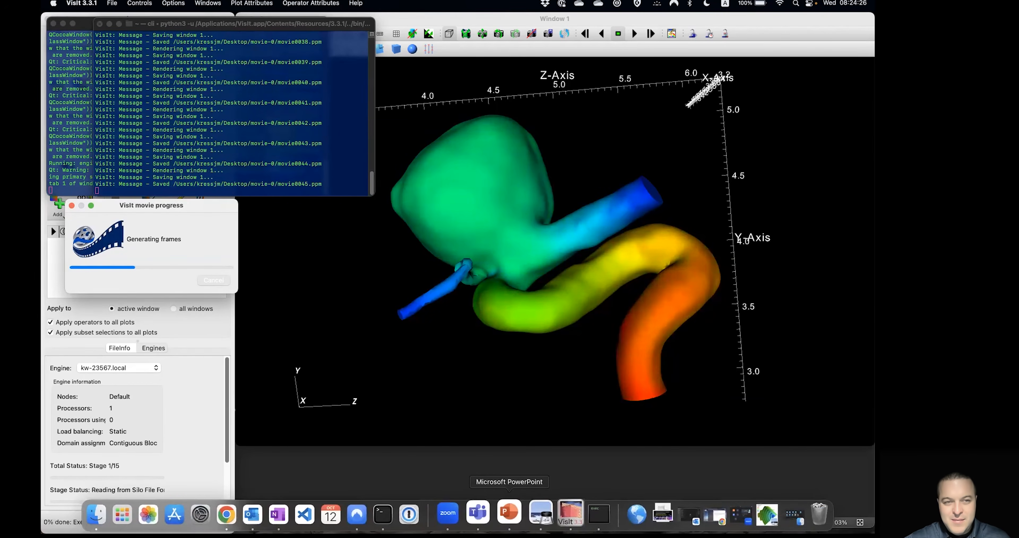
left_click(509, 512)
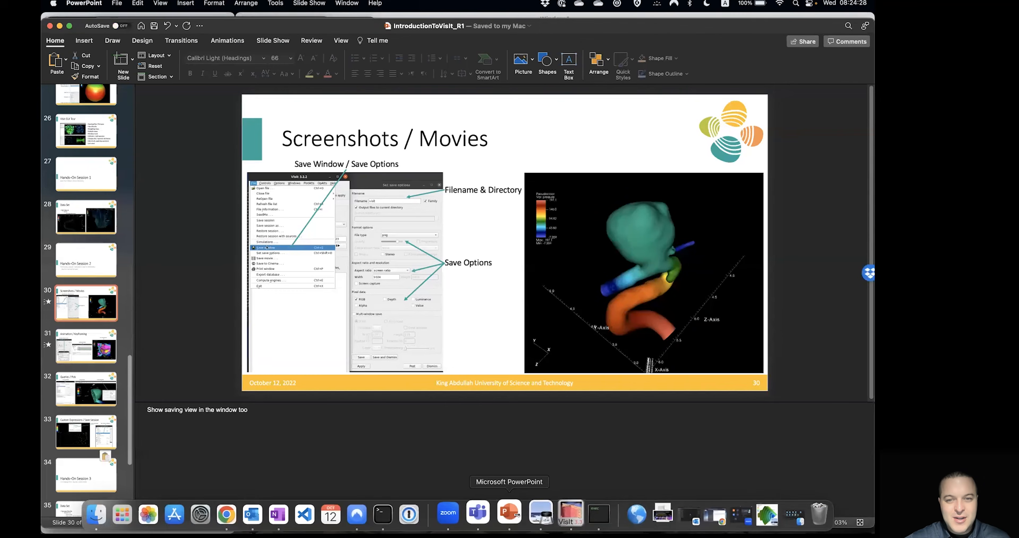
left_click(748, 521)
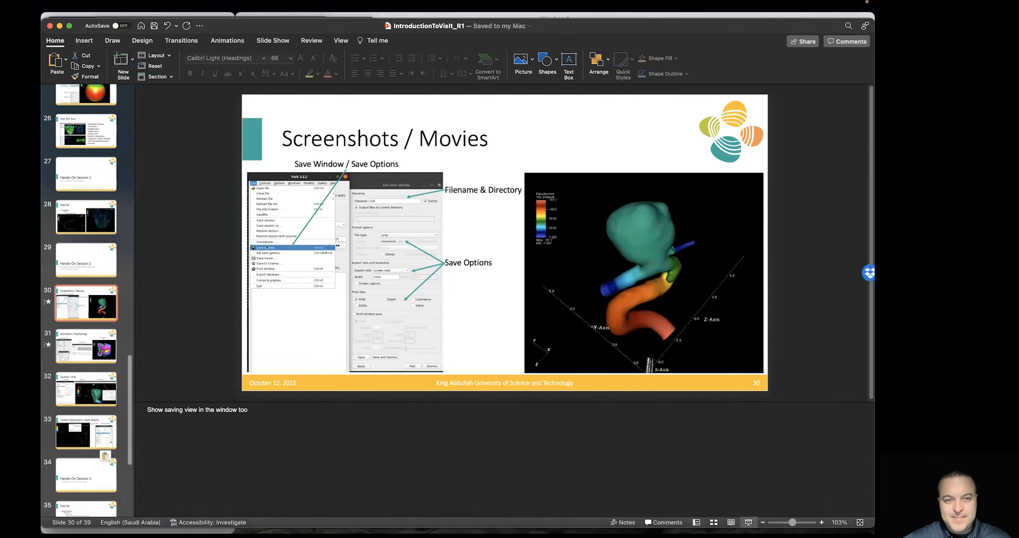
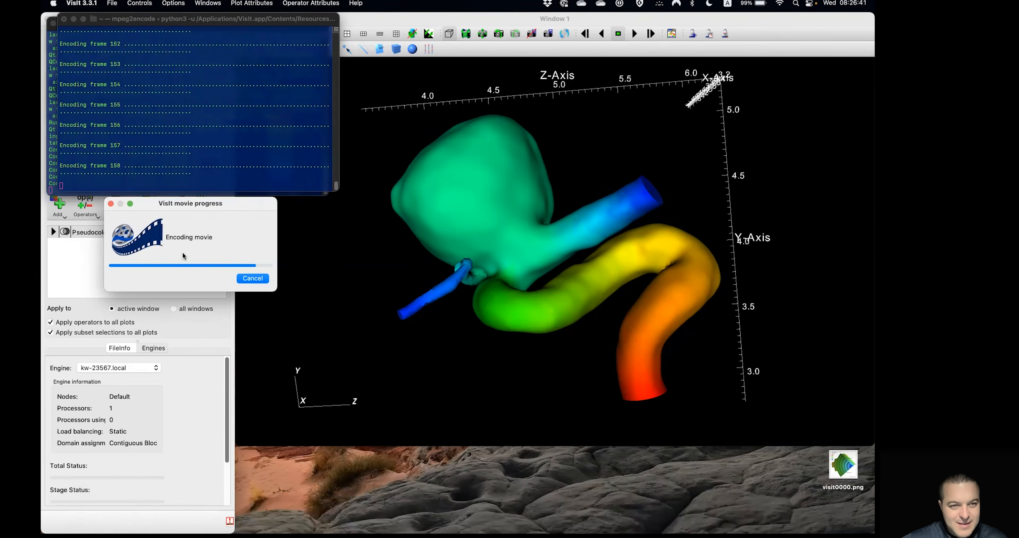
Step: Rotate the aneurysm plot slightly in both directions and move the movie progress window away from the plot list
mouse_move(189, 209)
left_mouse_down()
mouse_move(213, 252)
mouse_move(190, 221)
left_mouse_up()
left_click(169, 168)
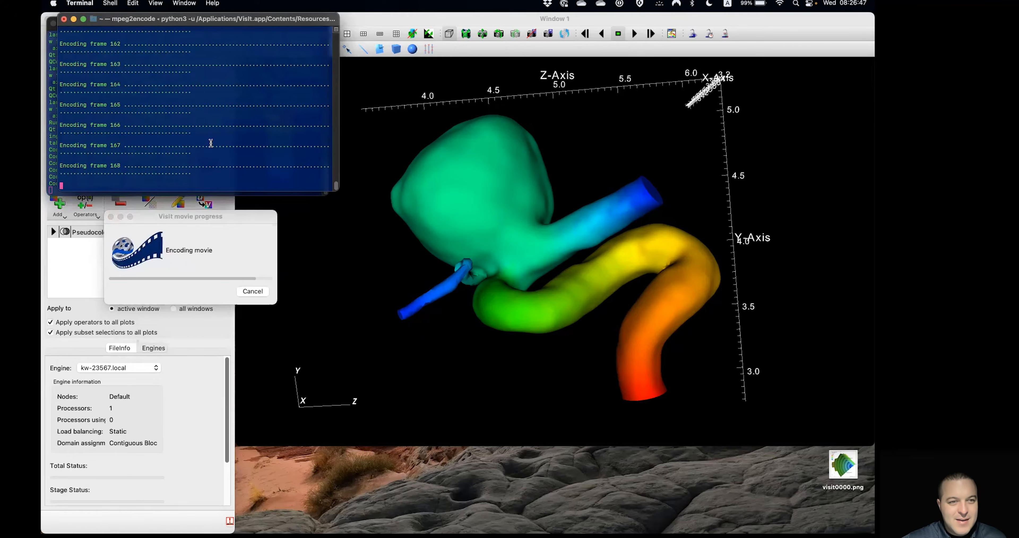
left_click(463, 291)
left_click_drag(451, 262, 498, 262)
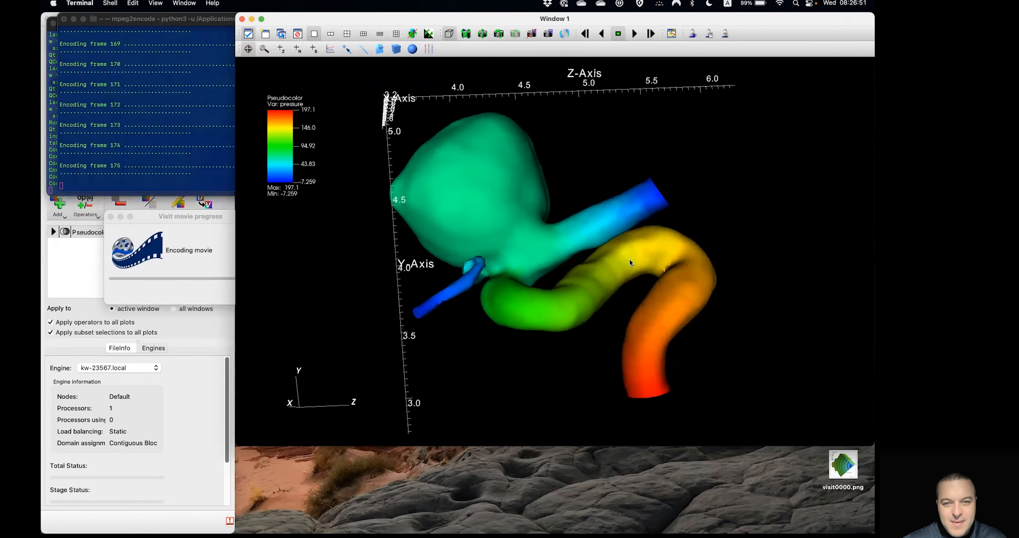
left_click_drag(631, 262, 553, 267)
left_click_drag(170, 217, 402, 452)
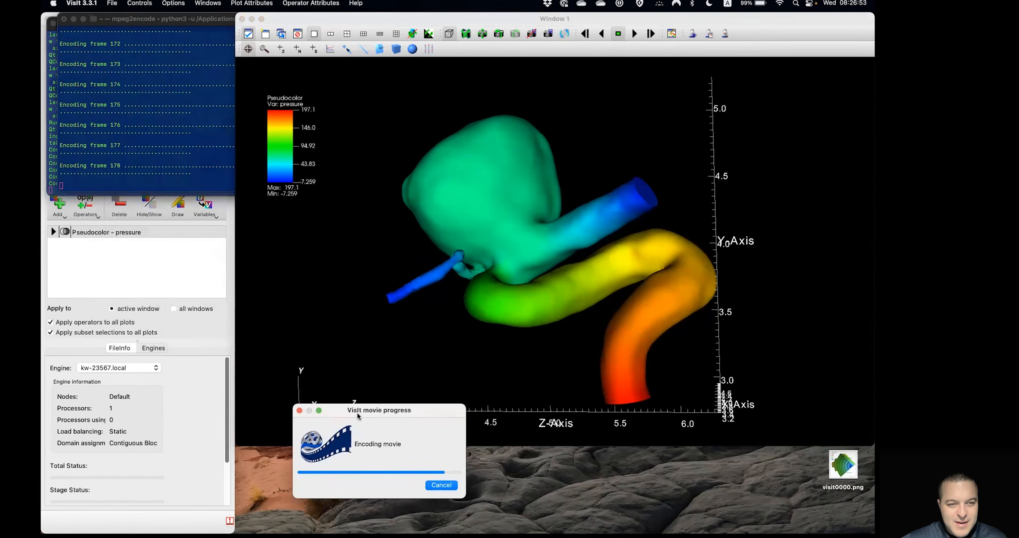
Step: Delete the Pseudocolor pressure plot and close the aneurysm.visit database
left_click(106, 239)
left_click(109, 232)
left_click(119, 204)
left_click(81, 87)
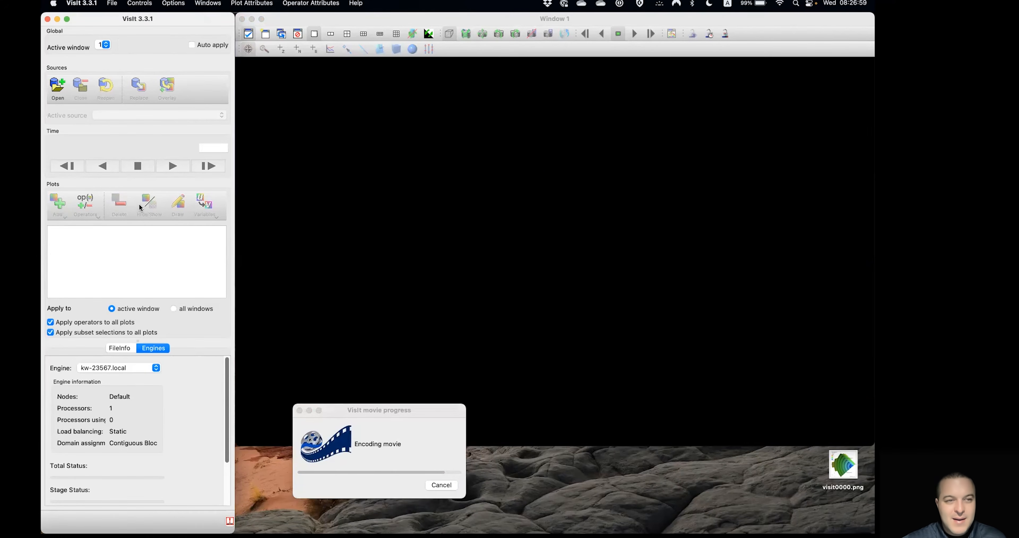
Step: Open noise.silo from the Desktop's additionalworkshopfiles directory, dismissing the movie completion message
left_click(58, 87)
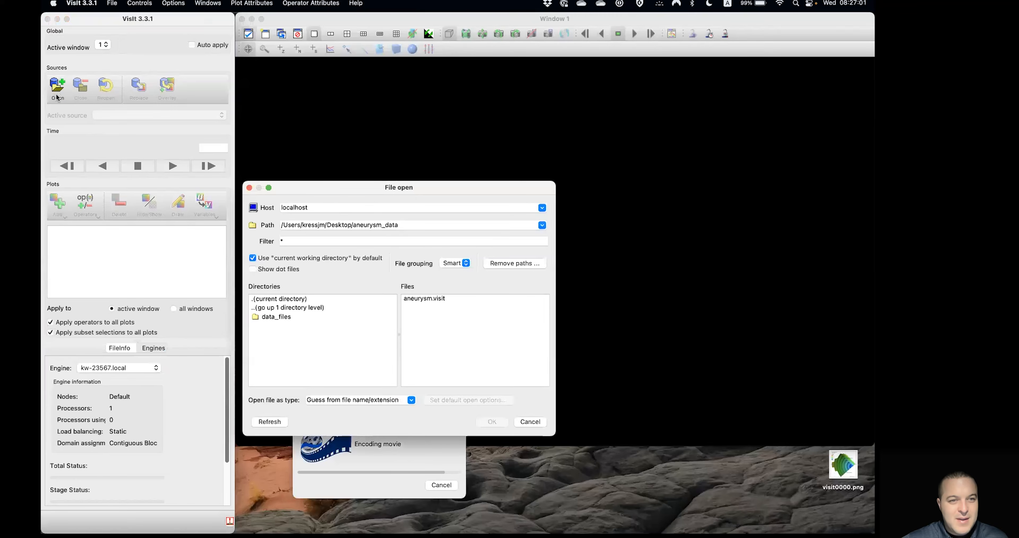
double_click(316, 308)
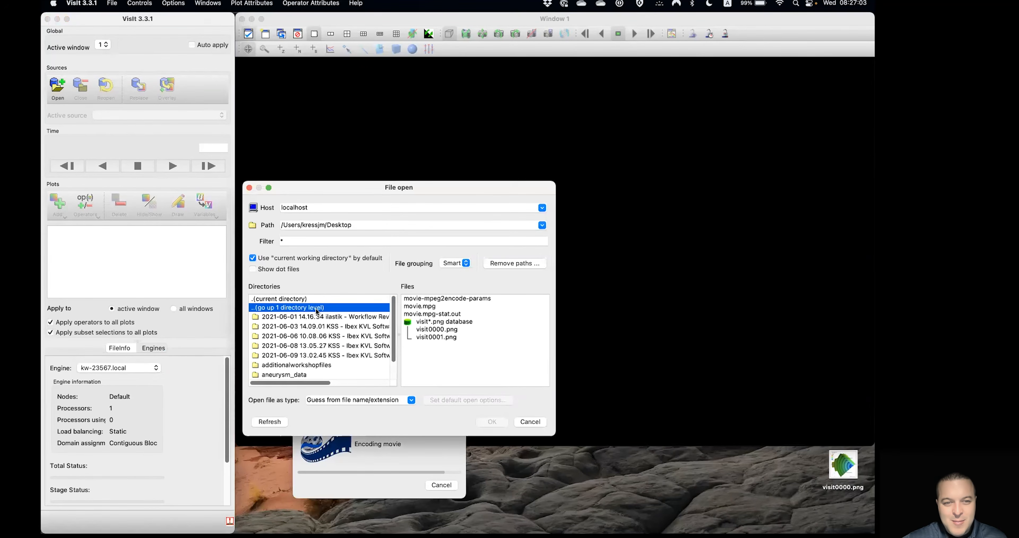
double_click(298, 366)
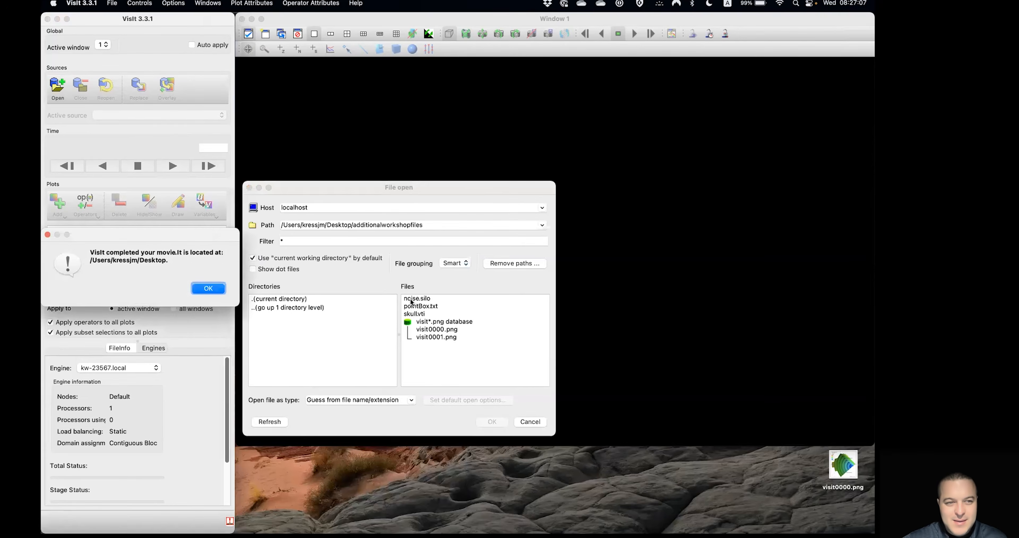
left_click(203, 287)
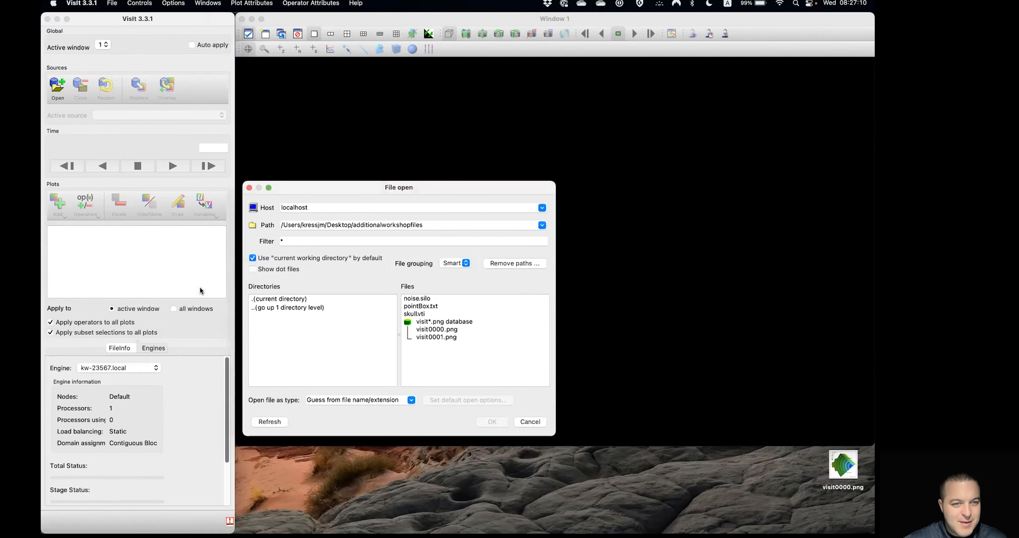
double_click(421, 299)
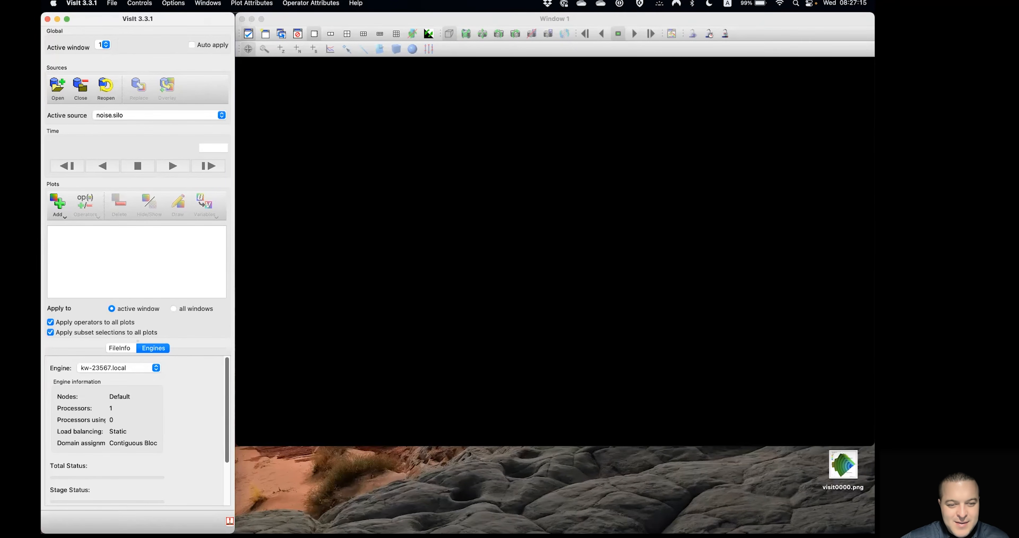
Step: Open the saved movie.mpg from Finder in QuickTime Player, play it through and pause it partway on a replay
left_click(97, 518)
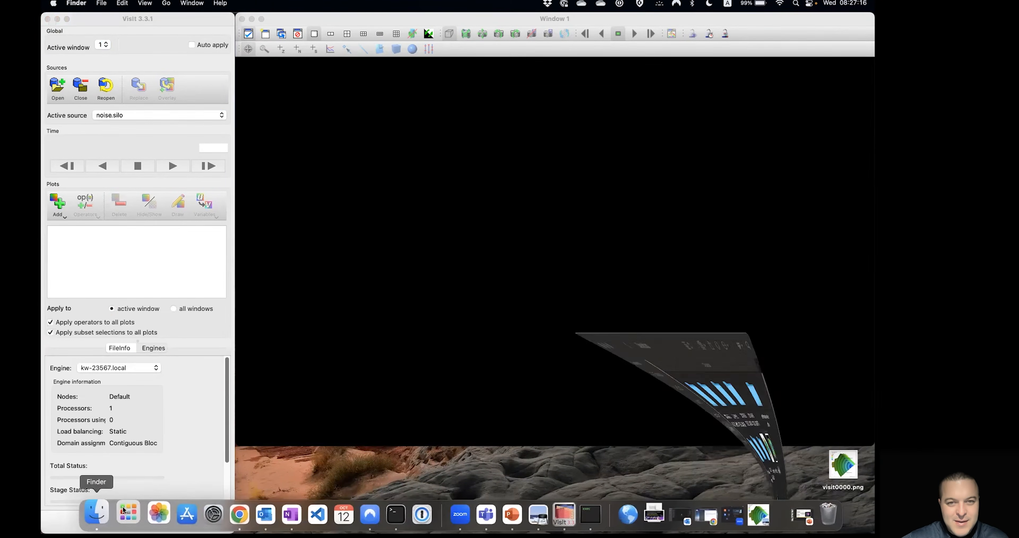
double_click(385, 257)
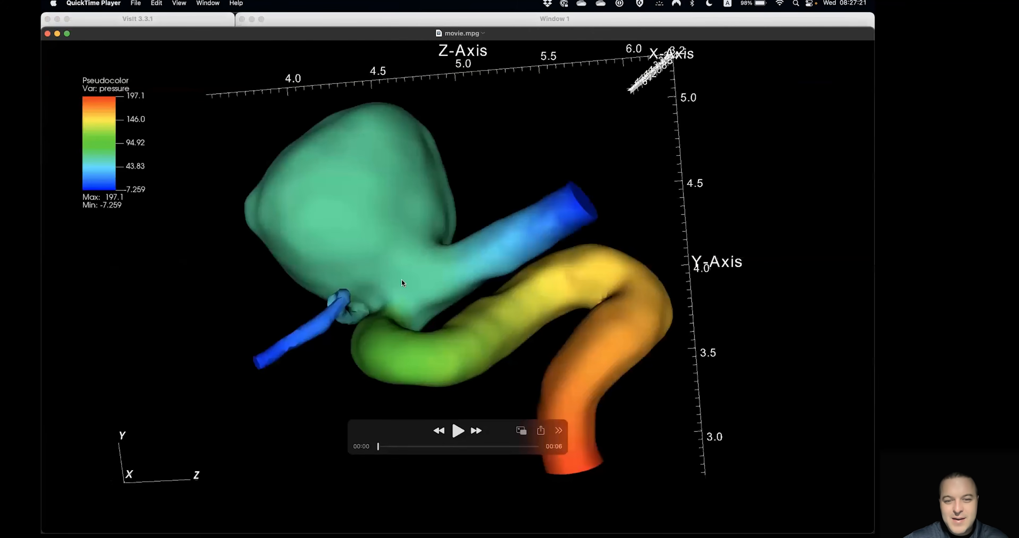
left_click(457, 431)
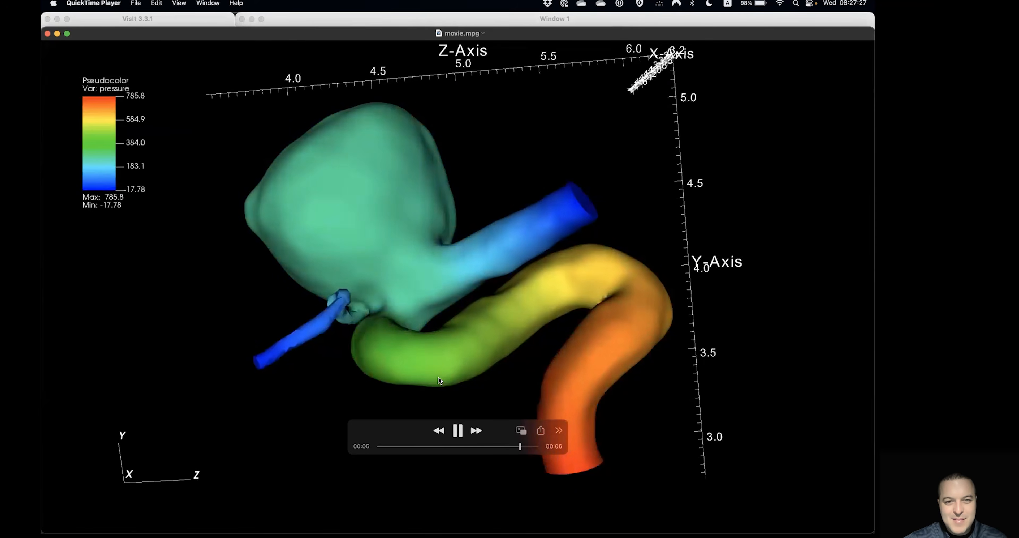
left_click(454, 430)
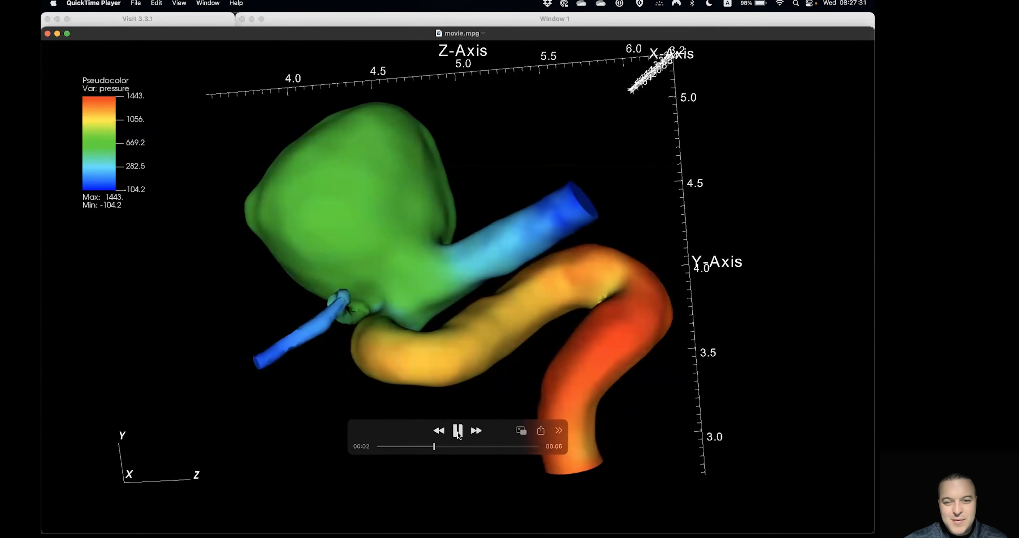
left_click(458, 432)
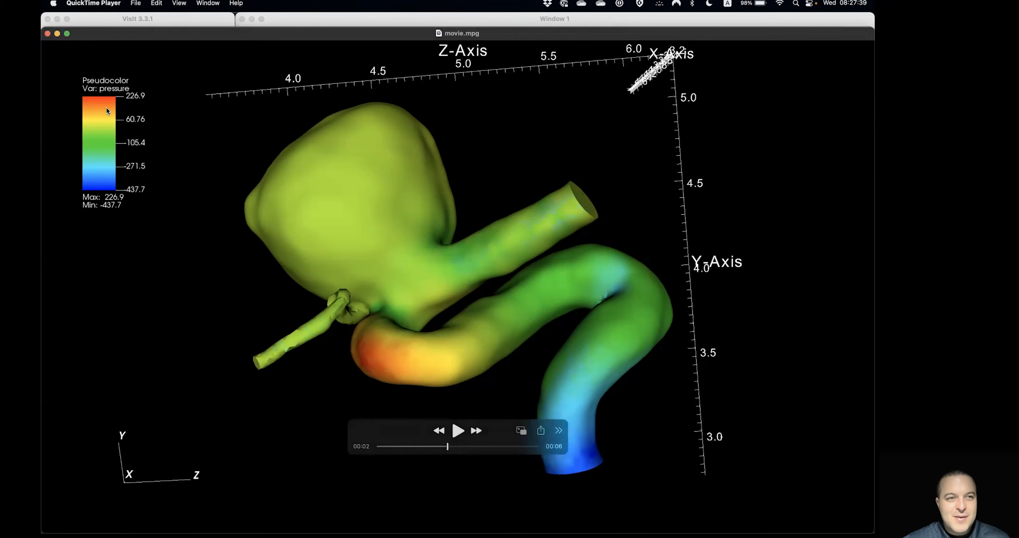
mouse_move(67, 35)
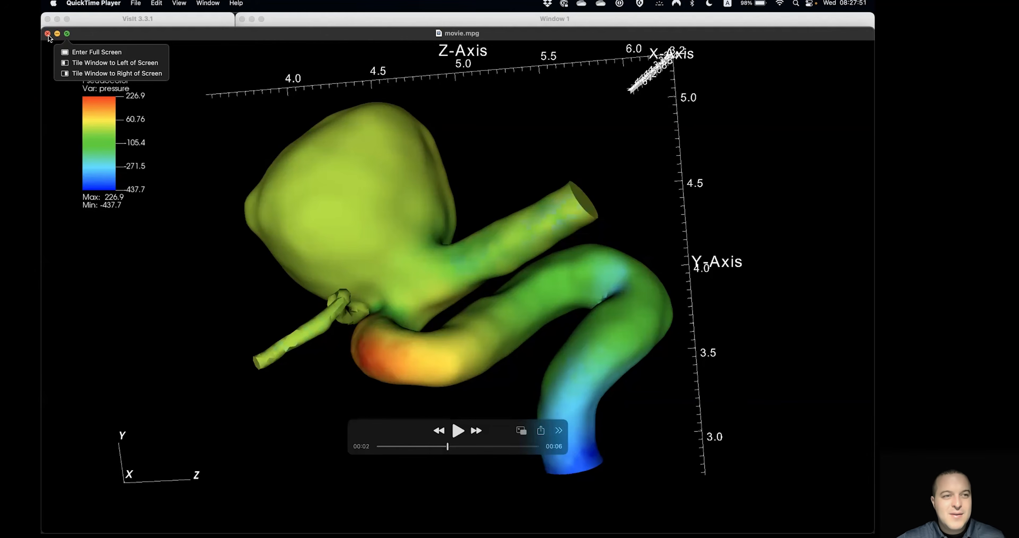
Step: Close the movie.mpg player window and the Finder Desktop window
left_click(47, 34)
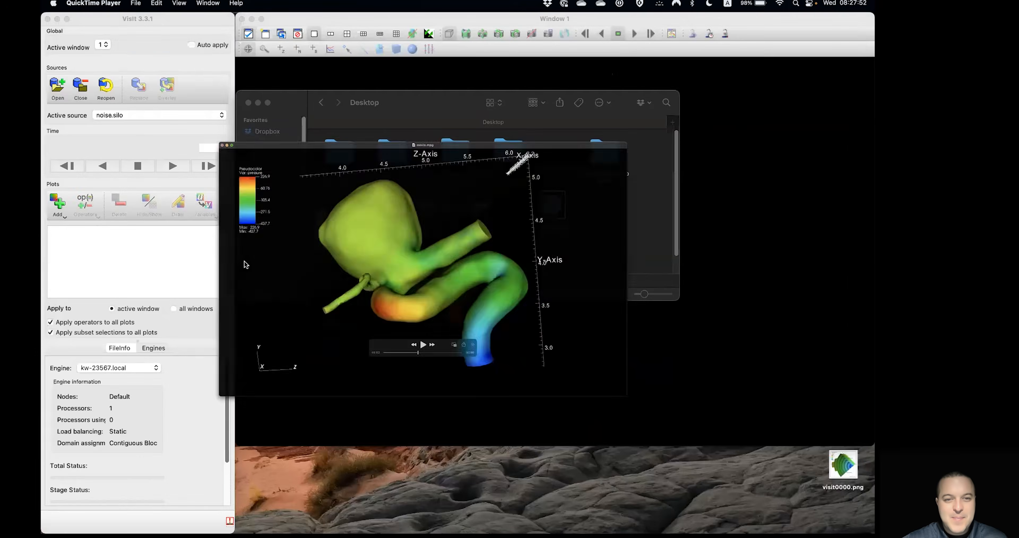
left_click(257, 103)
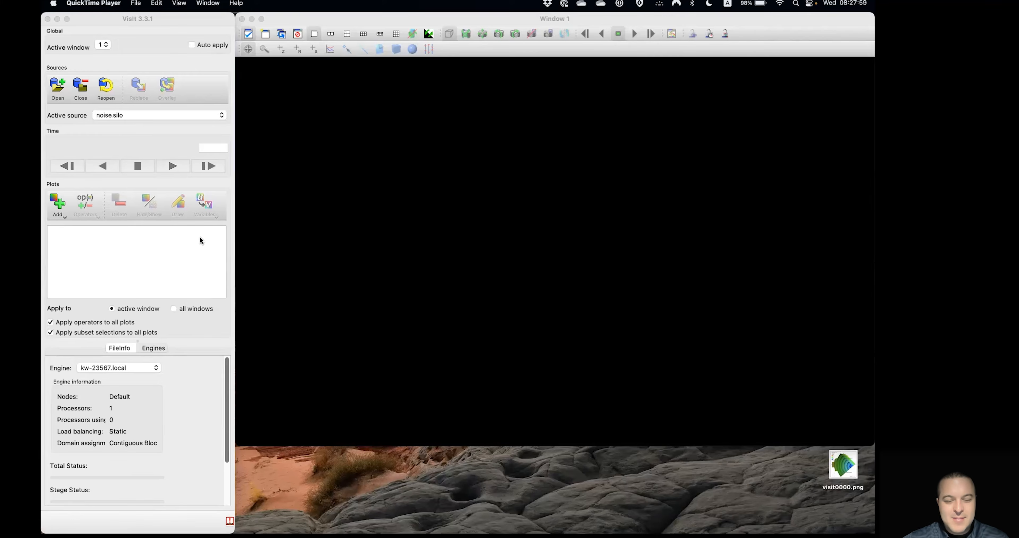
Step: Switch to VisIt and add a Contour plot of hardyglobal from noise.silo, draw it, and rotate it slightly
left_click(56, 210)
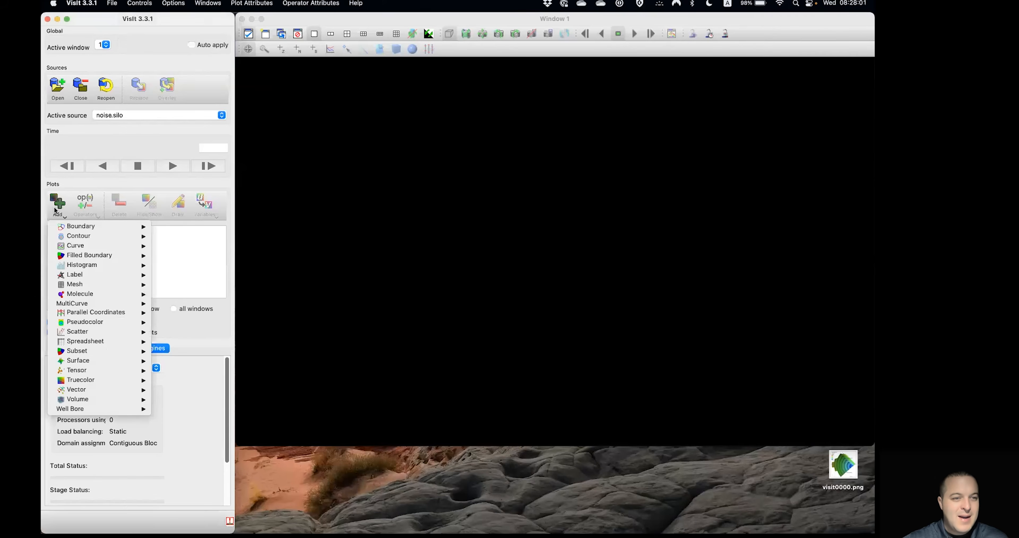
mouse_move(82, 243)
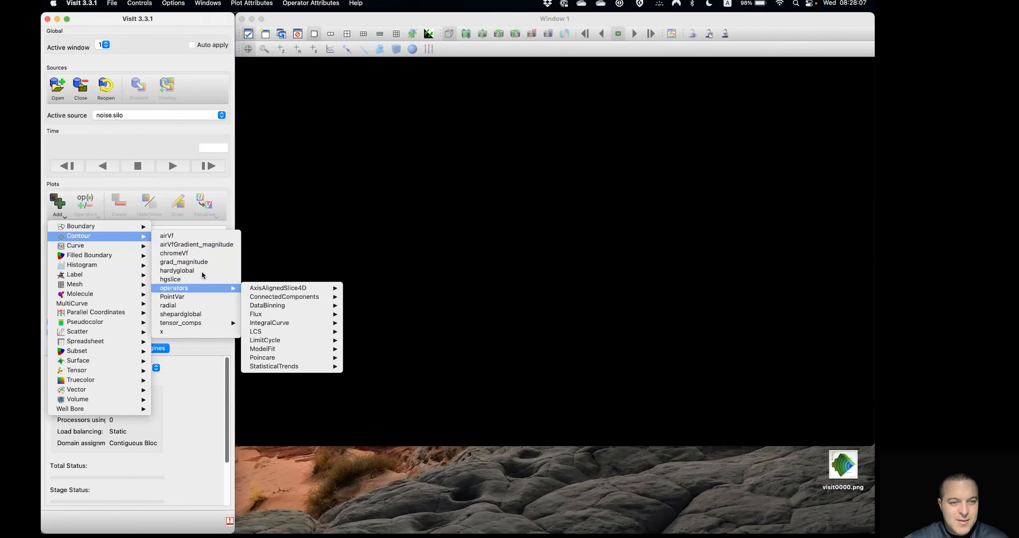
left_click(177, 269)
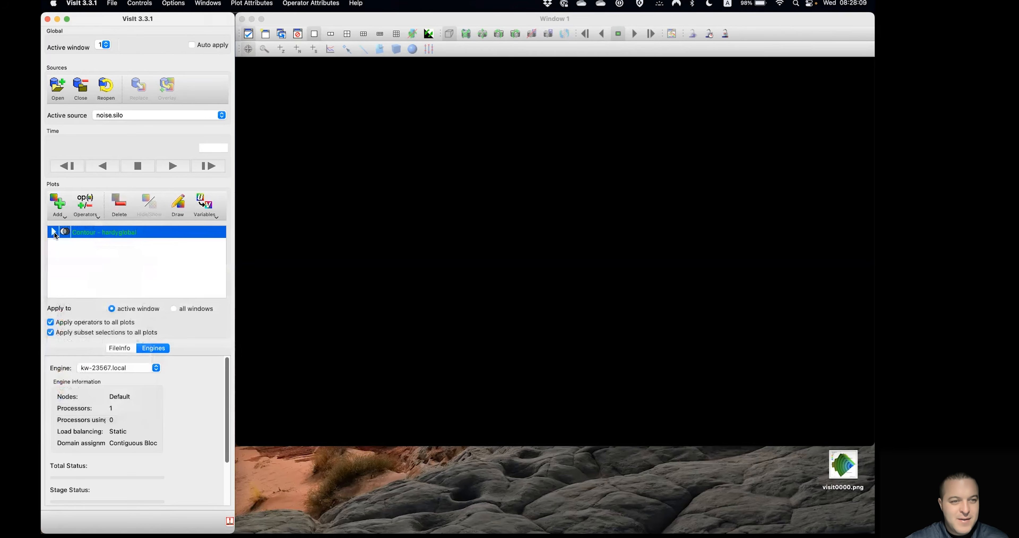
left_click(52, 233)
left_click(173, 210)
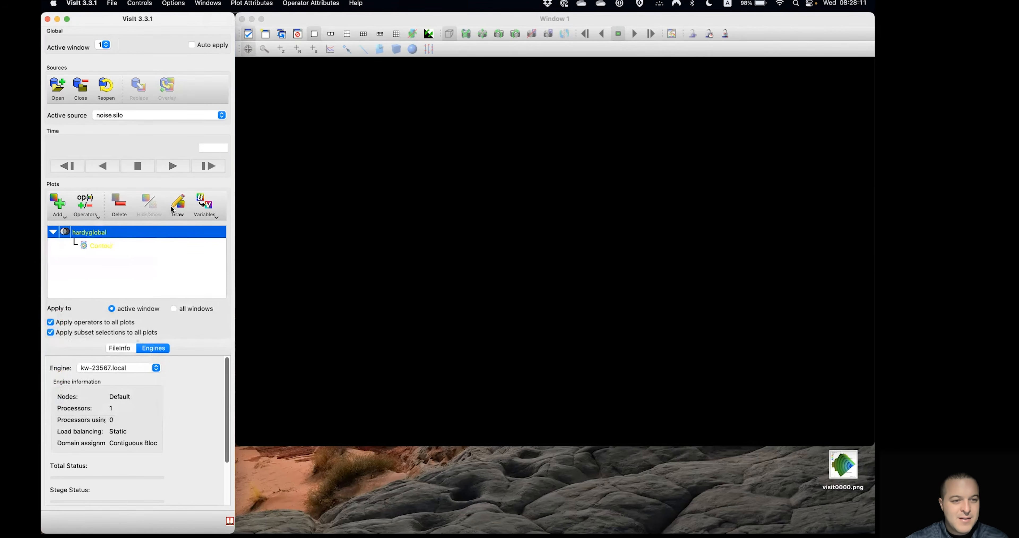
left_click_drag(568, 276, 723, 229)
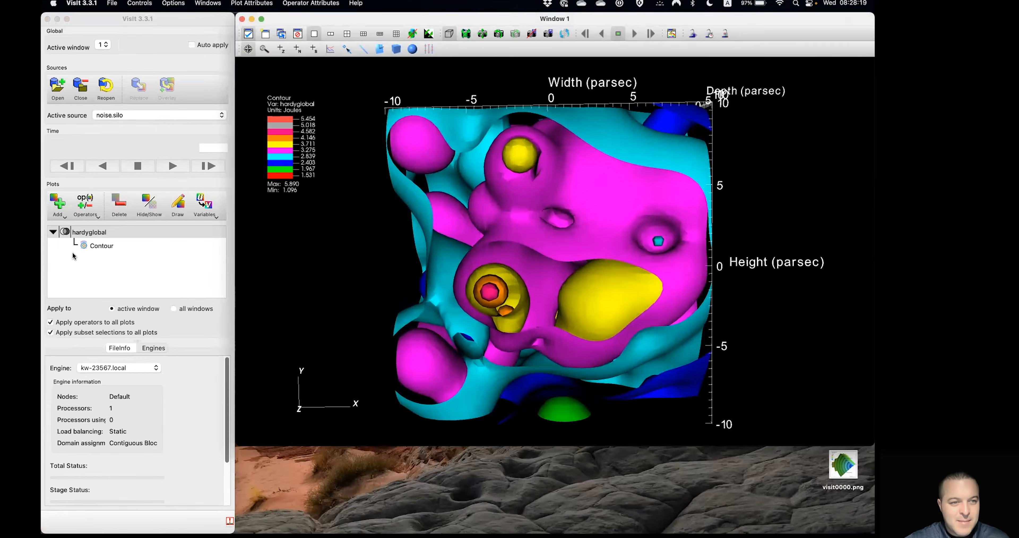
Step: Color the Contour plot with the hot_desaturated color table and apply the change
double_click(90, 248)
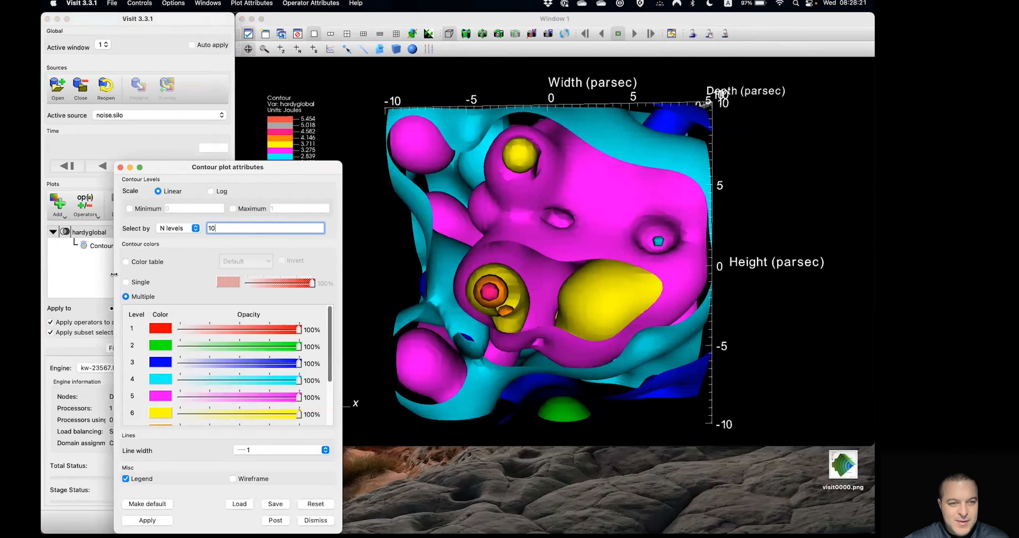
left_click(140, 262)
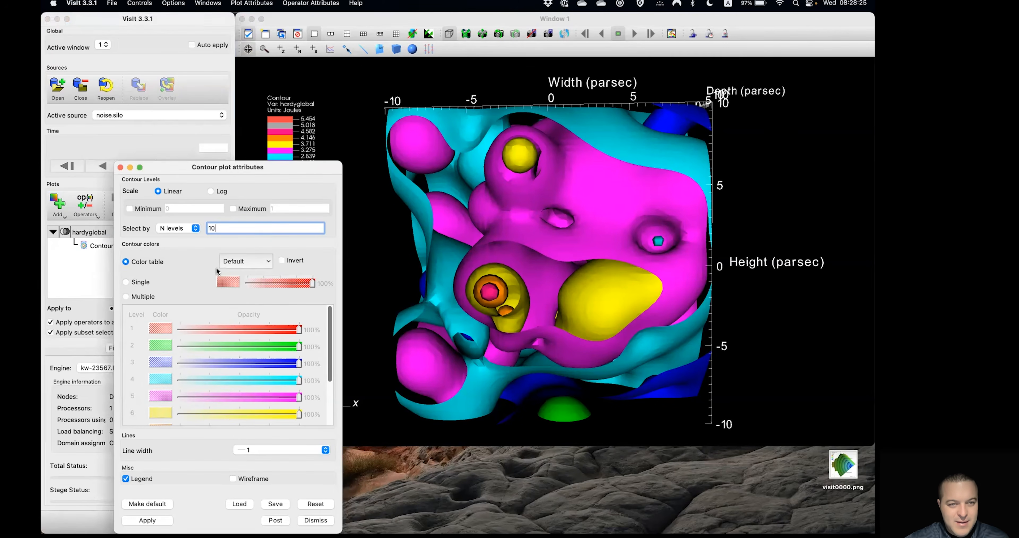
left_click(251, 264)
scroll(254, 273, "down", 10)
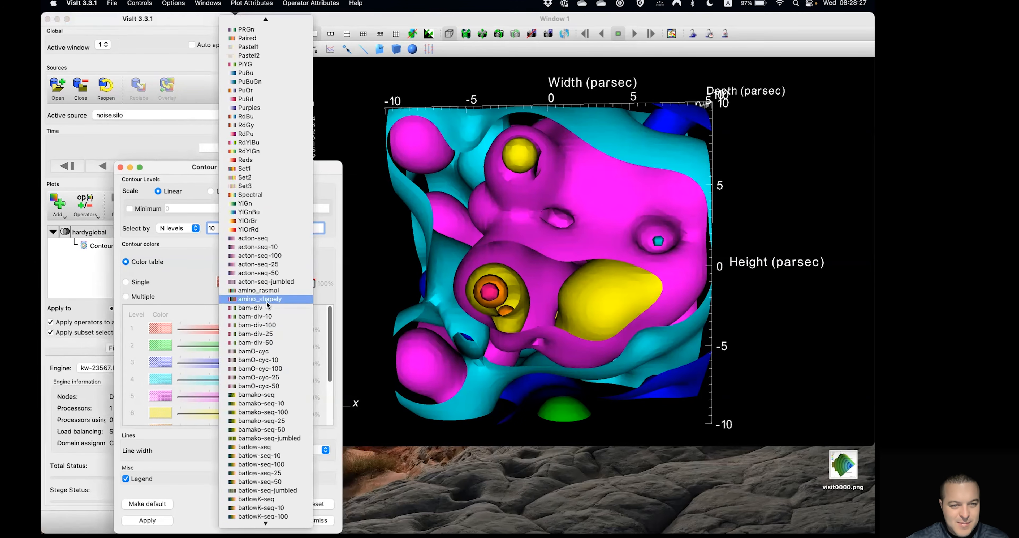
scroll(257, 346, "down", 15)
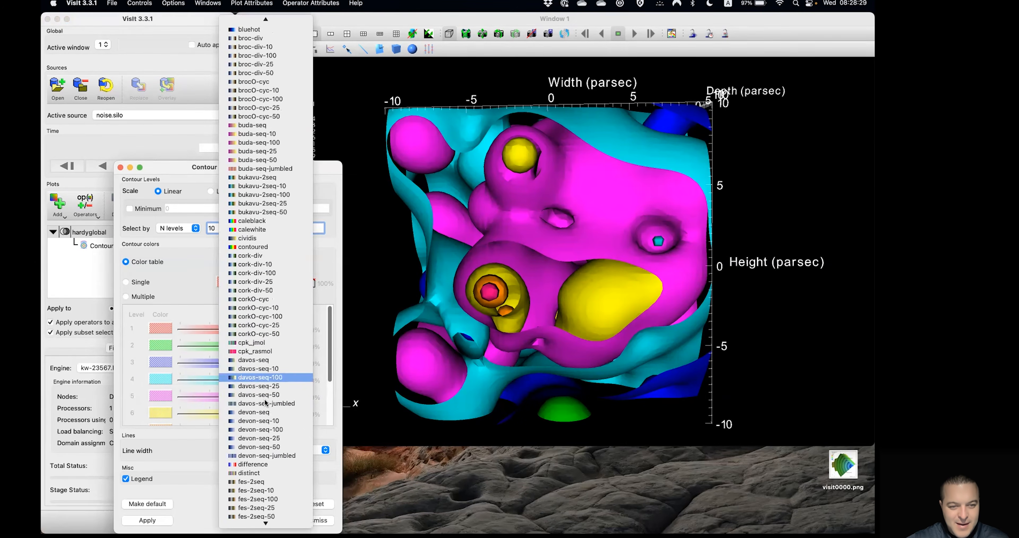
scroll(250, 421, "down", 15)
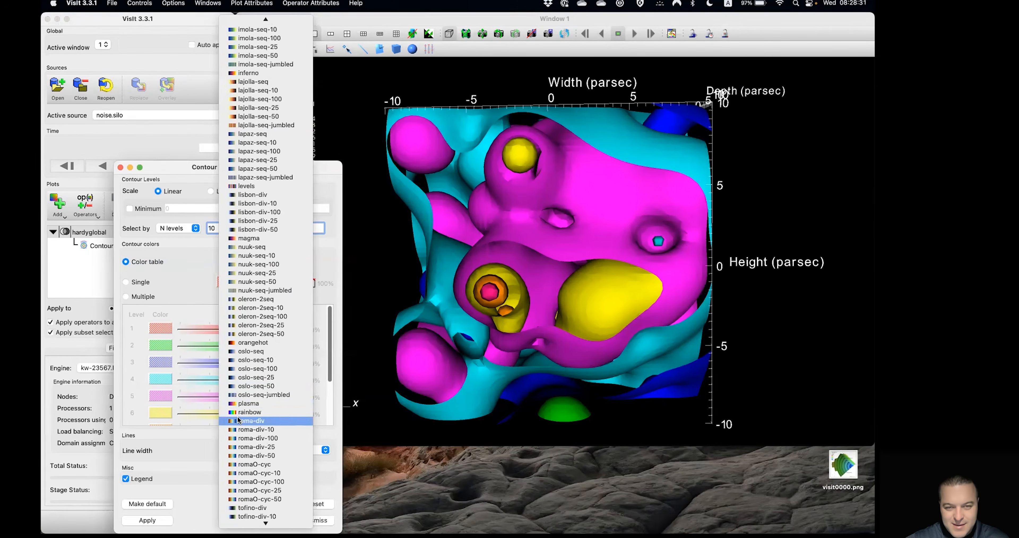
scroll(263, 391, "down", 10)
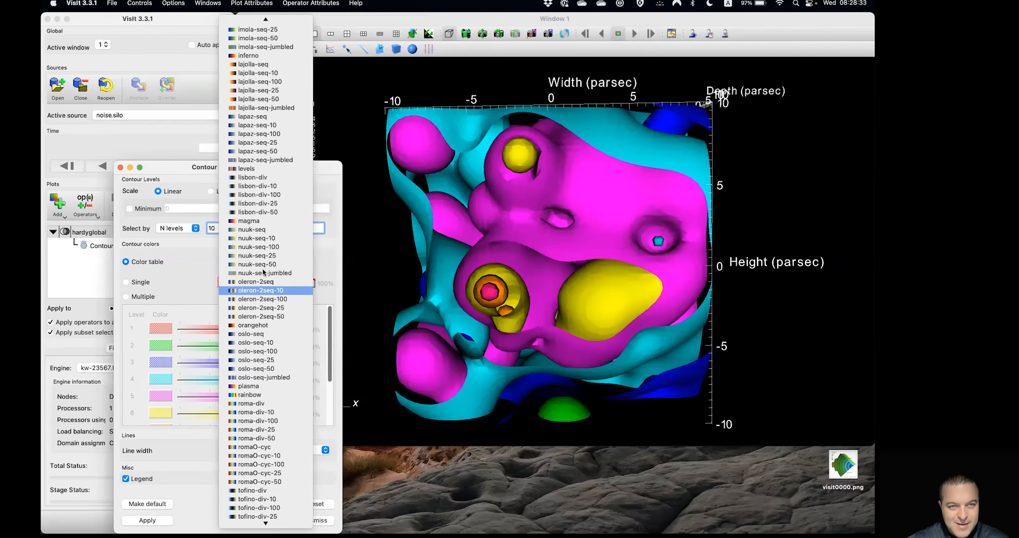
scroll(266, 379, "up", 10)
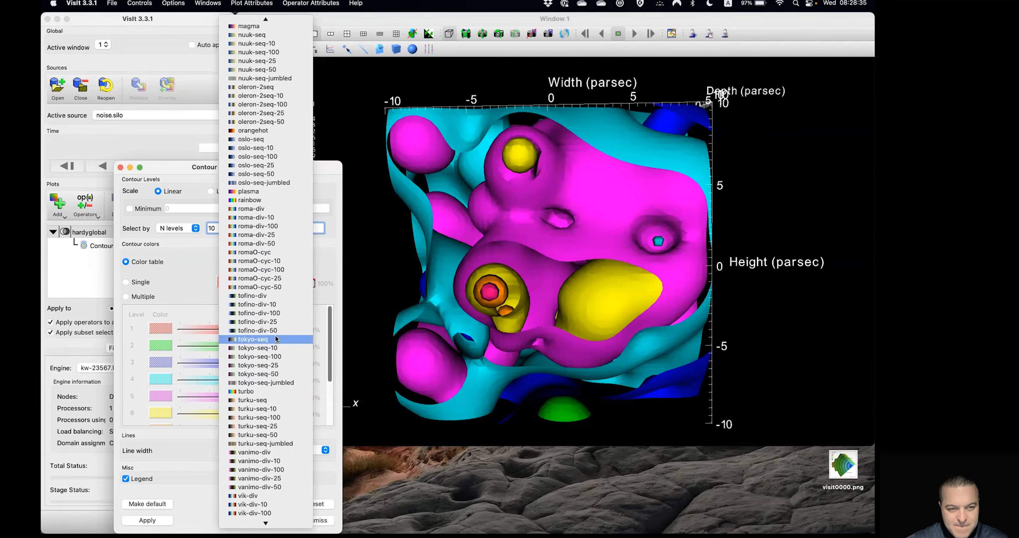
scroll(268, 340, "up", 9)
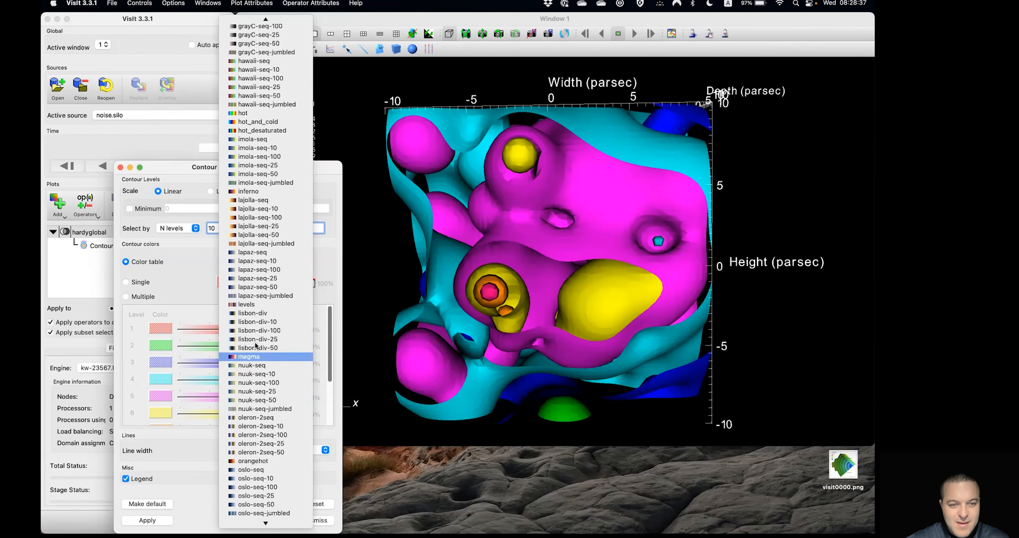
left_click(253, 208)
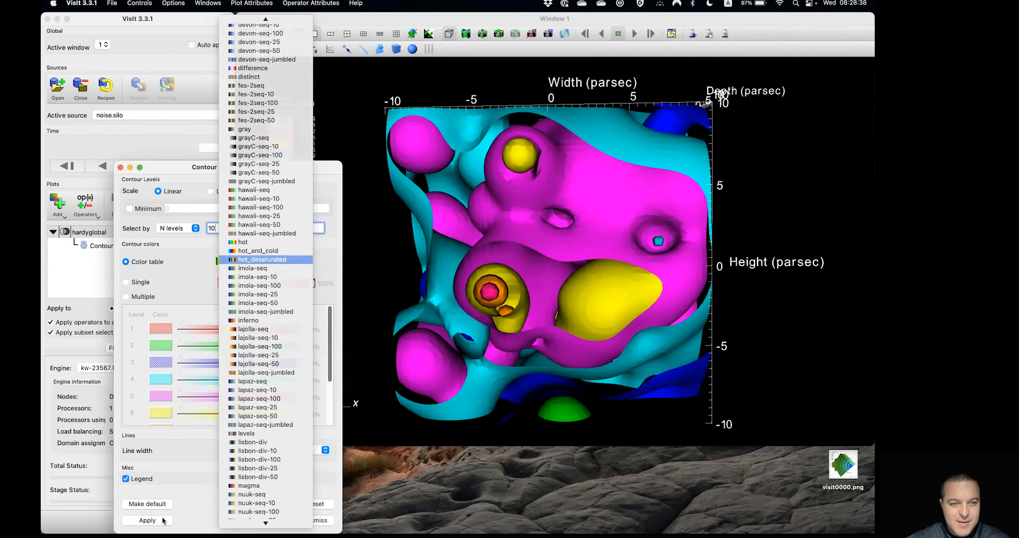
left_click(147, 520)
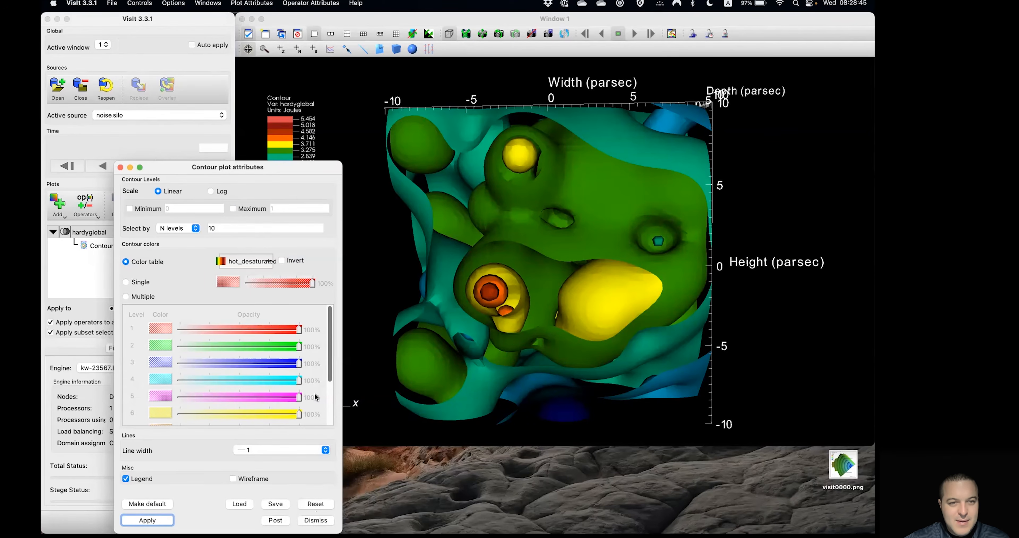
Step: Move the Contour plot attributes window off the main controls, bring the plot window forward and reset its view
left_click_drag(234, 174, 359, 133)
left_click(746, 160)
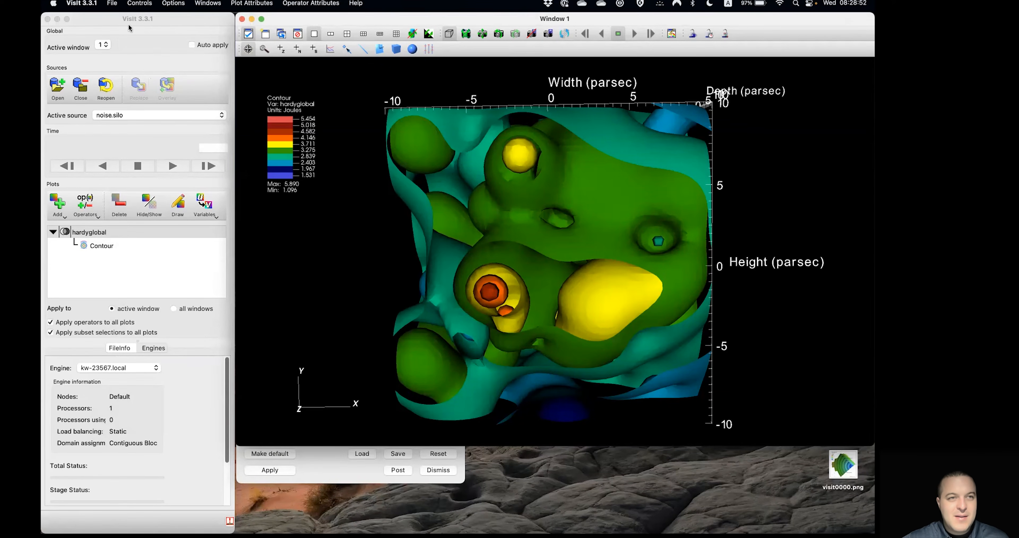
left_click(465, 34)
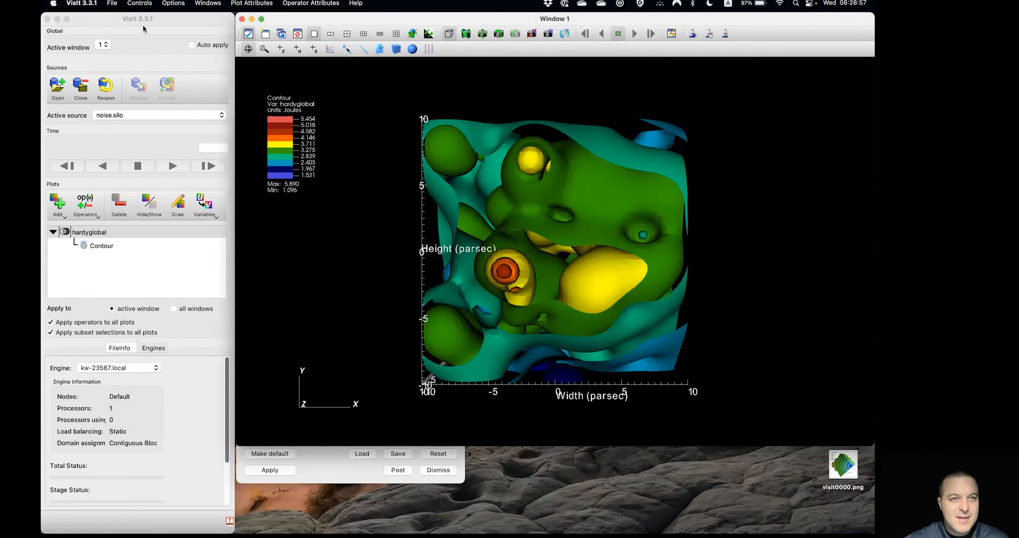
Step: Open the Keyframe Editor and move and widen its window below the plot
left_click(146, 4)
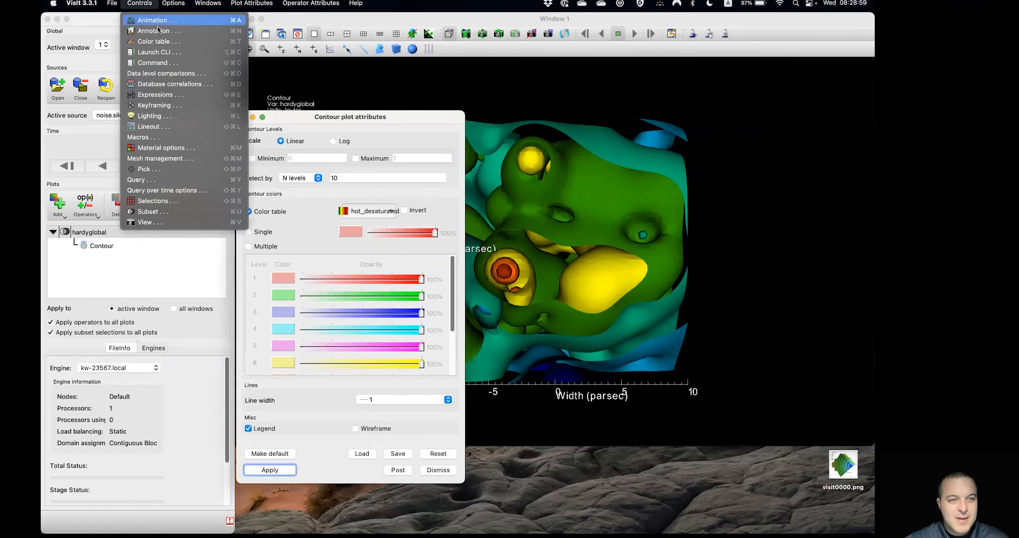
left_click(166, 107)
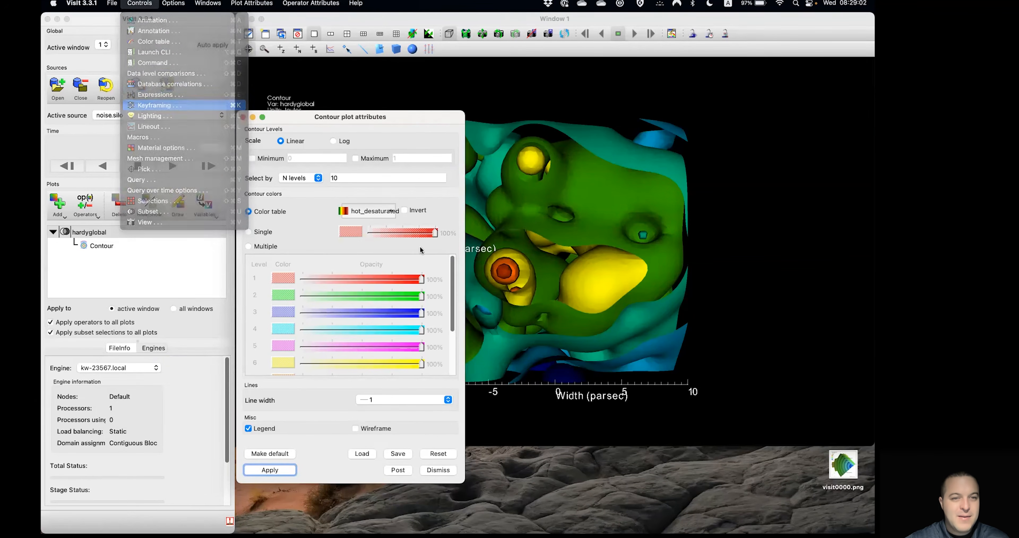
left_click_drag(185, 270, 312, 340)
left_click_drag(401, 398, 755, 432)
mouse_move(526, 327)
left_mouse_down()
mouse_move(526, 356)
mouse_move(538, 356)
mouse_move(512, 338)
mouse_move(512, 323)
left_mouse_up()
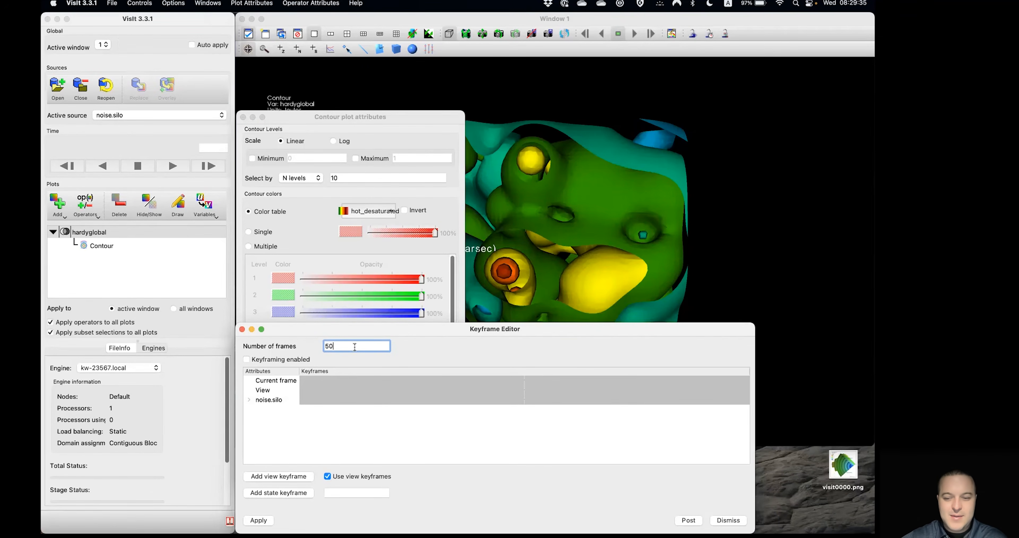
Step: Set the number of frames to 50, enable keyframing and apply the settings
key("Return")
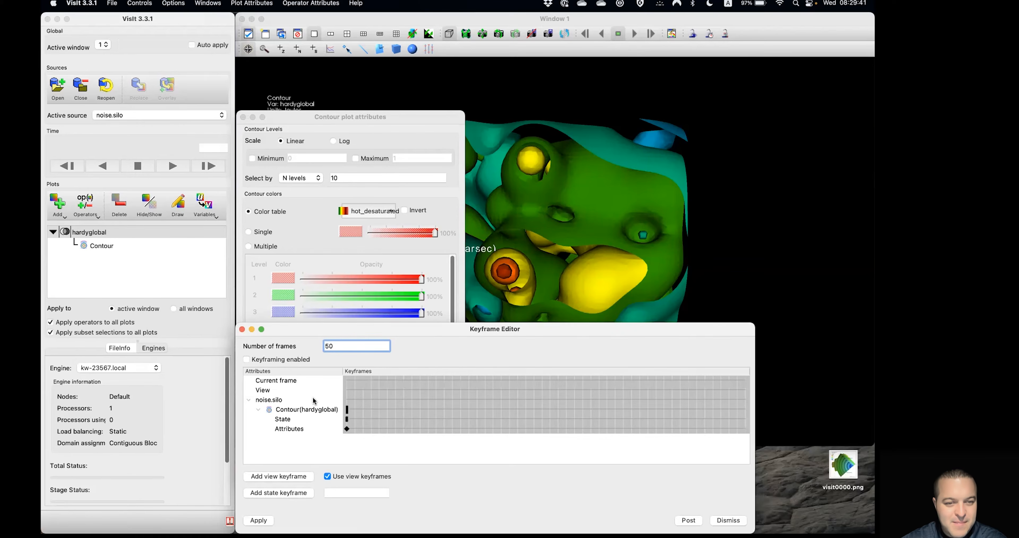
left_click(263, 393)
left_click(265, 400)
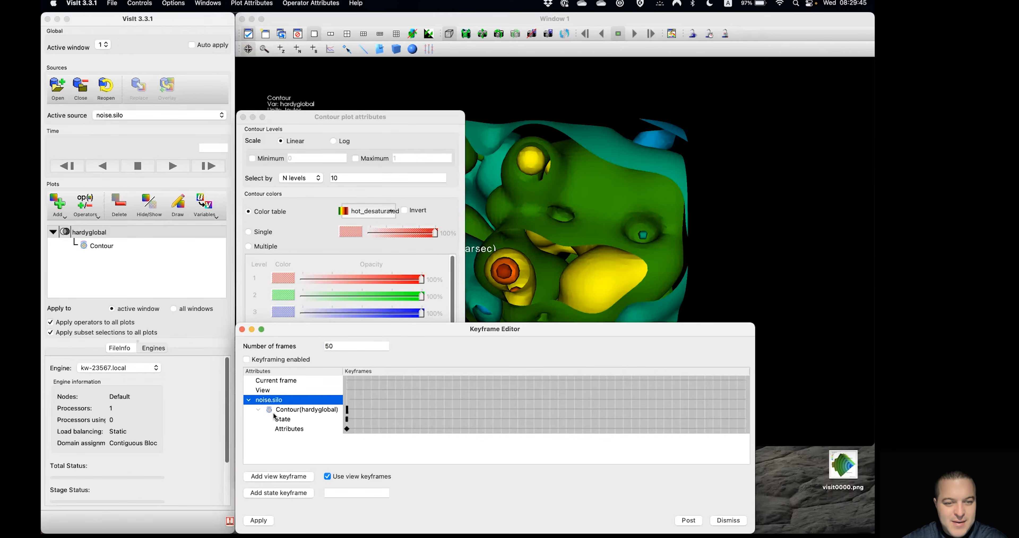
left_click(267, 361)
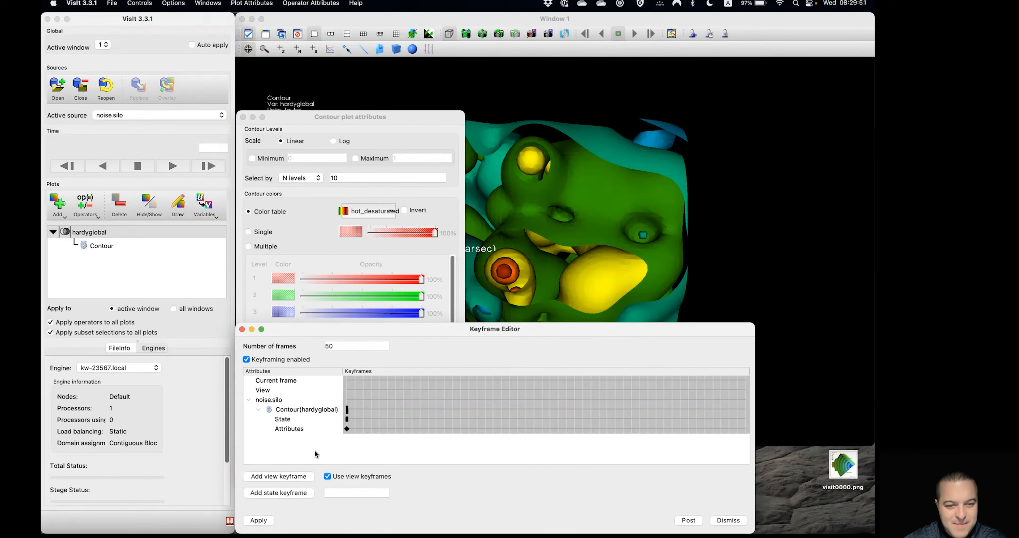
left_click(263, 518)
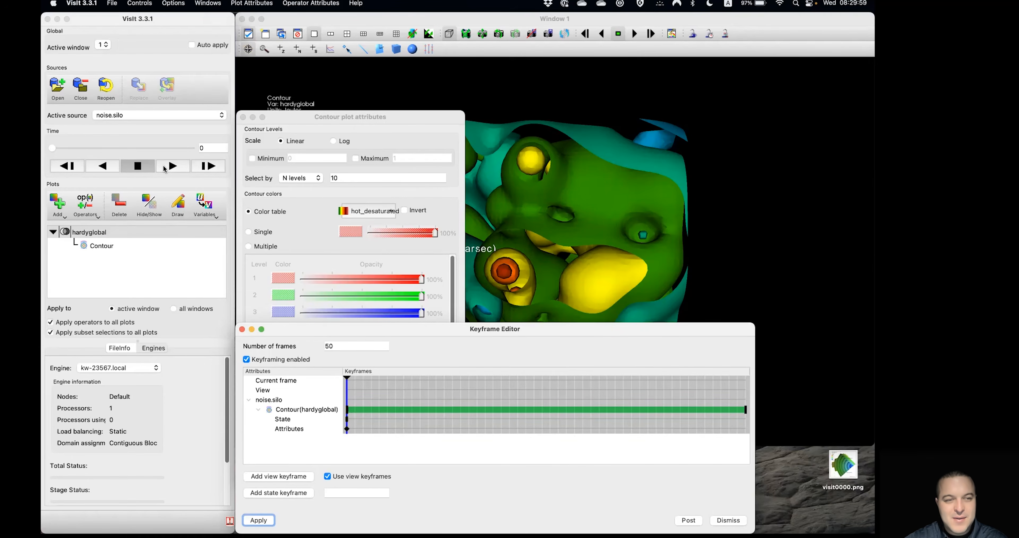
Step: Play the keyframe timeline forward, stop it partway, and play it back to frame 0
left_click(168, 168)
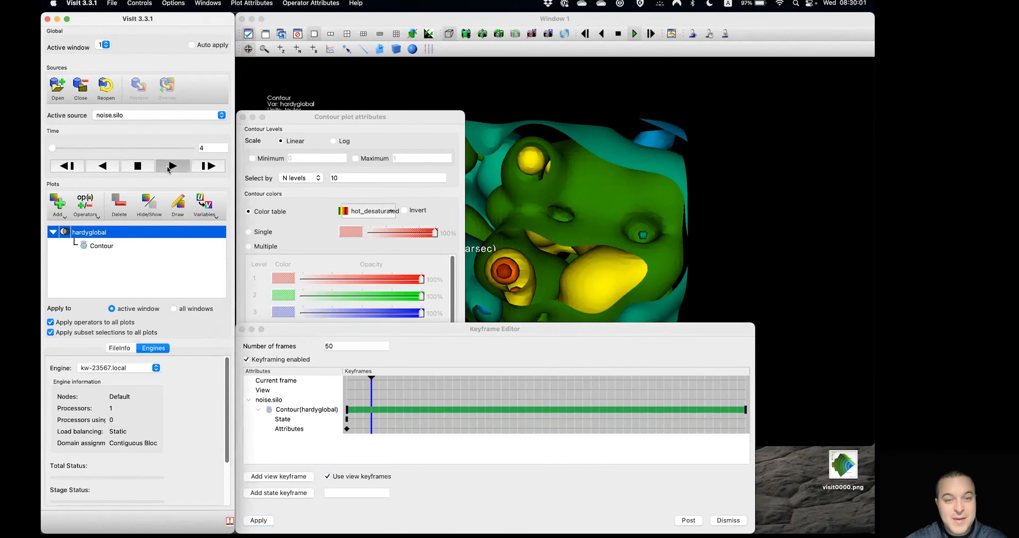
left_click(146, 169)
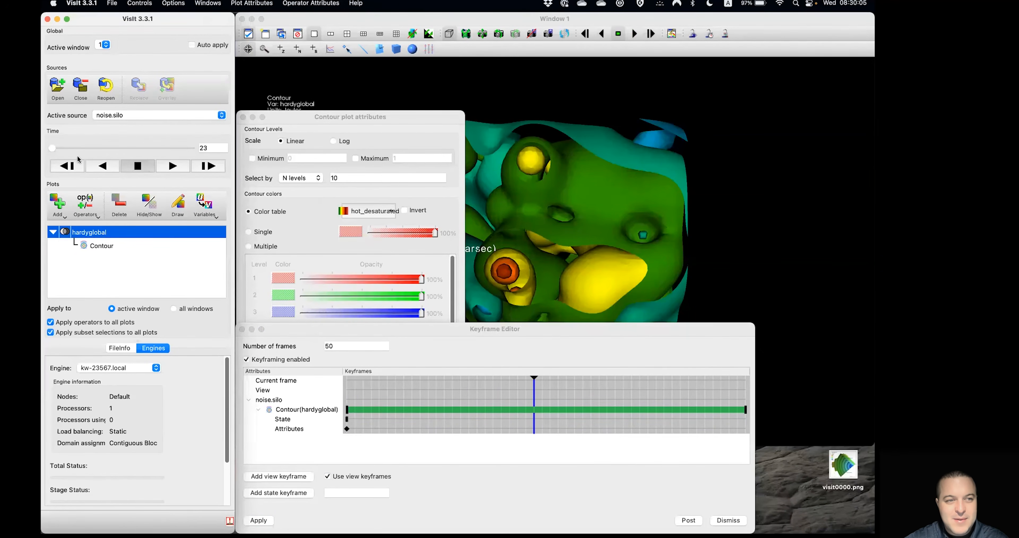
left_click(93, 162)
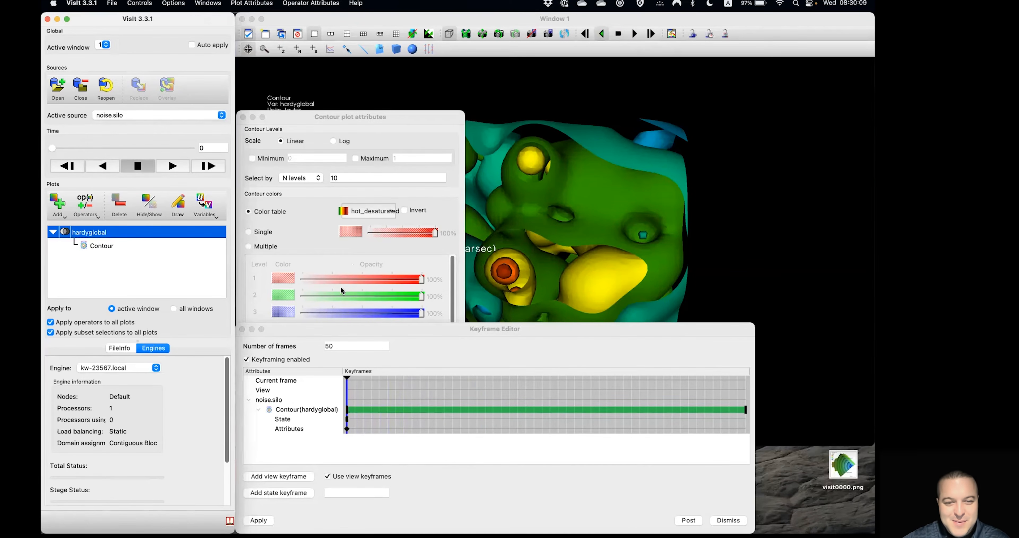
Step: Check the full plot in Window 1 and add a view keyframe at frame 0 in the Keyframe Editor
left_click(548, 20)
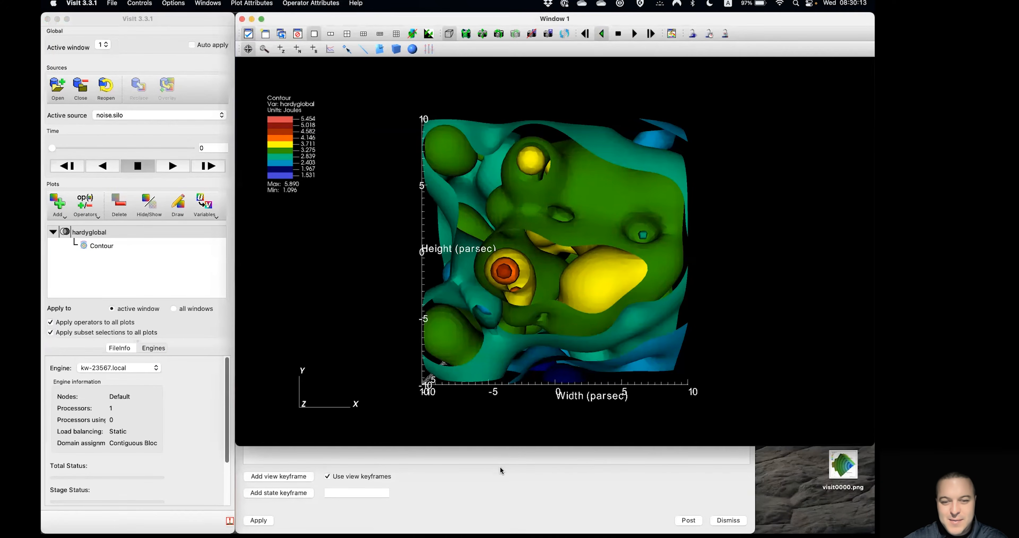
left_click(501, 480)
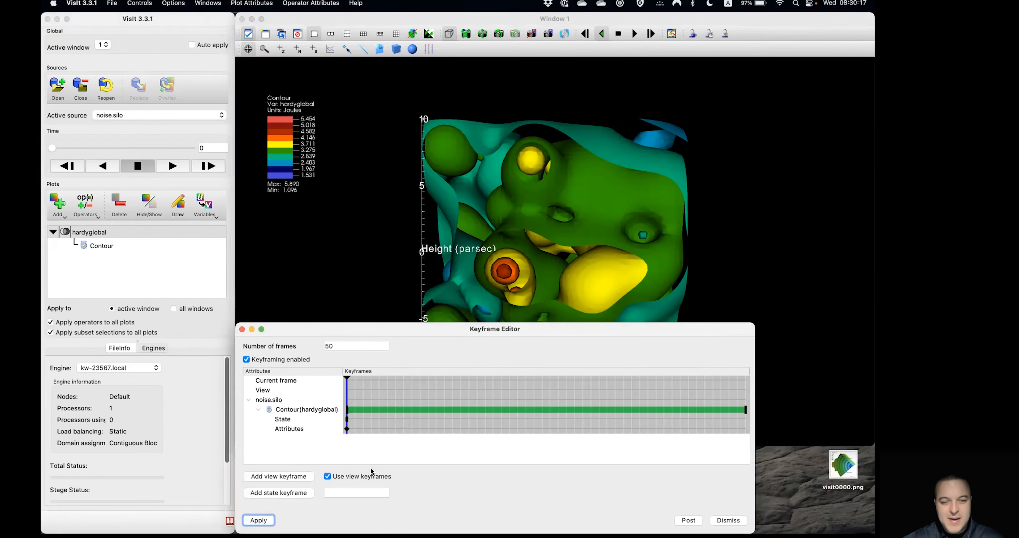
left_click(297, 476)
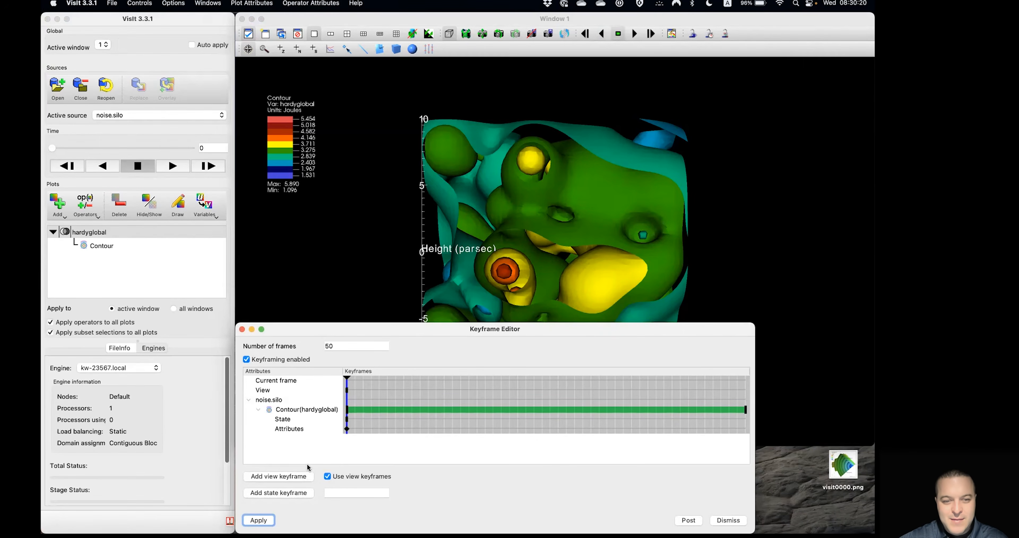
Step: Move the current frame marker to frame 4 and select the view keyframe at frame 0
left_click(347, 391)
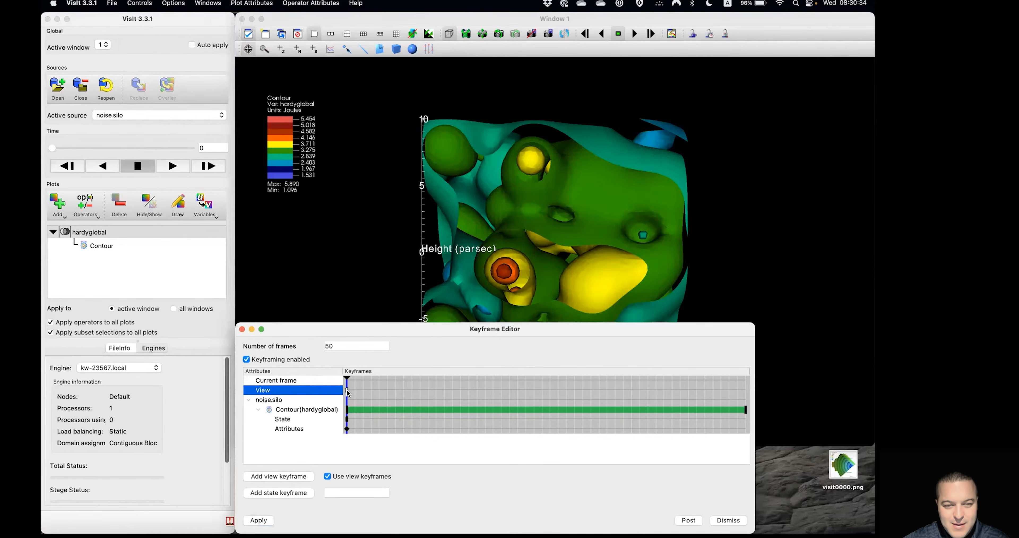
left_click_drag(347, 377, 378, 377)
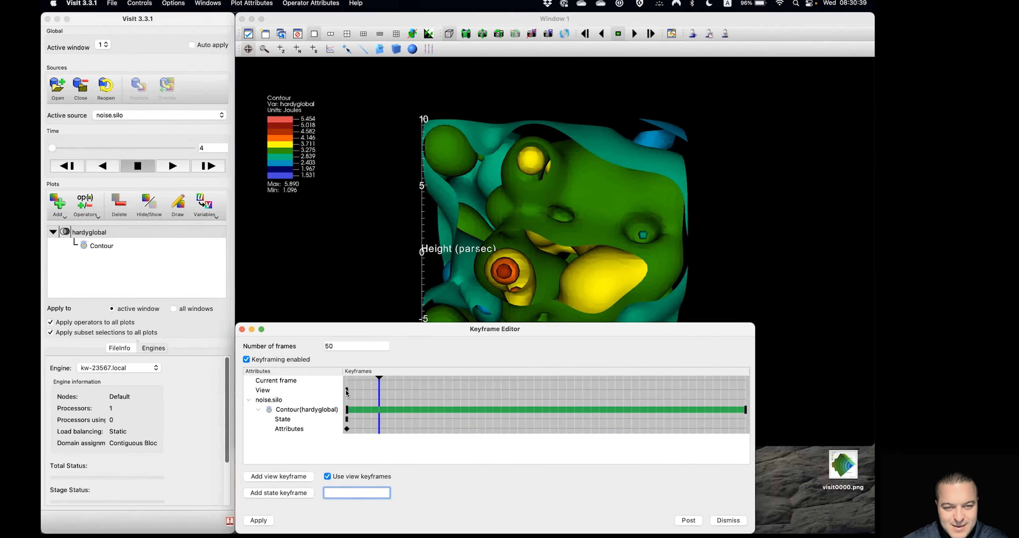
left_click(347, 391)
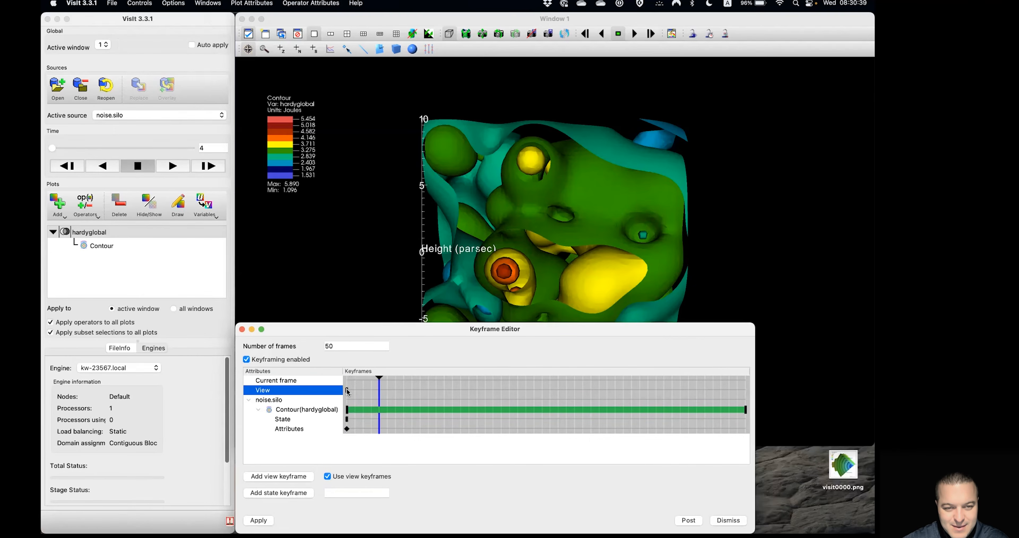
Step: Move the current frame marker to frame 7, rotate the plot sideways and add a view keyframe there
left_click(382, 380)
left_click(402, 377)
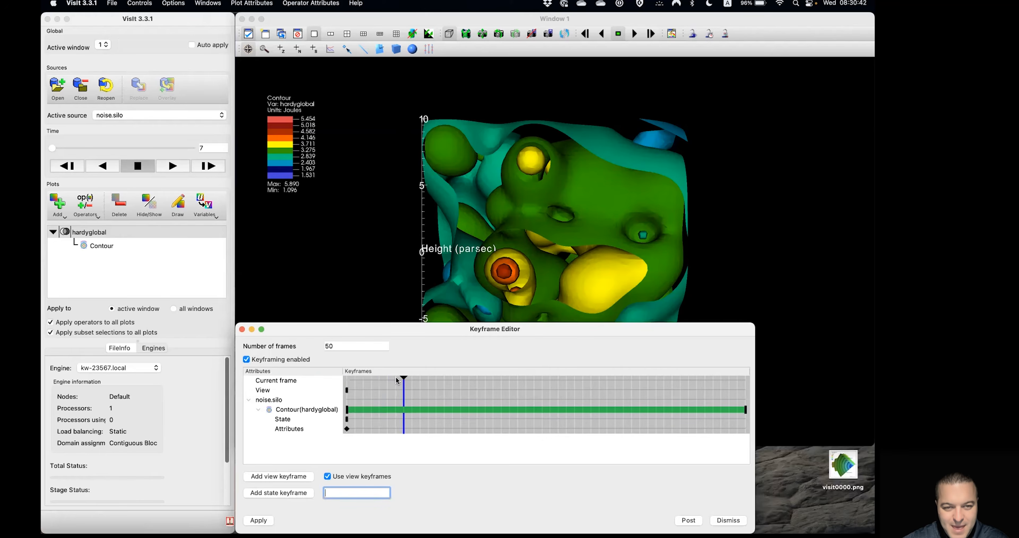
left_click(493, 292)
left_click_drag(553, 259, 336, 273)
left_click(329, 492)
left_click(298, 477)
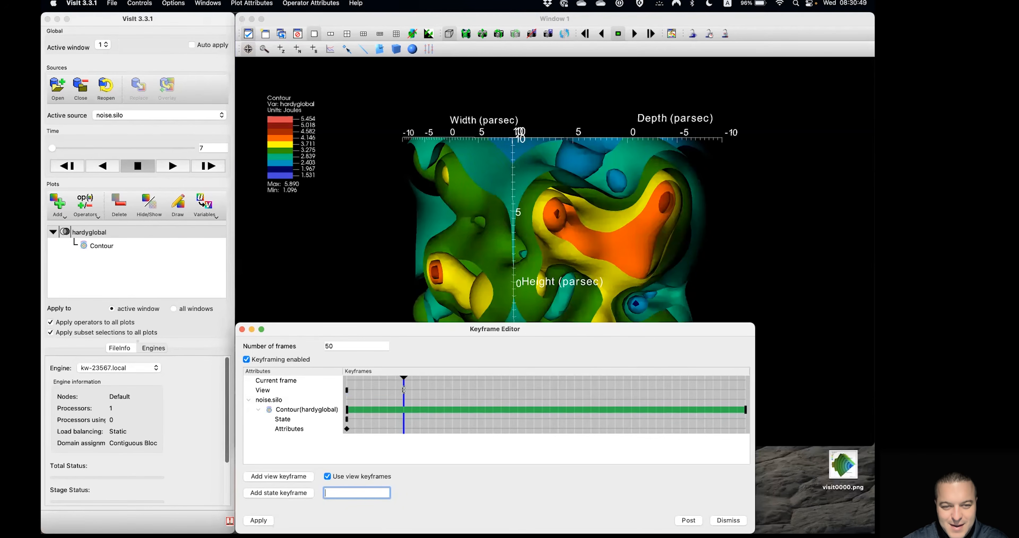
Step: Delete the view keyframe at frame 7 and return the current frame marker to frame 0
left_click(403, 389)
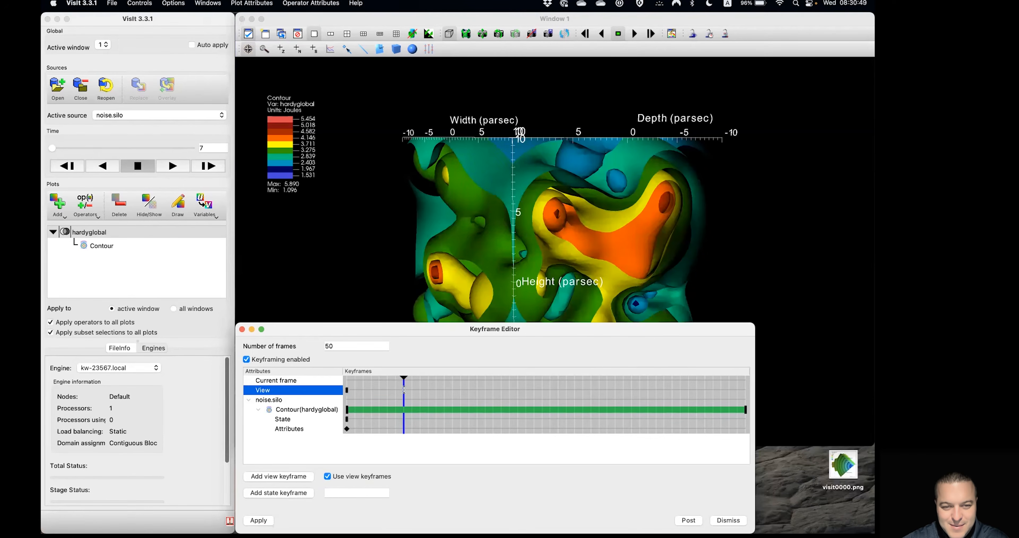
left_click(403, 375)
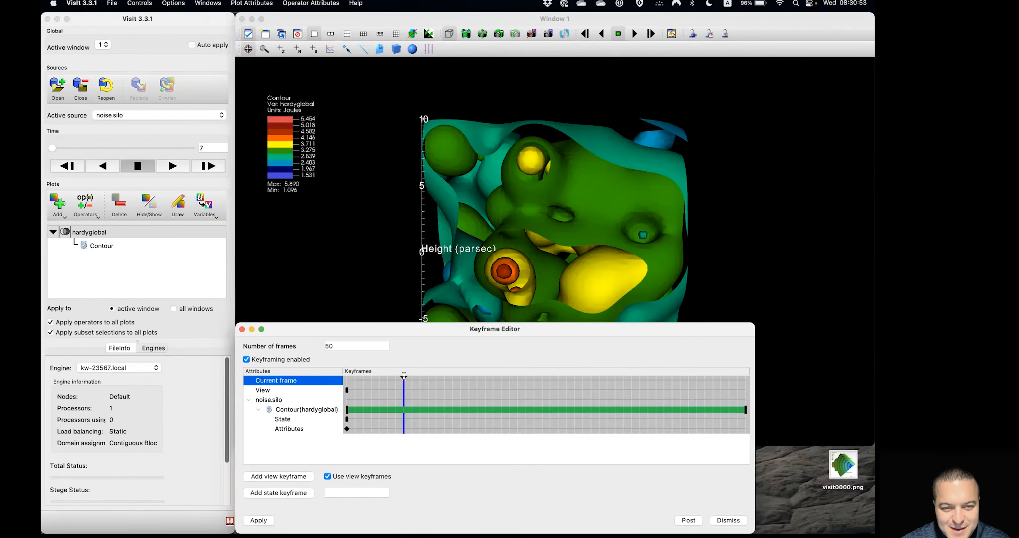
left_click(346, 377)
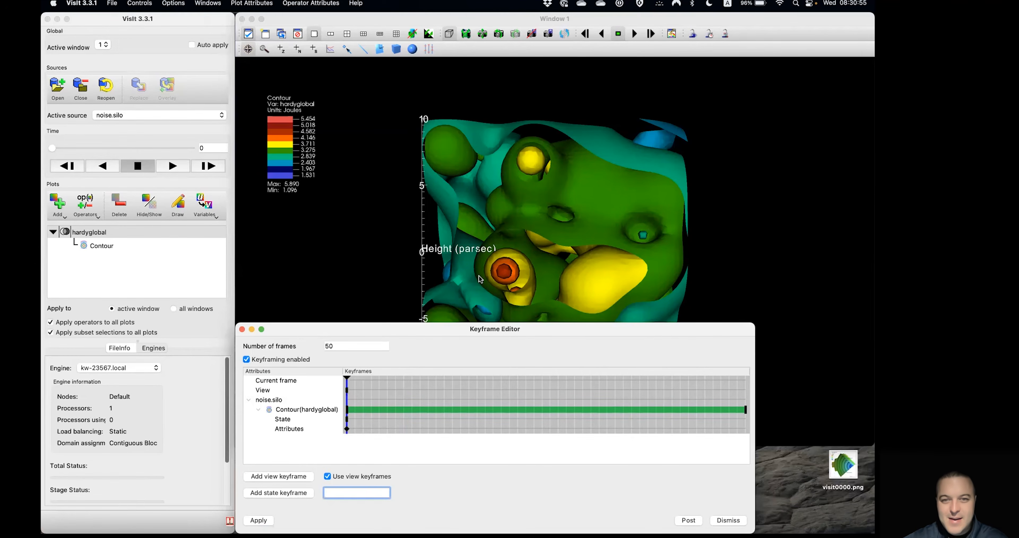
left_click(466, 29)
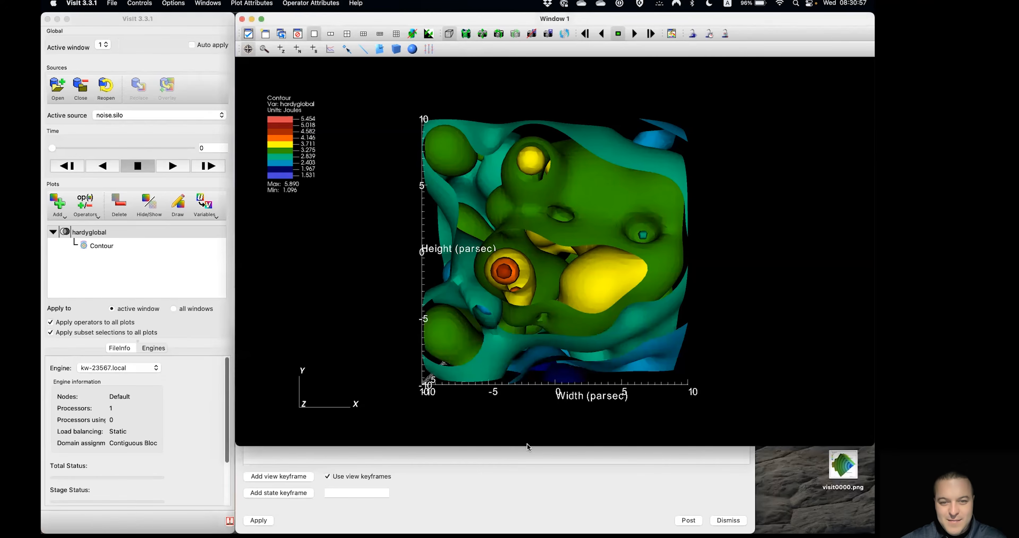
left_click(492, 486)
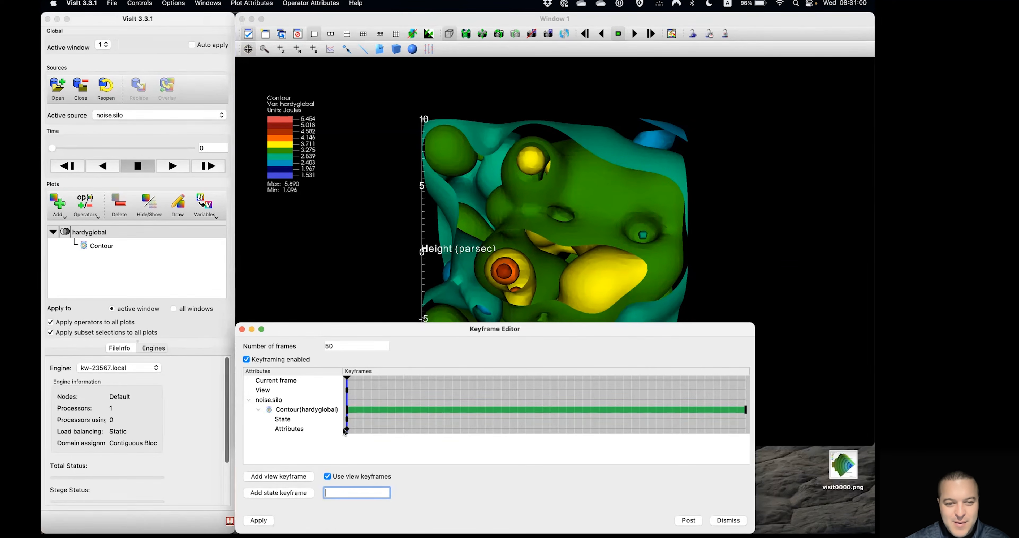
Step: At frame 11, rotate the plot to face its depth side, zoom in slightly and add a view keyframe
left_click(347, 378)
left_click_drag(349, 379, 361, 380)
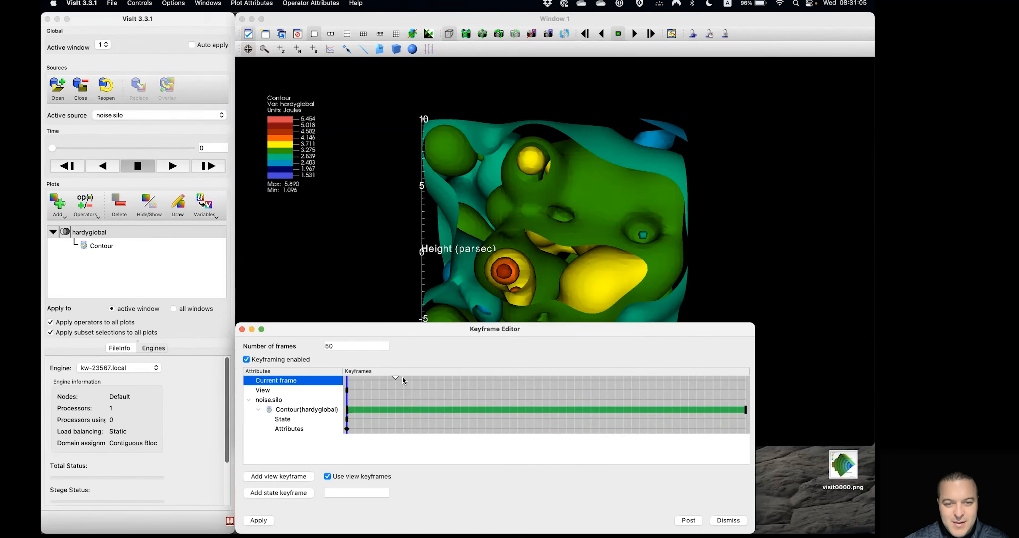
left_click_drag(436, 377, 435, 378)
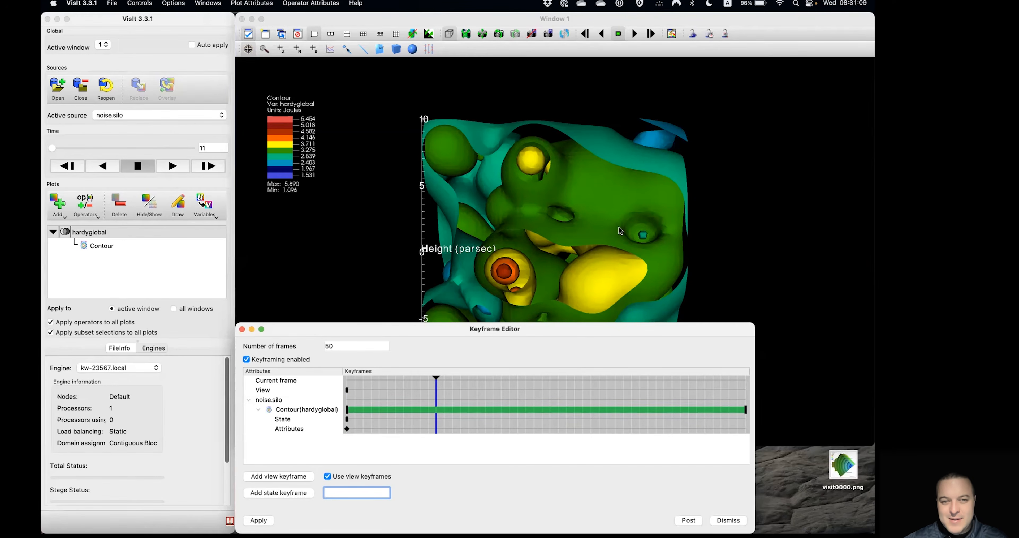
left_click_drag(659, 237, 445, 244)
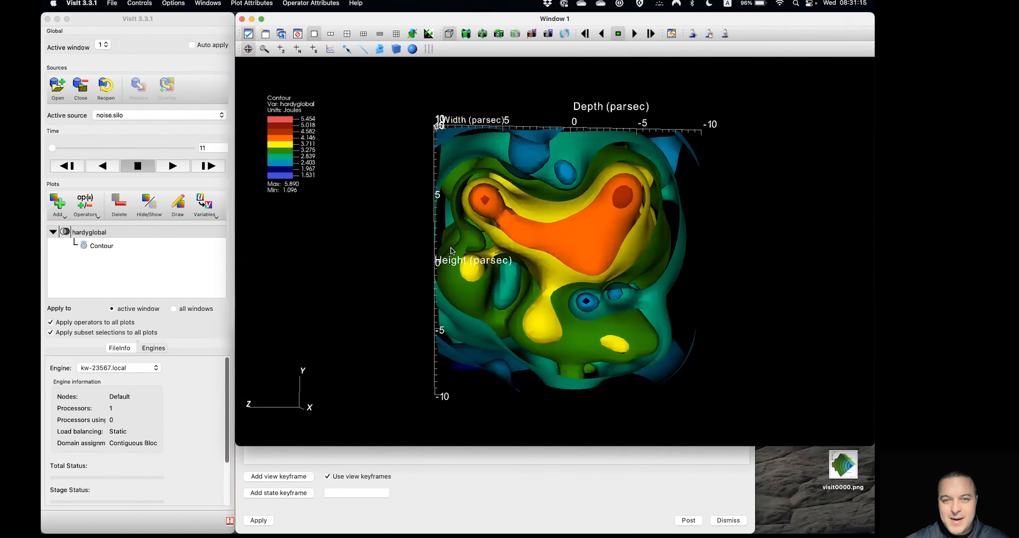
scroll(638, 248, "up", 2)
left_click_drag(686, 240, 671, 245)
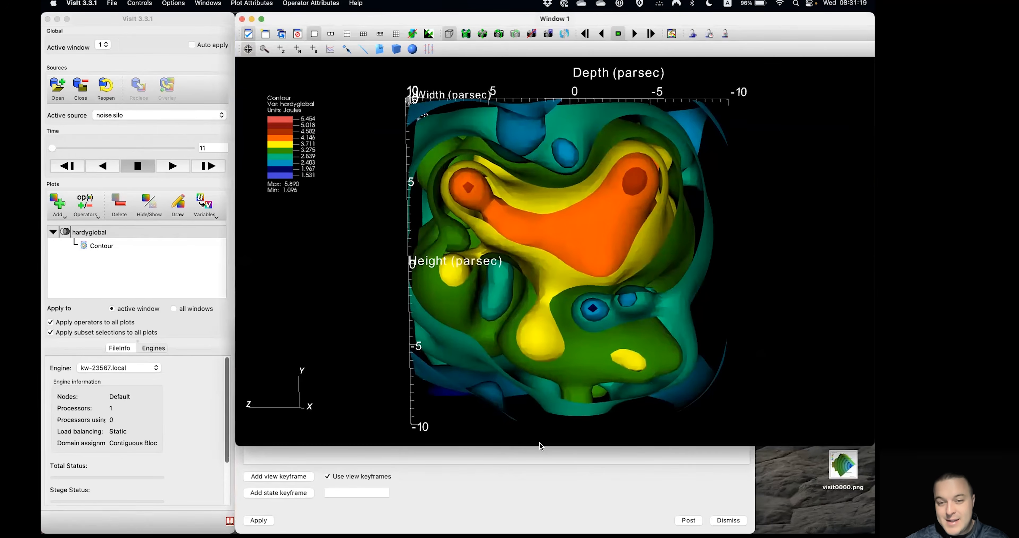
left_click(504, 457)
left_click(299, 476)
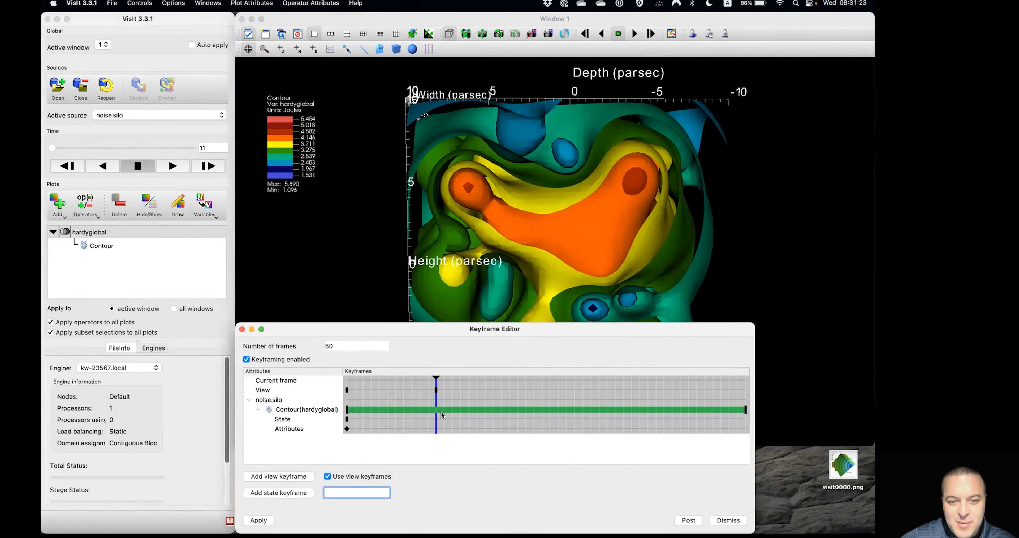
Step: Return to frame 0, play the animation past the frame 11 view keyframe and stop it
left_click(436, 376)
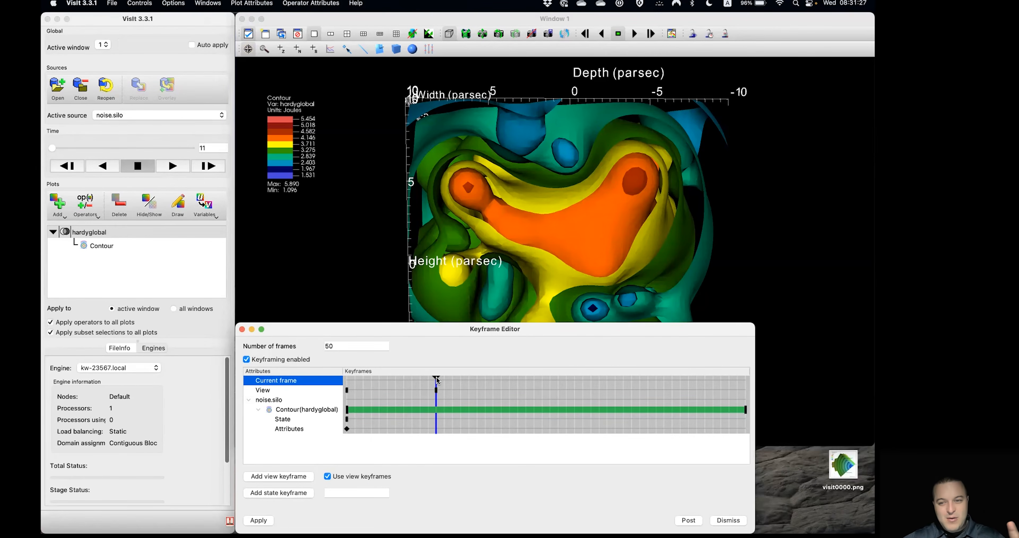
left_click_drag(435, 377, 348, 376)
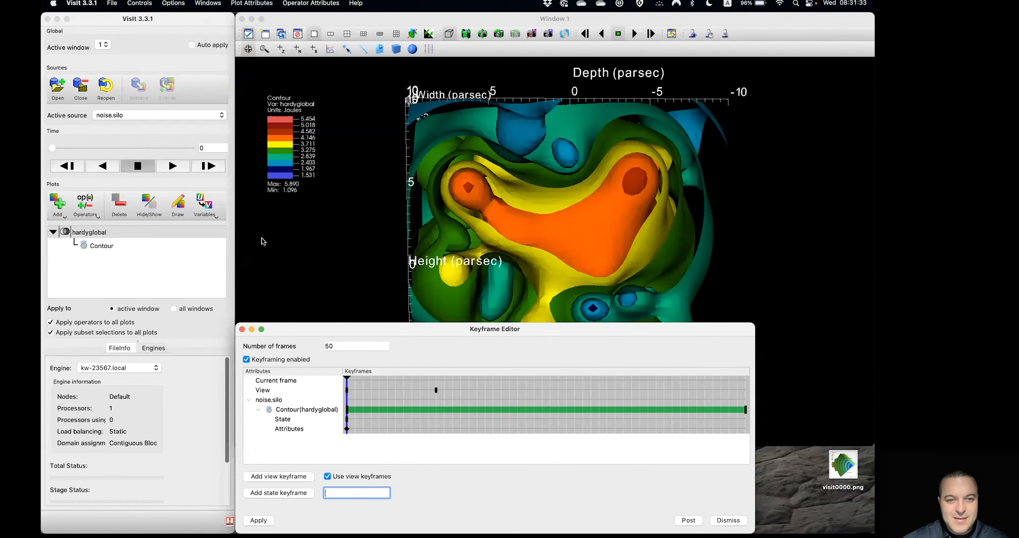
left_click(262, 240)
left_click(172, 166)
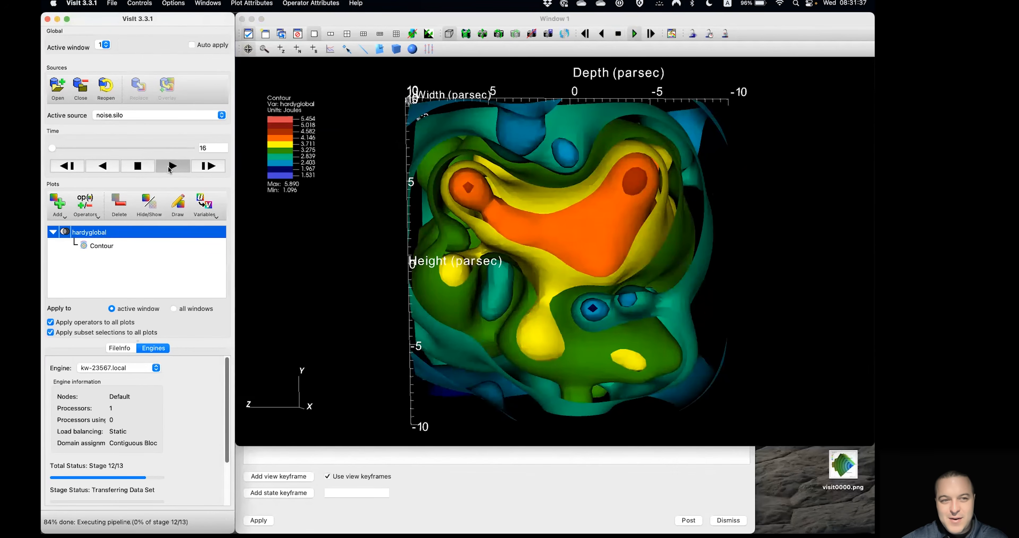
left_click(139, 166)
left_click(467, 511)
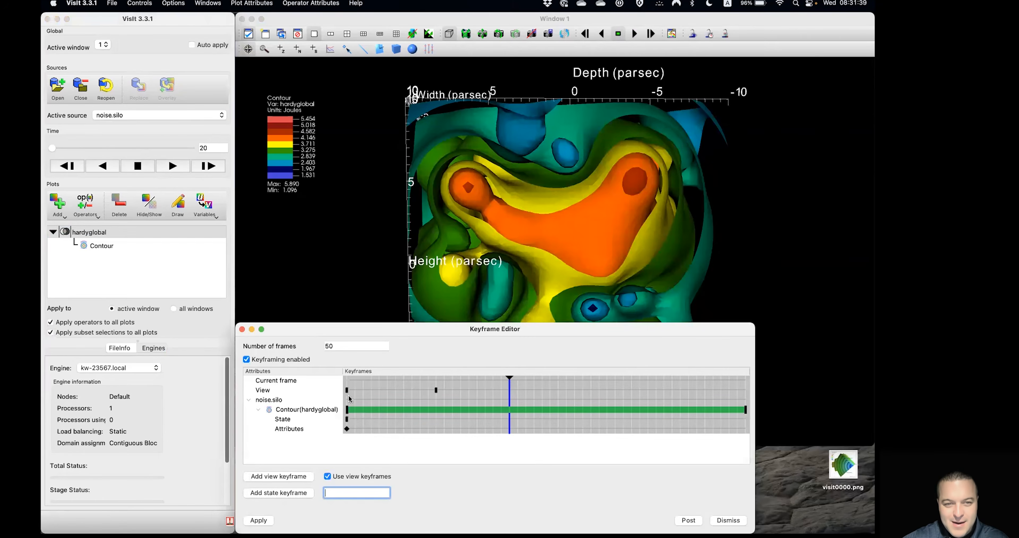
Step: Move the current frame marker back to frame 11 and from there on to frame 21
left_click(500, 382)
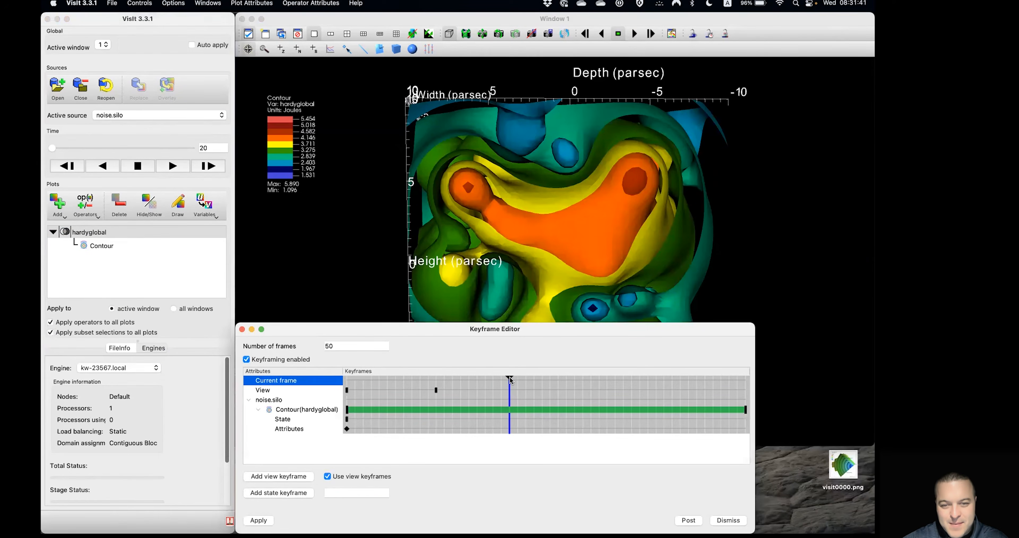
left_click_drag(511, 381, 449, 383)
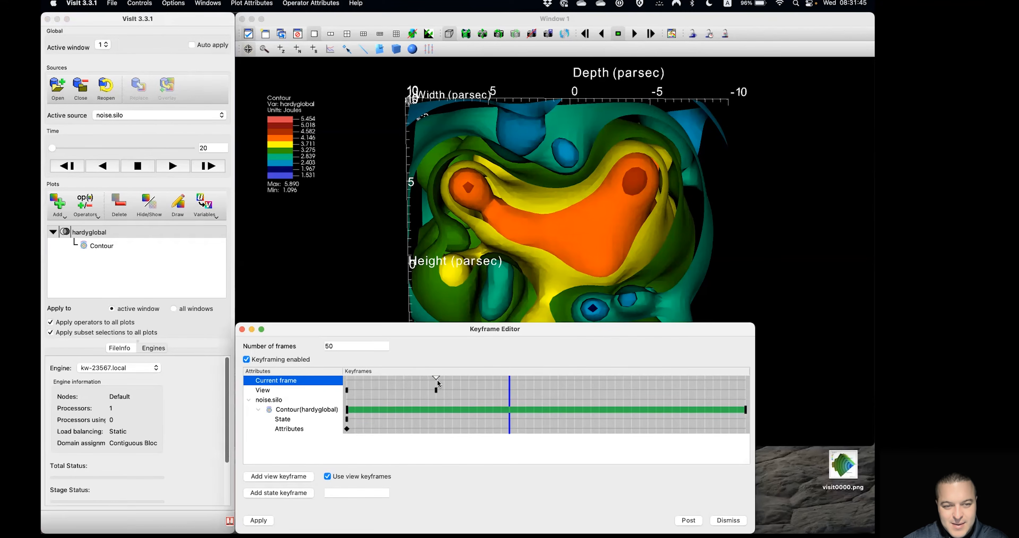
left_click_drag(437, 380, 437, 380)
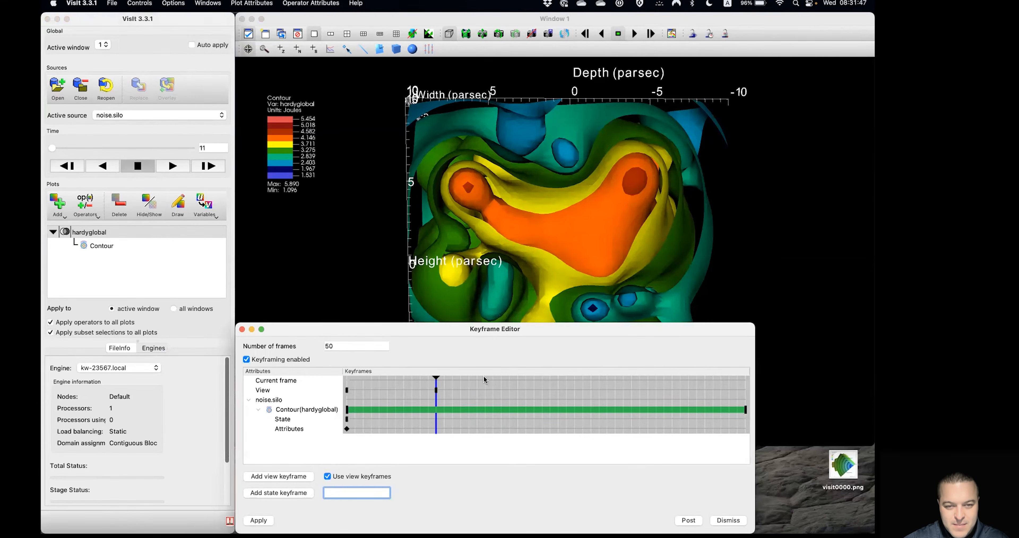
left_click(437, 379)
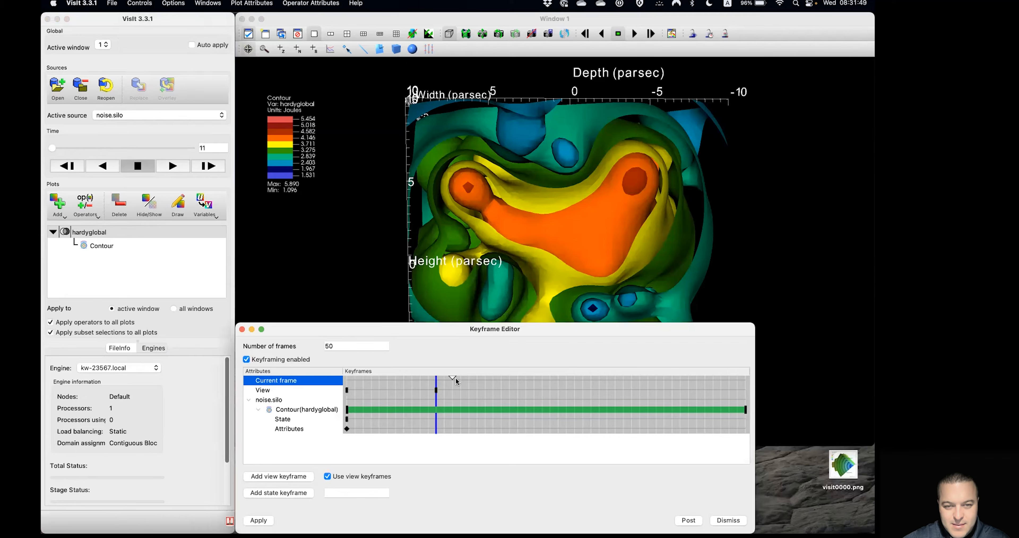
left_click(516, 377)
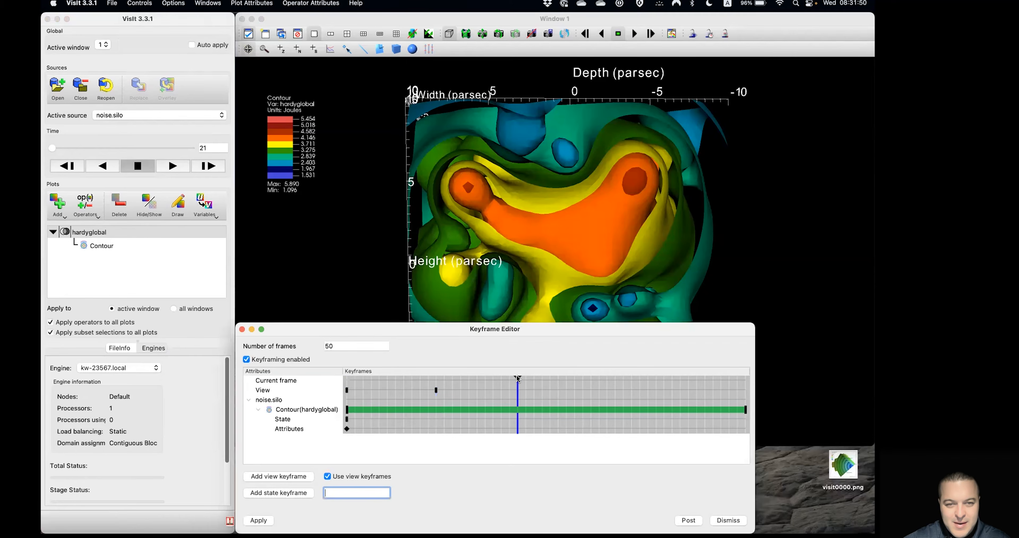
Step: Set the Contour plot to 4 levels at frame 21, apply it and check the plot and its attribute keyframe
double_click(102, 247)
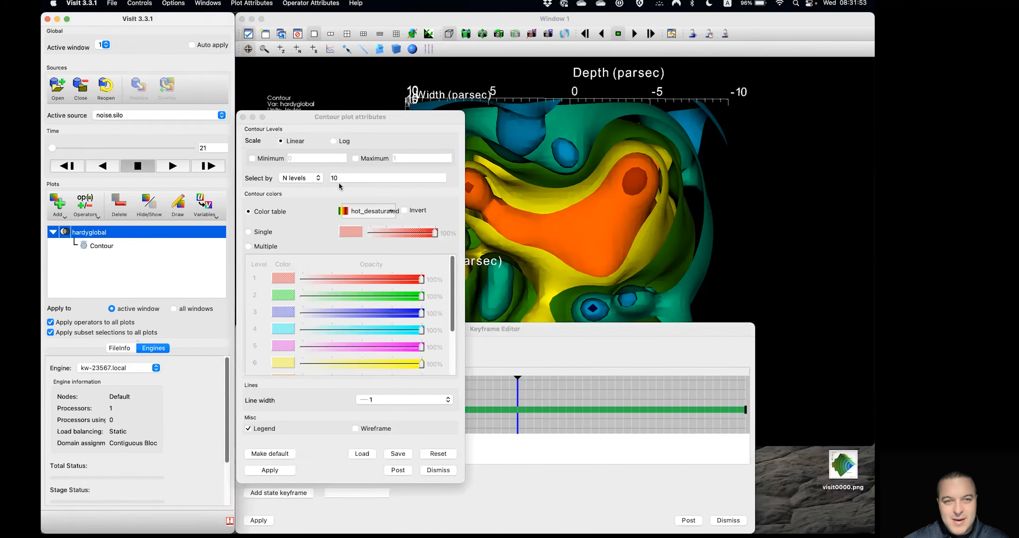
double_click(333, 177)
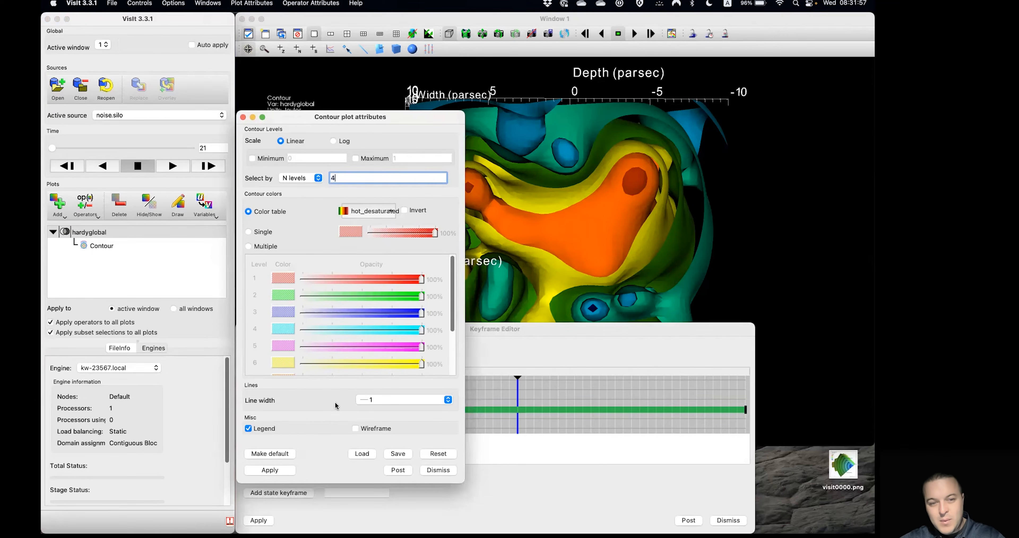
left_click(270, 470)
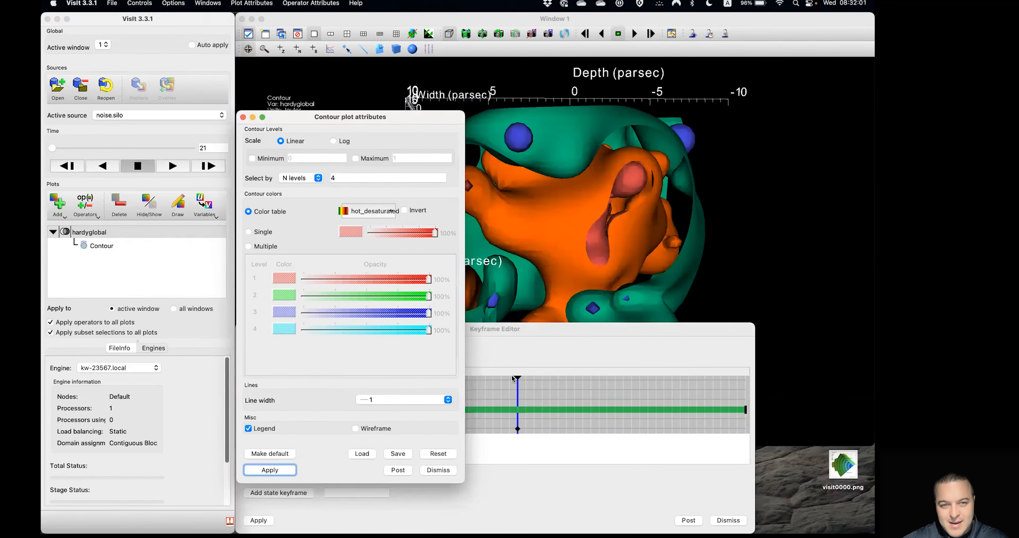
left_click_drag(423, 115, 298, 144)
left_click(449, 292)
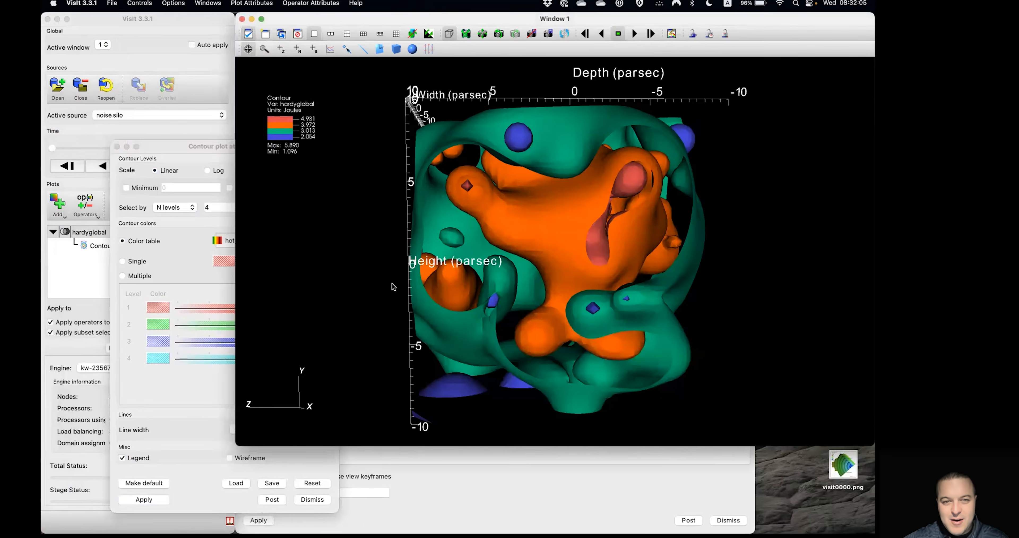
left_click(532, 498)
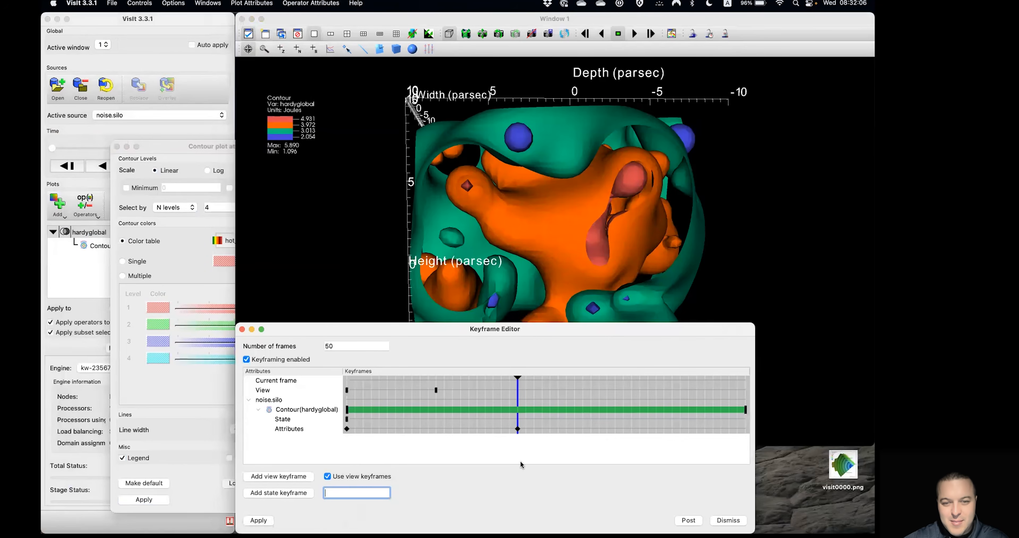
Step: Return to frame 0 and play the animation through to the last frame, watching the view and contour level changes
left_click(517, 379)
left_click_drag(517, 379, 322, 385)
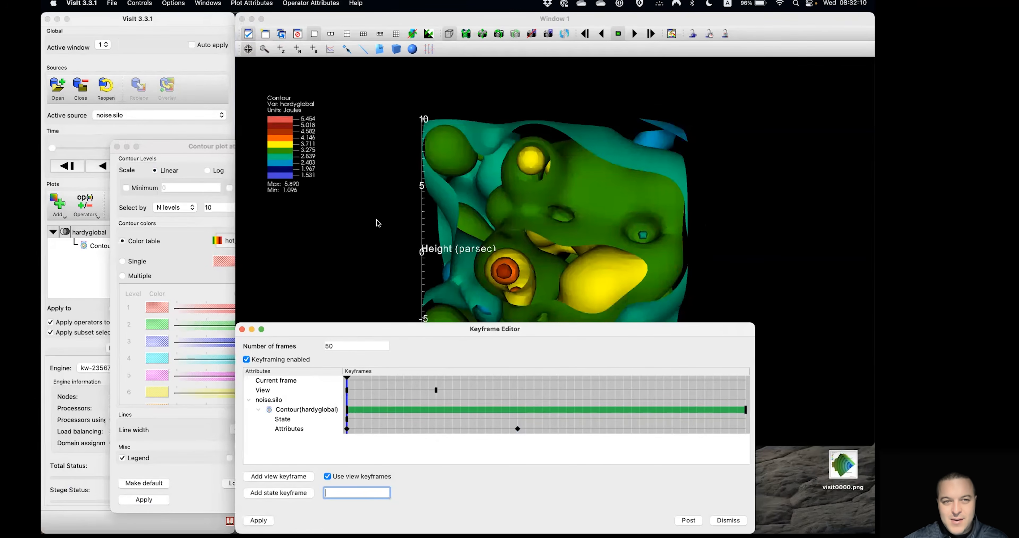
left_click(145, 132)
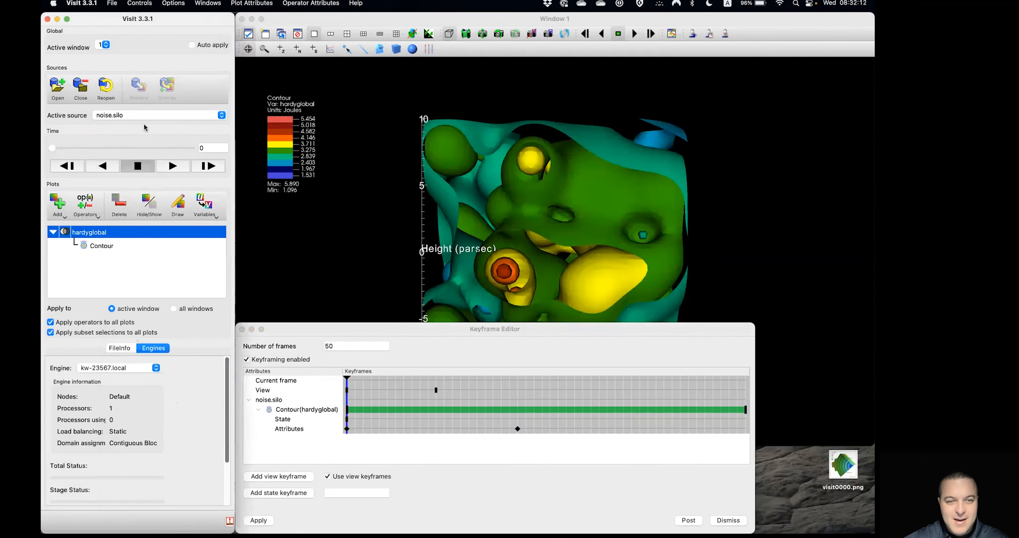
left_click(166, 167)
left_click(391, 59)
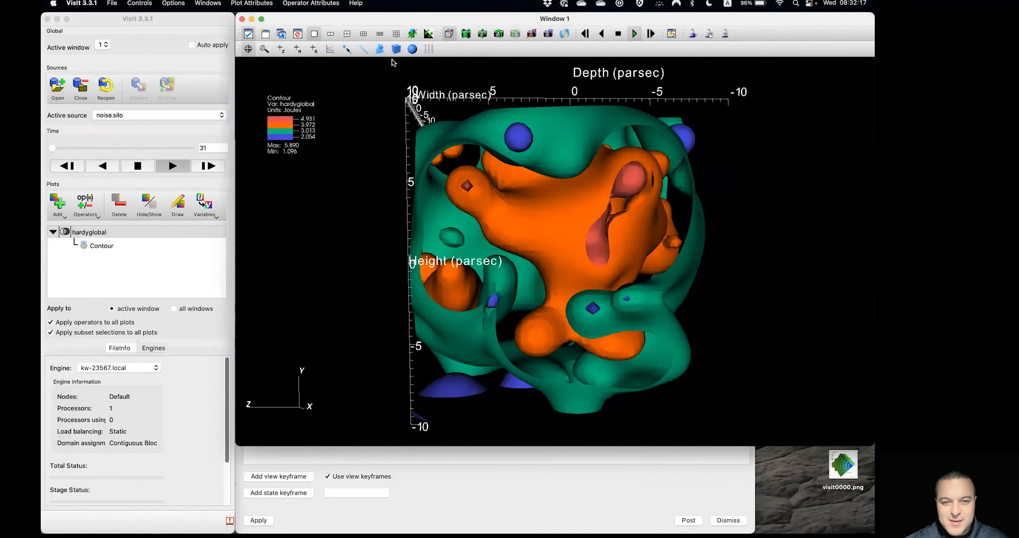
left_click(497, 498)
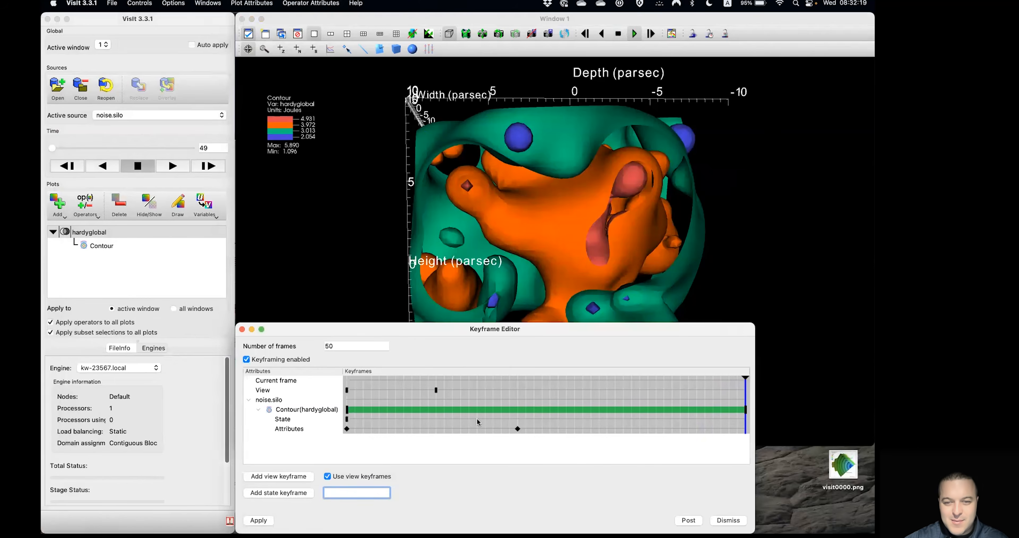
Step: At frame 28, rotate, pan and zoom deep into the plot to a close-up of the blue contours and add a view keyframe
left_click(744, 380)
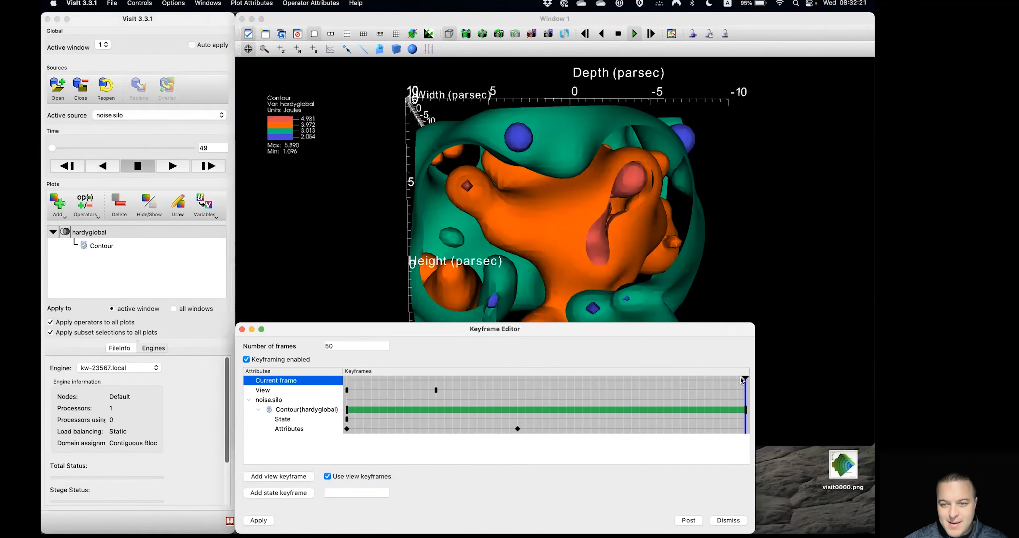
mouse_move(739, 380)
left_mouse_down()
mouse_move(579, 372)
mouse_move(574, 381)
left_mouse_up()
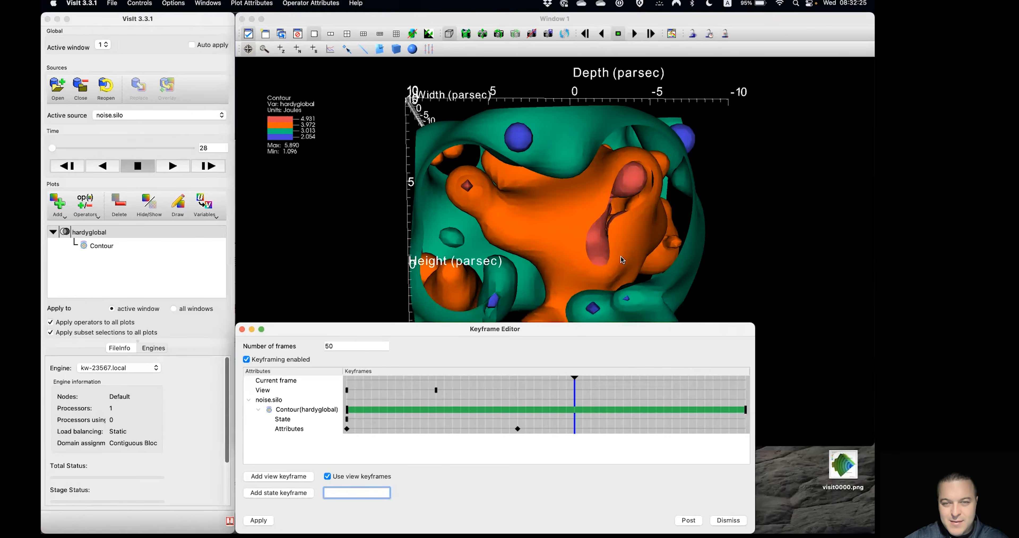
left_click_drag(626, 266, 496, 295)
middle_click_drag(534, 302, 534, 352)
left_click_drag(537, 349, 562, 219, "shift")
middle_click_drag(562, 220, 551, 256)
left_click_drag(554, 238, 566, 246)
left_click(517, 501)
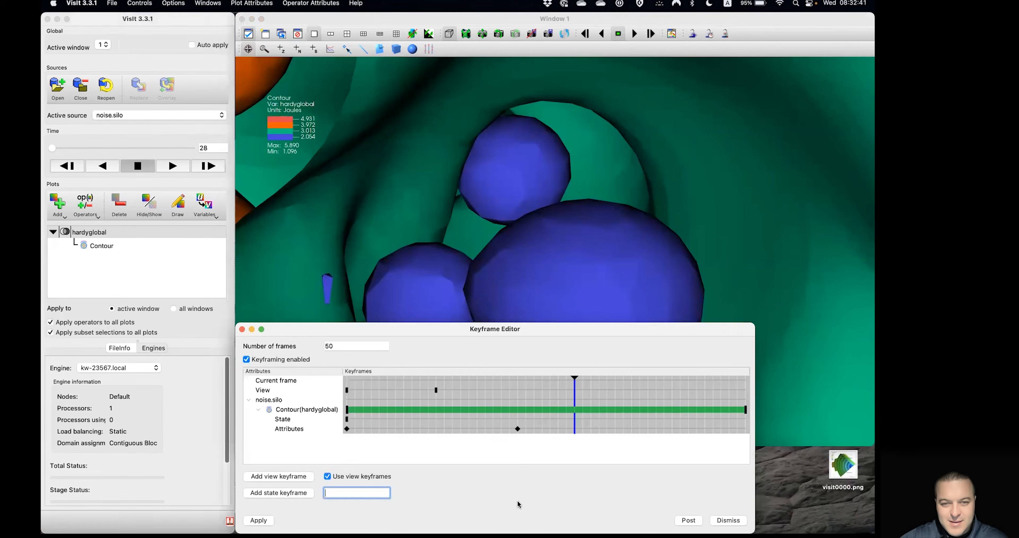
Step: Move the current frame to 41 and set the Contour plot to 2 levels there, applying it as an attribute keyframe
left_click(574, 379)
left_click_drag(575, 379, 680, 379)
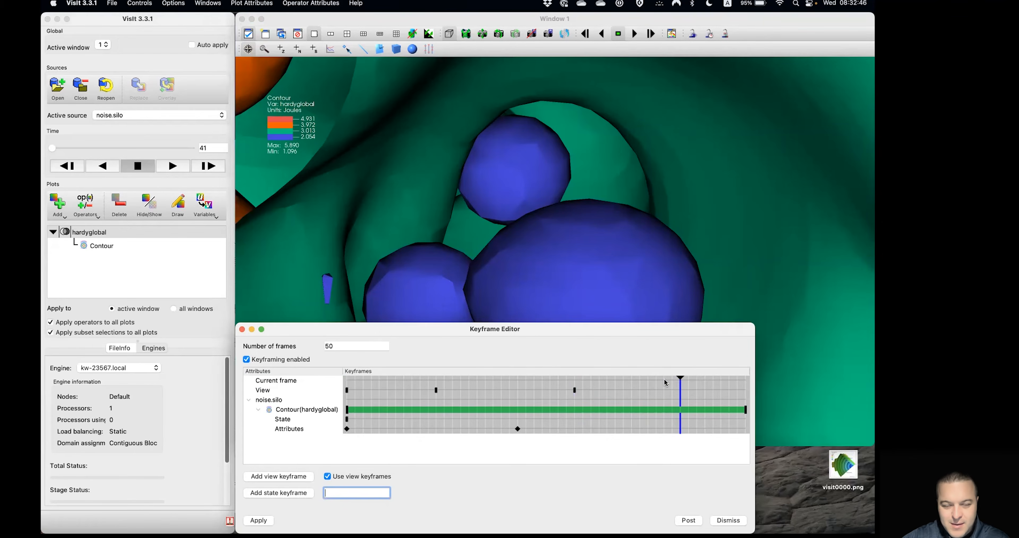
double_click(99, 246)
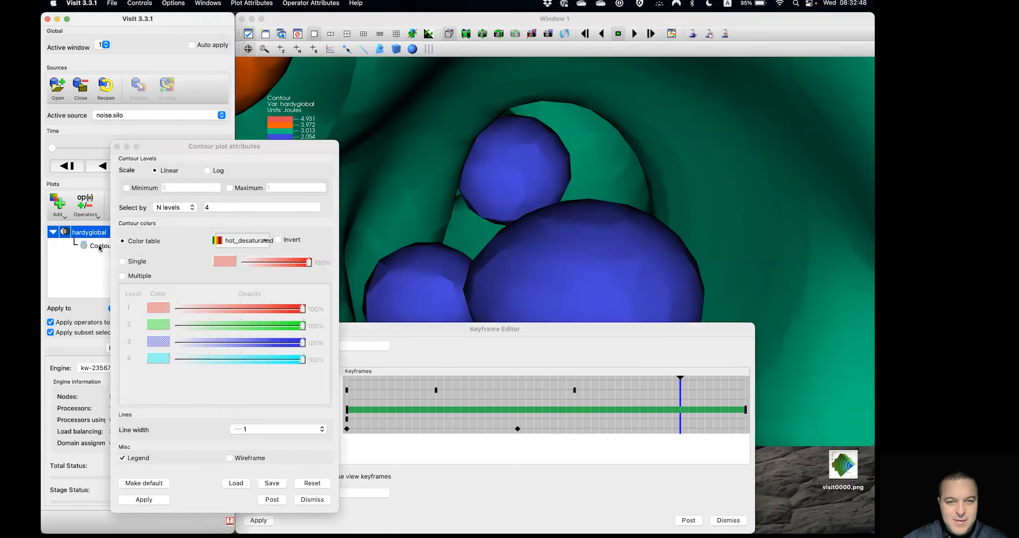
left_click(222, 207)
key("BackSpace")
type("2")
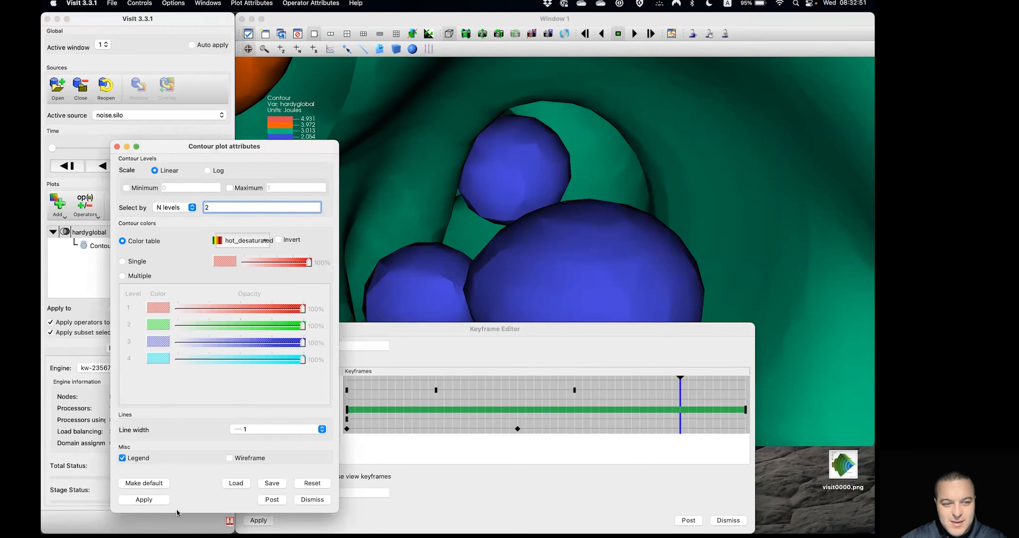
left_click(160, 501)
left_click(628, 485)
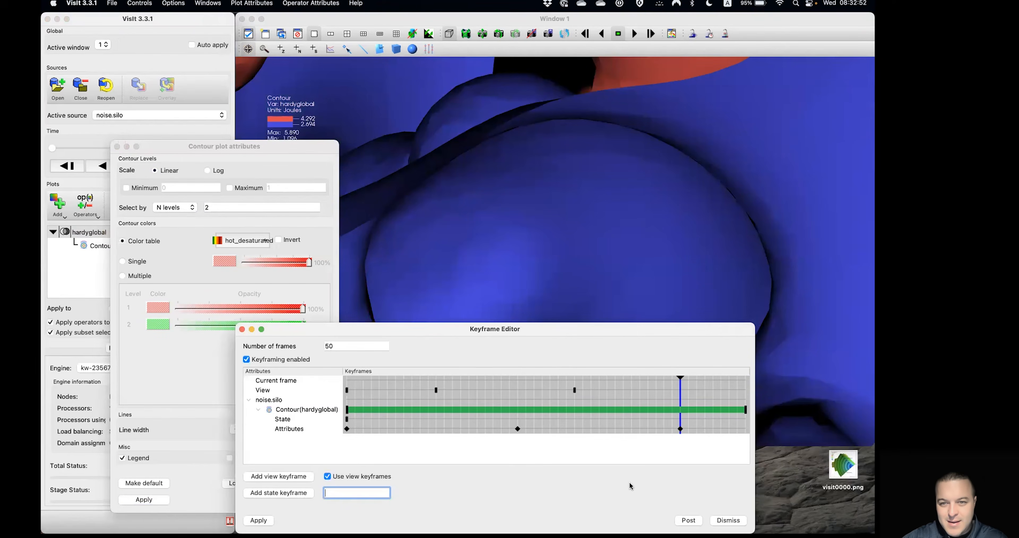
Step: At frame 41, zoom out and rotate to a wider view of the red and blue contours and add a view keyframe
left_click(648, 259)
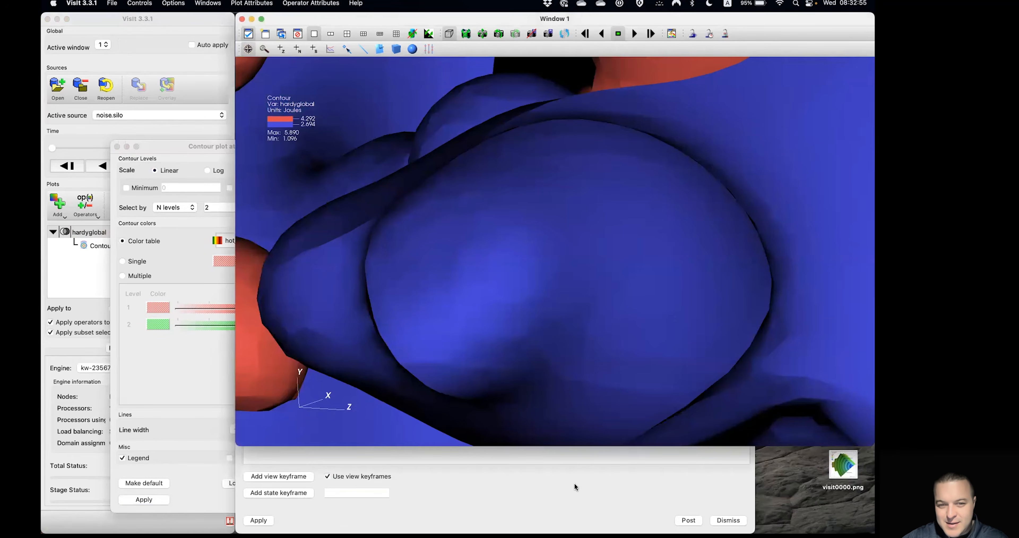
left_click(574, 490)
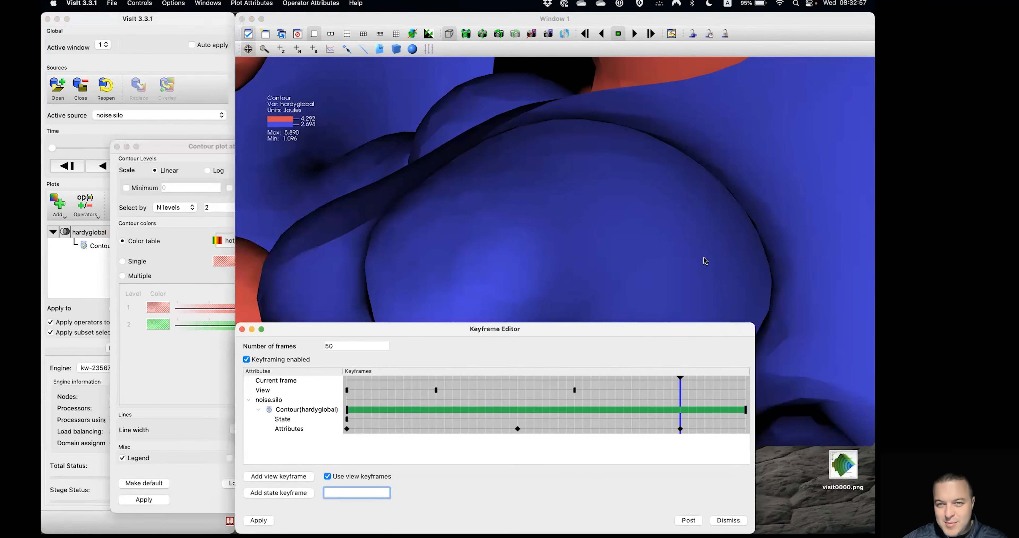
left_click(690, 237)
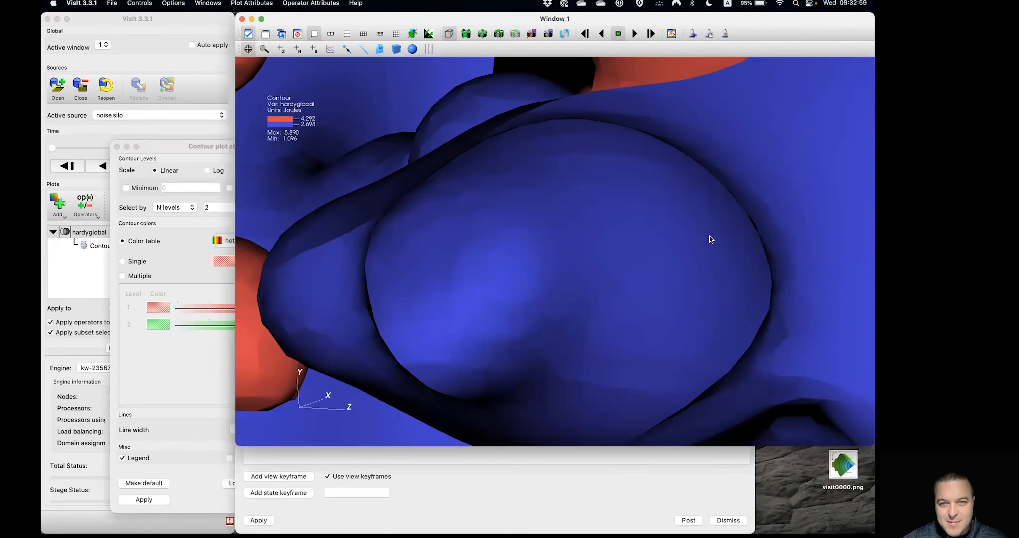
scroll(701, 245, "down", 10)
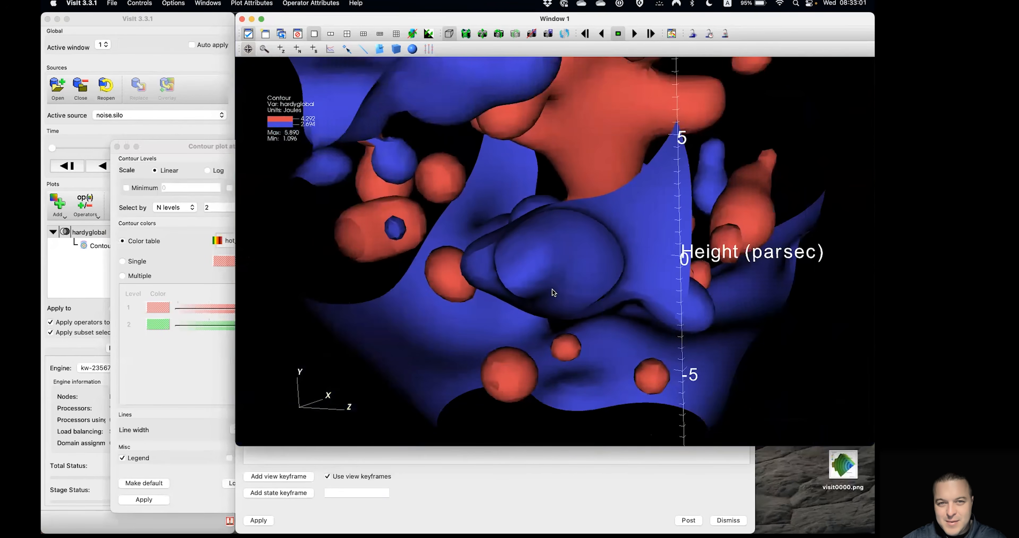
left_click_drag(552, 293, 523, 237)
left_click(625, 507)
left_click(271, 477)
Step: Check the plot at the last frame, return to frame 41 and review the Contour plot attributes there without changing them
left_click(680, 379)
left_click_drag(680, 379, 749, 383)
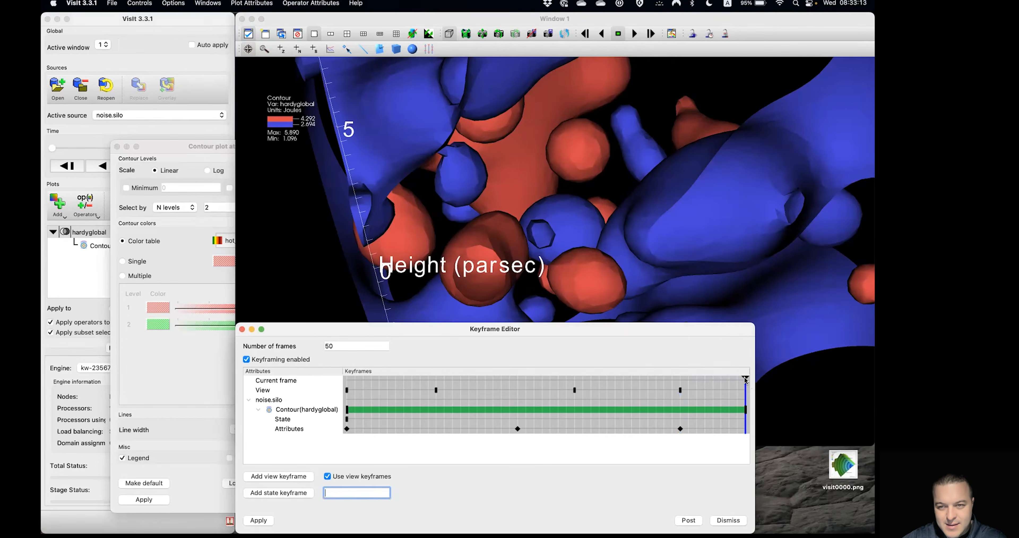
left_click(725, 382)
left_click_drag(719, 381, 680, 379)
double_click(99, 249)
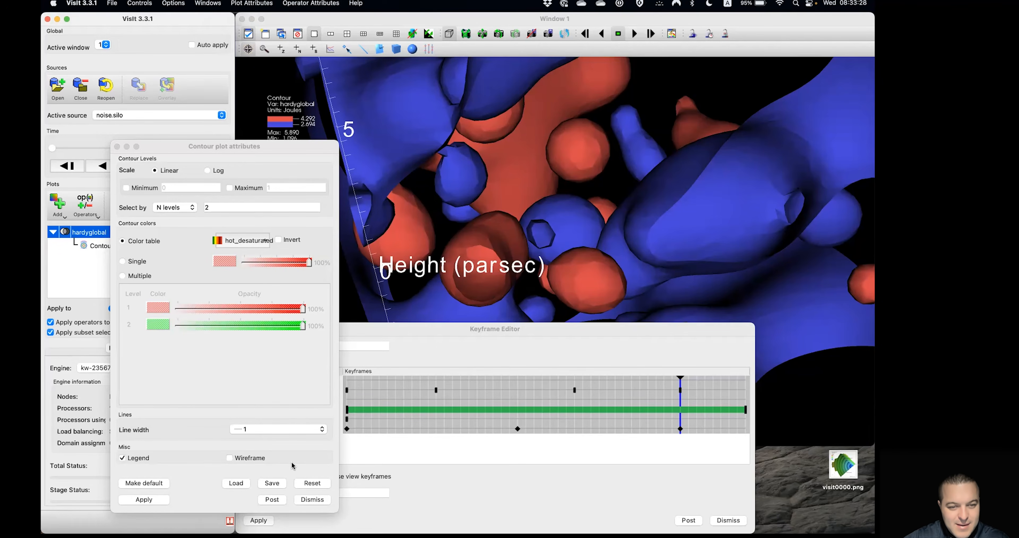
left_click(312, 499)
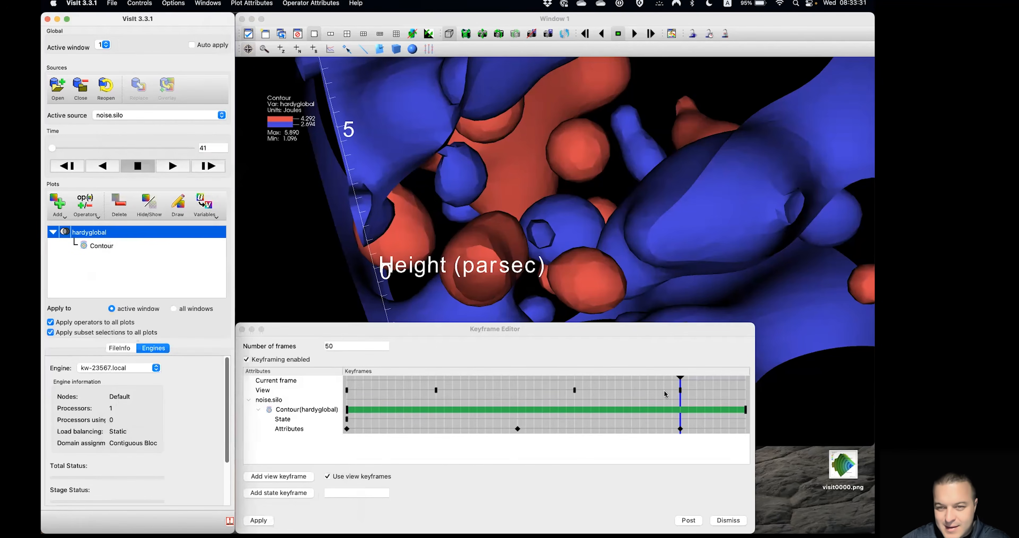
Step: Move the current frame to 49, play the whole animation from frame 0, and stop playback at the last frame
left_click(686, 383)
left_click_drag(686, 383, 746, 379)
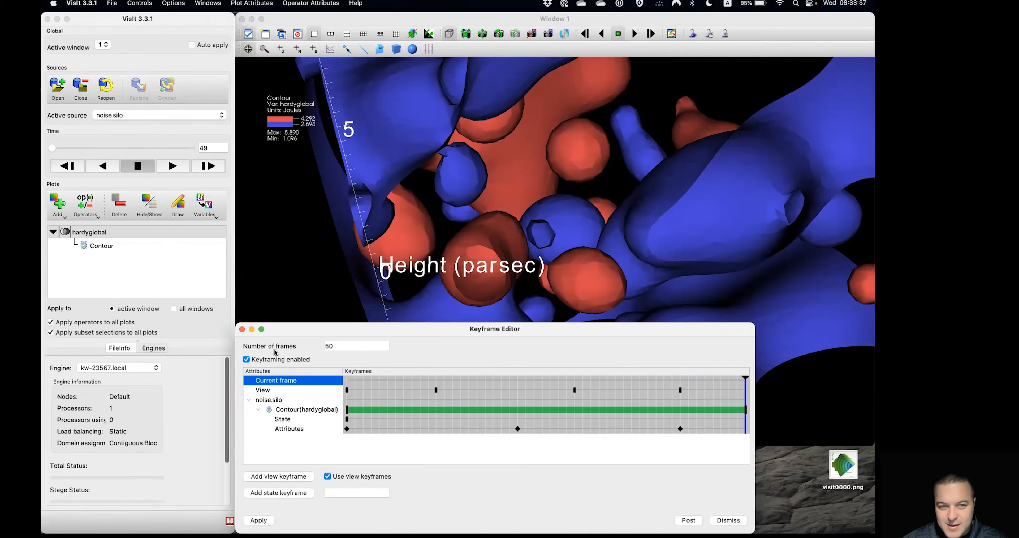
left_click(175, 169)
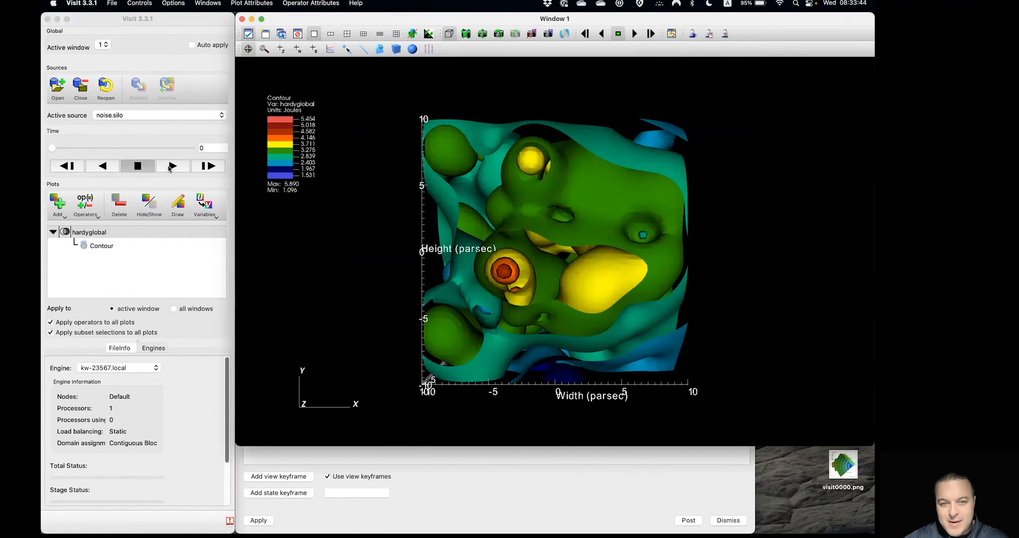
left_click(171, 166)
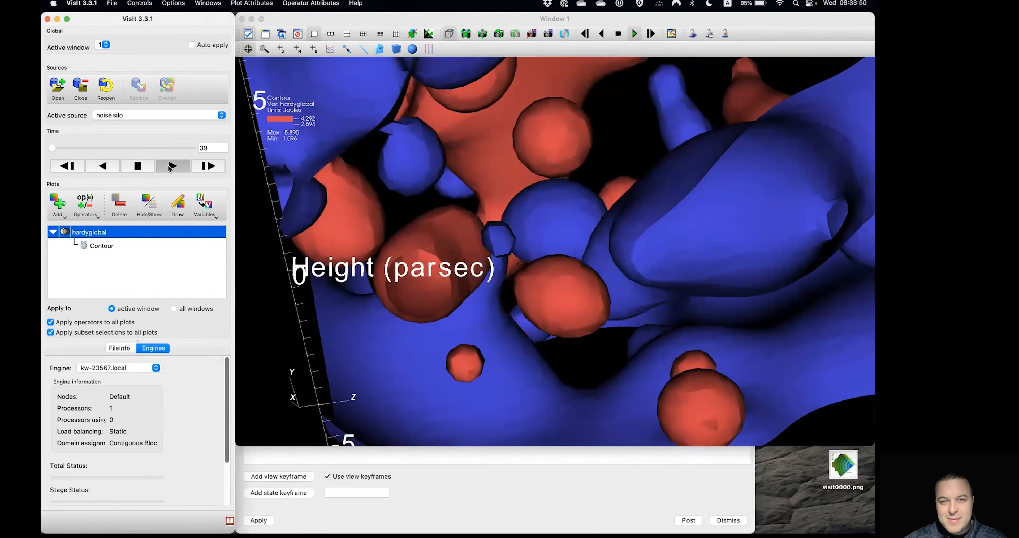
left_click(138, 166)
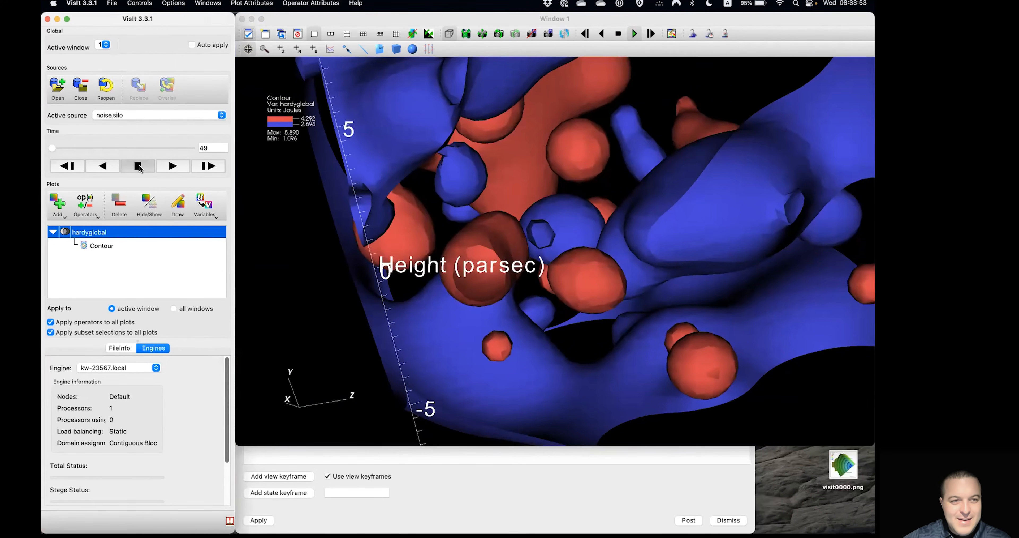
Step: Save the keyframed animation as a new simple movie in MPEG format at the current window size and start generating it
left_click(448, 505)
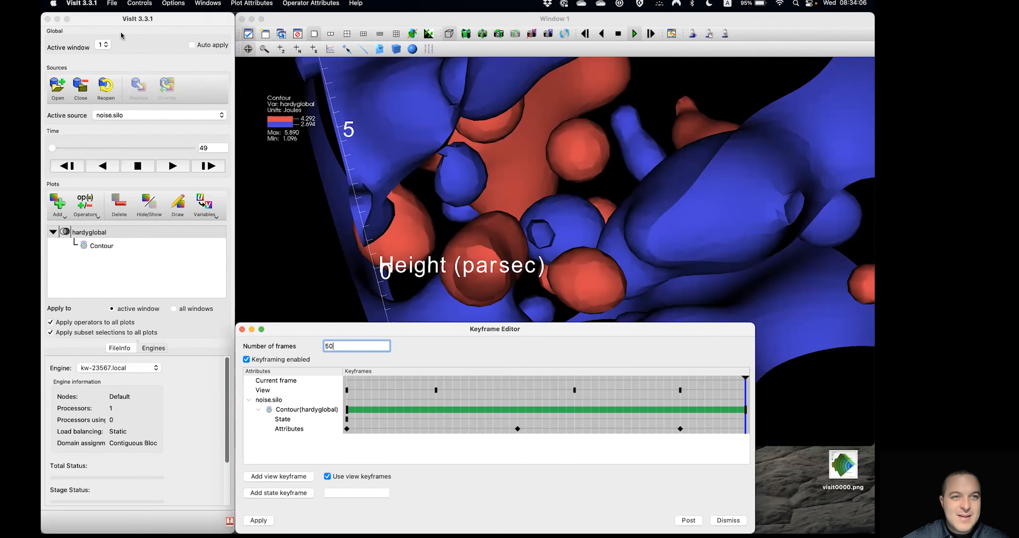
left_click(112, 3)
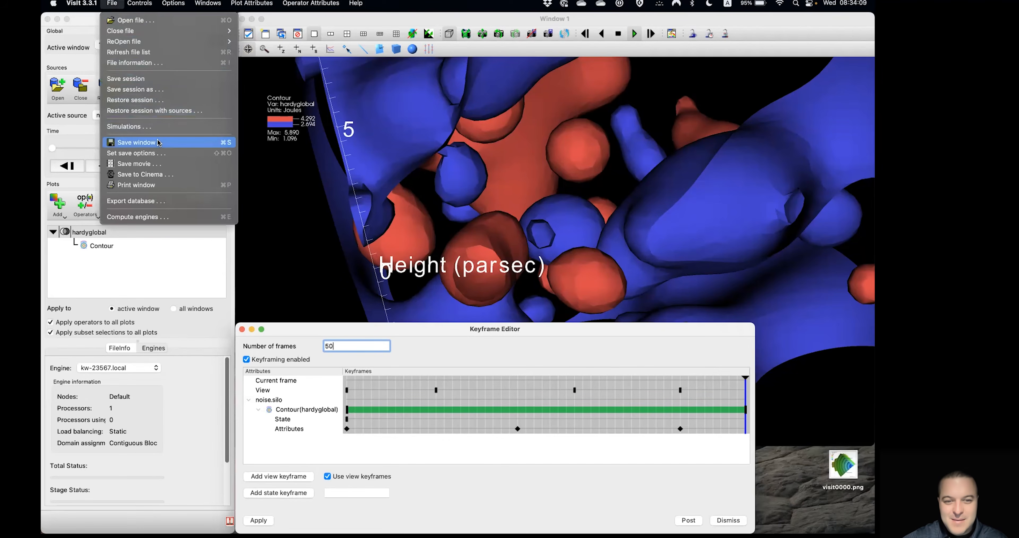
left_click(159, 165)
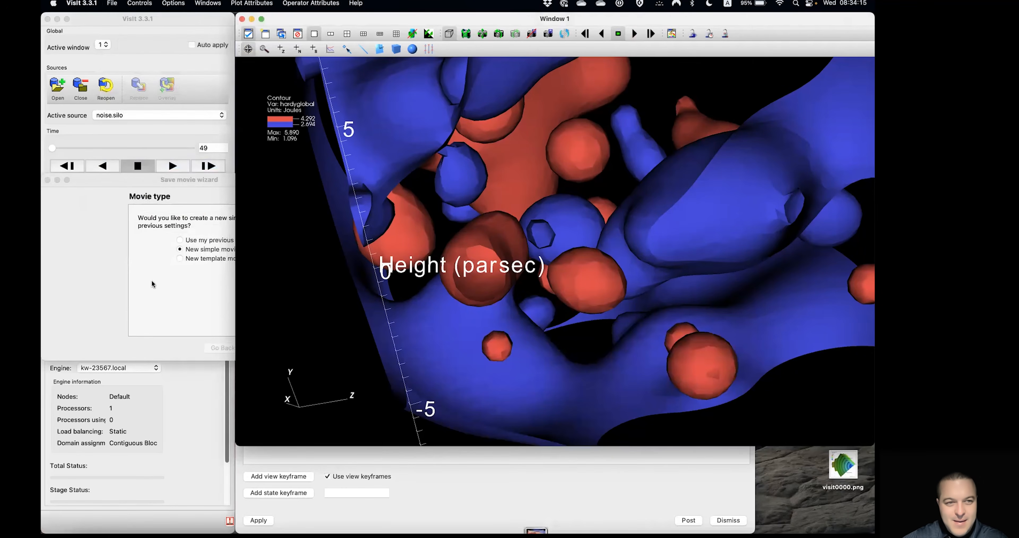
left_click(254, 348)
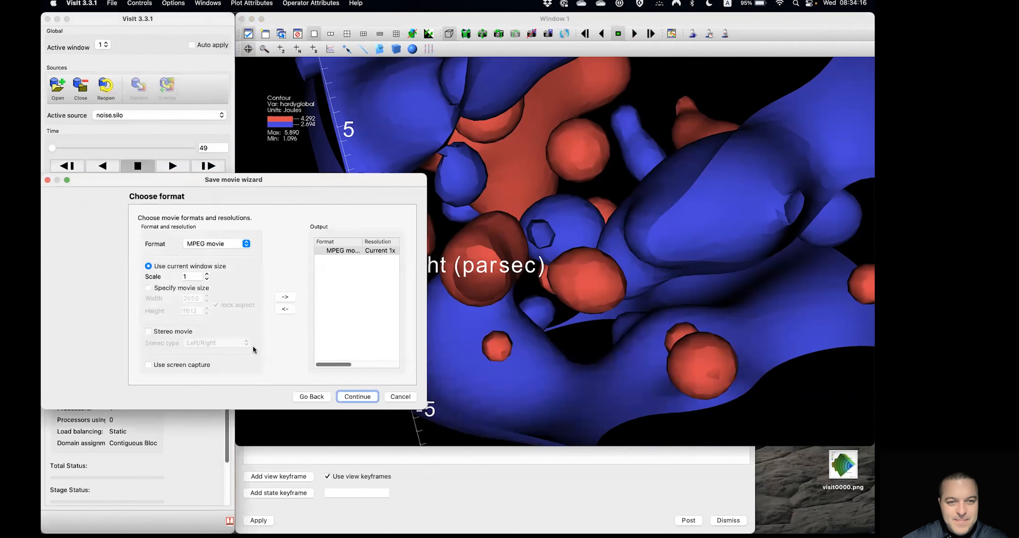
left_click(354, 398)
left_click(354, 397)
left_click(355, 397)
left_click(355, 397)
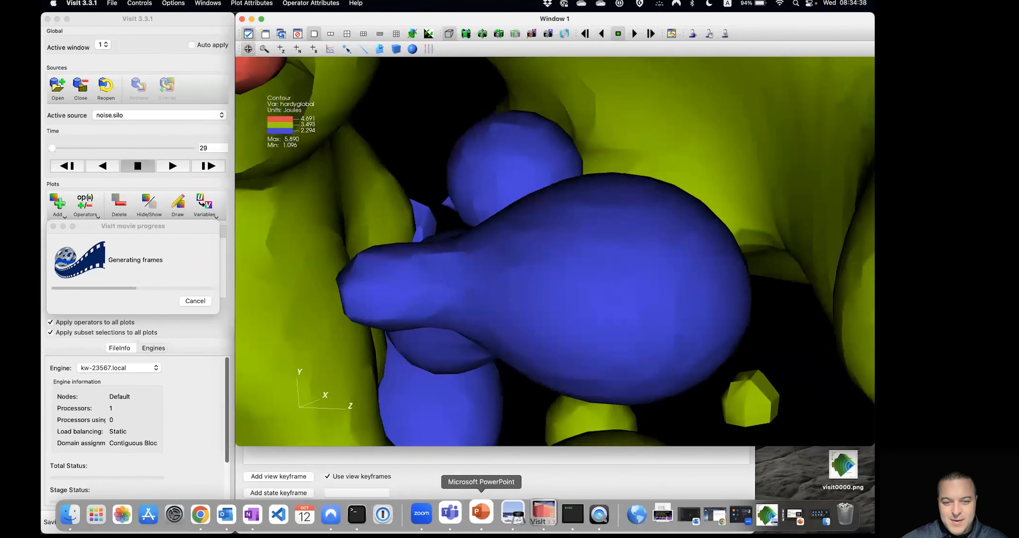
Step: Switch to PowerPoint and present the Queries / Pick slide of IntroductionToVisit_R1 full screen
left_click(494, 512)
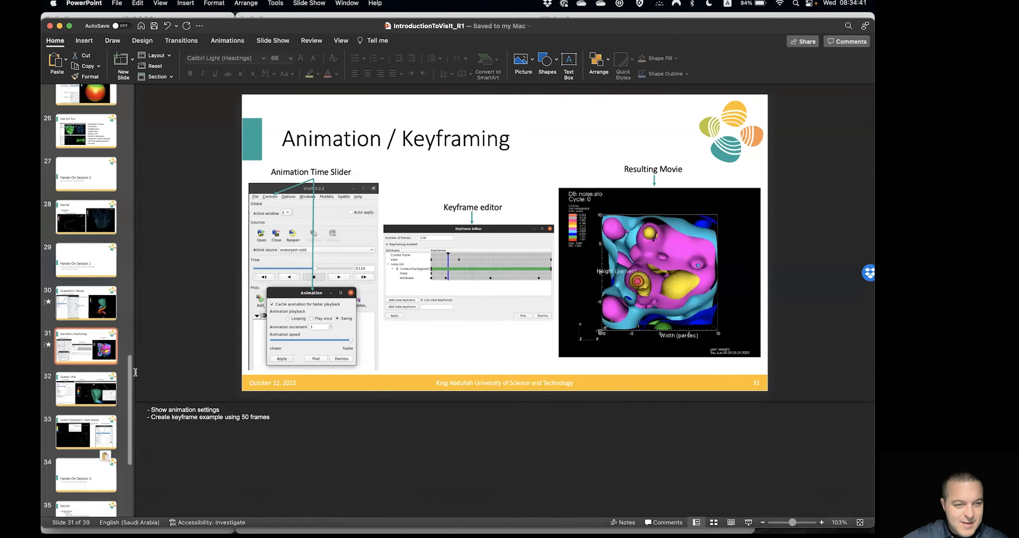
left_click(85, 386)
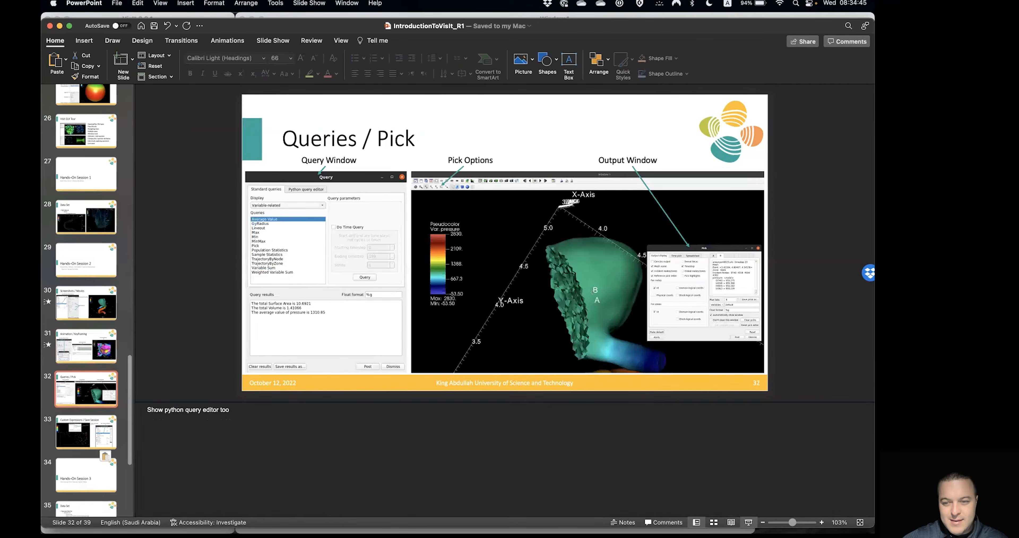
left_click(748, 522)
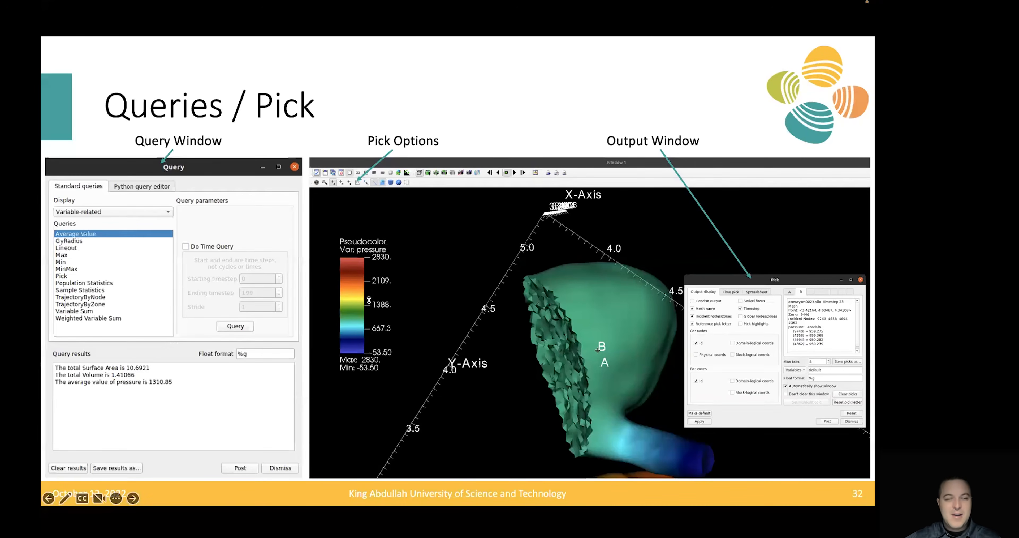
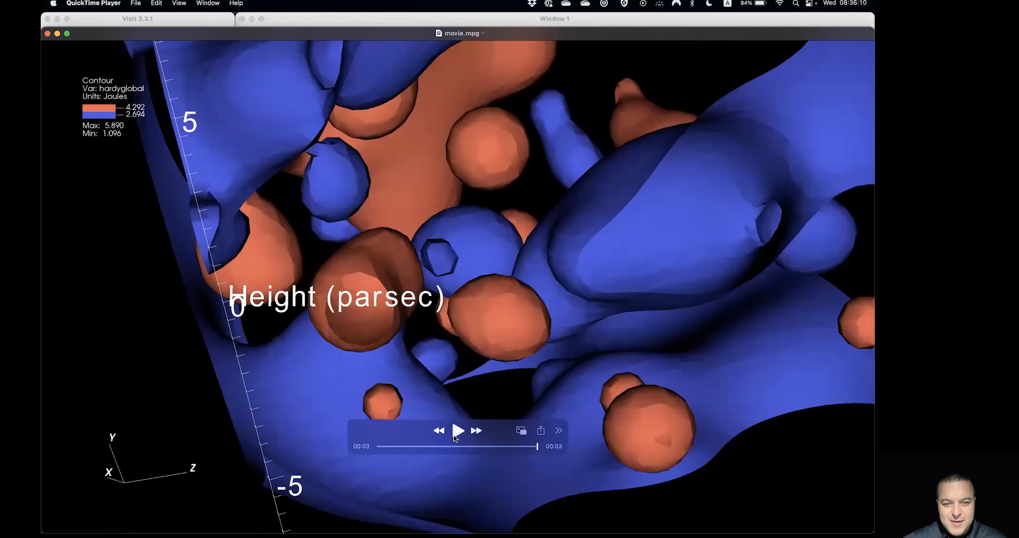
Step: Play the exported movie.mpg several times in QuickTime Player, close it and return to the VisIt plot window
left_click(455, 433)
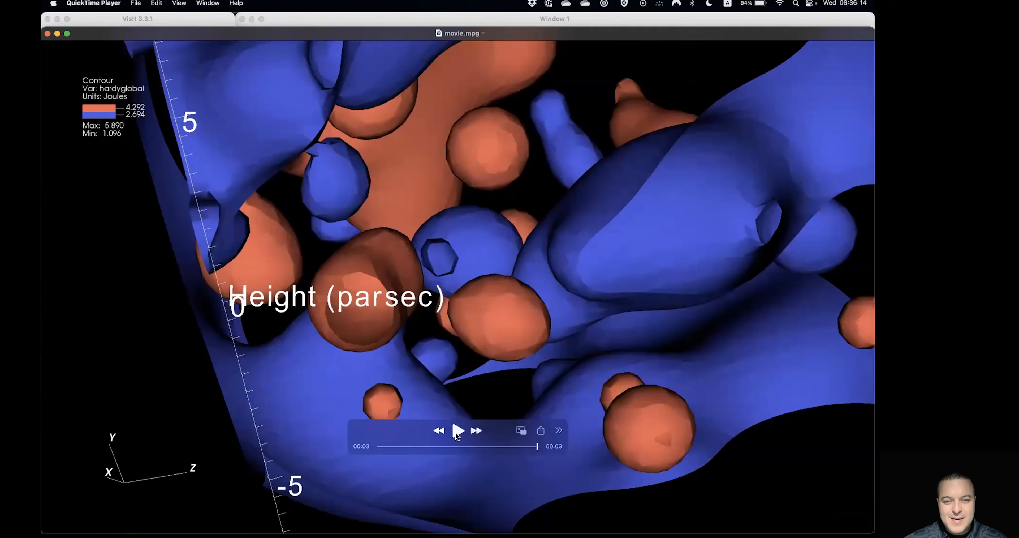
left_click(456, 433)
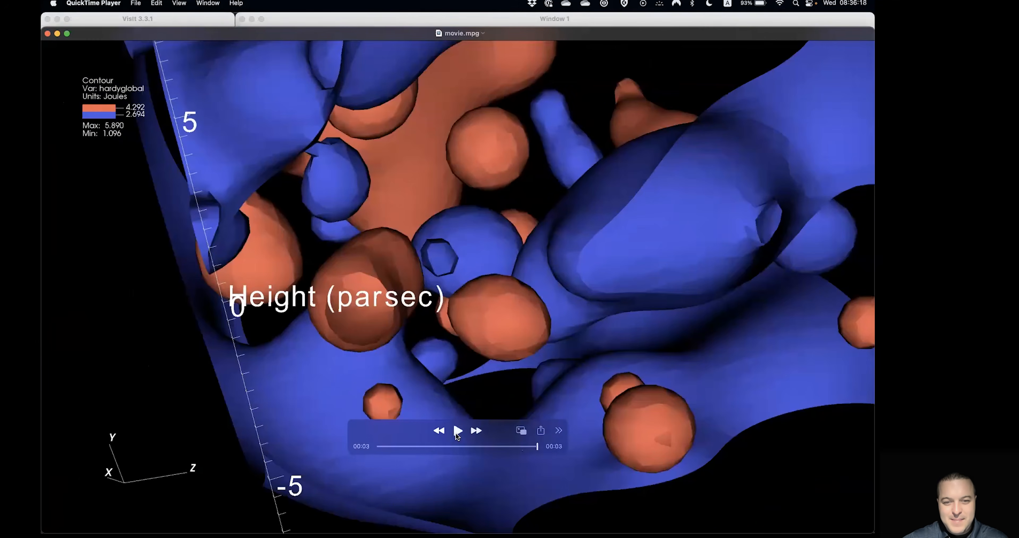
left_click(455, 433)
left_click(455, 433)
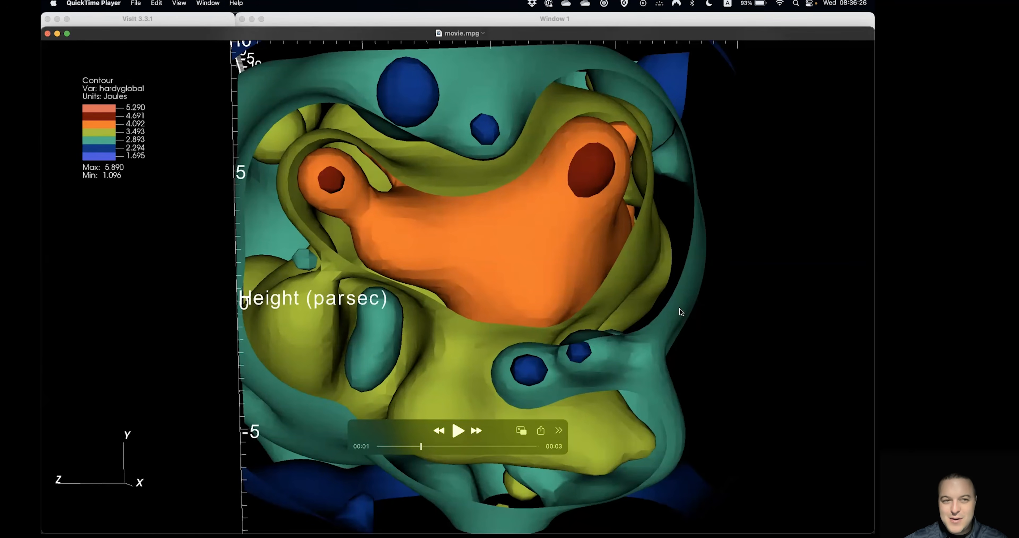
left_click(47, 34)
left_click(506, 253)
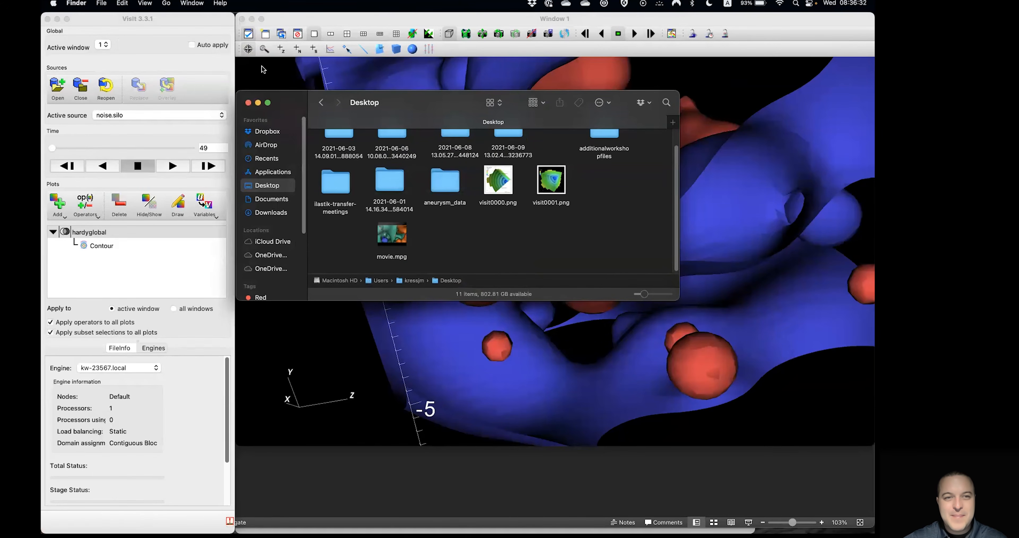
left_click(271, 86)
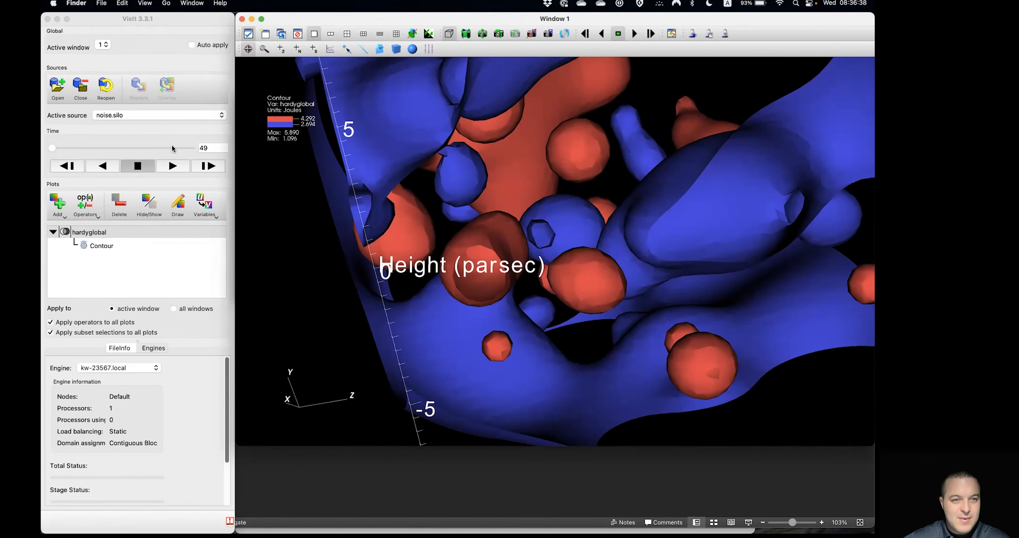
Step: Return the animation to frame 0 and zoom in on and tilt the Contour plot
left_click(52, 149)
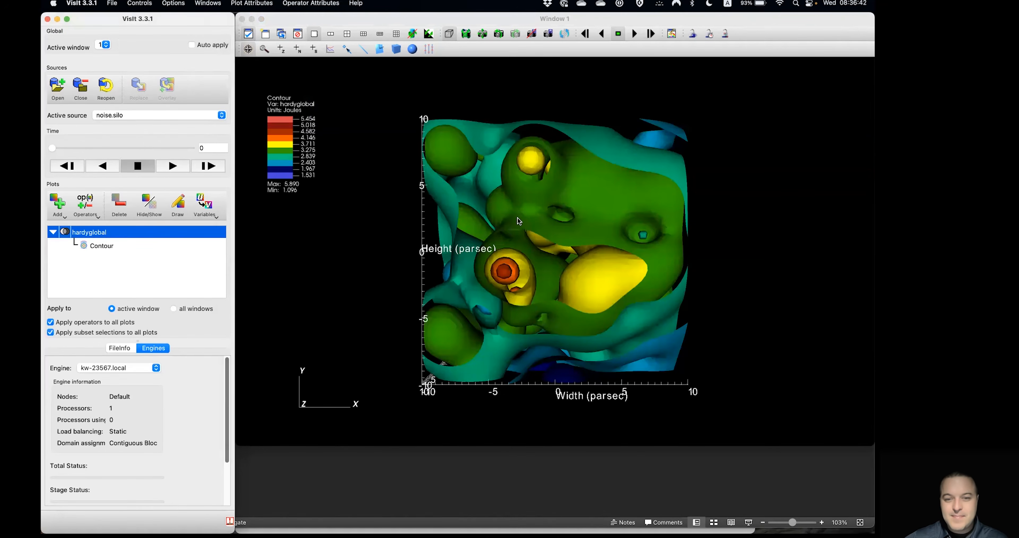
scroll(518, 217, "up", 5)
left_click_drag(533, 237, 543, 277)
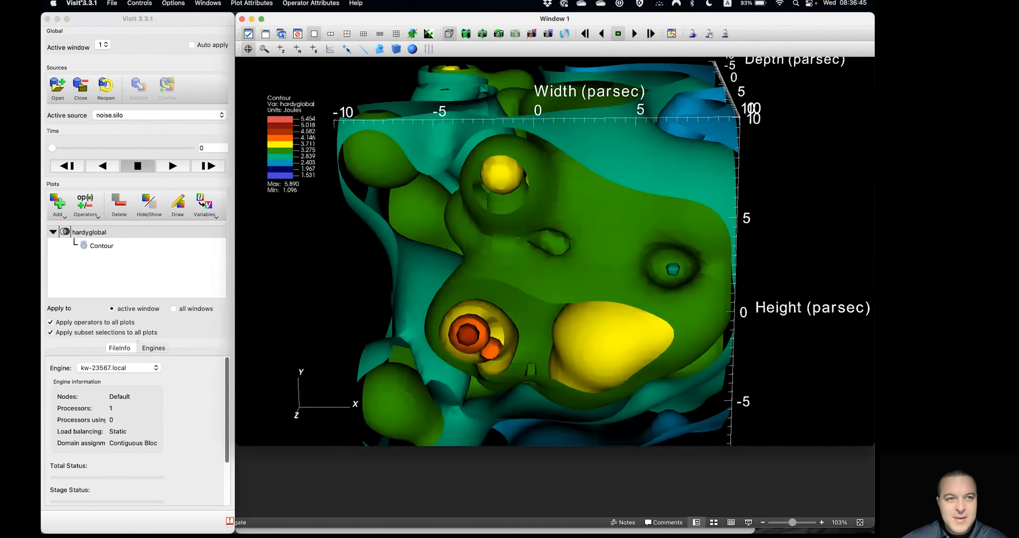
Step: Open the Query window, look over the Python query editor and return to the start of the standard queries list
left_click(142, 4)
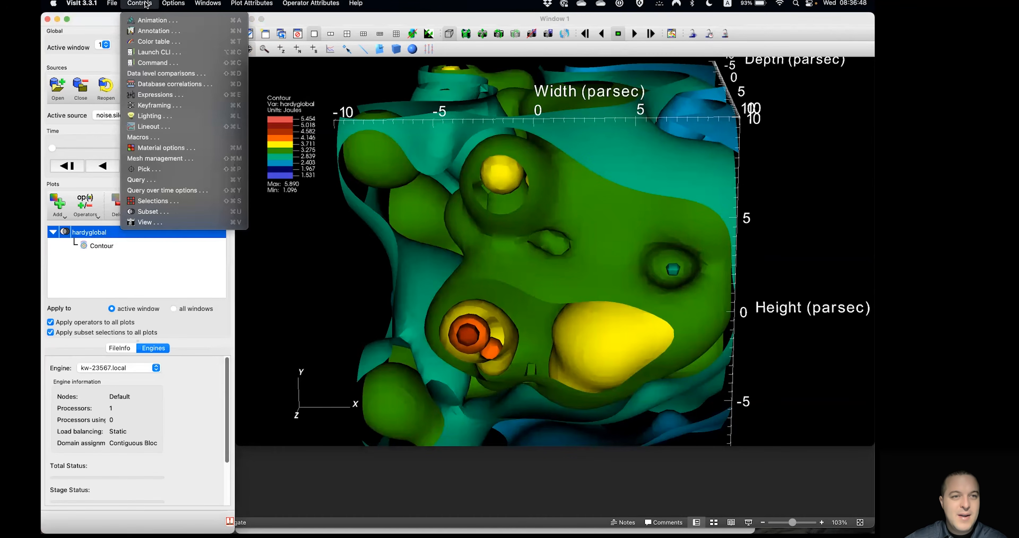
left_click(171, 181)
left_click_drag(336, 173, 264, 68)
left_click(195, 87)
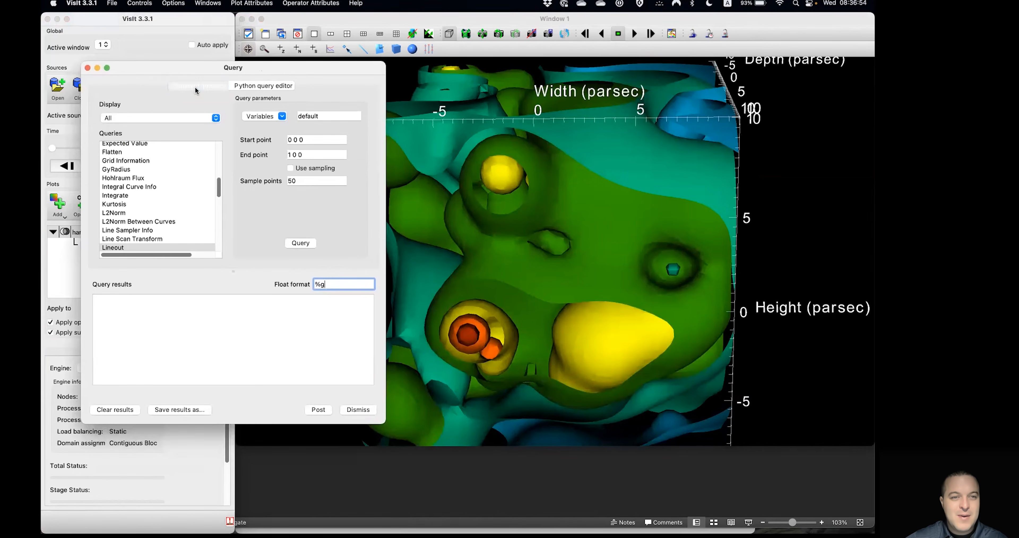
left_click(253, 86)
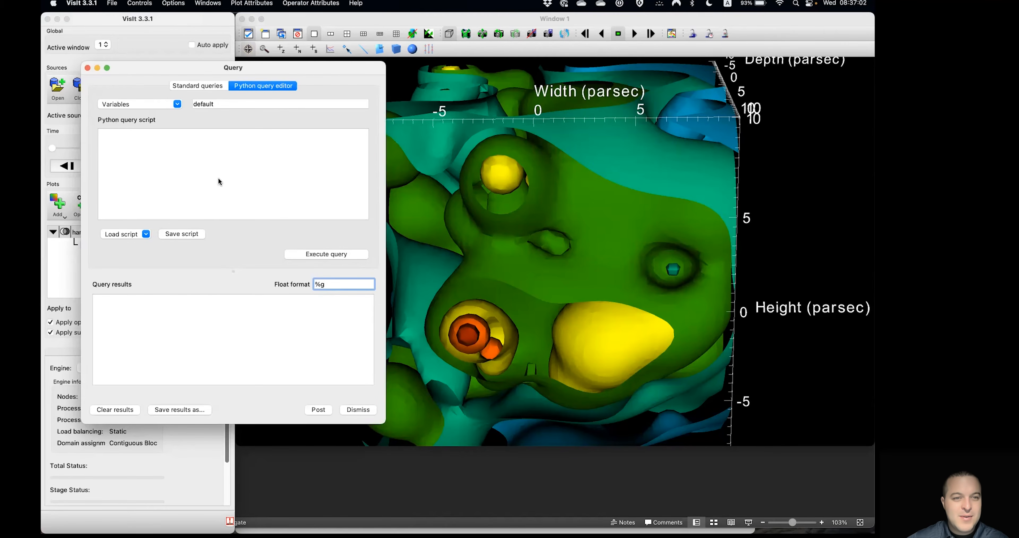
left_click(210, 86)
scroll(178, 174, "up", 10)
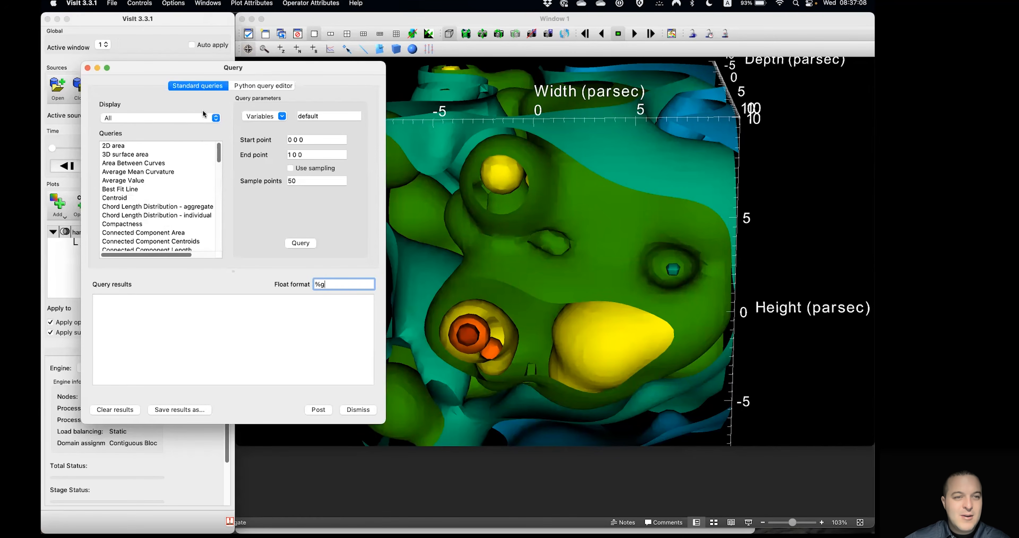
Step: Limit the standard queries to Mesh-related and run the 3D surface area query on the Contour plot
left_click(206, 117)
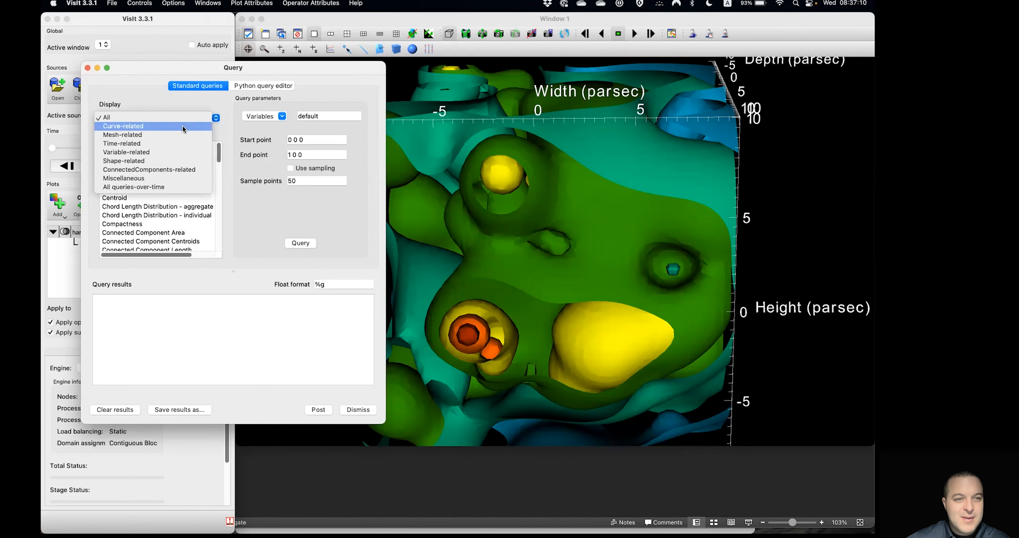
left_click(169, 134)
left_click(136, 155)
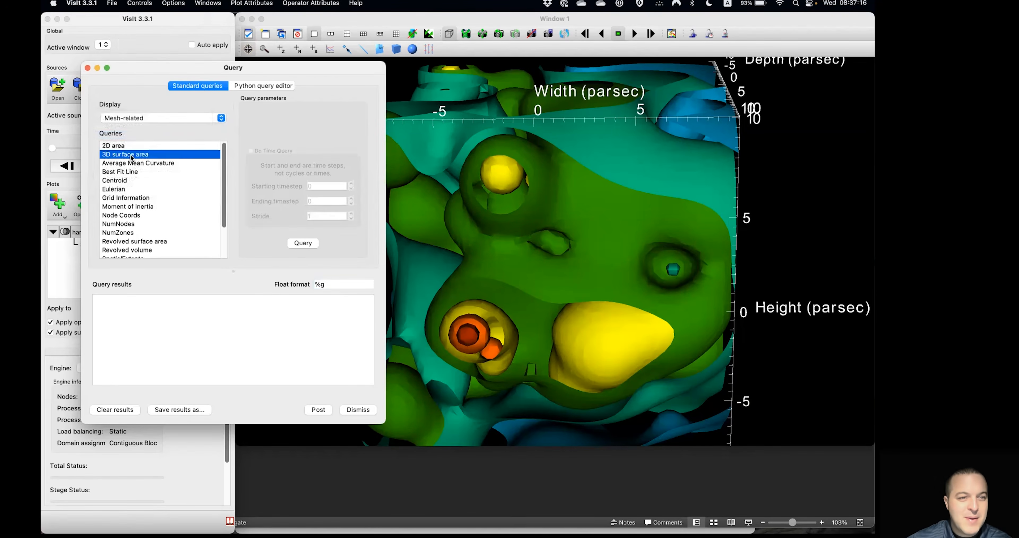
left_click(289, 242)
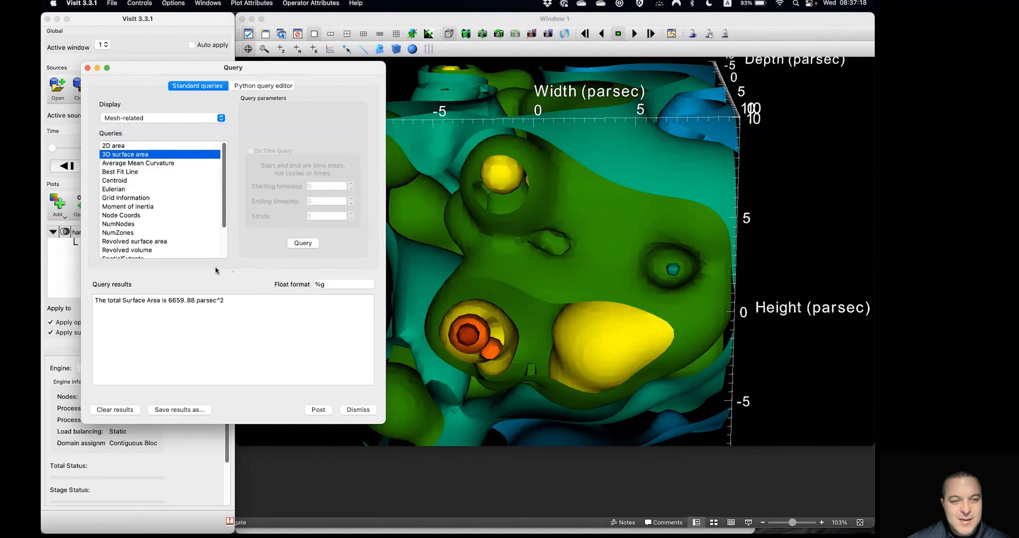
Step: Run the Centroid and Grid Information queries on the Contour plot
left_click(147, 180)
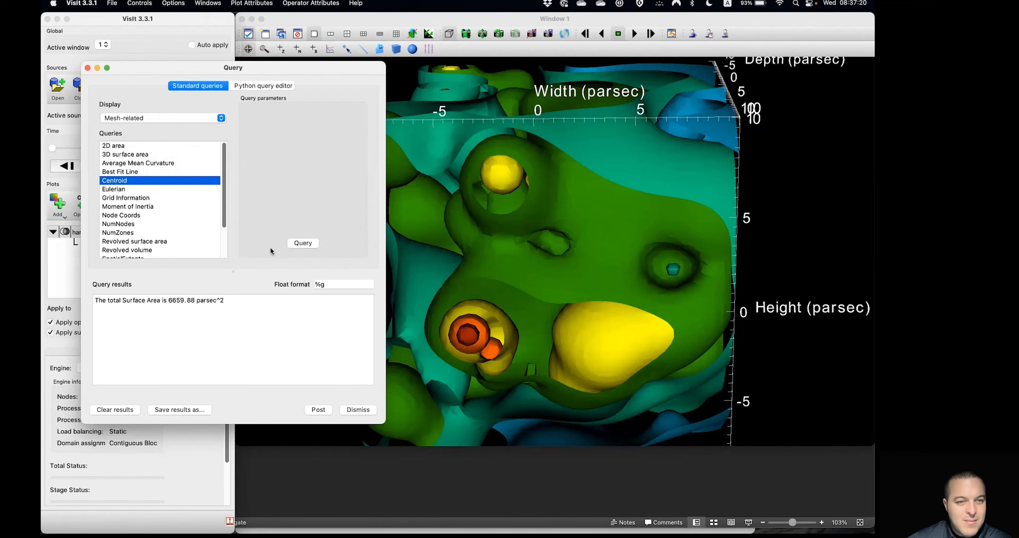
left_click(302, 243)
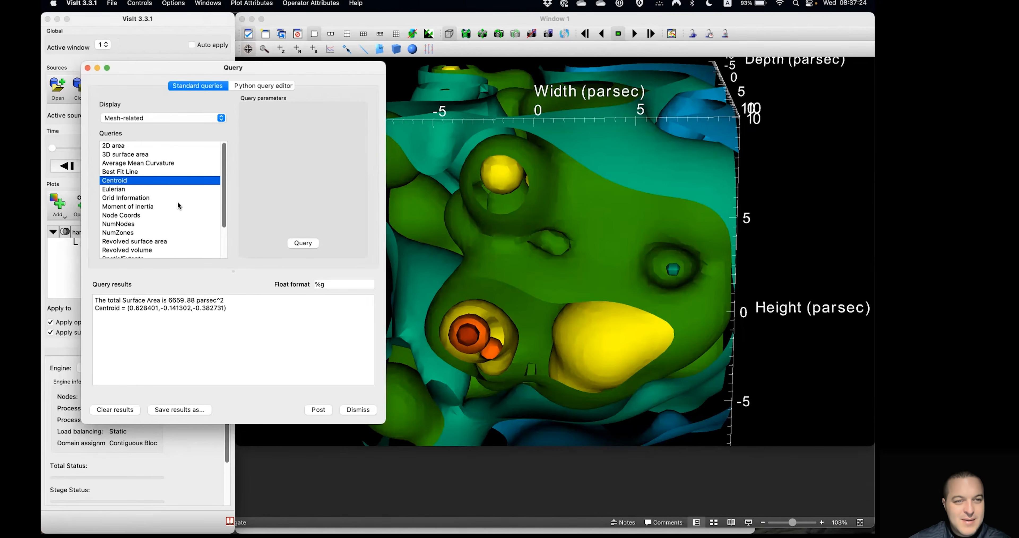
left_click(150, 198)
left_click(303, 243)
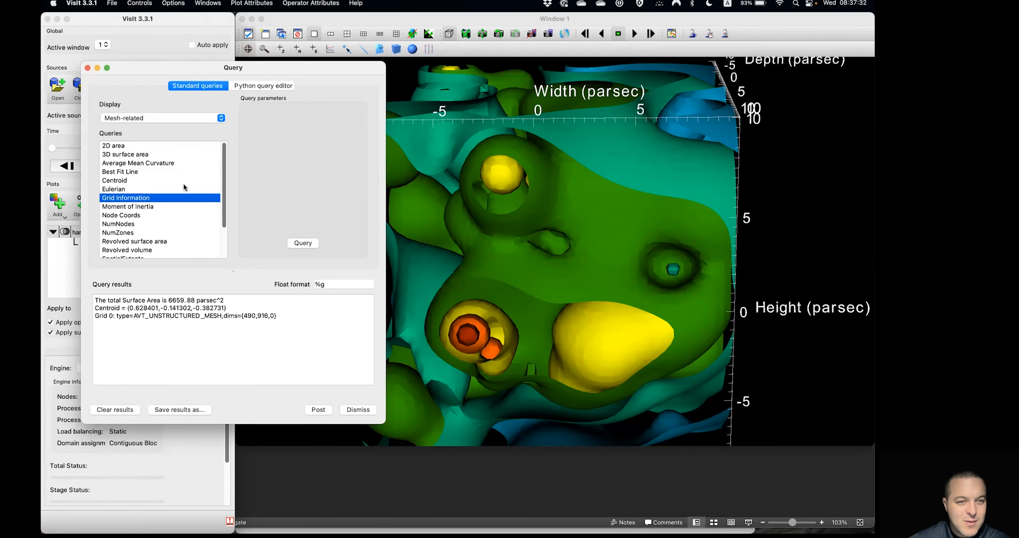
Step: Run the NumNodes and NumZones queries using the actual data
scroll(183, 183, "down", 3)
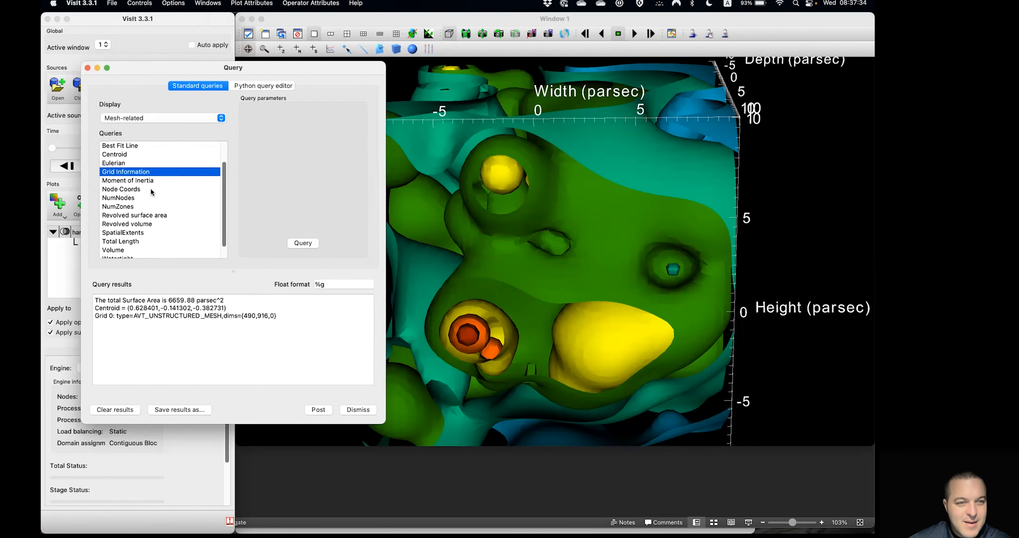
left_click(129, 198)
left_click(302, 243)
left_click(127, 206)
left_click(312, 244)
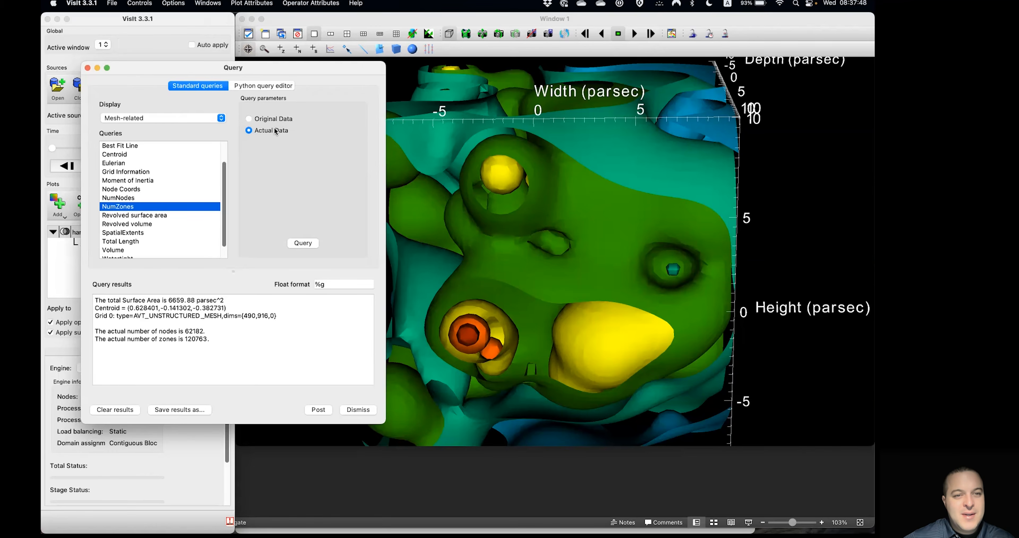
Step: Run NumZones on the original data, compare its result with the actual zone count, and reset the query to Actual Data
left_click_drag(253, 69, 492, 28)
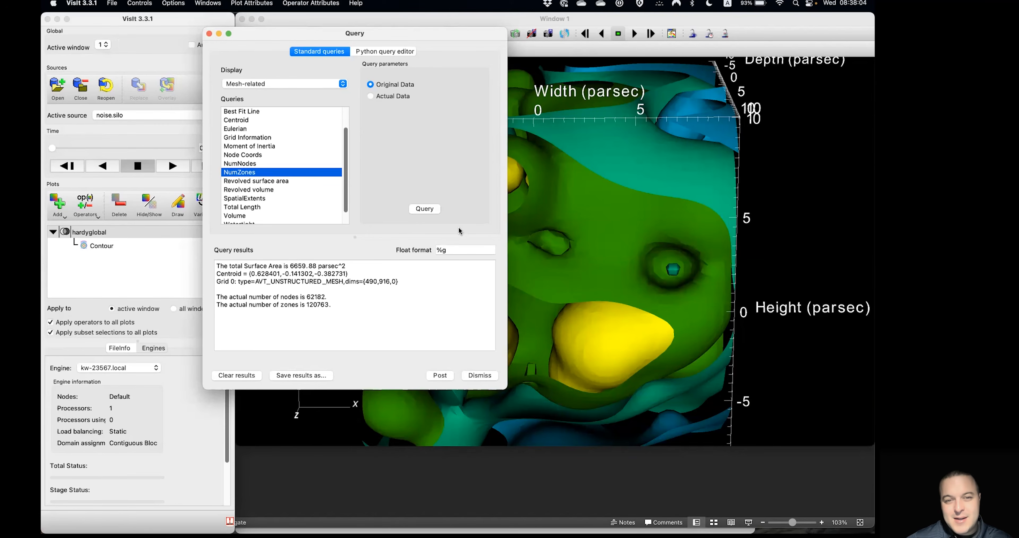
left_click(426, 207)
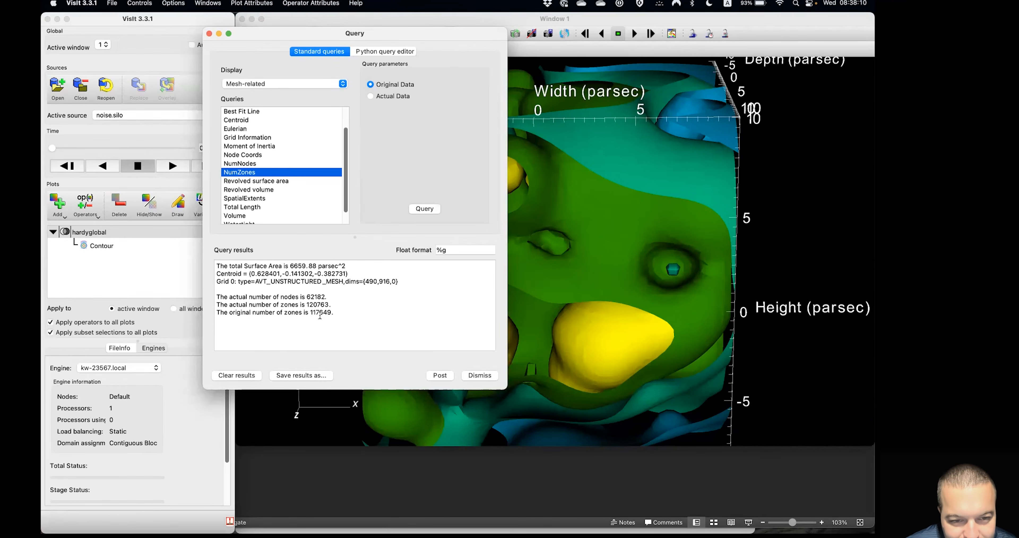
mouse_move(320, 313)
left_mouse_down()
mouse_move(331, 313)
mouse_move(327, 304)
left_mouse_up()
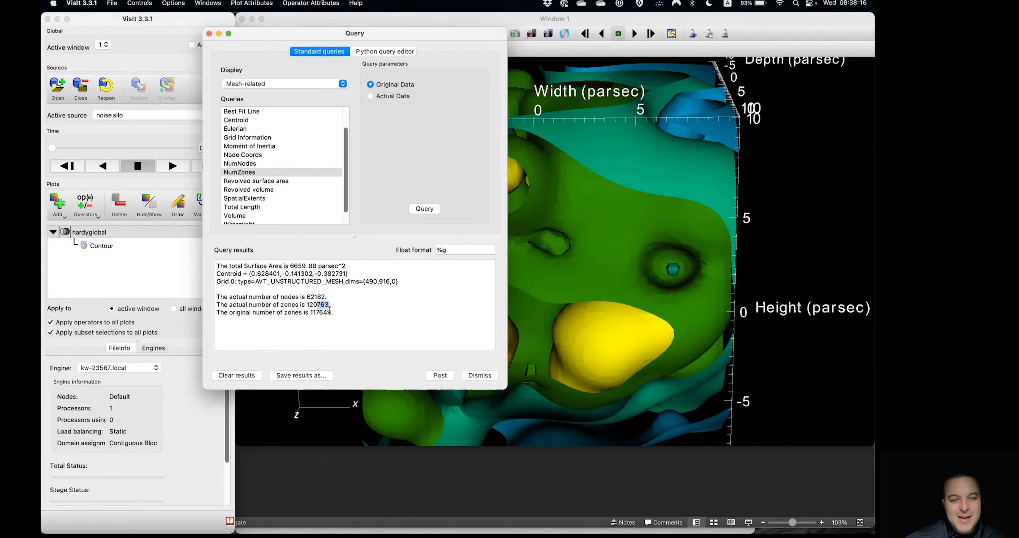
mouse_move(318, 312)
left_mouse_down()
mouse_move(331, 310)
mouse_move(316, 305)
left_mouse_up()
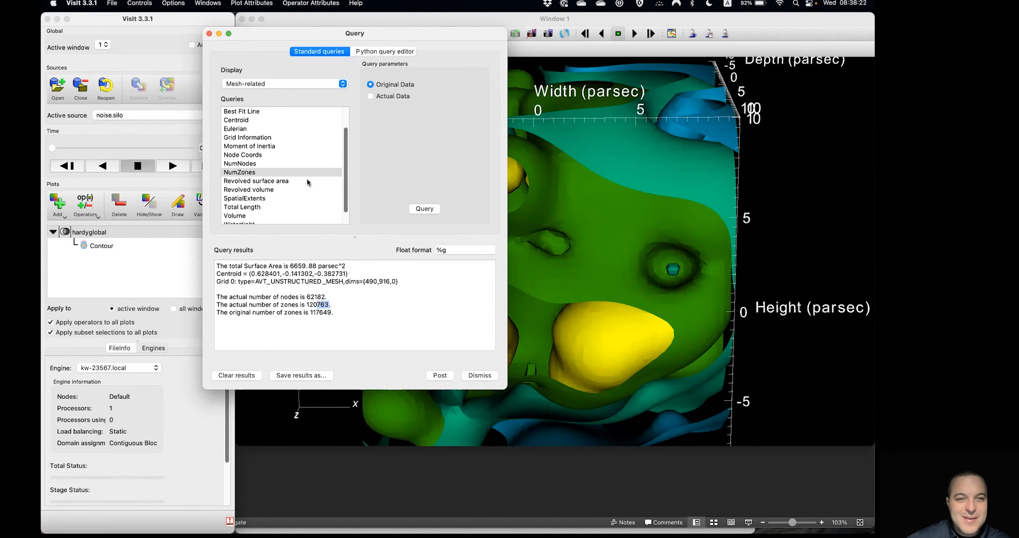
left_click(391, 97)
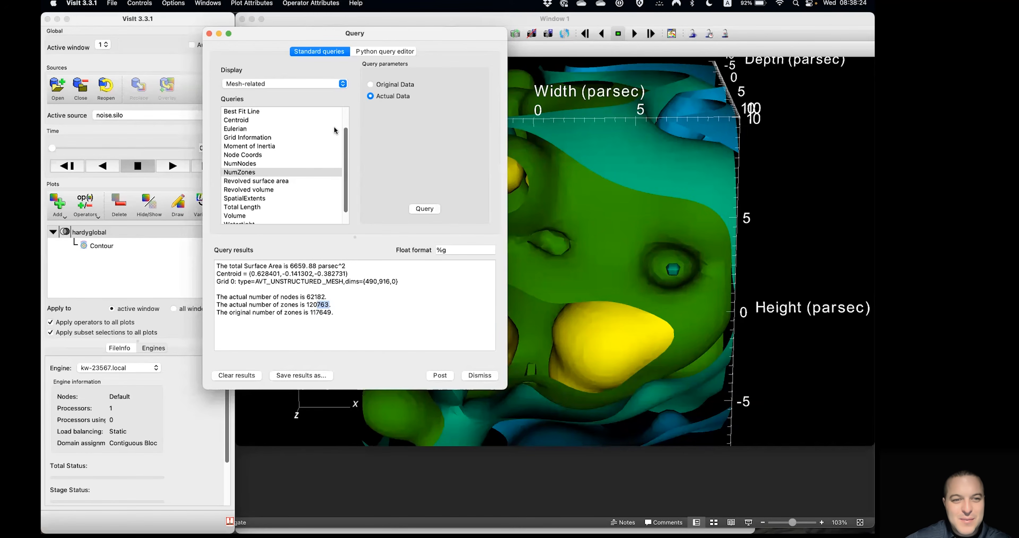
scroll(330, 142, "down", 2)
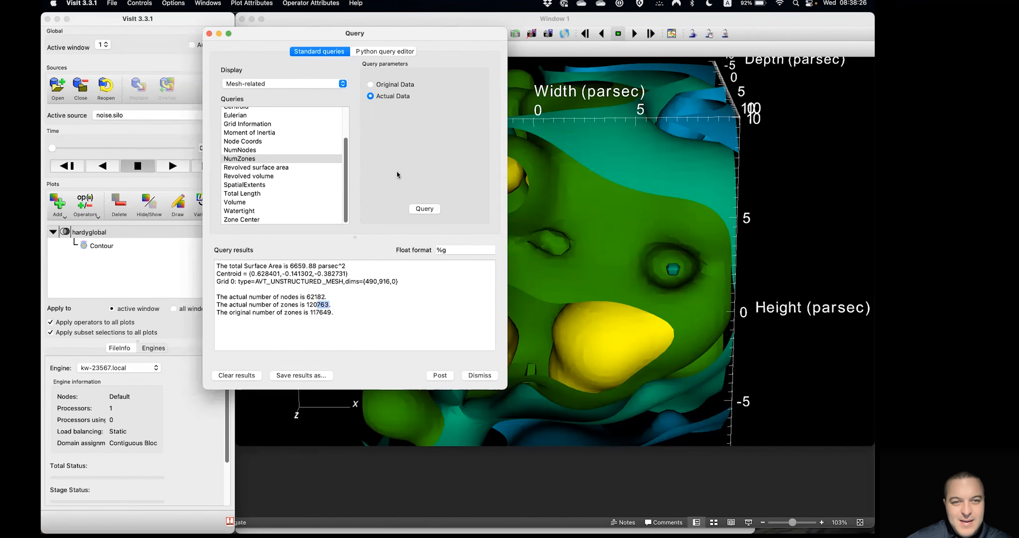
Step: Limit the standard queries to Variable-related and run the Average Value query on hardyglobal
left_click(264, 84)
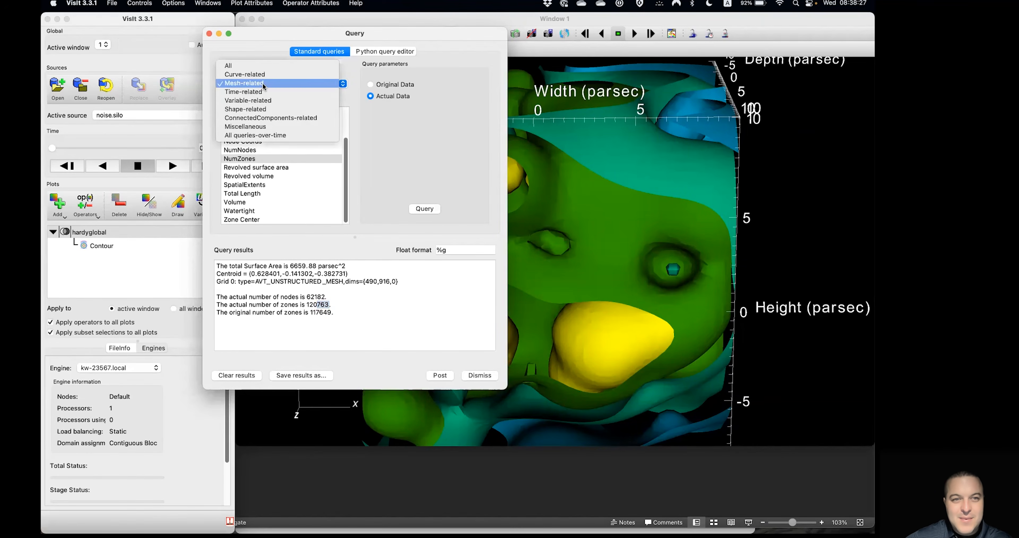
left_click(266, 105)
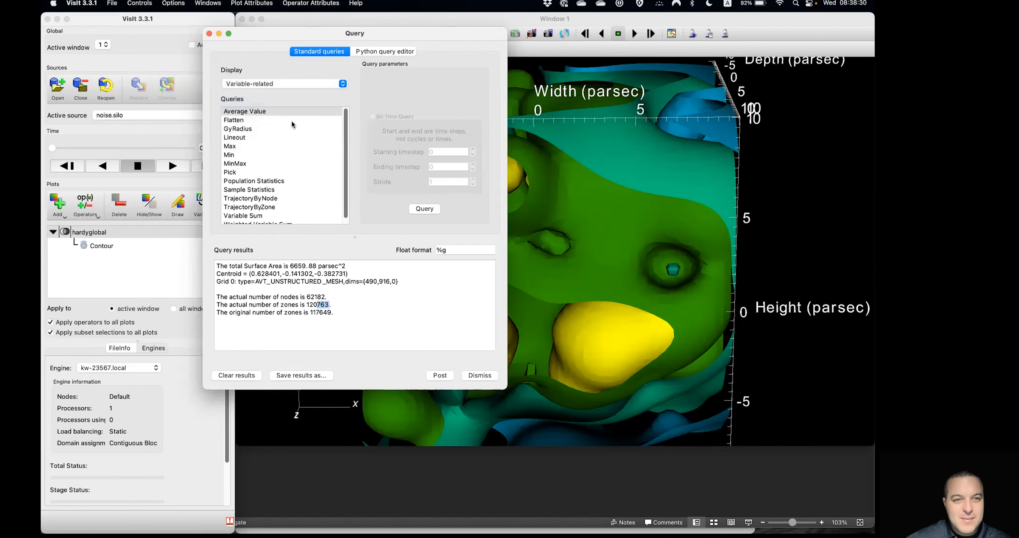
left_click(425, 209)
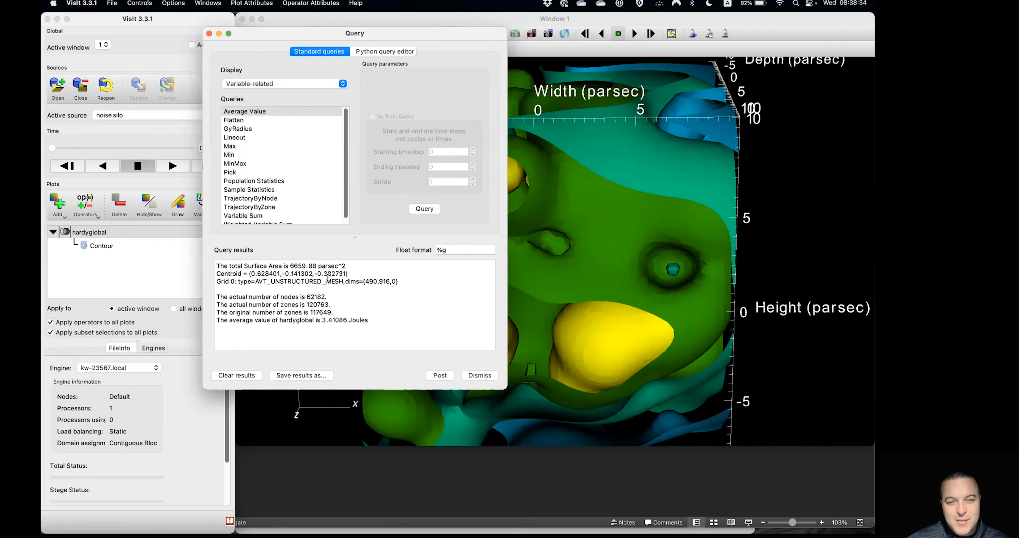
Step: Run the MinMax query on the actual data, check the node coordinates it reports, and close the Query window
left_click(242, 156)
left_click(243, 164)
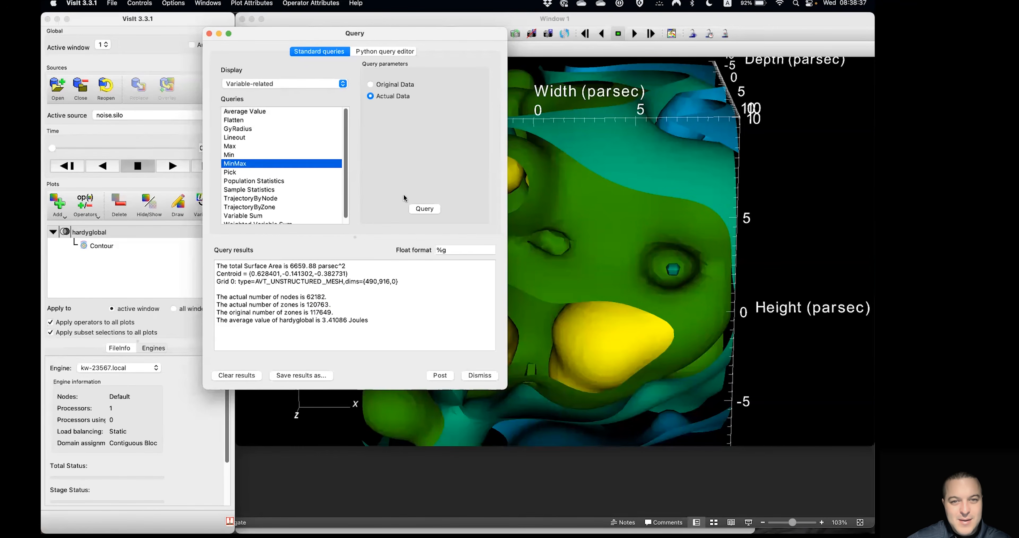
left_click(421, 208)
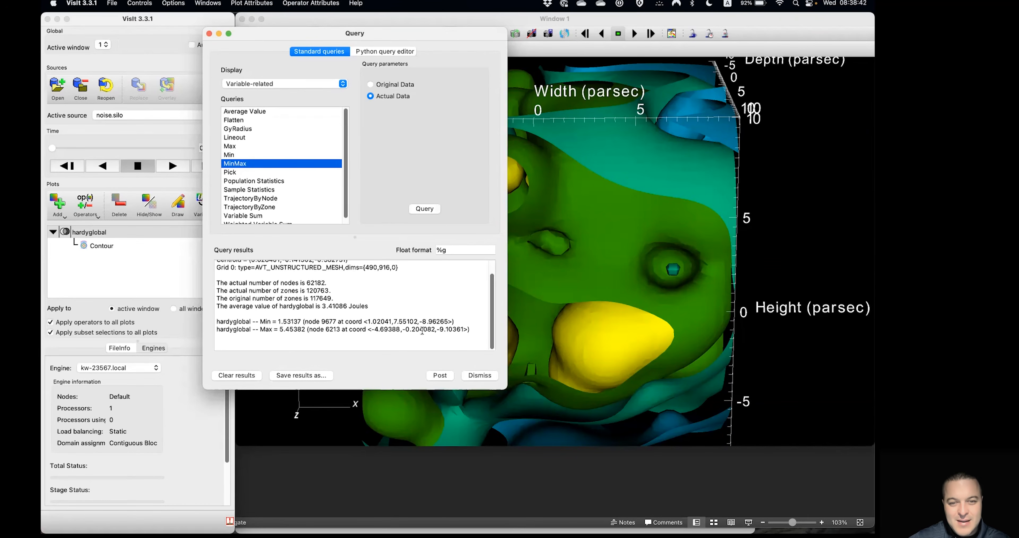
scroll(294, 161, "down", 1)
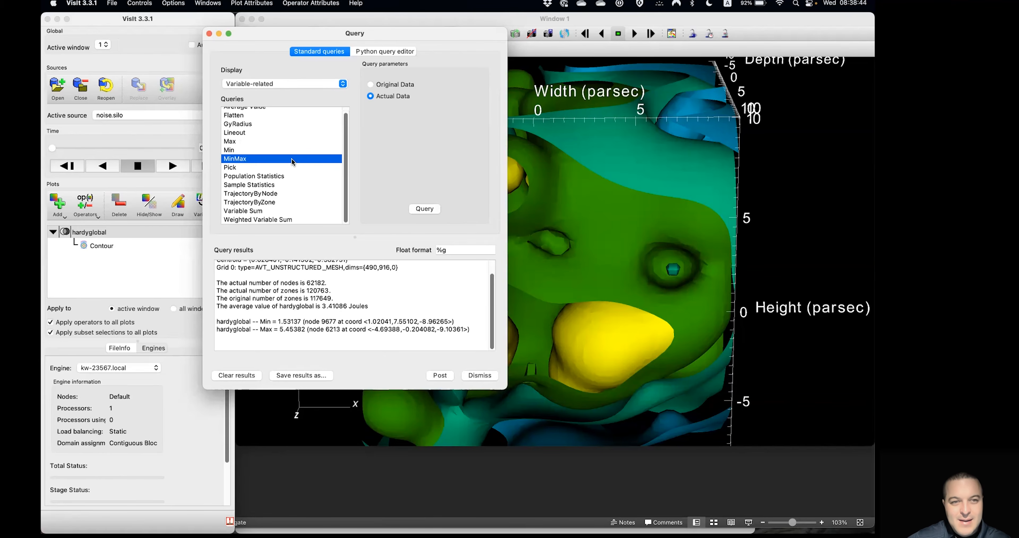
scroll(293, 152, "up", 1)
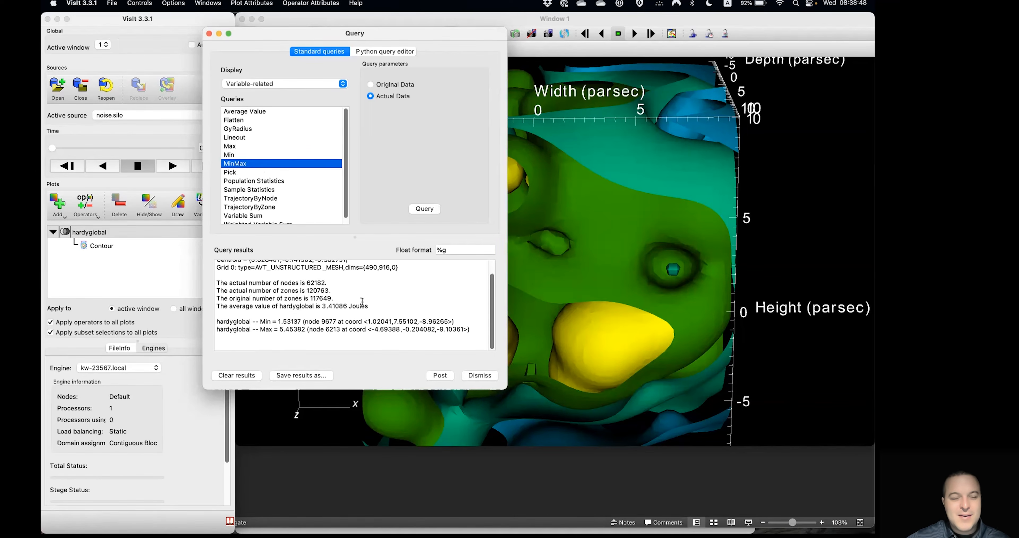
left_click(479, 374)
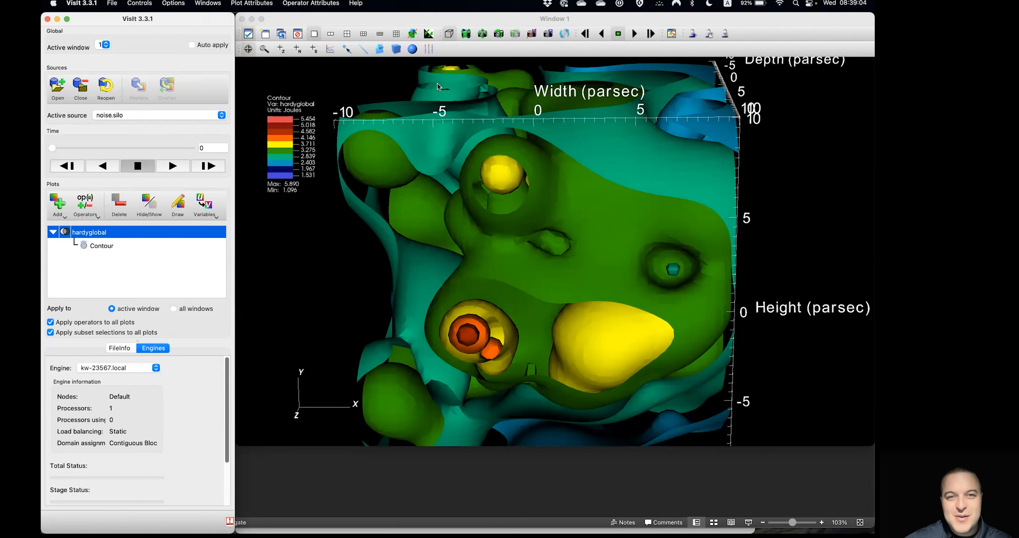
Step: Zone-pick a point on the upper yellow blob of the Contour plot and move the Pick window upward
left_click(477, 46)
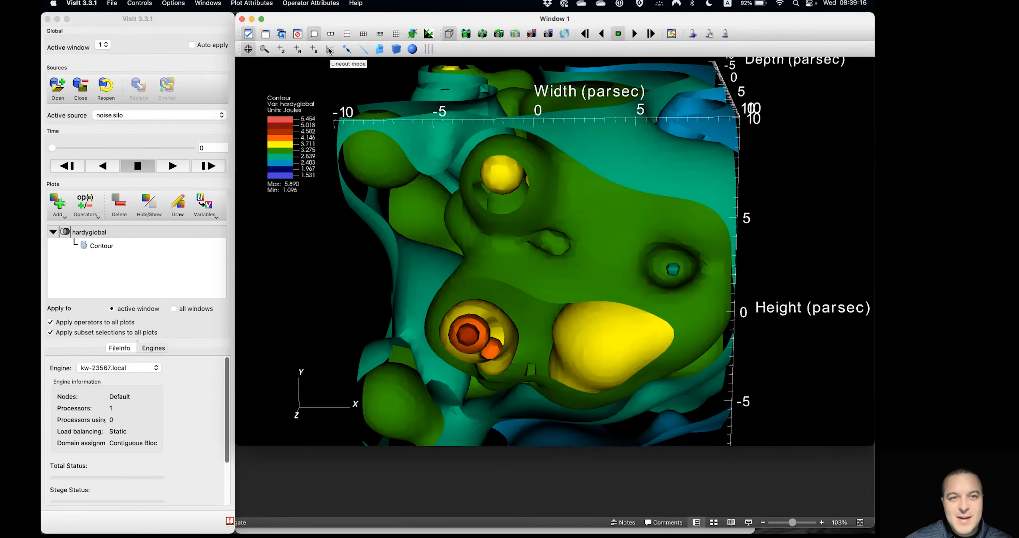
left_click(281, 49)
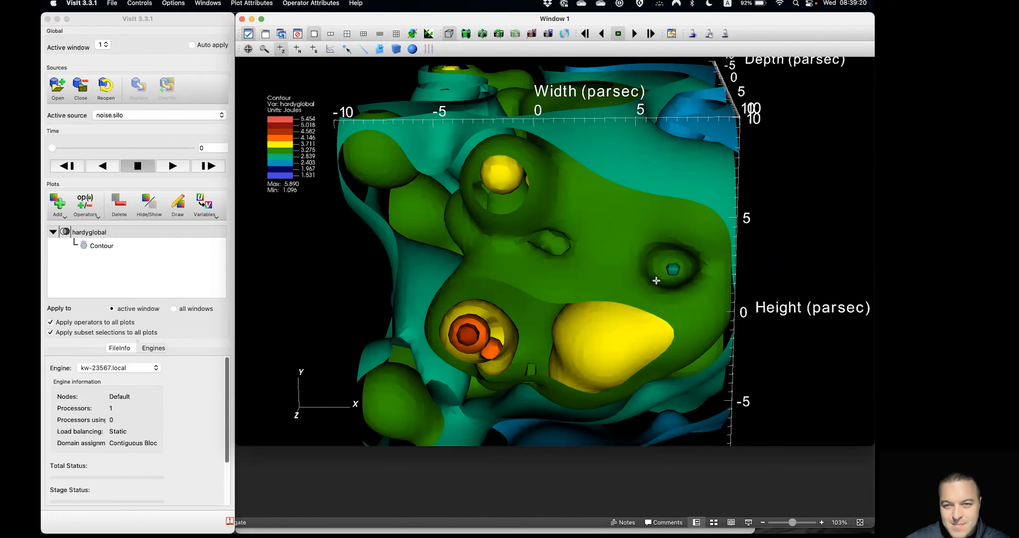
left_click(501, 173)
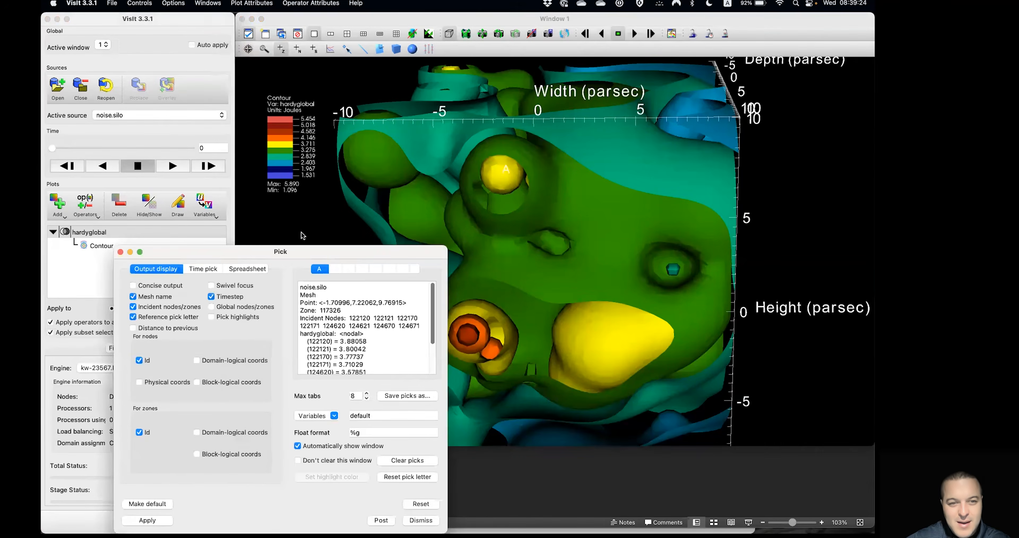
left_click_drag(309, 228, 295, 85)
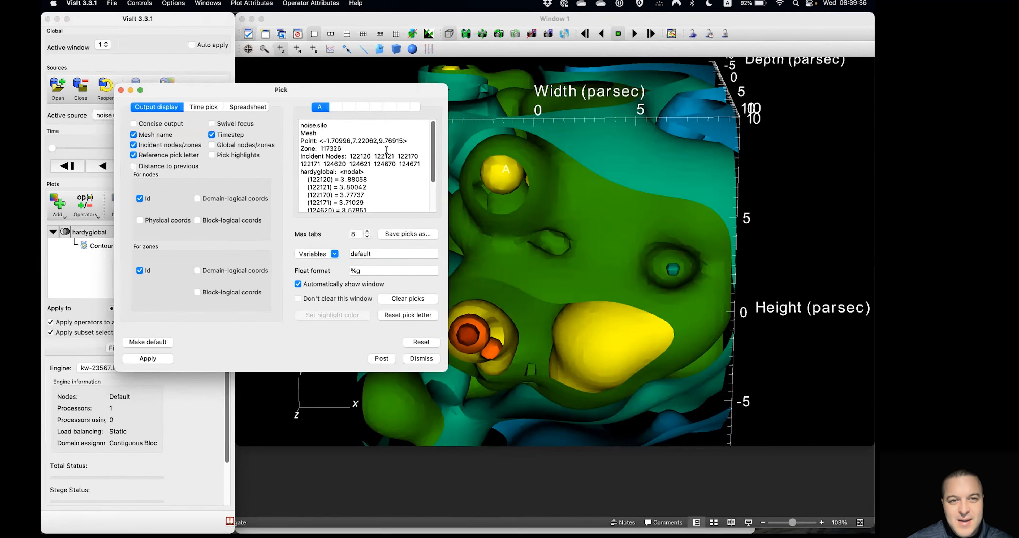
Step: Read through the mesh, point and nodal values of pick A, check the pick's spreadsheet options and return to the output display options
left_click_drag(307, 126, 318, 133)
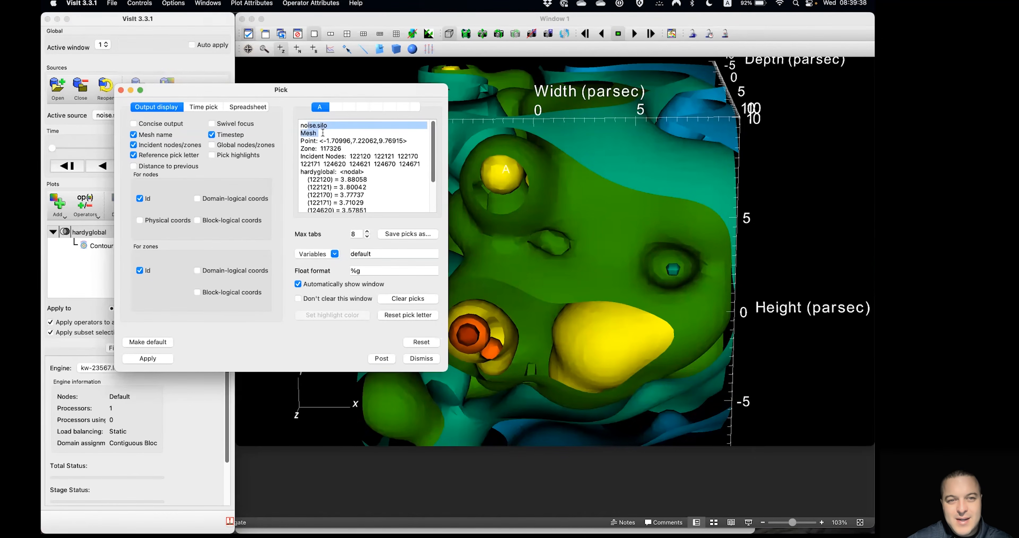
left_click(313, 137)
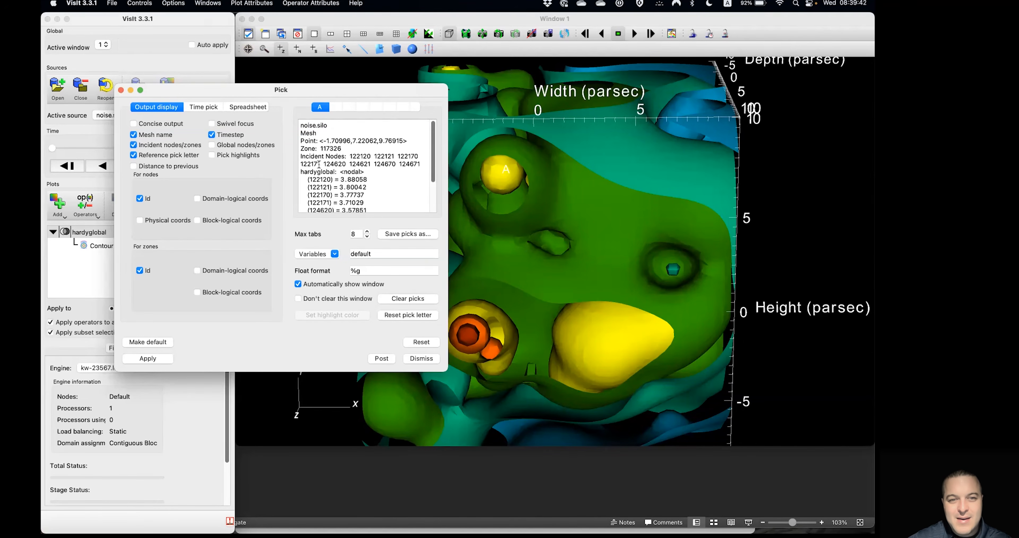
left_click_drag(313, 171, 351, 179)
scroll(358, 165, "down", 5)
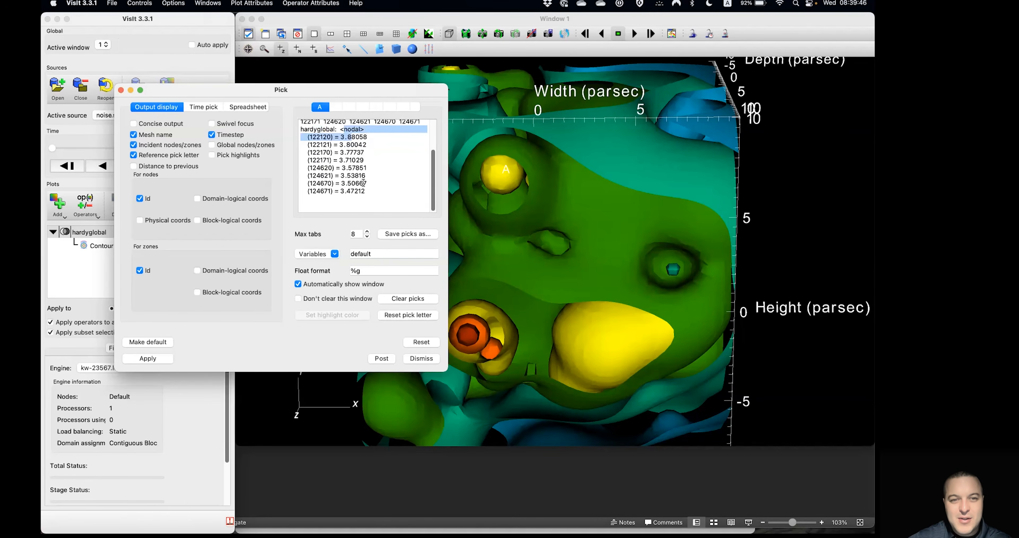
scroll(351, 194, "up", 3)
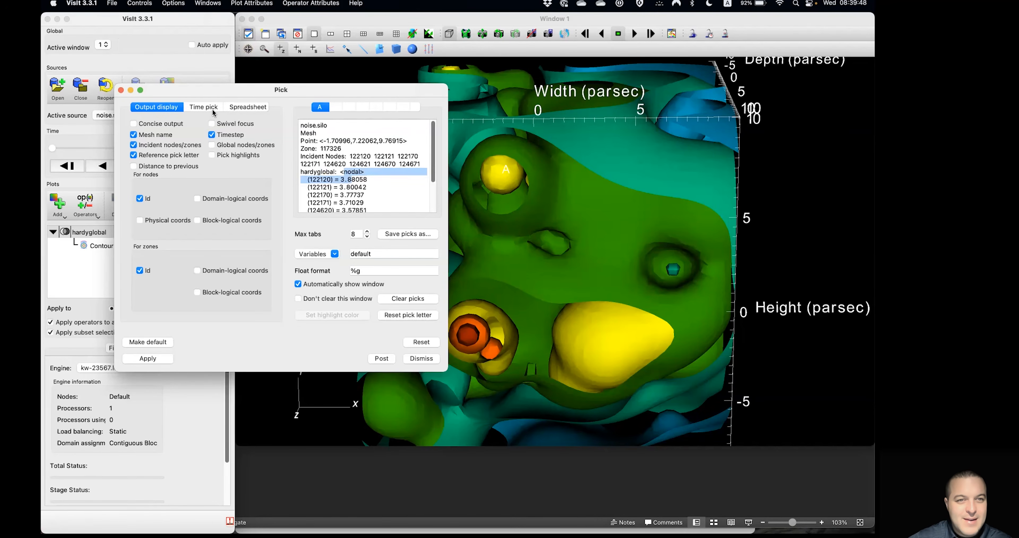
left_click(239, 108)
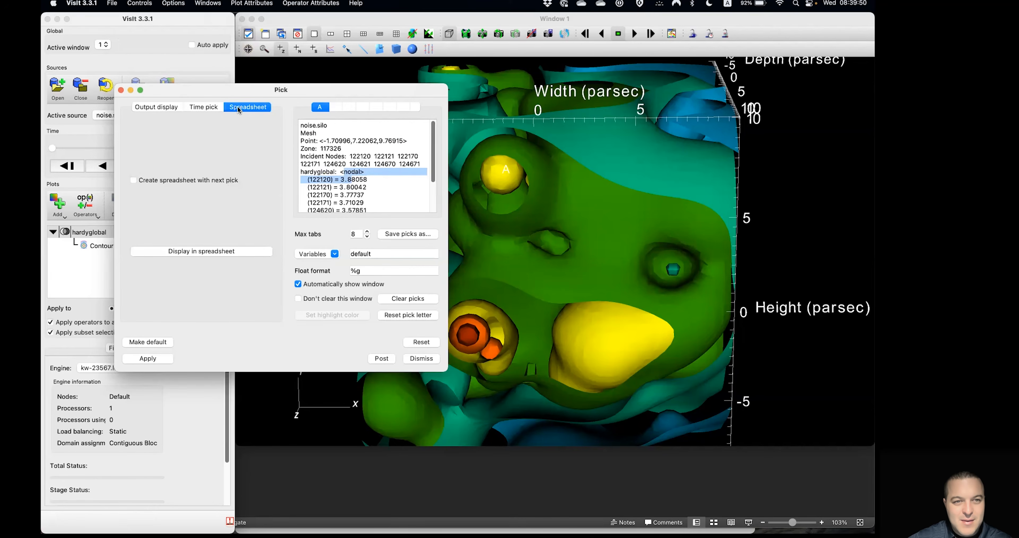
left_click(179, 107)
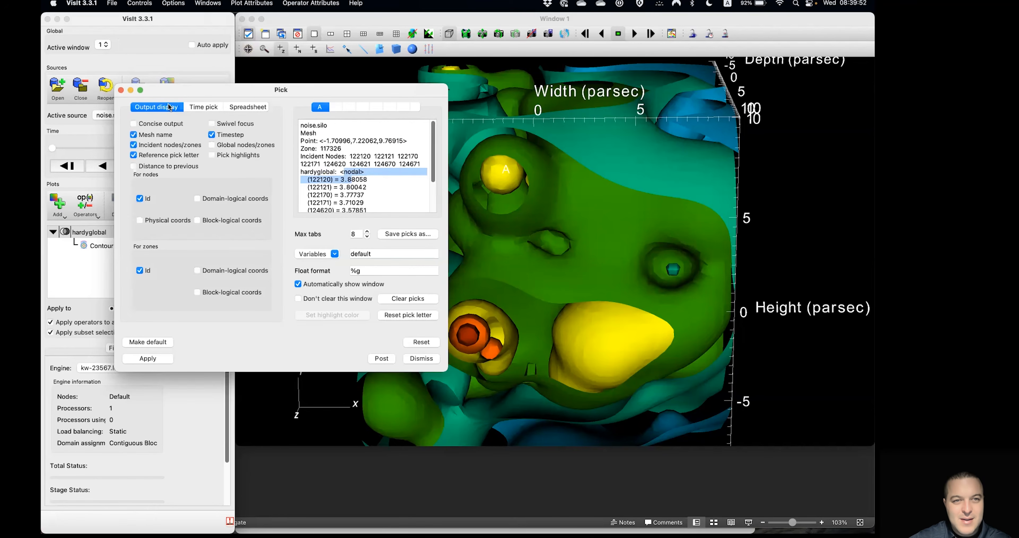
Step: Make a spreadsheet pick on the upper yellow blob, enlarge the resulting spreadsheet window and widen its i=21 column
left_click(315, 49)
left_click(492, 172)
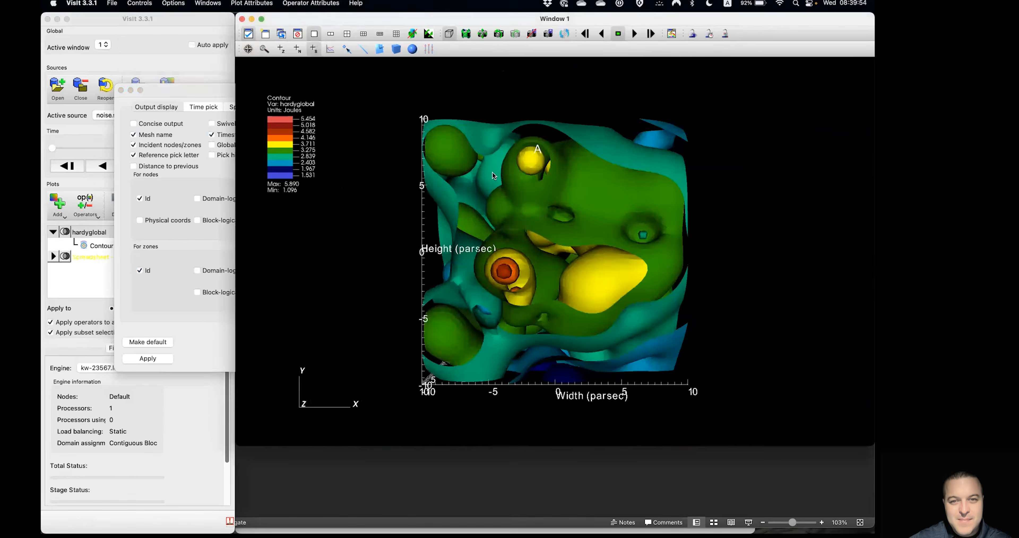
left_click_drag(525, 407, 776, 414)
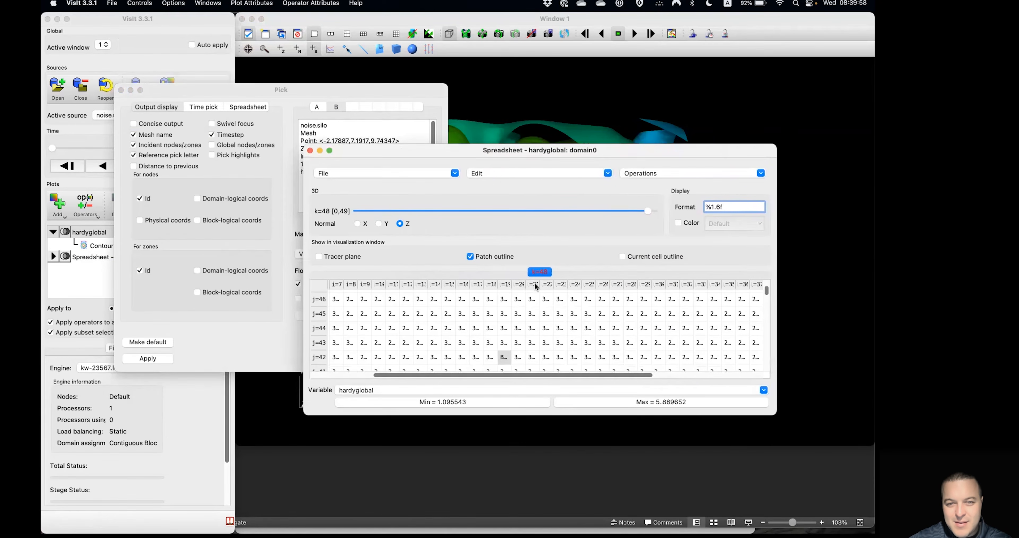
left_click_drag(541, 284, 563, 290)
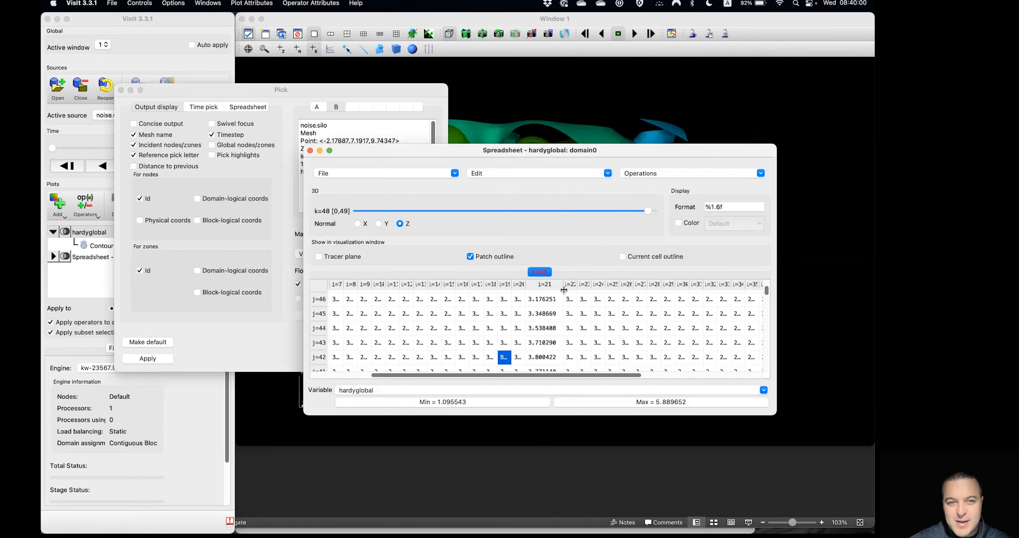
Step: Close the spreadsheet and Pick windows, and delete both the hardyglobal Contour plot and the Spreadsheet plot
left_click(311, 151)
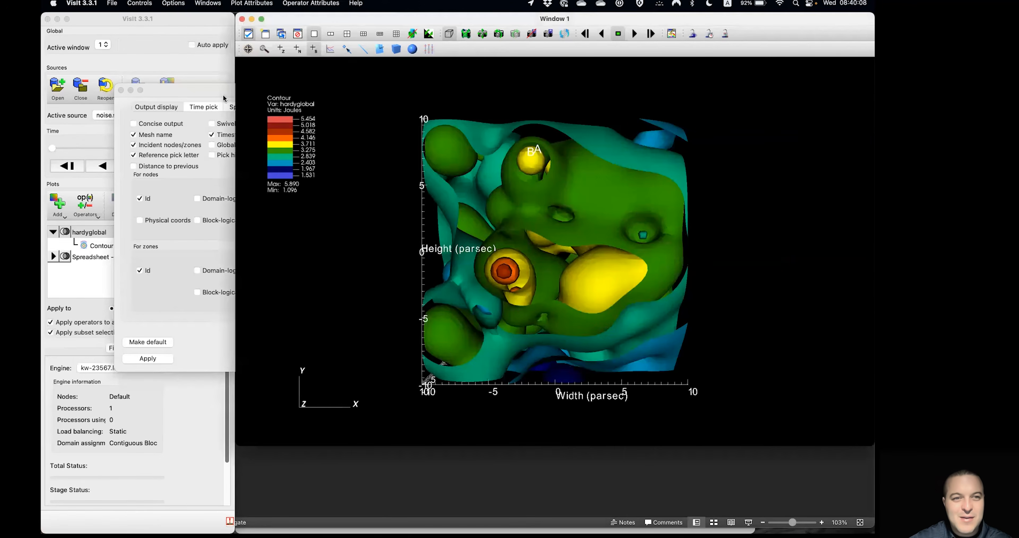
left_click(221, 91)
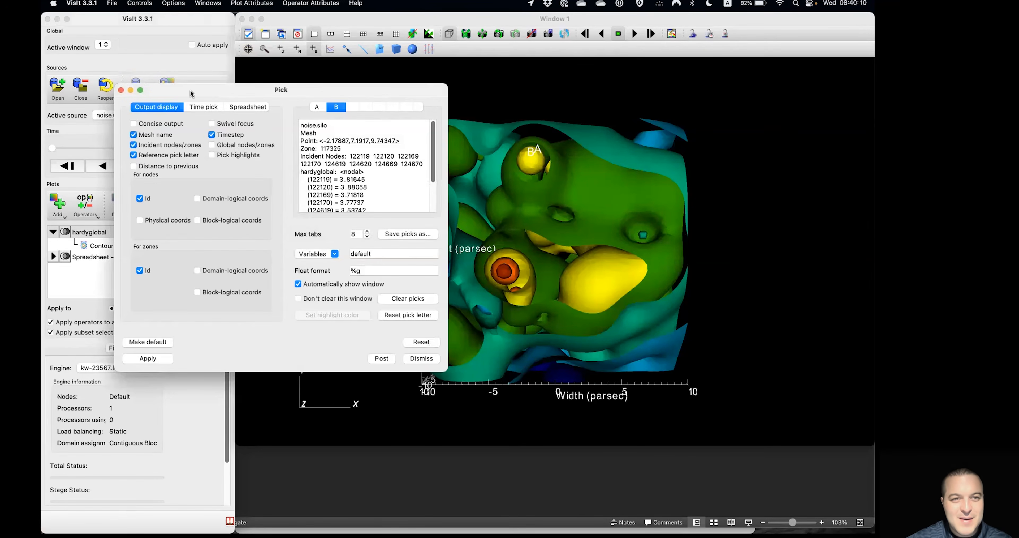
left_click(121, 90)
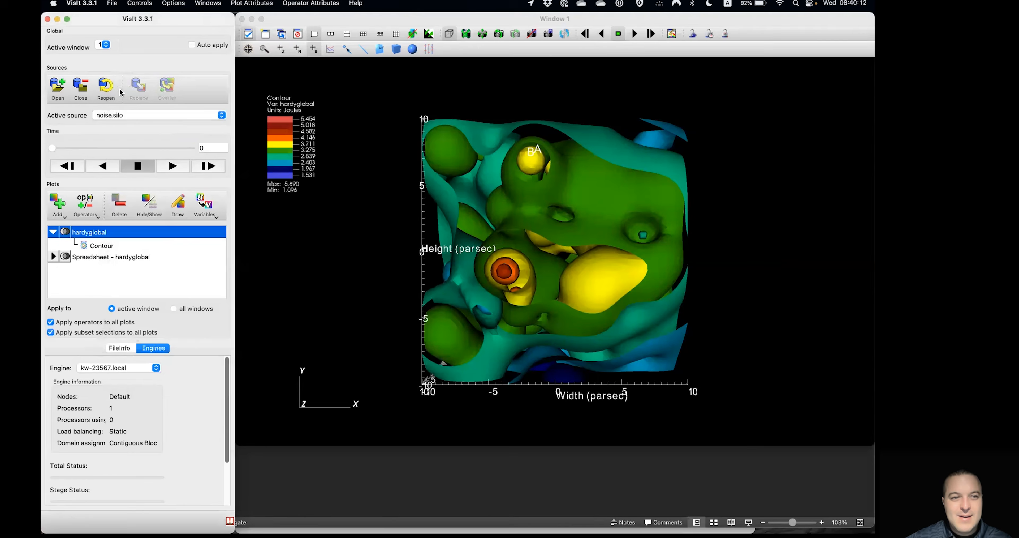
left_click(122, 202)
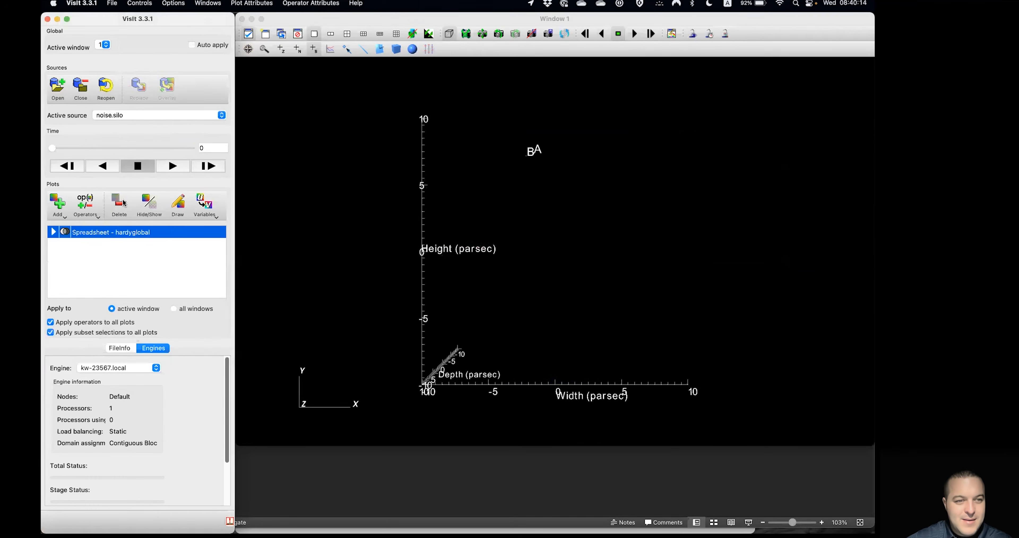
left_click(118, 204)
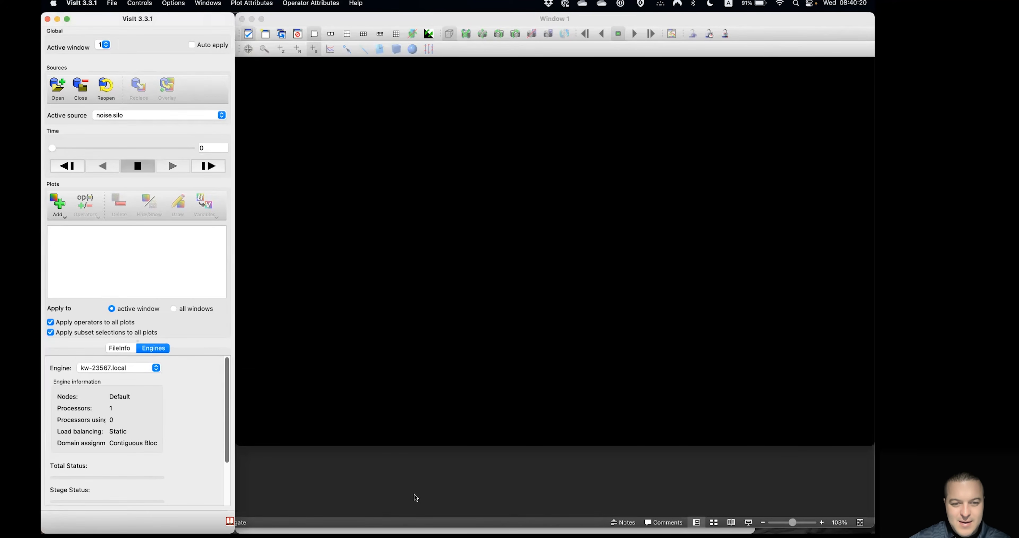
Step: Switch to PowerPoint, present slide 33 on Custom Expressions / Save Session, and end the slide show
mouse_move(416, 525)
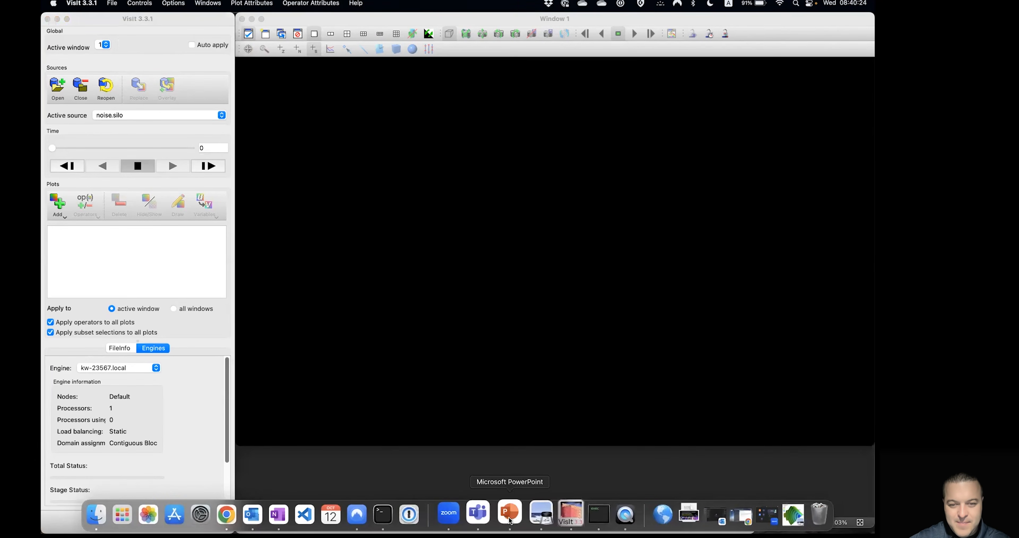
left_click(521, 514)
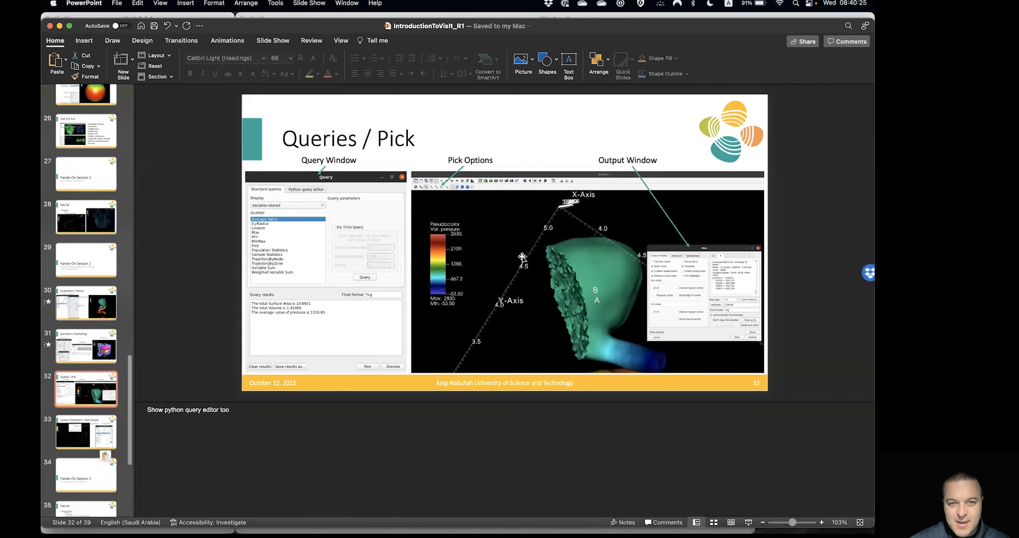
left_click(79, 431)
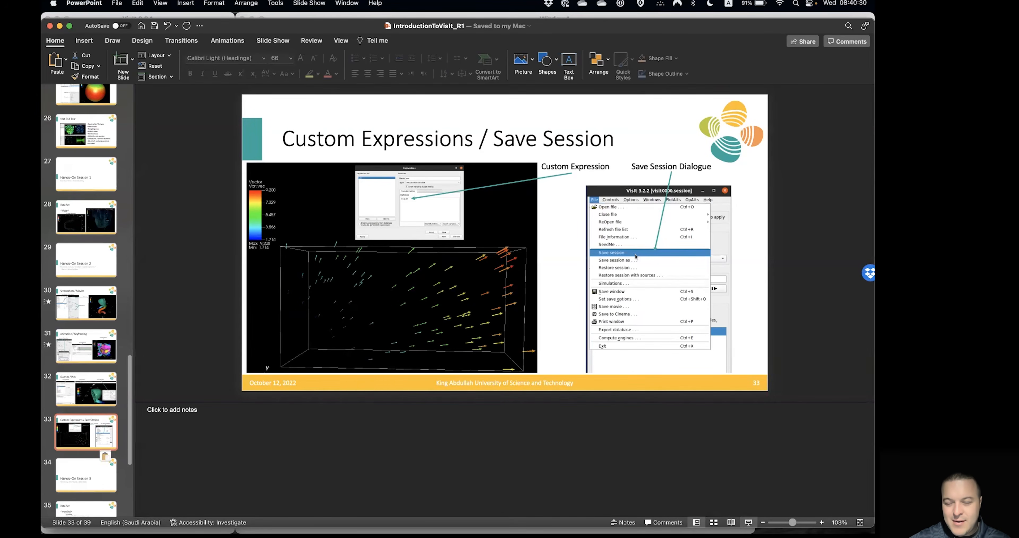
left_click(748, 521)
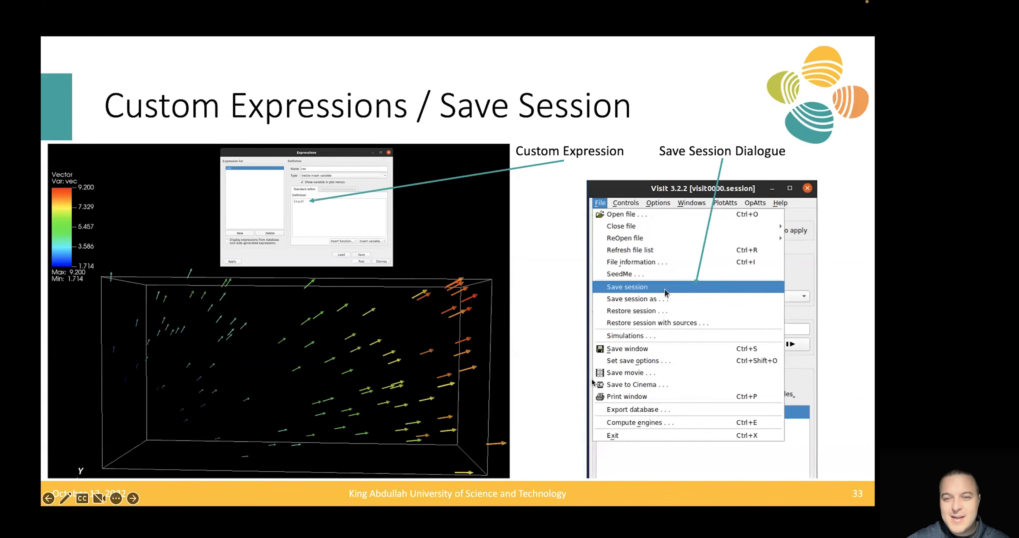
right_click(544, 352)
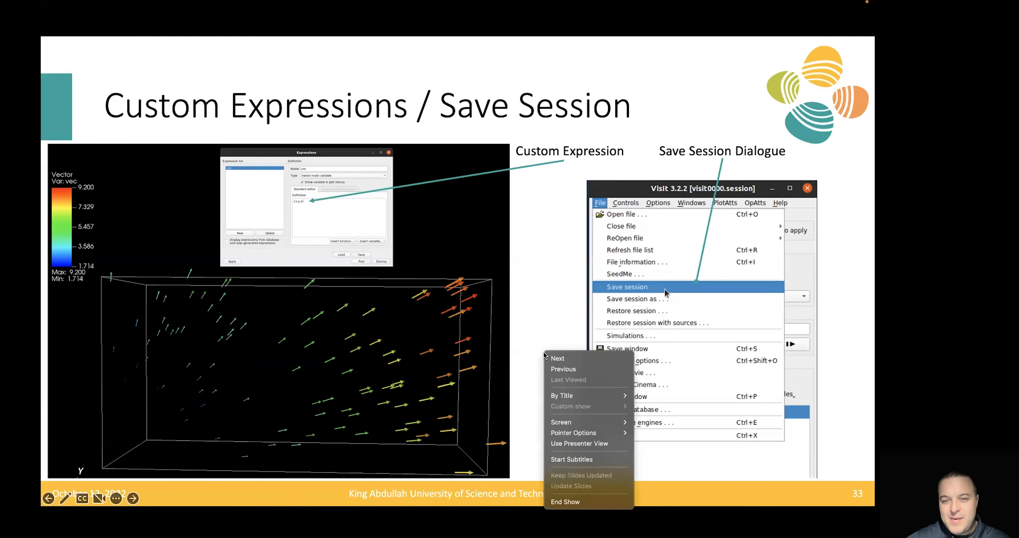
left_click(593, 502)
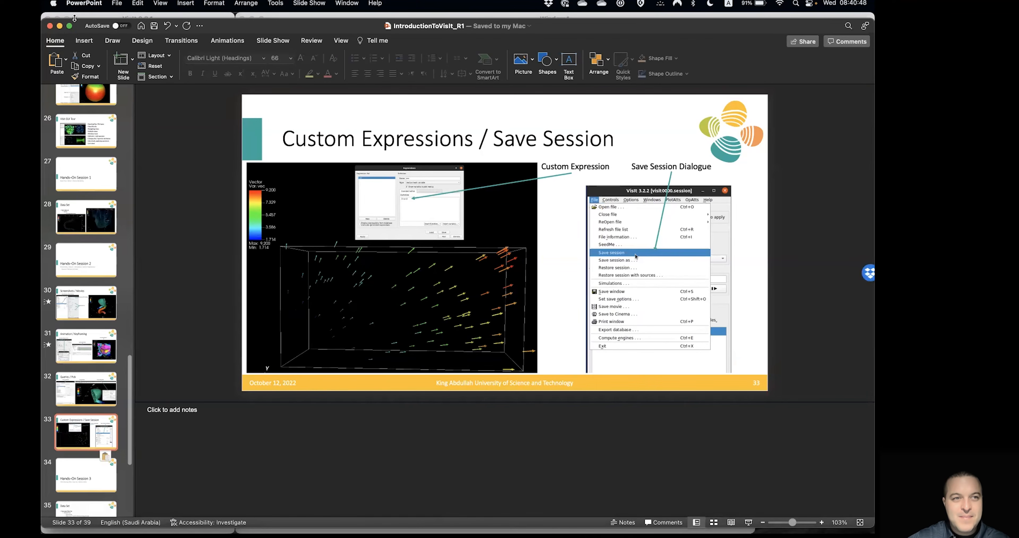
Step: Switch back to VisIt and close the noise.silo source
left_click(79, 3)
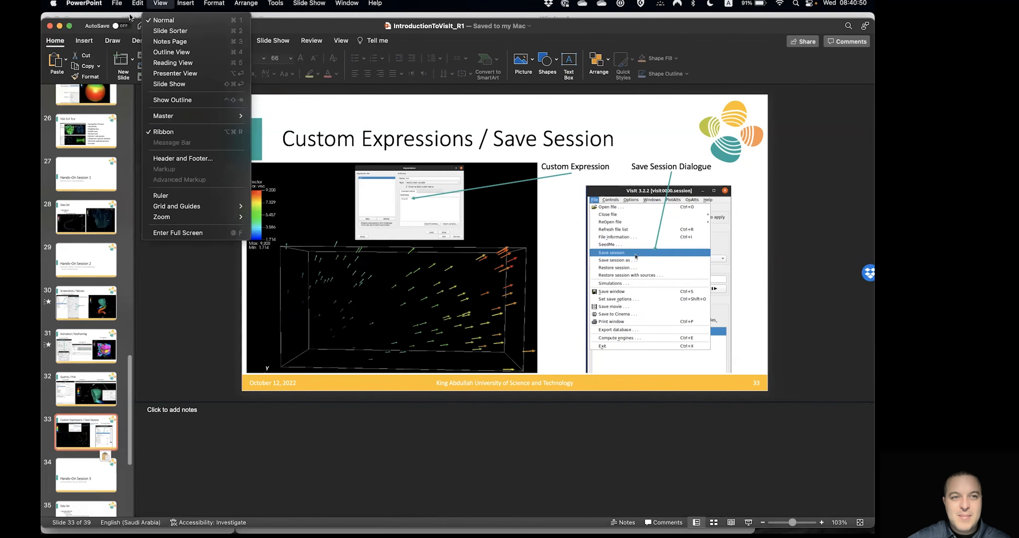
left_click(130, 16)
left_click(279, 16)
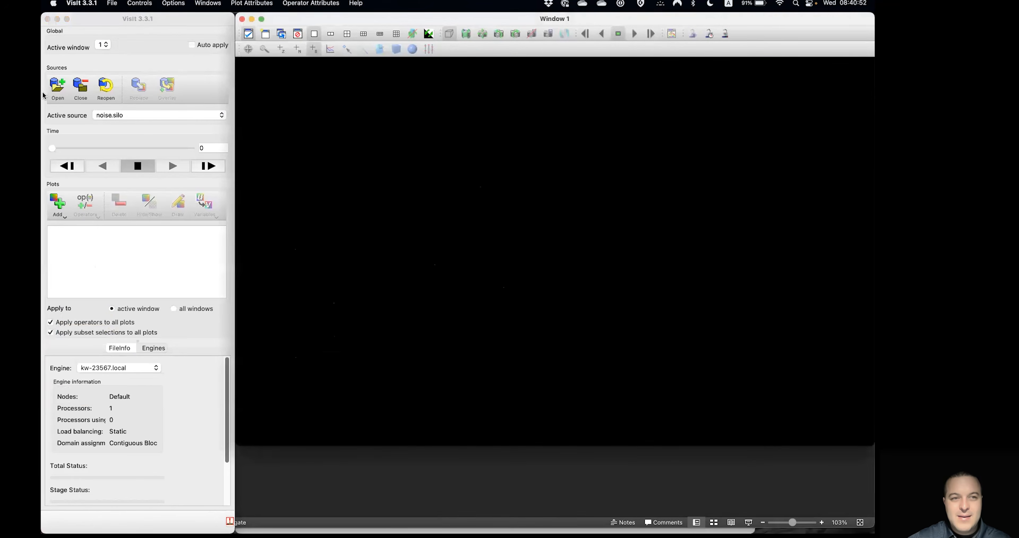
left_click(79, 92)
Step: Choose pointBox.txt as the file to open and set its file type to PlainText
left_click(61, 95)
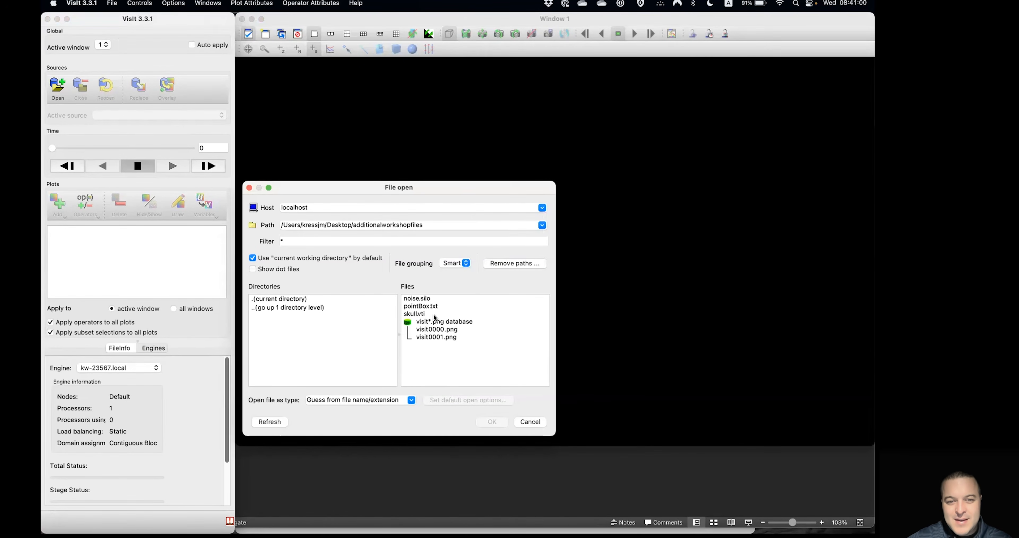
left_click(417, 307)
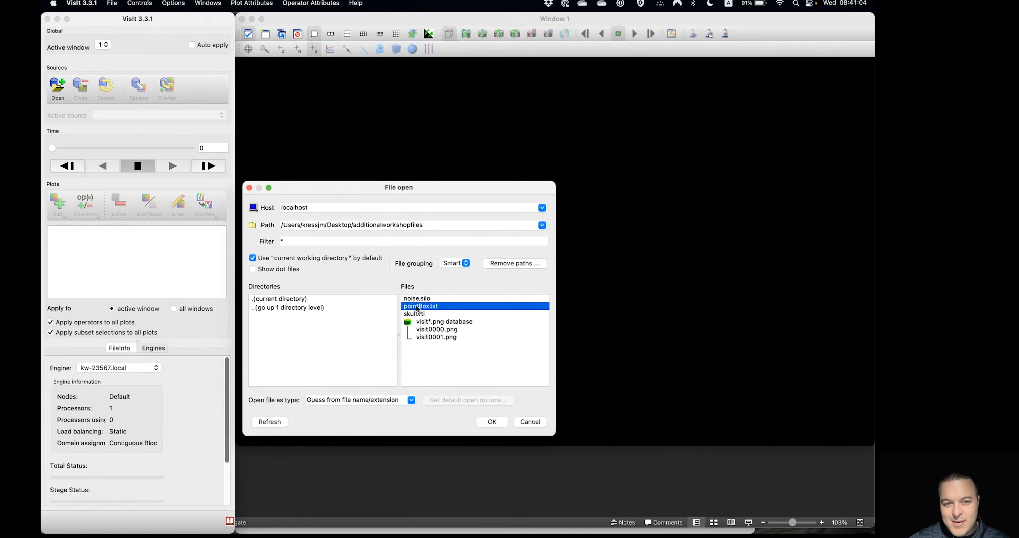
left_click(410, 399)
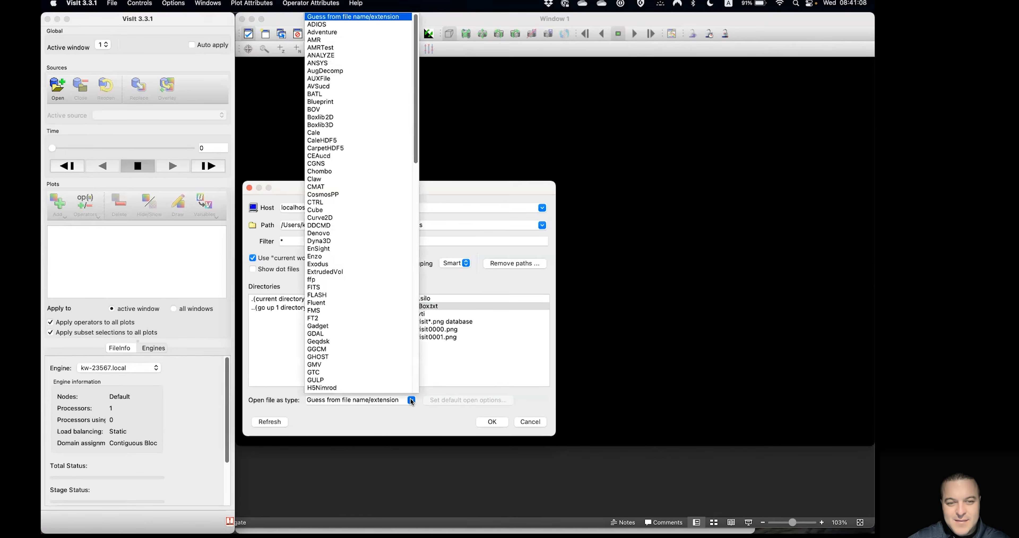
scroll(356, 146, "down", 15)
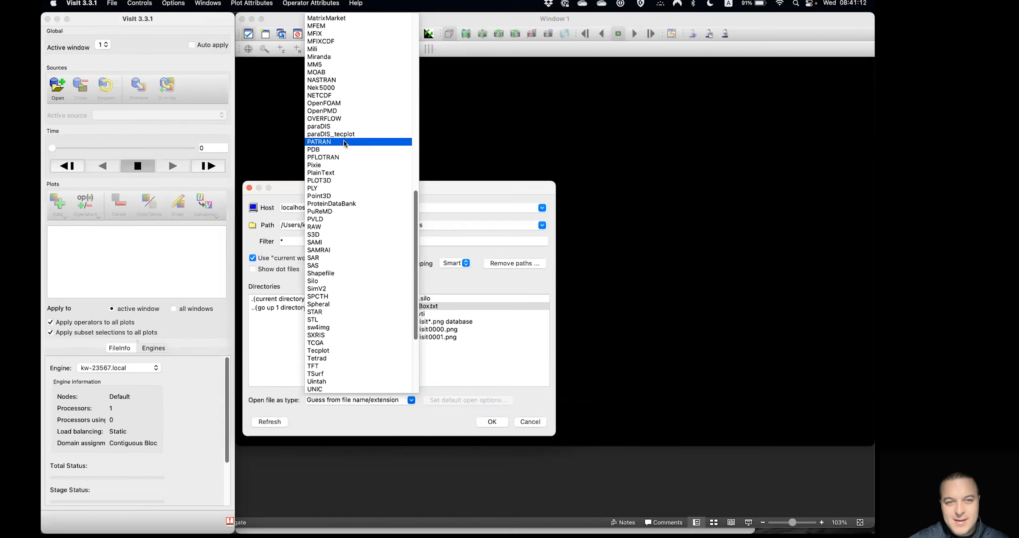
left_click(331, 172)
Step: Set the PlainText reader's X, Y and Z coordinate columns to 0, 1 and 2, and open pointBox.txt
left_click(457, 399)
left_click_drag(427, 199, 344, 167)
left_click_drag(414, 231, 401, 233)
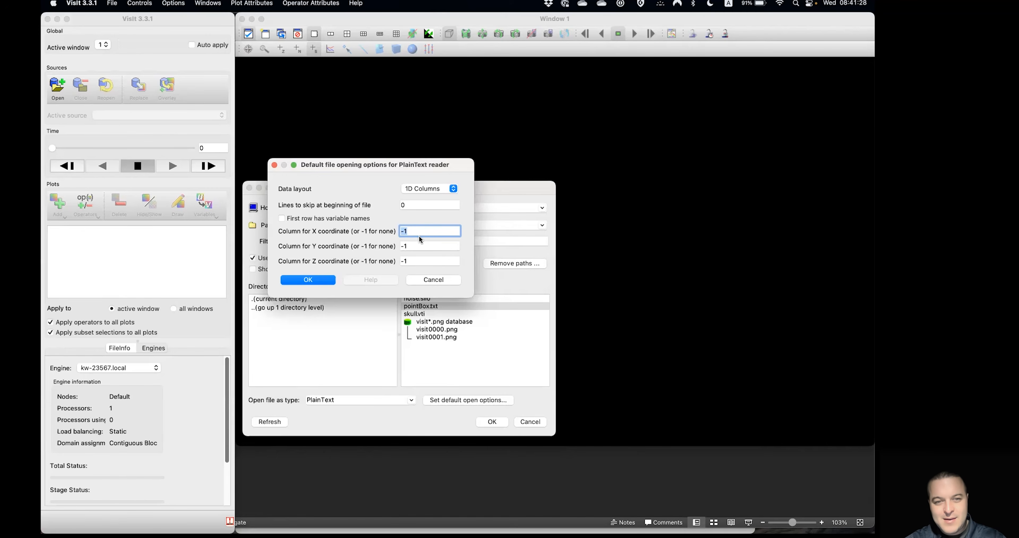
key("Tab")
key("Tab")
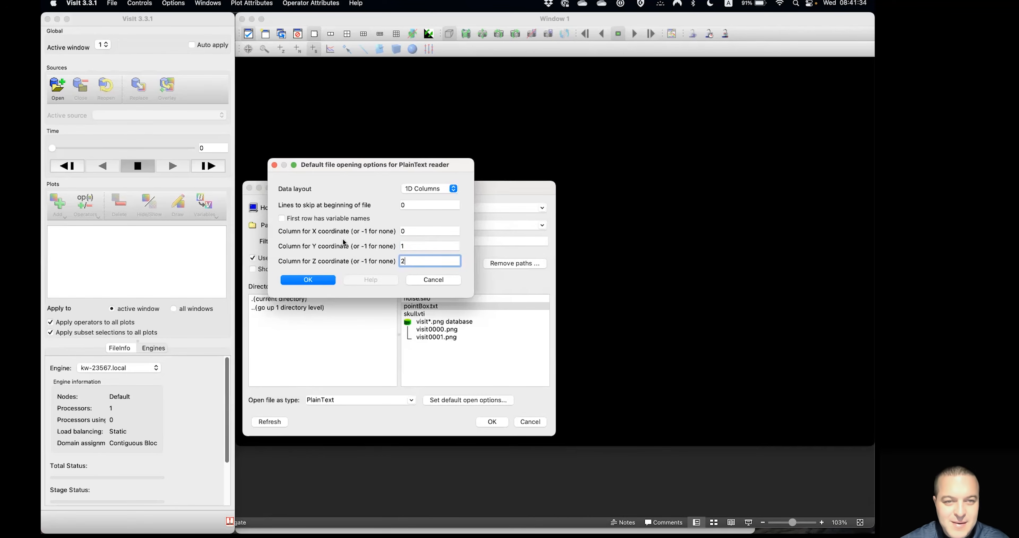
left_click(309, 279)
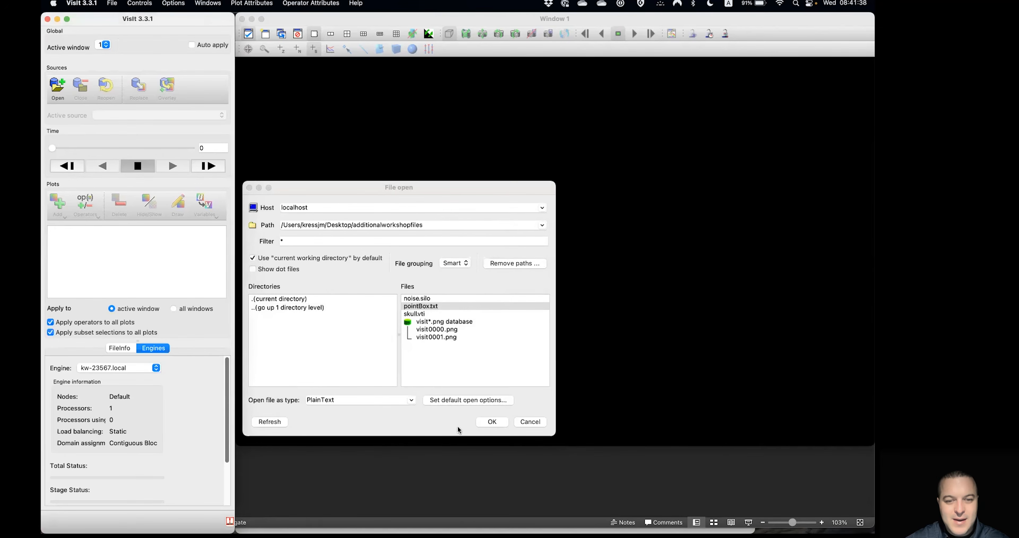
left_click(492, 422)
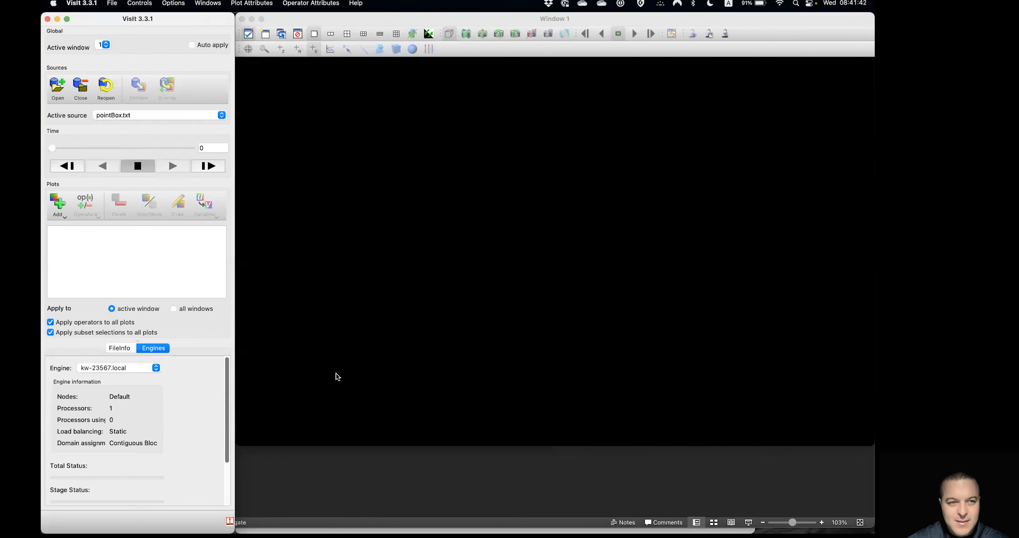
Step: Add a Mesh plot of the pointBox.txt mesh and draw it in Window 1
left_click(57, 215)
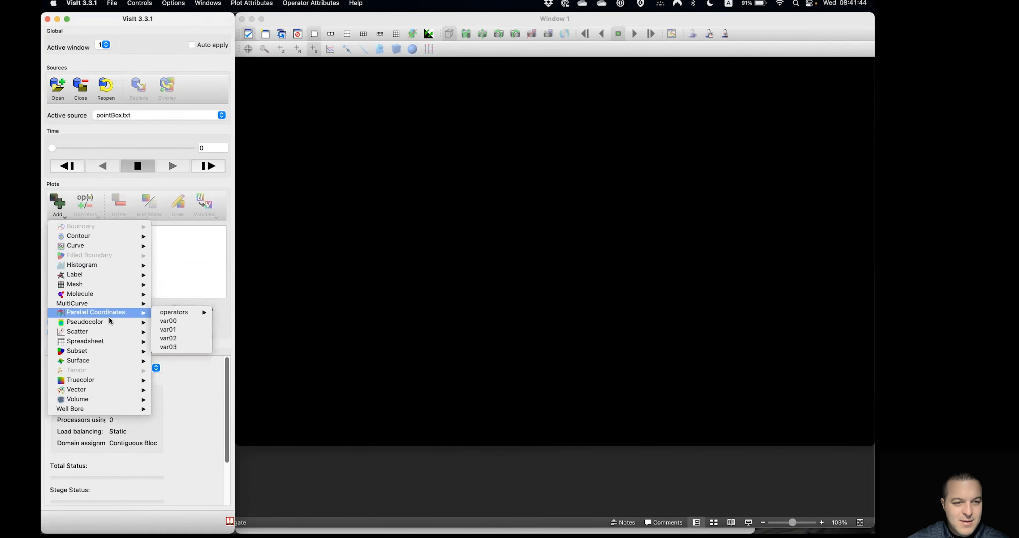
mouse_move(108, 320)
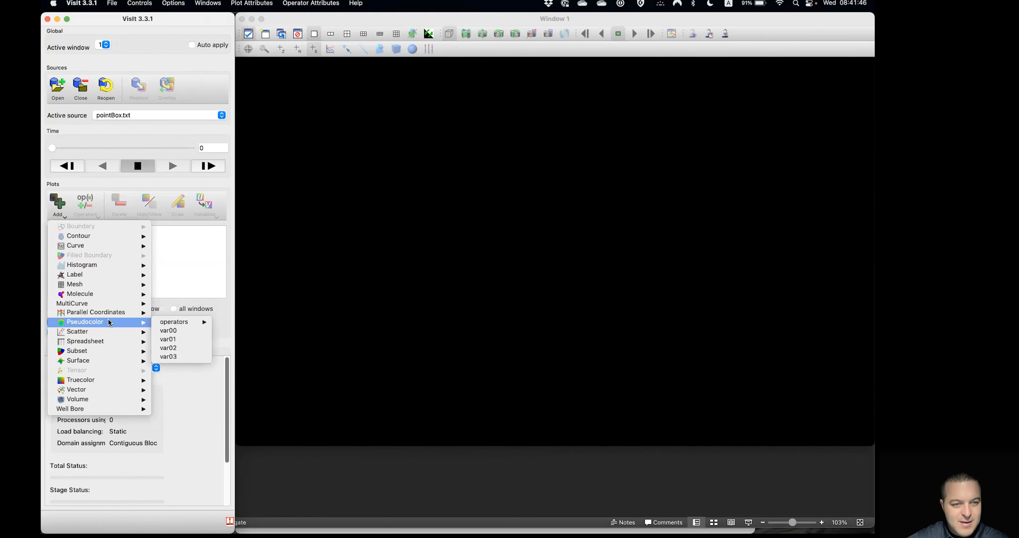
mouse_move(113, 284)
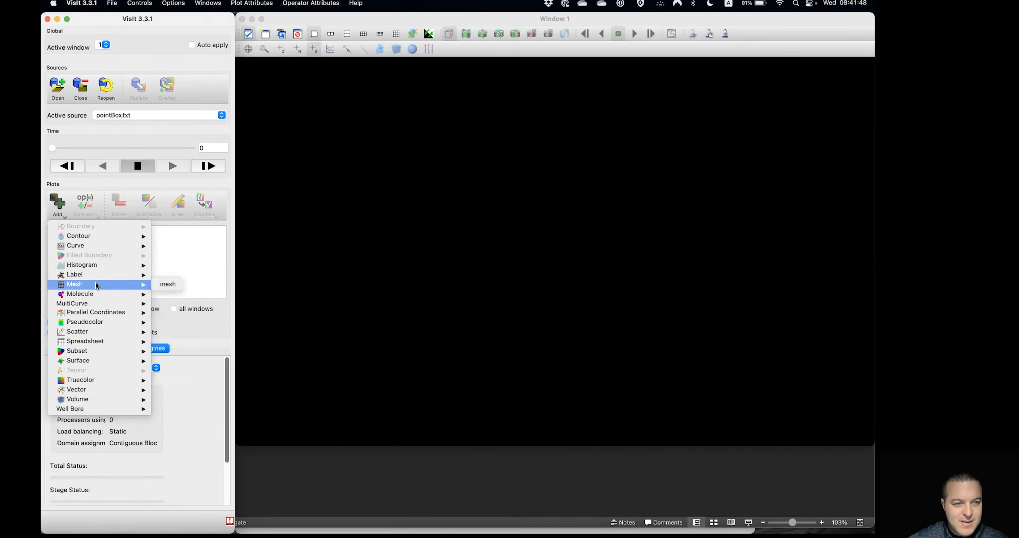
left_click(166, 284)
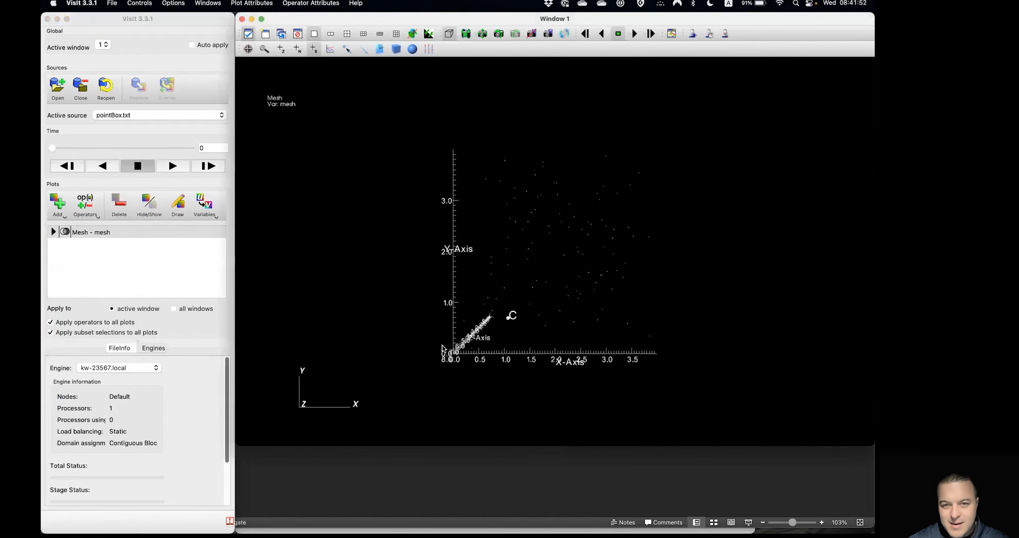
left_click(509, 316)
left_click(421, 359)
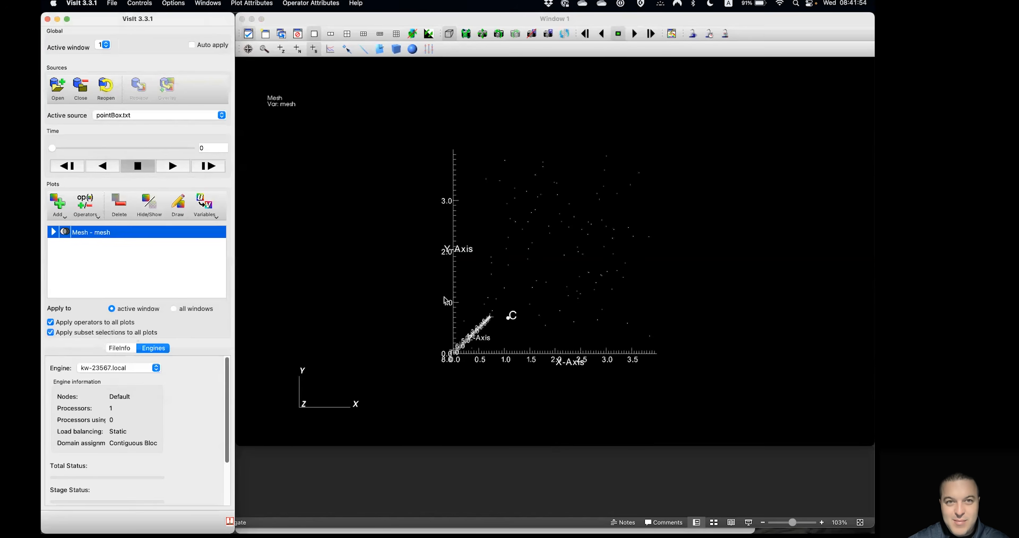
Step: Switch to navigate mode and rotate the point cloud to view it along the X axis
left_click(312, 51)
left_click(249, 50)
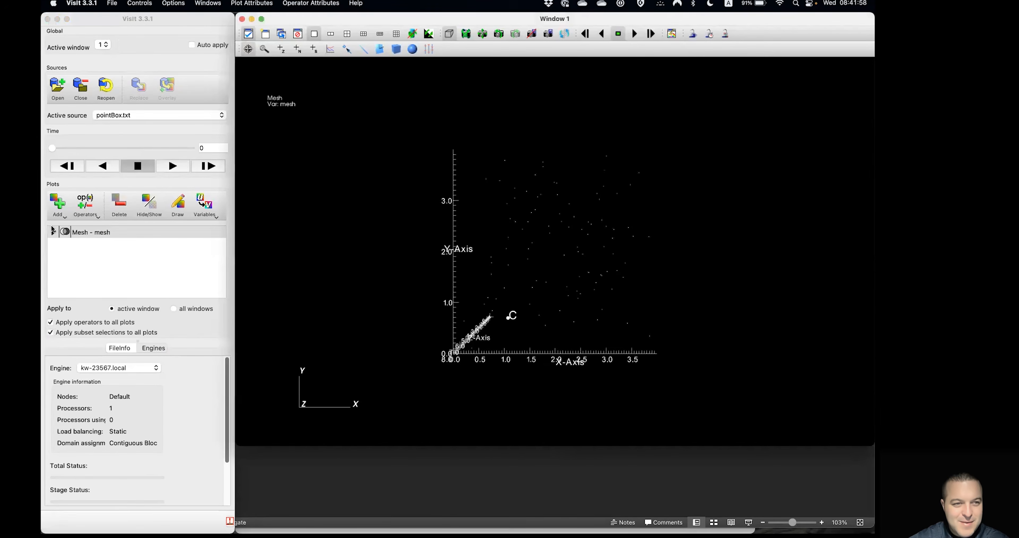
left_click(104, 48)
left_click_drag(432, 308, 645, 264)
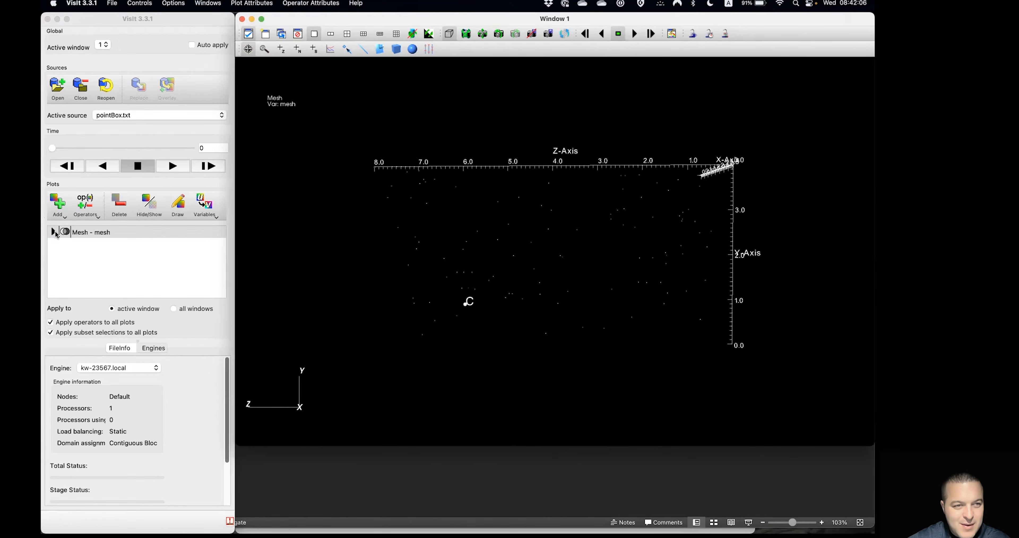
Step: Give the Mesh plot a custom magenta mesh color and apply it
left_click(53, 232)
double_click(96, 246)
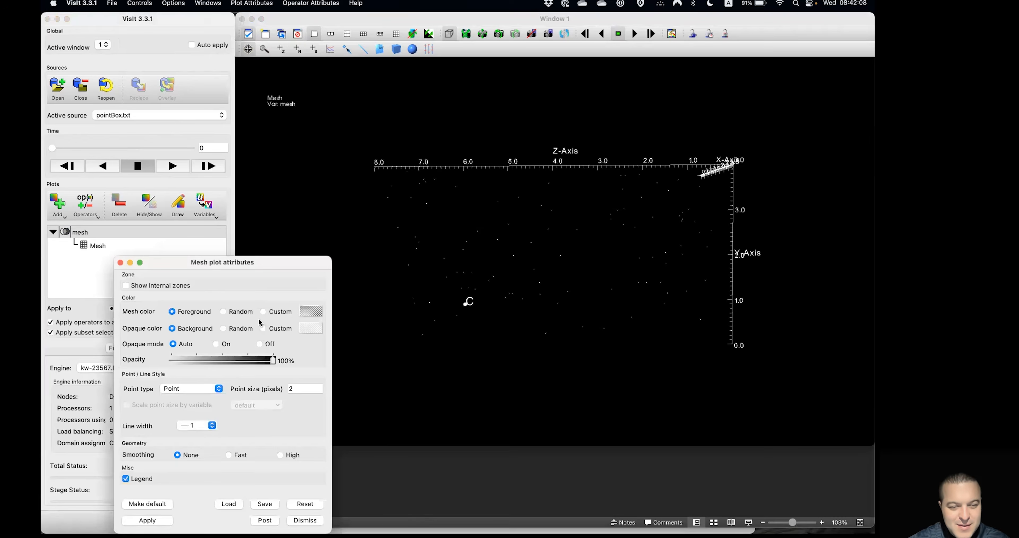
left_click(276, 311)
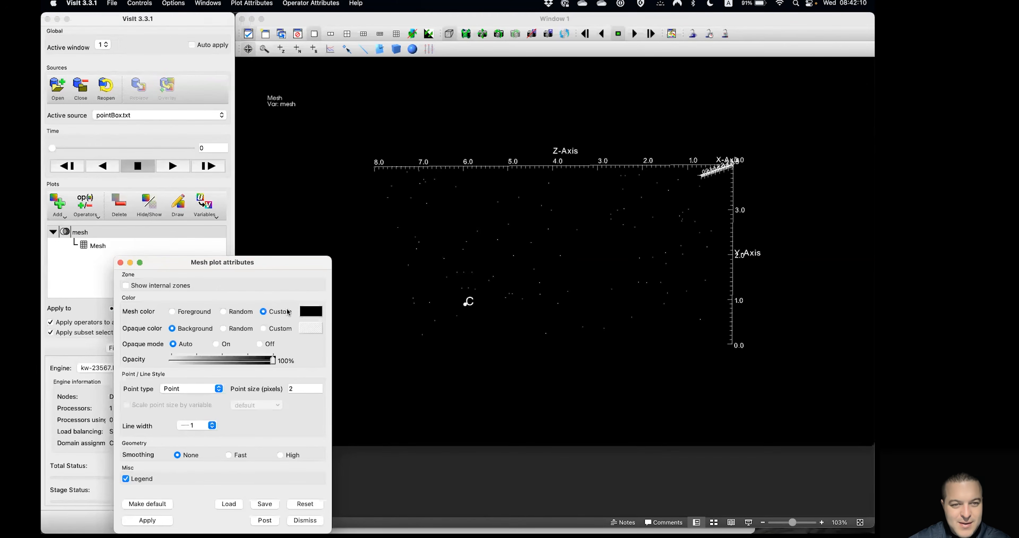
left_click(310, 311)
left_click(318, 295)
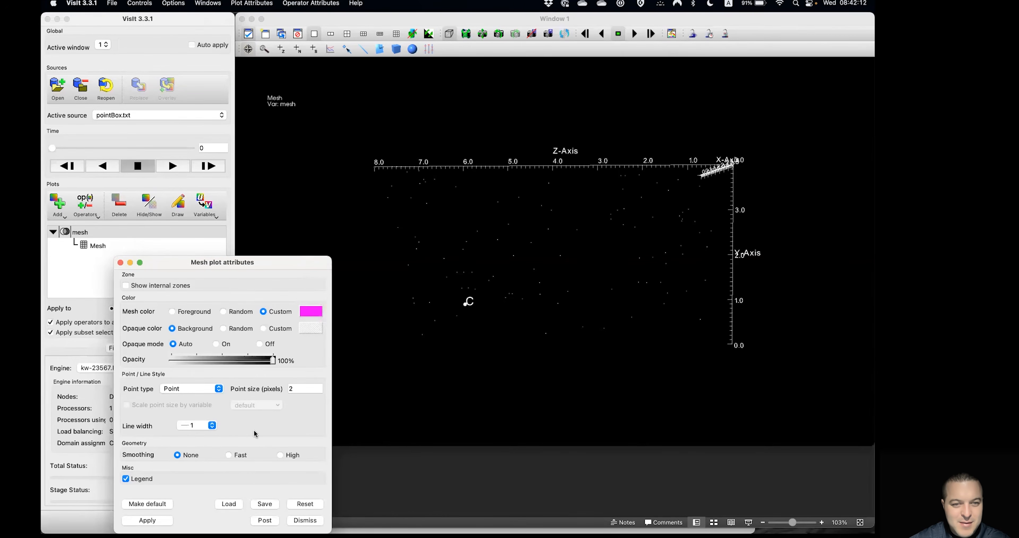
left_click_drag(209, 263, 306, 162)
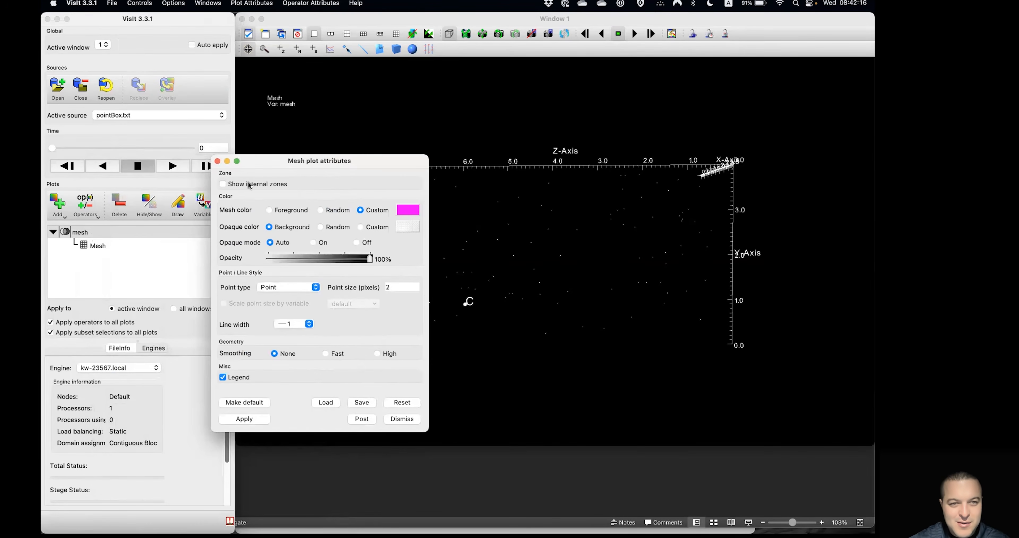
left_click(243, 418)
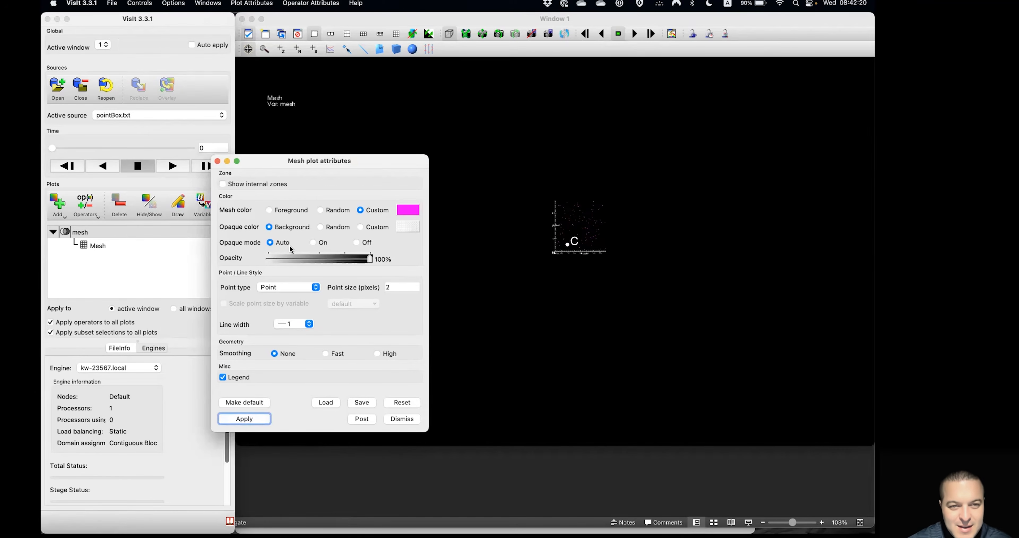
Step: Show the Mesh plot's points as spheres of size 0.1, apply the change, and rotate the cloud to view it along the X axis
left_click(307, 286)
left_click(296, 292)
left_click(380, 287)
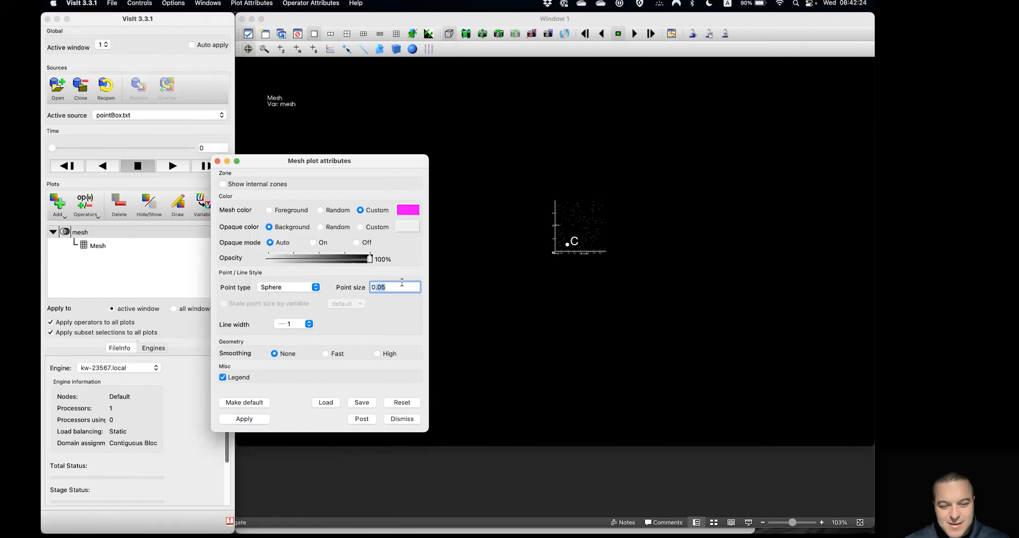
key("BackSpace")
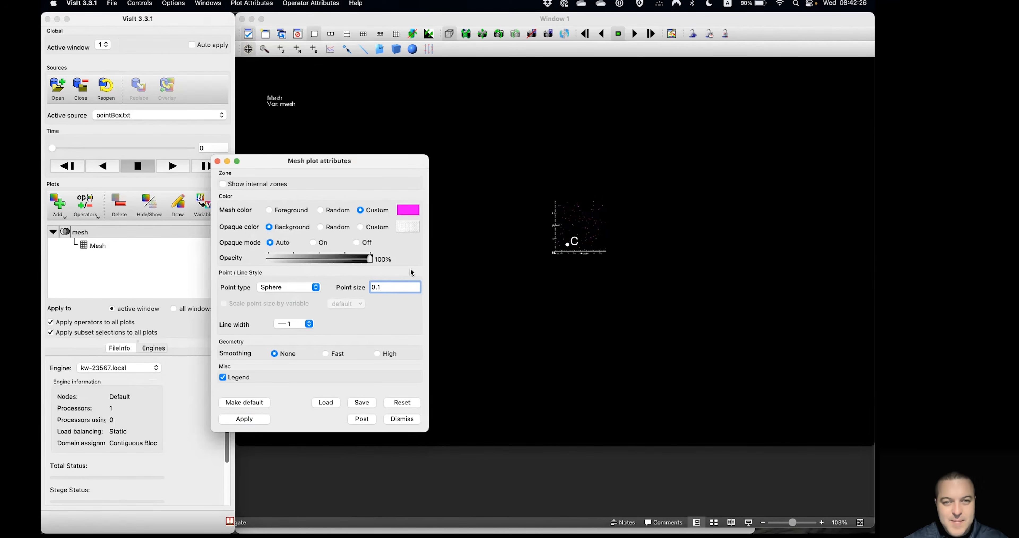
left_click(244, 418)
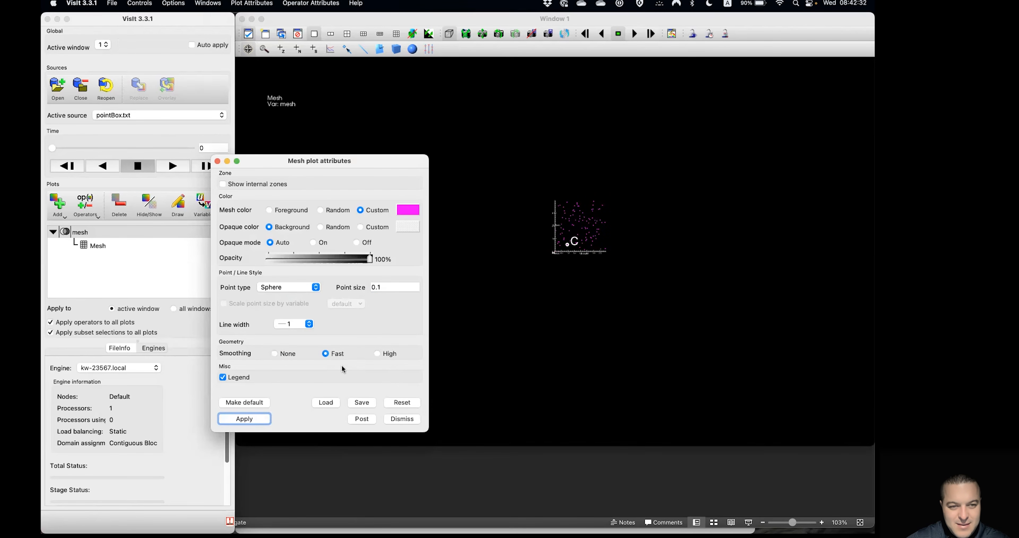
left_click(404, 419)
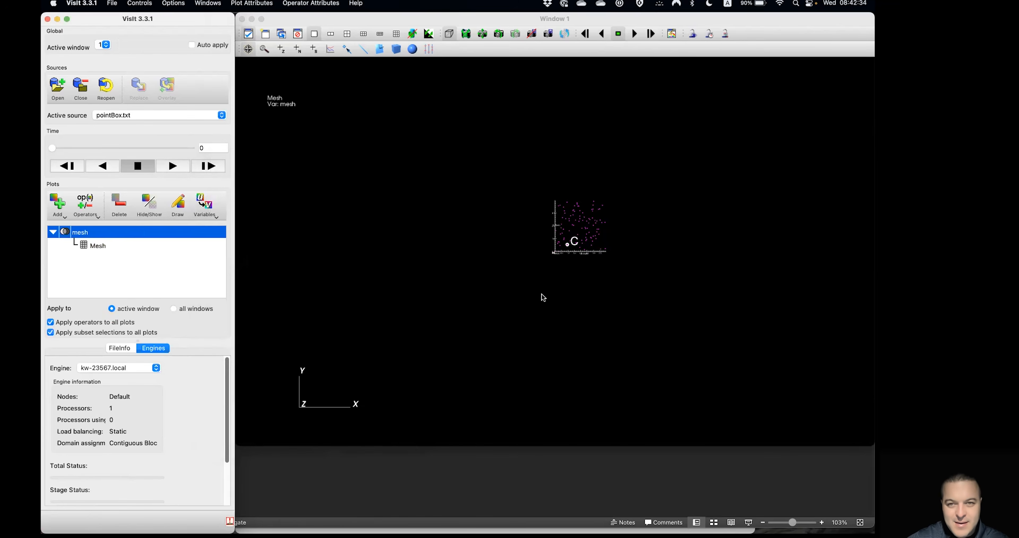
left_click(463, 35)
left_click_drag(663, 258, 540, 196)
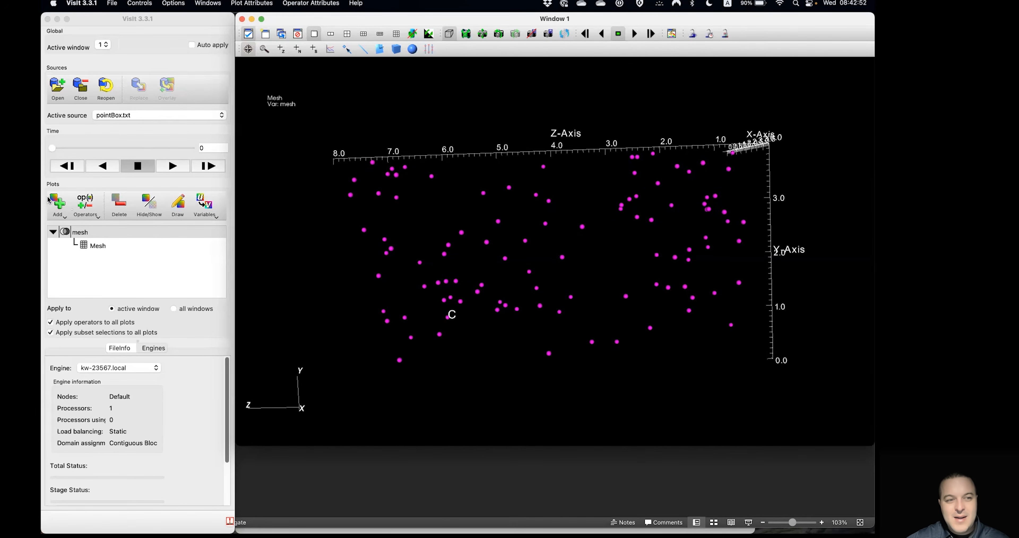
left_click(58, 202)
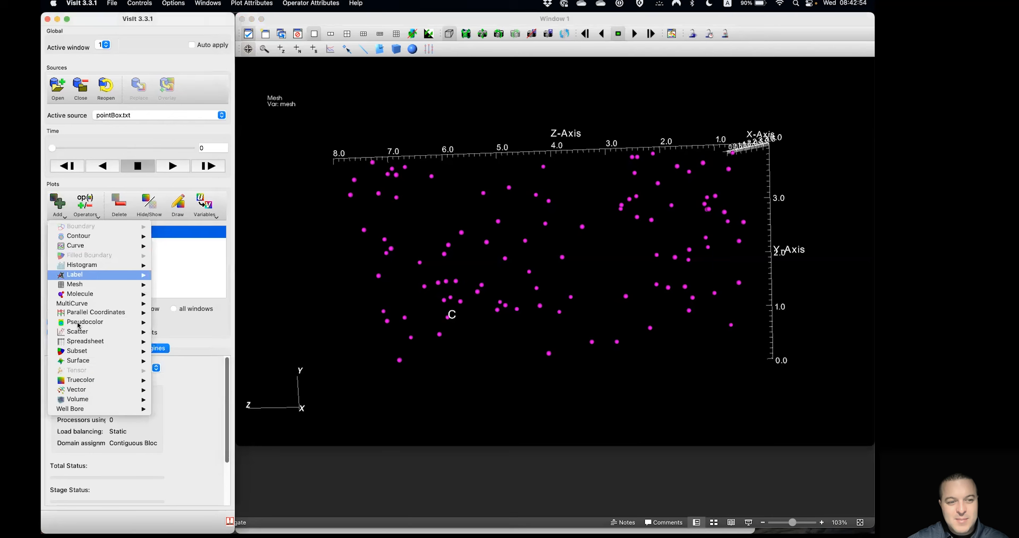
mouse_move(104, 395)
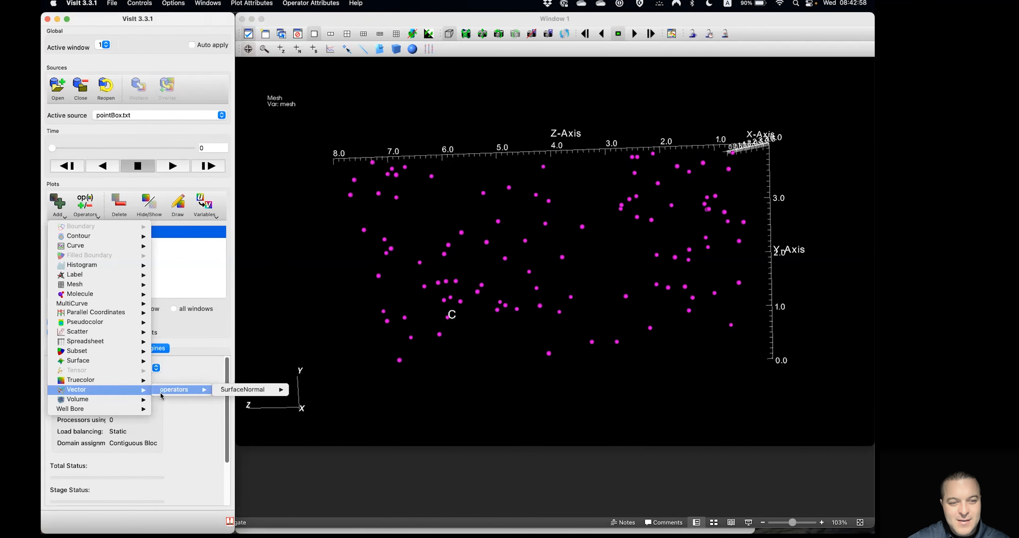
mouse_move(75, 284)
left_click(196, 283)
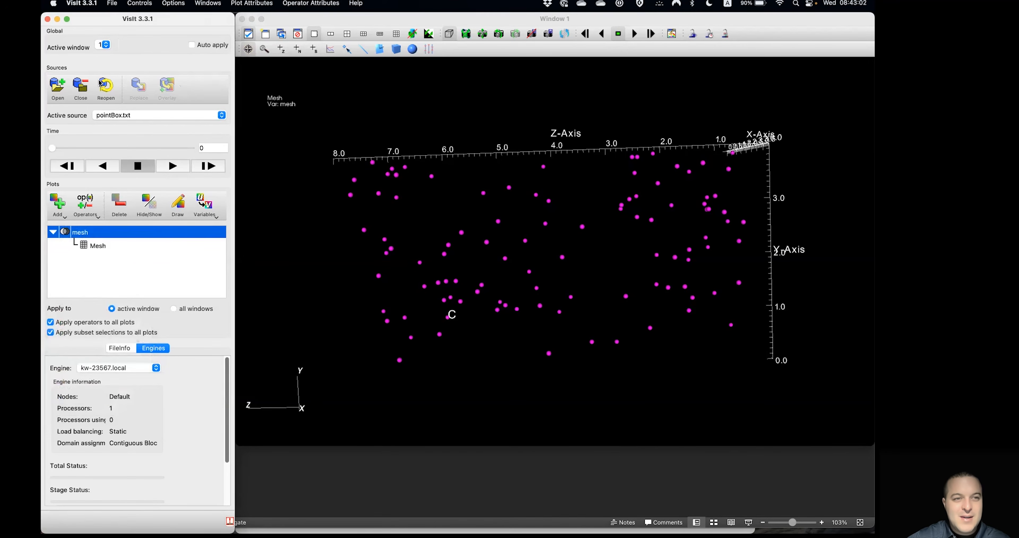
Step: Create a new expression named pointVec and set its type to Vector mesh variable
left_click(140, 3)
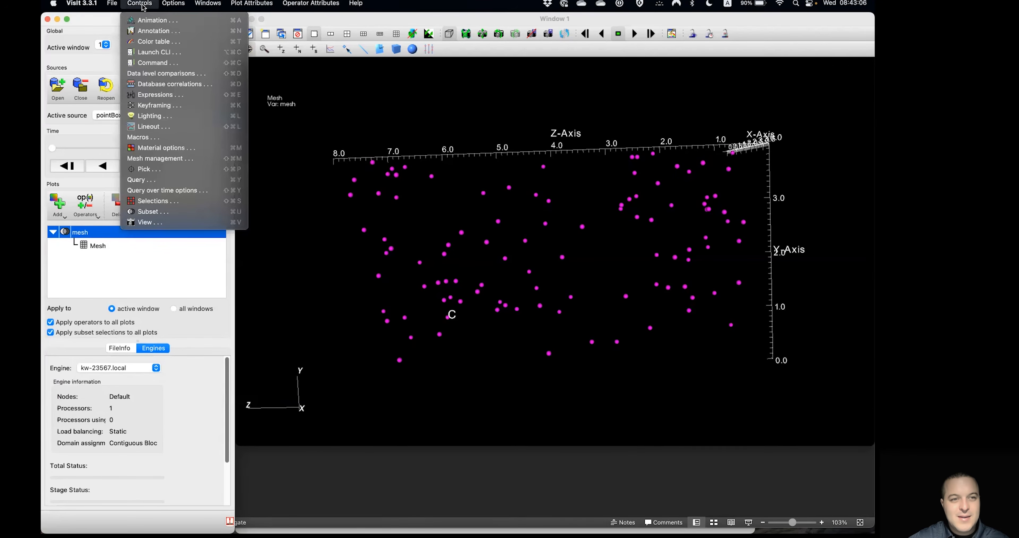
left_click(180, 95)
left_click_drag(298, 219, 429, 95)
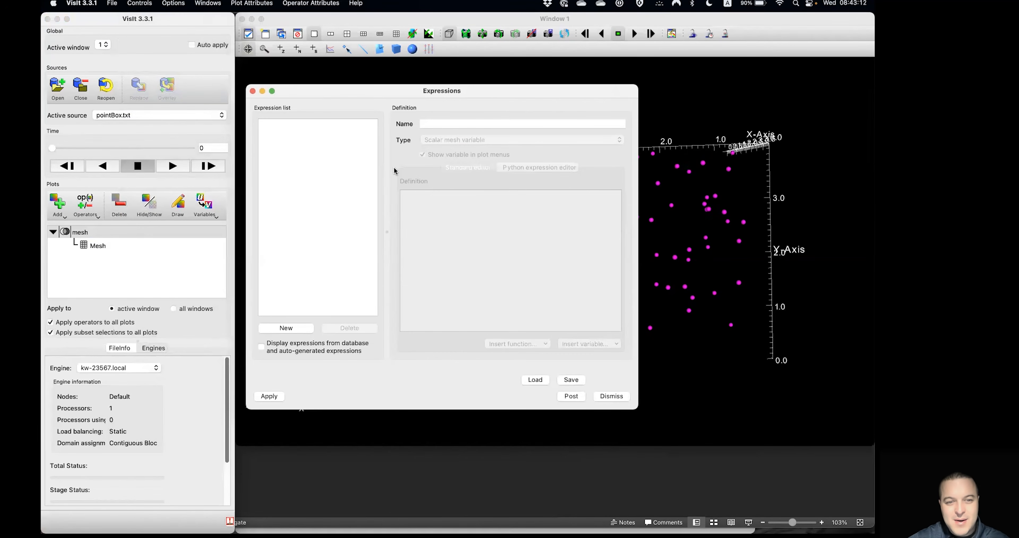
left_click(292, 329)
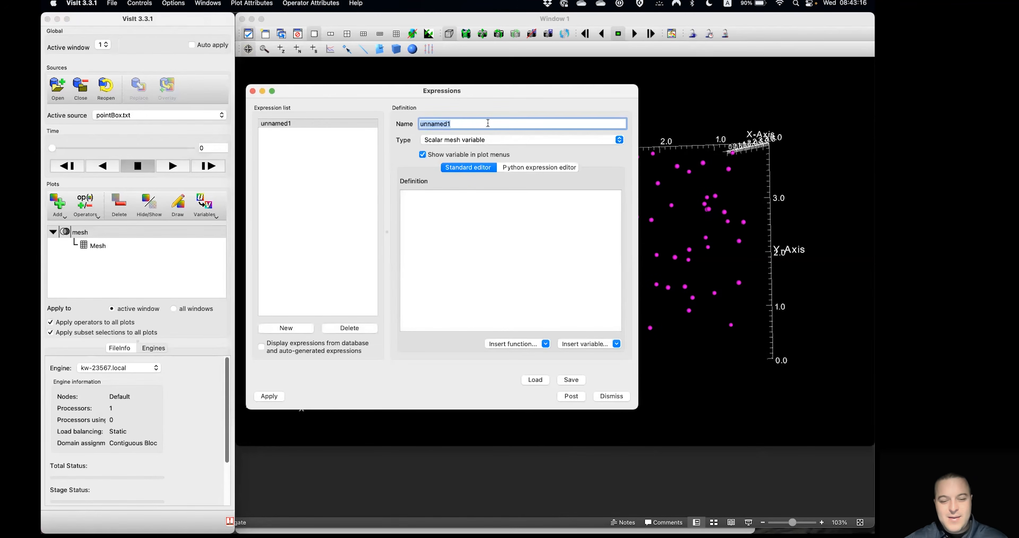
type("pointVec")
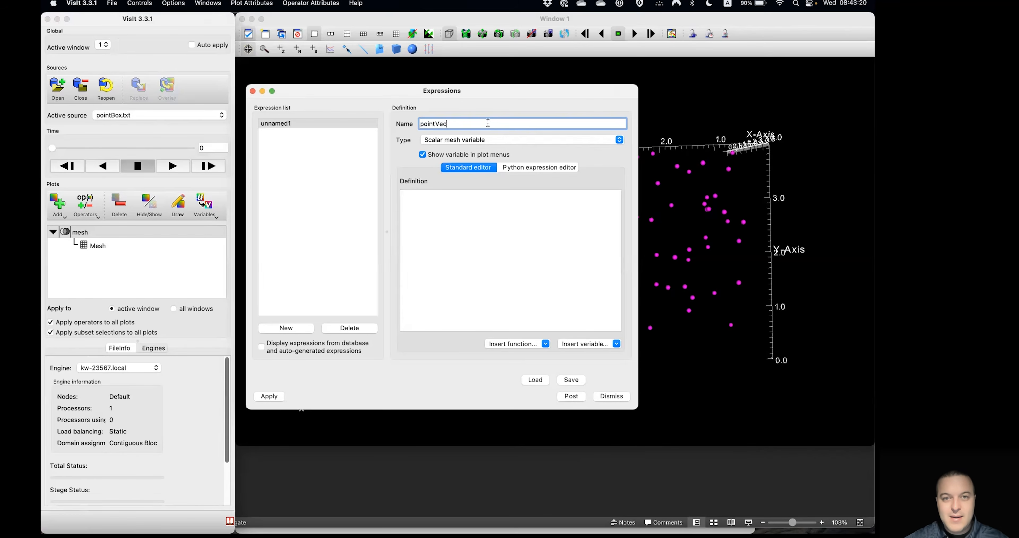
left_click(500, 141)
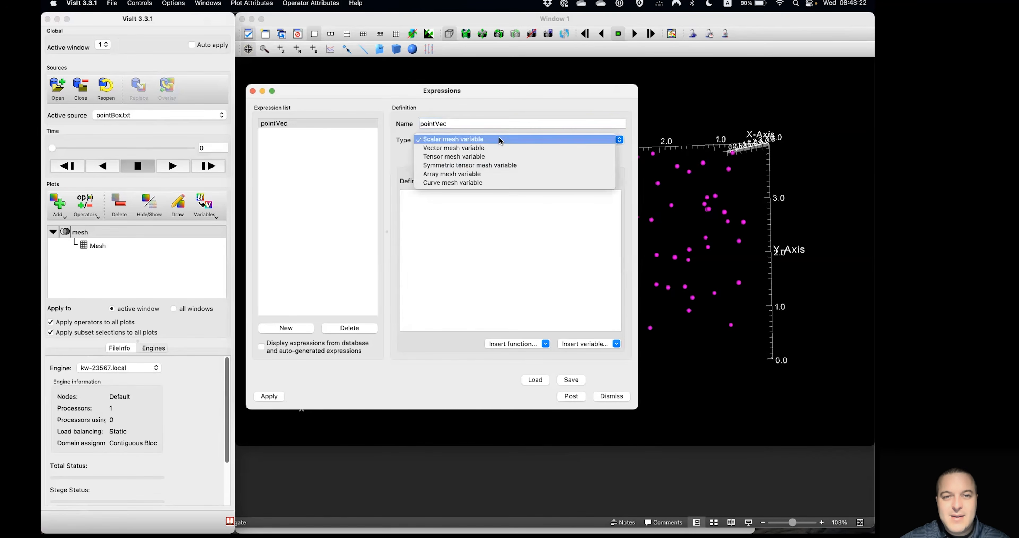
left_click(487, 148)
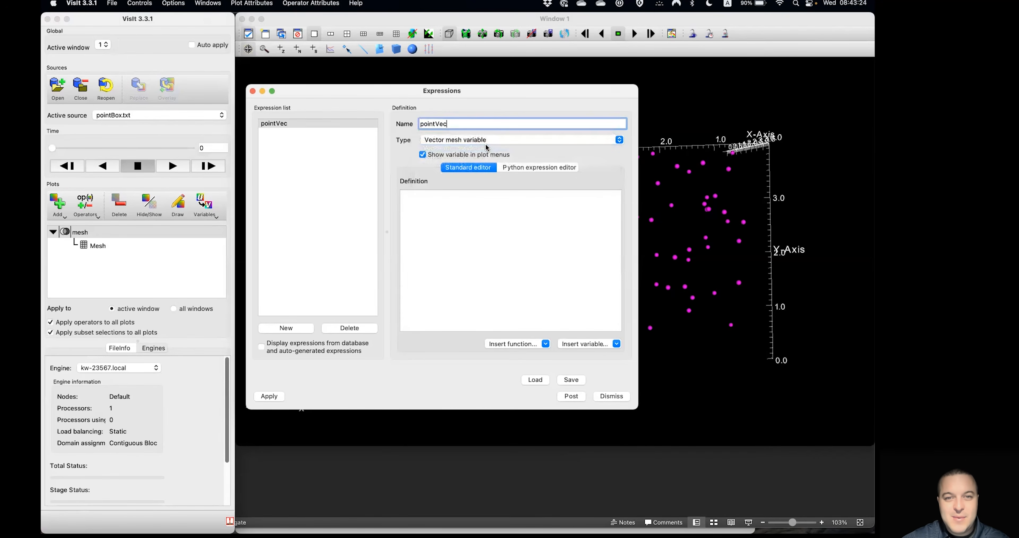
Step: Define the pointVec expression as {var00,var01,var02} from the scalar variables and apply it
left_click(540, 300)
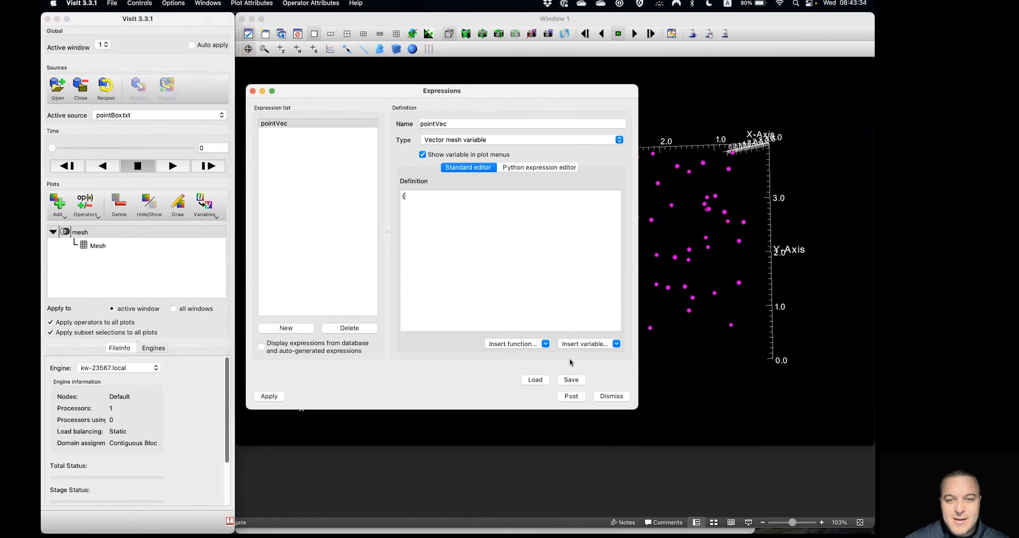
left_click(590, 344)
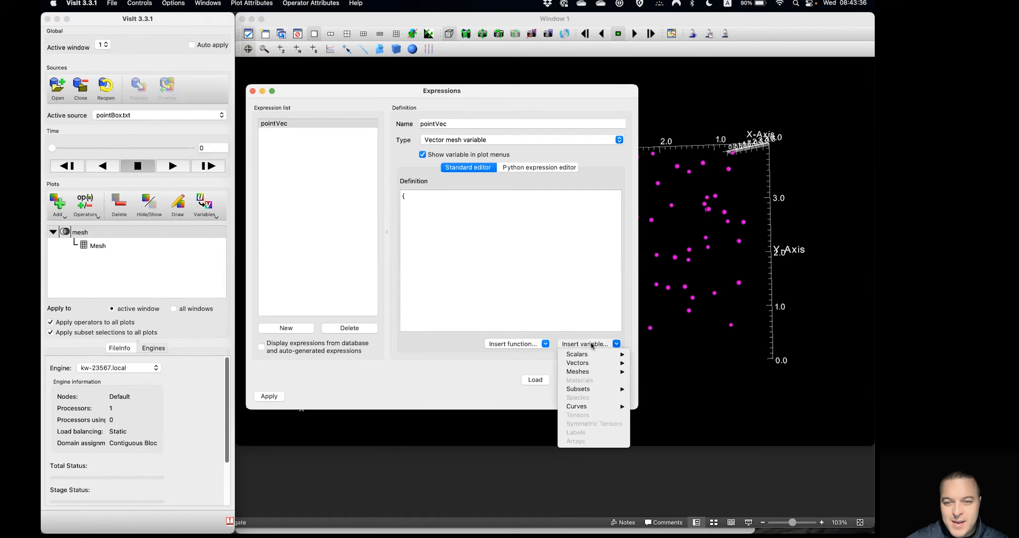
mouse_move(595, 354)
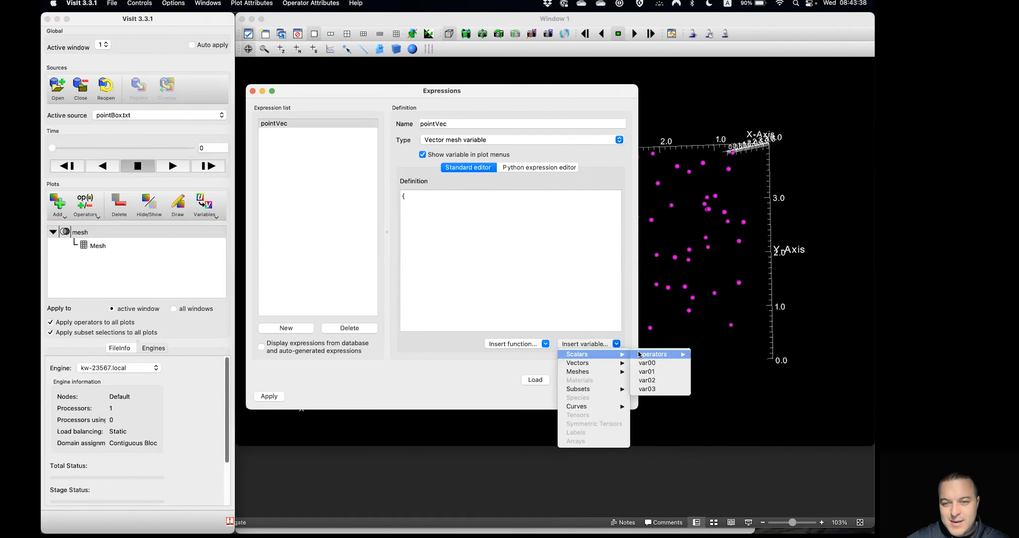
mouse_move(658, 356)
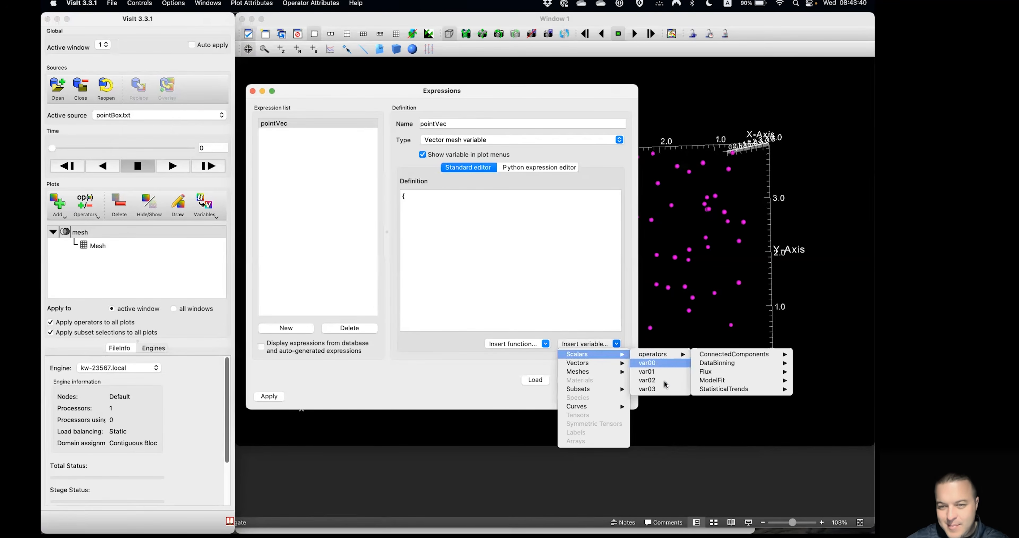
left_click(659, 363)
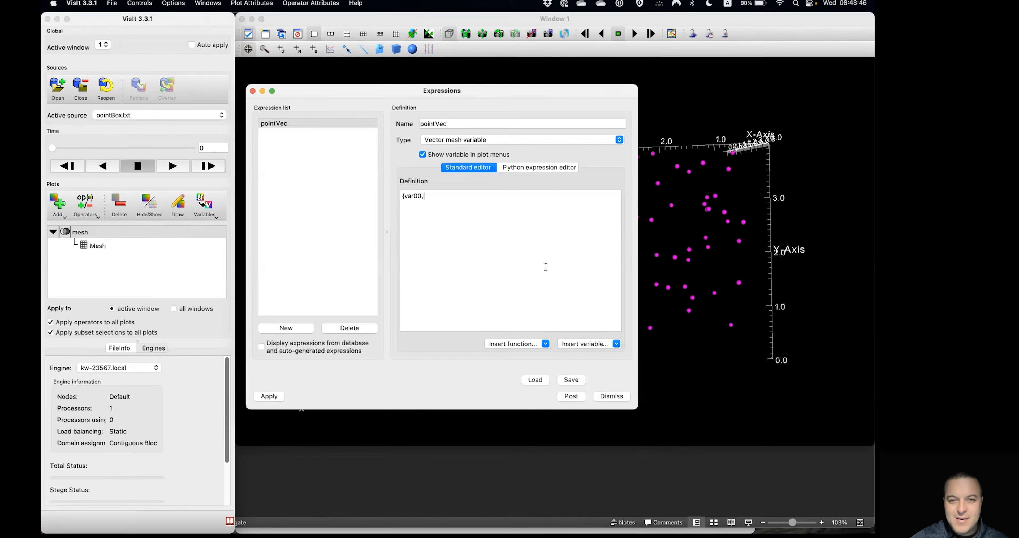
left_click(592, 345)
mouse_move(593, 354)
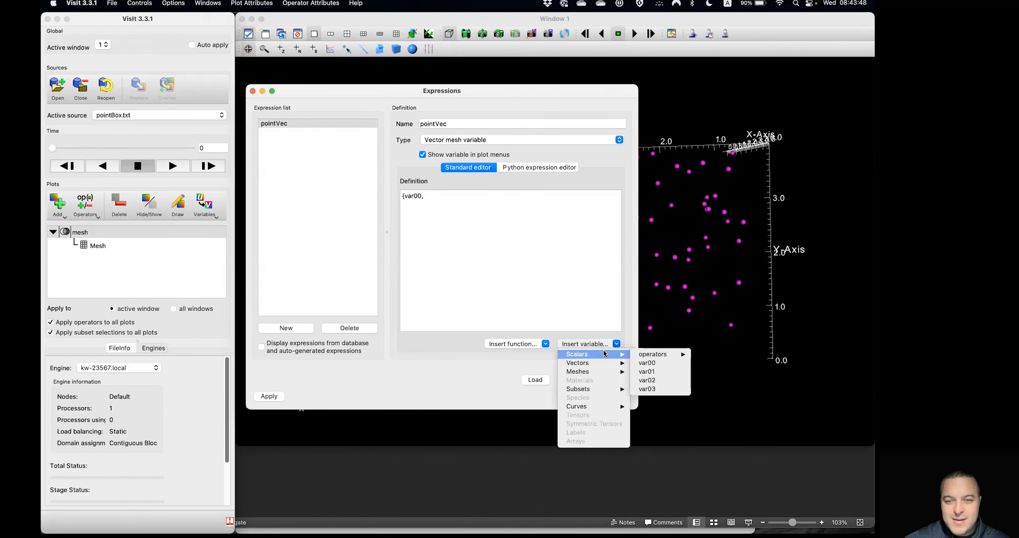
left_click(651, 372)
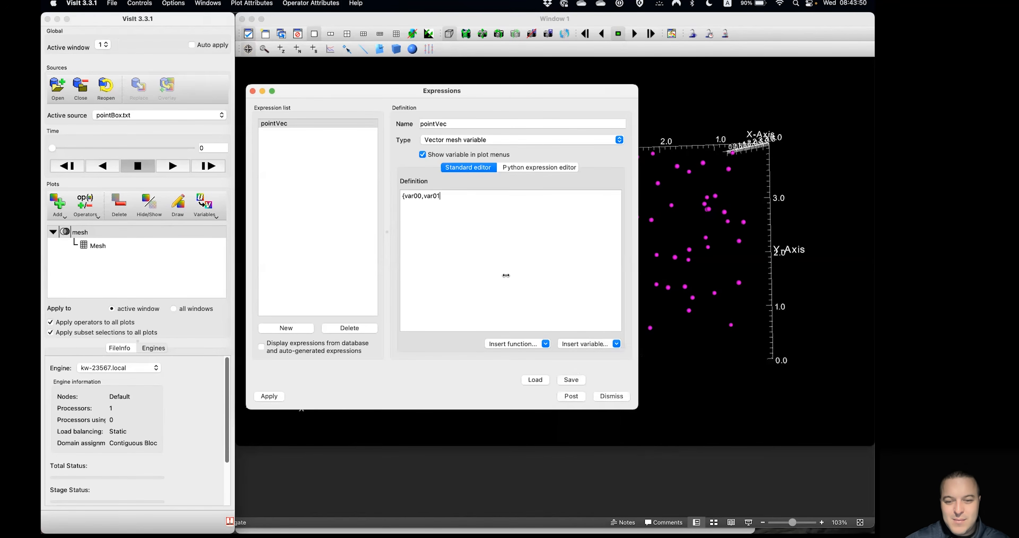
left_click(585, 347)
mouse_move(600, 354)
left_click(647, 380)
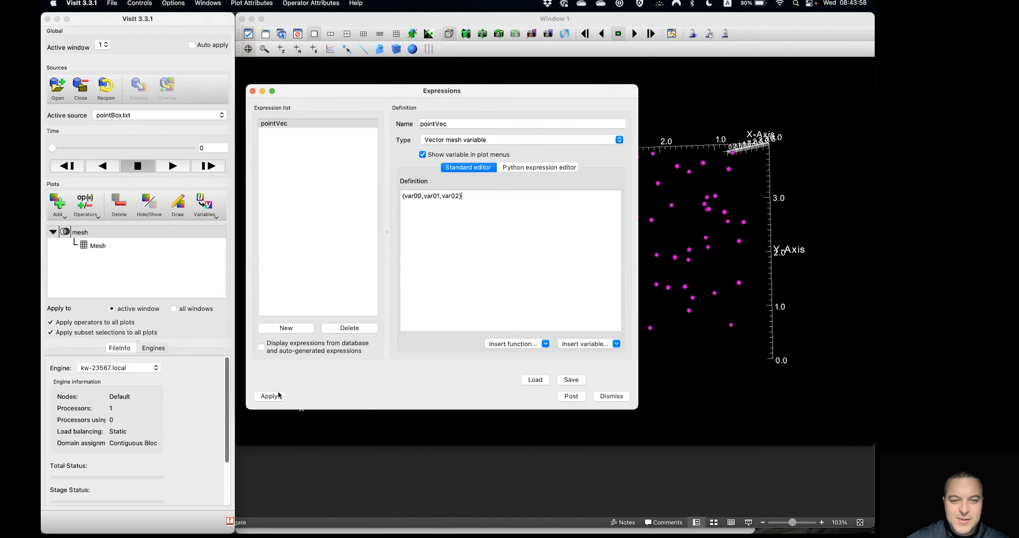
left_click(271, 396)
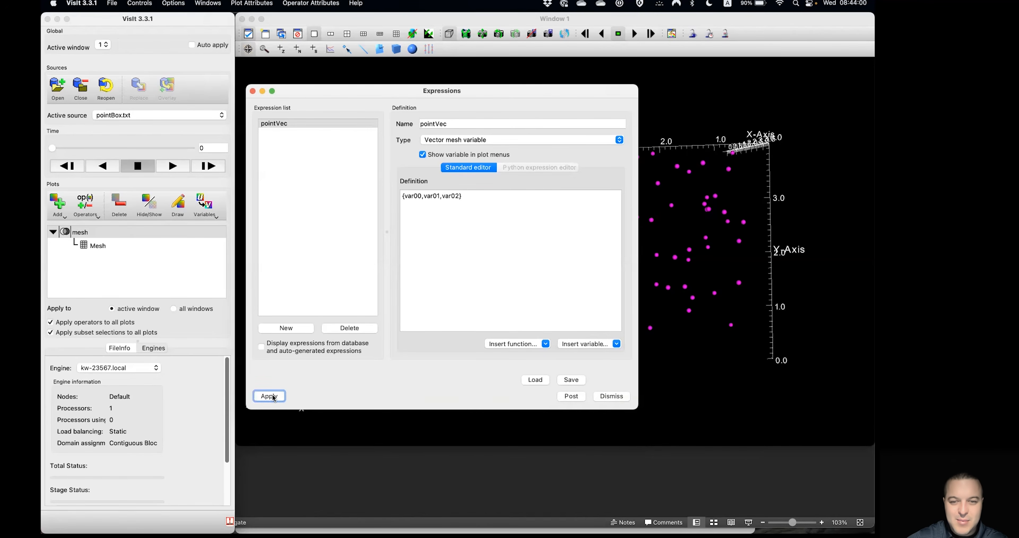
left_click(438, 455)
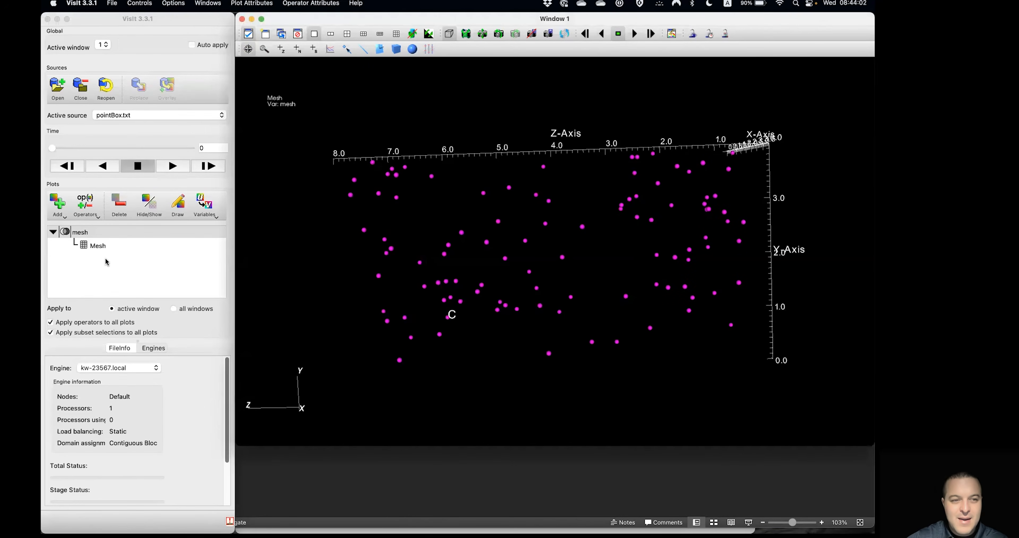
Step: Add a Vector plot of pointVec alongside the Mesh plot and draw it in Window 1
left_click(60, 204)
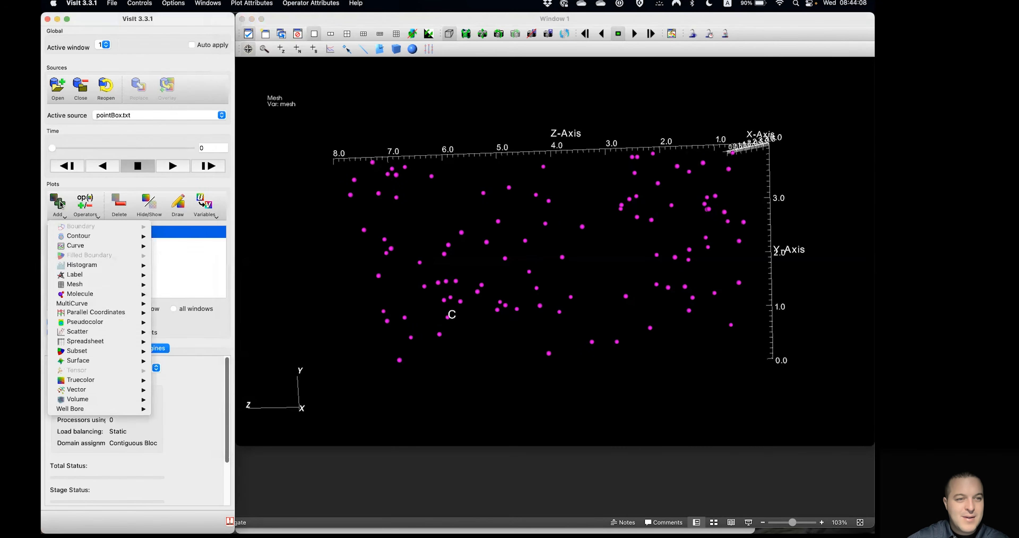
mouse_move(133, 391)
mouse_move(184, 398)
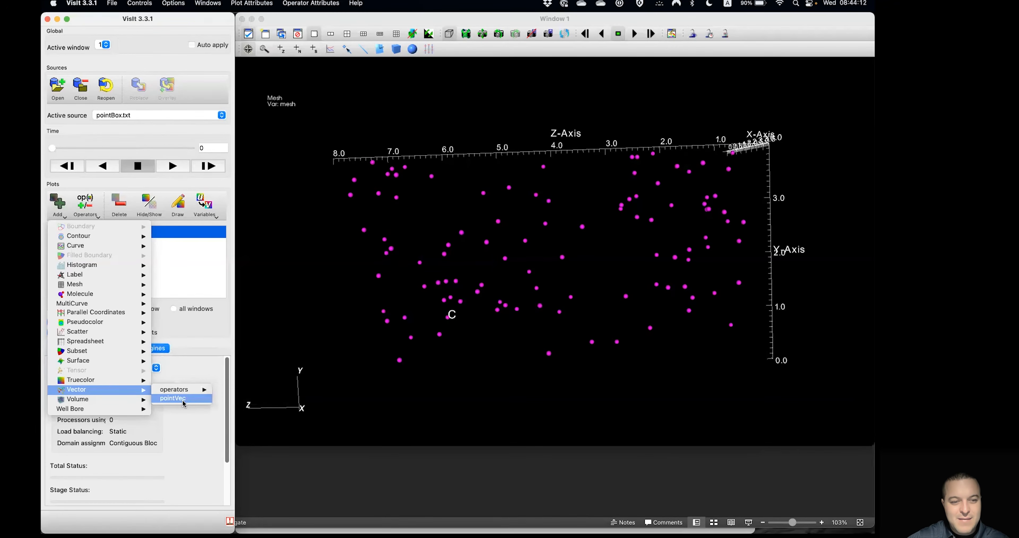
left_click(172, 398)
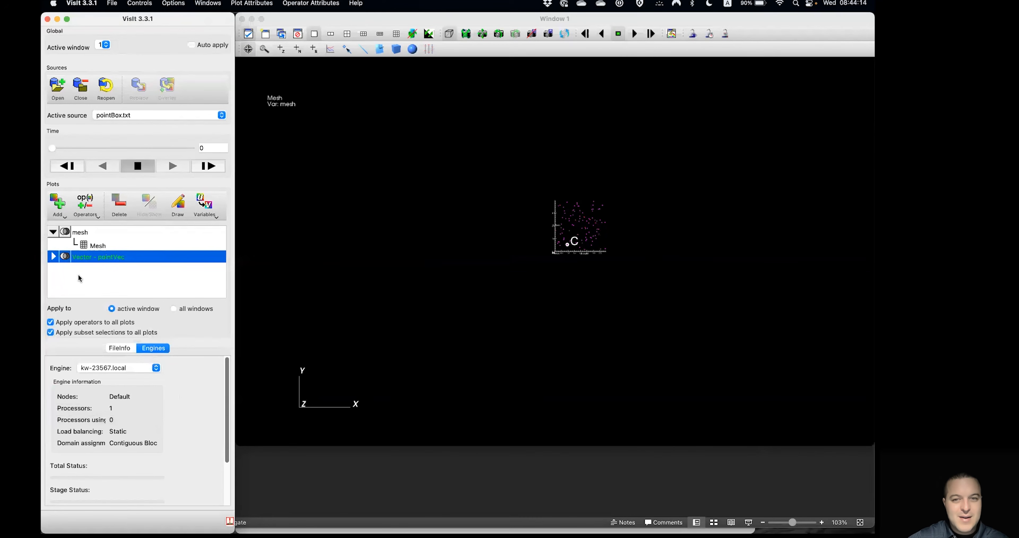
left_click(53, 257)
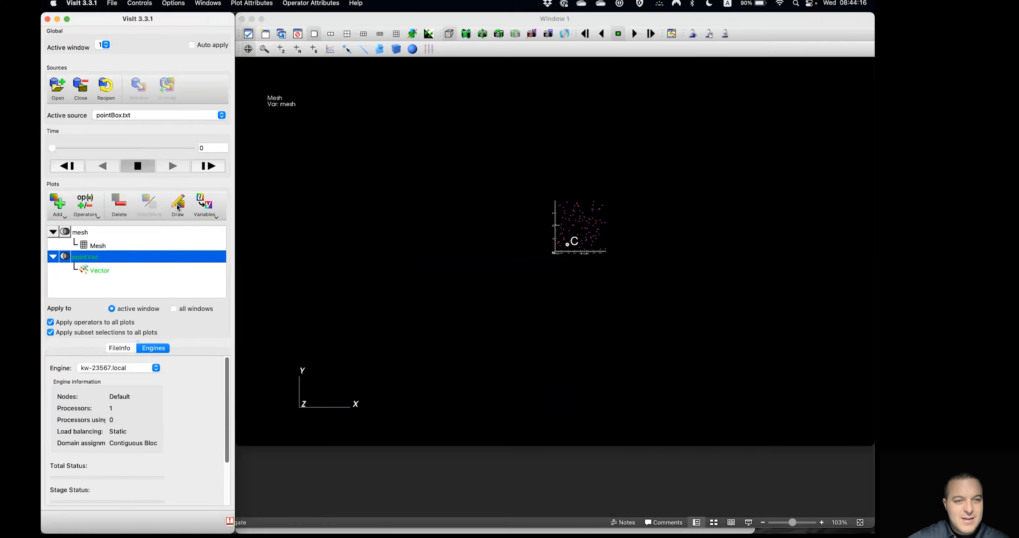
left_click(177, 208)
Step: Rotate and enlarge the combined Mesh and Vector plots to view the arrows roughly along the X axis
mouse_move(637, 249)
left_mouse_down()
mouse_move(407, 272)
mouse_move(537, 280)
mouse_move(584, 239)
mouse_move(625, 276)
mouse_move(602, 320)
mouse_move(585, 233)
mouse_move(562, 256)
mouse_move(659, 238)
mouse_move(645, 279)
mouse_move(541, 314)
mouse_move(511, 241)
left_mouse_up()
left_click(466, 34)
left_click_drag(593, 255, 531, 237)
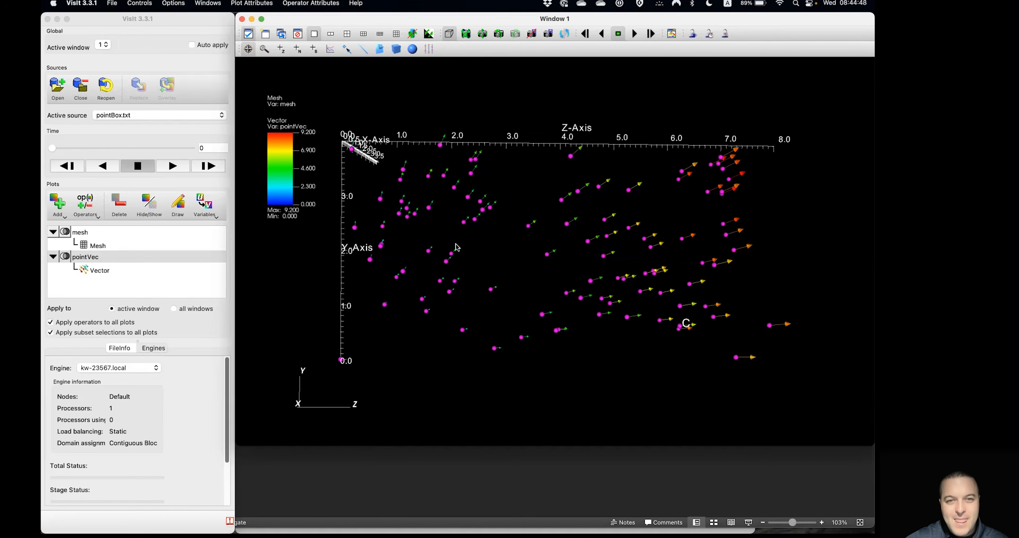
left_click_drag(602, 254, 600, 241)
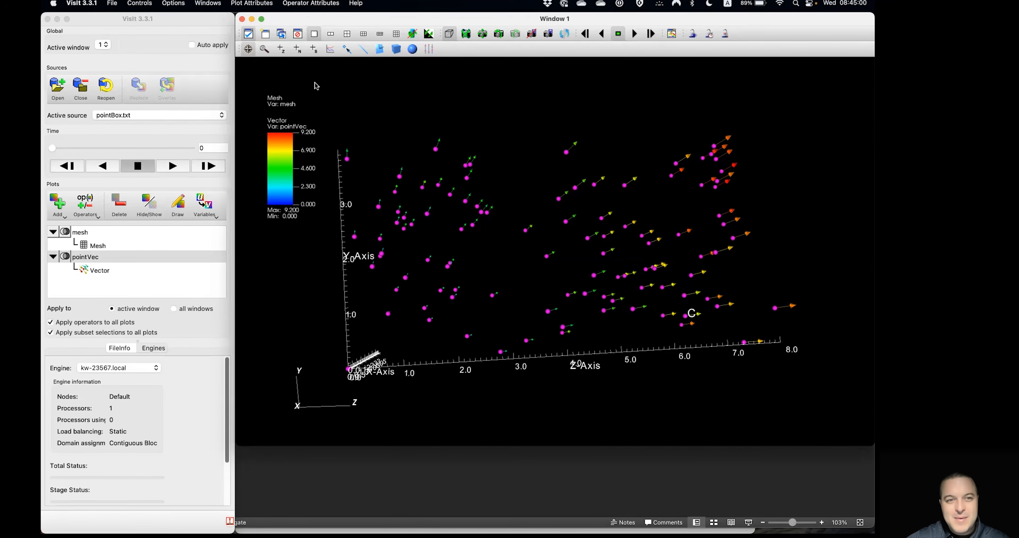
Step: Bring up the Save session dialog for the current plots, inspect its path and filename, and leave without saving
left_click(112, 22)
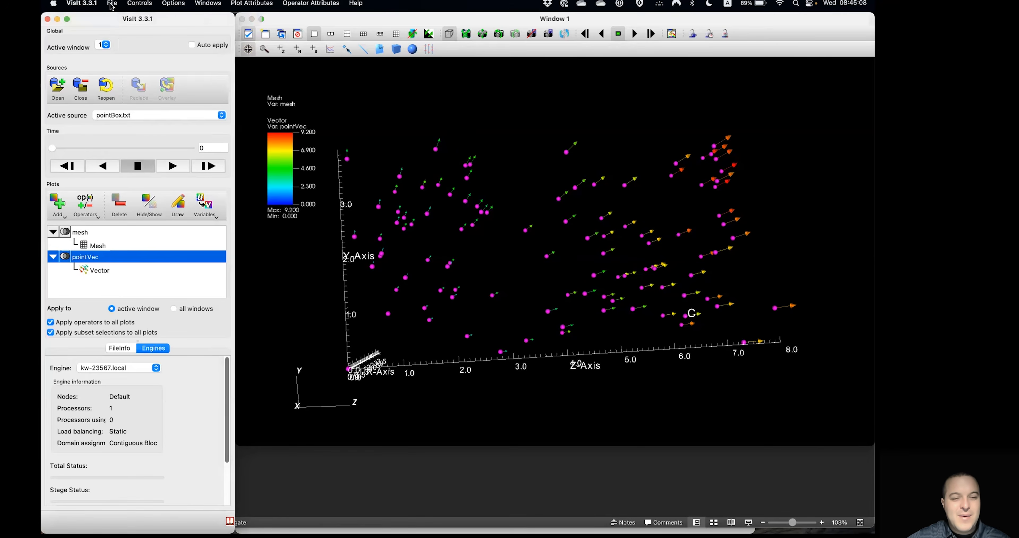
left_click(112, 4)
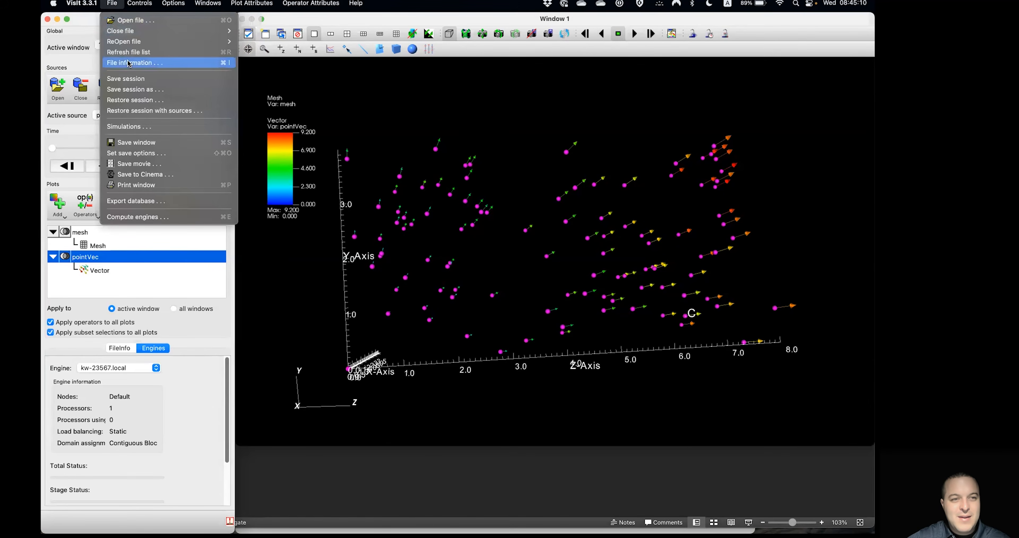
left_click(152, 88)
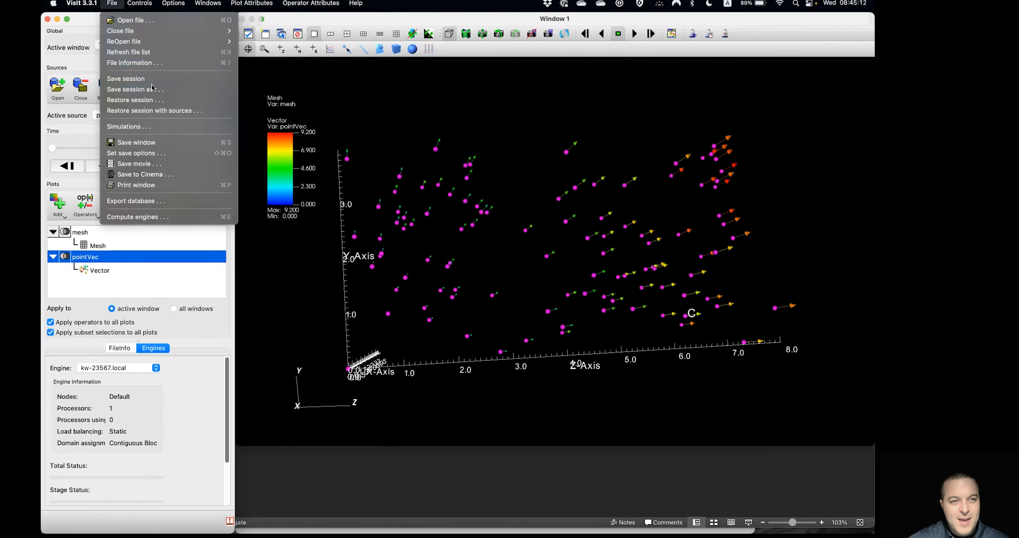
left_click_drag(203, 270, 356, 149)
double_click(335, 338)
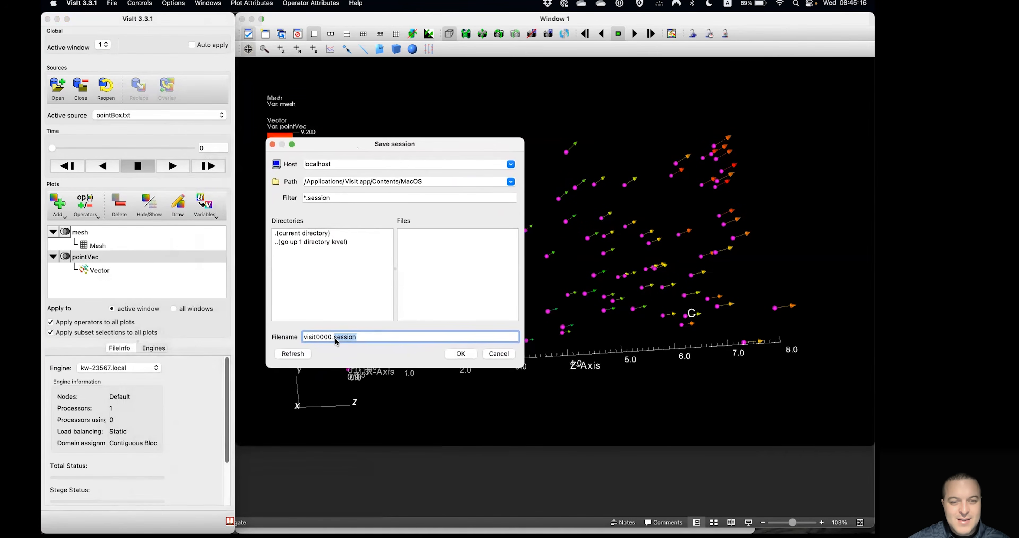
left_click(373, 336)
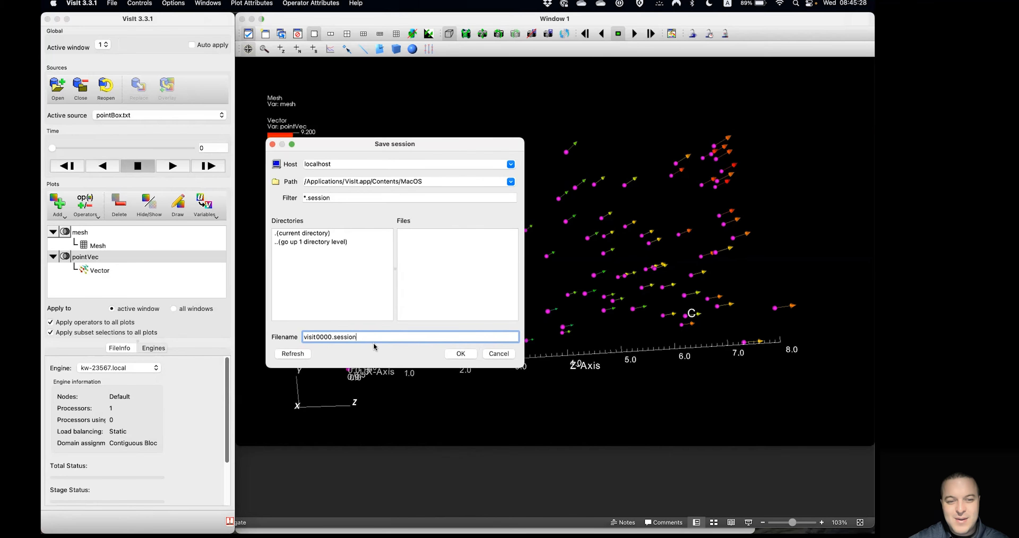
left_click(496, 354)
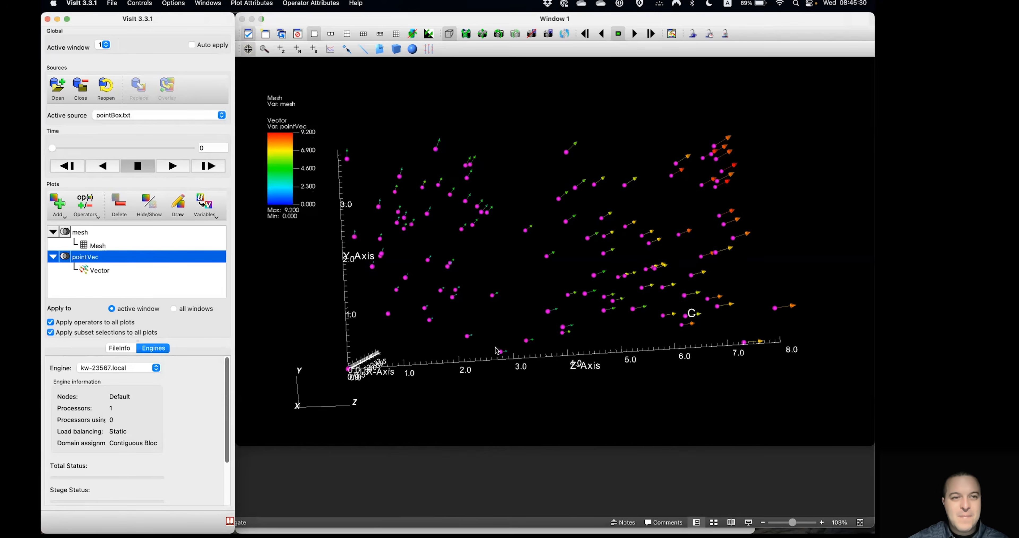
left_click(558, 226)
left_click_drag(558, 227, 538, 253)
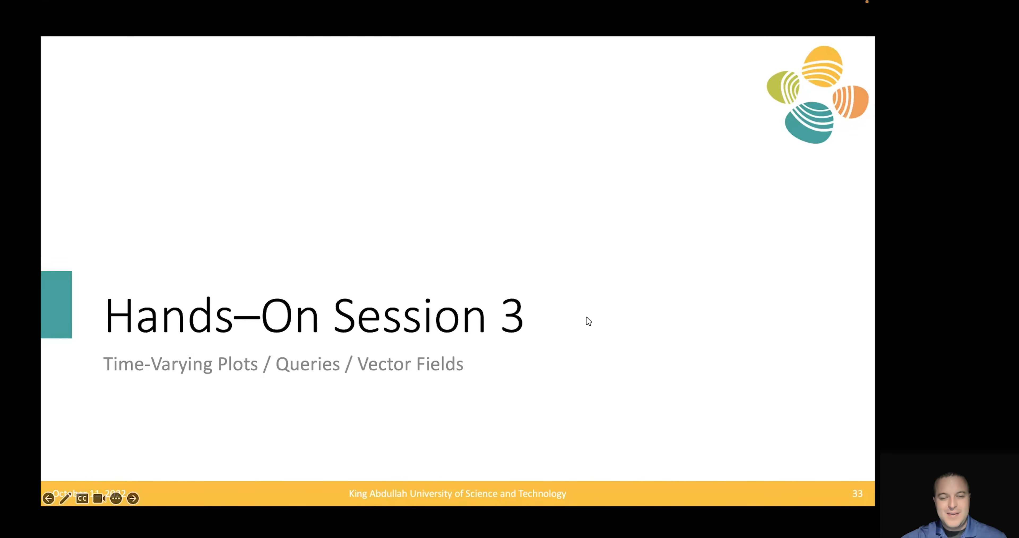
Step: Advance the presentation in PowerPoint to the aneurysm Data Set slide and end the slide show
key("Right")
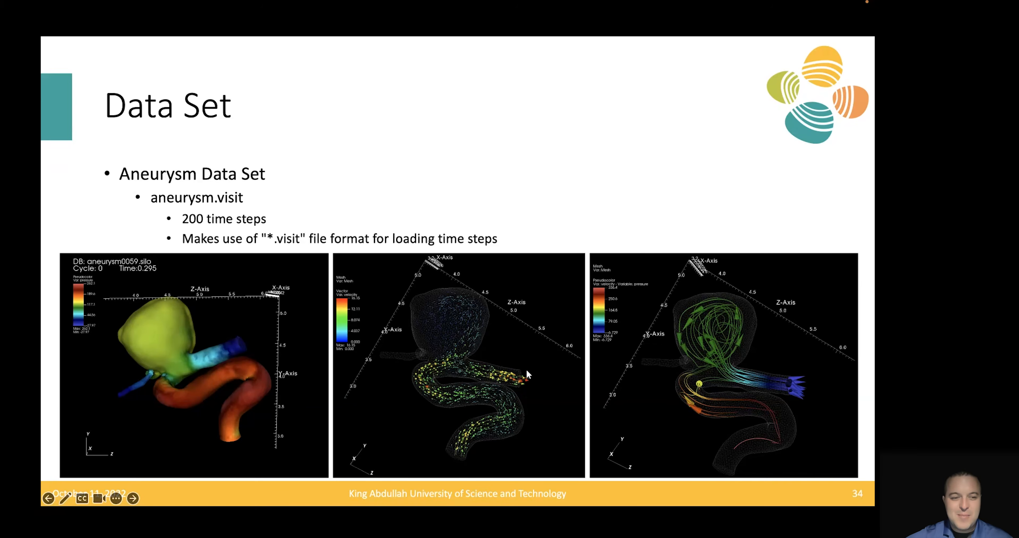
right_click(649, 464)
left_click(669, 523)
Step: Bring up the aneurysm_data folder in Finder and open aneurysm.visit in TextEdit, placing its window over the folder
key("ctrl+Up")
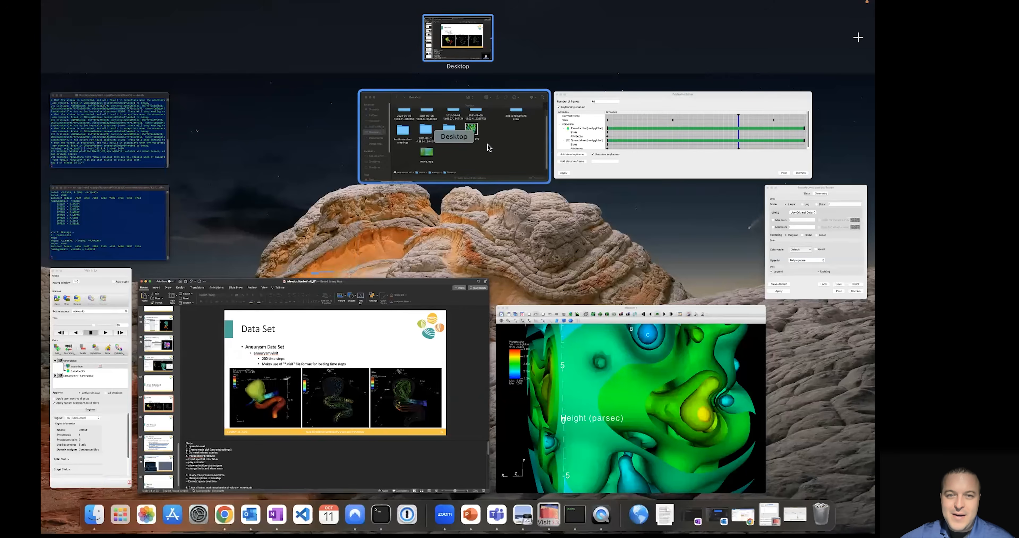
left_click(497, 171)
double_click(484, 182)
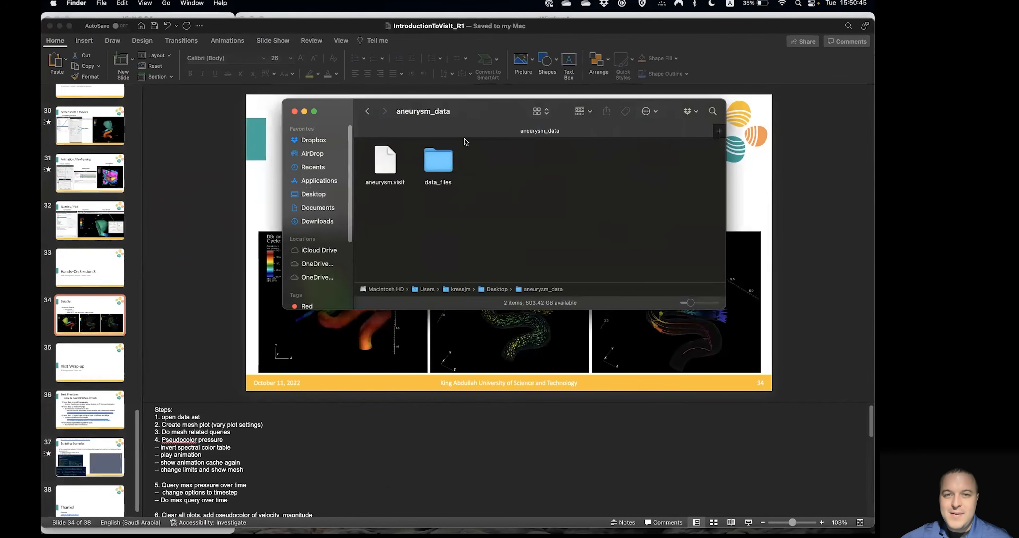
right_click(392, 164)
mouse_move(437, 181)
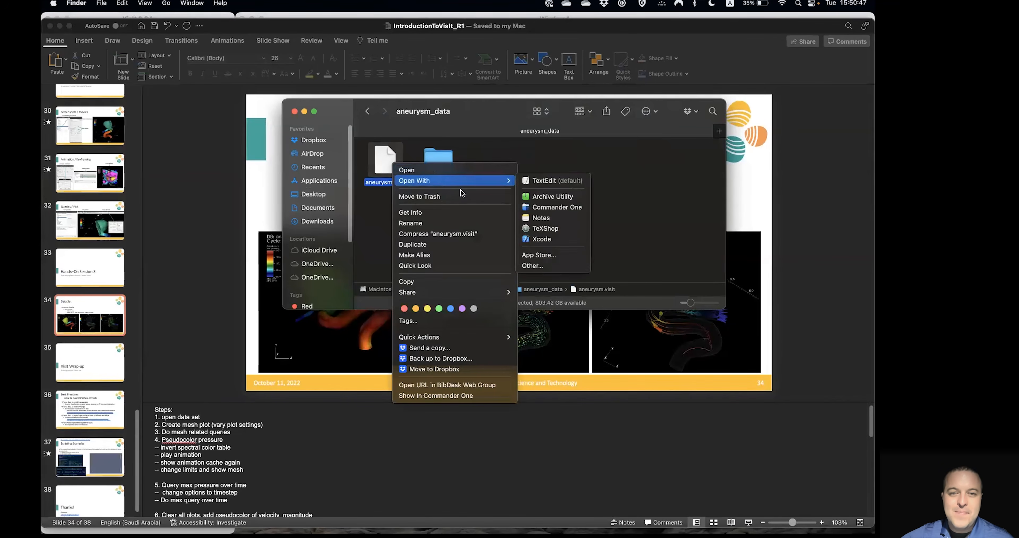
left_click(531, 181)
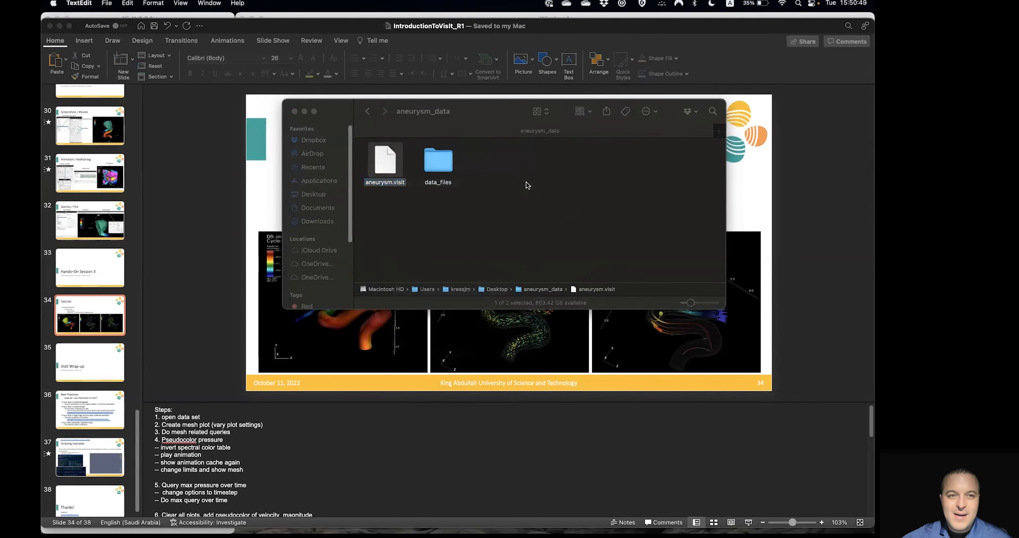
left_click_drag(290, 42, 497, 159)
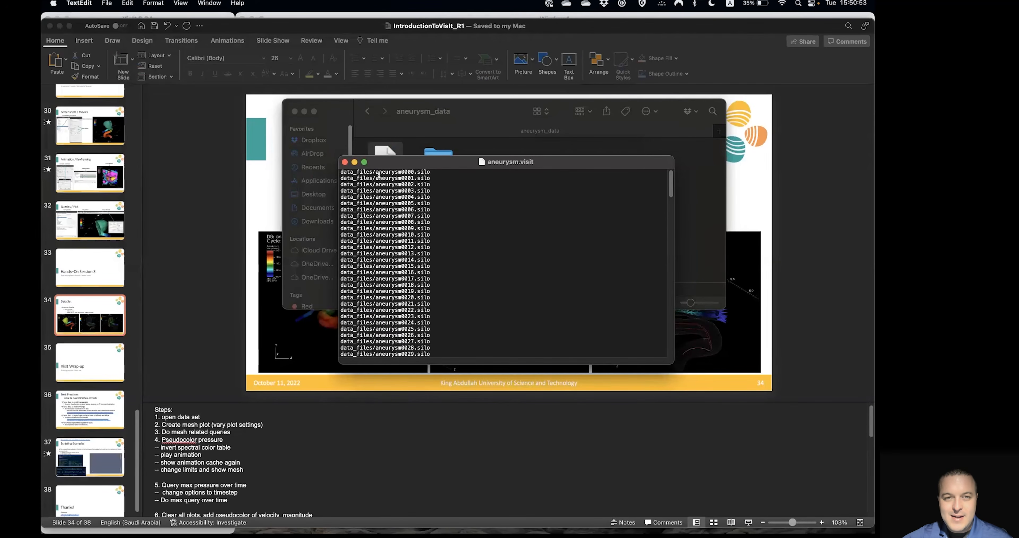
Step: Examine the list of time-step silo files in aneurysm.visit from start to end and close the file
left_click_drag(341, 173, 426, 266)
left_click(434, 265)
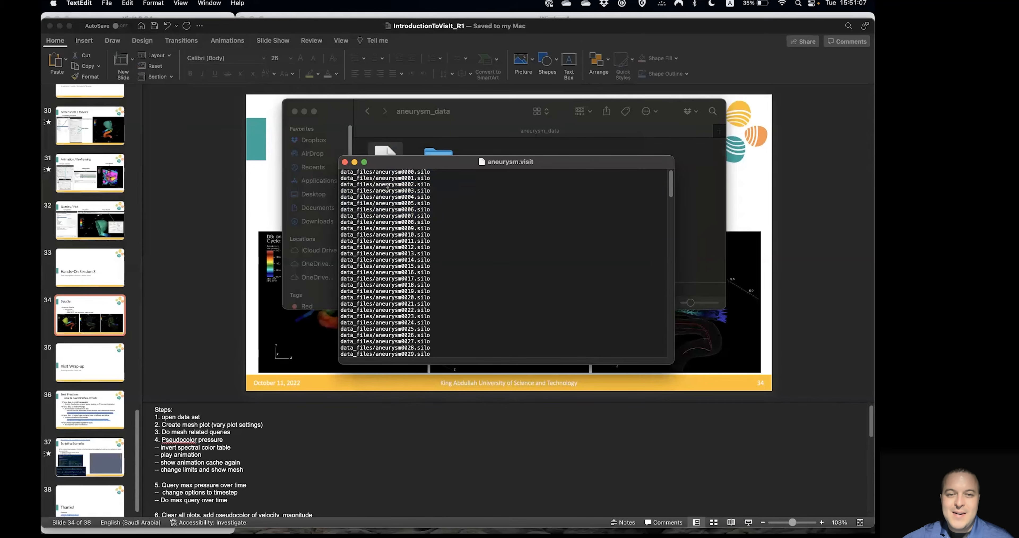
left_click_drag(670, 178, 670, 355)
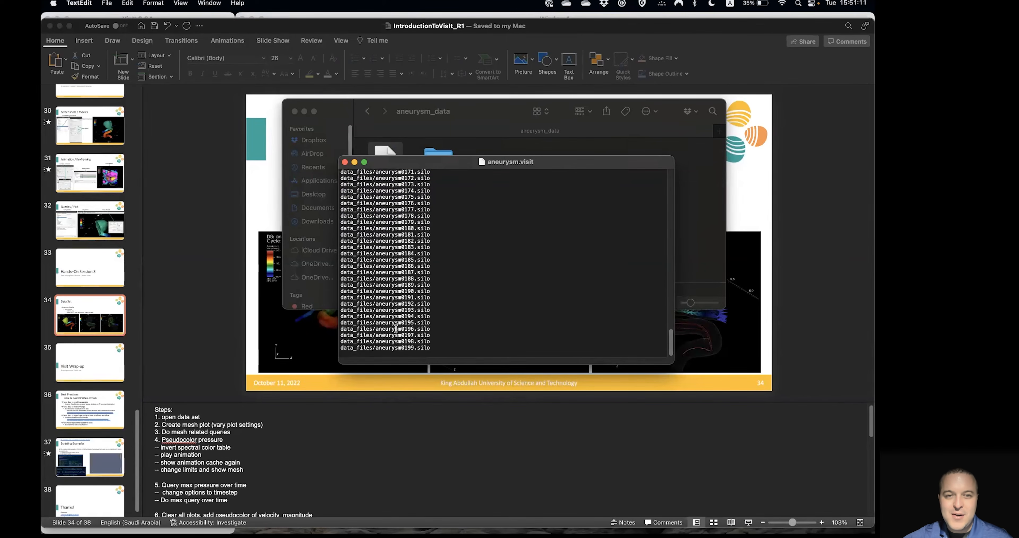
left_click(344, 162)
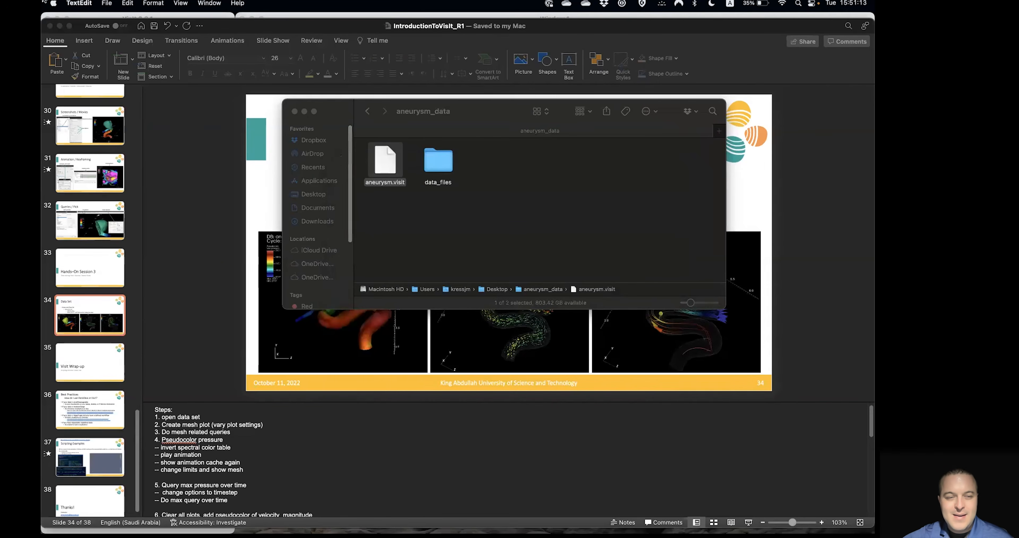
Step: Switch to VisIt, delete the existing hardyglobal plots and close the noise.silo source
key("ctrl+Up")
key("ctrl+Up")
key("ctrl+Up")
left_click(86, 287)
key("ctrl+Up")
left_click(624, 363)
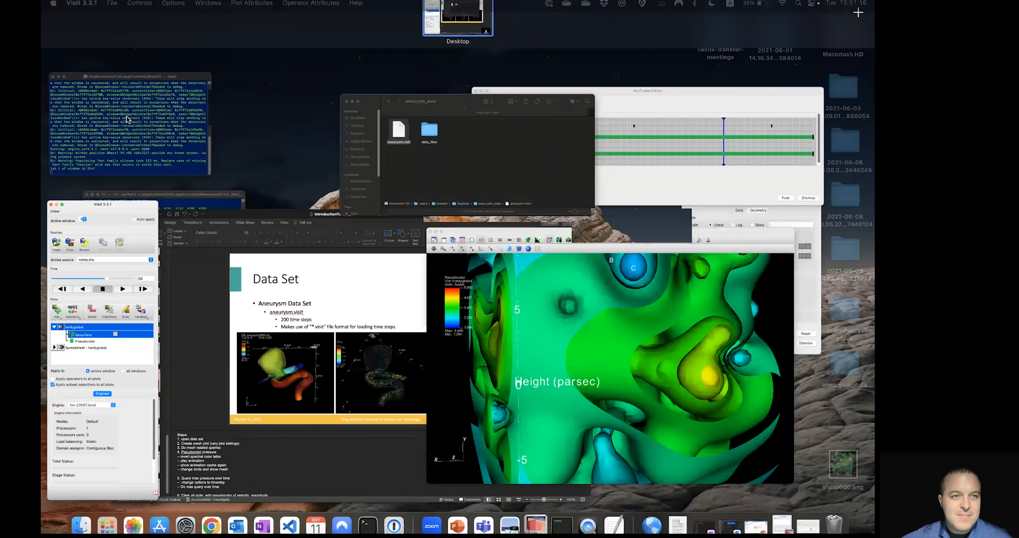
left_click(119, 206)
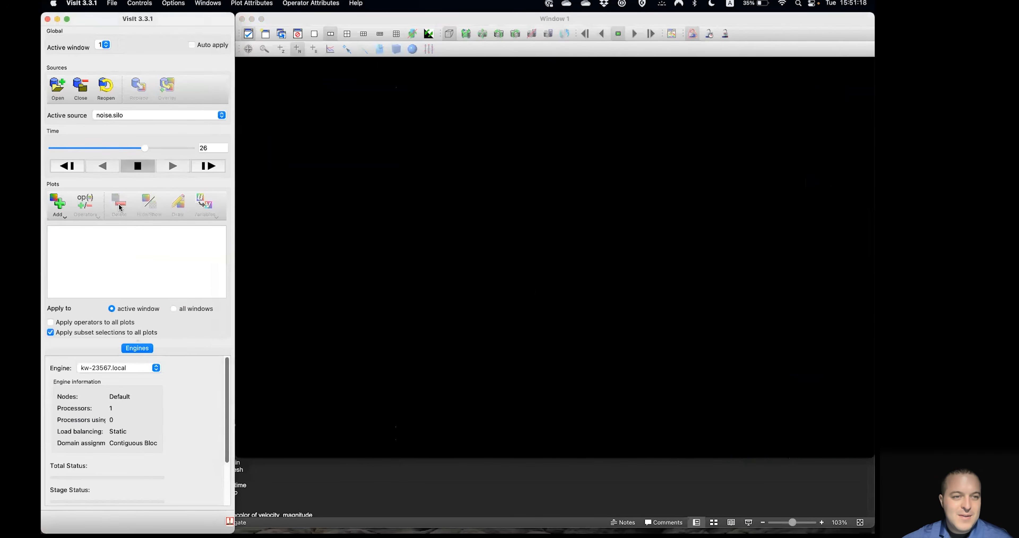
left_click(76, 87)
Step: Open aneurysm.visit from the aneurysm_data folder on the Desktop, checking the data_files subfolder on the way
left_click(58, 89)
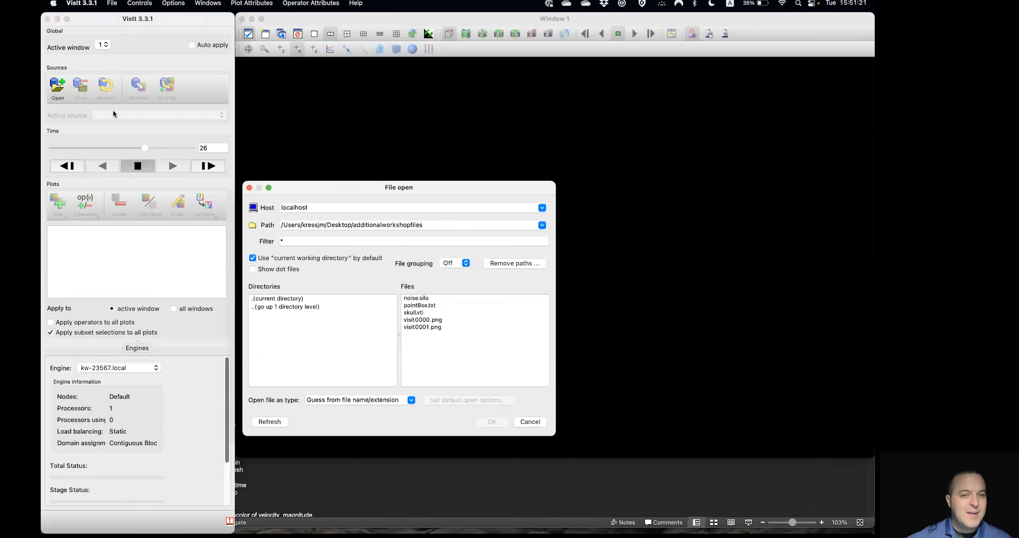
double_click(287, 308)
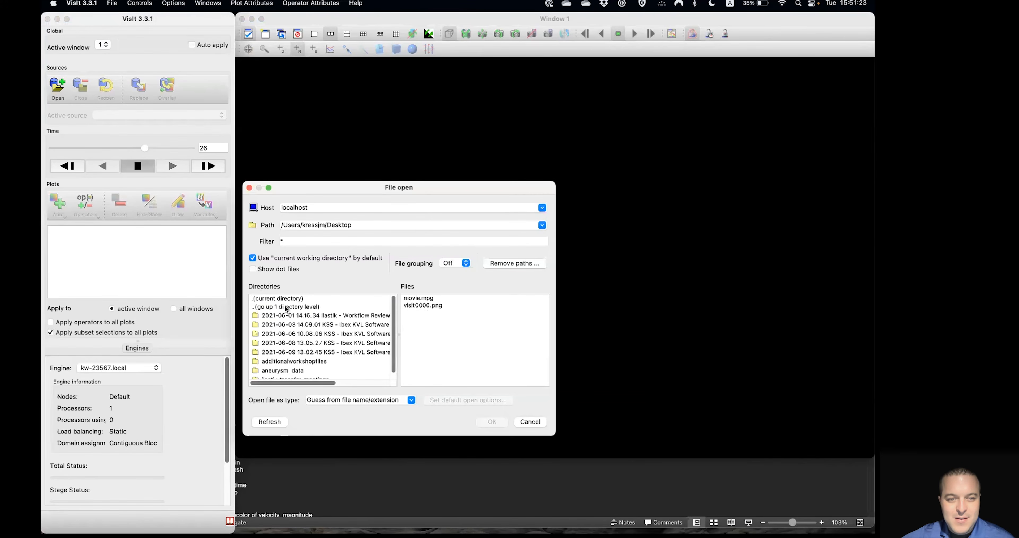
double_click(293, 370)
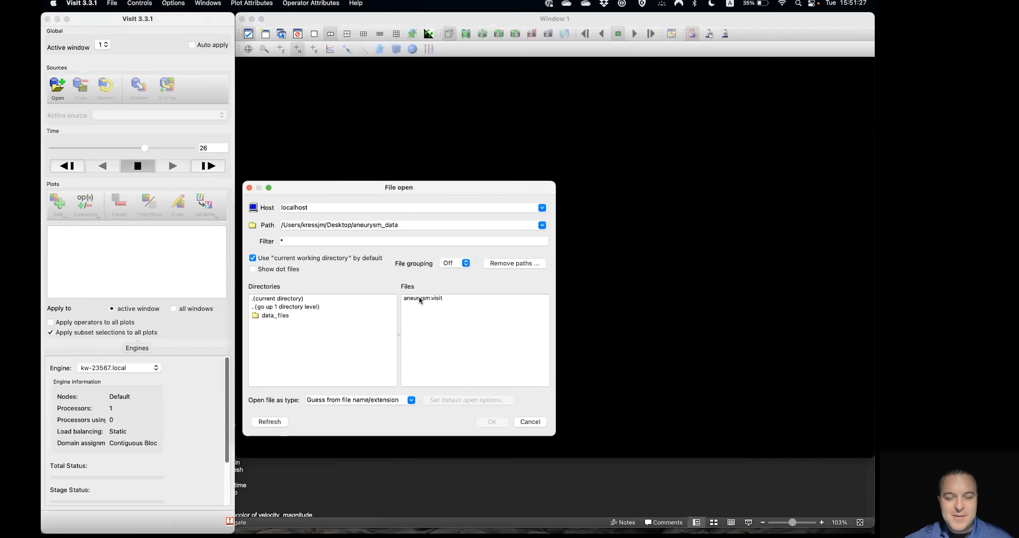
double_click(277, 316)
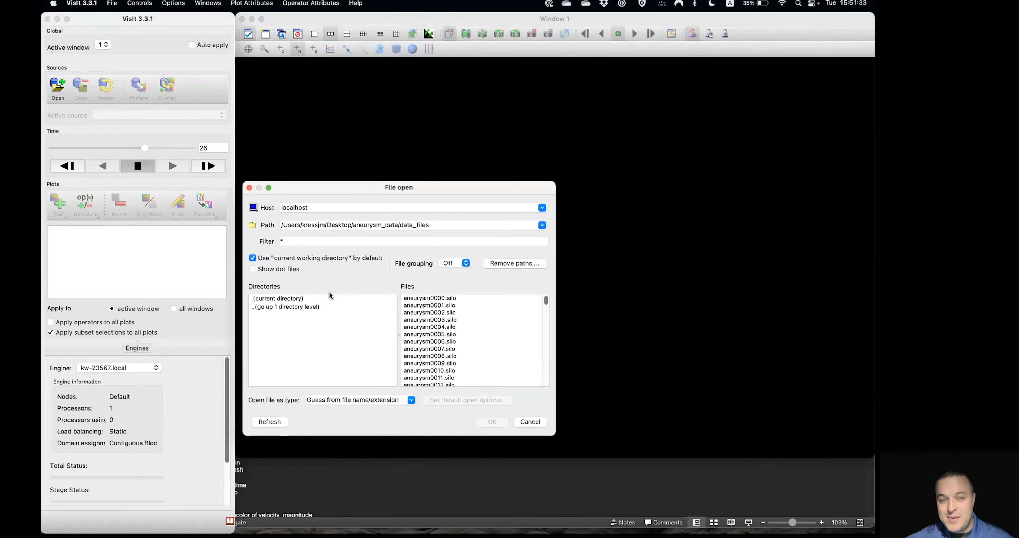
double_click(301, 307)
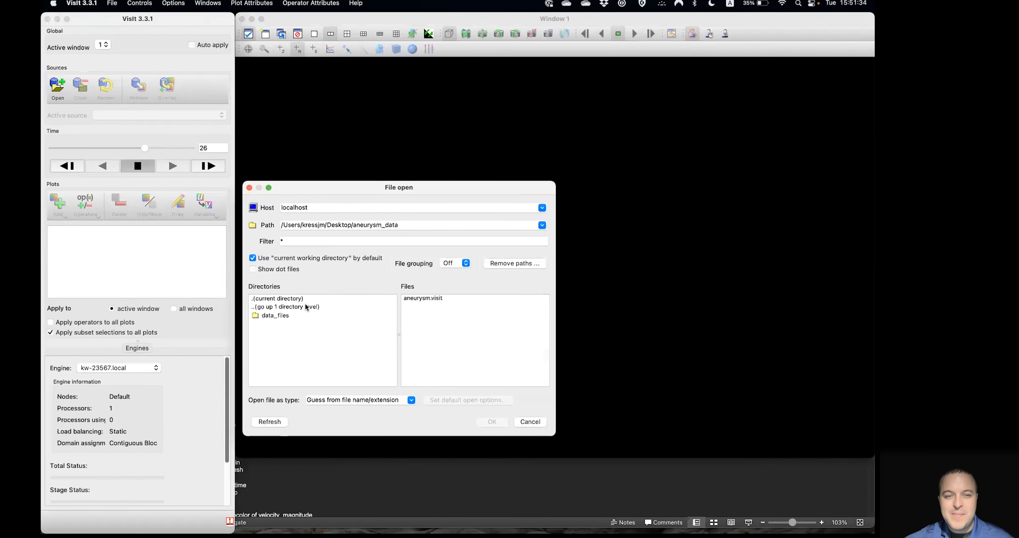
double_click(428, 299)
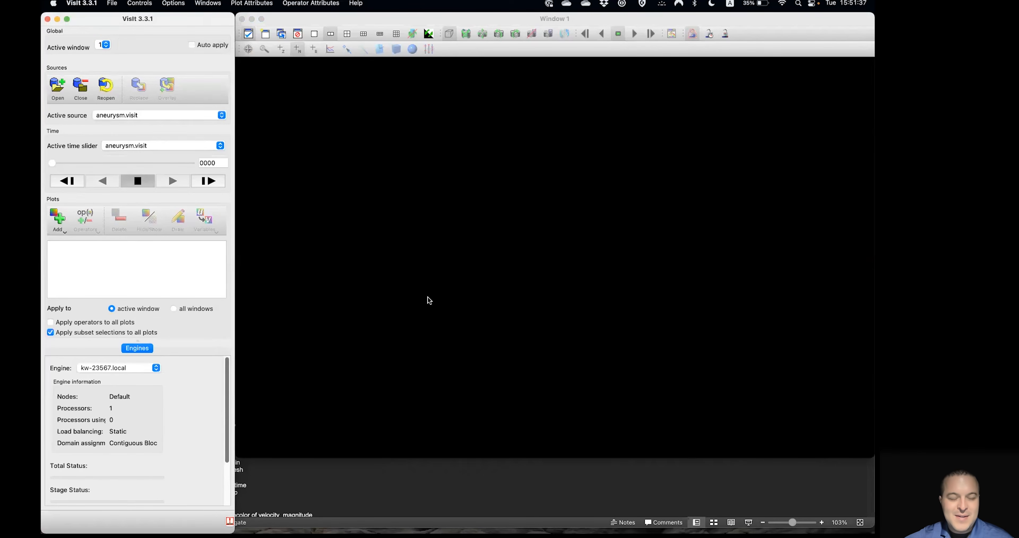
Step: Add and draw a Pseudocolor plot of velocity_magnitude, and expand its entry in the plot list
left_click(56, 220)
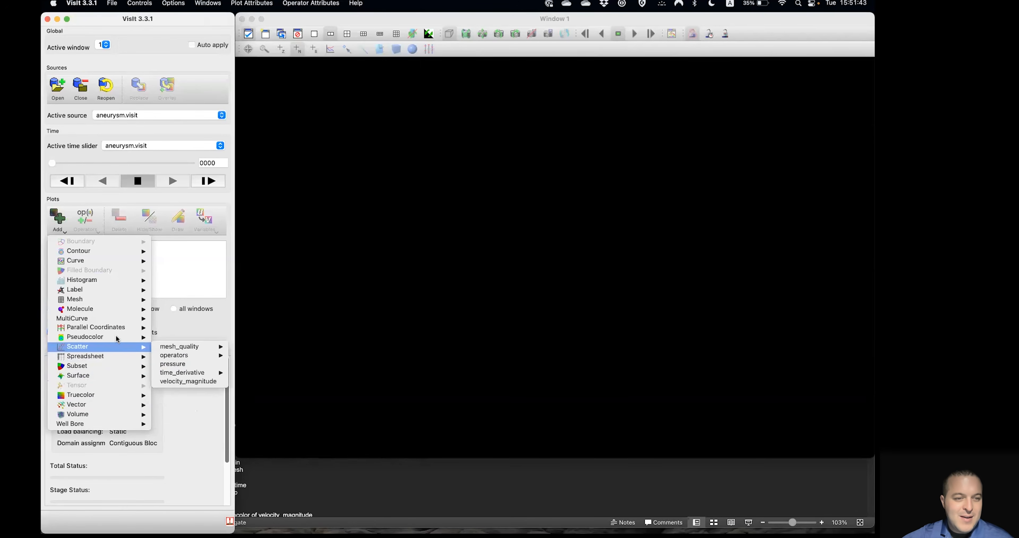
mouse_move(117, 337)
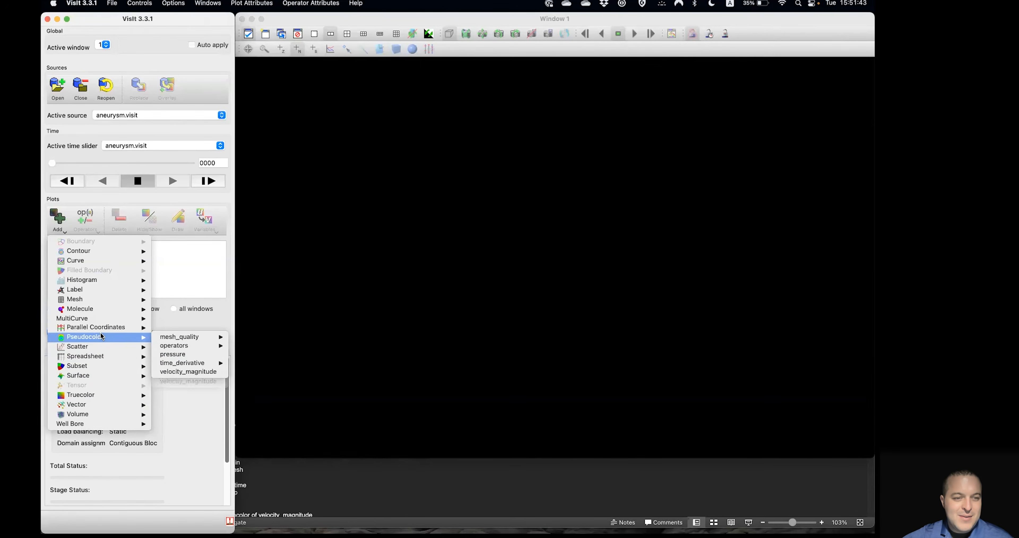
left_click(187, 371)
left_click(175, 227)
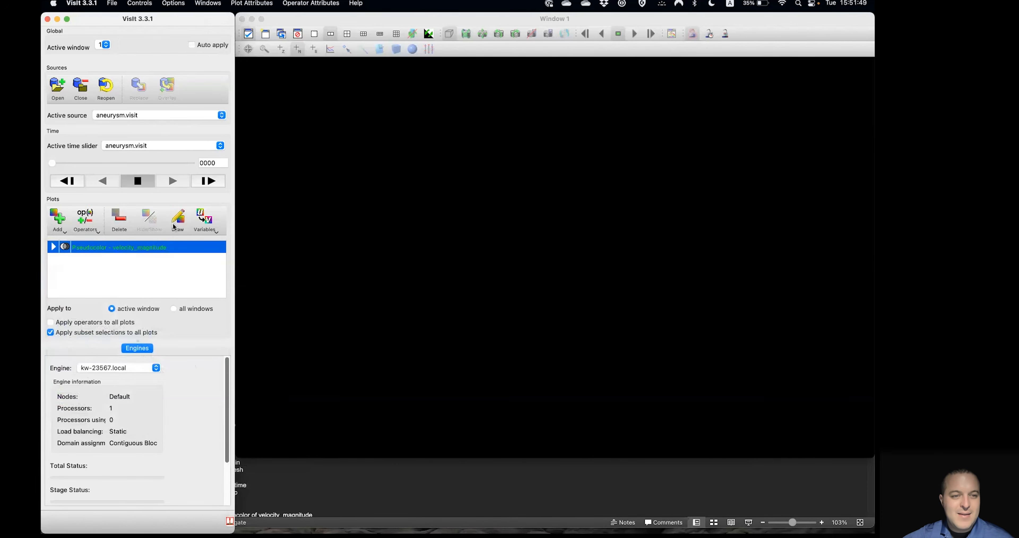
left_click(54, 245)
left_click(586, 250)
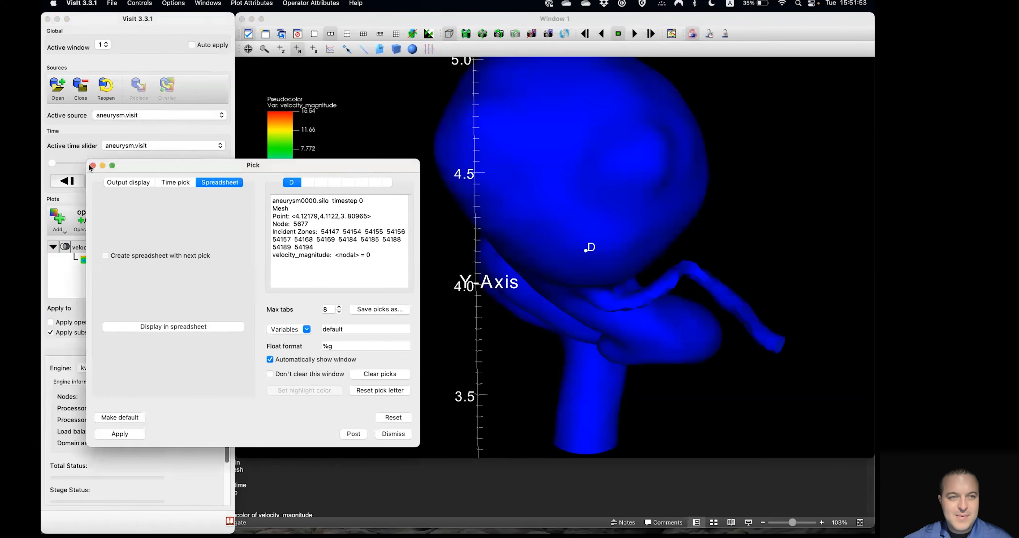
left_click(93, 166)
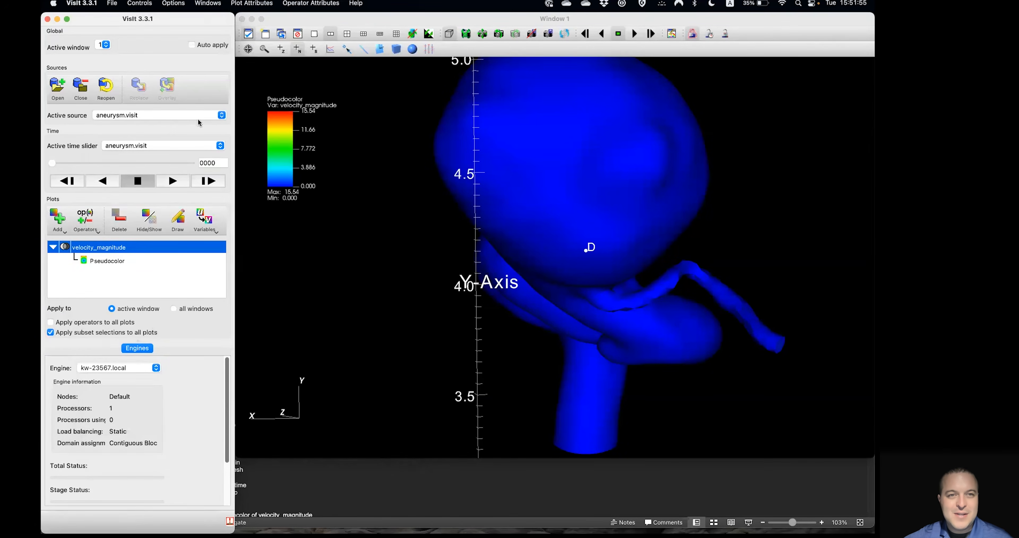
Step: Switch Window 1 to navigate mode and rotate the aneurysm to show the open vessel end with the Z axis roughly horizontal
left_click(249, 51)
left_click_drag(675, 246, 620, 307)
left_click_drag(586, 260, 586, 298)
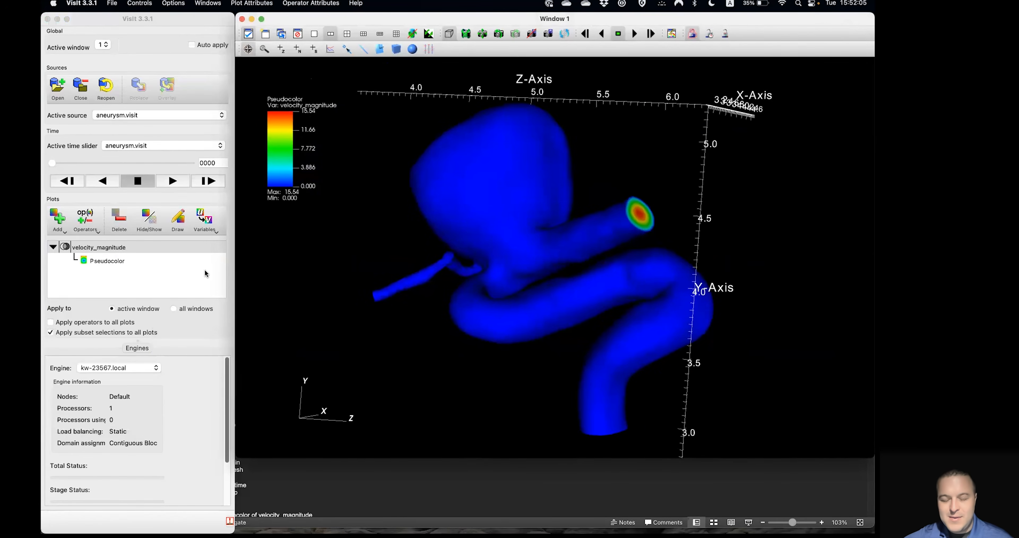
left_click_drag(609, 254, 467, 236)
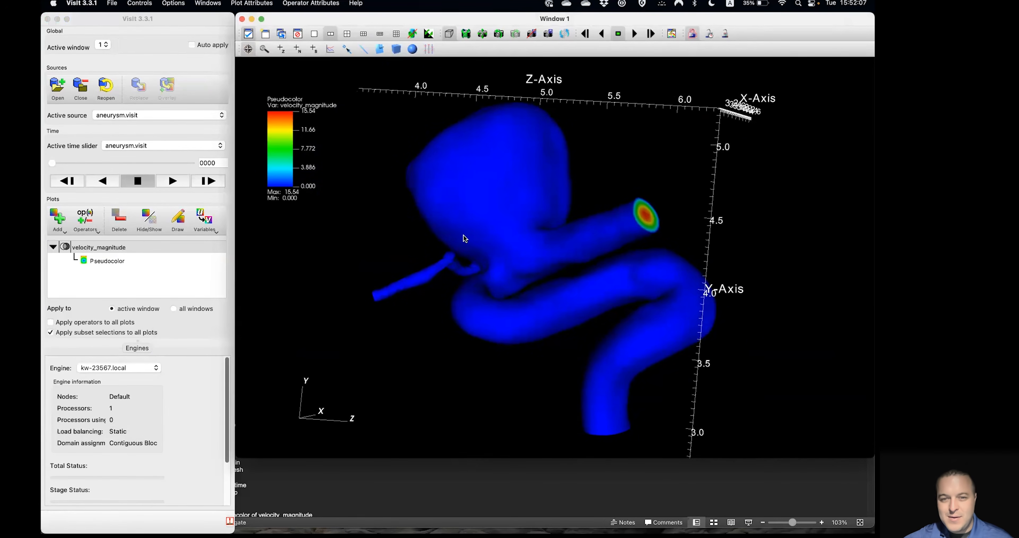
Step: Change the variable of the existing Pseudocolor plot to pressure
left_click(58, 223)
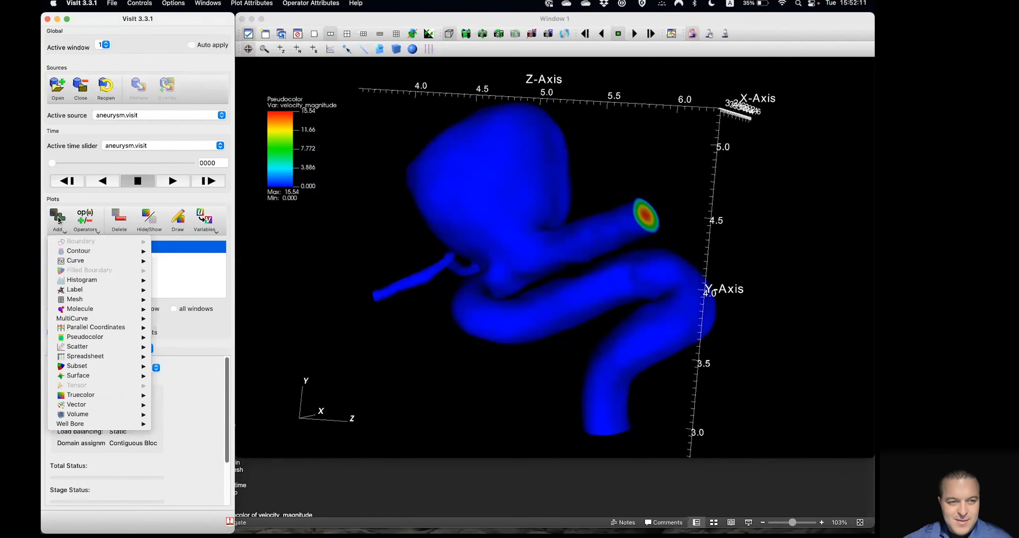
left_click(206, 231)
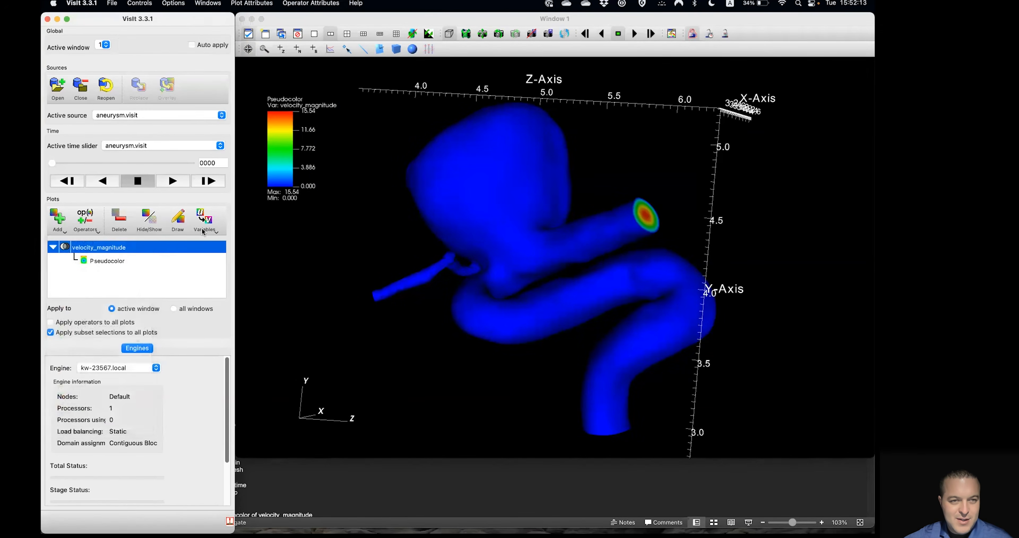
left_click(205, 231)
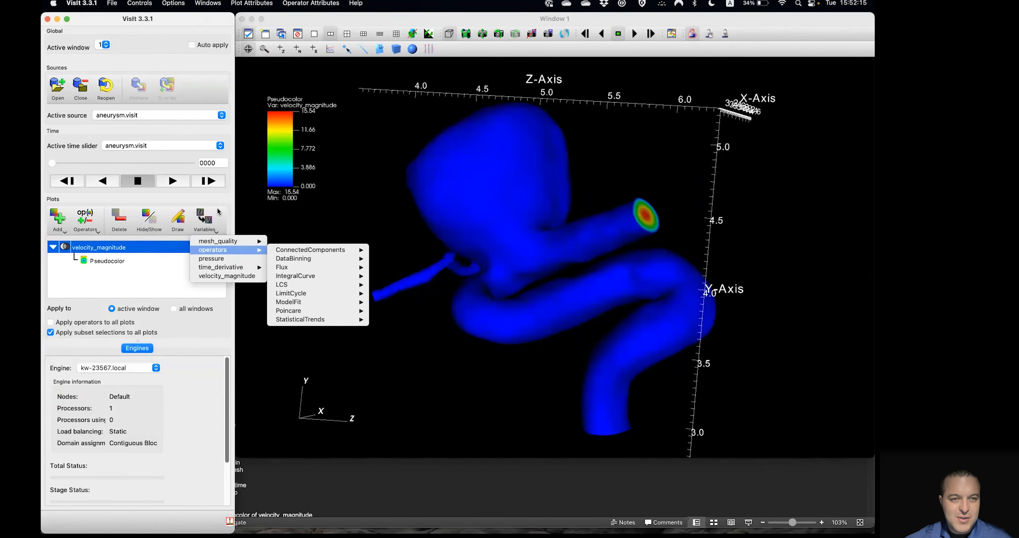
left_click(210, 204)
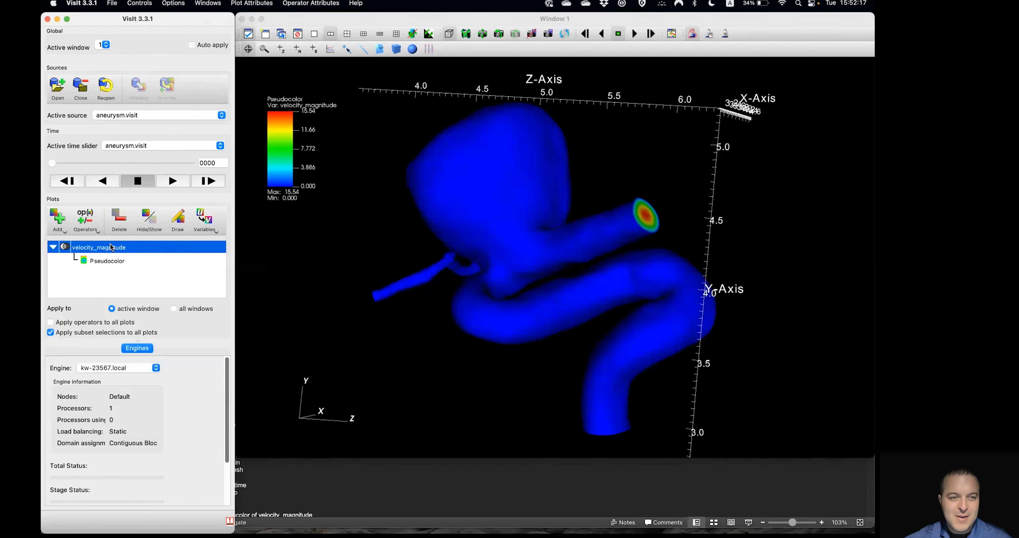
left_click(211, 220)
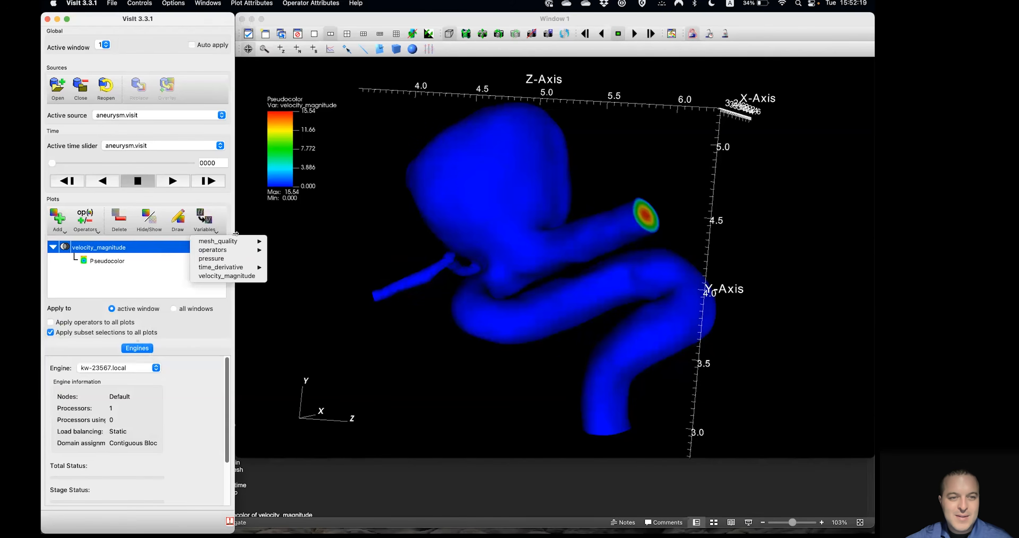
mouse_move(257, 267)
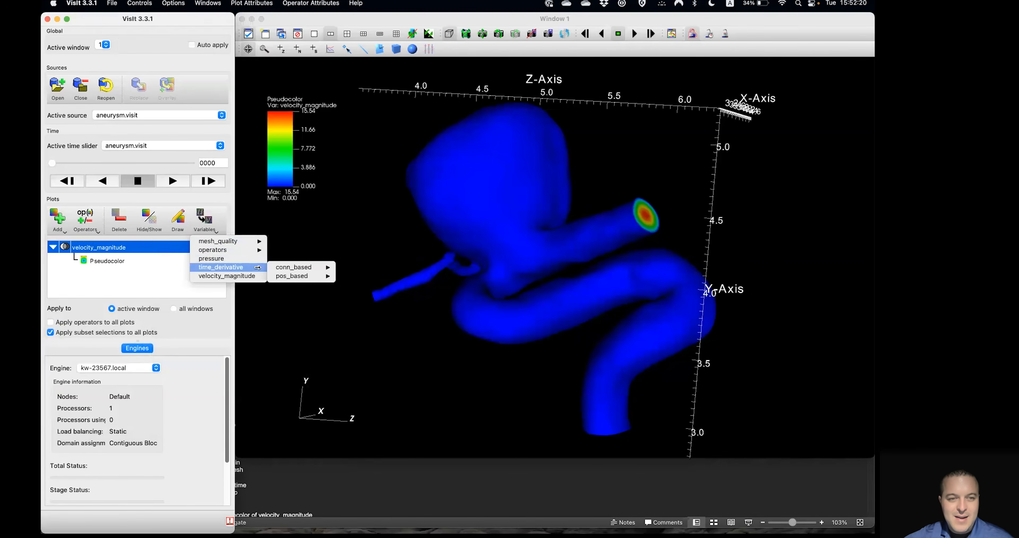
left_click(245, 258)
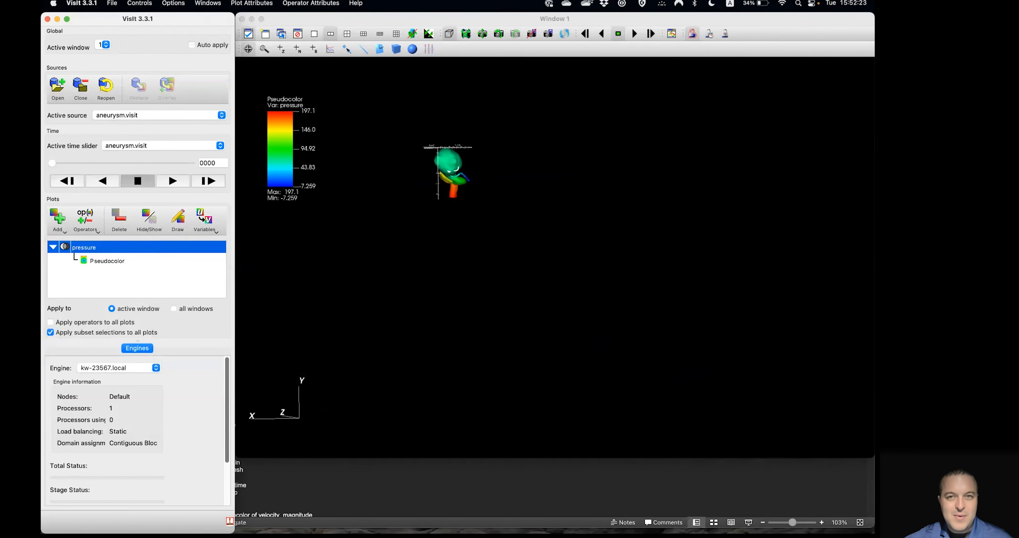
Step: Reset the view of the pressure plot, orbit and enlarge it, and play its animation up to time step 14
left_click(467, 35)
left_click_drag(640, 239, 522, 281)
scroll(539, 282, "up", 2)
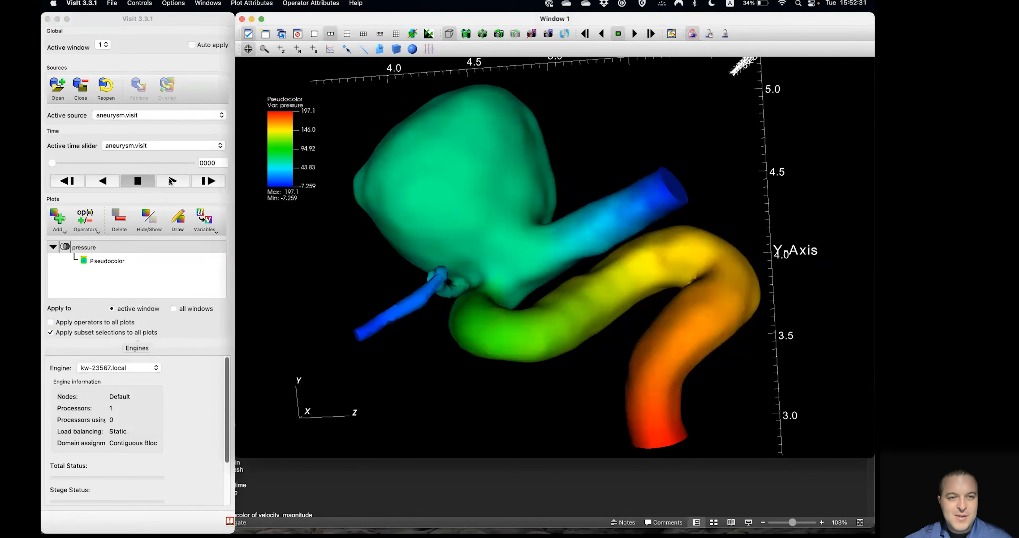
left_click(170, 180)
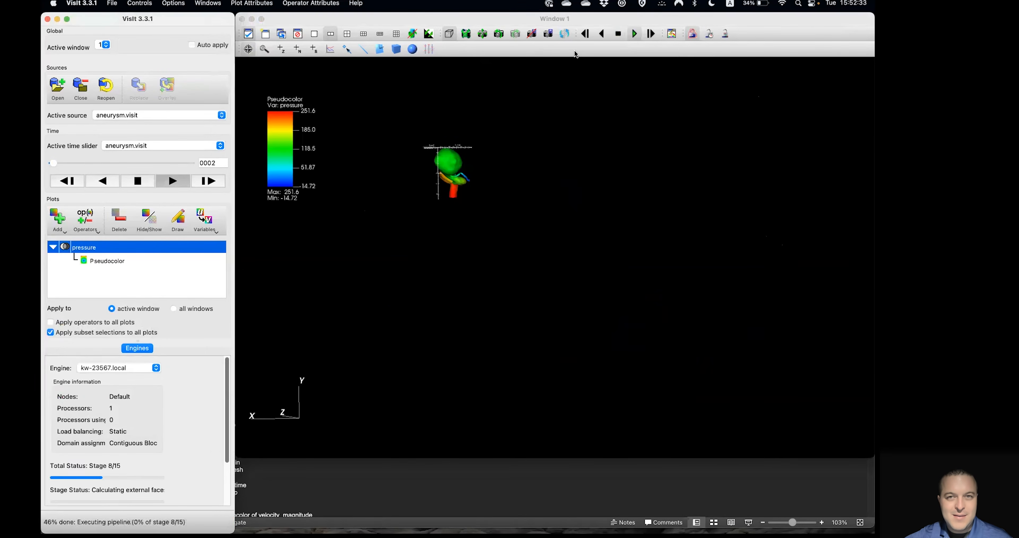
left_click(466, 34)
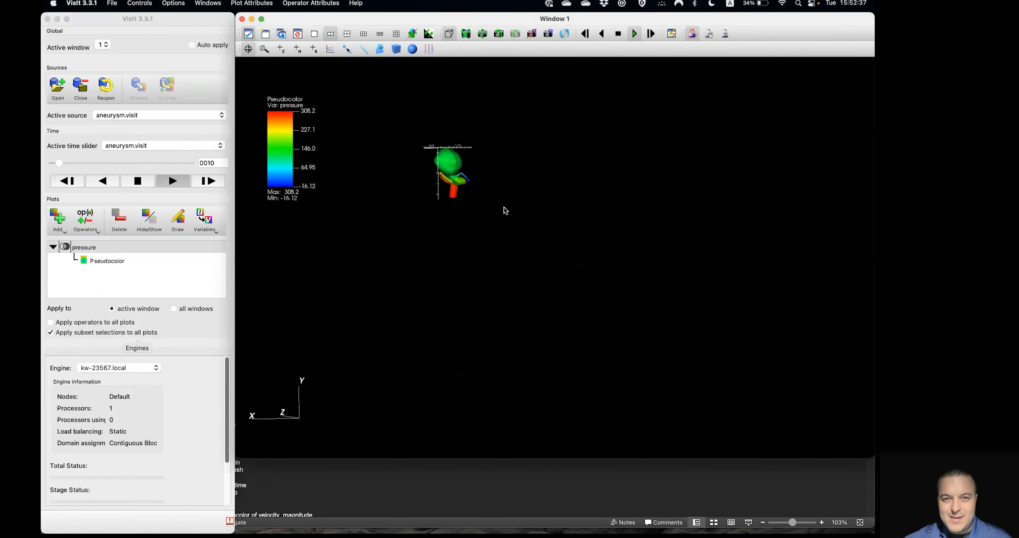
left_click(137, 181)
Step: Reset and orbit the view of the pressure plot, and advance the animation frame by frame to time step 17
left_click_drag(504, 197, 524, 212)
left_click(462, 33)
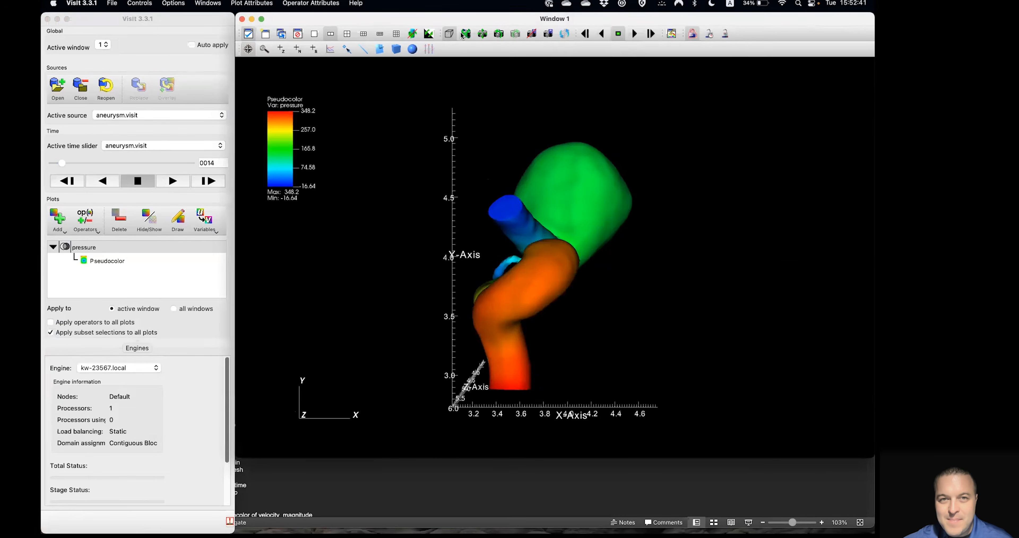
left_click_drag(586, 228, 582, 100)
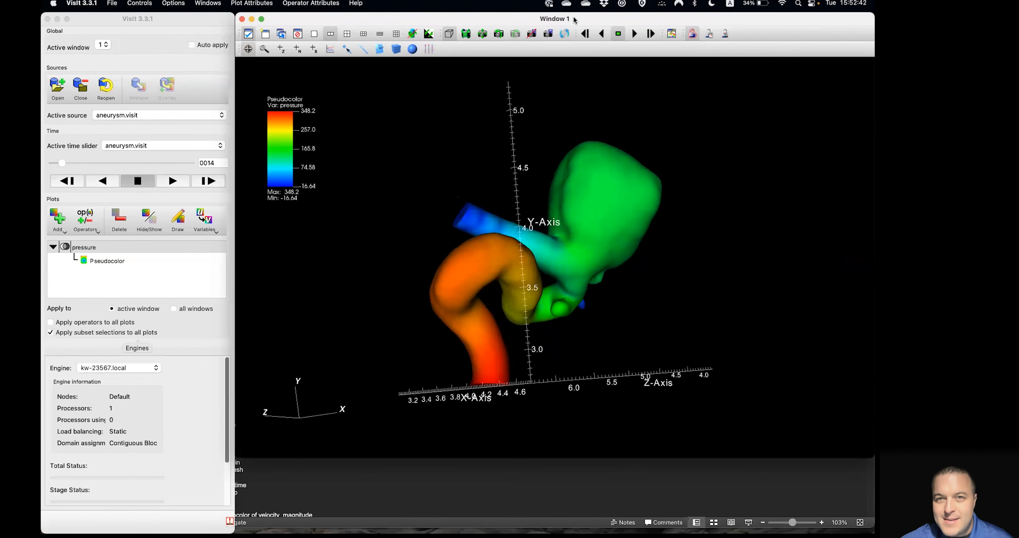
left_click(563, 33)
left_click(581, 237)
left_click_drag(581, 237, 559, 253)
left_click(193, 181)
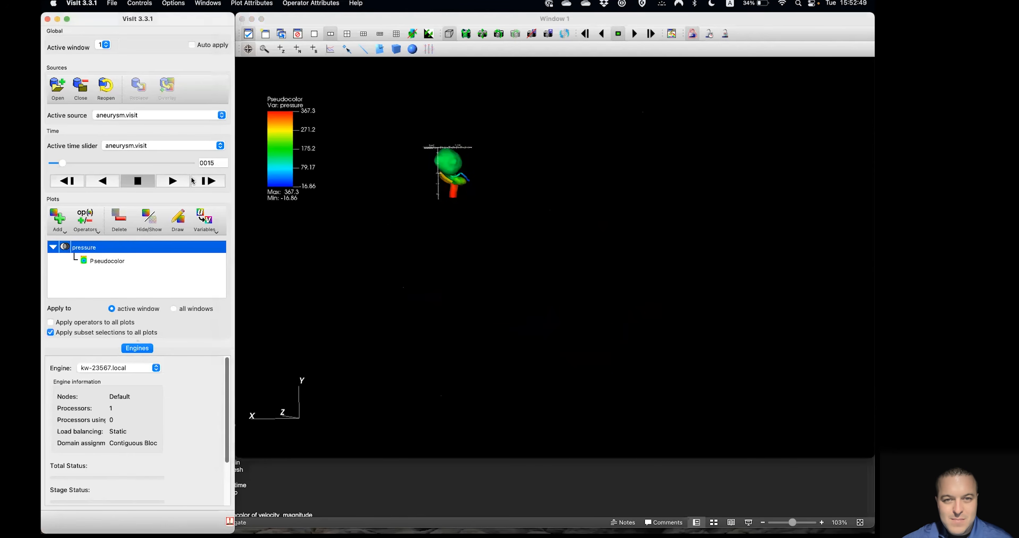
left_click(193, 181)
left_click(193, 181)
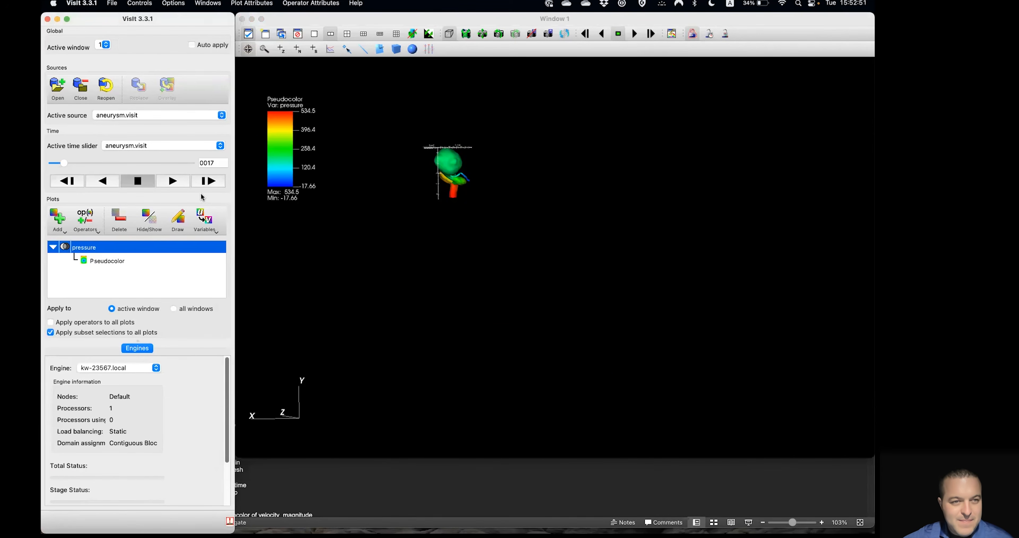
Step: Reset and orbit the view again, turn off the view lock, and play the animation up to time step 22
left_click(468, 34)
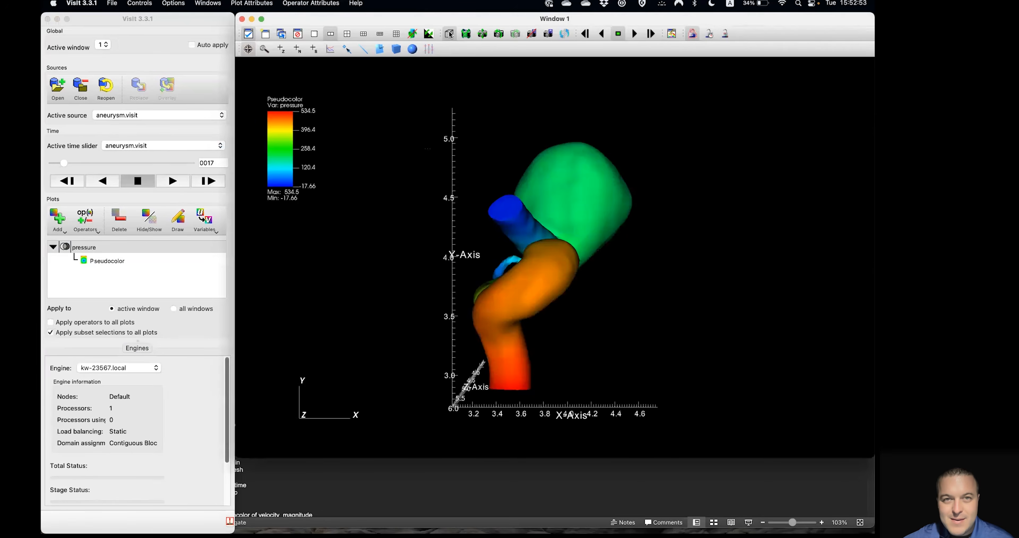
left_click_drag(524, 289, 602, 325)
left_click(692, 34)
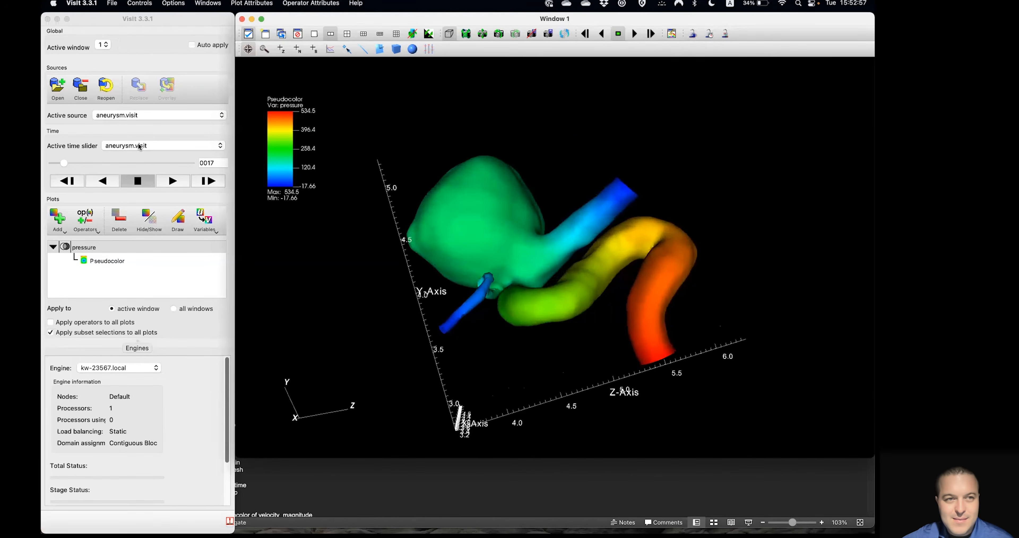
left_click(182, 181)
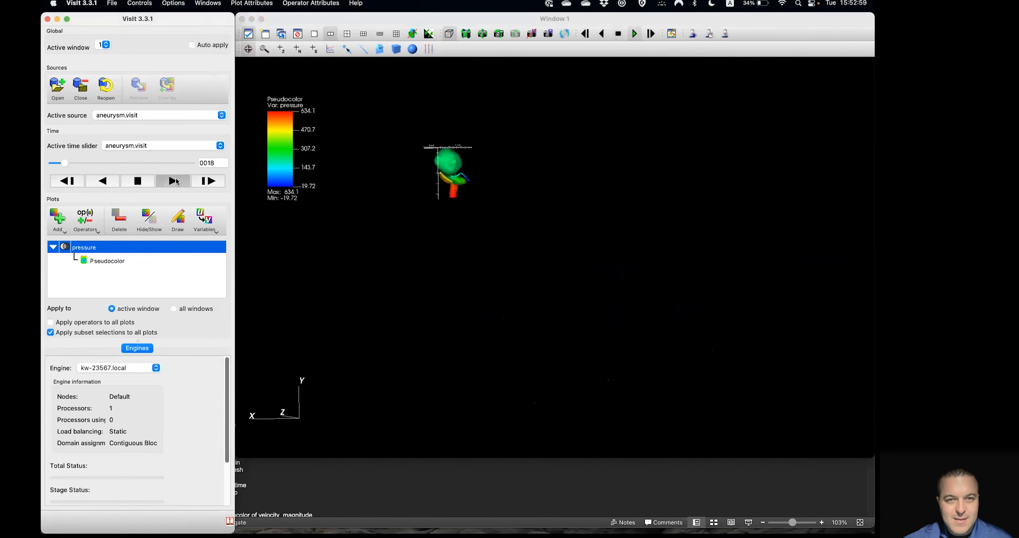
left_click(137, 183)
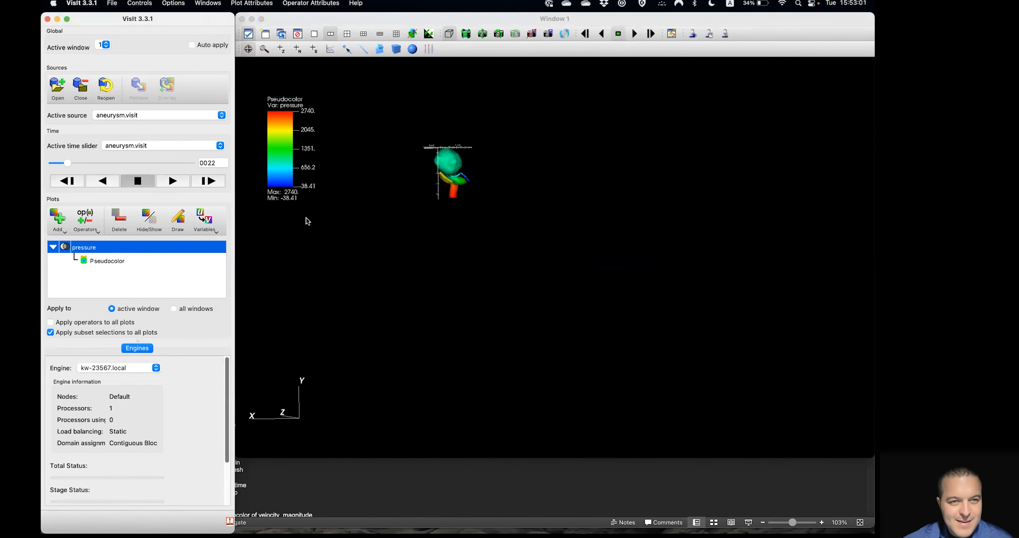
Step: Delete the pressure plot and restart VisIt from the terminal
left_click(115, 220)
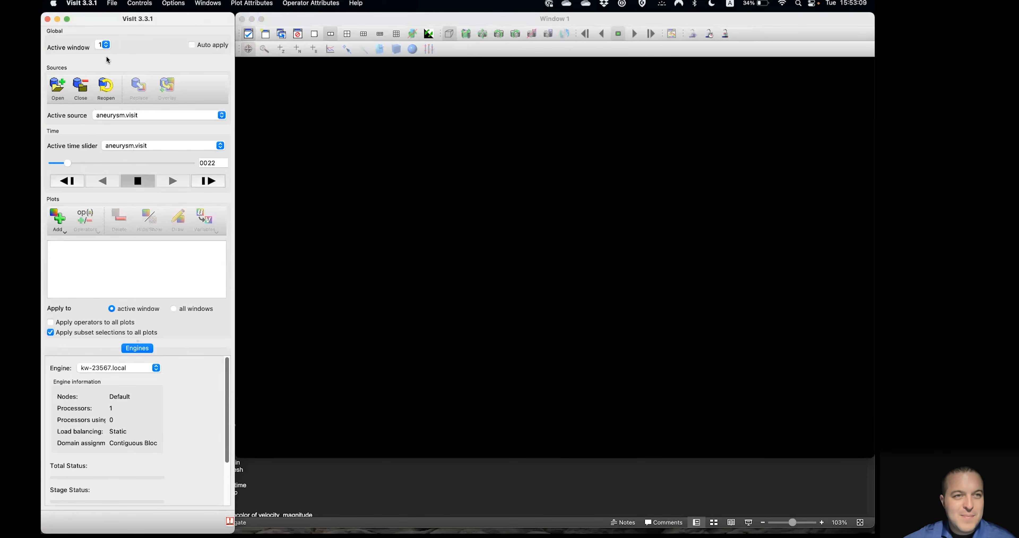
left_click(47, 19)
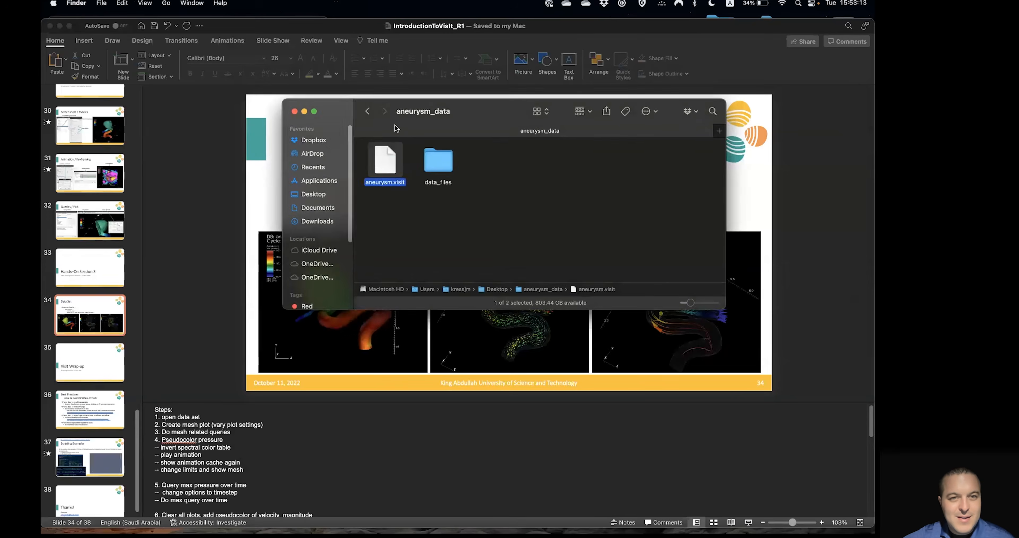
key("ctrl+Up")
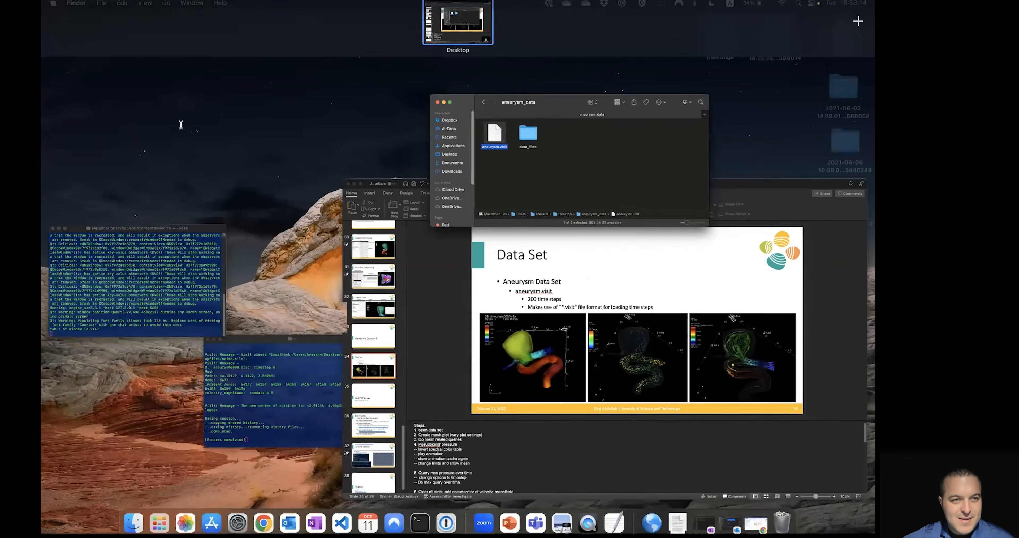
left_click(180, 124)
key("Return")
key("Return")
key("Up")
key("Return")
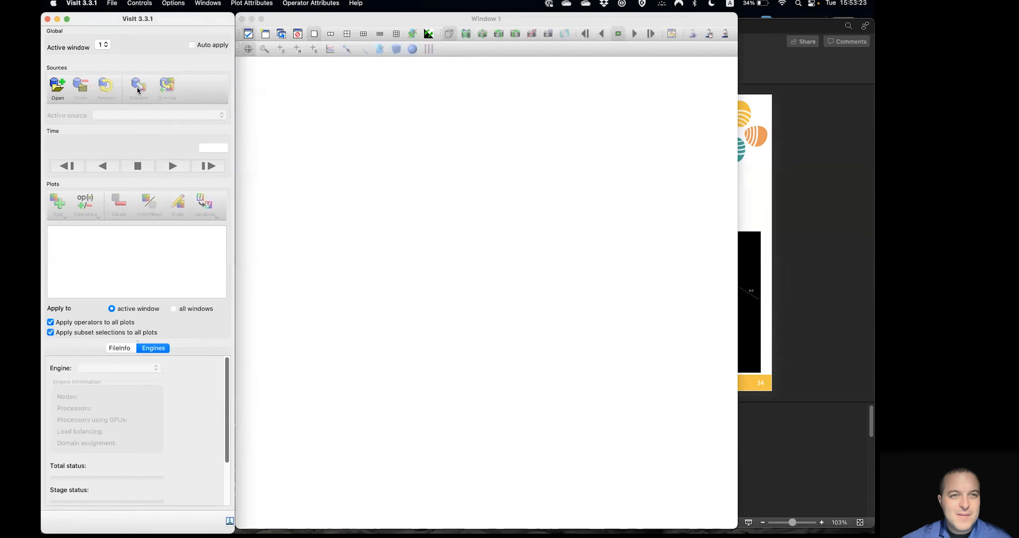
Step: Open aneurysm.visit from the aneurysm_data folder on the Desktop
left_click(53, 94)
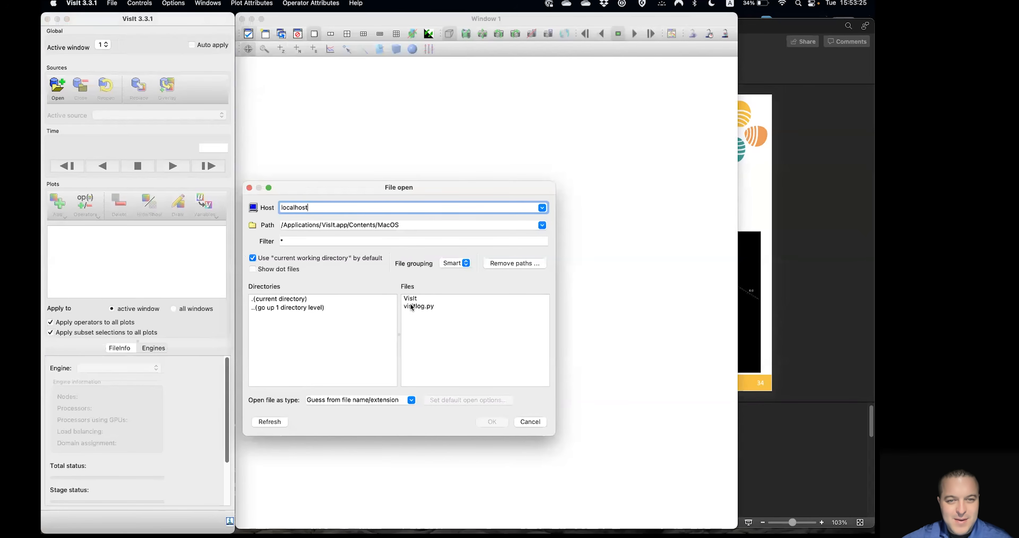
left_click(541, 225)
left_click(495, 249)
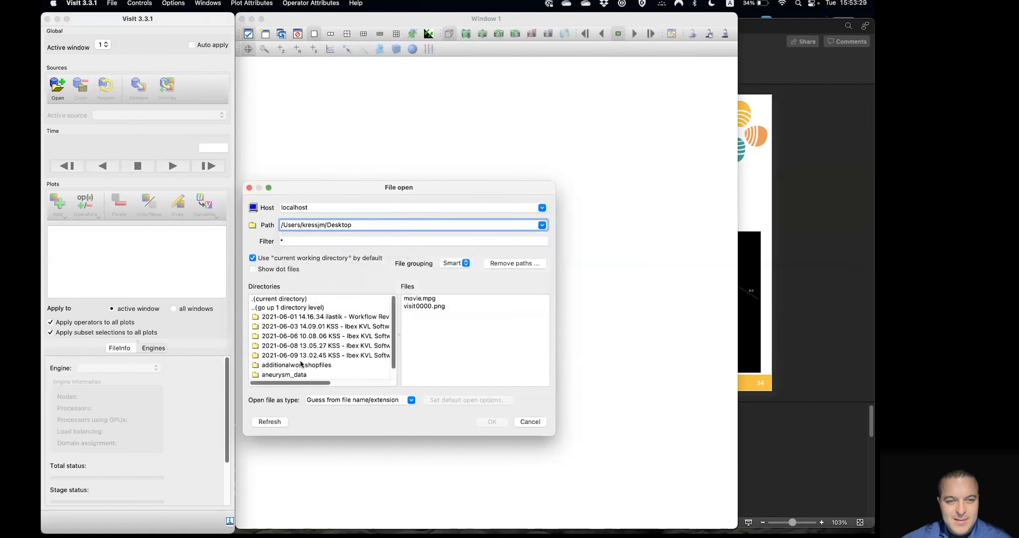
scroll(301, 363, "down", 1)
double_click(286, 364)
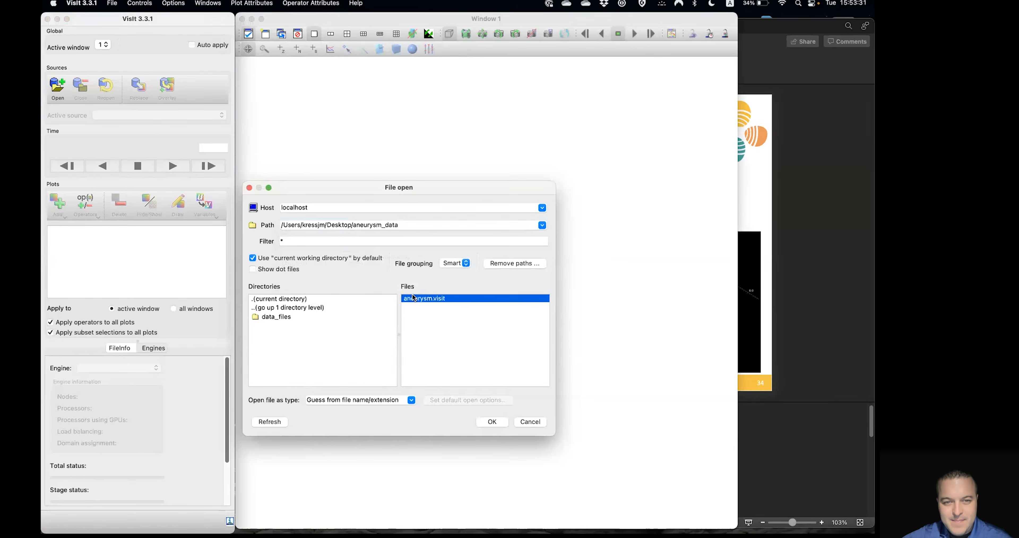
double_click(415, 299)
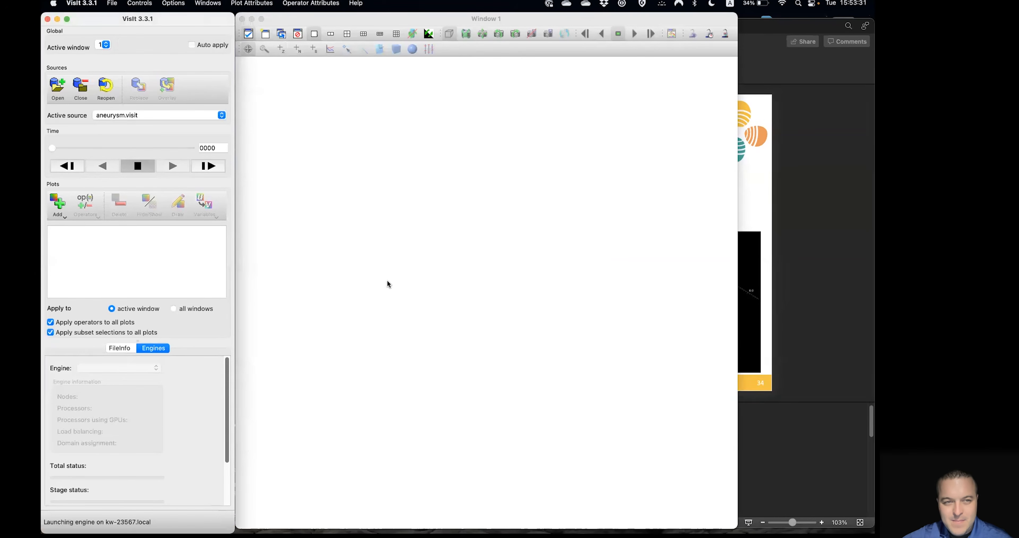
Step: Add a Pseudocolor plot of pressure and draw it
left_click(58, 210)
mouse_move(105, 353)
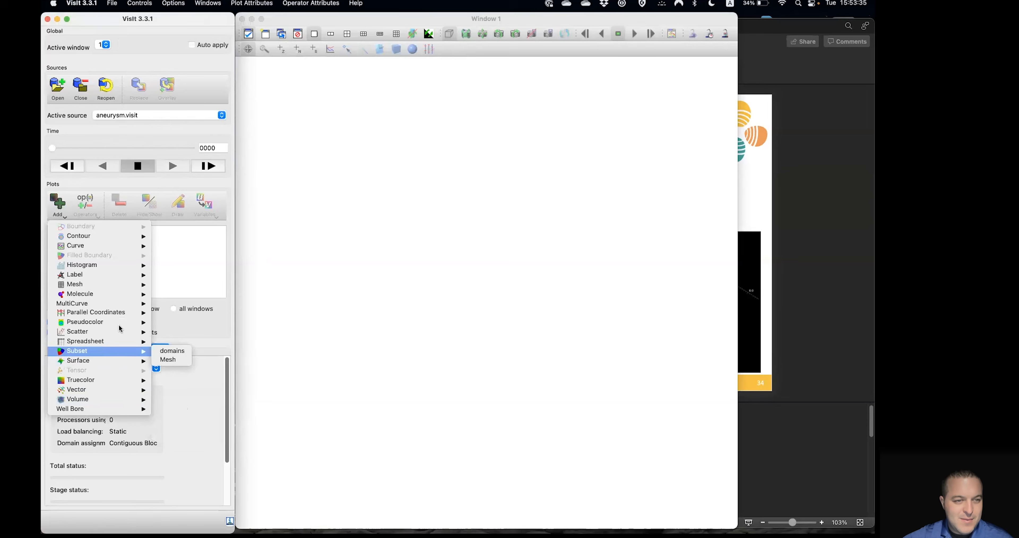
mouse_move(130, 325)
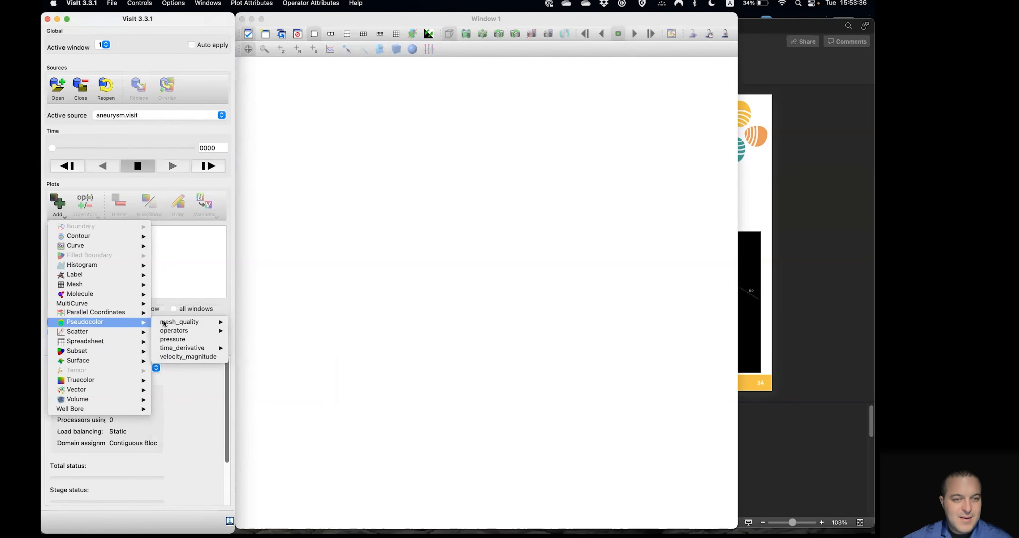
left_click(174, 339)
left_click(175, 210)
Step: Orbit the aneurysm to view its Y-Z side and play the pressure animation, stopping at time step 98
left_click_drag(422, 282, 152, 189)
left_click(163, 167)
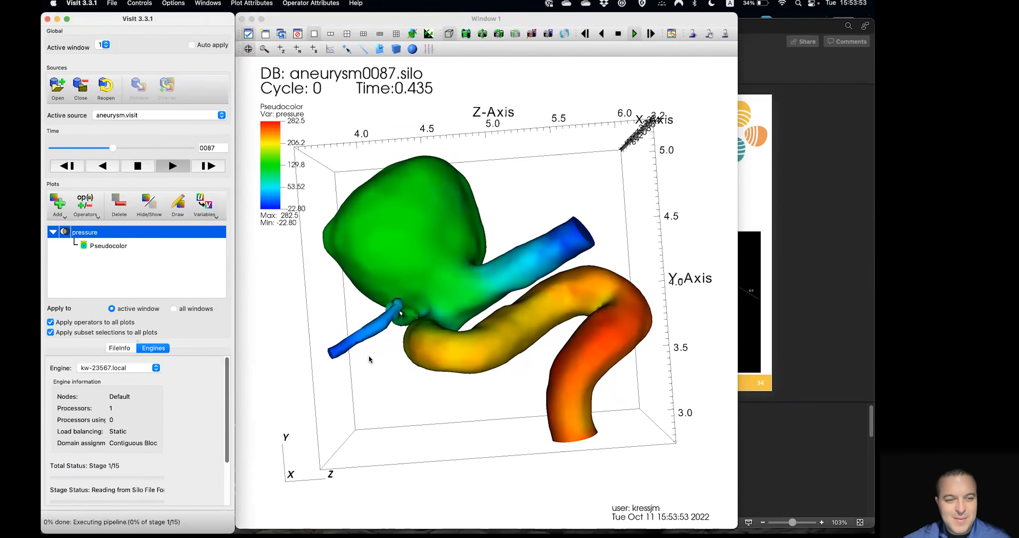
left_click(147, 164)
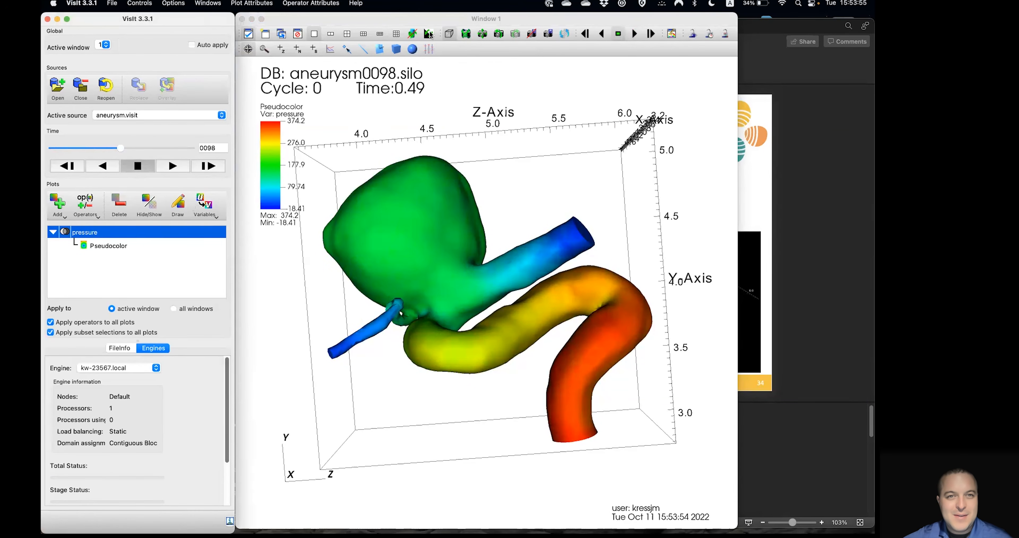
Step: Invert the background to black and hide the database and user information annotations
left_click(429, 34)
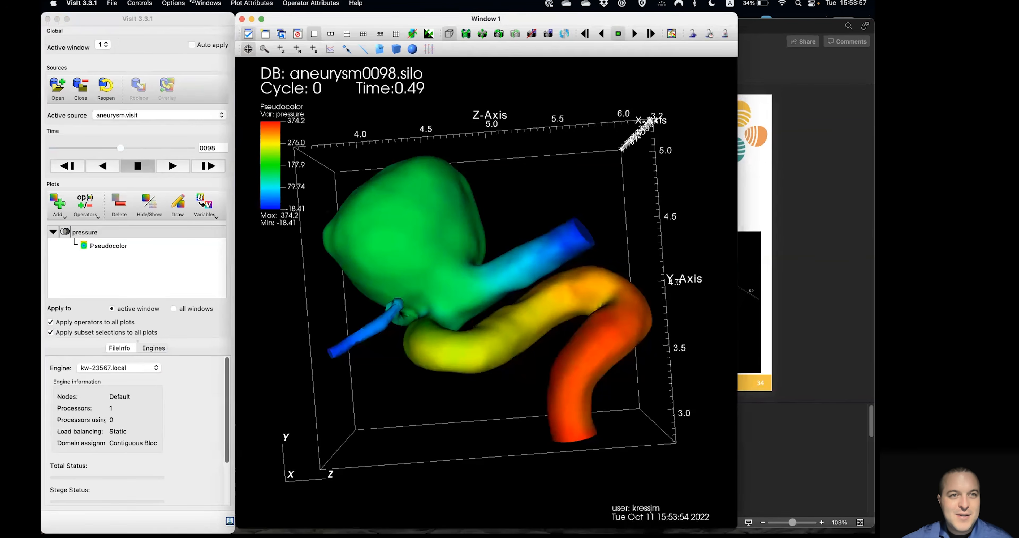
left_click(183, 3)
mouse_move(147, 2)
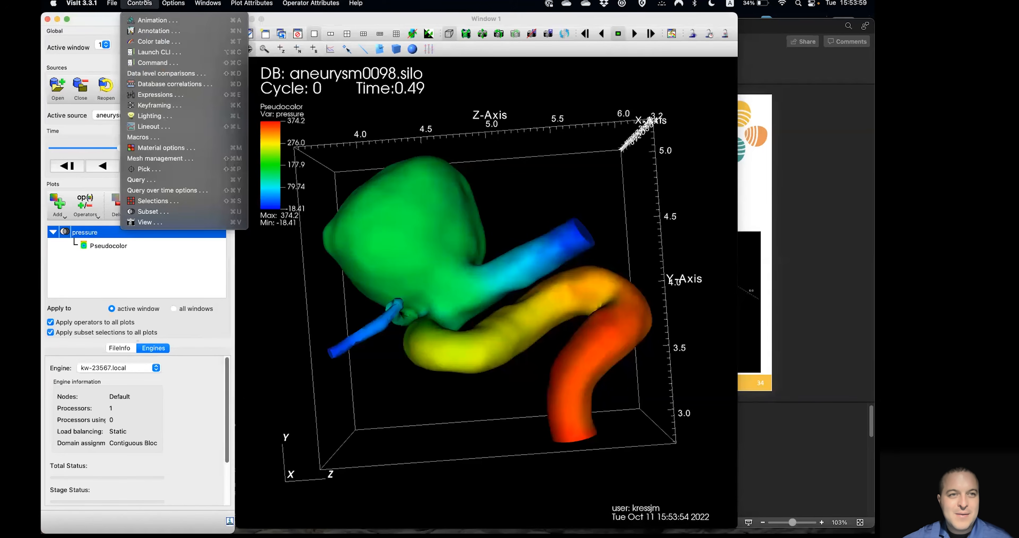
left_click(154, 31)
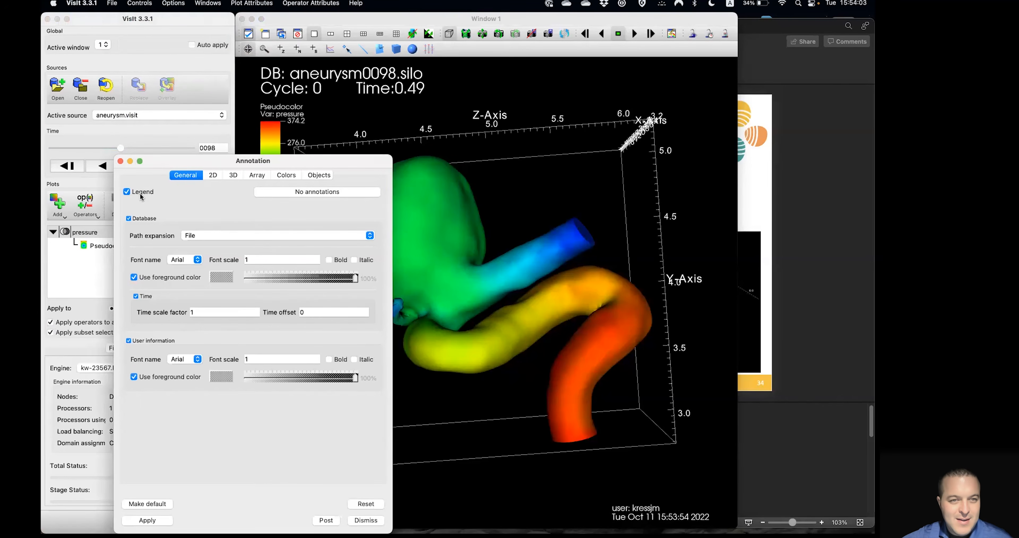
left_click(129, 219)
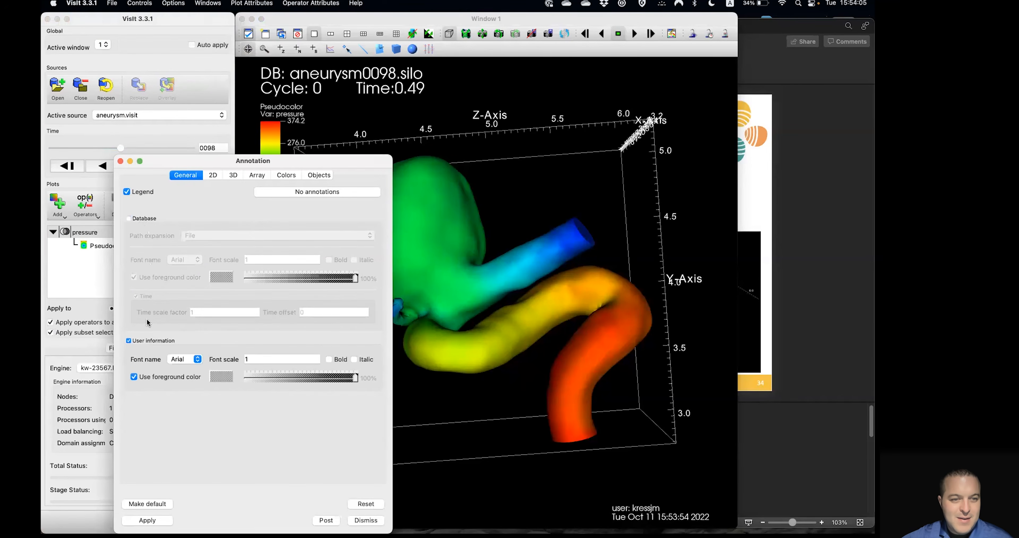
left_click(154, 341)
left_click(147, 519)
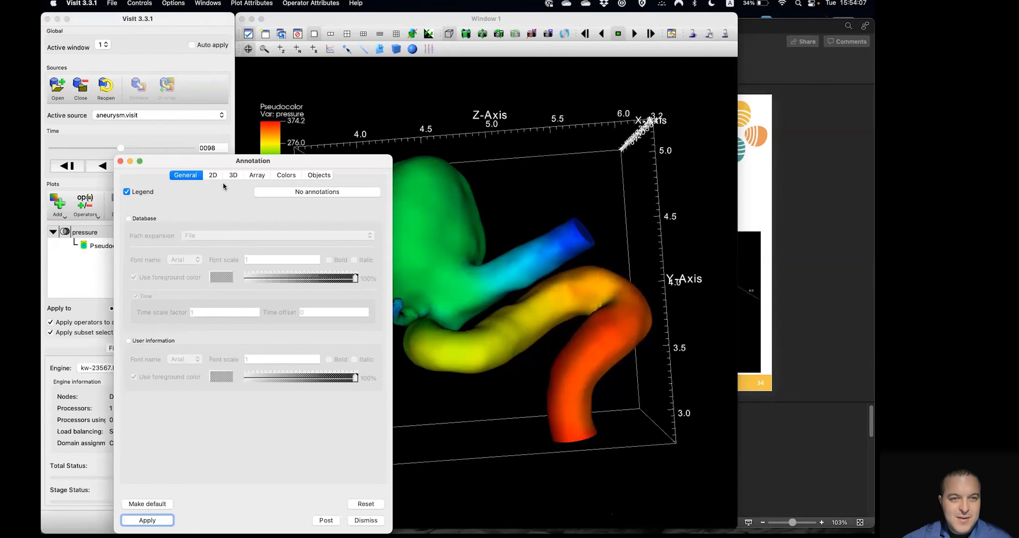
Step: Hide the bounding box in the 3D annotation settings, apply the change, and dismiss the dialog
left_click(233, 176)
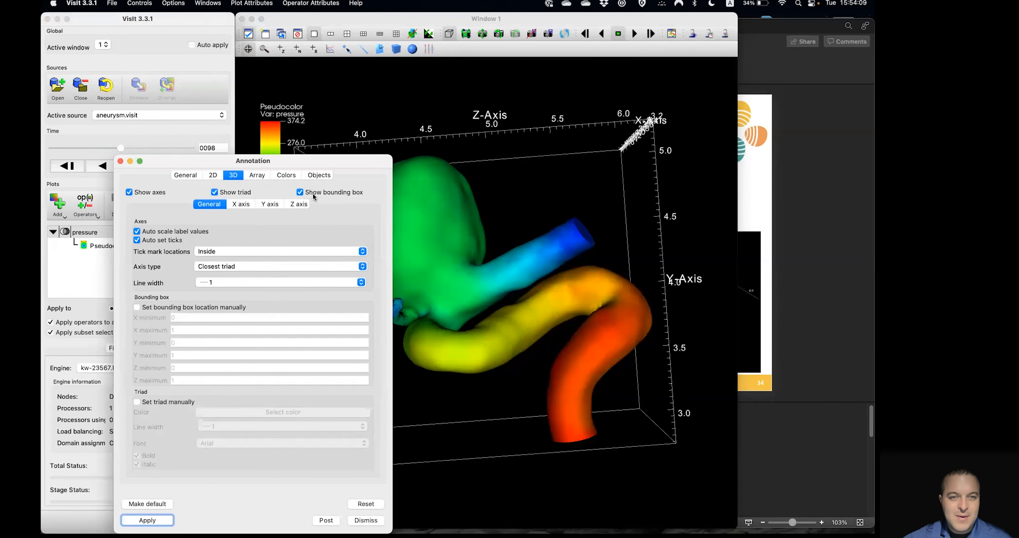
left_click_drag(322, 167, 323, 104)
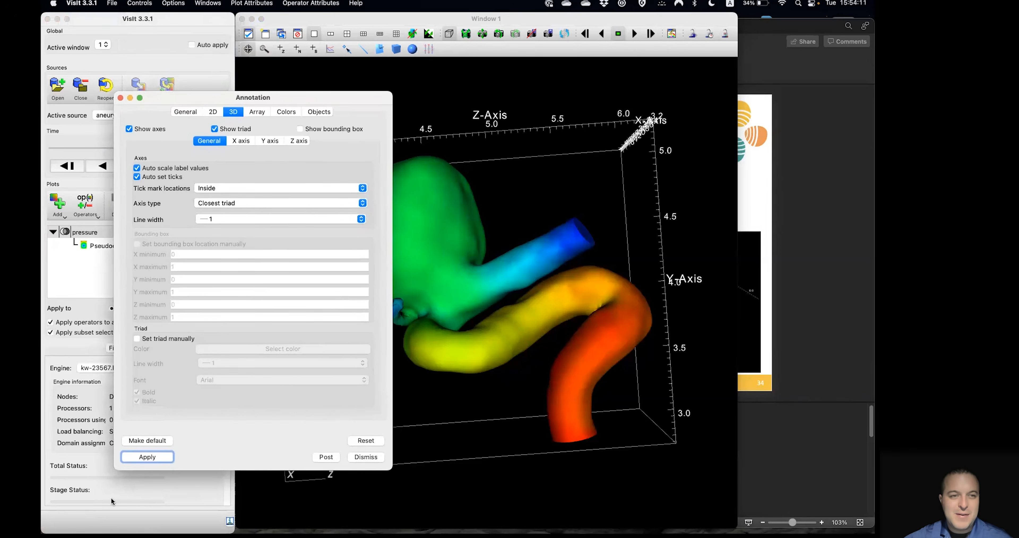
left_click(147, 457)
left_click(366, 457)
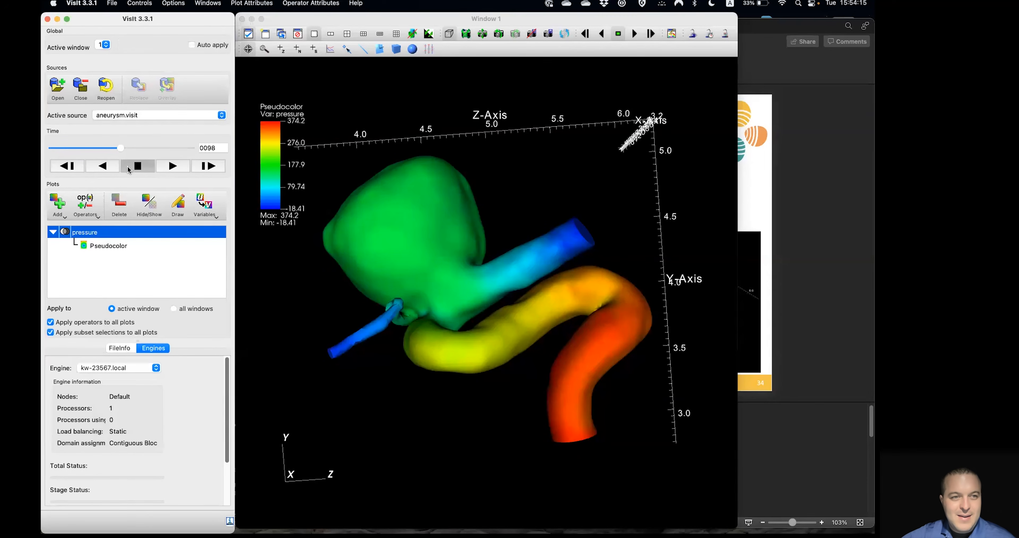
Step: Return the animation to time step 0 and apply an Isosurface operator to the pressure plot, redrawing it
left_click_drag(121, 149, 44, 145)
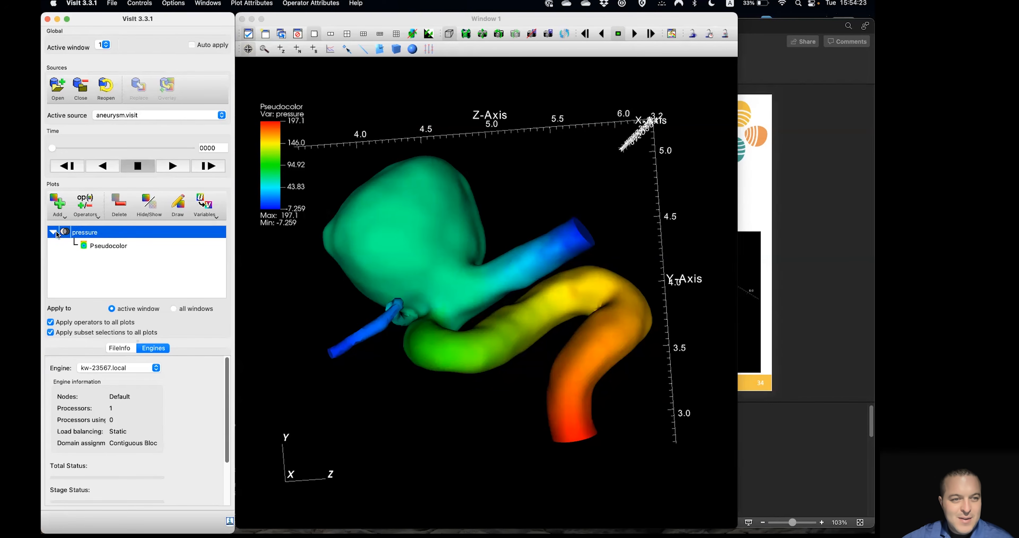
left_click(82, 208)
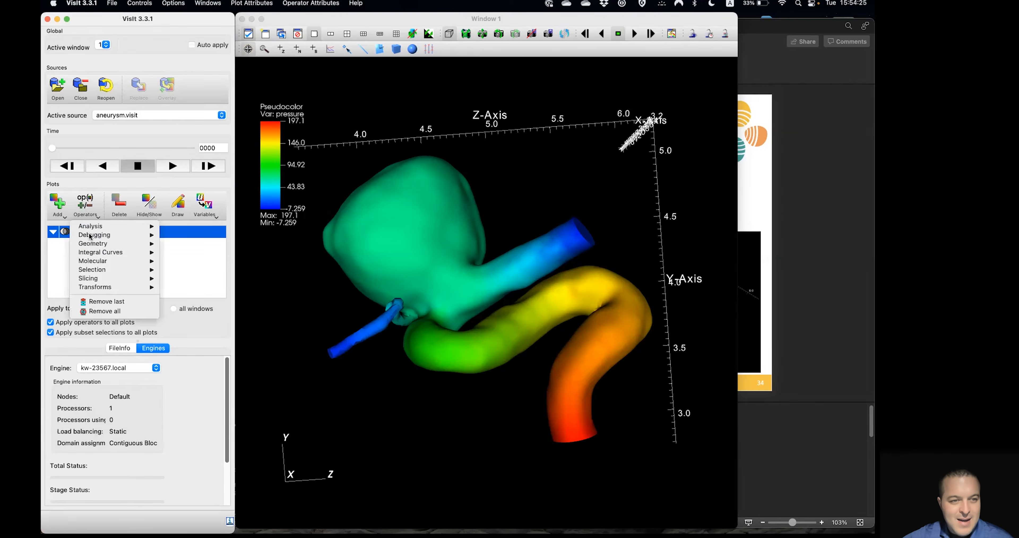
mouse_move(145, 280)
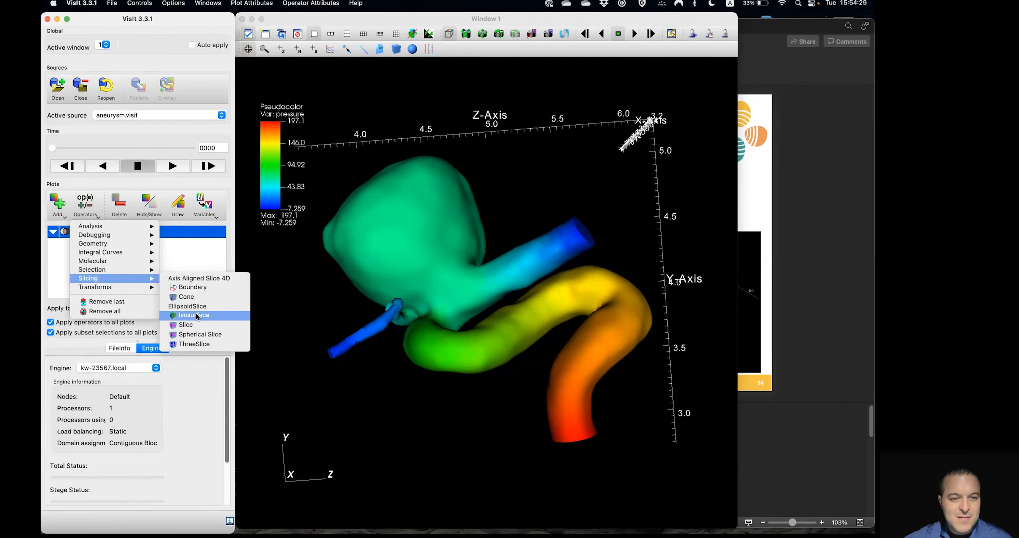
left_click(196, 316)
left_click(177, 206)
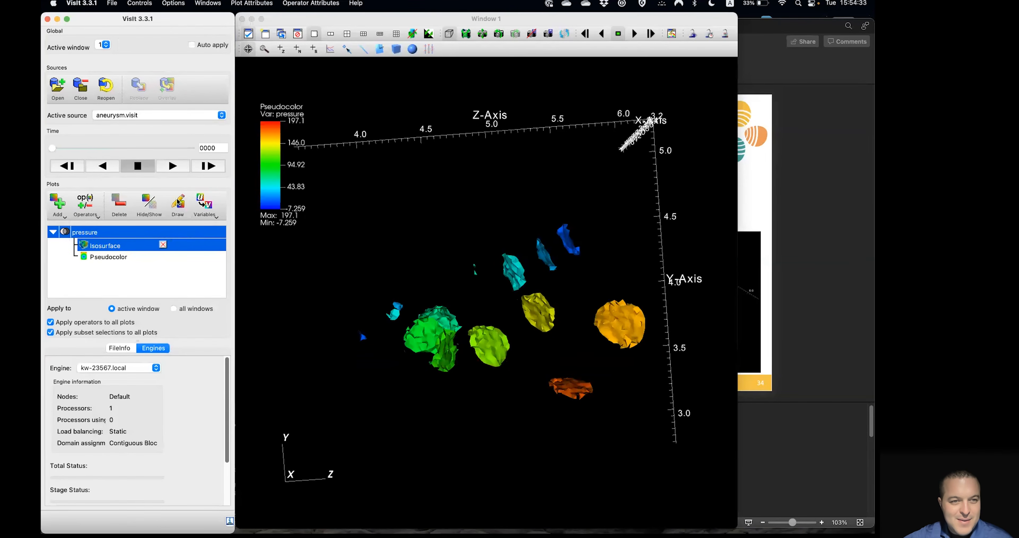
Step: Play the pressure isosurface animation and stop it at time step 77
left_click(174, 166)
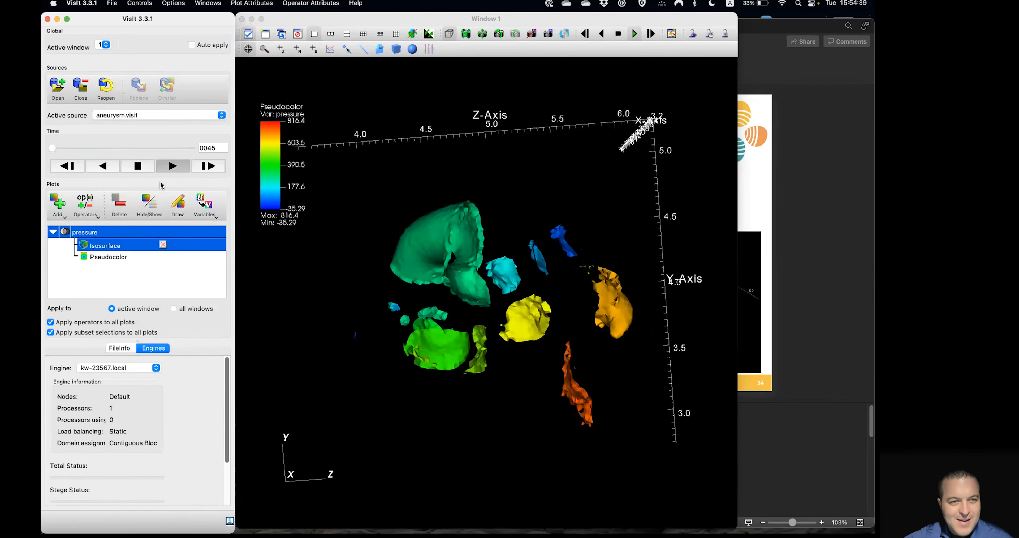
left_click(143, 165)
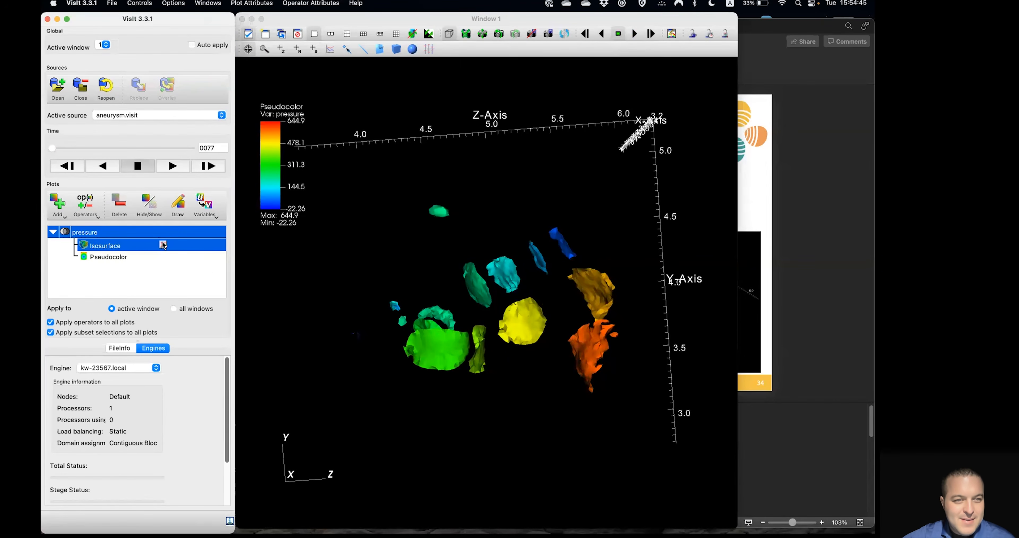
Step: Add a Mesh plot of the aneurysm alongside the pressure isosurfaces and try to draw it
left_click(62, 206)
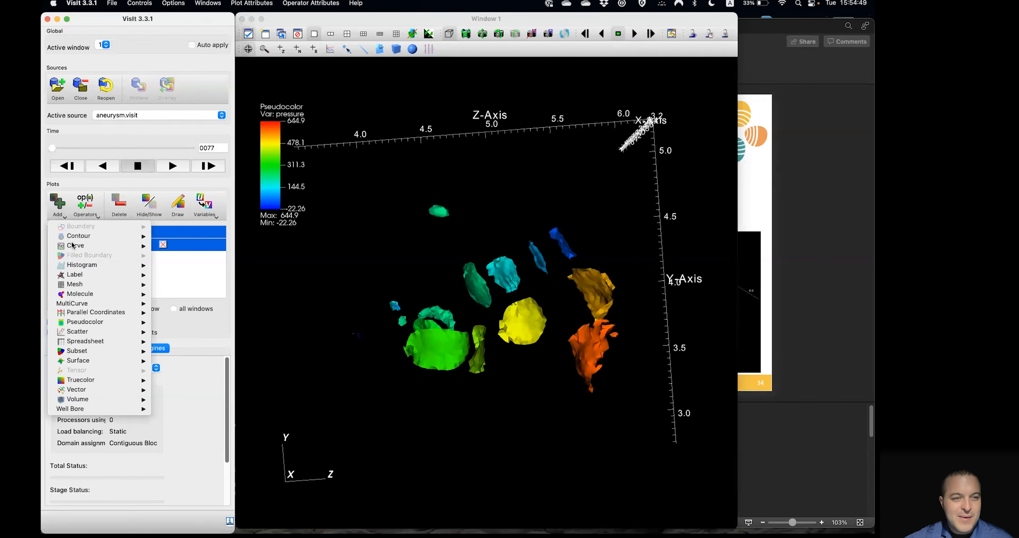
left_click(166, 285)
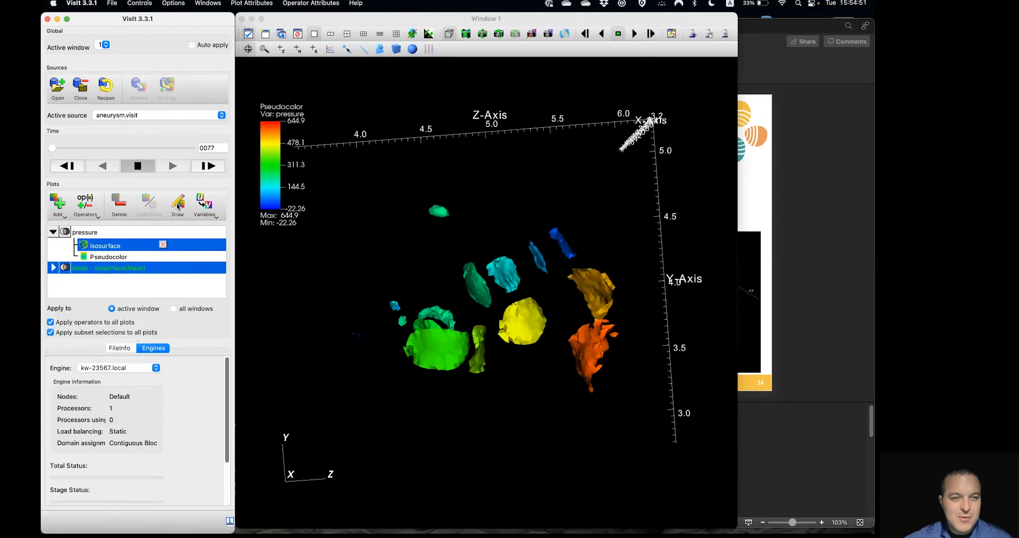
left_click(178, 205)
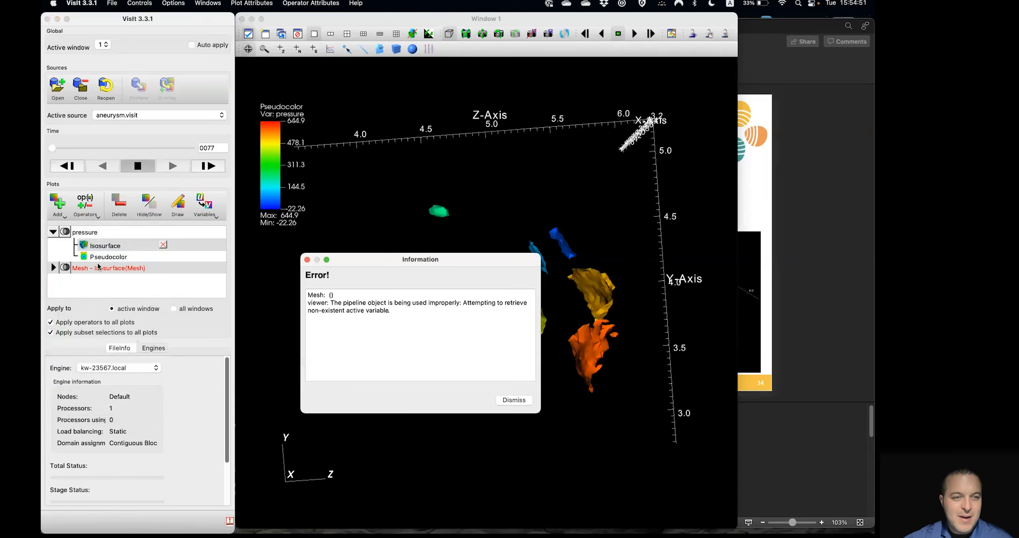
left_click(510, 400)
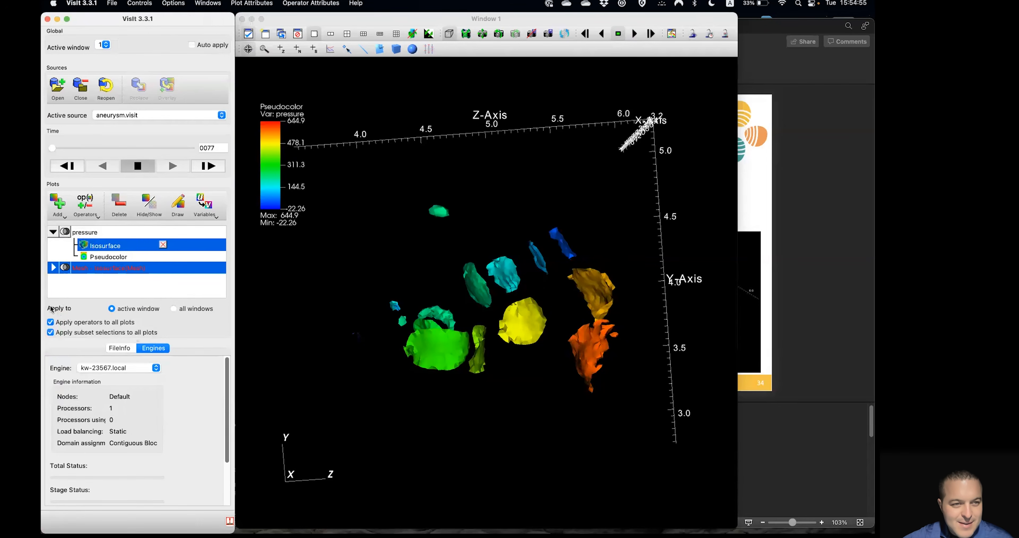
Step: Stop applying operators to all plots, remove the Isosurface operator from the Mesh plot, and redraw it
left_click(54, 268)
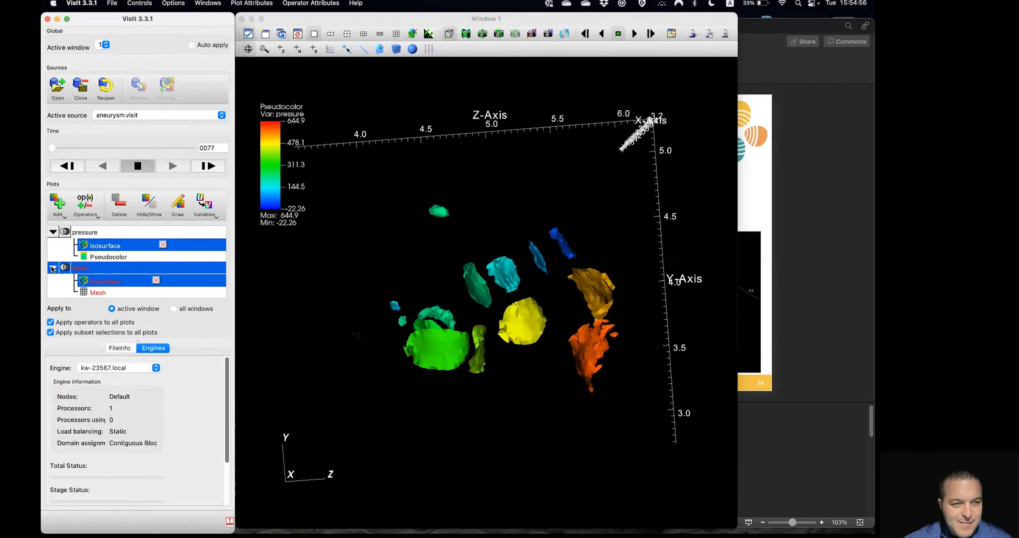
left_click(68, 323)
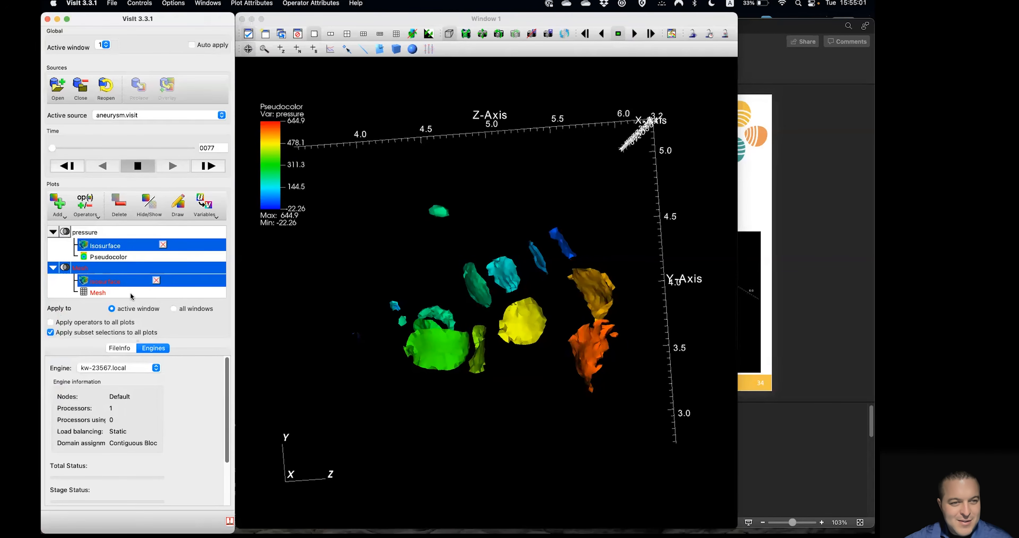
left_click(157, 280)
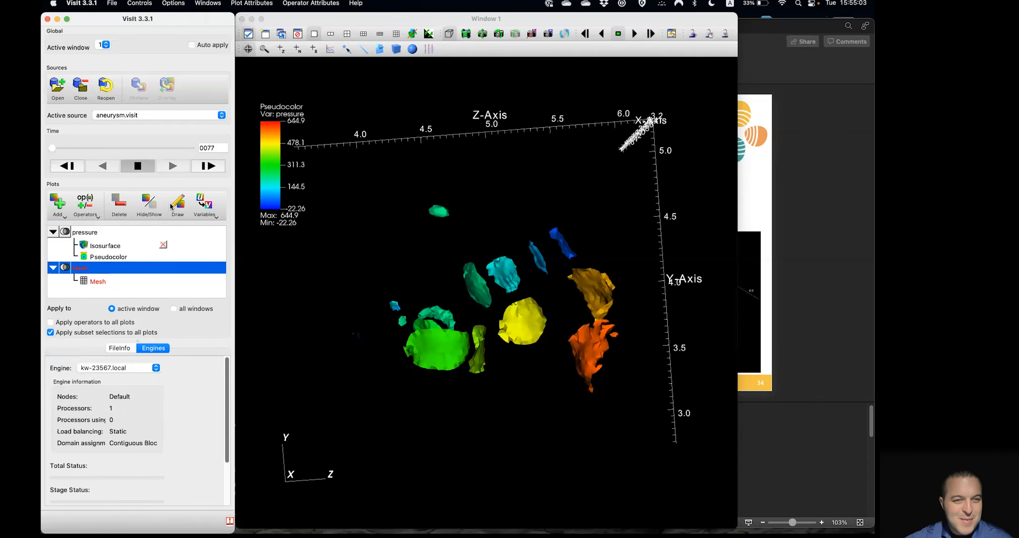
left_click(172, 205)
left_click_drag(544, 346, 541, 381)
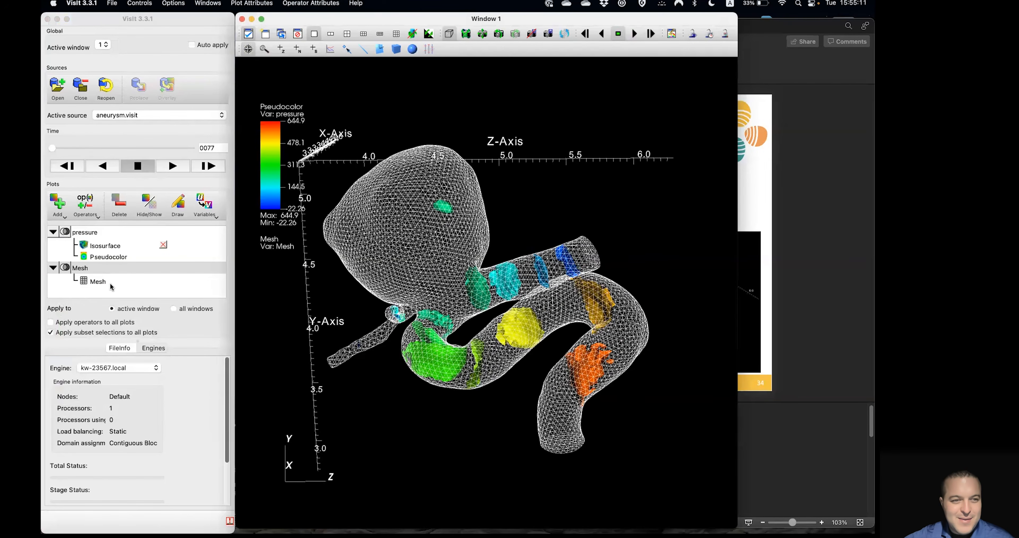
Step: Lower the Mesh plot's opacity so the wireframe is faint, apply the change, and dismiss the plot attributes
double_click(89, 281)
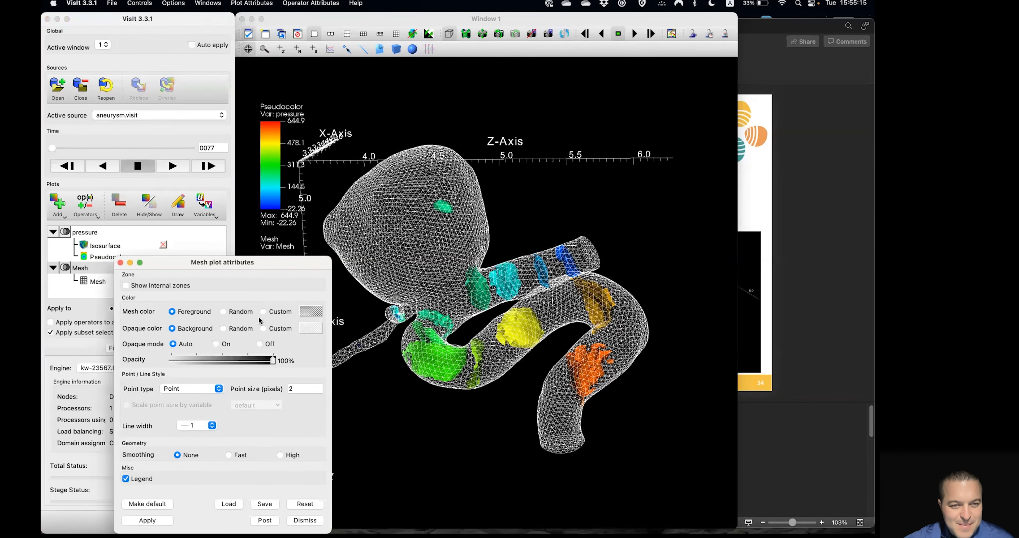
left_click_drag(272, 360, 192, 360)
left_click(147, 520)
left_click(321, 519)
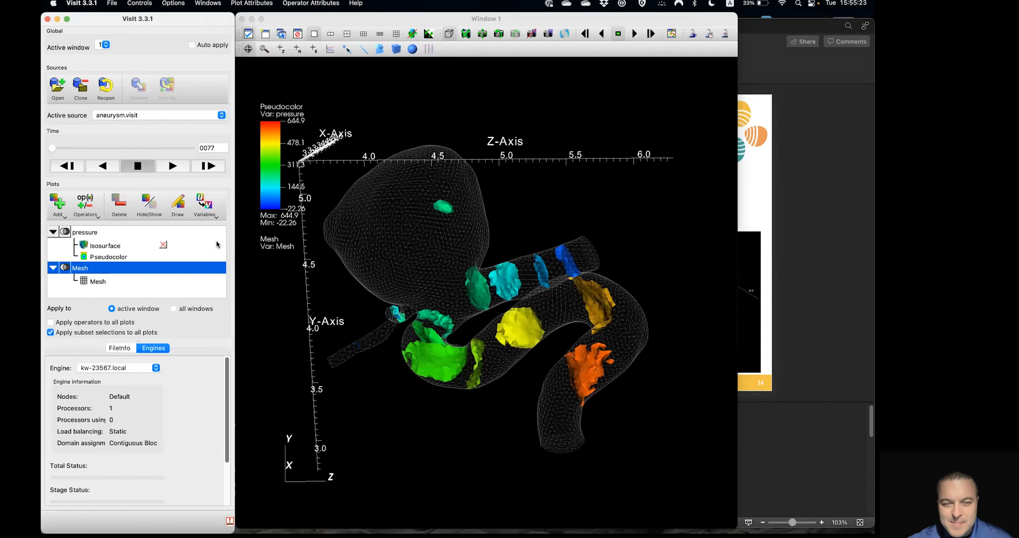
Step: Replace the pressure plot's Isosurface operator with an Isovolume operator on both plots, keep the min and max bounds, and redraw
left_click(164, 246)
left_click(85, 204)
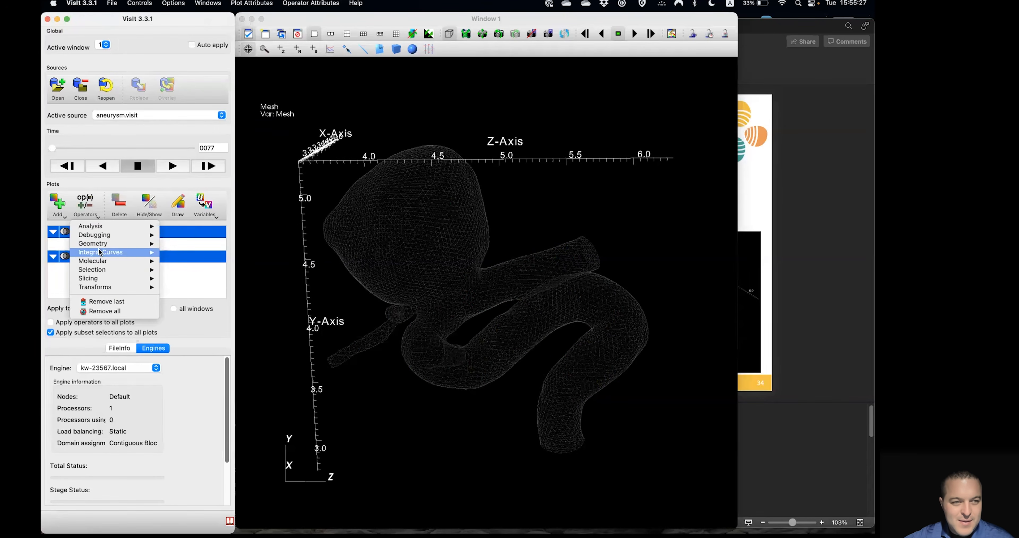
mouse_move(123, 278)
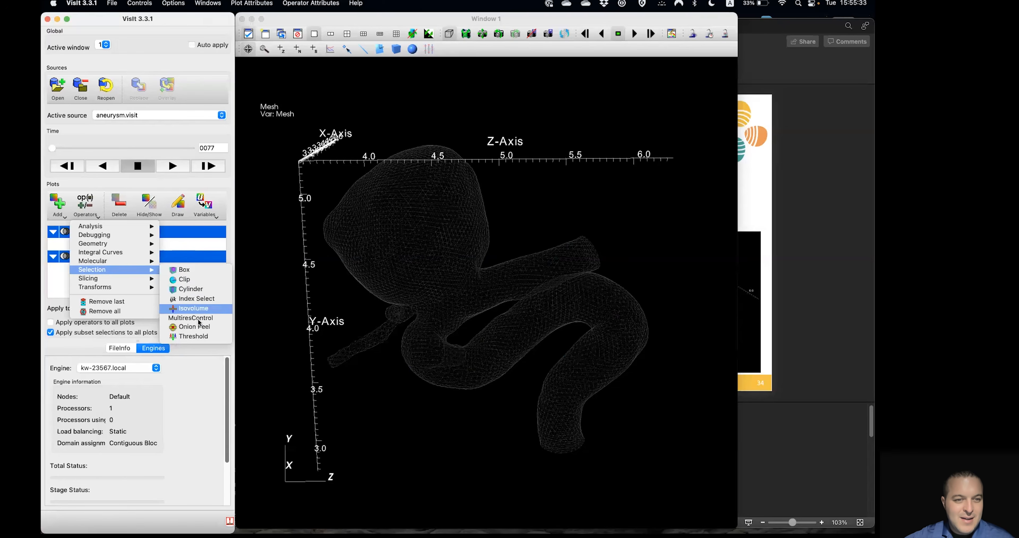
left_click(194, 308)
double_click(130, 246)
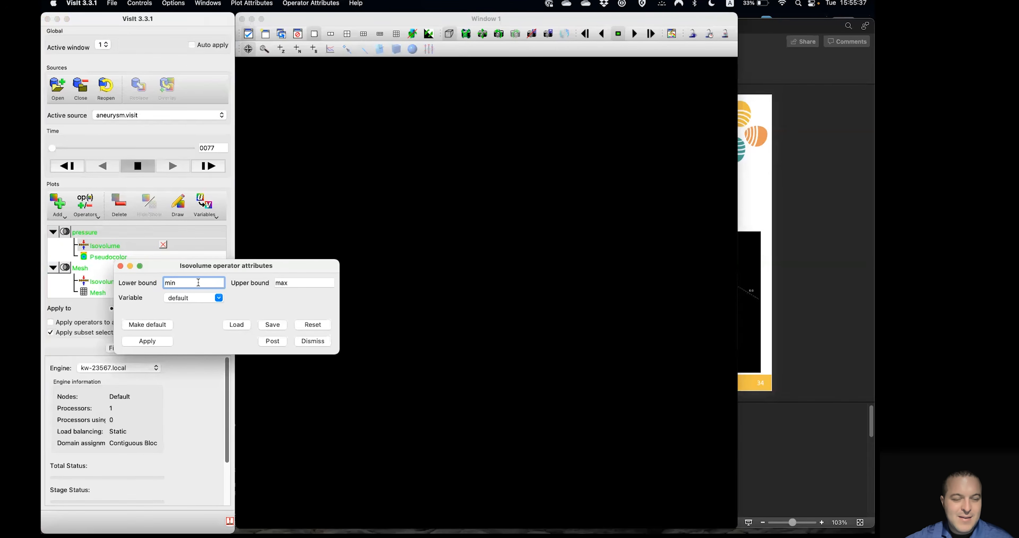
left_click(156, 341)
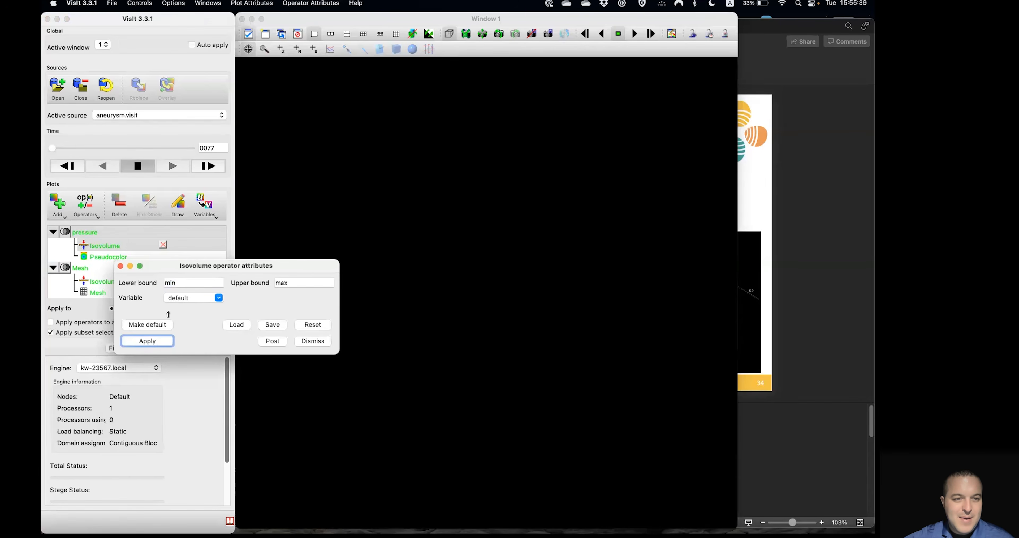
left_click(181, 209)
Step: Set the Isovolume operator's lower bound to 300 for the pressure plot and apply it
left_click_drag(267, 267, 212, 306)
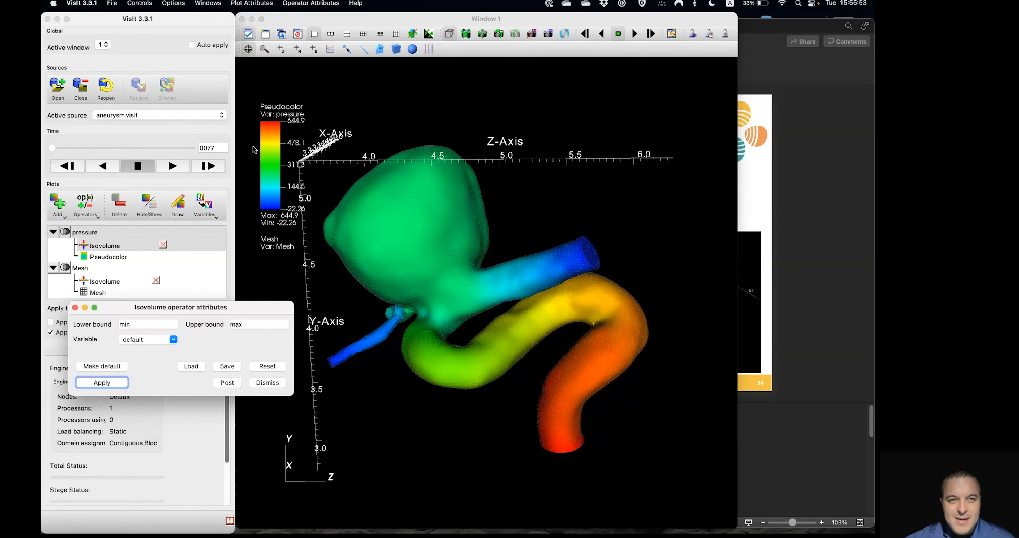
left_click(249, 325)
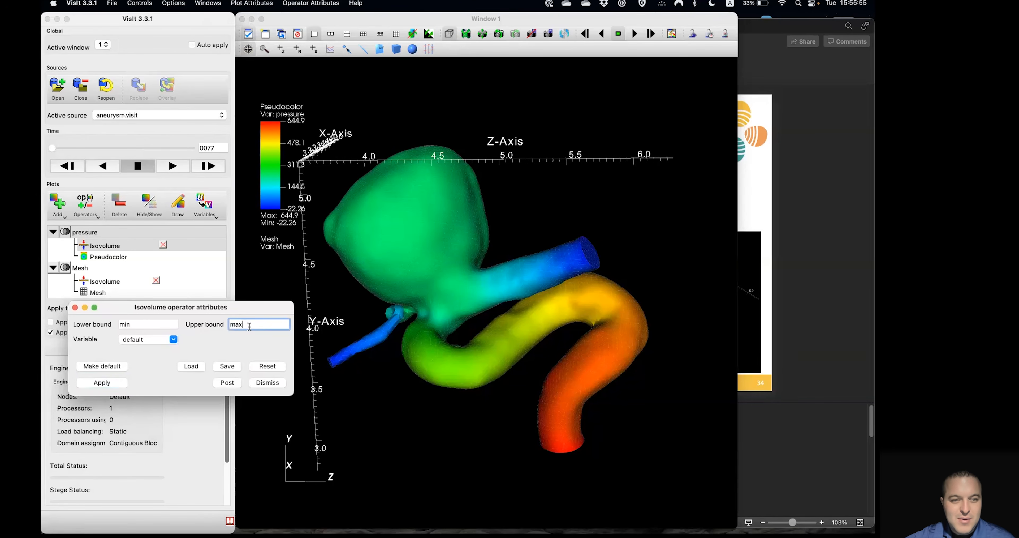
left_click_drag(143, 324, 118, 324)
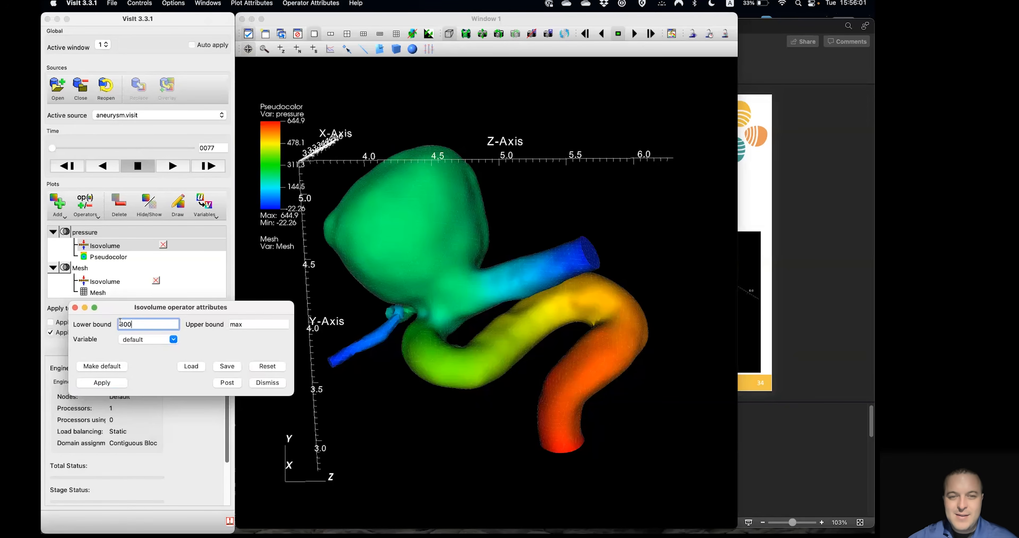
left_click(114, 383)
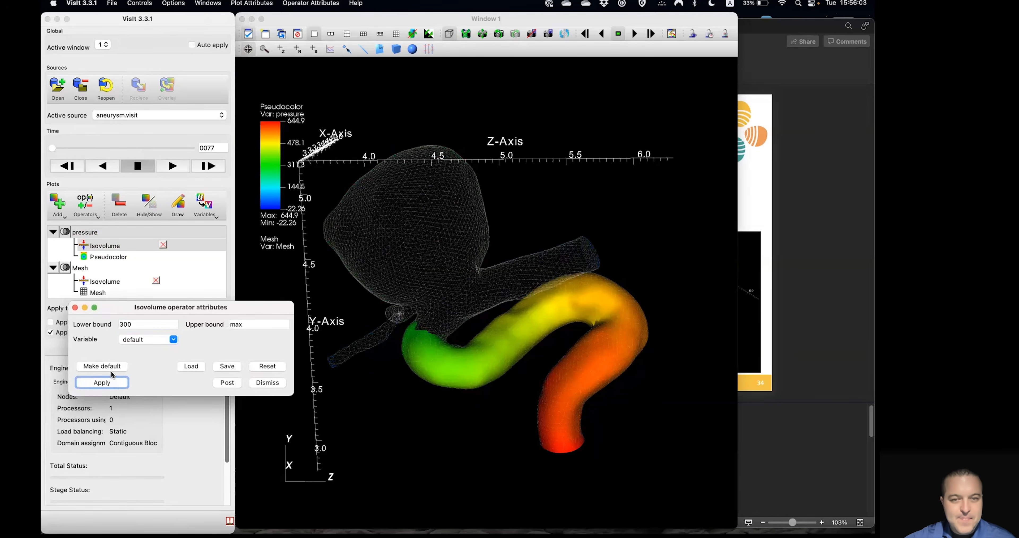
Step: Play the Isovolume animation through to time step 199, dismissing any pop-ups, and close the operator attributes
left_click(173, 167)
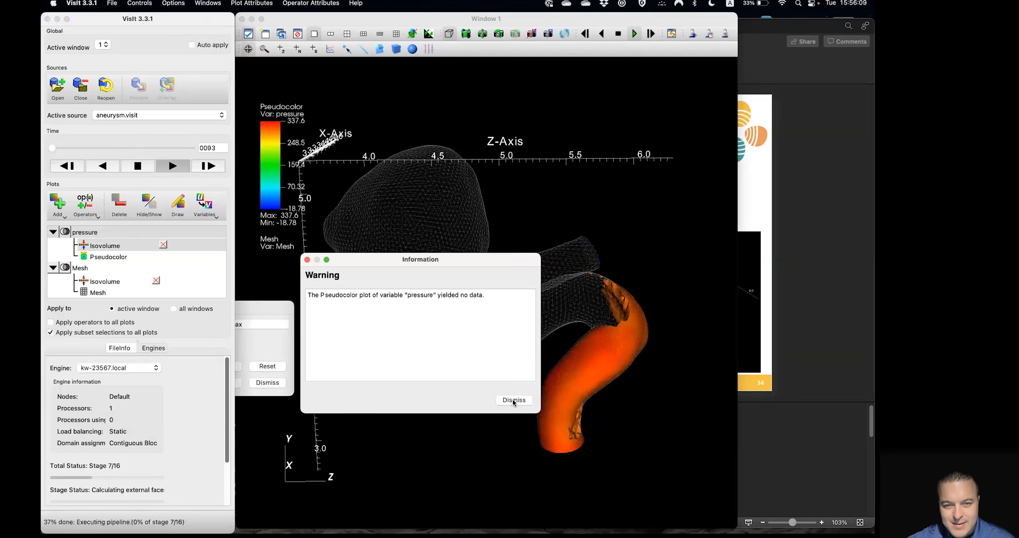
left_click(513, 399)
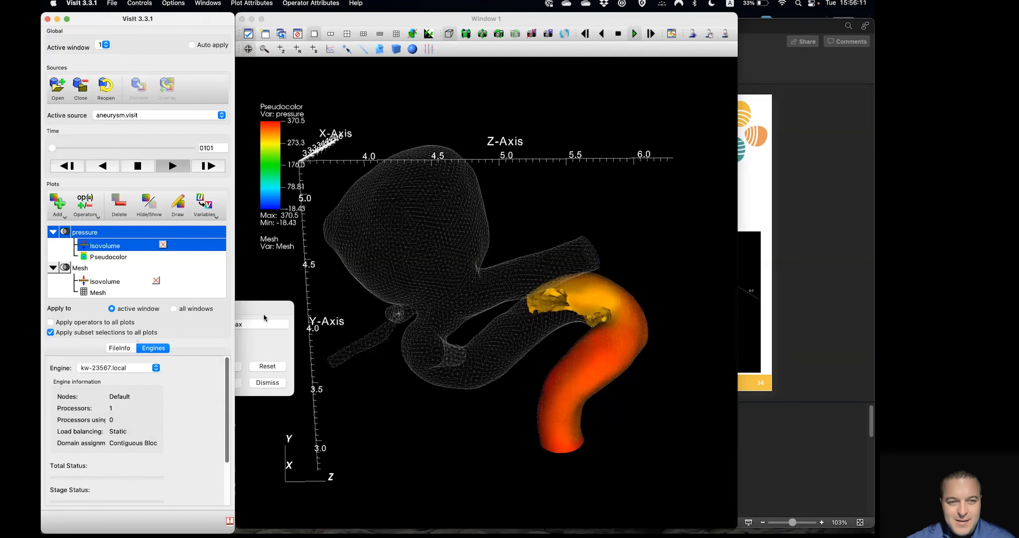
mouse_move(251, 309)
left_mouse_down()
mouse_move(257, 302)
mouse_move(249, 311)
left_mouse_up()
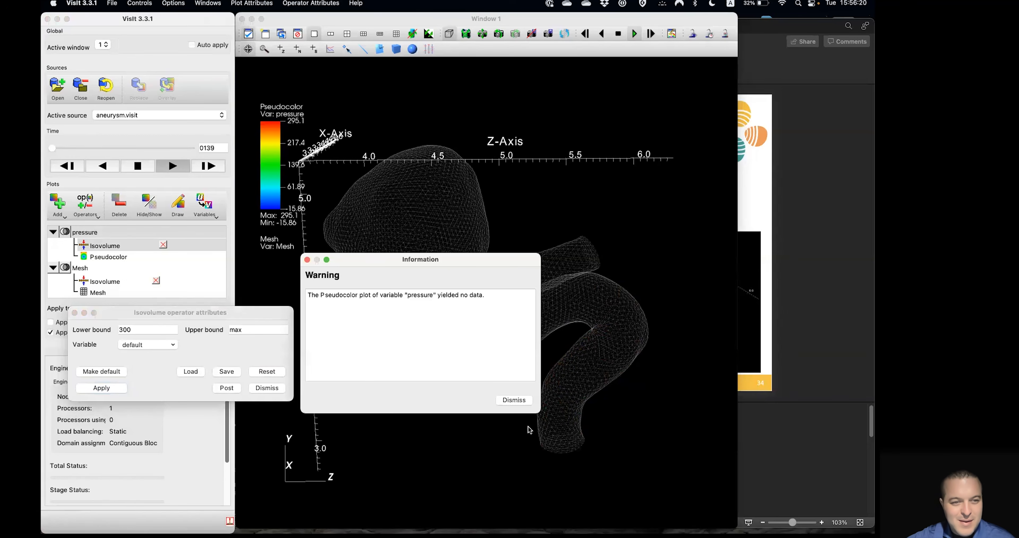
left_click(506, 400)
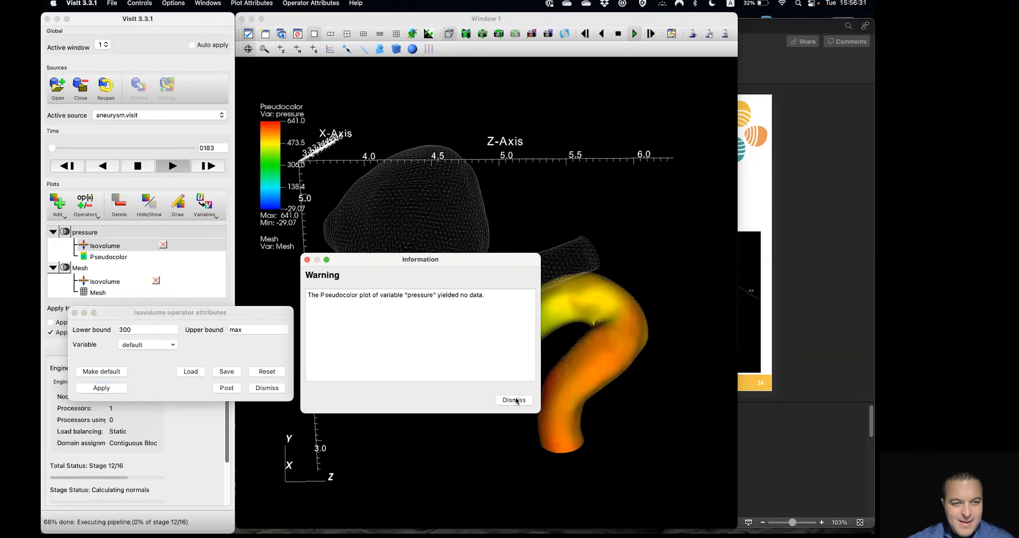
left_click(514, 399)
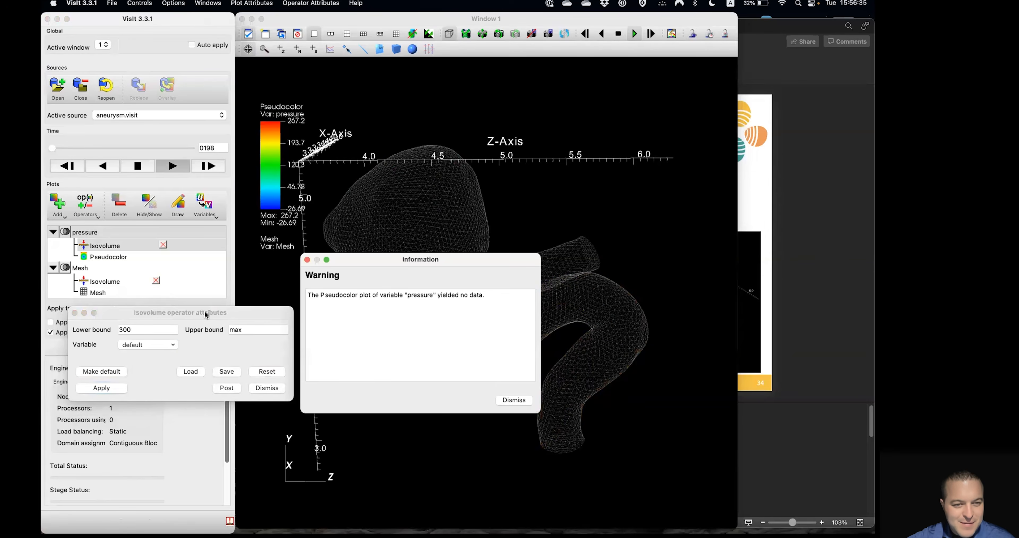
left_click(507, 400)
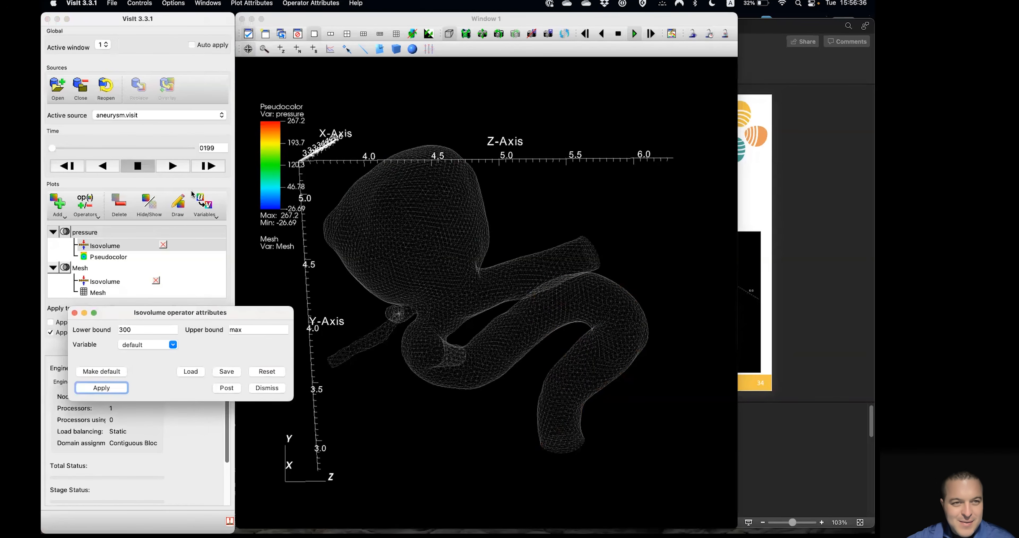
left_click(268, 388)
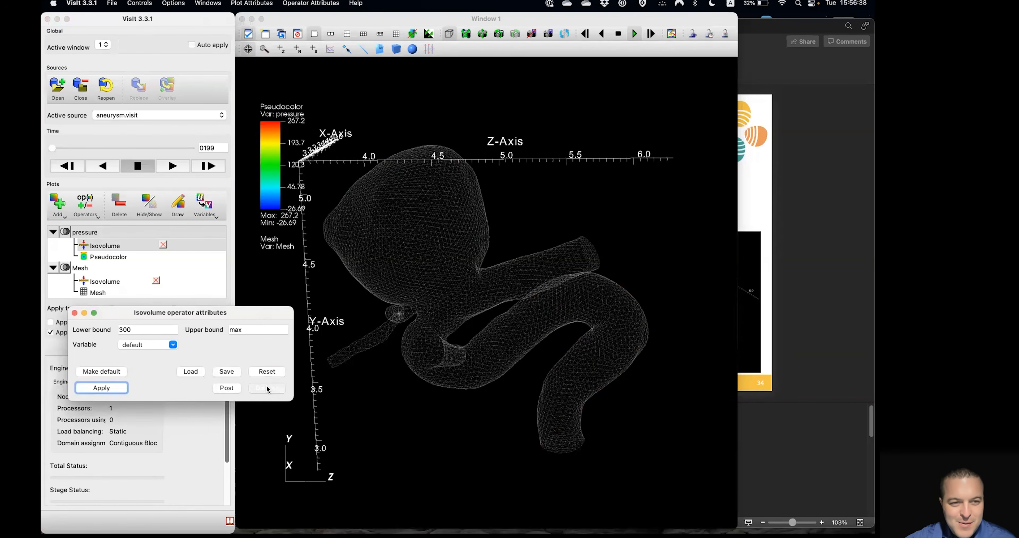
Step: Remove the Isovolume operator from the pressure plot and delete that plot
left_click(162, 245)
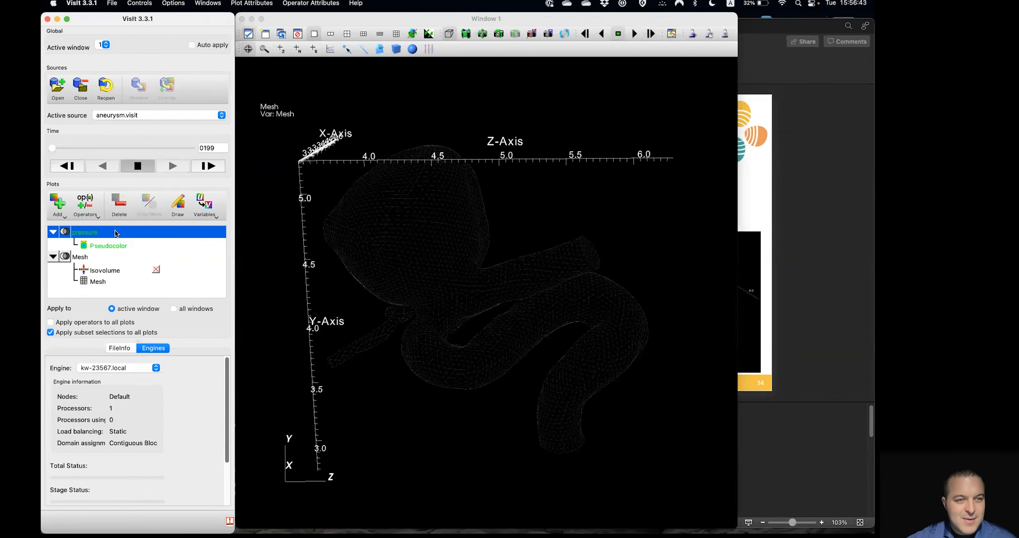
left_click(117, 212)
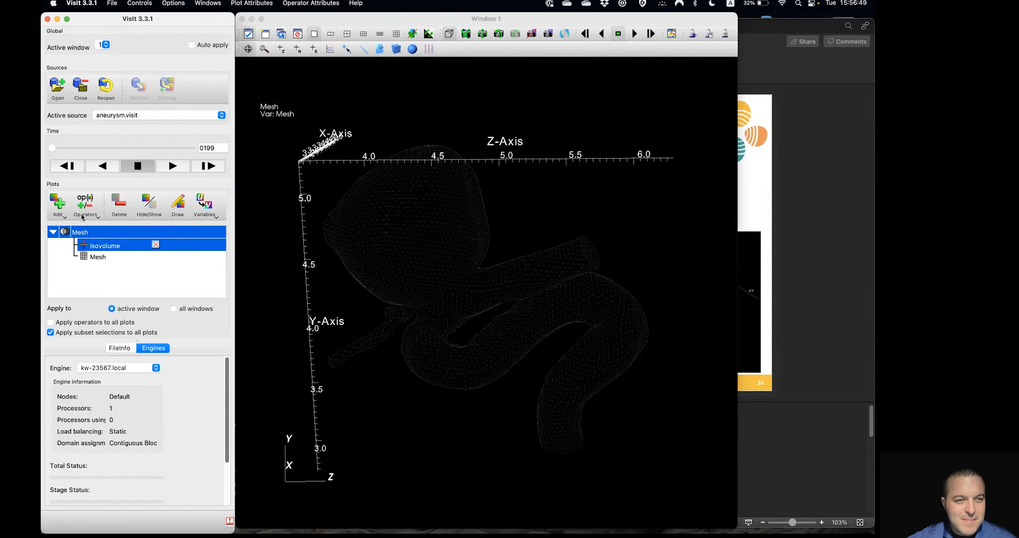
Step: Add and draw a Vector plot of velocity, expand its entry in the plot list, and widen the visualization window
left_click(58, 207)
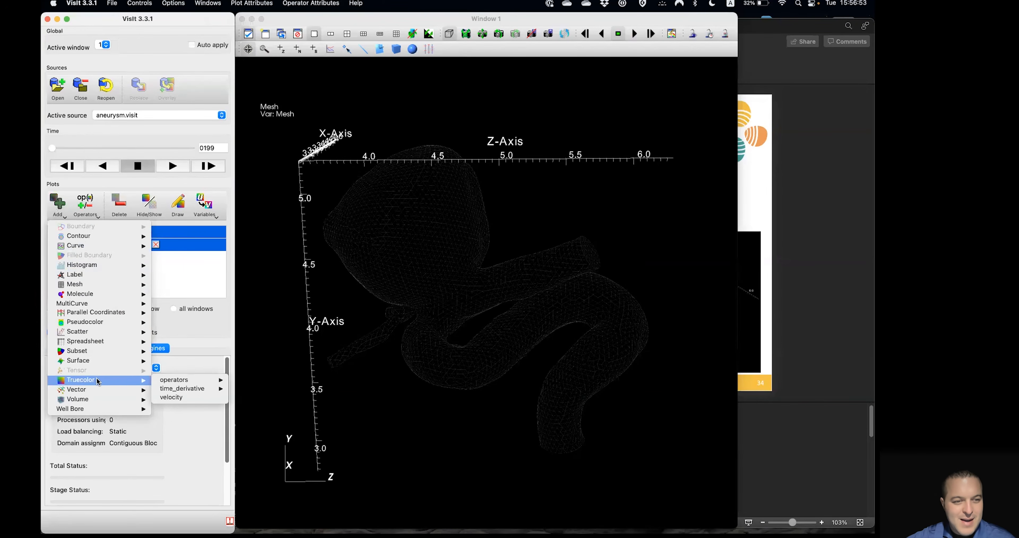
mouse_move(110, 392)
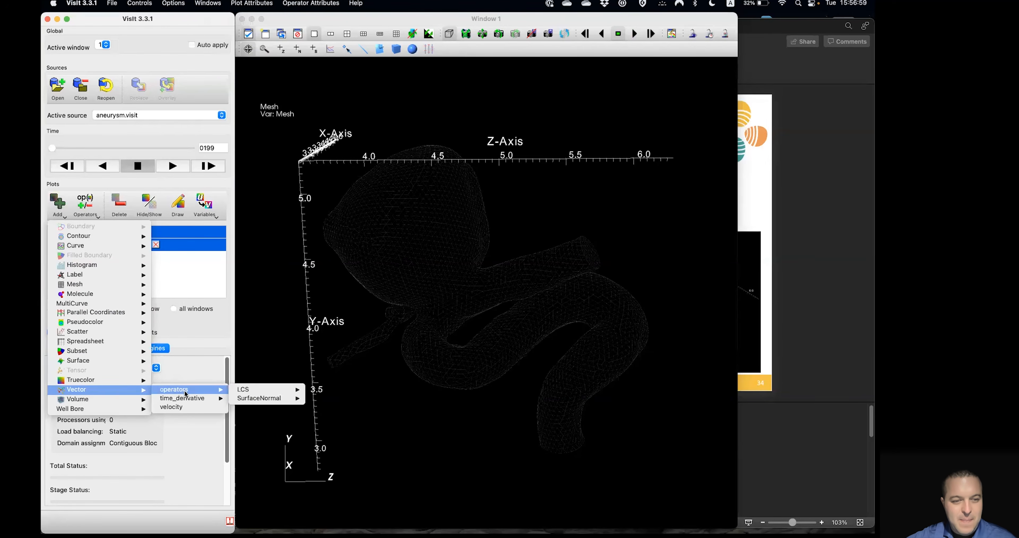
left_click(194, 407)
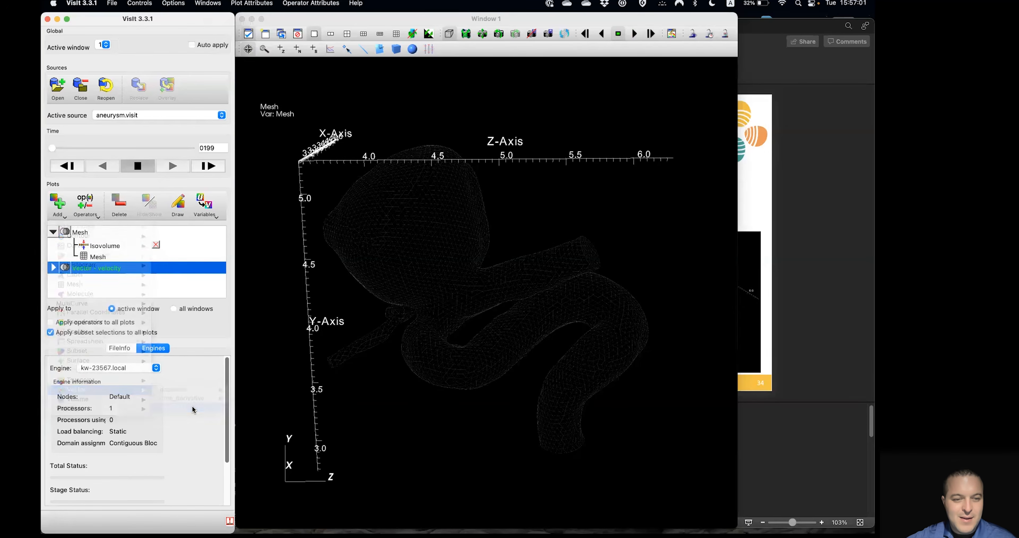
left_click(179, 211)
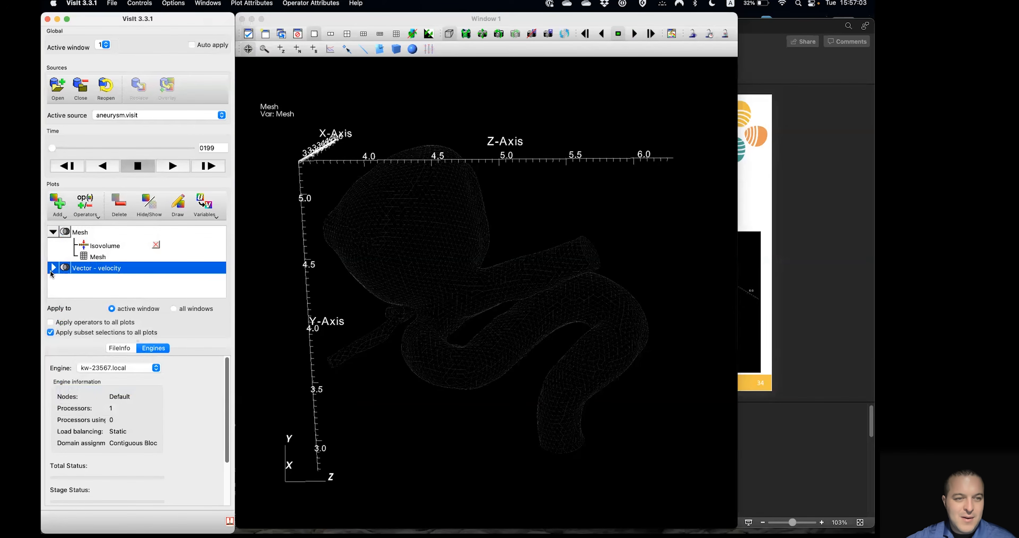
left_click(52, 269)
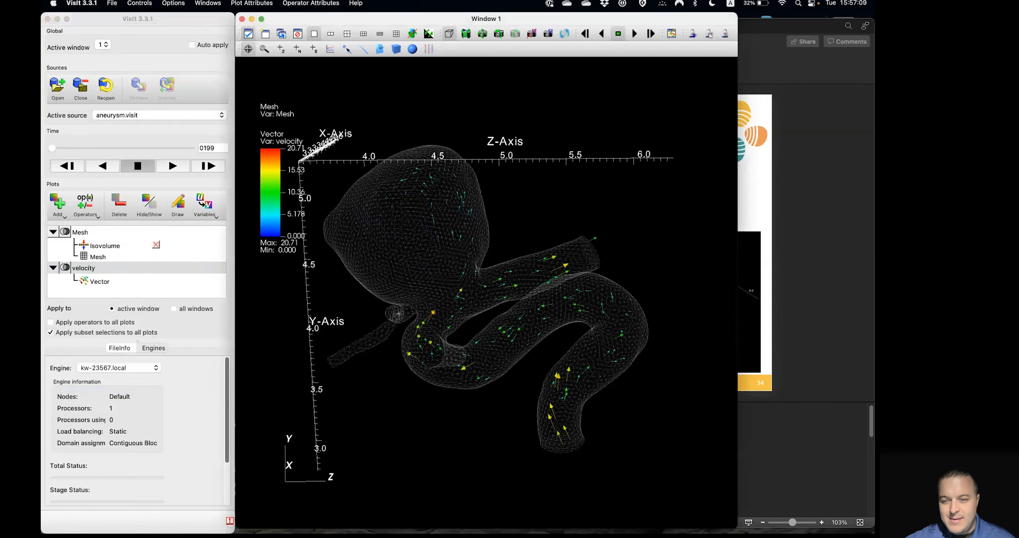
mouse_move(737, 527)
left_mouse_down()
mouse_move(794, 478)
mouse_move(872, 448)
left_mouse_up()
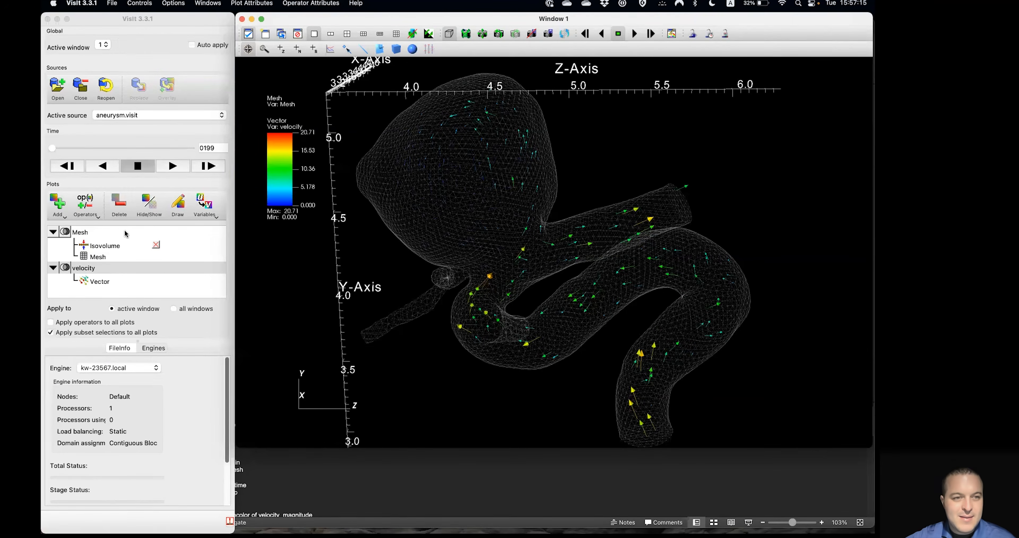
Step: Switch the velocity Vector plot's sampling from a fixed number to a stride of 1 and apply it
double_click(100, 282)
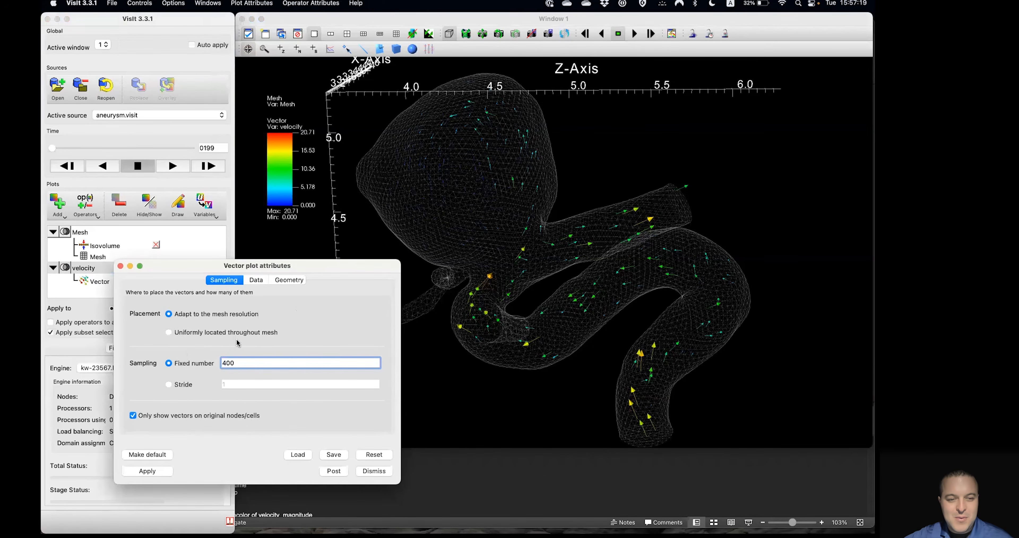
left_click(183, 386)
left_click(234, 384)
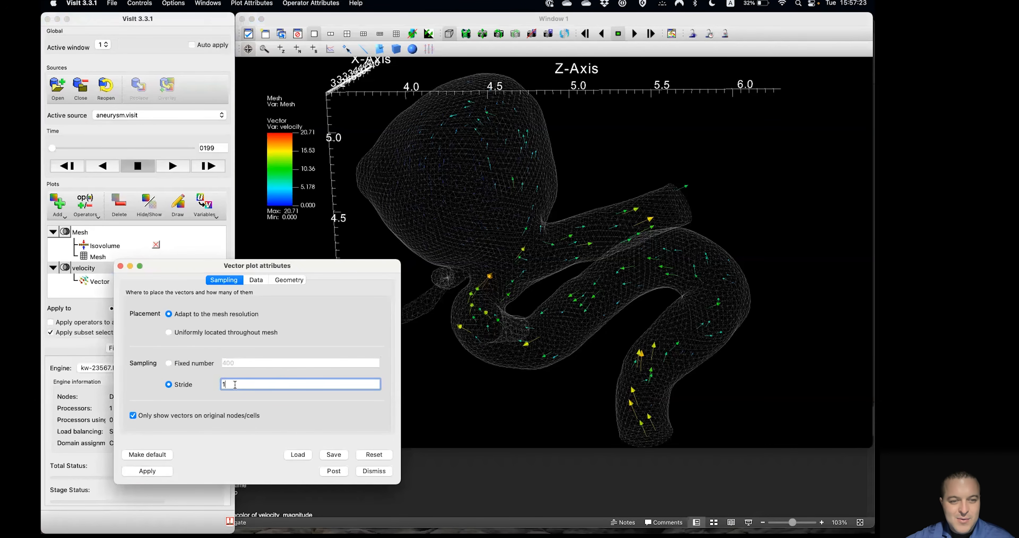
left_click(155, 471)
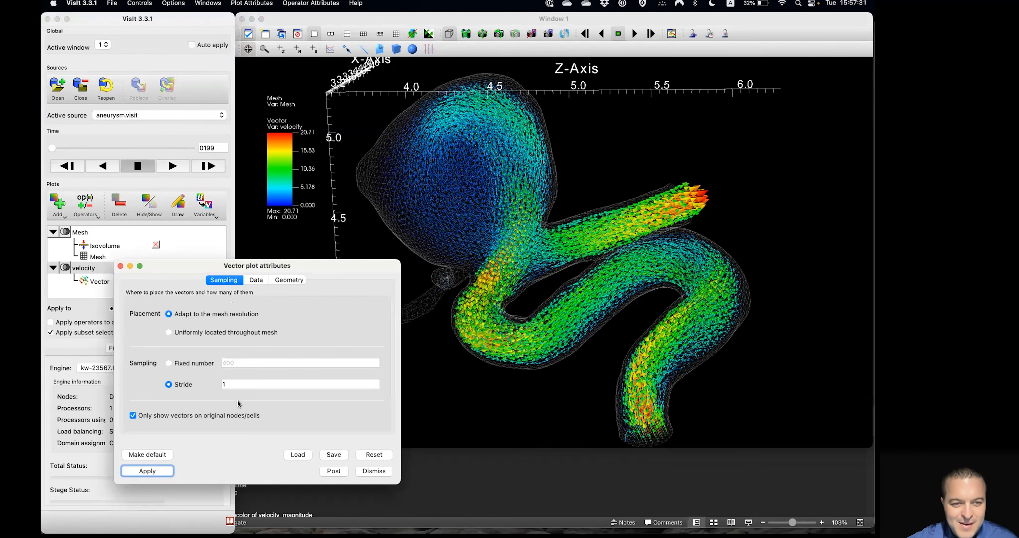
Step: Set the Vector plot's sampling stride to 3, apply it, and close the plot attributes
double_click(224, 384)
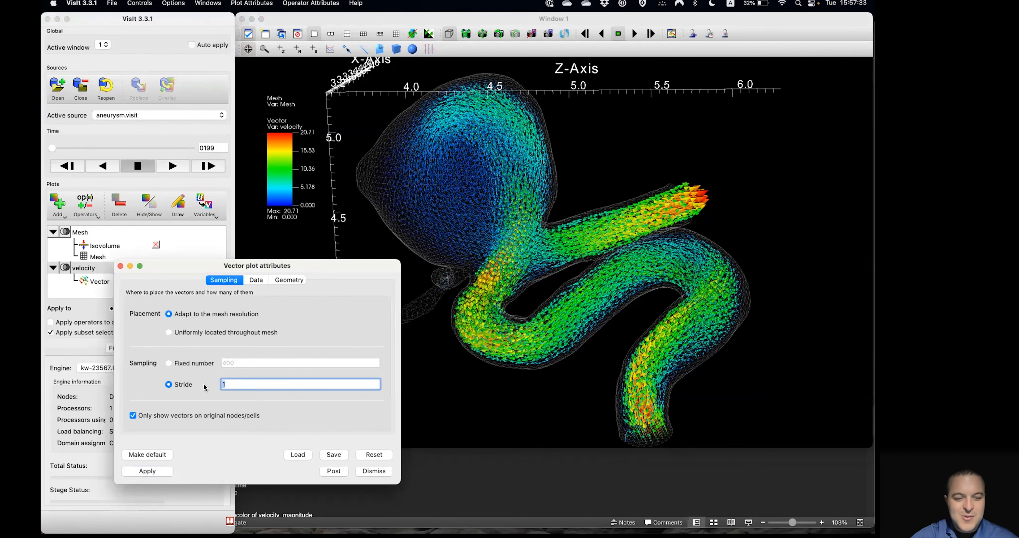
left_click(158, 472)
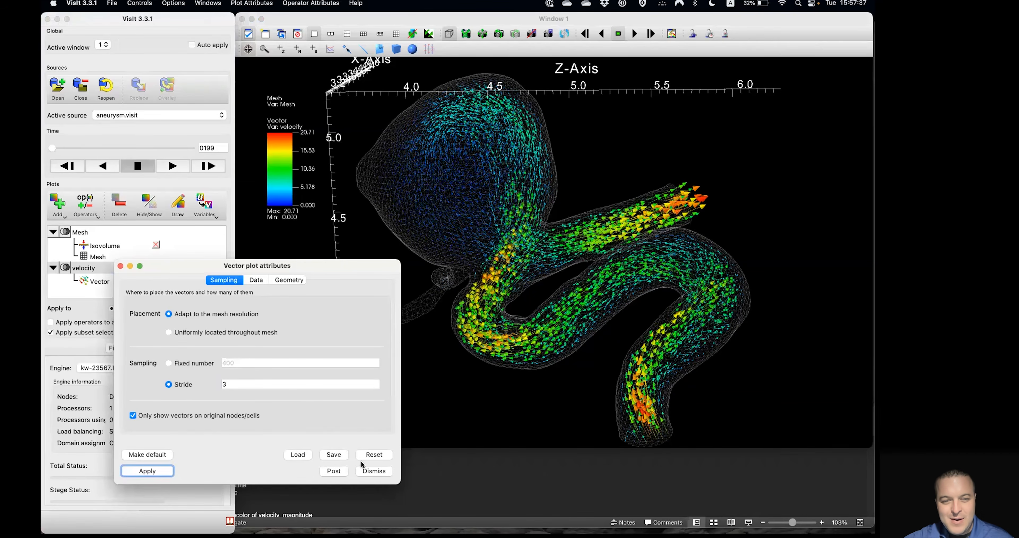
left_click(370, 470)
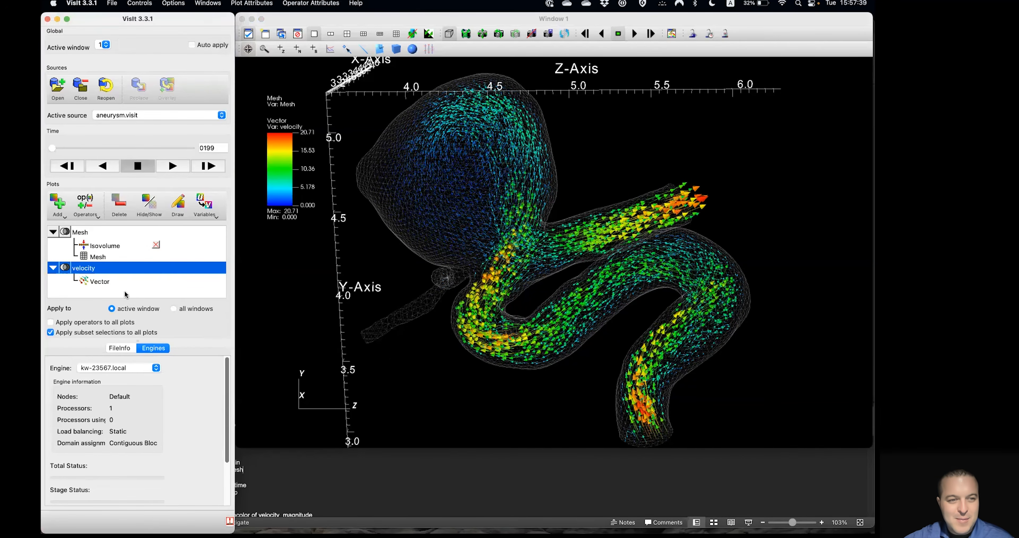
Step: Color the velocity vectors by magnitude with the hot_desaturated color table and apply it
double_click(98, 281)
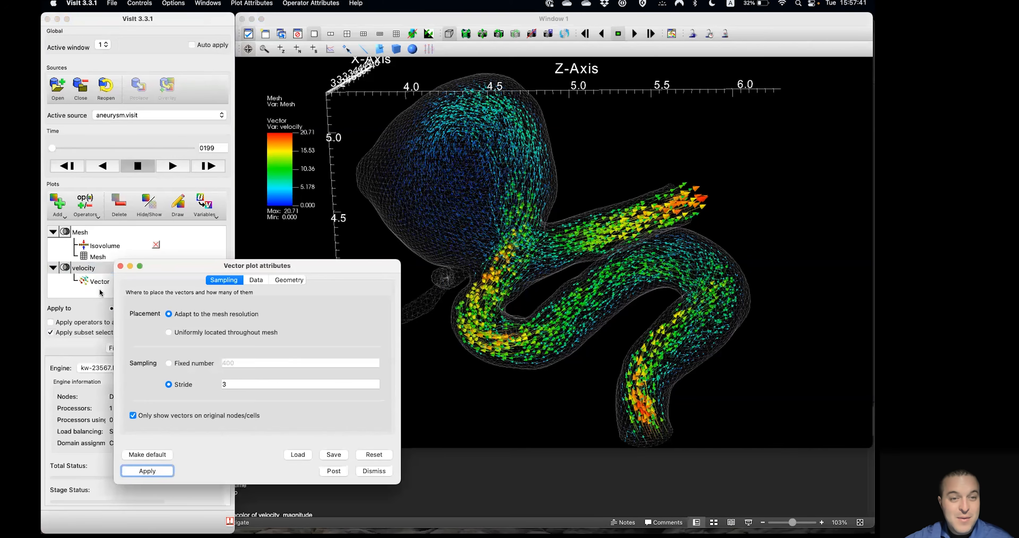
left_click(268, 280)
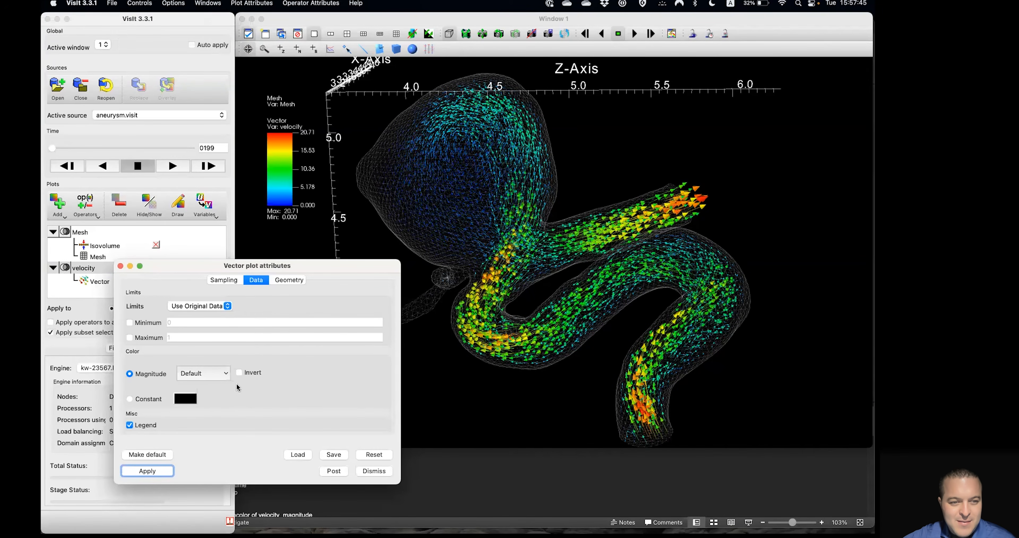
left_click(223, 375)
scroll(206, 389, "down", 5)
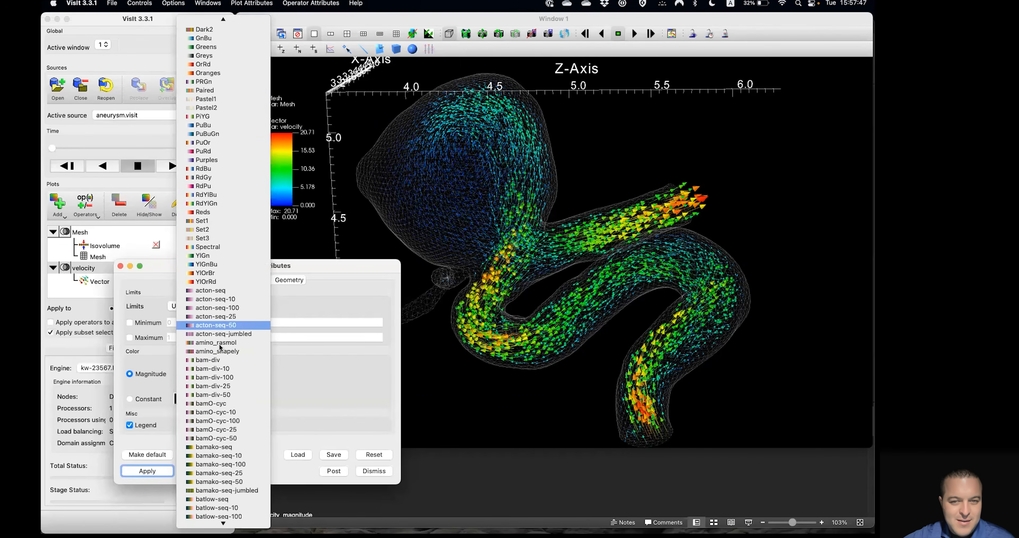
scroll(205, 389, "down", 10)
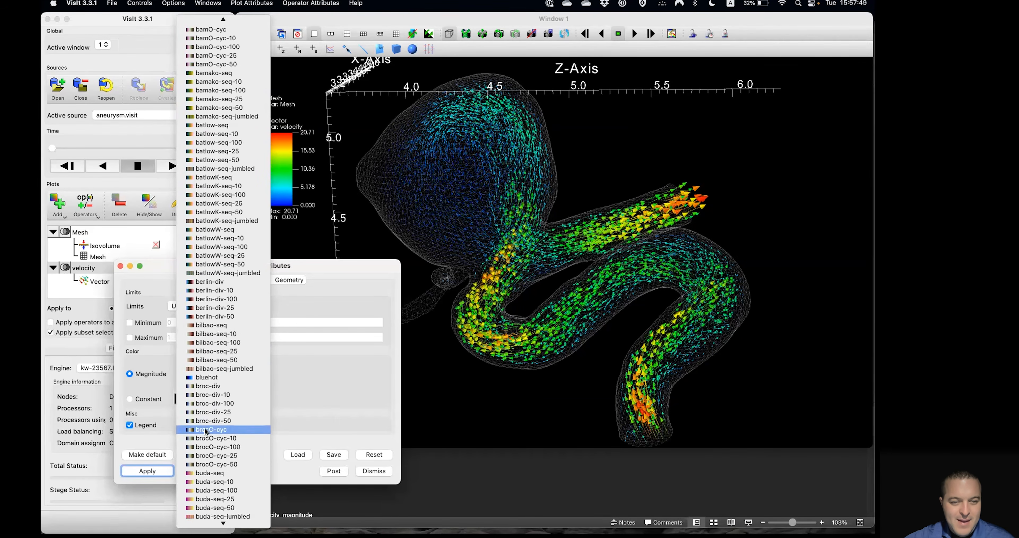
scroll(211, 439, "down", 6)
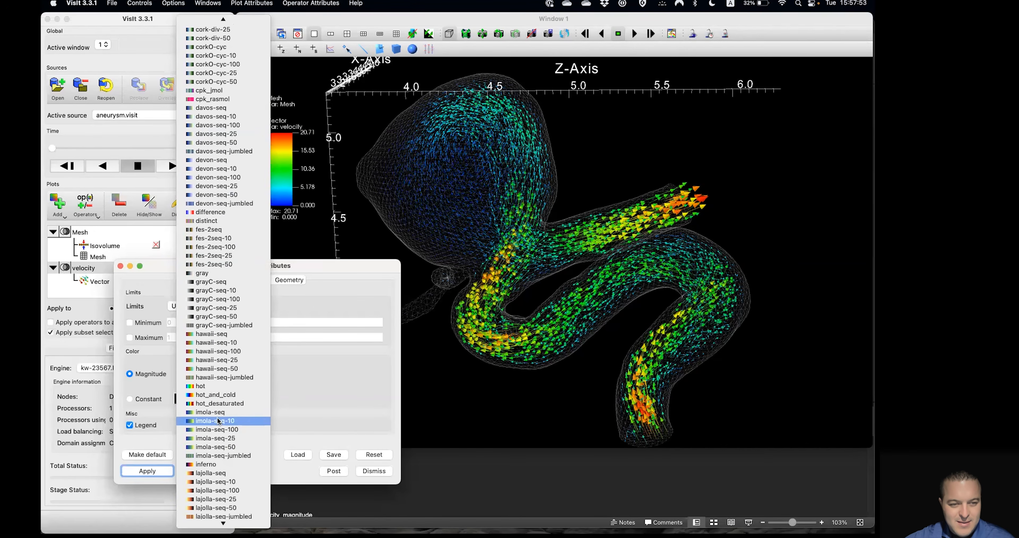
scroll(225, 407, "up", 20)
left_click(224, 405)
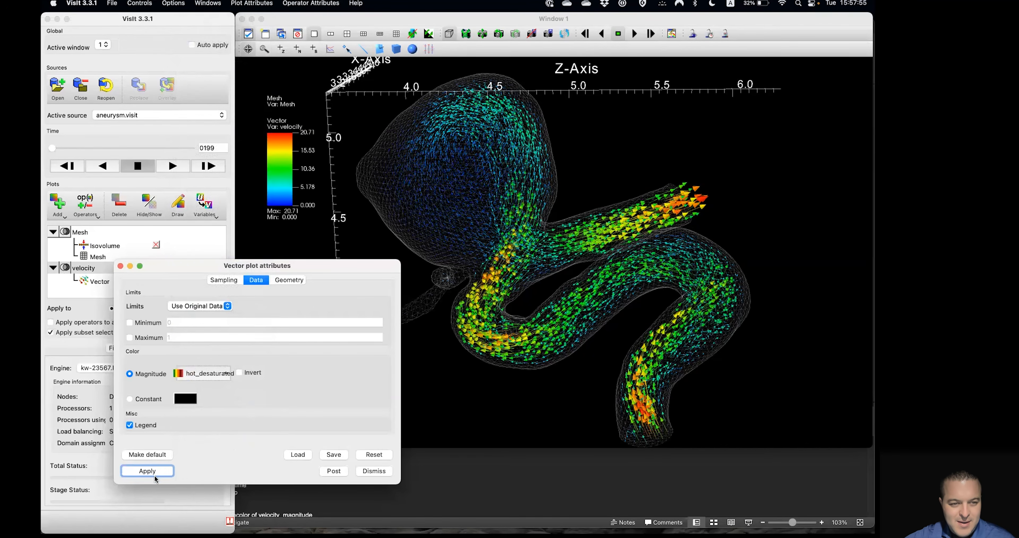
left_click(159, 470)
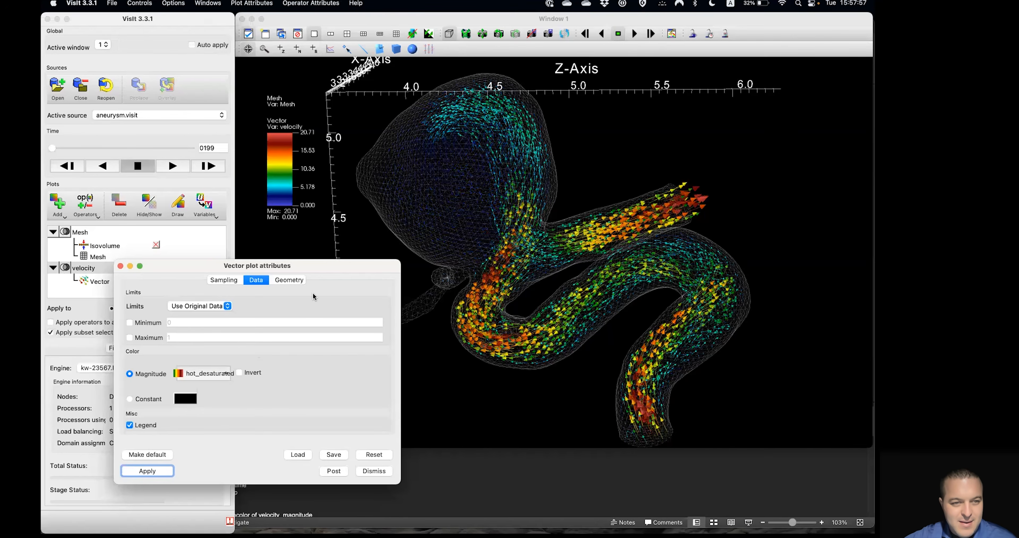
Step: Set the Vector plot's glyph type to Ellipsoid in its geometry settings and apply it
left_click(289, 281)
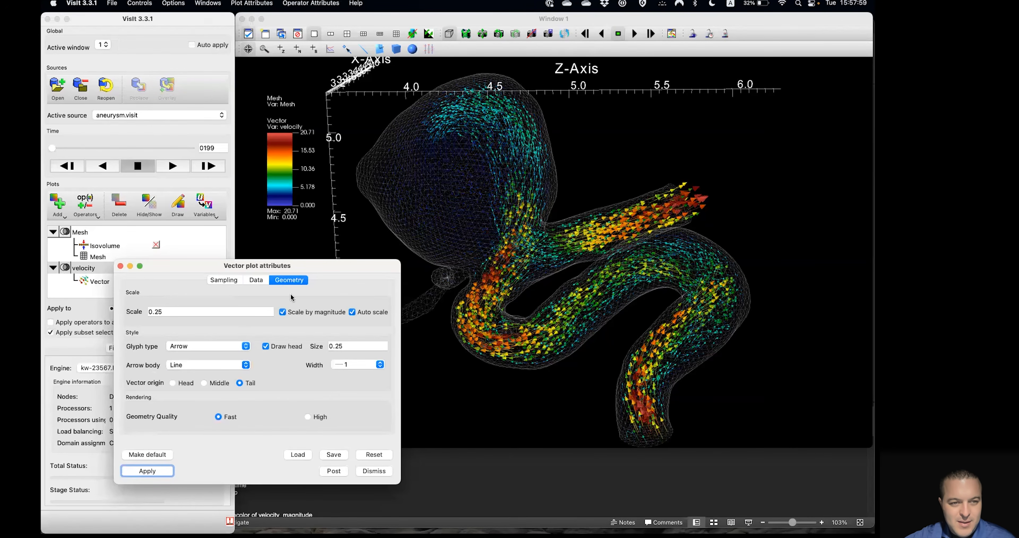
left_click(235, 346)
left_click(235, 344)
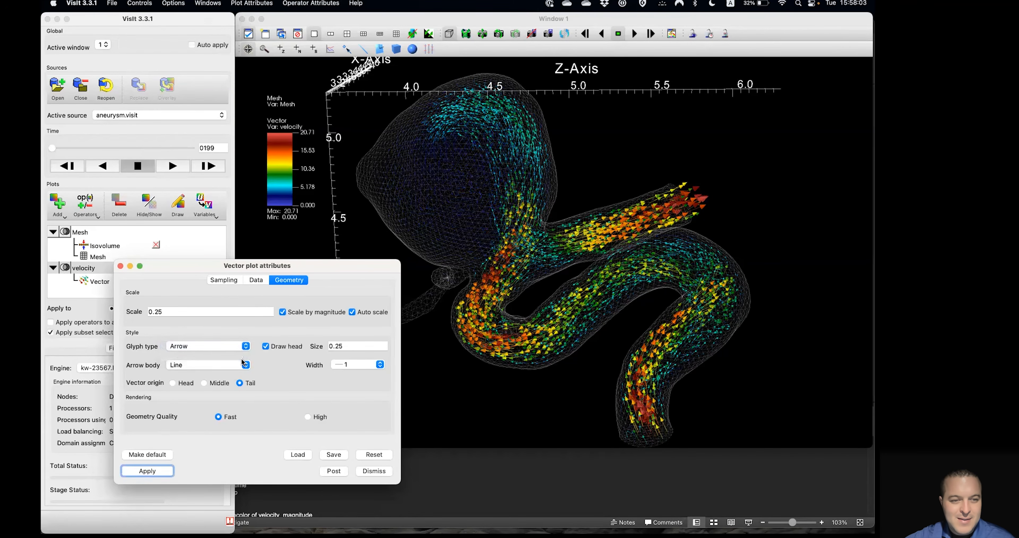
left_click(240, 343)
left_click(232, 358)
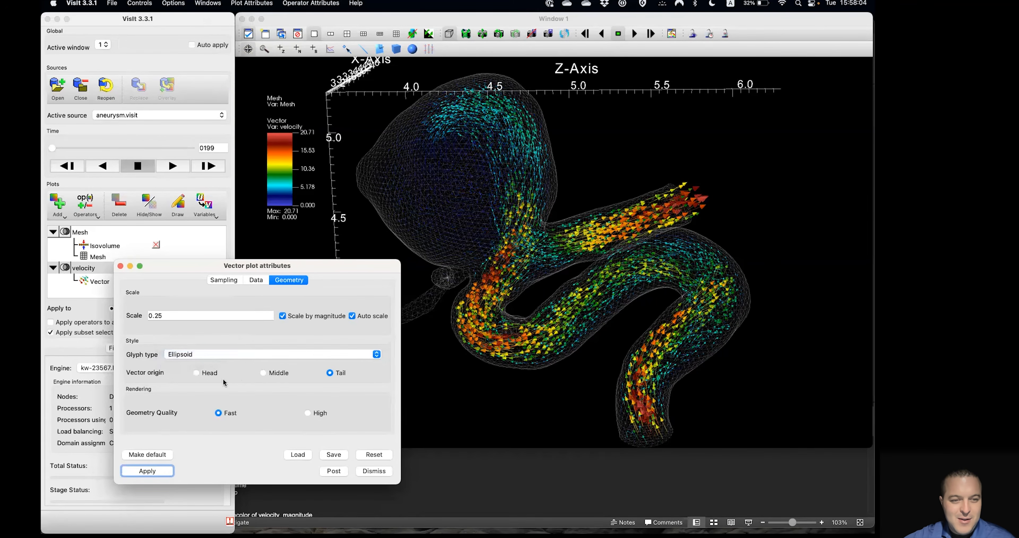
left_click(162, 469)
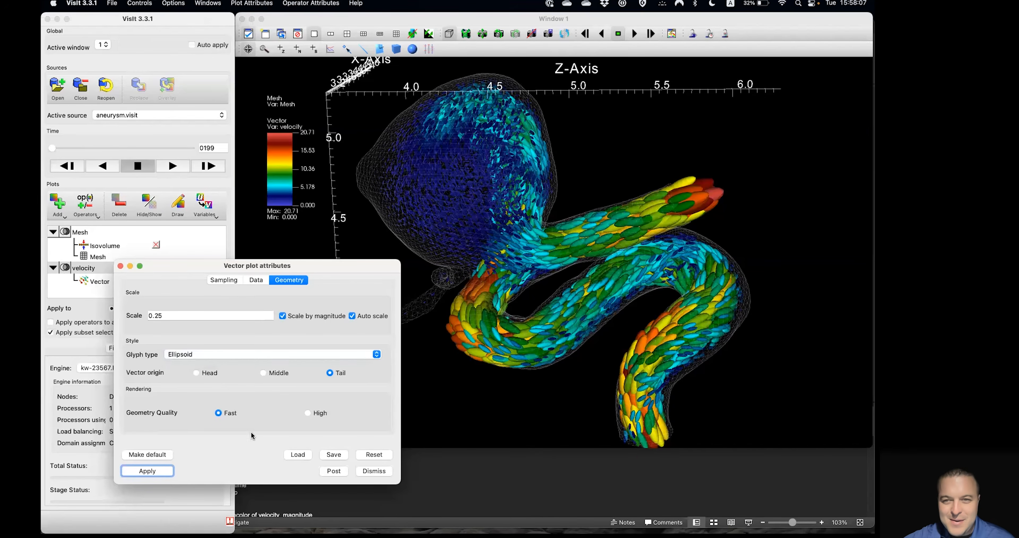
Step: Play the ellipsoid glyph animation from the first time steps and stop it at time step 8
left_click(171, 166)
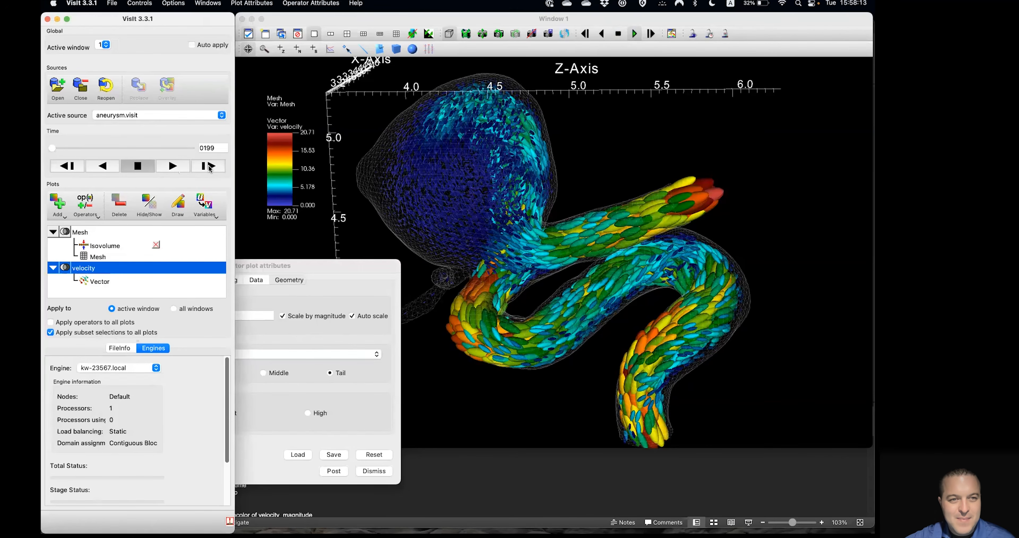
left_click(198, 168)
left_click(180, 168)
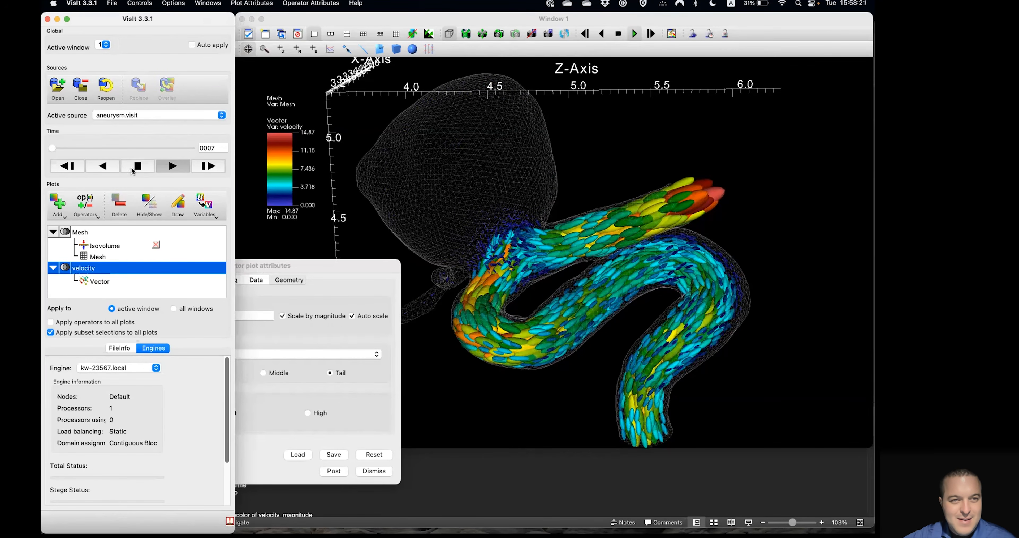
left_click(134, 168)
Step: Set the Vector plot's glyphs to Arrow with a Cylinder body and High geometry quality, and apply the changes
left_click(271, 270)
left_click(247, 352)
left_click(236, 343)
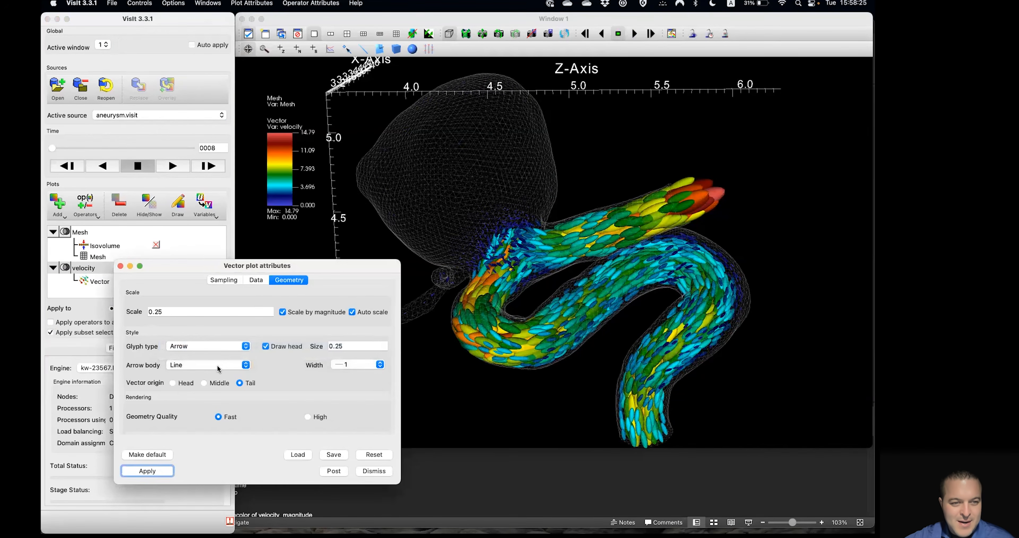
left_click(217, 366)
left_click(223, 356)
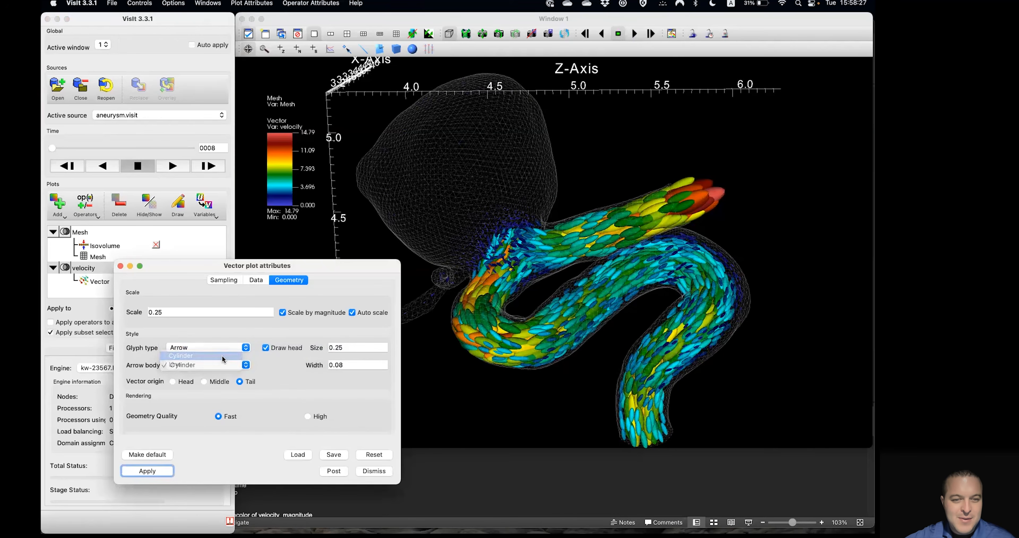
left_click(319, 418)
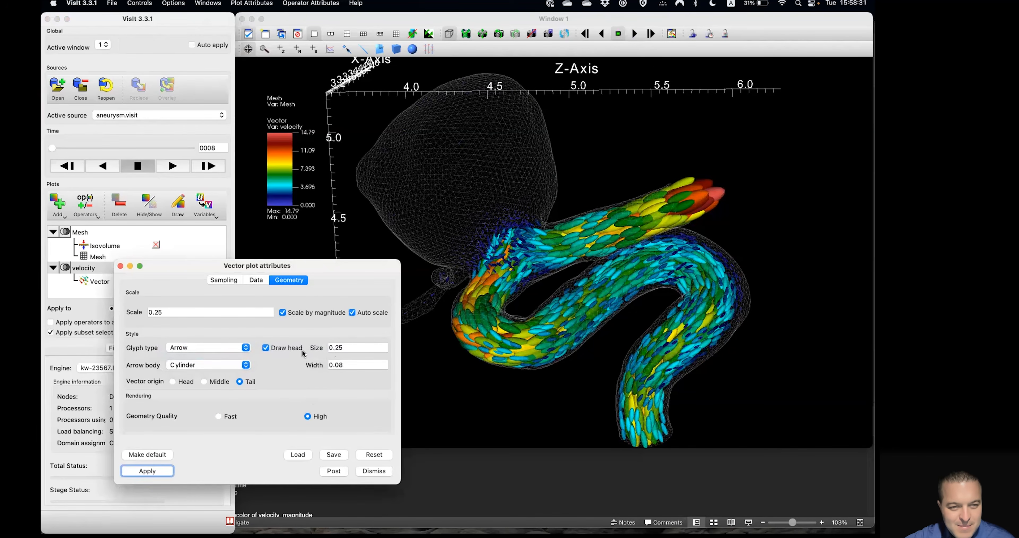
left_click(162, 473)
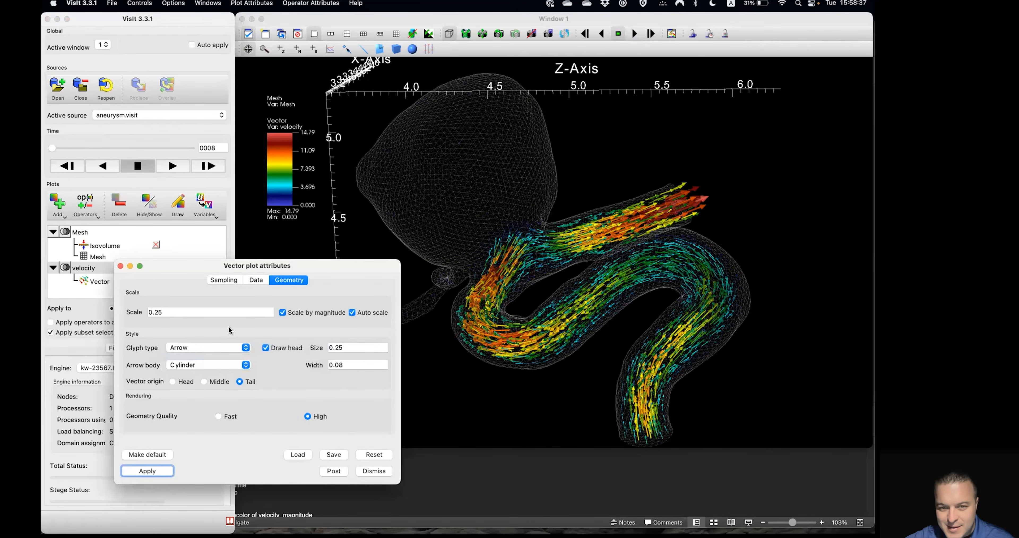
Step: Set the vector scale to 0.3, apply it, and close the Vector plot attributes
left_click(160, 312)
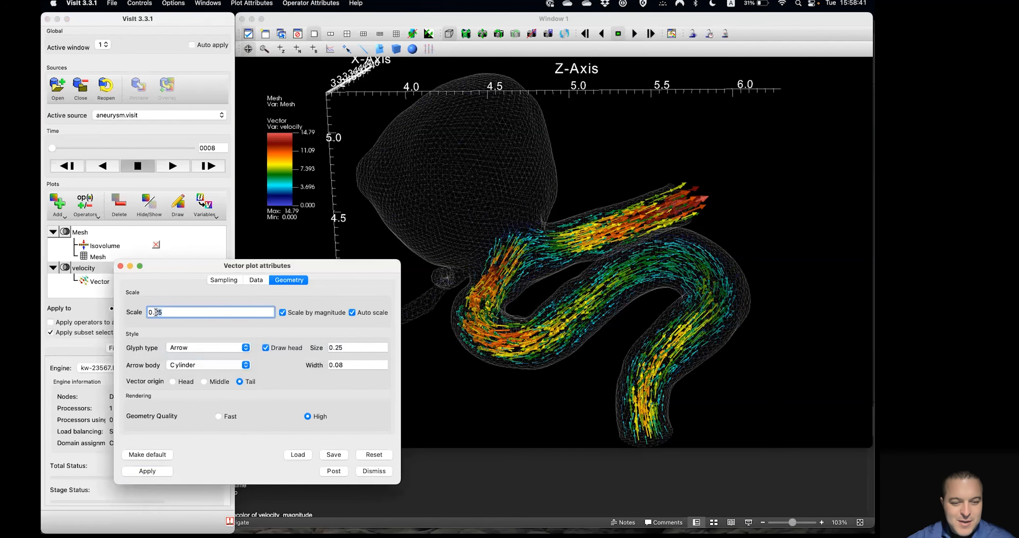
type("3")
left_click(147, 471)
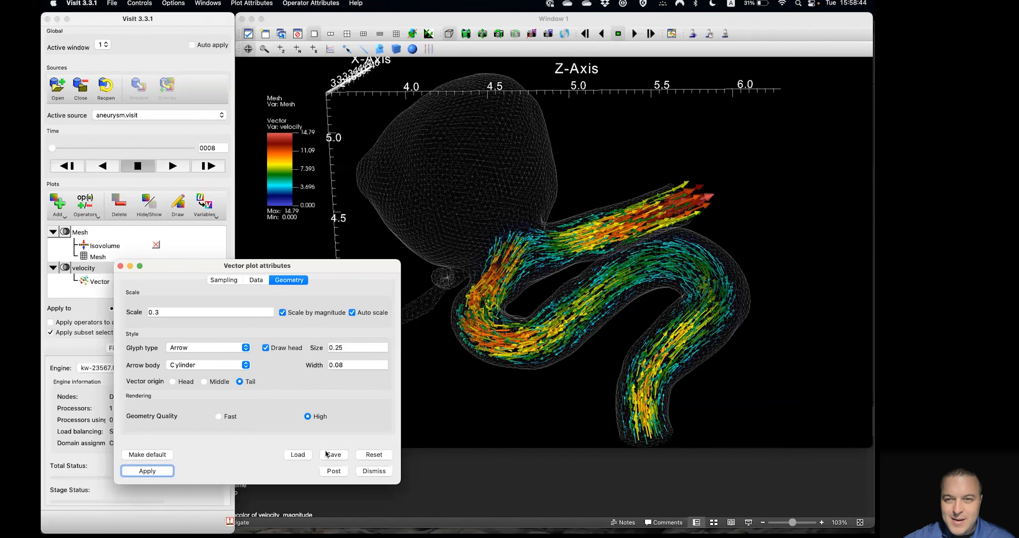
left_click(374, 471)
Step: Play the velocity vector animation, stop it at time step 91, and delete the Vector plot
left_click(172, 166)
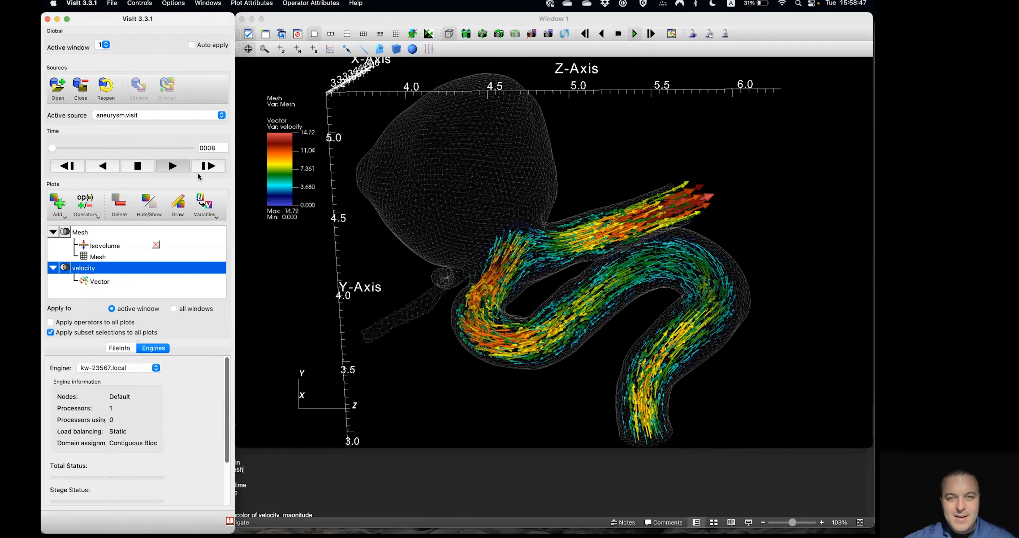
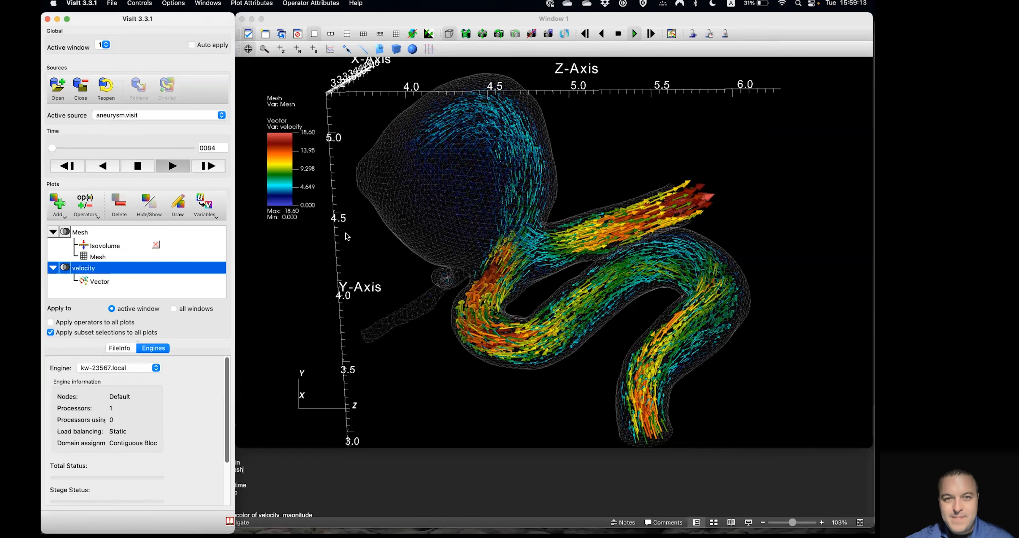
left_click(138, 168)
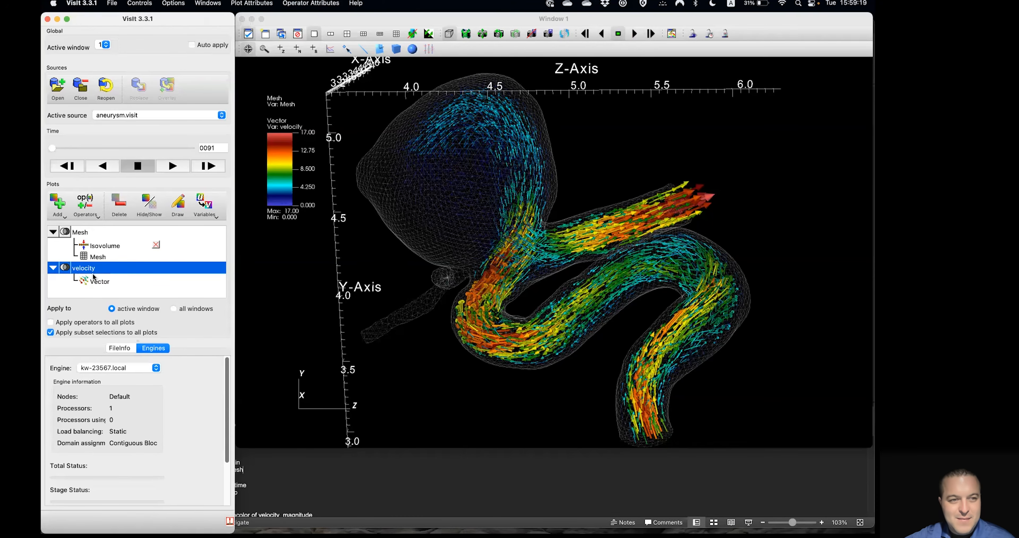
left_click(118, 206)
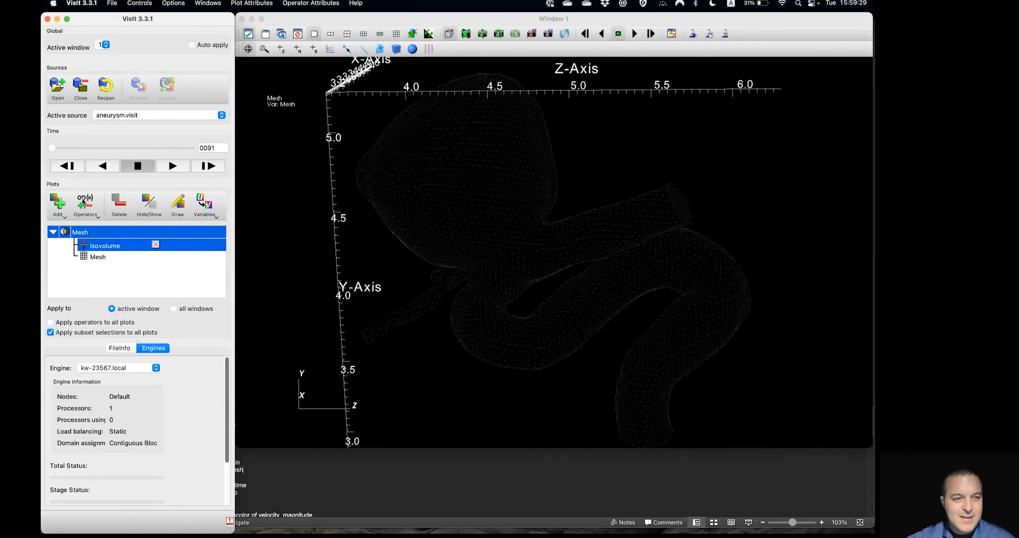
Step: Add a Pseudocolor plot of velocity_magnitude and expand its entry in the plot list
left_click(57, 212)
mouse_move(103, 322)
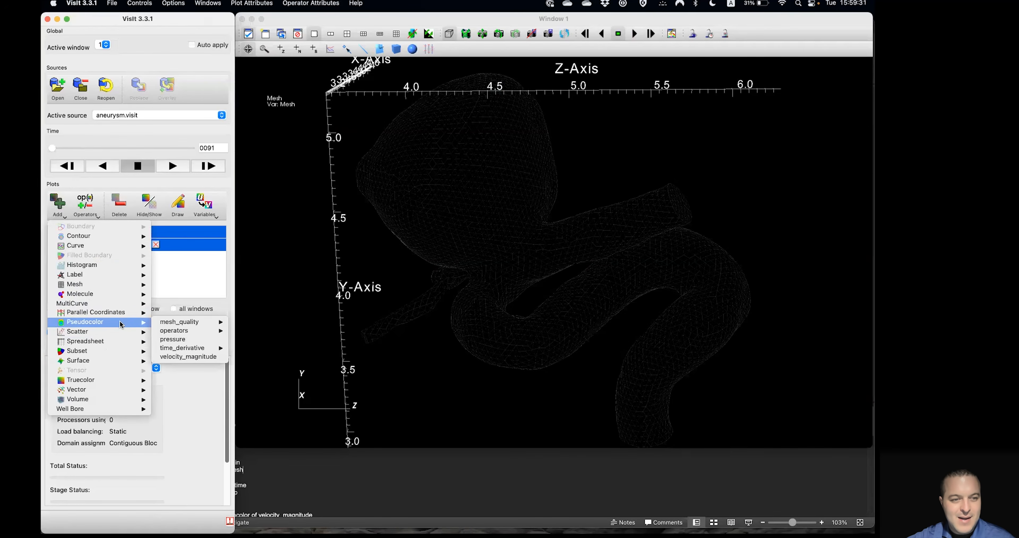
mouse_move(207, 350)
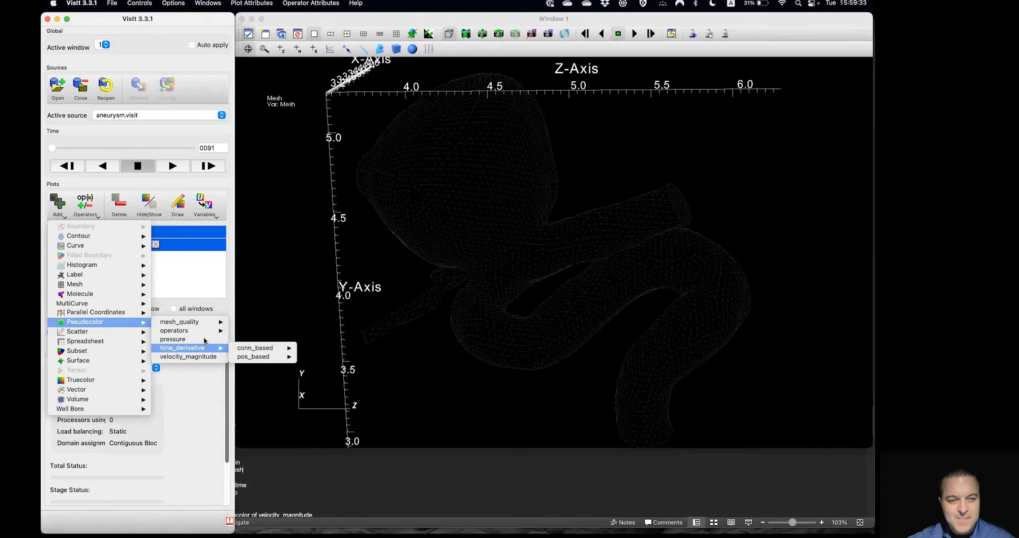
left_click(195, 356)
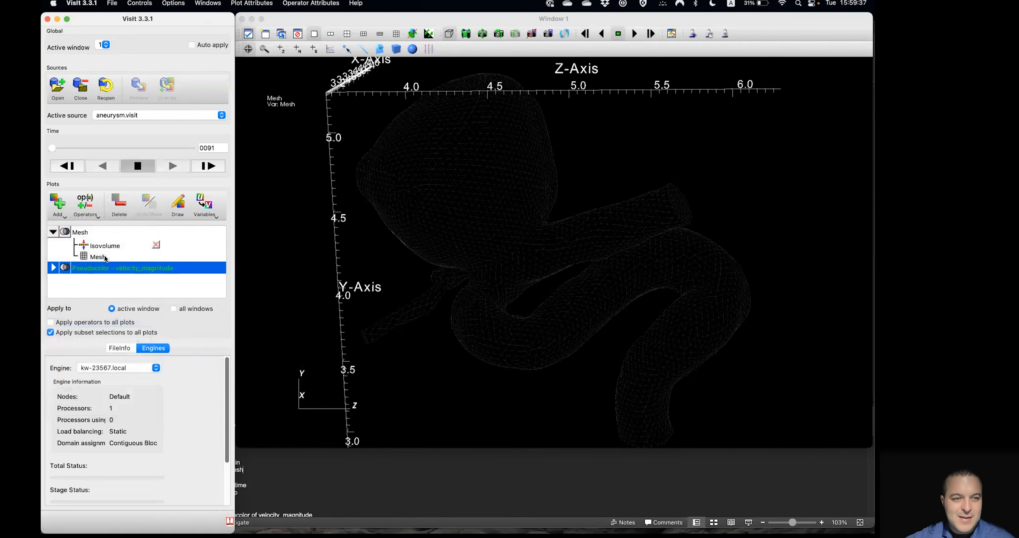
left_click(53, 269)
Step: Add a Slice operator to the velocity_magnitude Pseudocolor plot
left_click(85, 211)
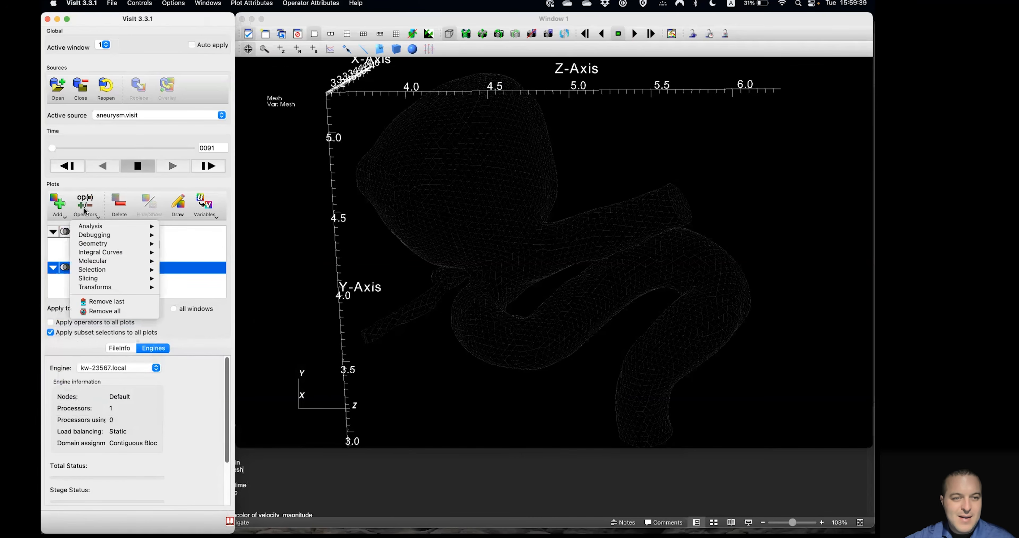
mouse_move(131, 281)
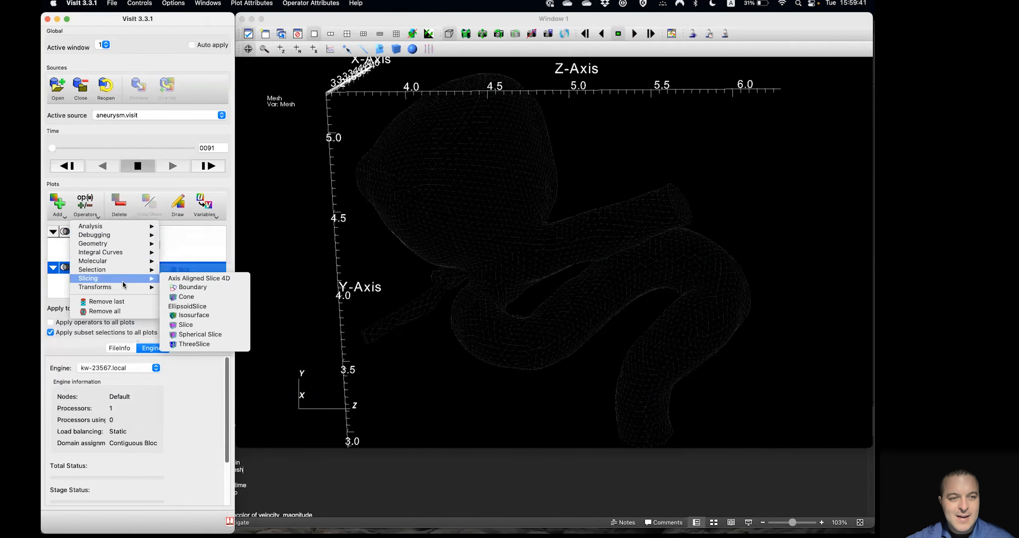
left_click(197, 325)
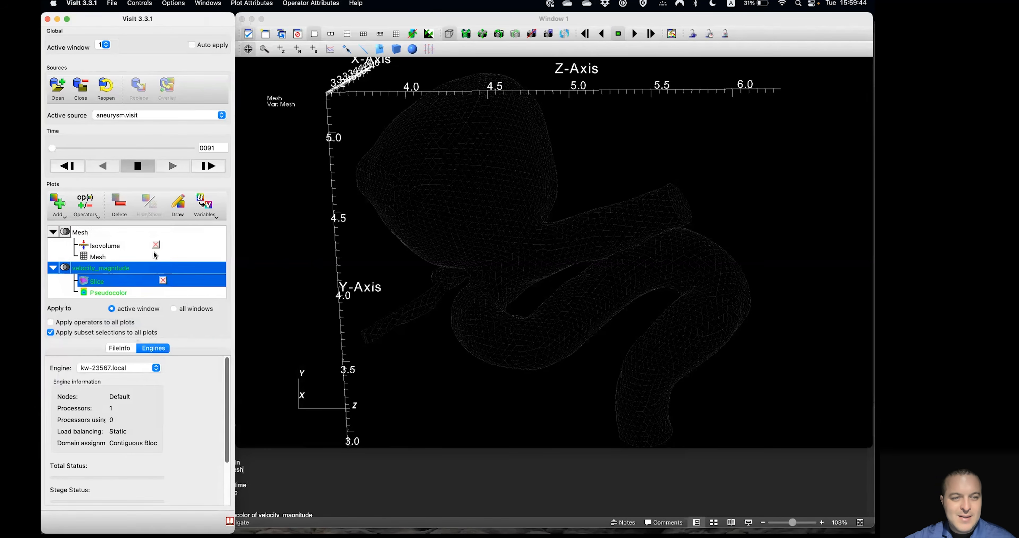
Step: Turn off Project to 2D in the Slice operator attributes of the velocity_magnitude plot
double_click(98, 282)
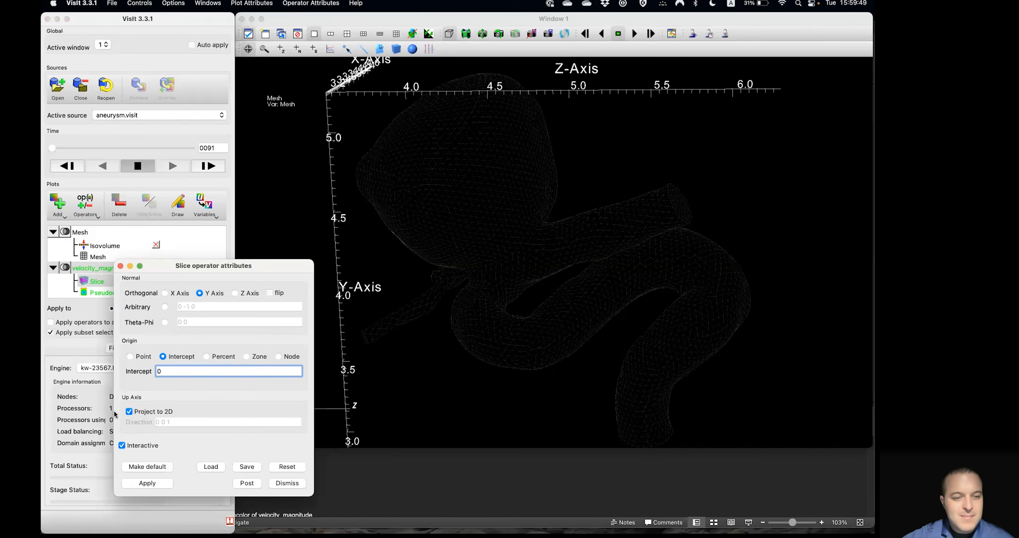
left_click(136, 414)
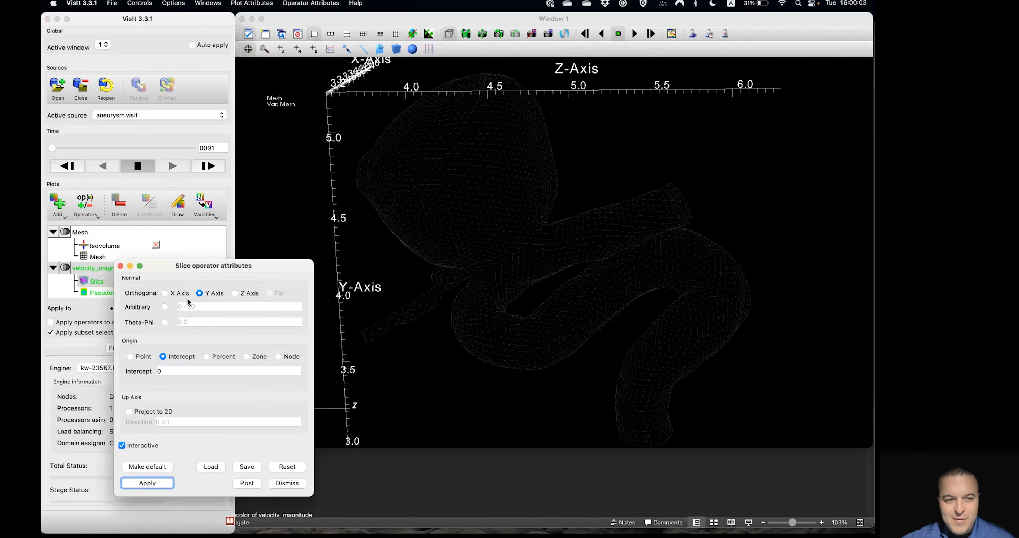
Step: Try an arbitrary slice normal of 3.5 3 5.5 with an intercept origin of 3, and apply it
left_click(165, 307)
left_click_drag(214, 306, 147, 302)
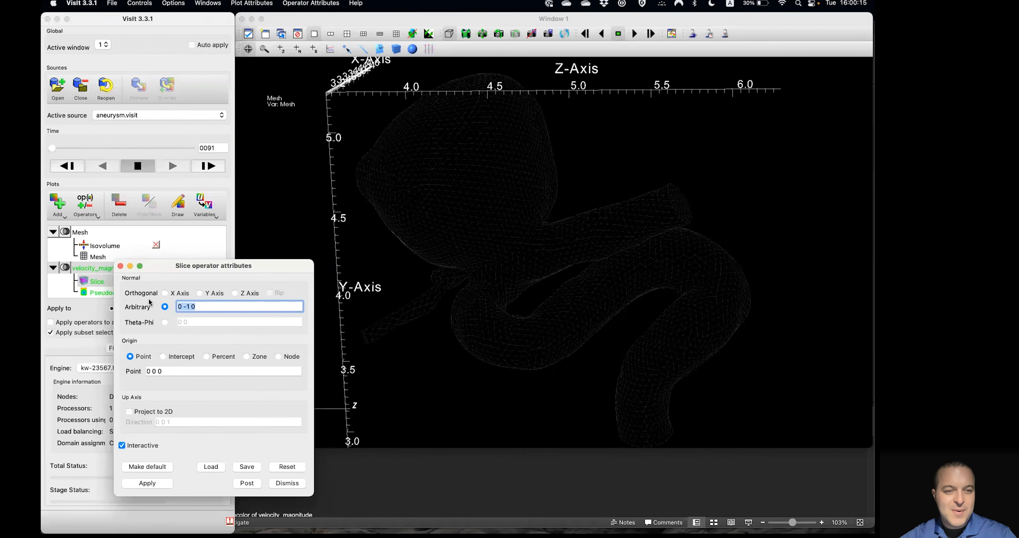
type("3.5")
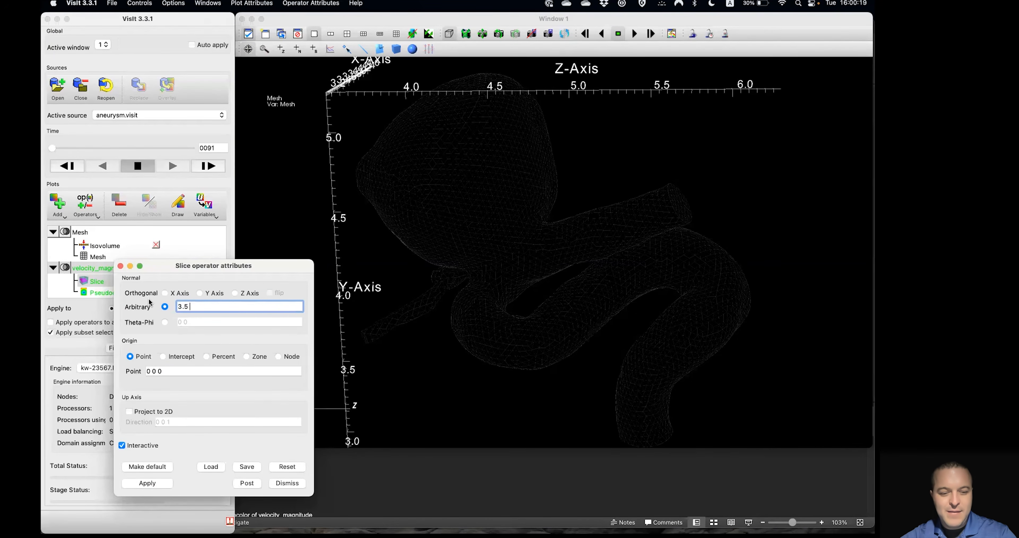
type(" 3 5.5")
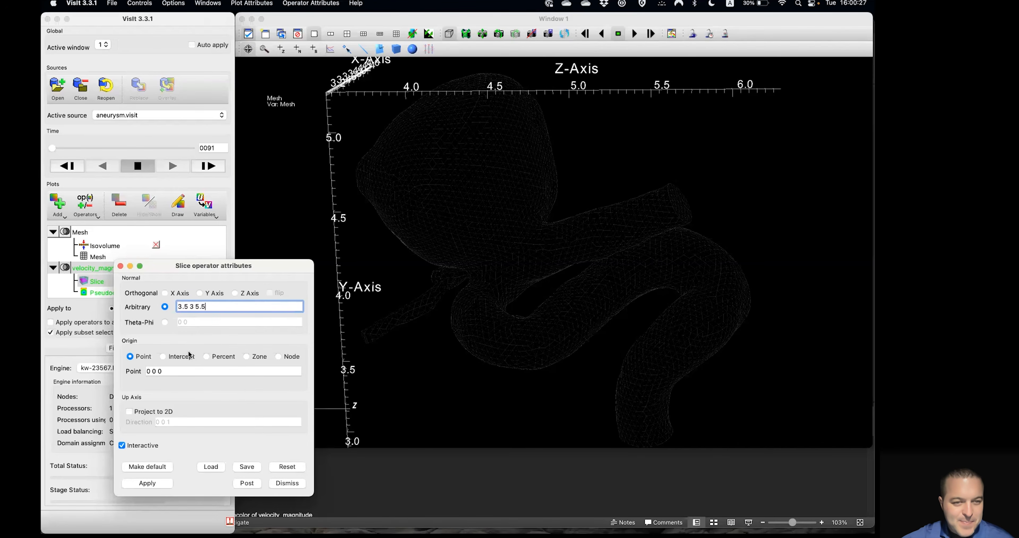
left_click(181, 356)
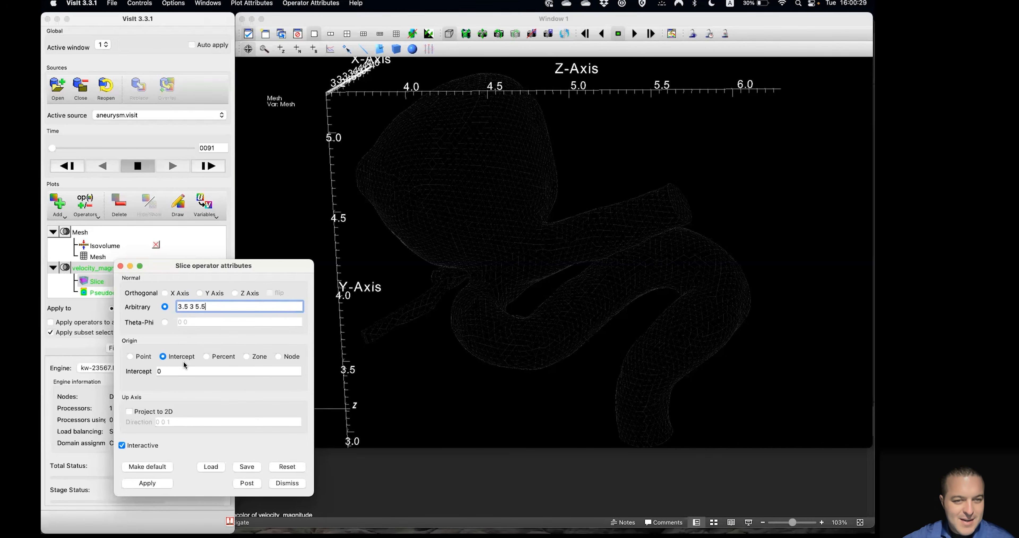
key("Tab")
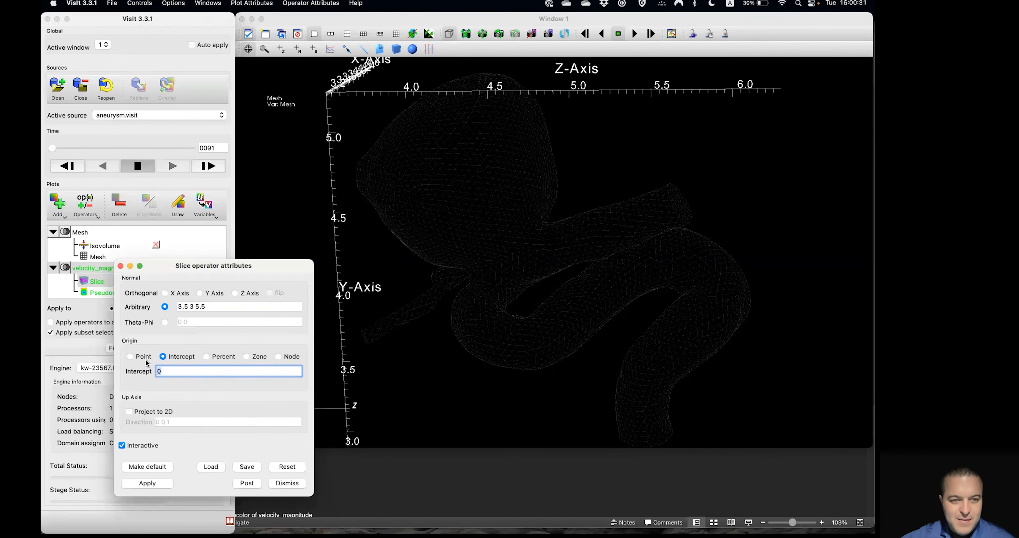
type("3")
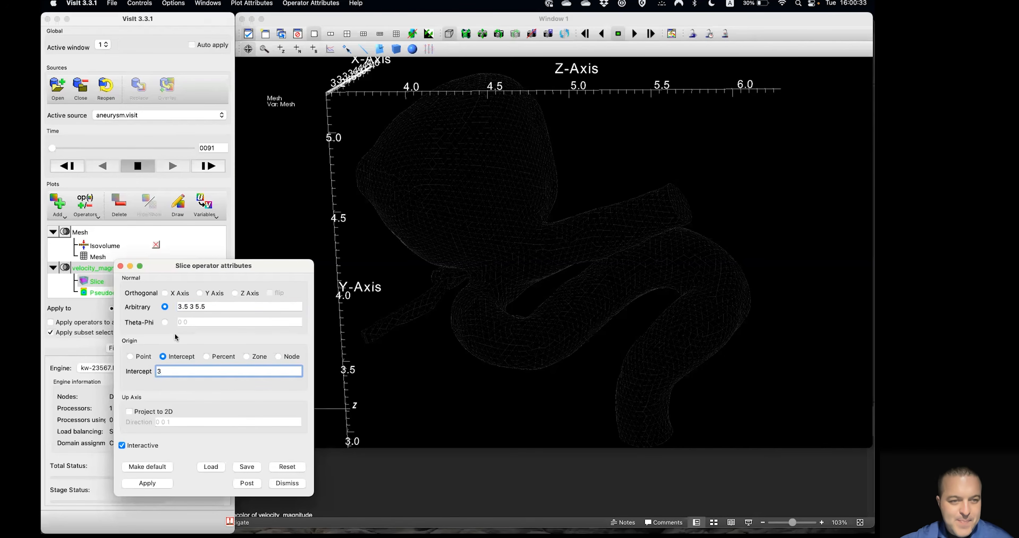
left_click(157, 483)
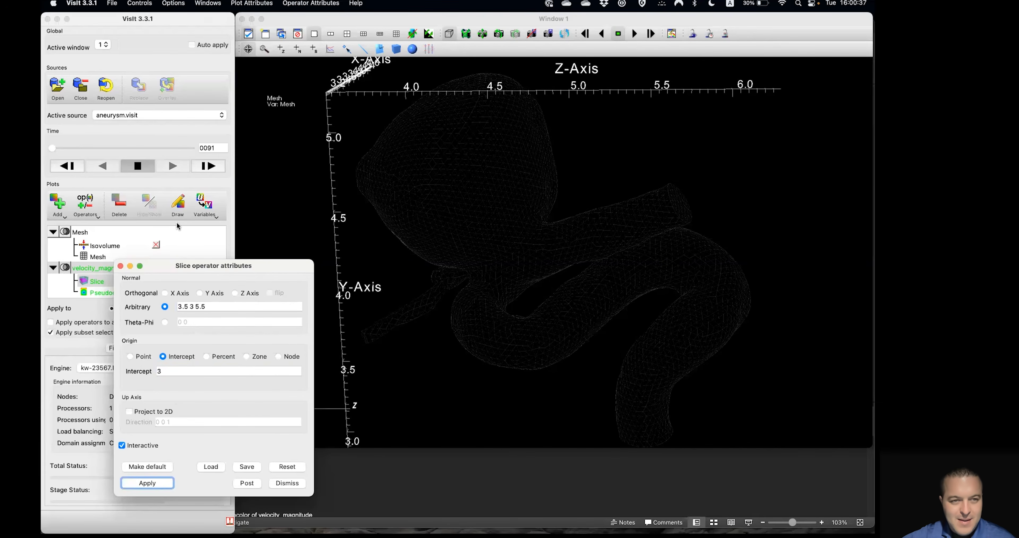
Step: Draw the sliced velocity_magnitude plot, dismiss the message, and bring the Slice operator attributes back to the front
left_click(175, 208)
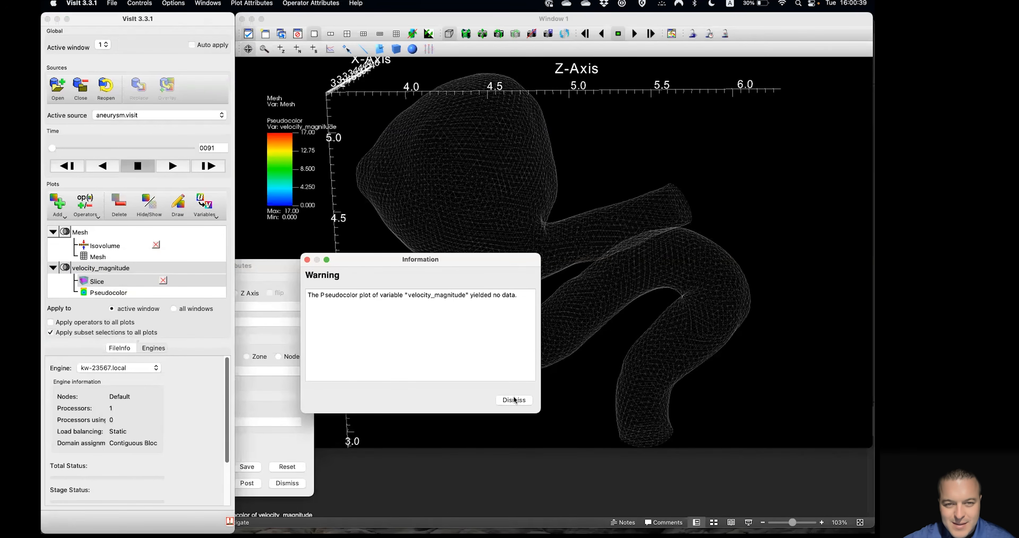
left_click(514, 399)
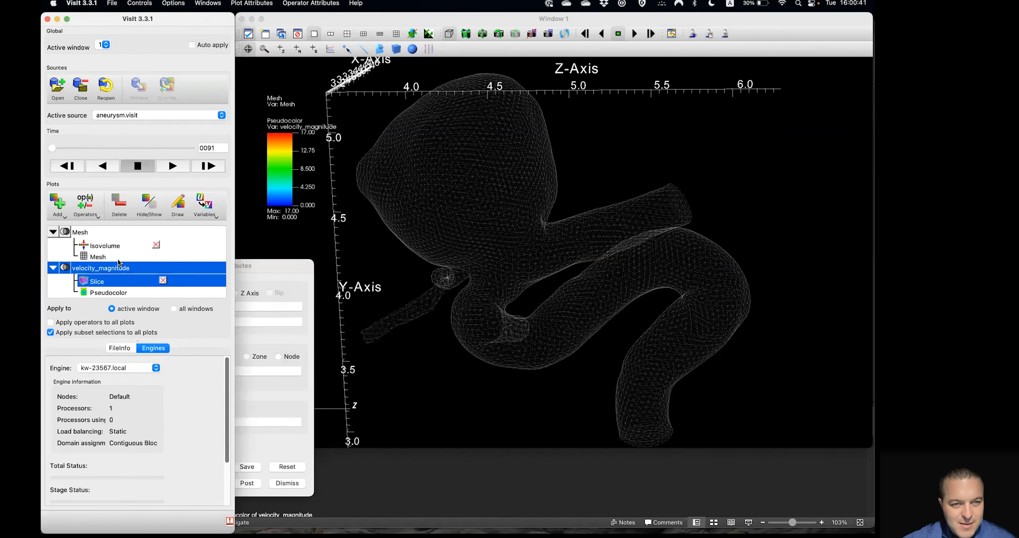
left_click(252, 266)
left_click_drag(236, 267, 225, 237)
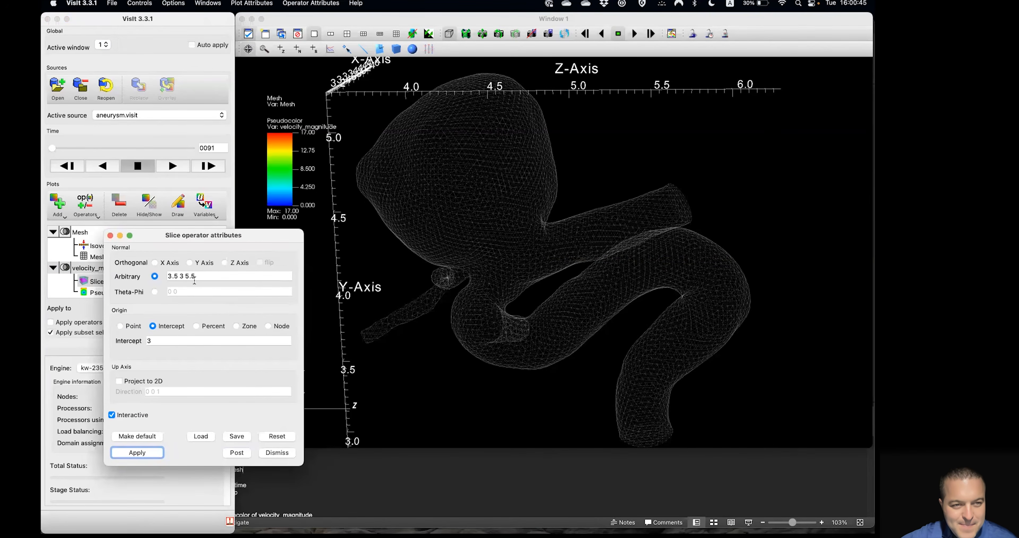
Step: Switch to PowerPoint and look up the slice axis and origin point in the notes of the Data Set slide
left_click(655, 391)
left_click_drag(637, 396, 382, 262)
left_click(398, 493)
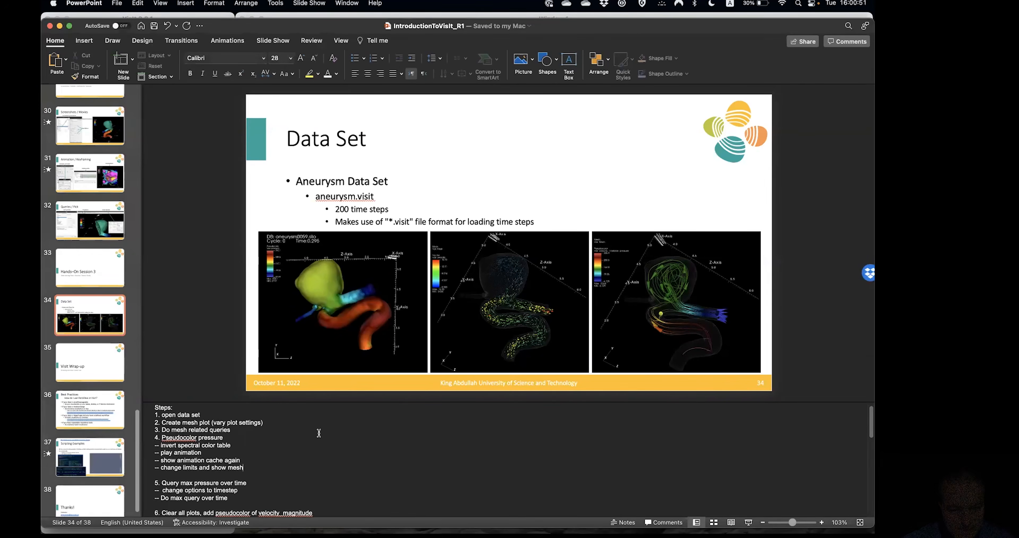
scroll(322, 433, "down", 15)
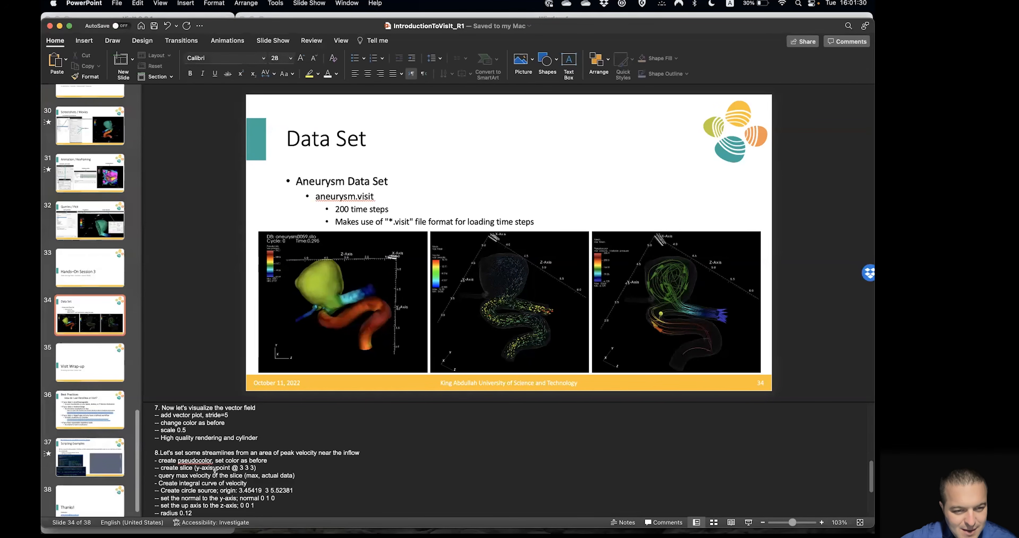
Step: Return to VisIt, orient the slice orthogonal to the Y axis through point 3 3 3, and apply it
key("ctrl+Up")
left_click(186, 435)
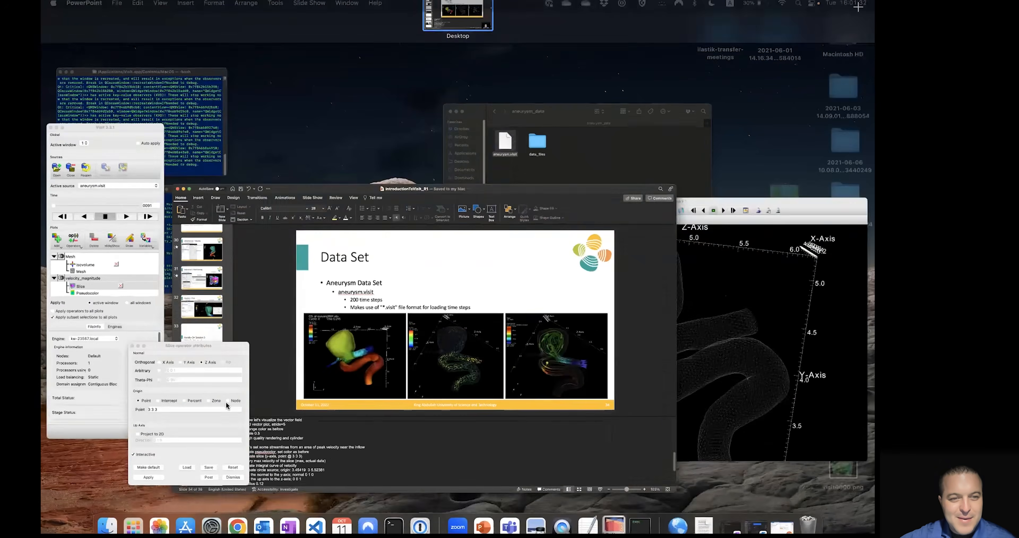
left_click(202, 264)
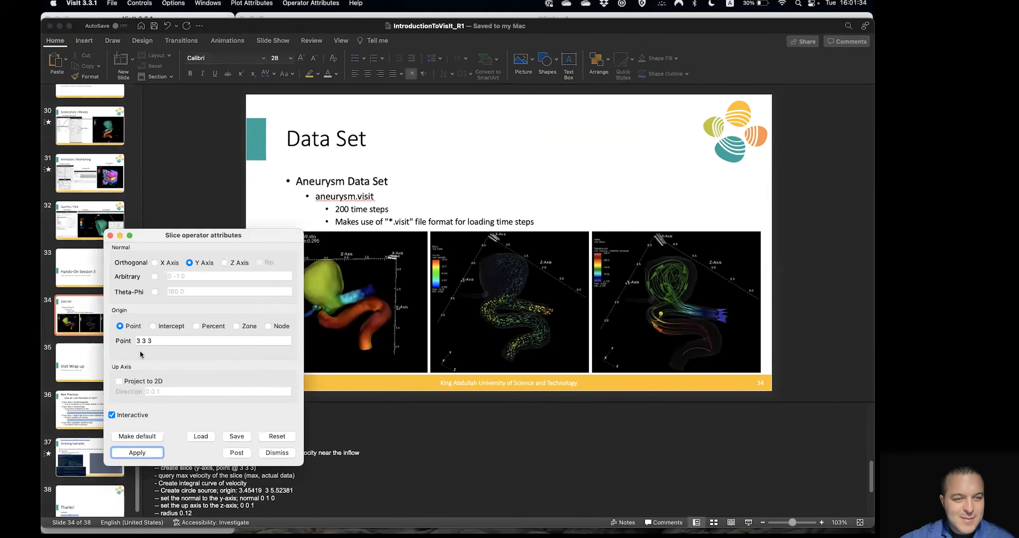
left_click(137, 452)
Step: Bring the visualization window forward and examine the velocity_magnitude slice across the lower vessel up close
key("ctrl+Up")
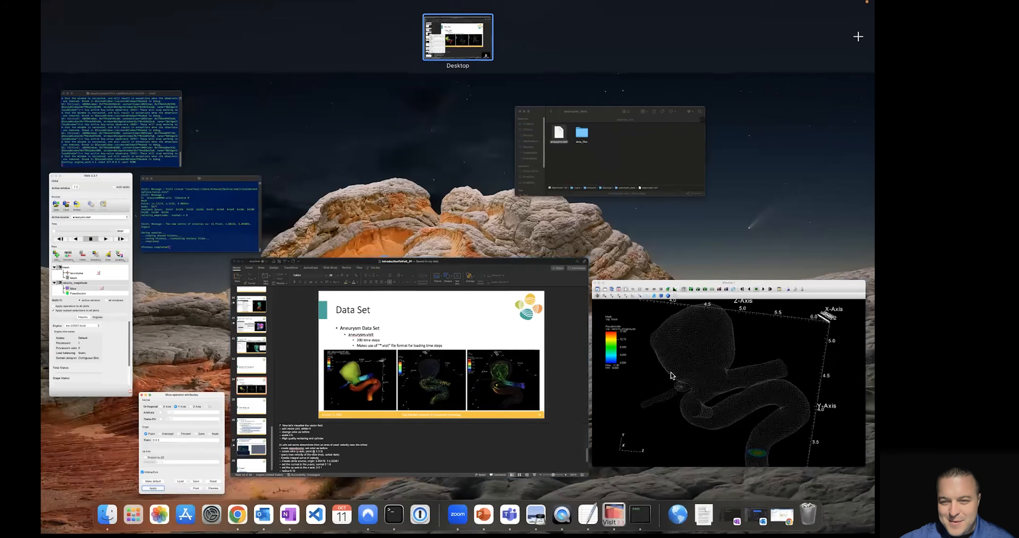
left_click(671, 371)
key("ctrl+Up")
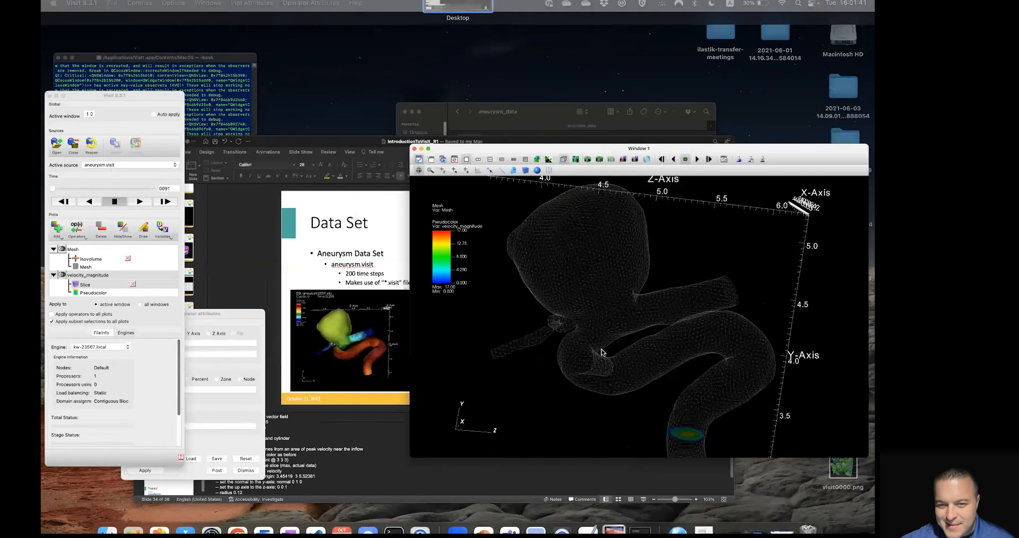
left_click(602, 352)
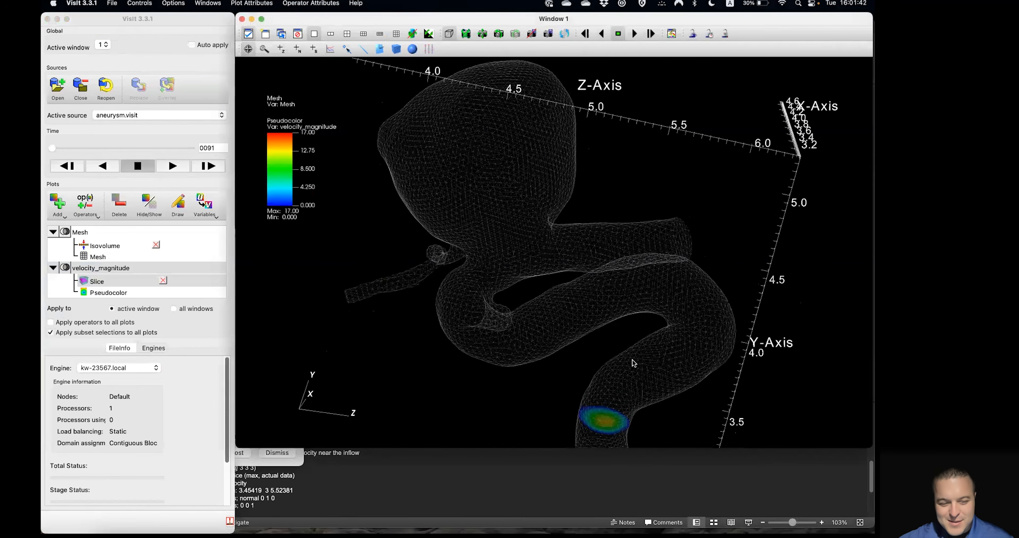
scroll(571, 296, "up", 10)
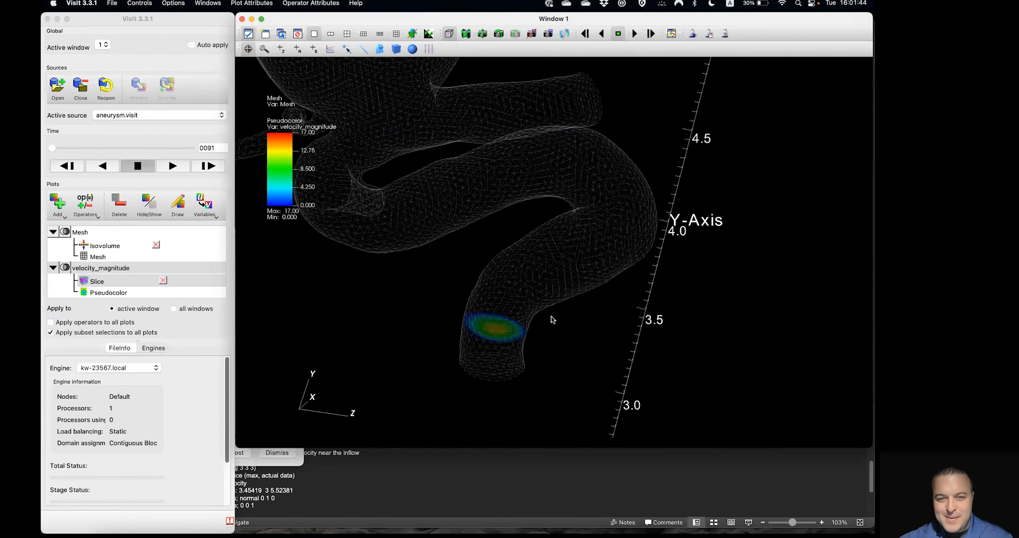
left_click_drag(479, 240, 580, 248)
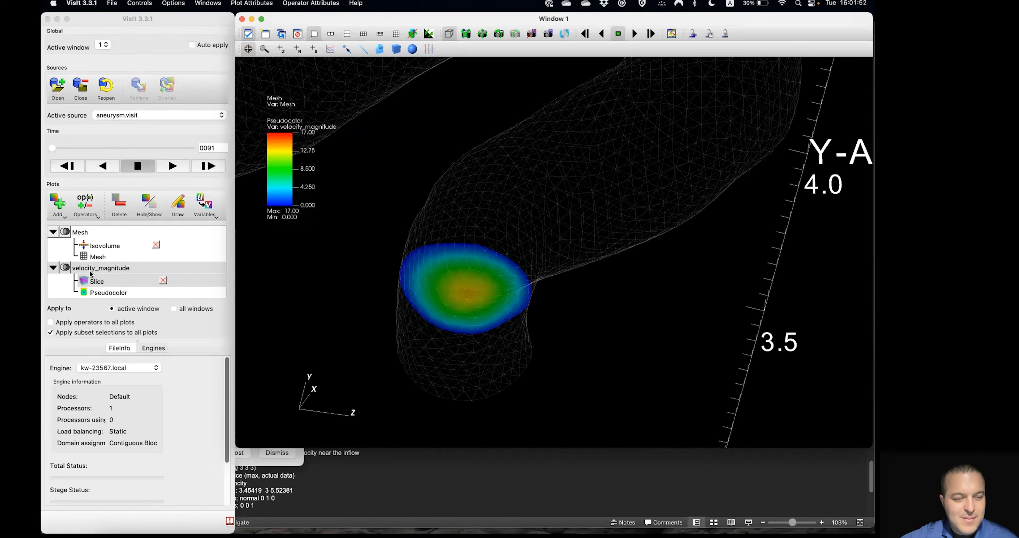
Step: Save the current Slice operator attributes as the defaults and confirm
double_click(106, 283)
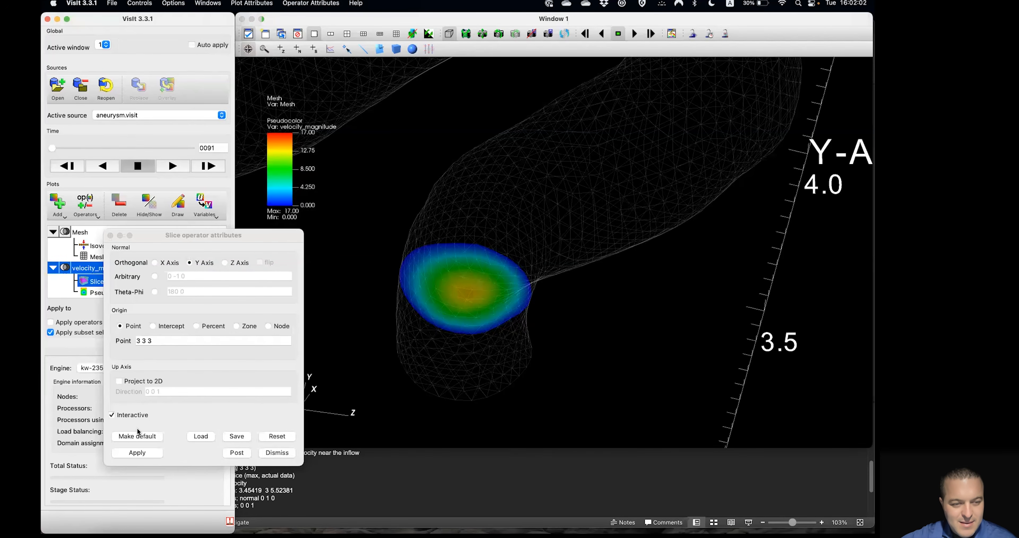
left_click(139, 435)
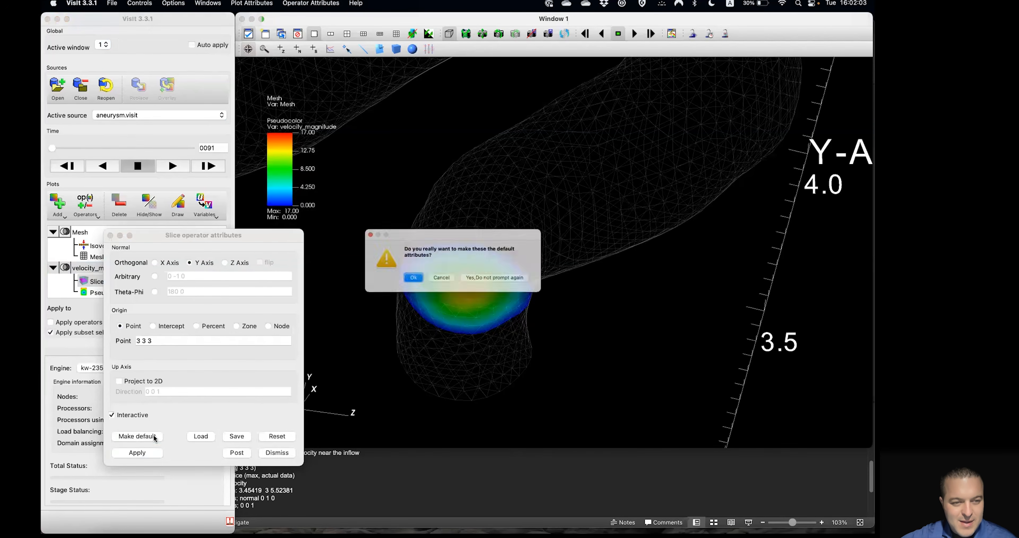
left_click(404, 281)
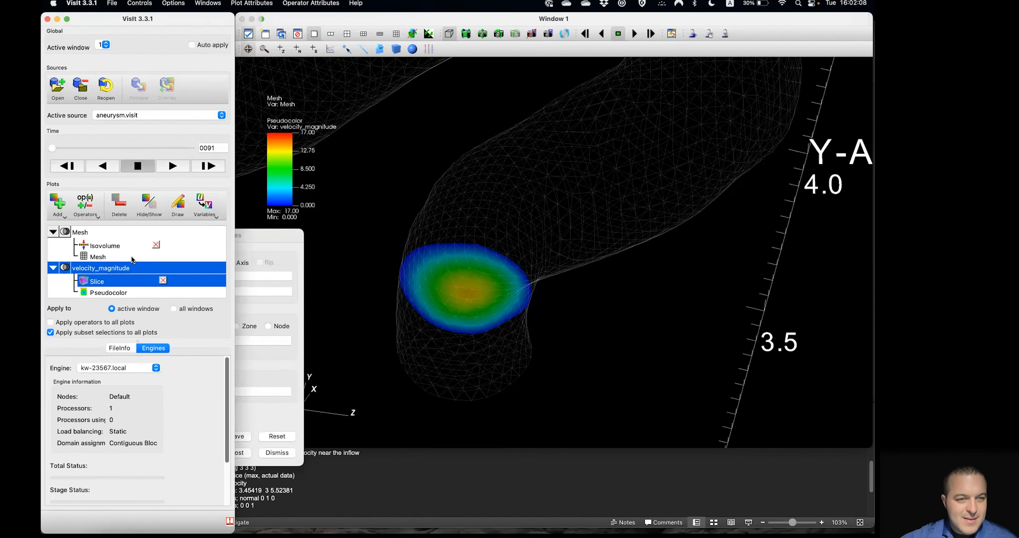
left_click(56, 204)
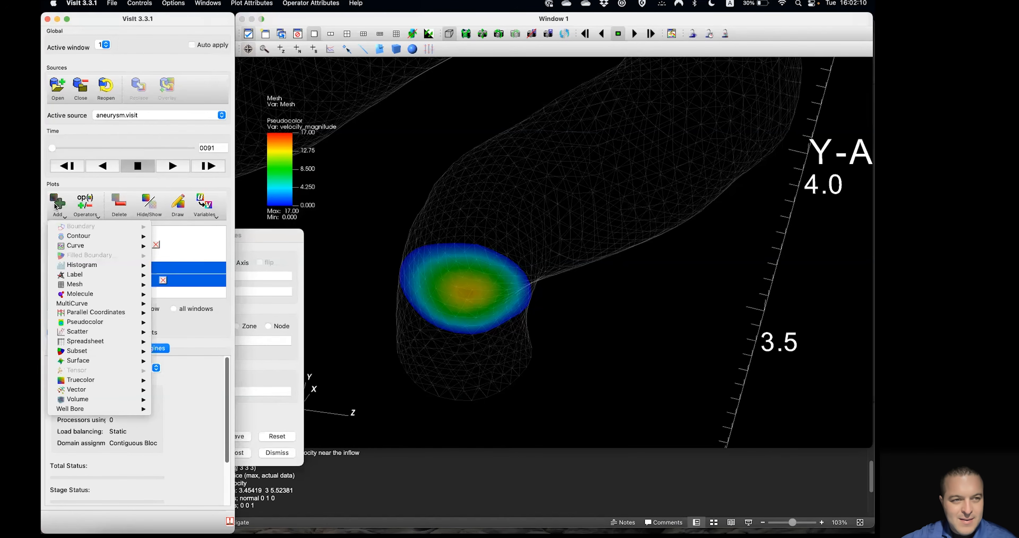
left_click(55, 206)
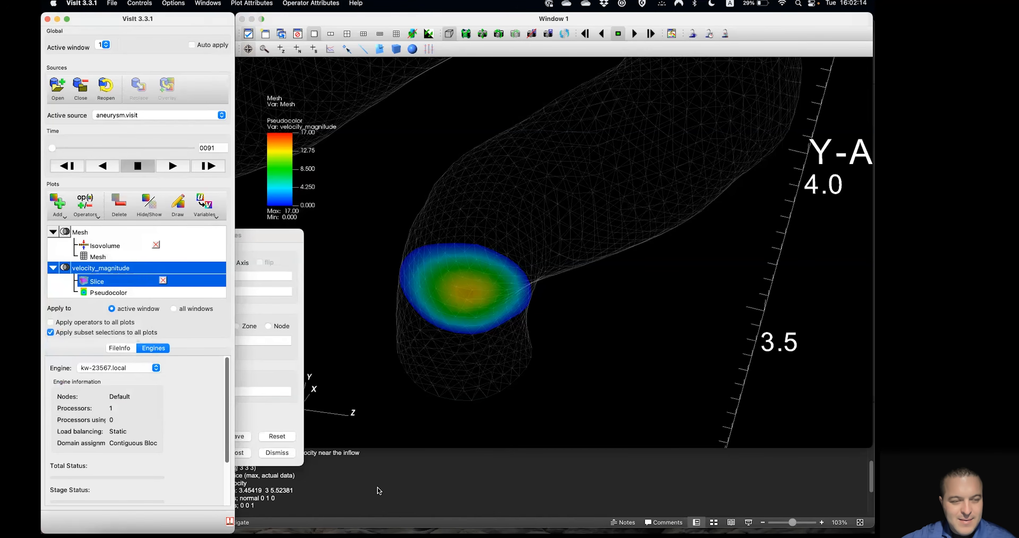
Step: Switch to PowerPoint, read the notes on creating streamlines with an integral curve, and minimize the presentation
left_click(368, 484)
scroll(318, 446, "down", 2)
scroll(312, 432, "down", 3)
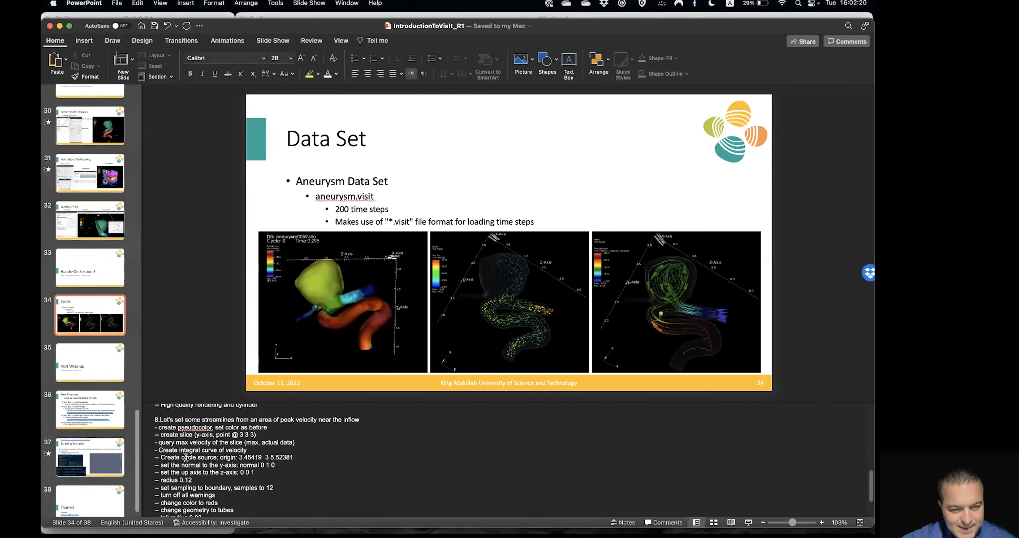
scroll(198, 451, "down", 5)
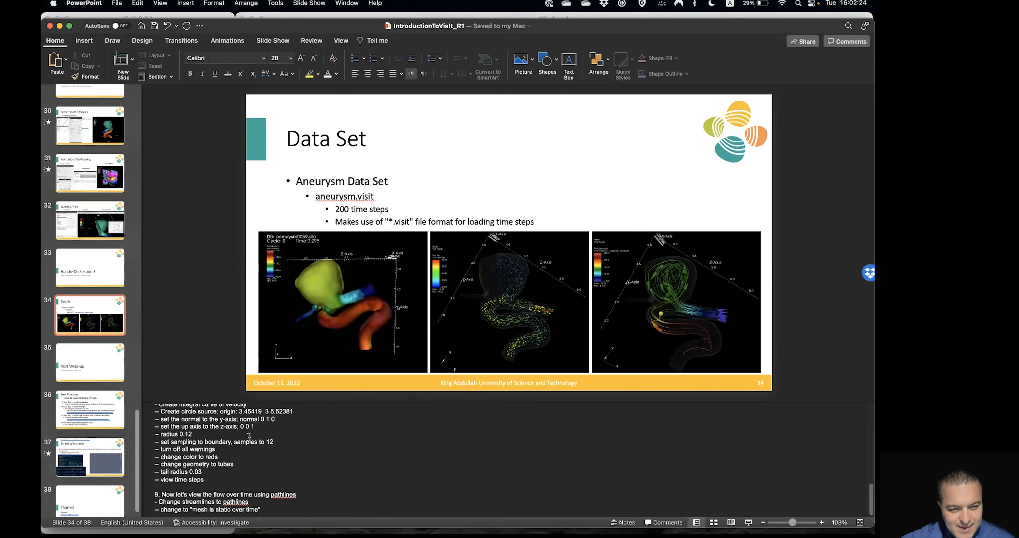
scroll(251, 442, "up", 5)
scroll(253, 459, "down", 2)
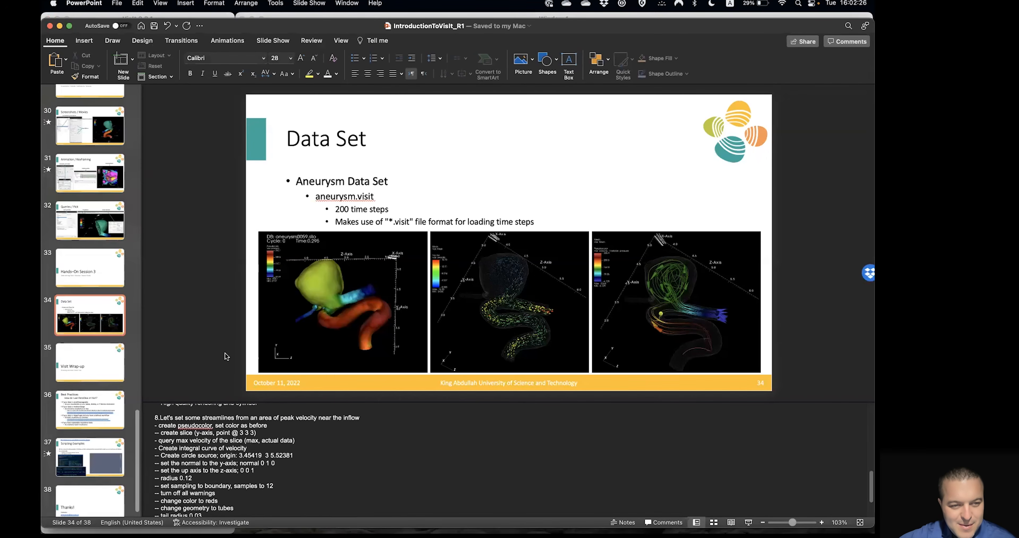
left_click(60, 26)
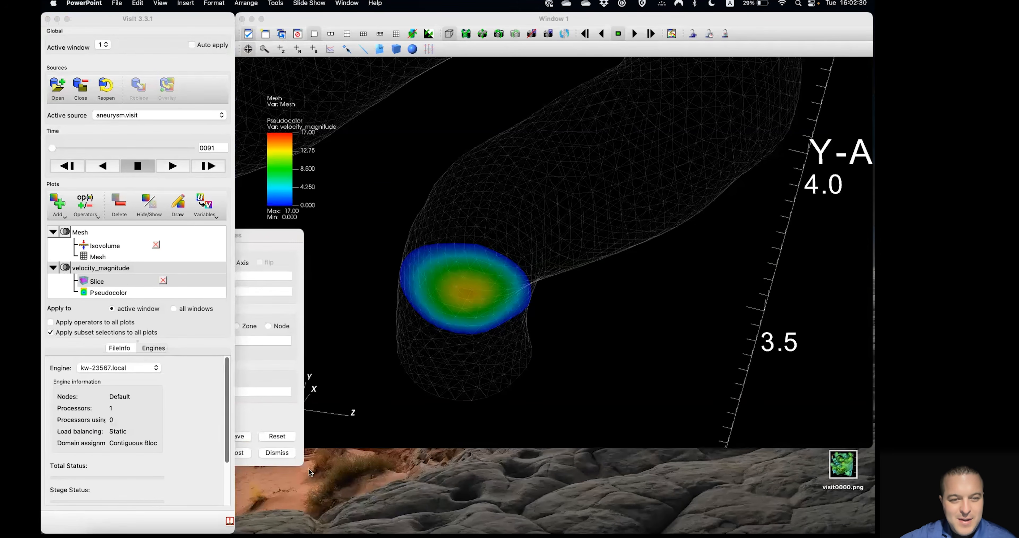
Step: Add a Pseudocolor plot of the IntegralCurve operator's velocity variable in VisIt
left_click(339, 271)
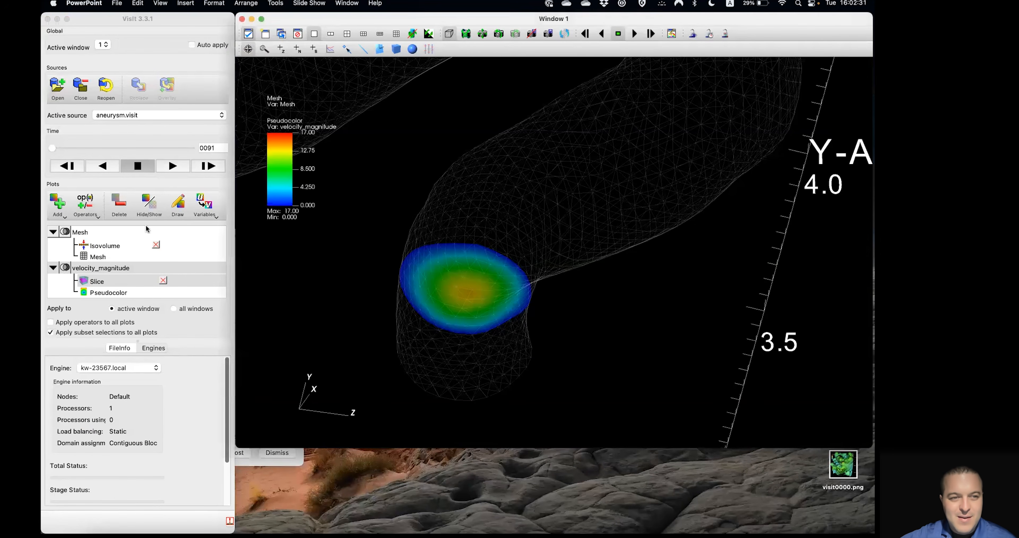
left_click(59, 204)
mouse_move(104, 322)
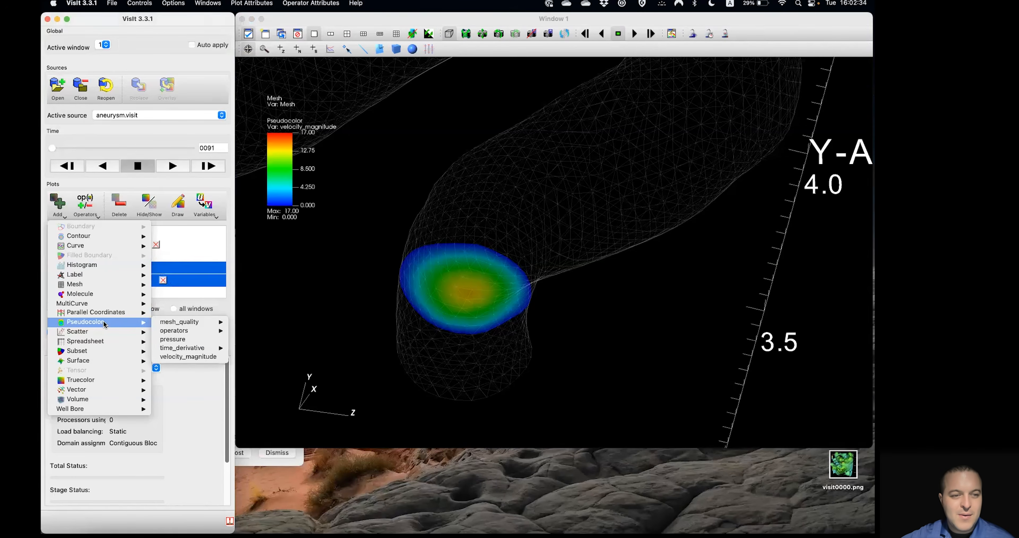
mouse_move(199, 325)
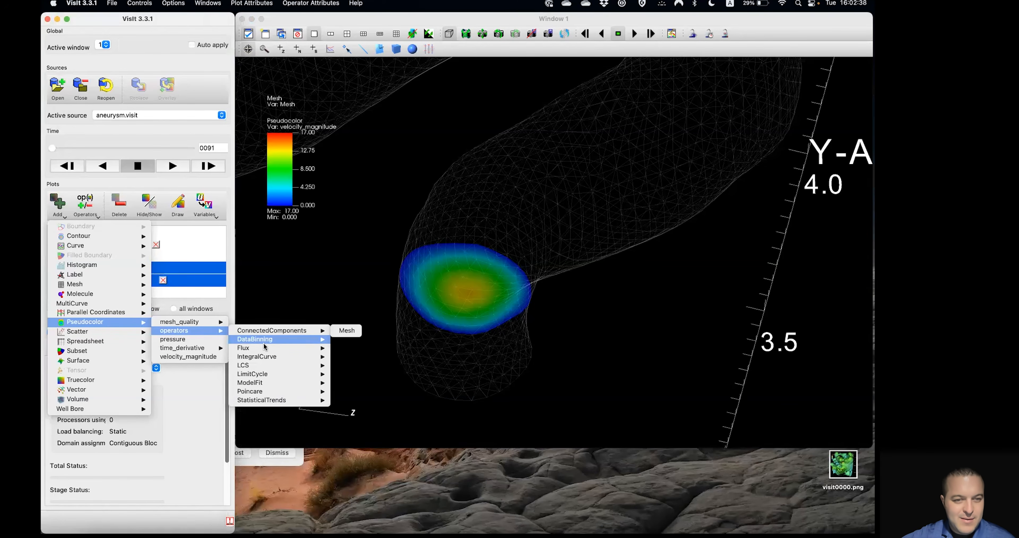
mouse_move(278, 356)
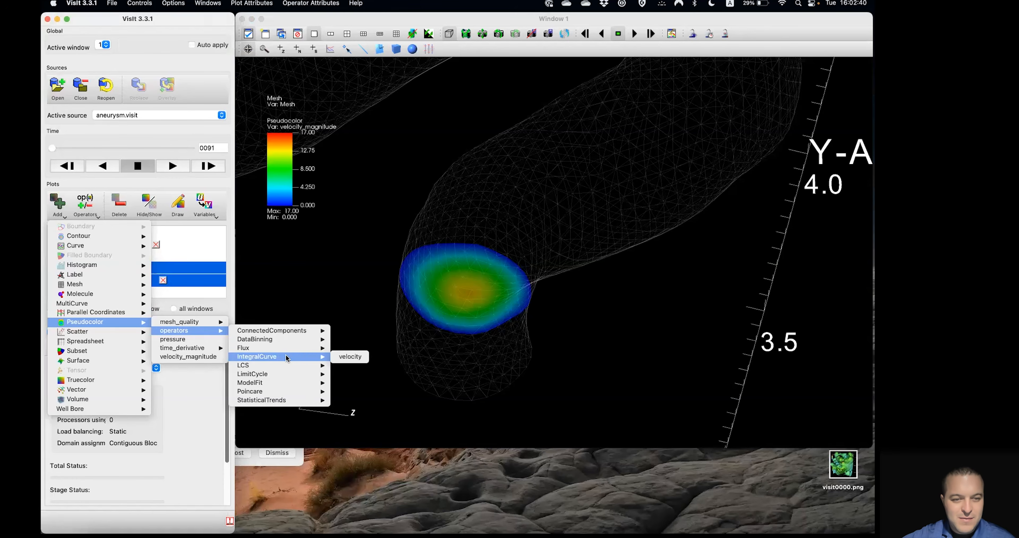
left_click(344, 356)
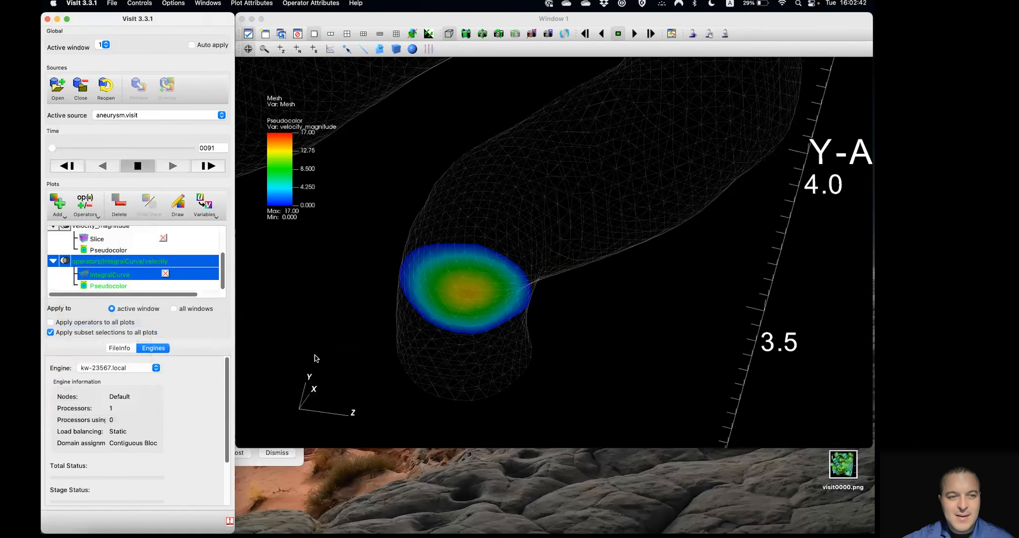
Step: Set the IntegralCurve operator's source type to Circle with its origin at 3.5 3 5.5
double_click(122, 275)
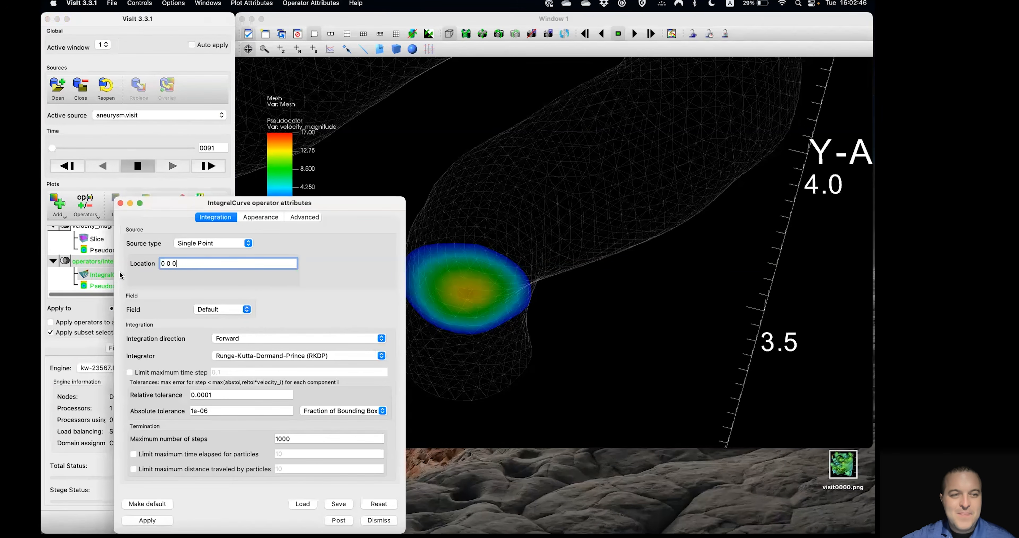
left_click_drag(187, 206, 144, 154)
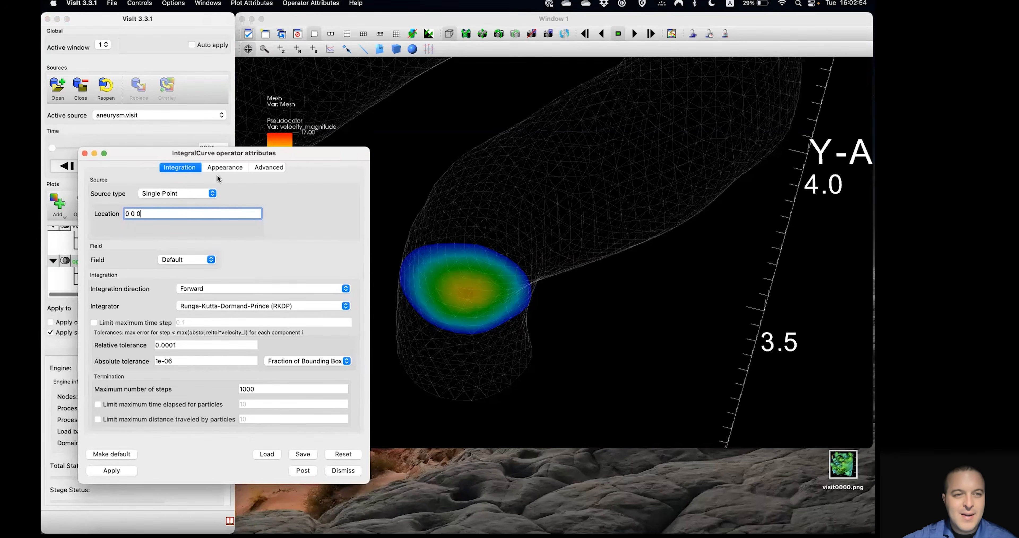
left_click(203, 192)
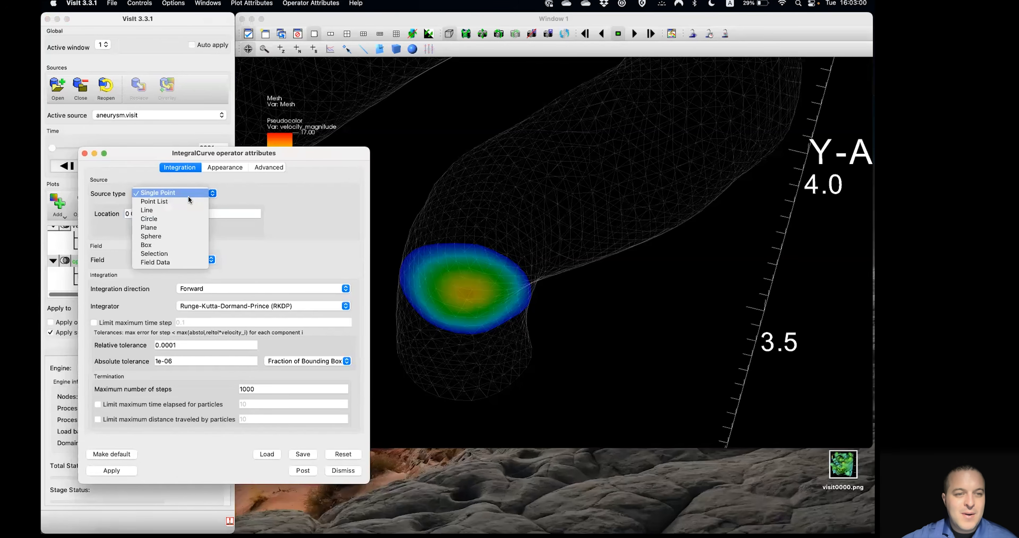
left_click(175, 218)
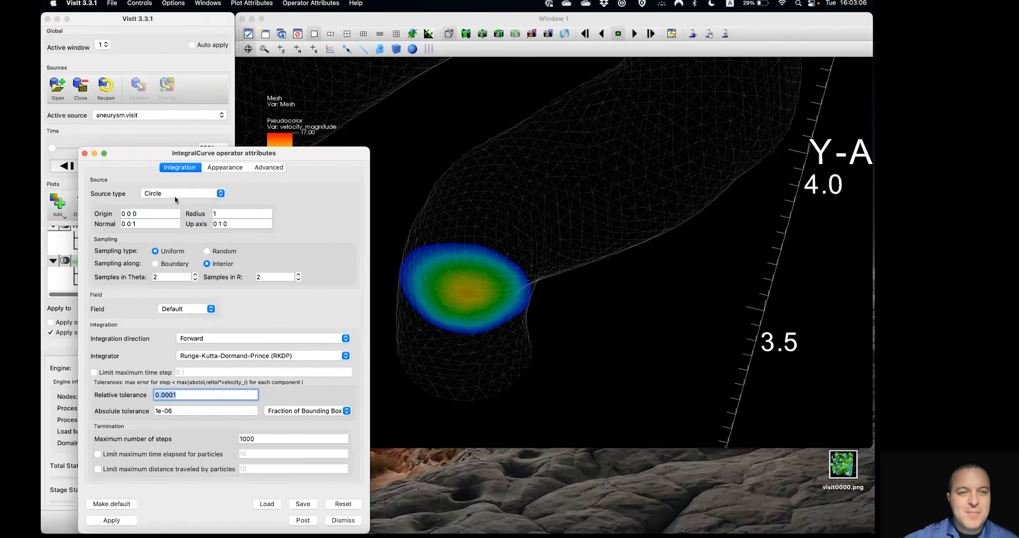
left_click(131, 212)
triple_click(132, 212)
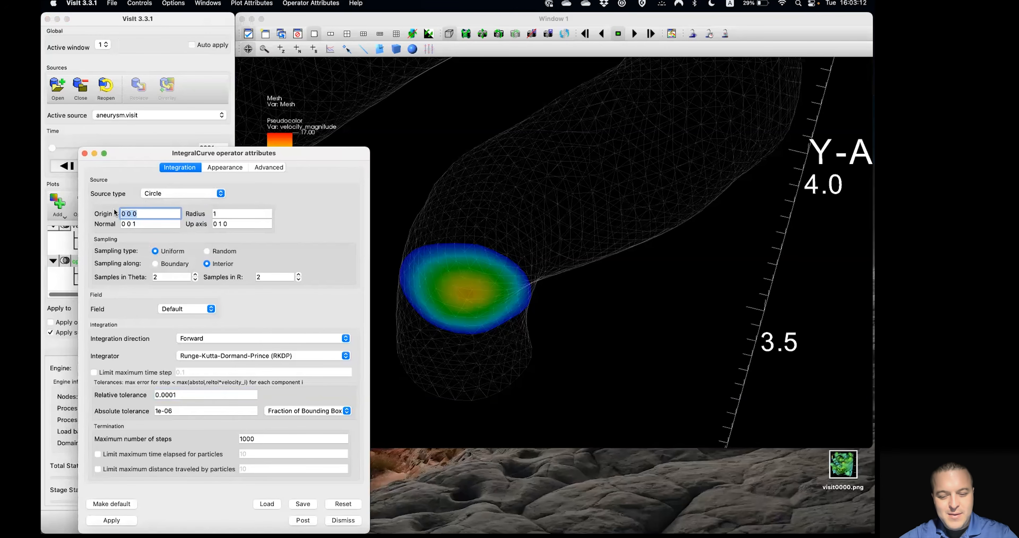
type("3.5")
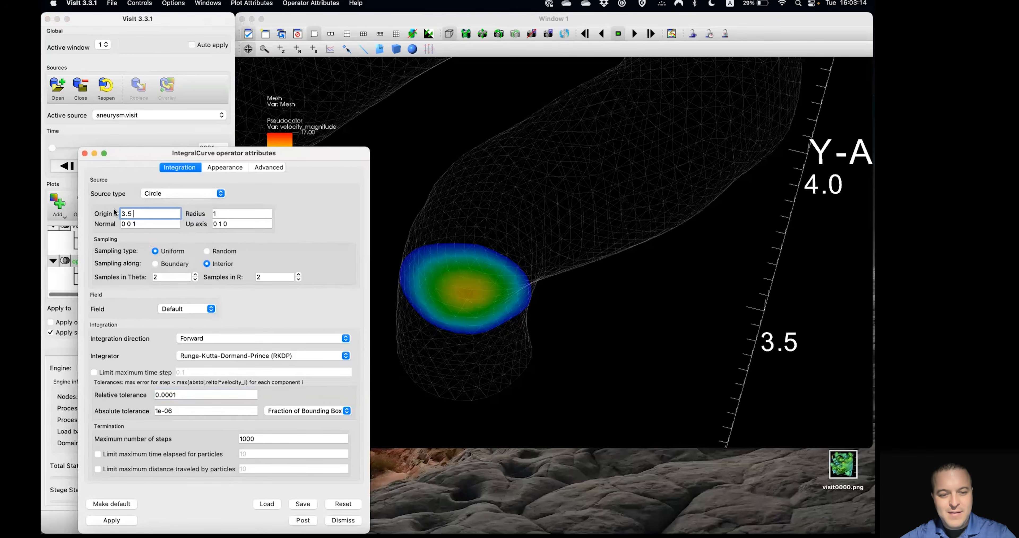
type(" 3 5.5")
Step: Give the circle source a radius of .12, a normal of 0 1 0 and an up axis of 0 0 1
left_click(239, 216)
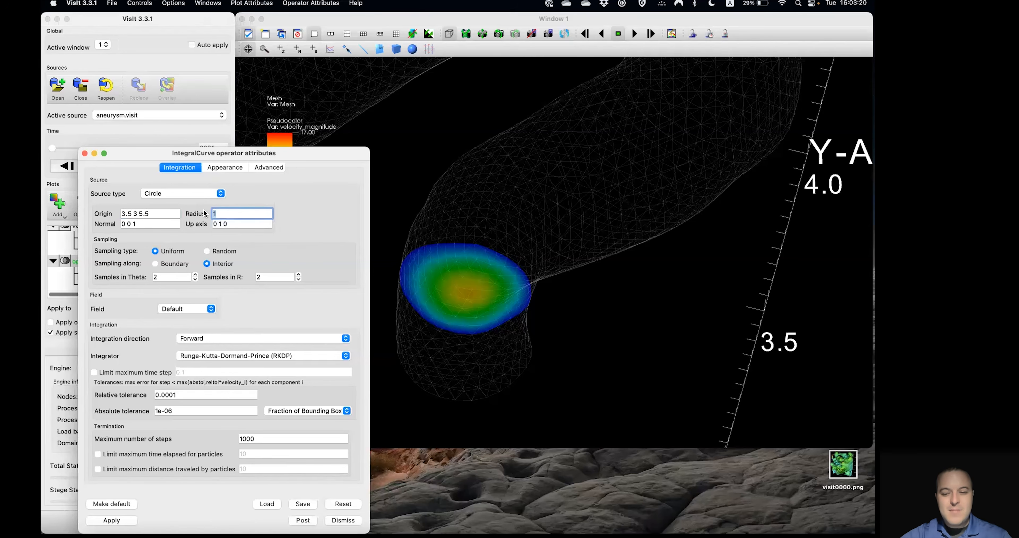
type(".12")
key("Tab")
type("0 1 0")
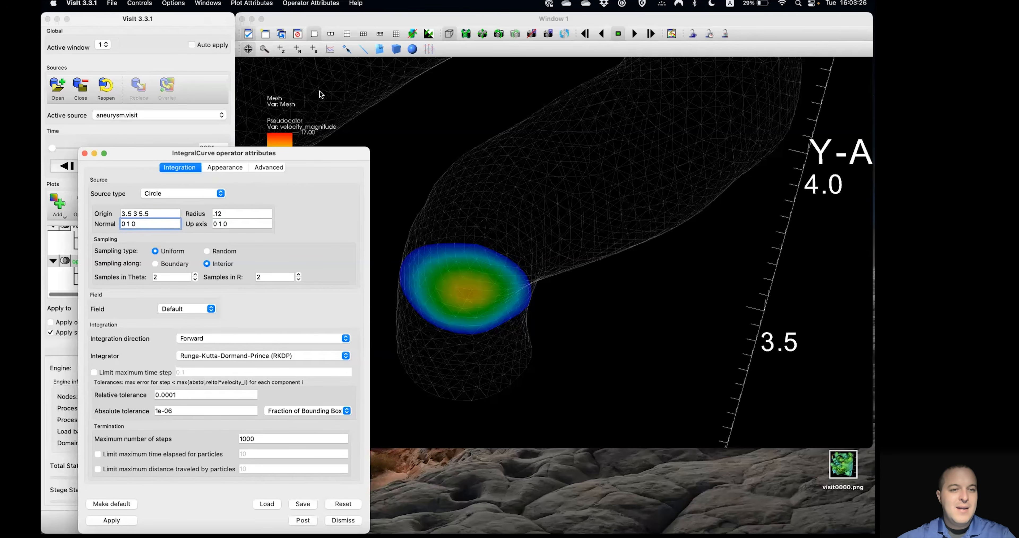
key("Tab")
type("0 0 1")
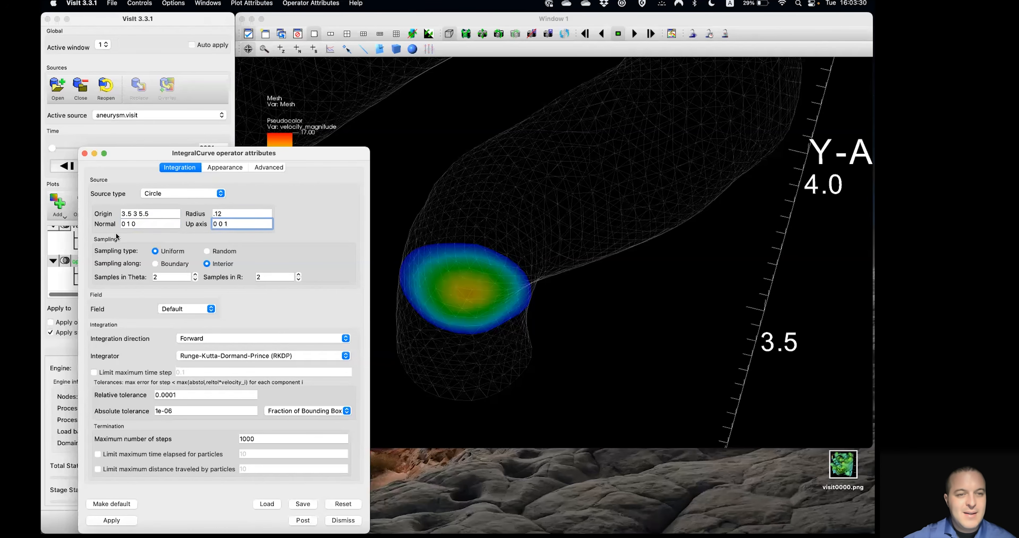
Step: Sample the circle source along its boundary with 20 samples in theta and apply the IntegralCurve attributes
left_click(174, 264)
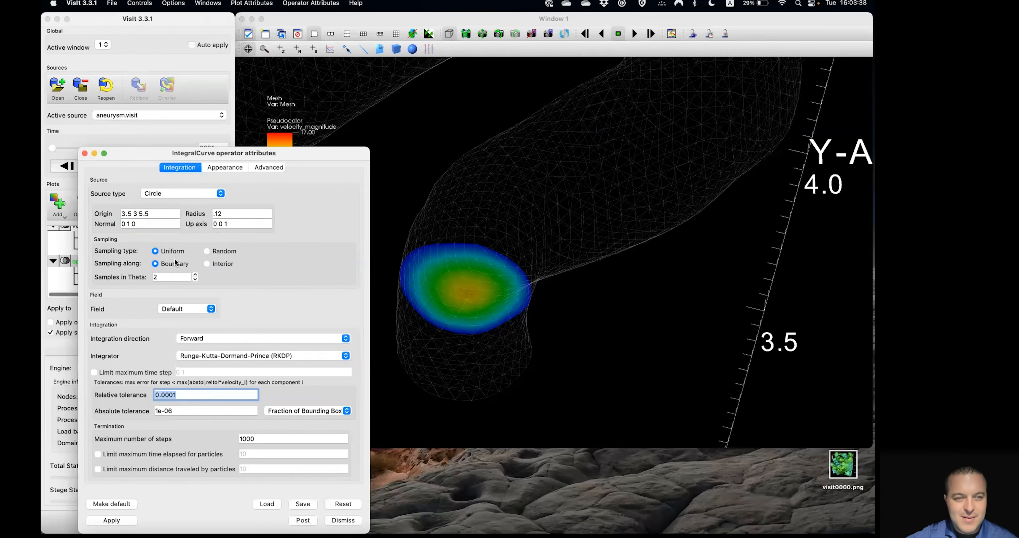
left_click_drag(175, 276, 149, 275)
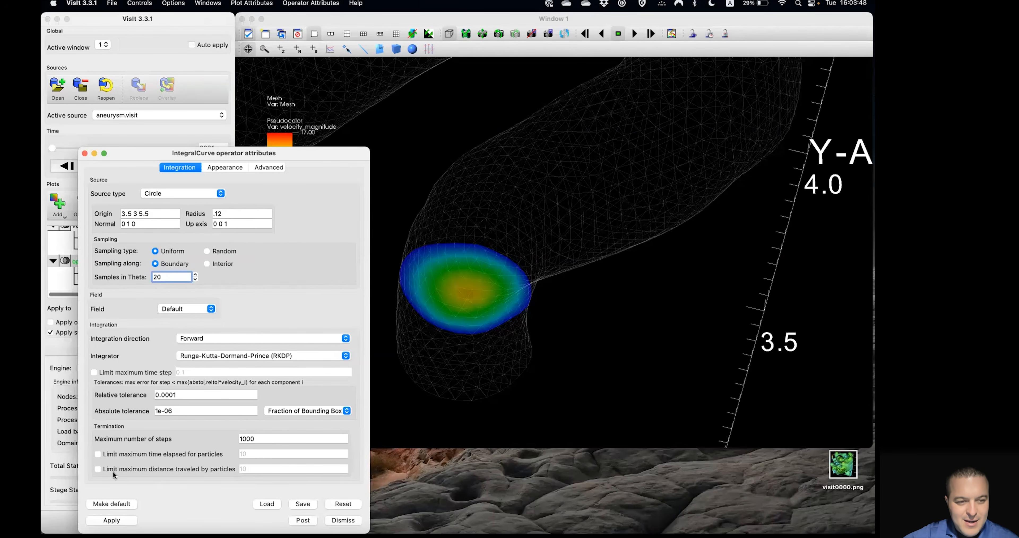
left_click(112, 520)
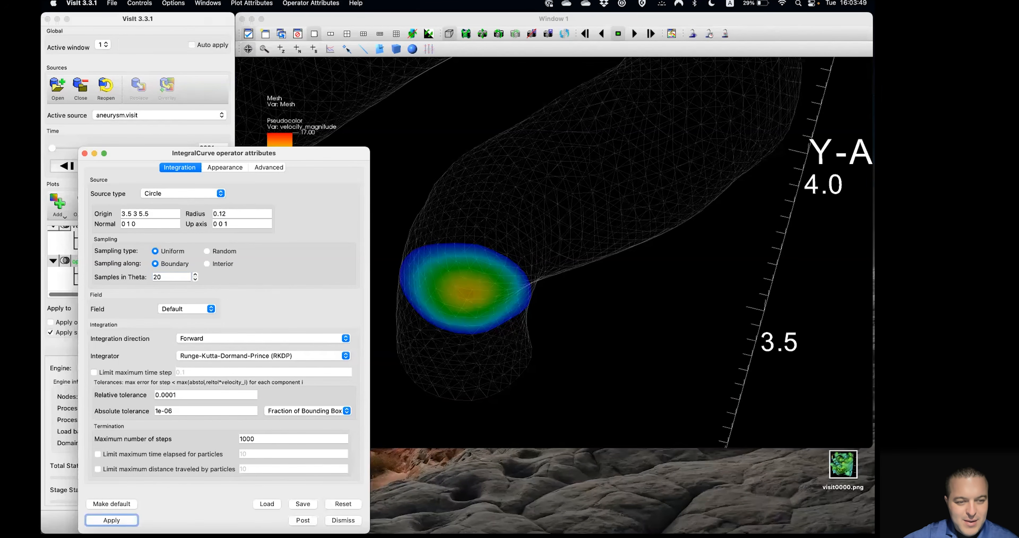
Step: Turn off all of the IntegralCurve operator's warnings, from the advection limit to the critical point warning
left_click(263, 167)
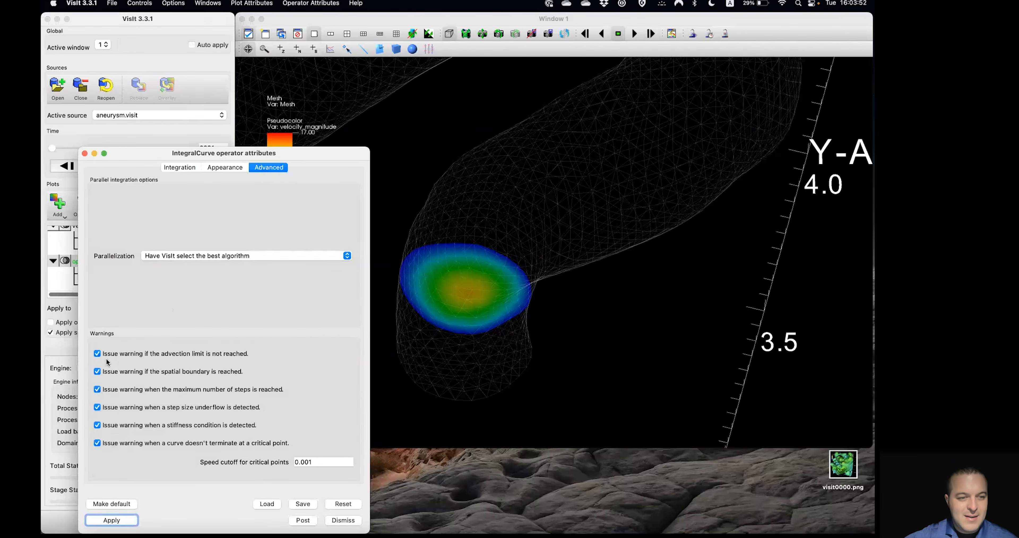
left_click(97, 371)
left_click(97, 389)
left_click(97, 407)
left_click(96, 425)
left_click(97, 442)
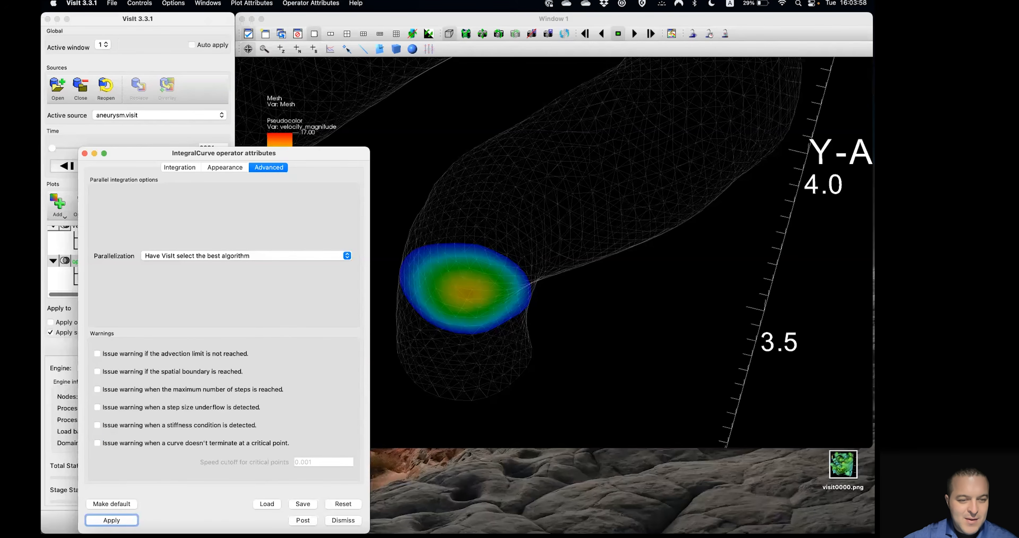
Step: Limit the integral curves to a maximum of 100 steps, apply the change and draw the streamline plot
left_click(220, 166)
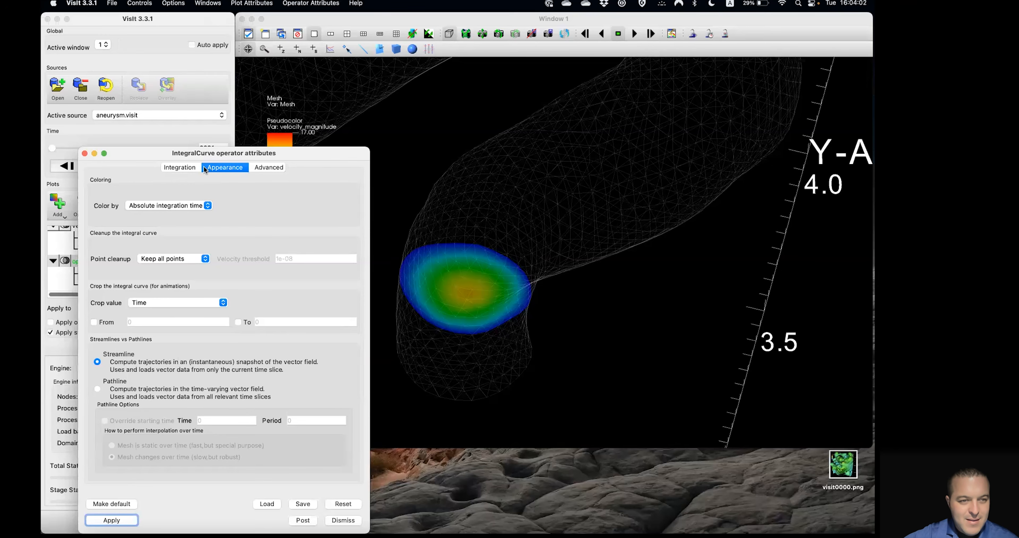
left_click(178, 165)
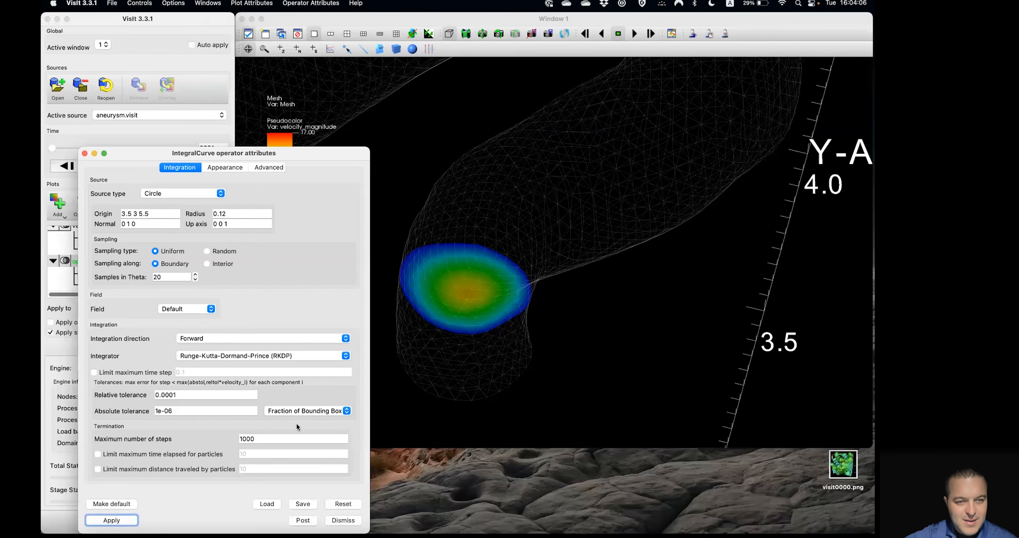
left_click_drag(265, 438, 244, 429)
type("1")
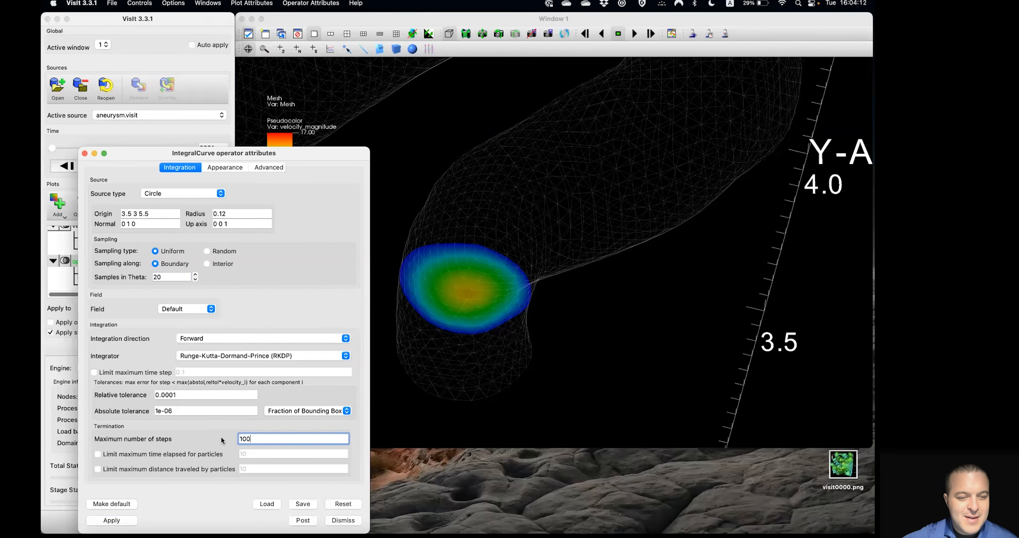
left_click(112, 519)
left_click_drag(206, 154, 718, 147)
left_click_drag(711, 223, 715, 143)
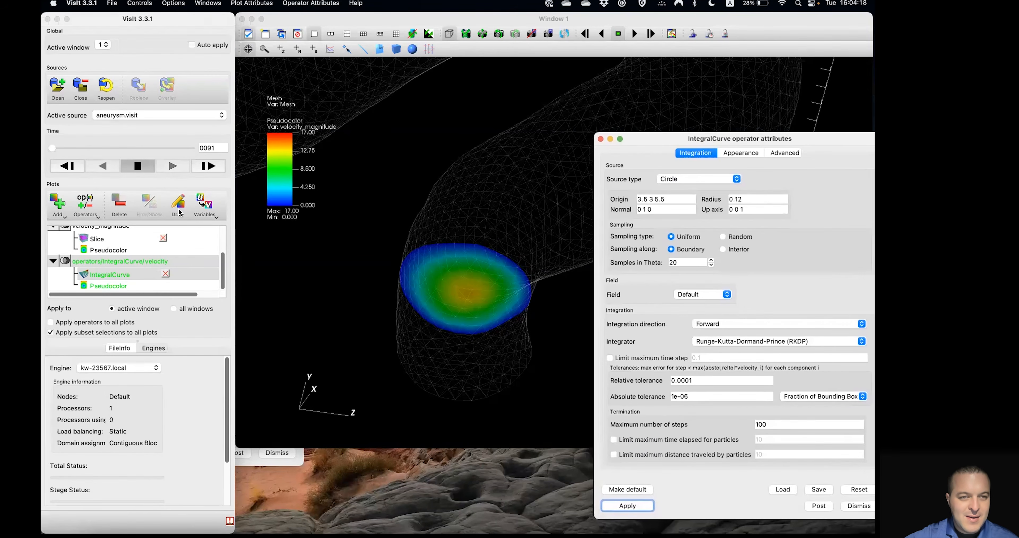
left_click(177, 210)
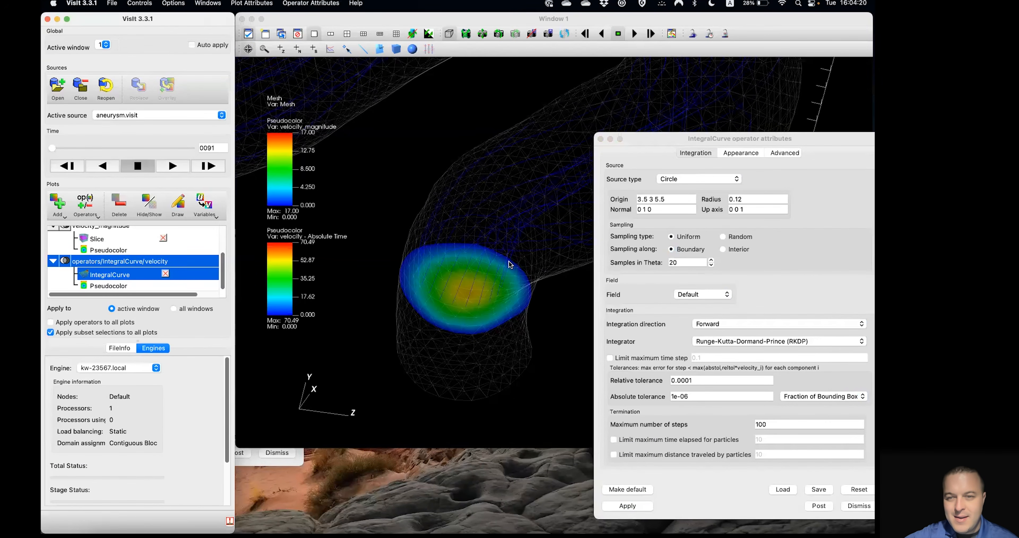
Step: Set the line type of the streamlines' Pseudocolor plot to Tubes
double_click(100, 286)
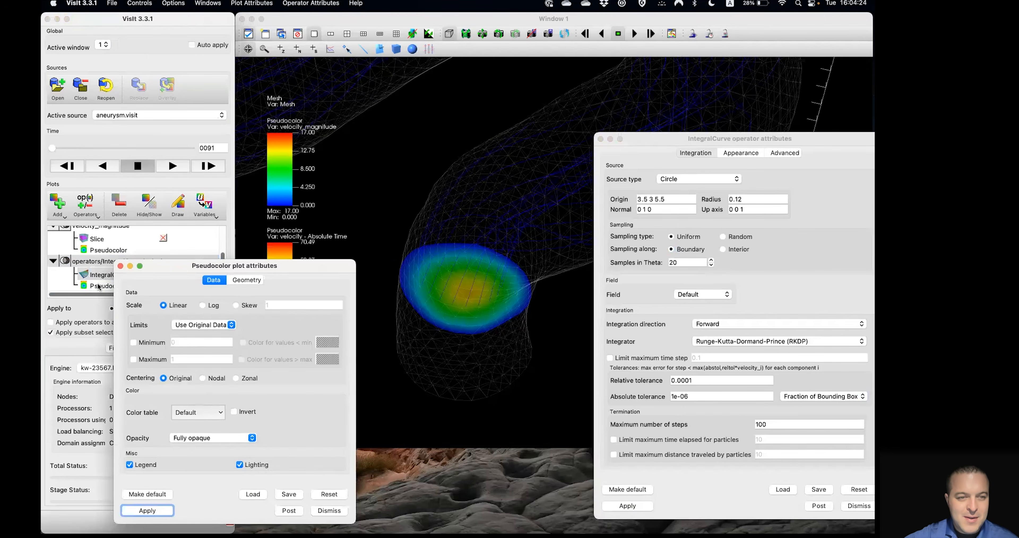
left_click(245, 279)
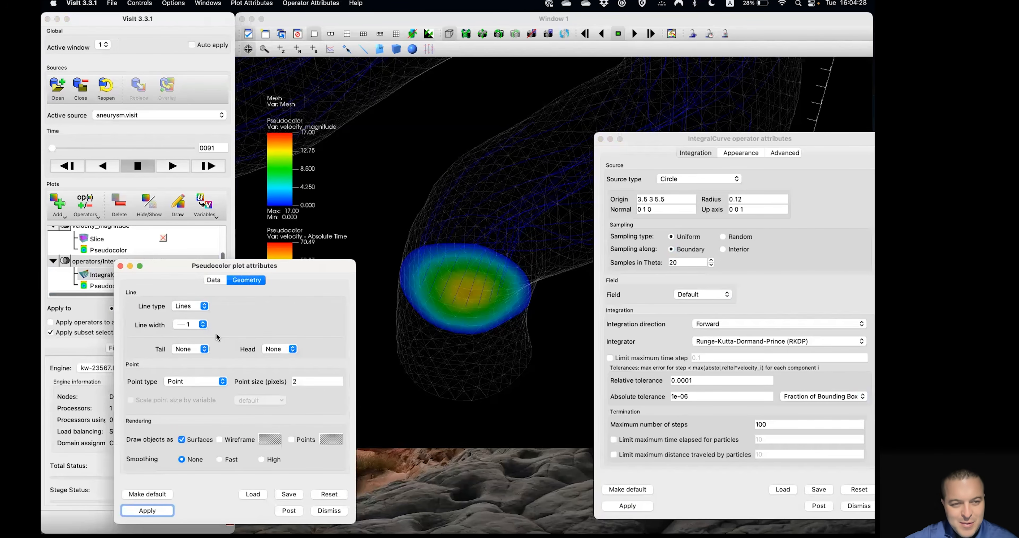
left_click(200, 307)
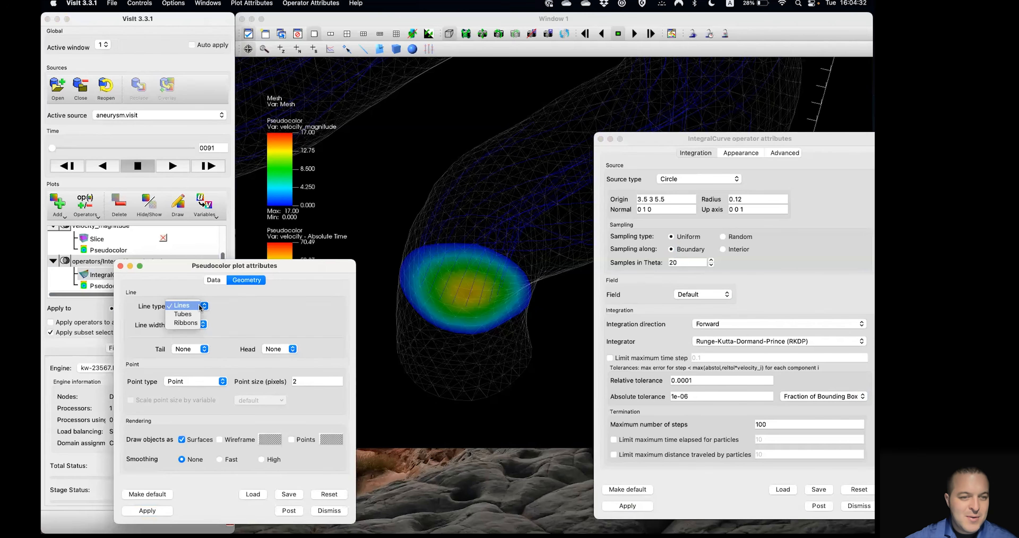
left_click(192, 315)
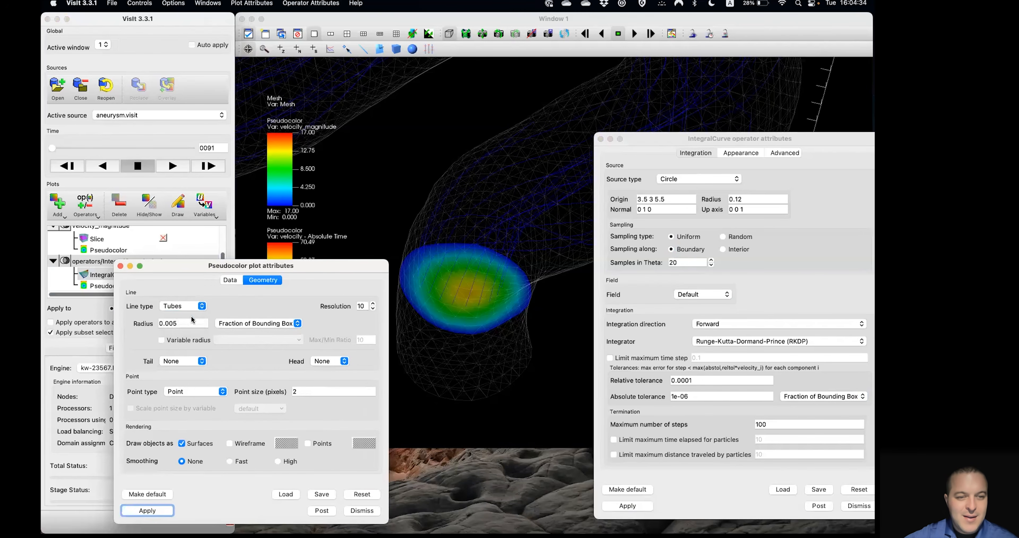
Step: Give the streamline tubes a Sphere tail and a Cone head
left_click(197, 360)
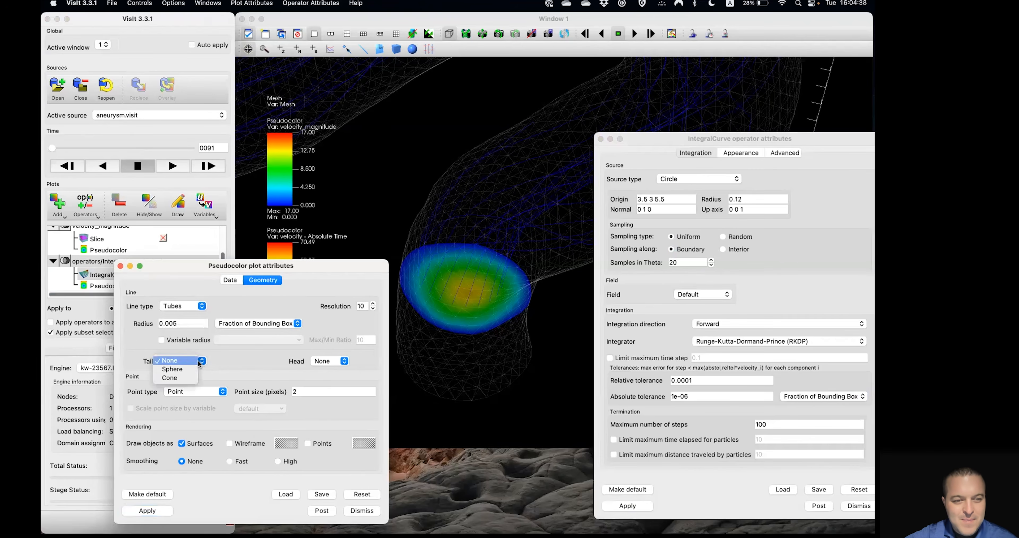
left_click(187, 368)
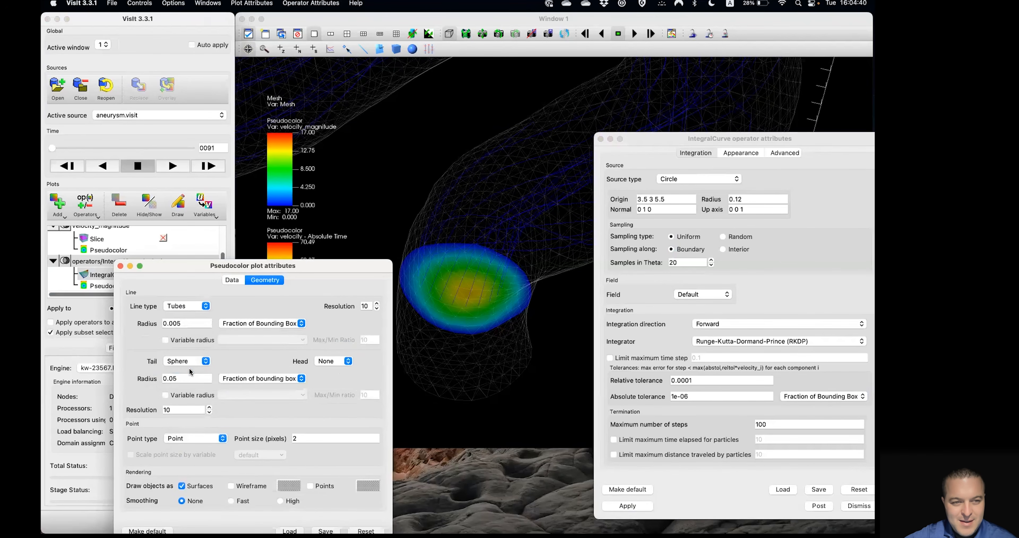
left_click(341, 364)
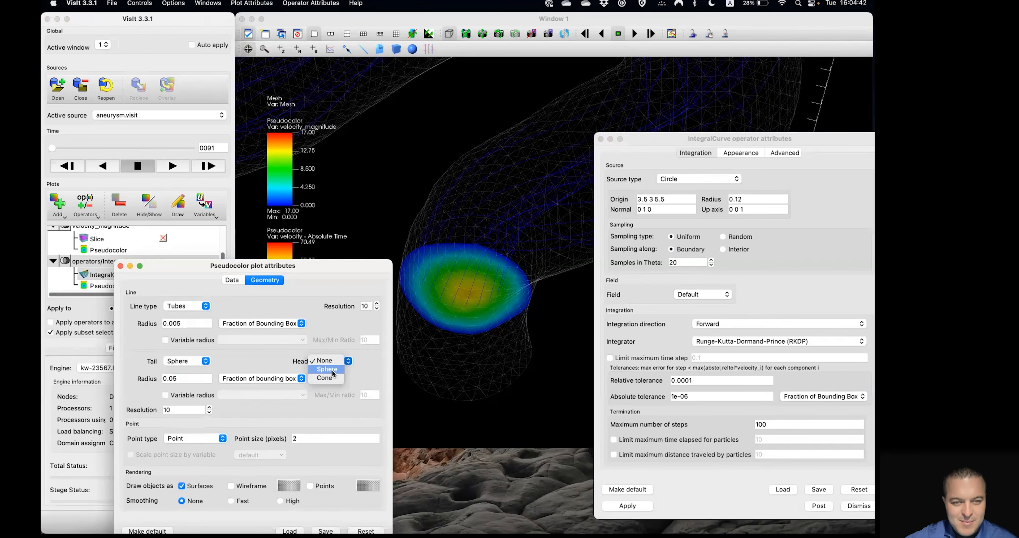
left_click(336, 378)
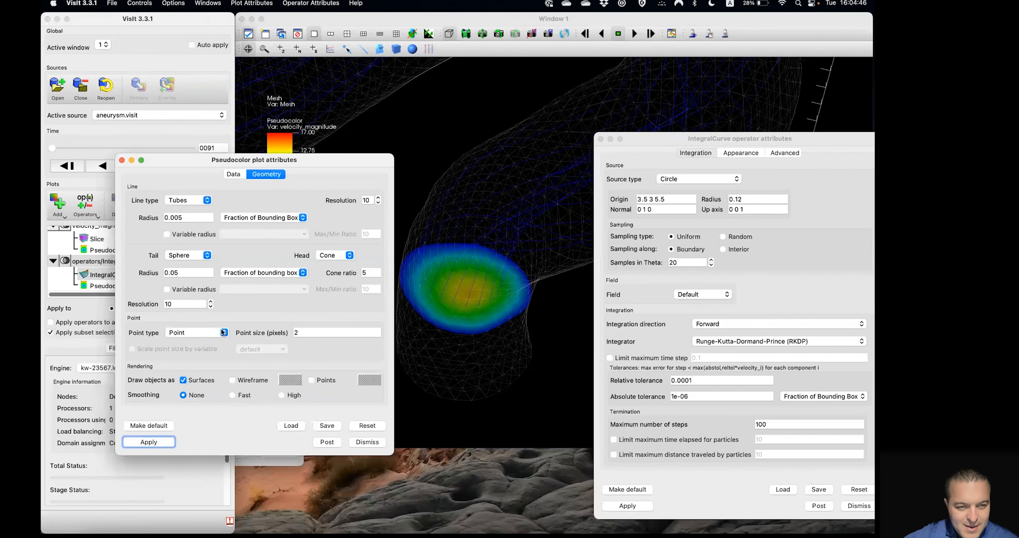
Step: Set the Pseudocolor plot's smoothing to Fast, apply the geometry settings and dismiss the plot attributes
left_click(242, 393)
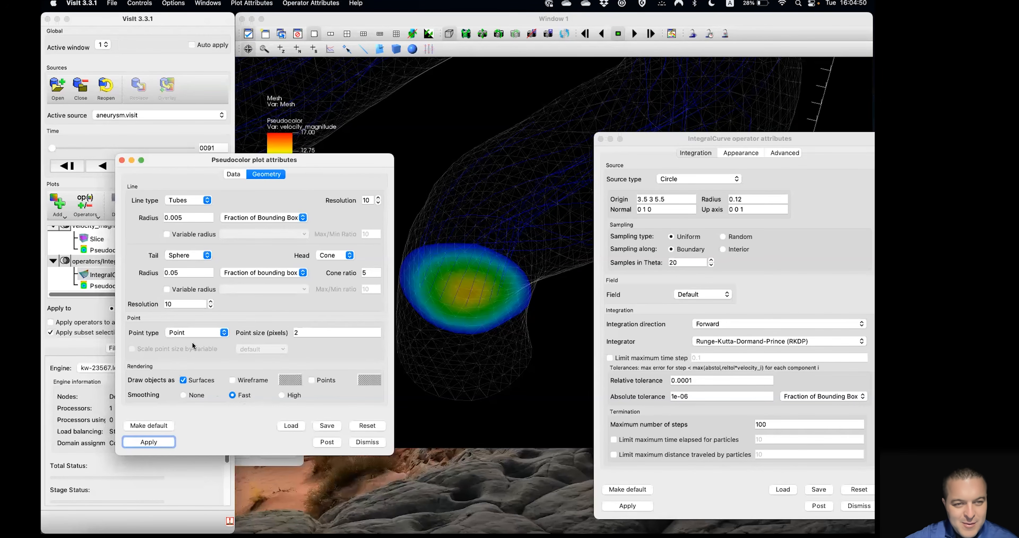
left_click(155, 441)
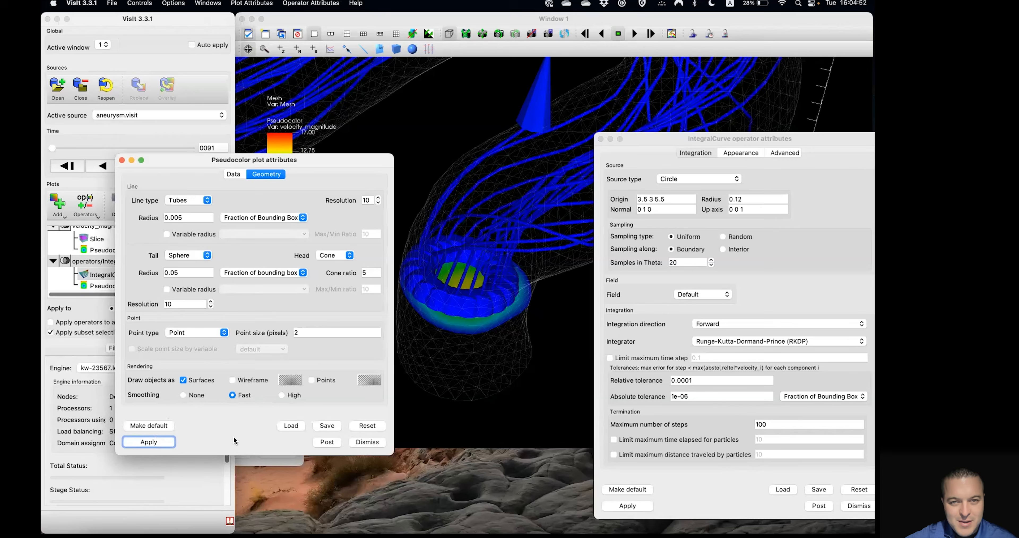
left_click(357, 441)
Step: Examine the velocity streamline tubes through the whole aneurysm and up close at the circle source, including their tail and head glyphs
scroll(453, 263, "down", 1)
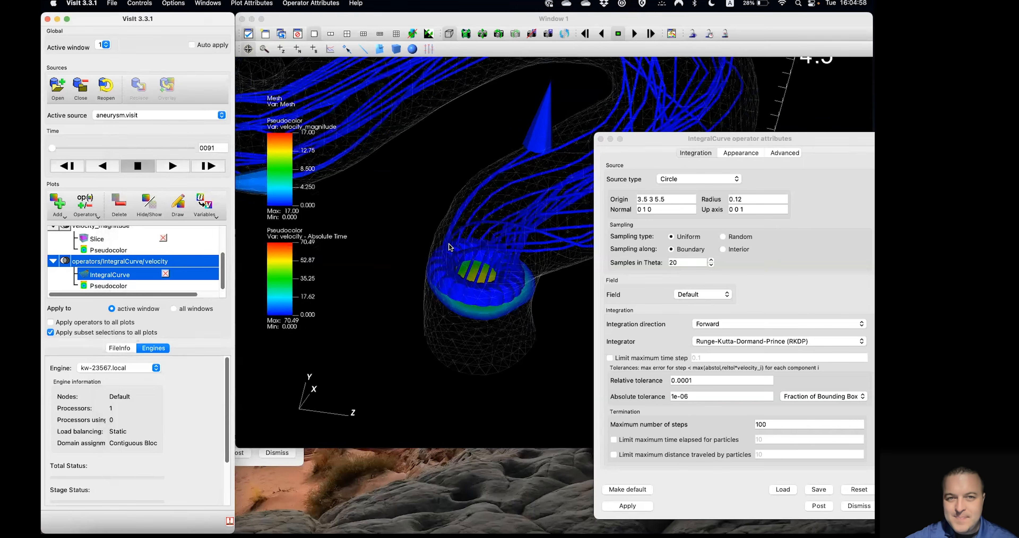
left_click(449, 245)
scroll(448, 255, "down", 2)
scroll(449, 202, "down", 2)
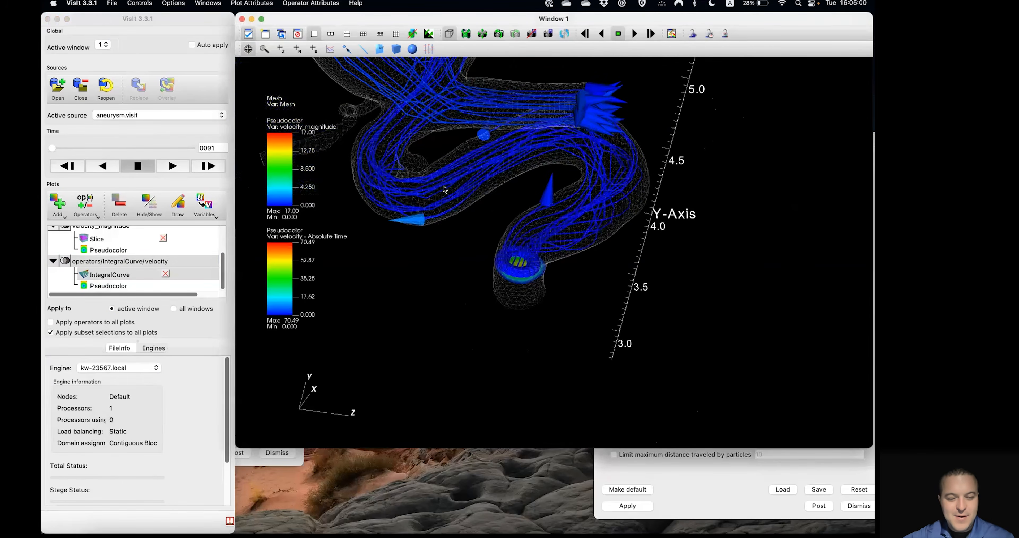
middle_click_drag(471, 183, 540, 318)
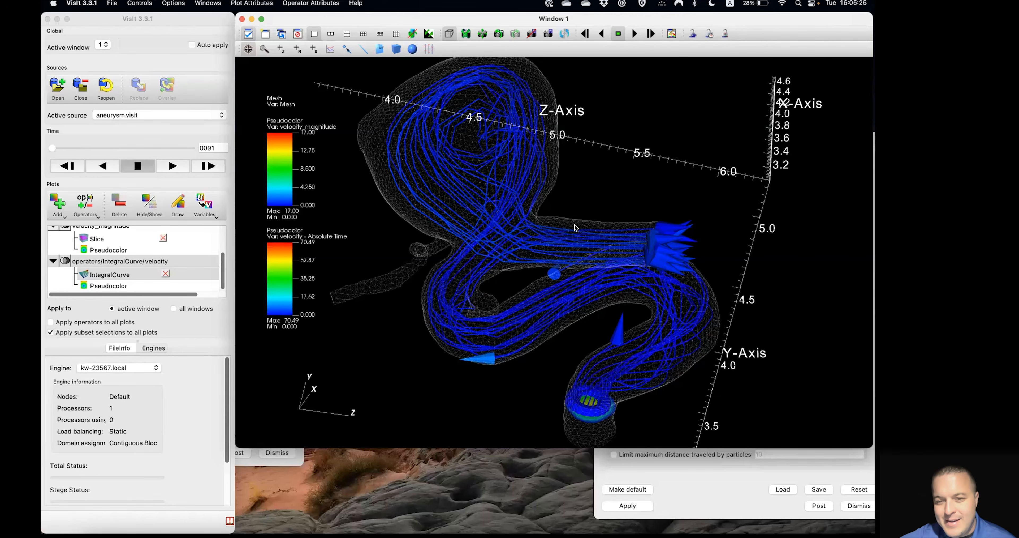
scroll(645, 385, "up", 2)
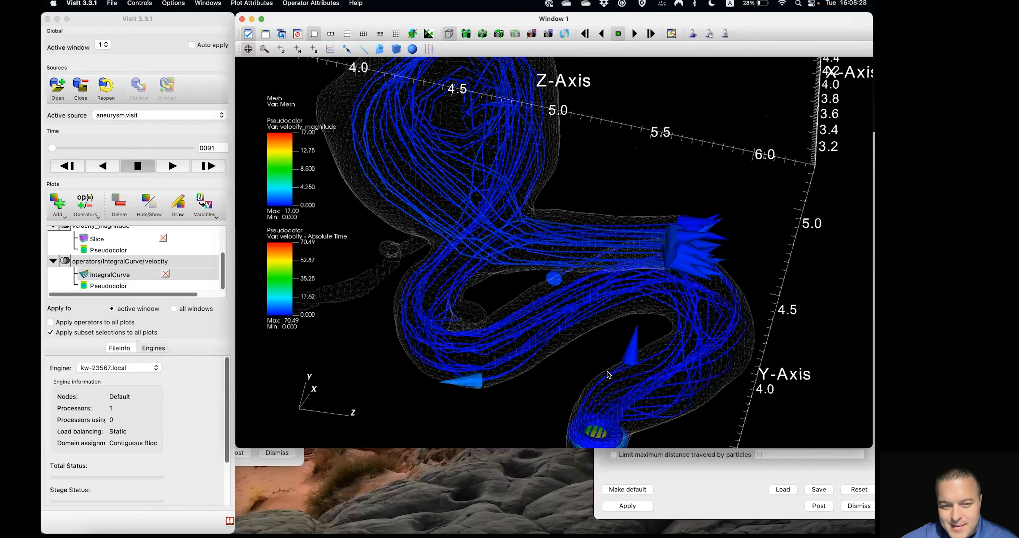
scroll(603, 360, "up", 2)
left_click_drag(602, 359, 498, 268, "shift")
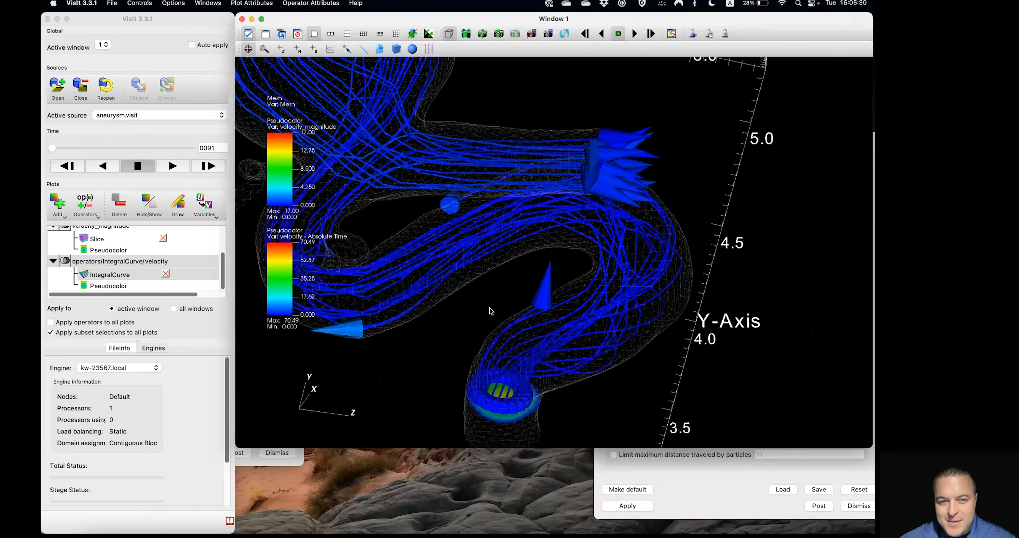
scroll(491, 311, "up", 5)
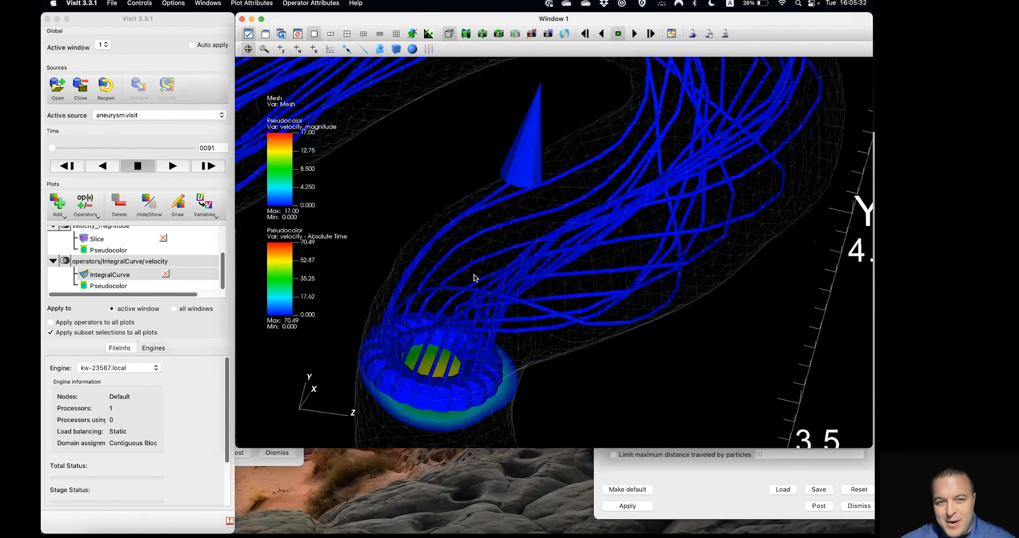
Step: Set the IntegralCurve operator's maximum number of steps to 10 and apply it to the velocity streamlines
left_click_drag(440, 394, 478, 303, "shift")
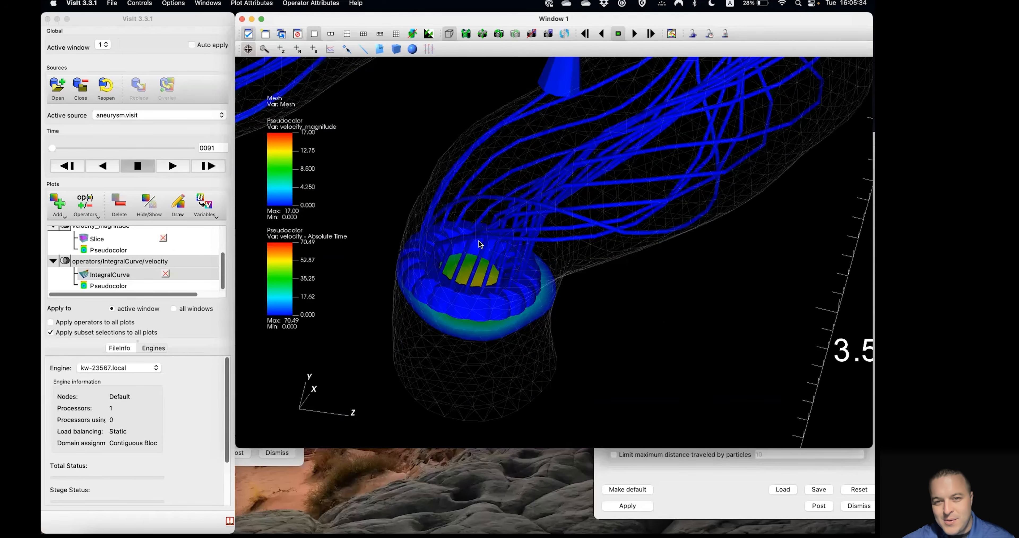
scroll(490, 263, "down", 5)
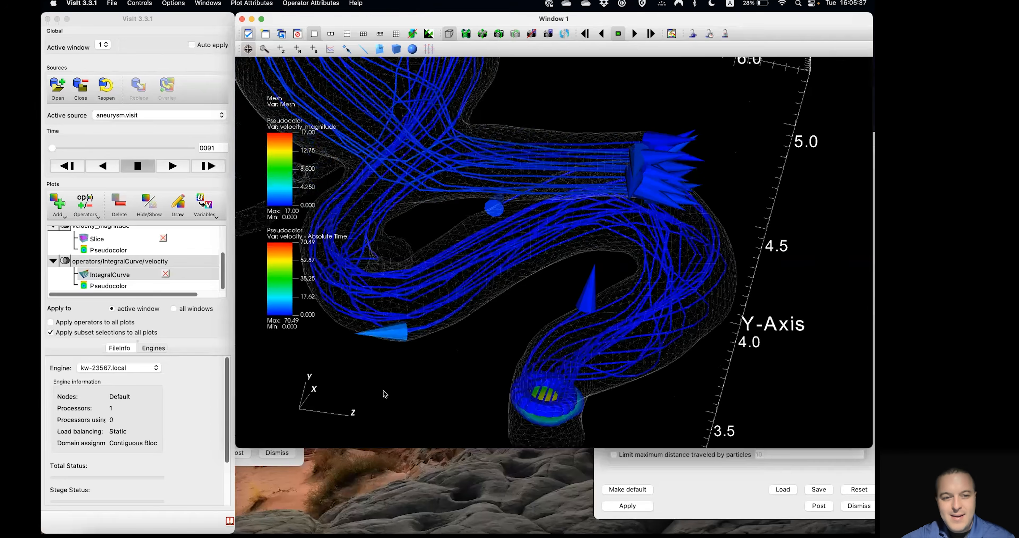
scroll(383, 390, "down", 1)
left_click(698, 490)
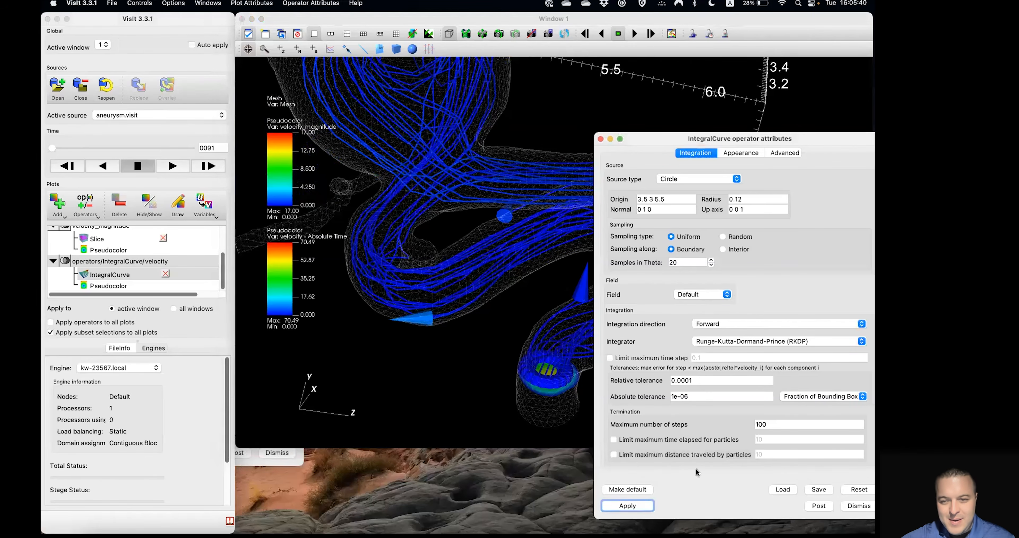
double_click(778, 427)
type("10")
left_click(635, 507)
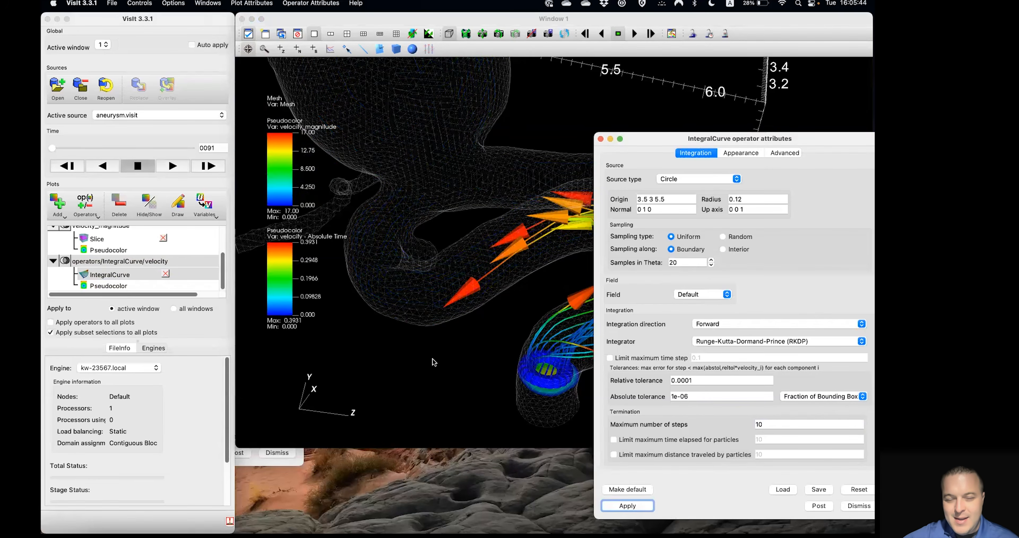
Step: Set the IntegralCurve operator's maximum number of steps to 50 and apply the change
left_click(398, 363)
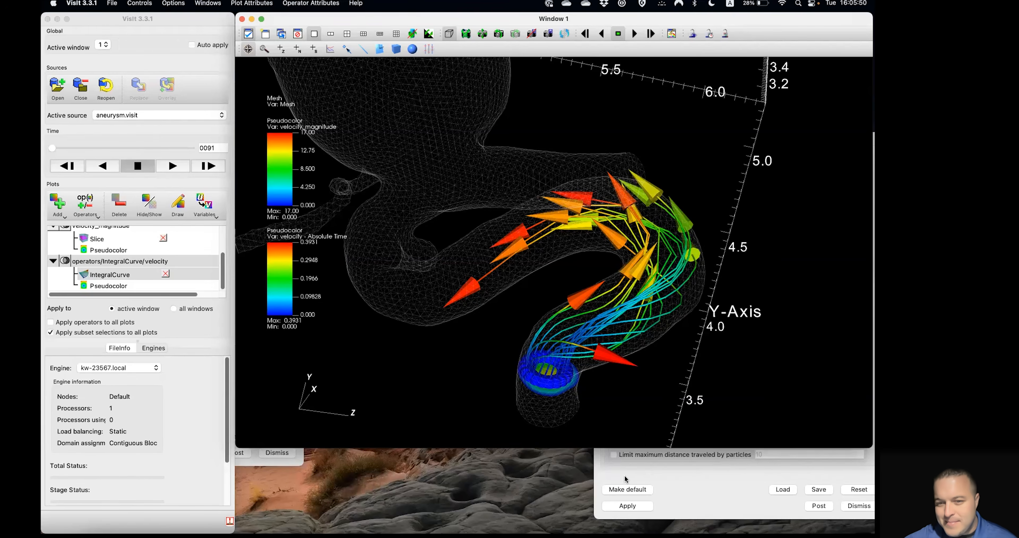
left_click(701, 494)
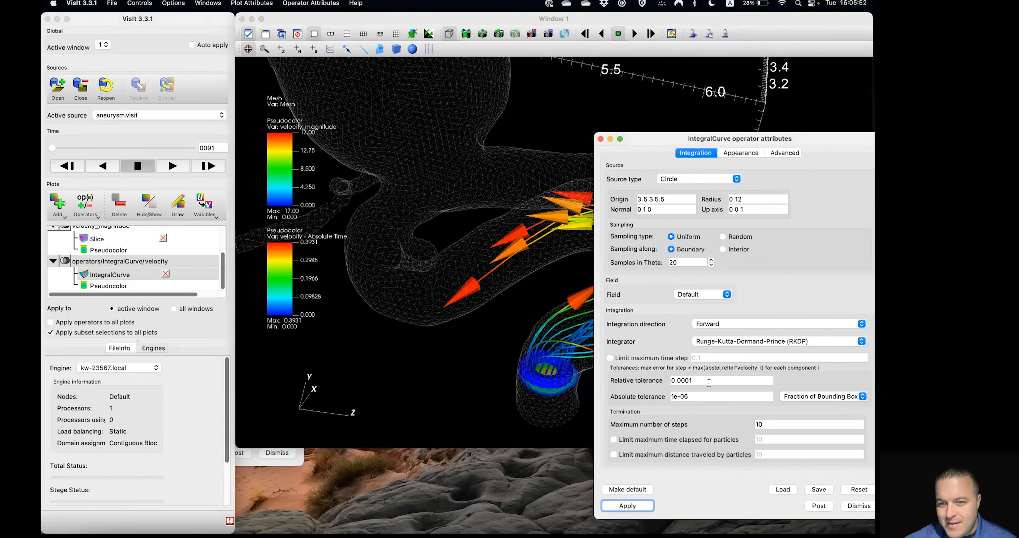
left_click(771, 424)
double_click(765, 423)
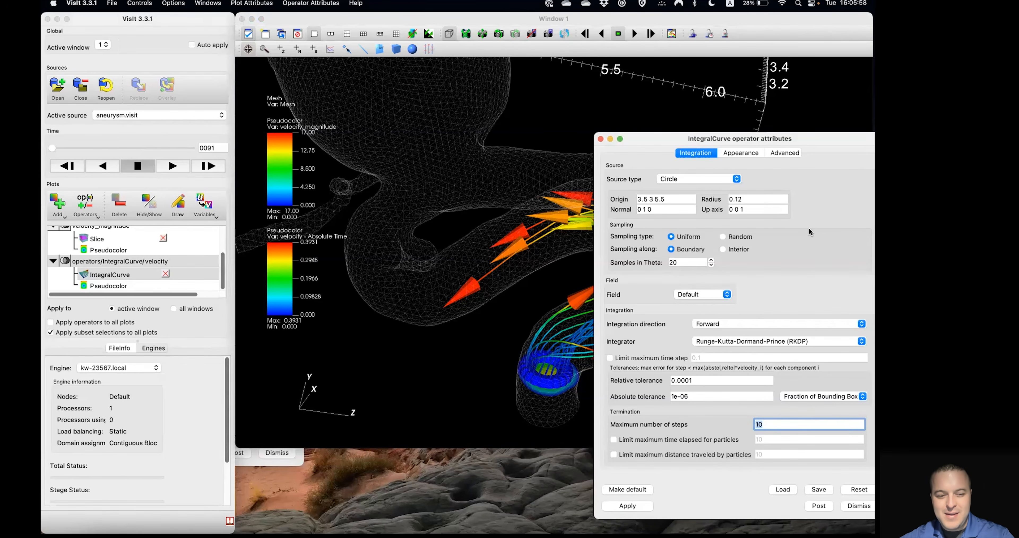
type("50")
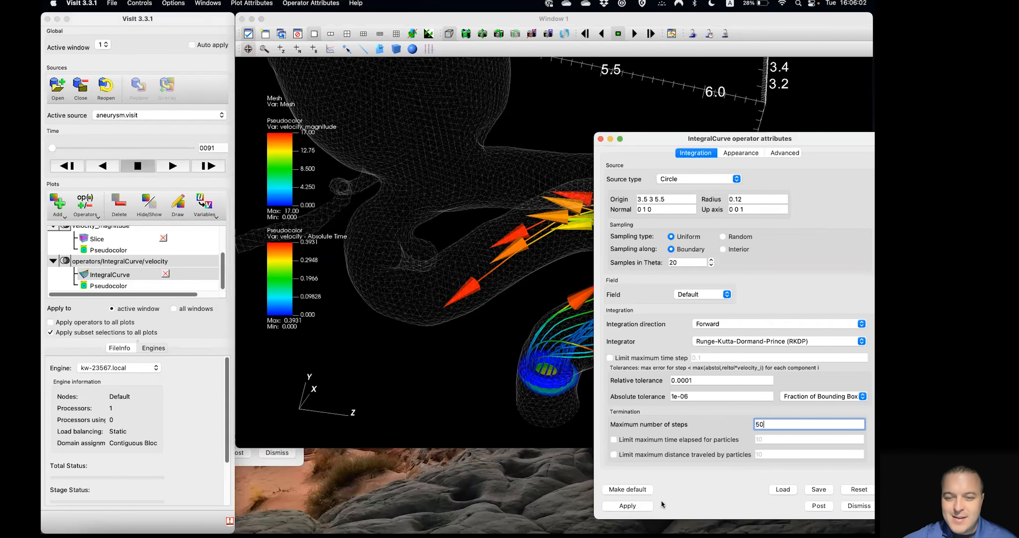
left_click(627, 506)
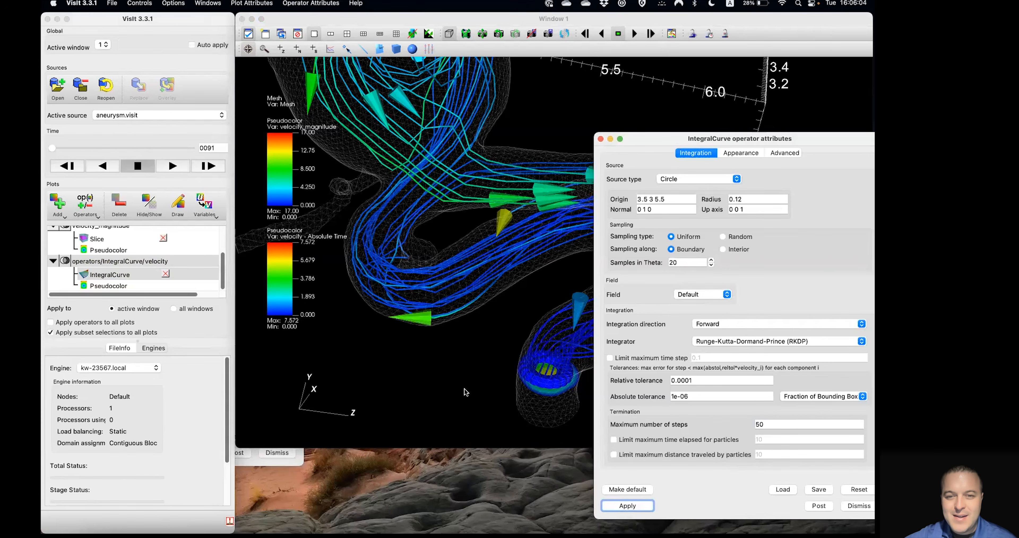
Step: Limit the IntegralCurve operator to a maximum of 30 steps, apply it and inspect the streamlines throughout the aneurysm
left_click_drag(701, 137, 673, 133)
left_click(733, 414)
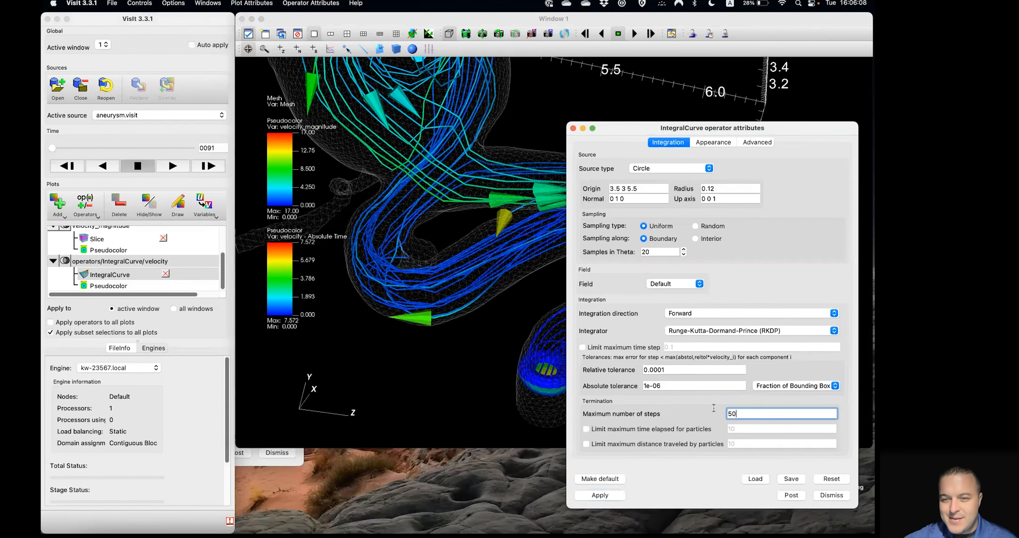
type("30")
left_click(609, 497)
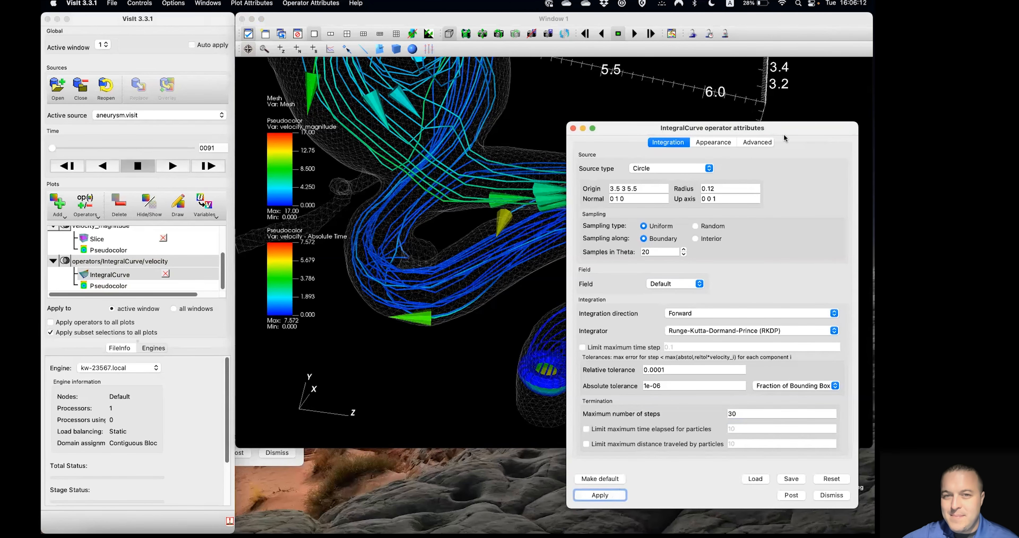
left_click_drag(784, 134, 636, 131)
left_click(683, 491)
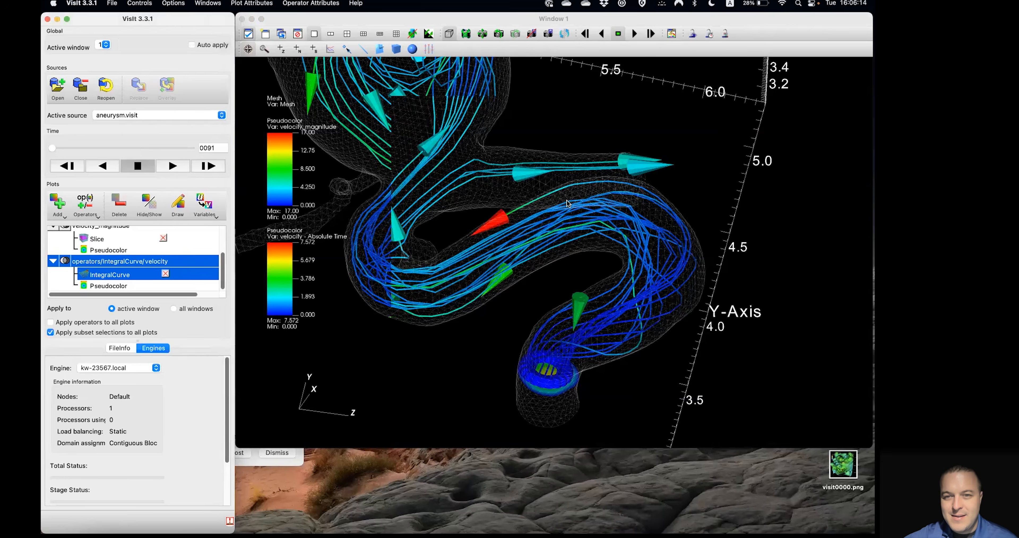
left_click(519, 258)
left_click_drag(519, 257, 533, 231)
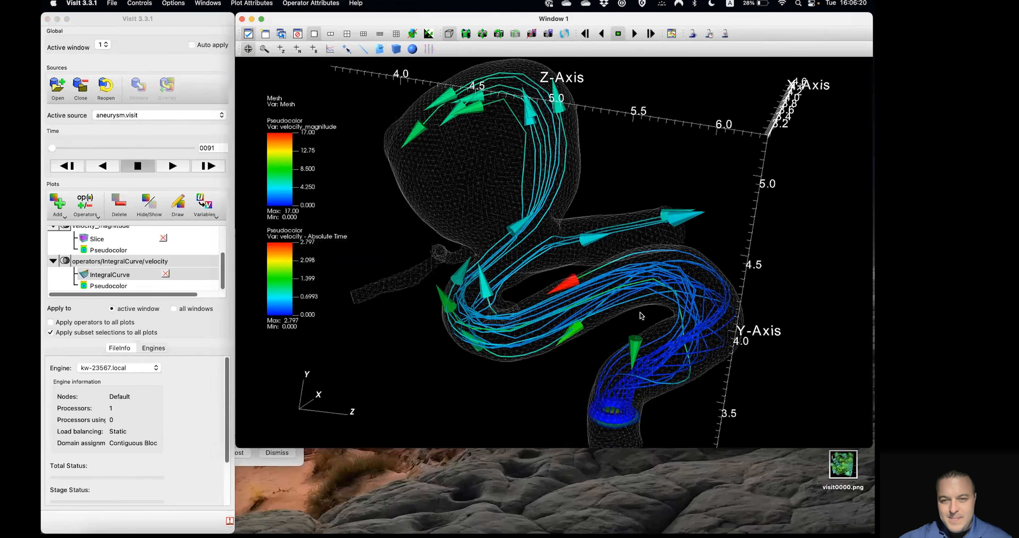
scroll(677, 364, "up", 3)
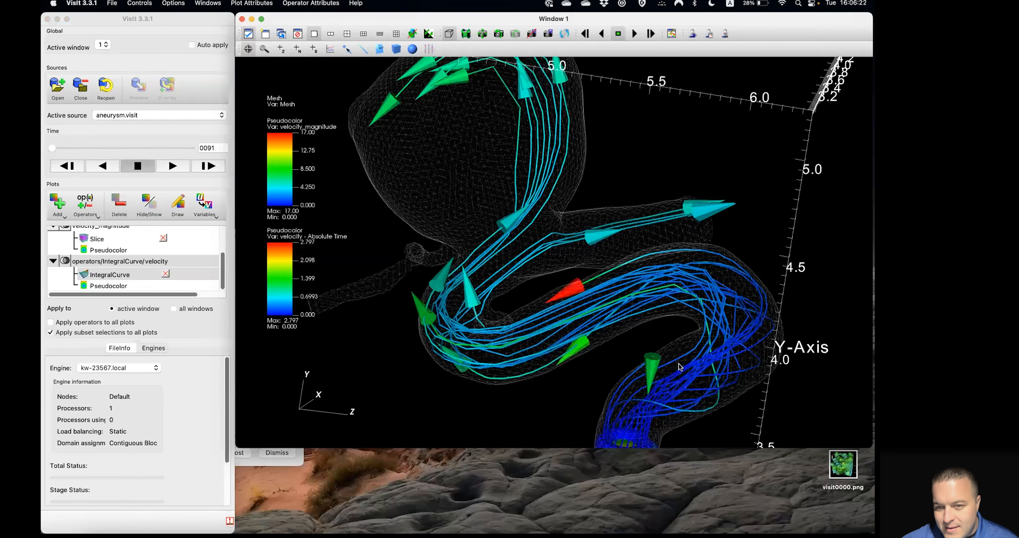
scroll(580, 270, "down", 3)
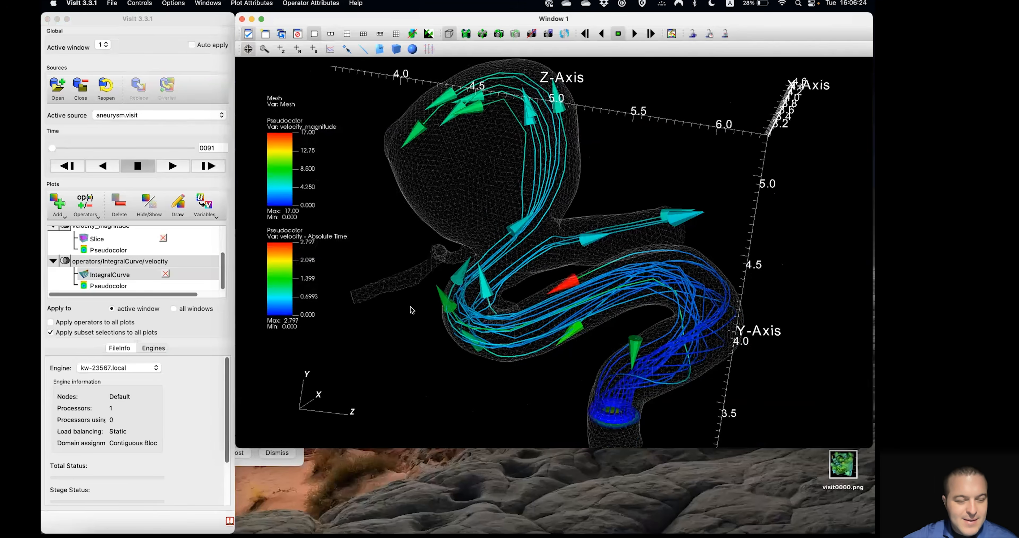
Step: Switch the IntegralCurve operator from Streamline to Pathline with the mesh treated as static over time, and apply it
left_click_drag(134, 342, 154, 393)
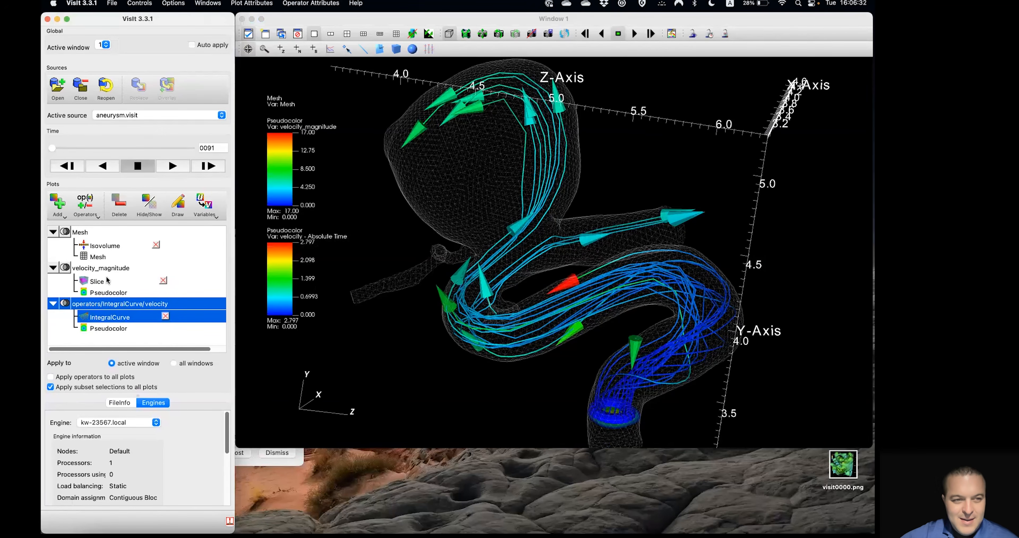
double_click(111, 319)
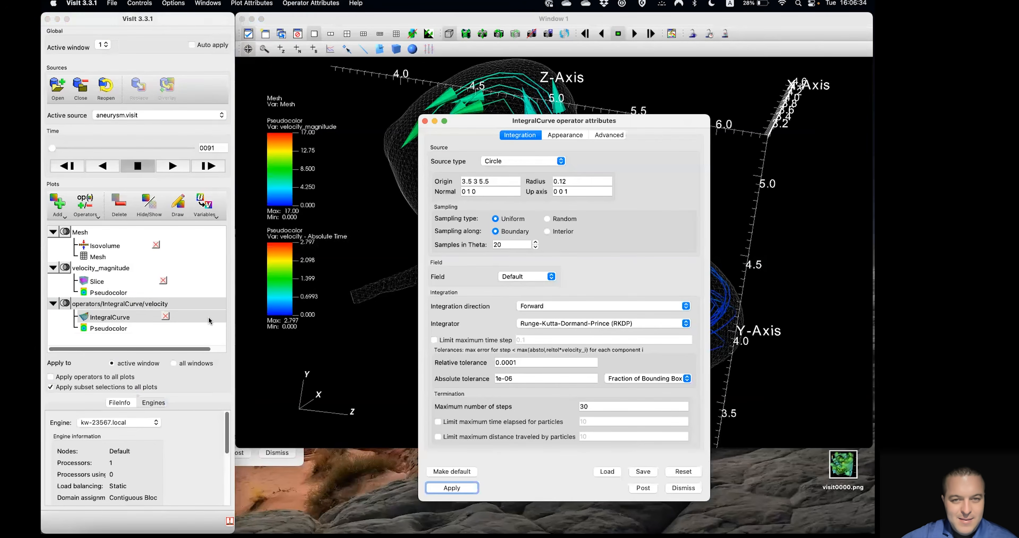
left_click(551, 134)
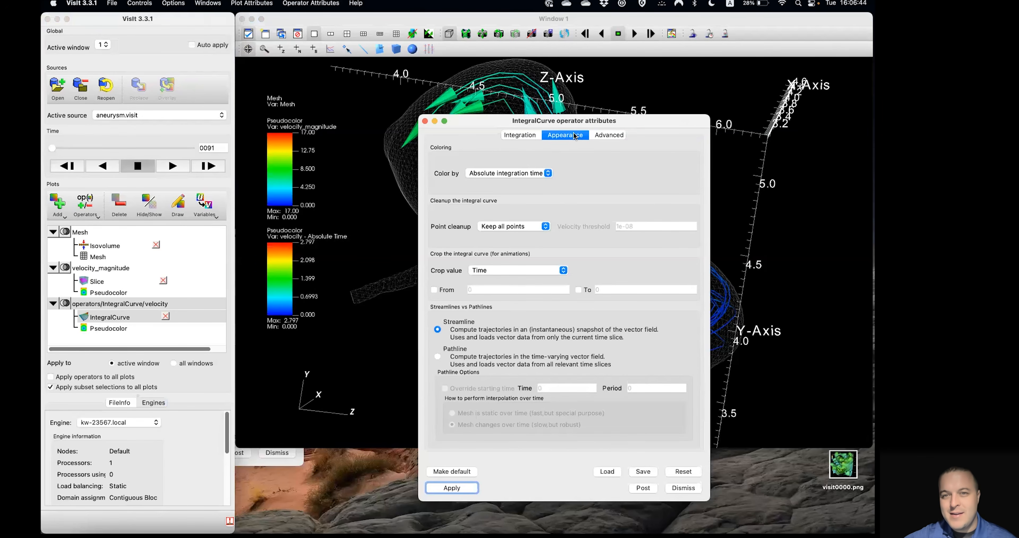
left_click(443, 357)
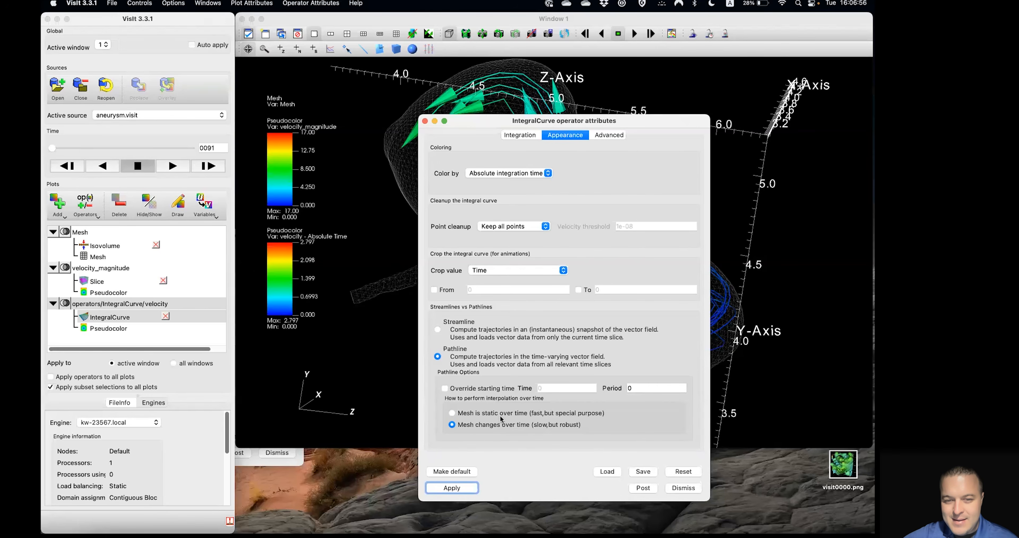
left_click(480, 413)
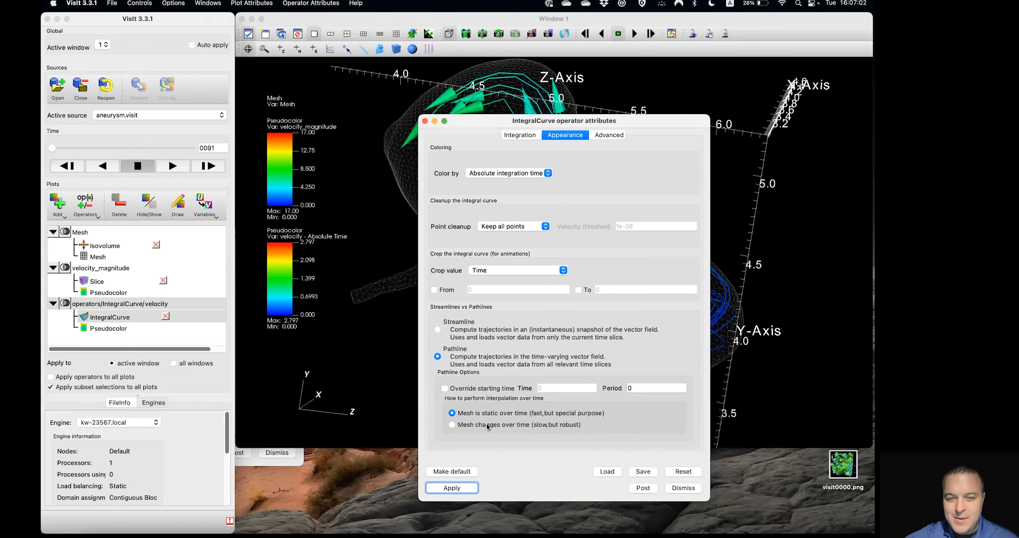
left_click(462, 488)
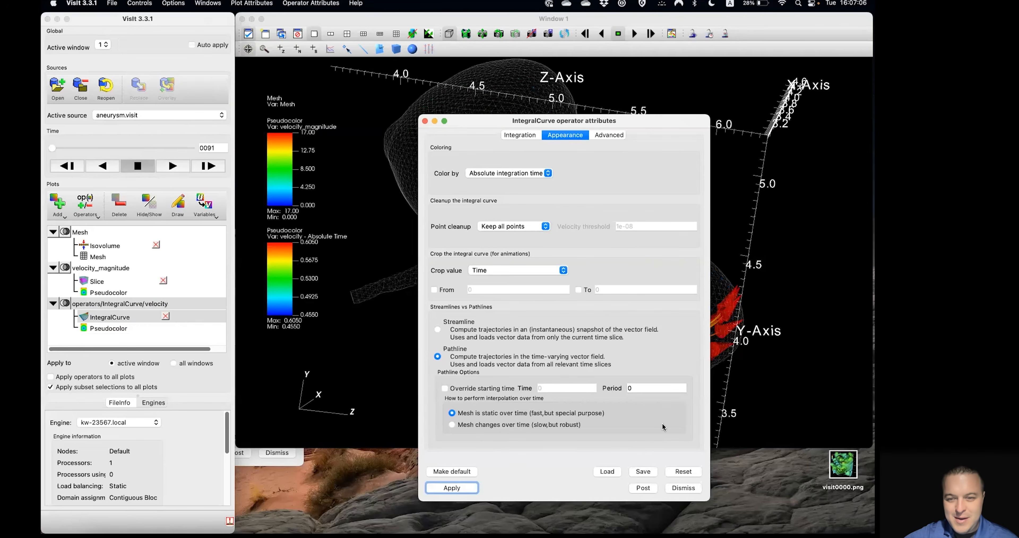
Step: Uncover the pathlines and set their maximum number of integration steps to 100, applying the change
left_click_drag(565, 120, 365, 153)
left_click_drag(234, 118, 322, 118)
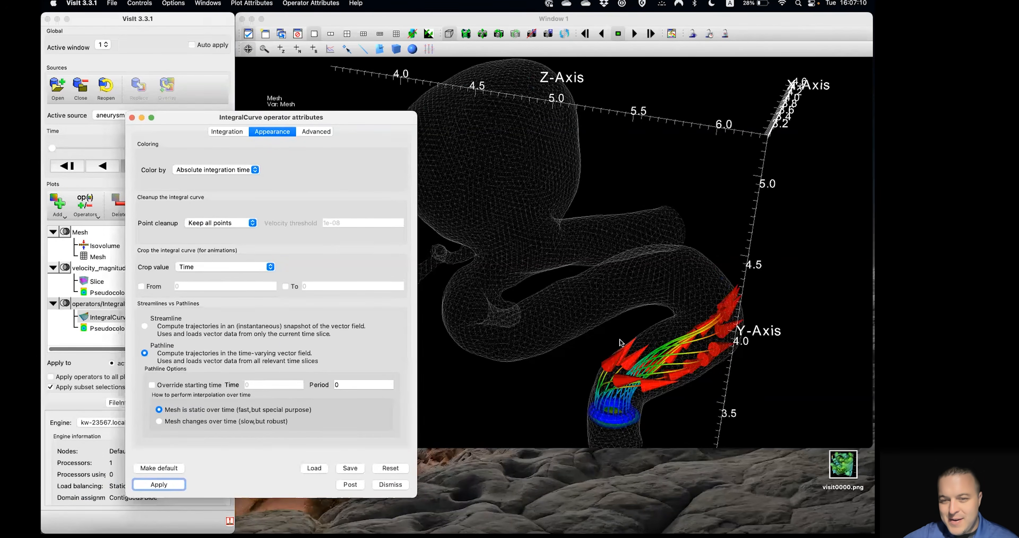
left_click(215, 132)
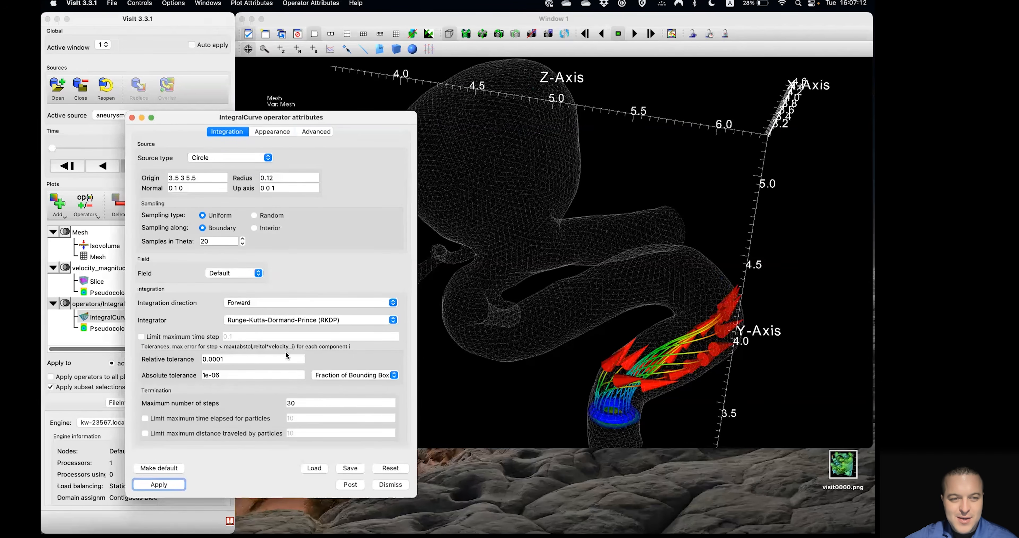
left_click_drag(317, 402, 292, 394)
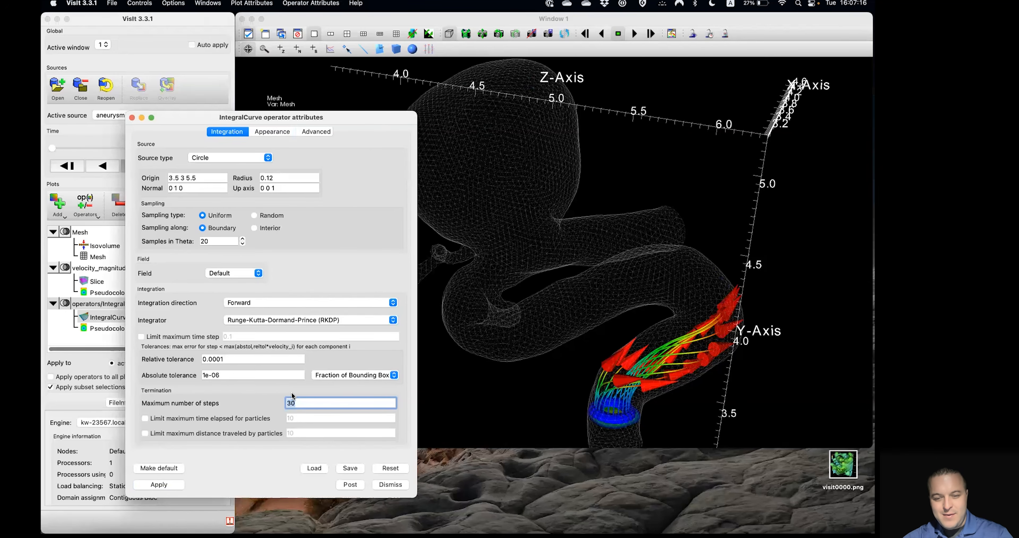
type("100")
left_click(169, 483)
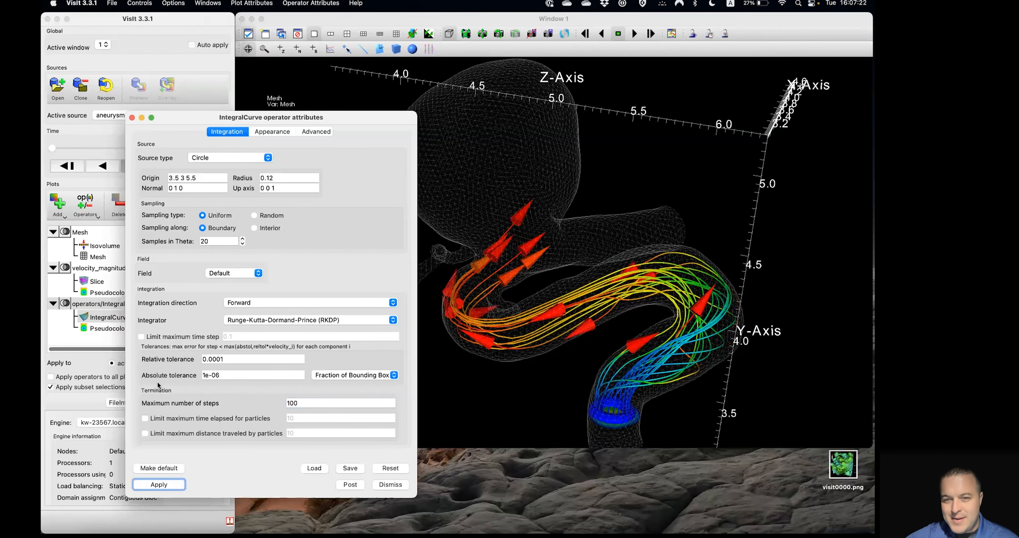
Step: Raise the pathlines' maximum number of steps to 1000 and on to 10000, applying each, and inspect the resulting paths
left_click(306, 403)
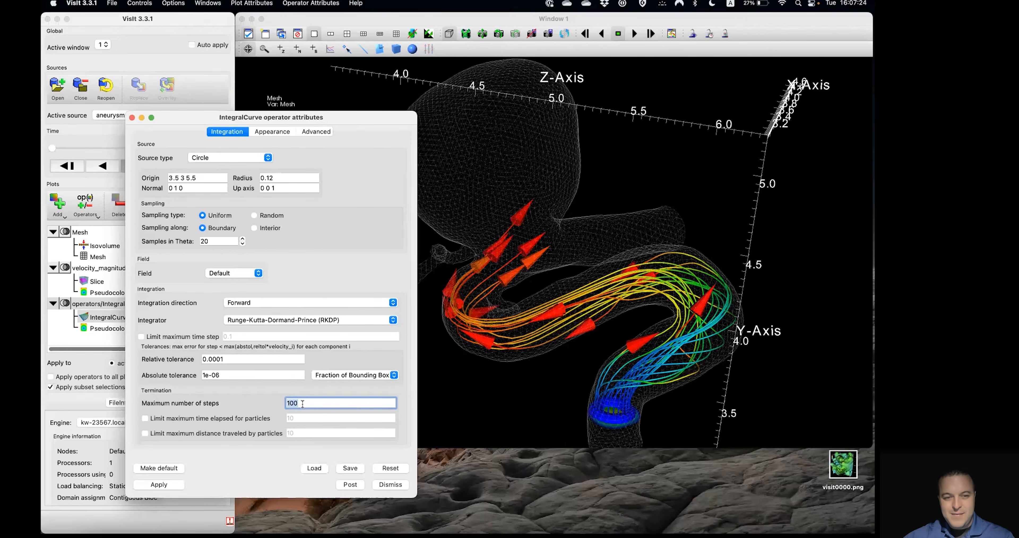
left_click(171, 481)
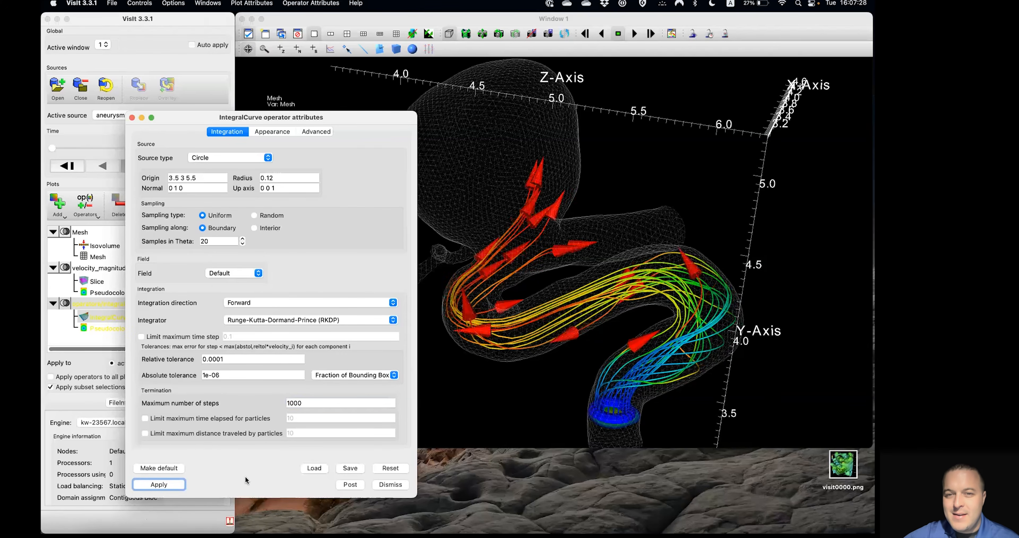
left_click(311, 402)
type("0")
left_click(176, 486)
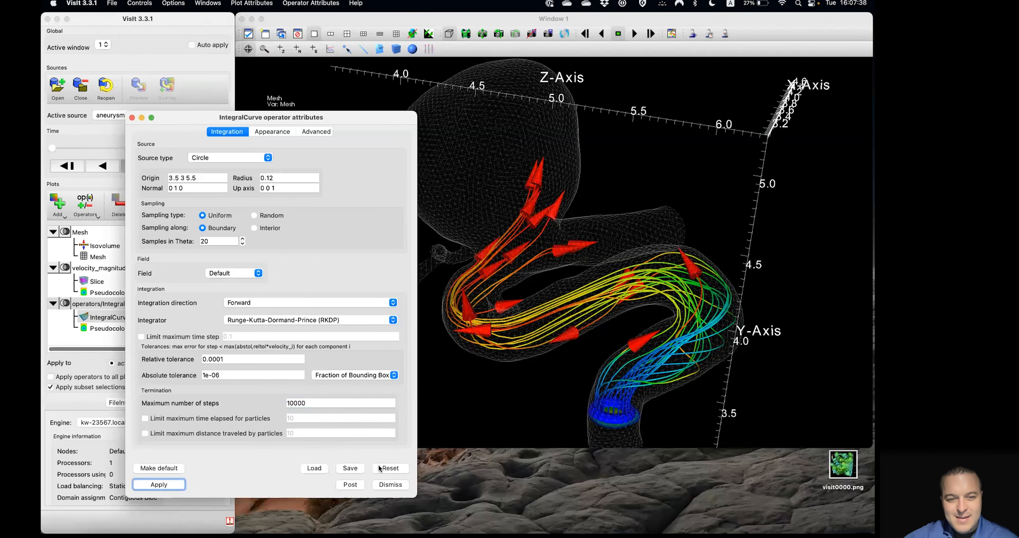
left_click(392, 484)
left_click_drag(568, 289, 590, 250)
left_click_drag(655, 288, 596, 273)
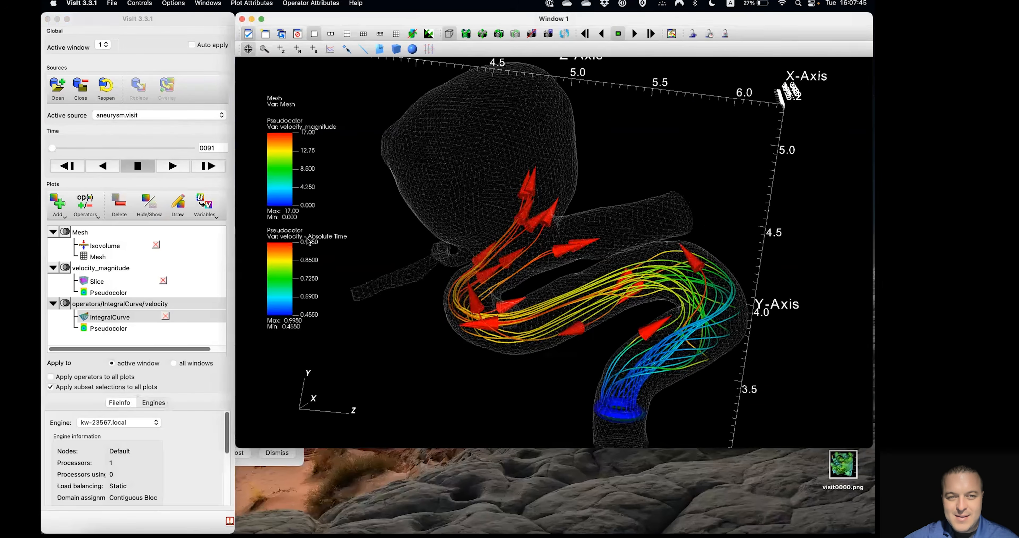
left_click_drag(353, 241, 353, 236)
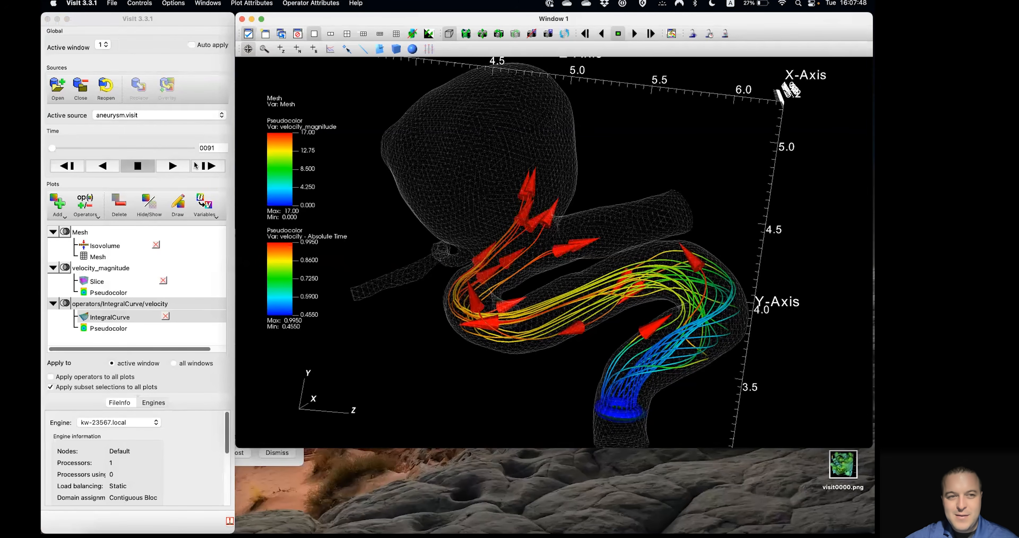
left_click_drag(624, 300, 563, 307)
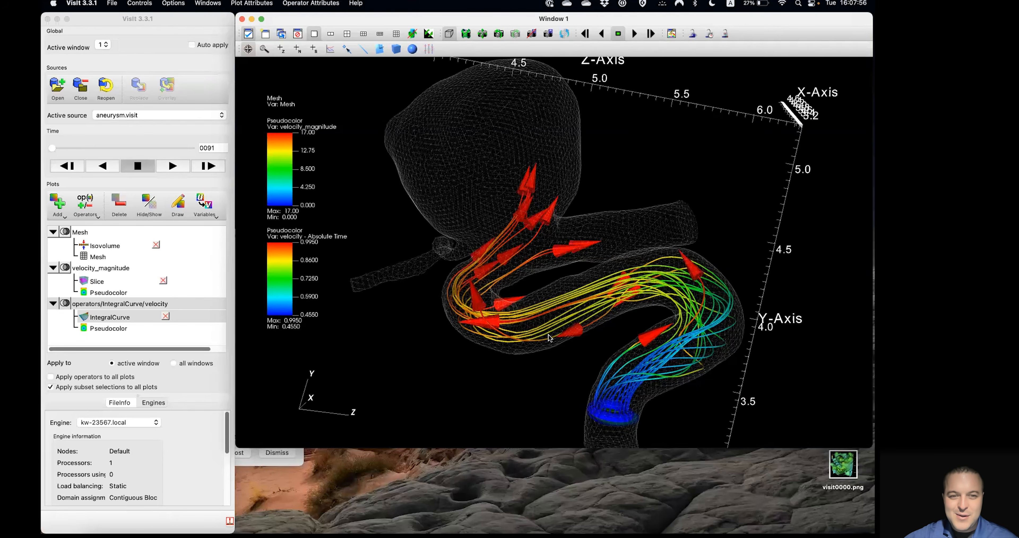
Step: Switch to the IntroductionToVisit_R1 presentation in PowerPoint and consult the Hands-On Session 3 and Data Set slides and notes
key("ctrl+Up")
key("ctrl+Up")
left_click(472, 514)
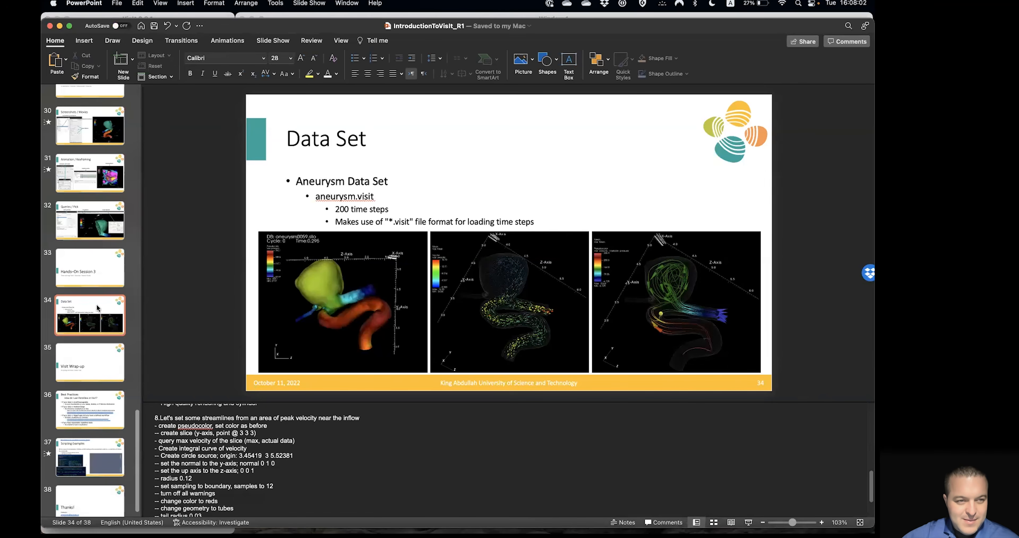
left_click(94, 272)
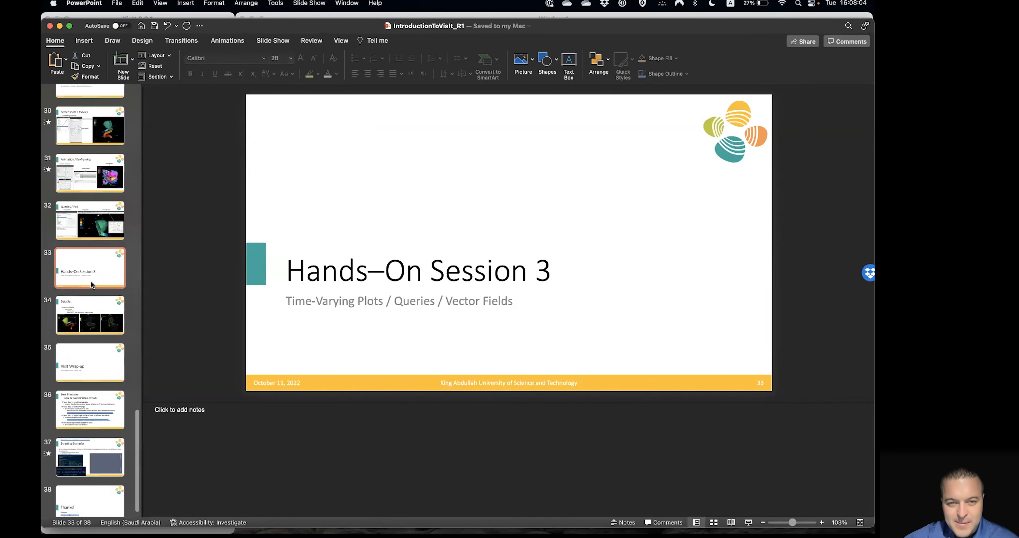
left_click(94, 315)
Step: Return to VisIt and delete the velocity IntegralCurve plot
key("ctrl+Up")
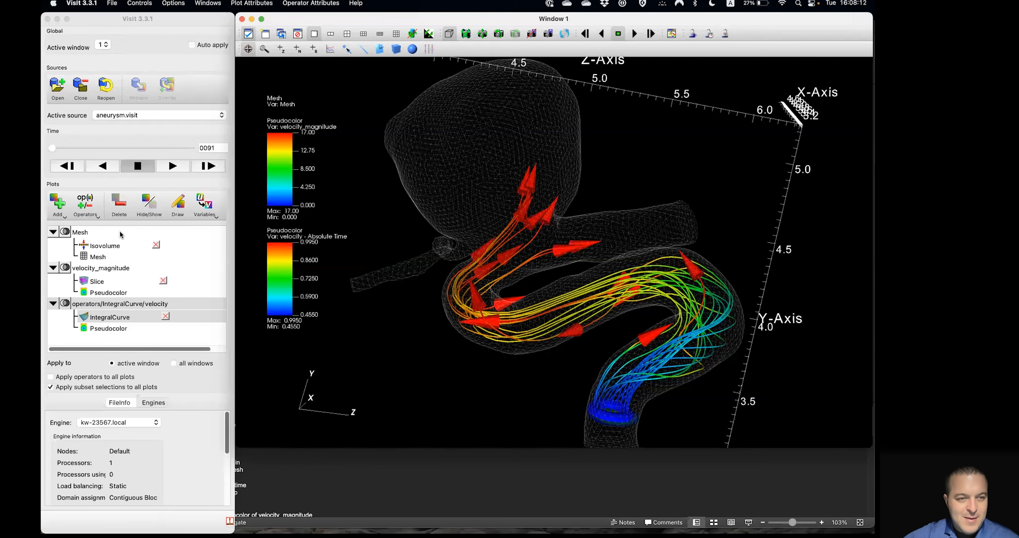
left_click(118, 205)
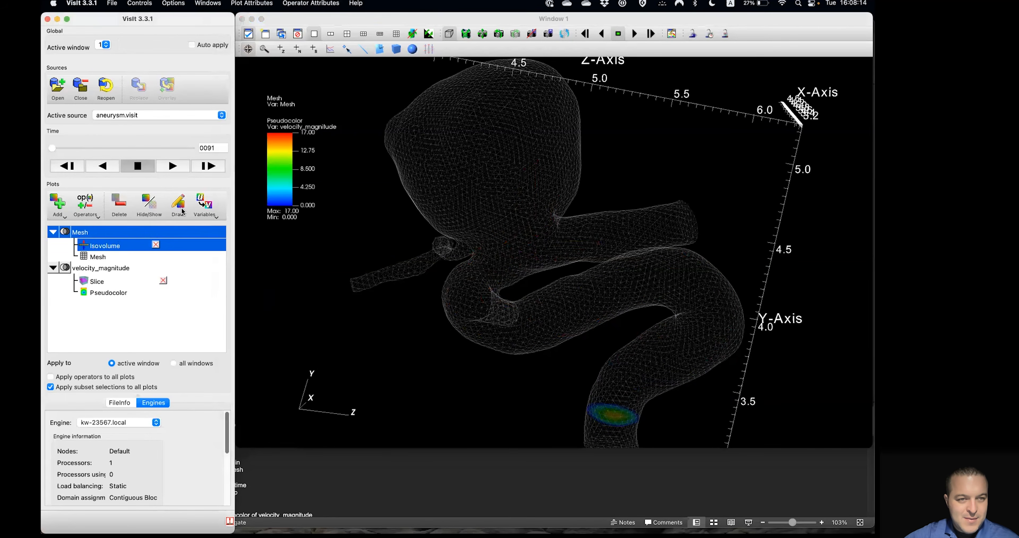
Step: Delete the sliced velocity_magnitude Pseudocolor plot, leaving the Mesh plot in place
left_click(110, 269)
left_click(124, 207)
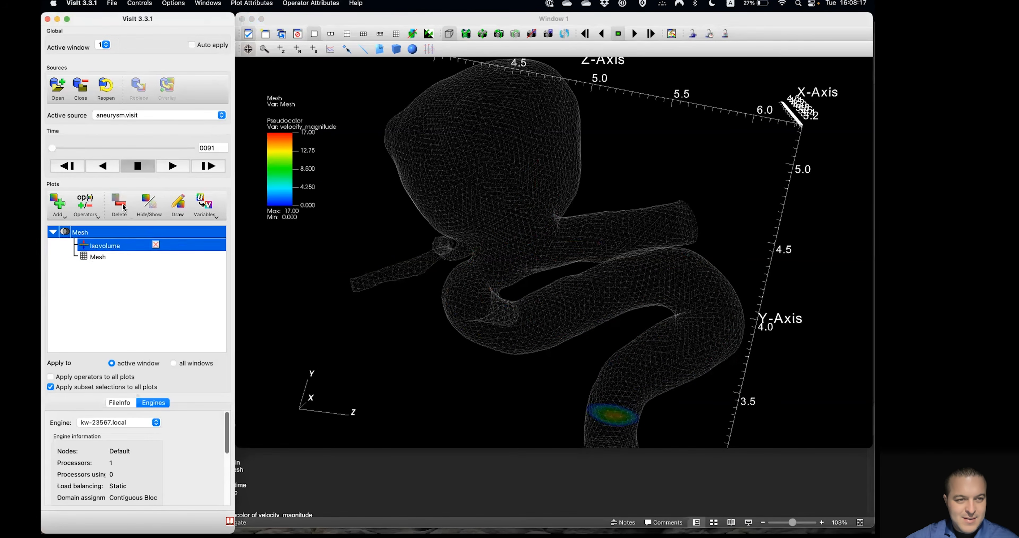
left_click(89, 206)
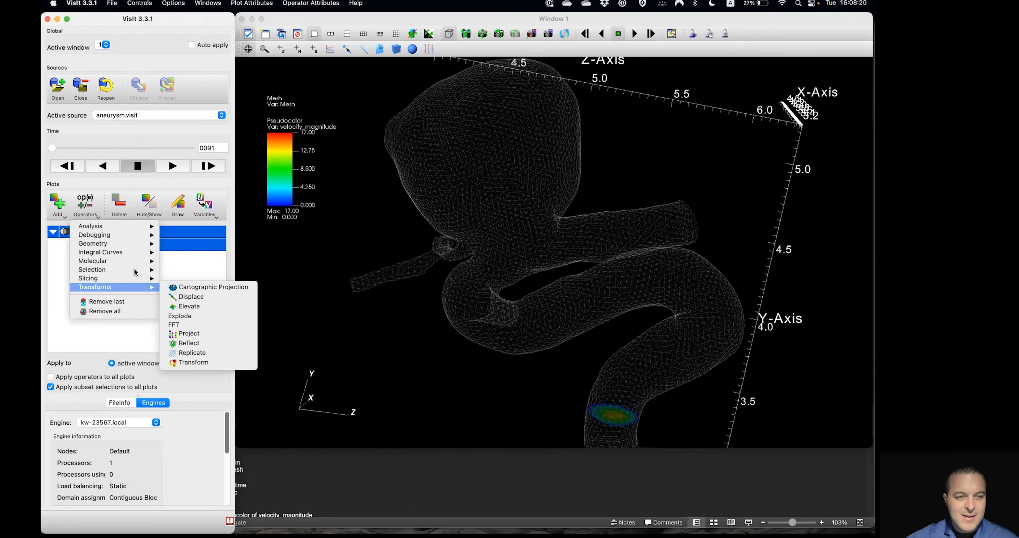
Step: Add a Contour plot of pressure, draw it, and expand its entry in the plot list
left_click(61, 210)
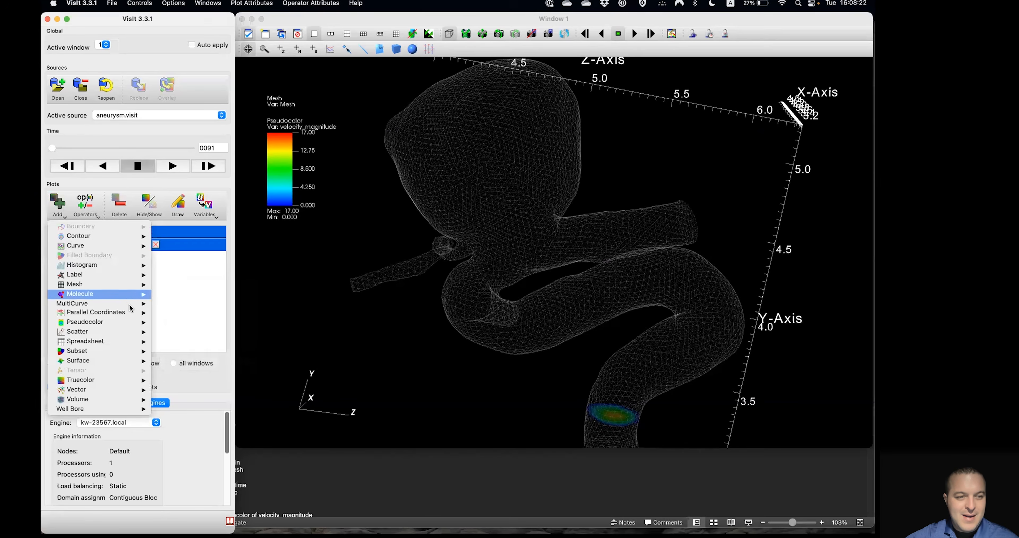
mouse_move(133, 322)
mouse_move(206, 346)
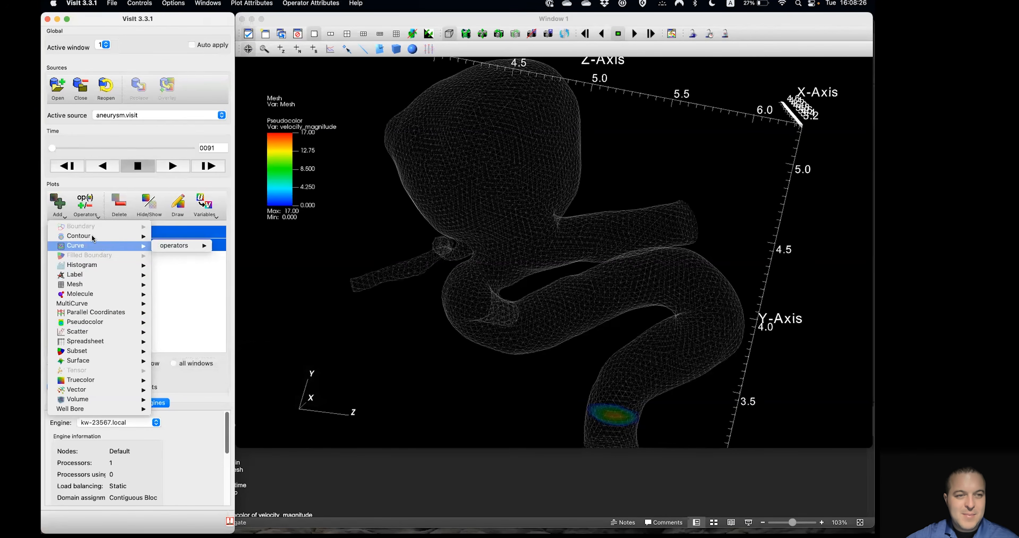
mouse_move(92, 237)
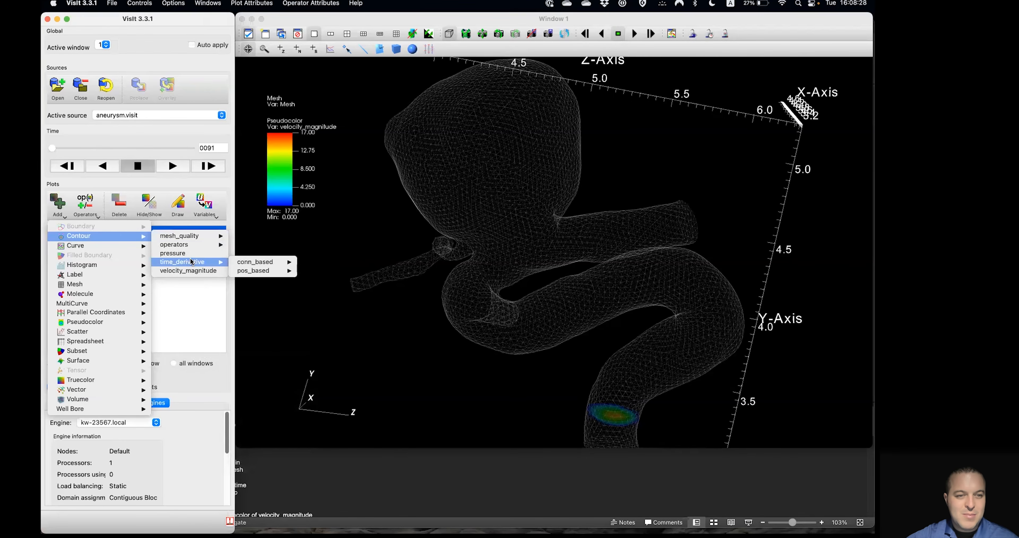
left_click(191, 252)
left_click(181, 205)
left_click(53, 268)
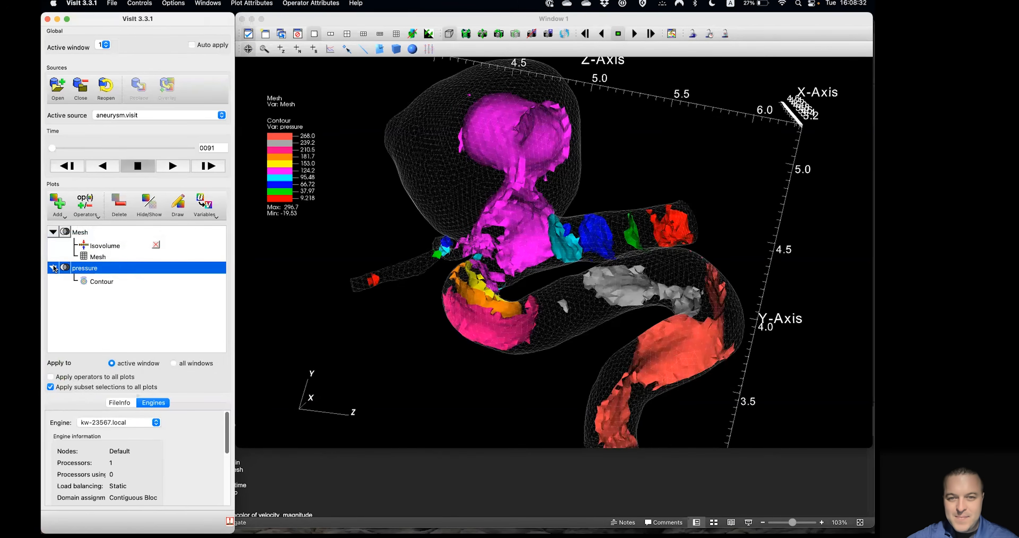
Step: Rotate the aneurysm slightly and play the pressure contours through time, stopping at cycle 0106
left_click_drag(483, 222, 506, 242)
left_click(174, 166)
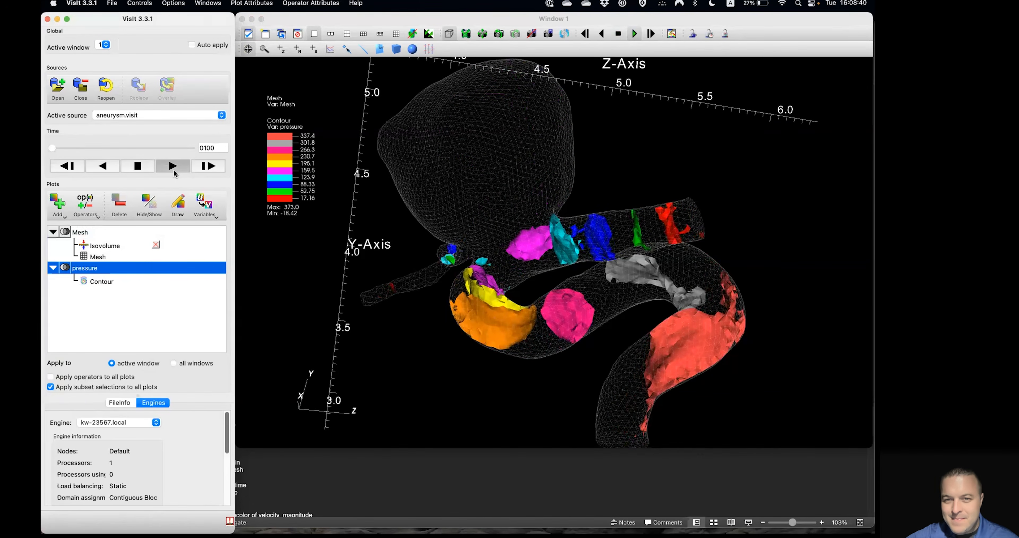
left_click(139, 166)
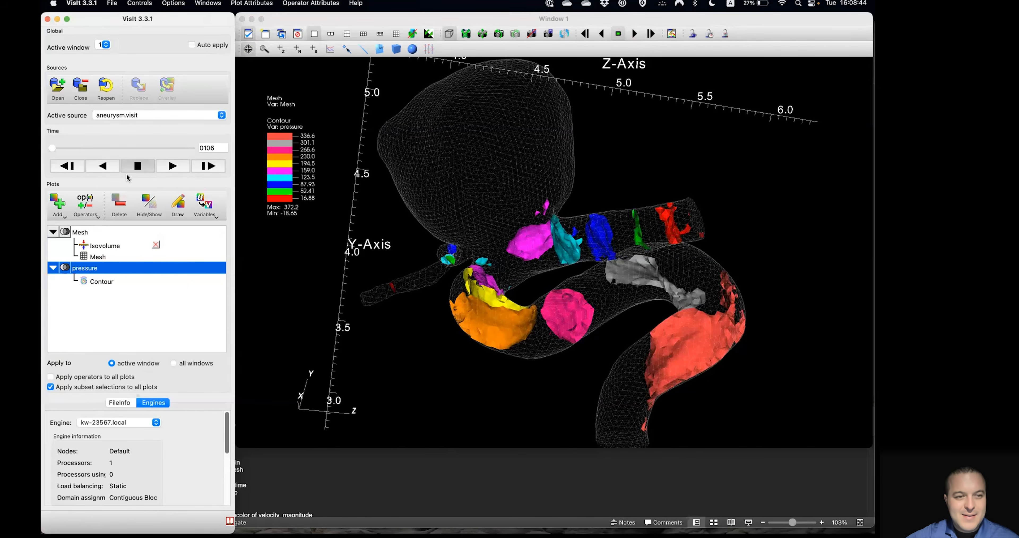
Step: Open the Query window and place it over the visualization, clear of the plot list
left_click(142, 3)
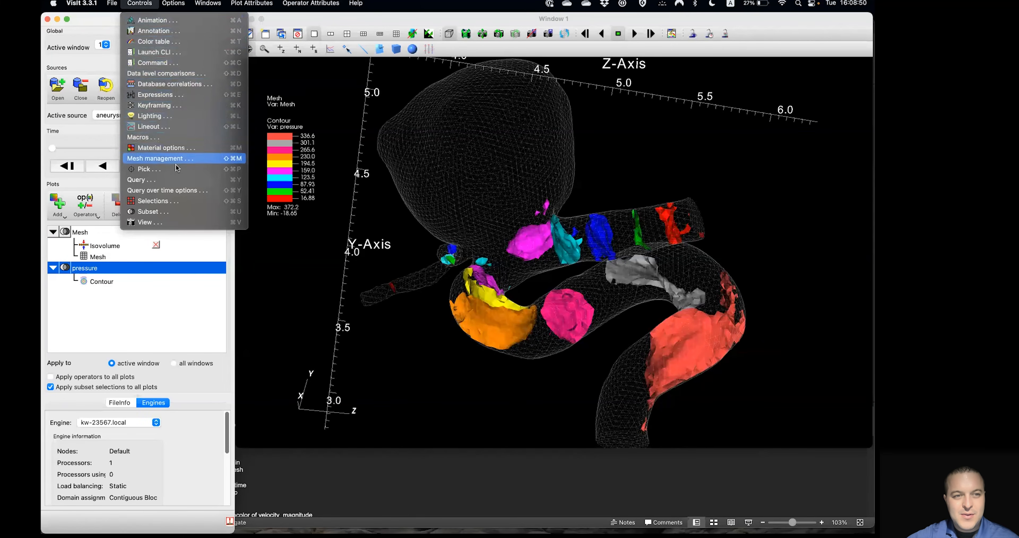
left_click(180, 180)
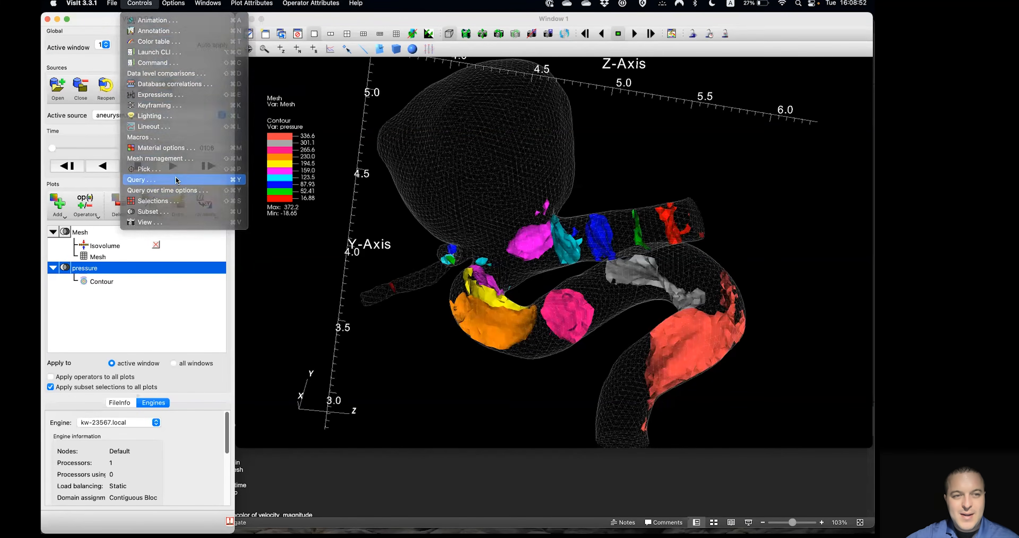
left_click_drag(265, 177, 457, 100)
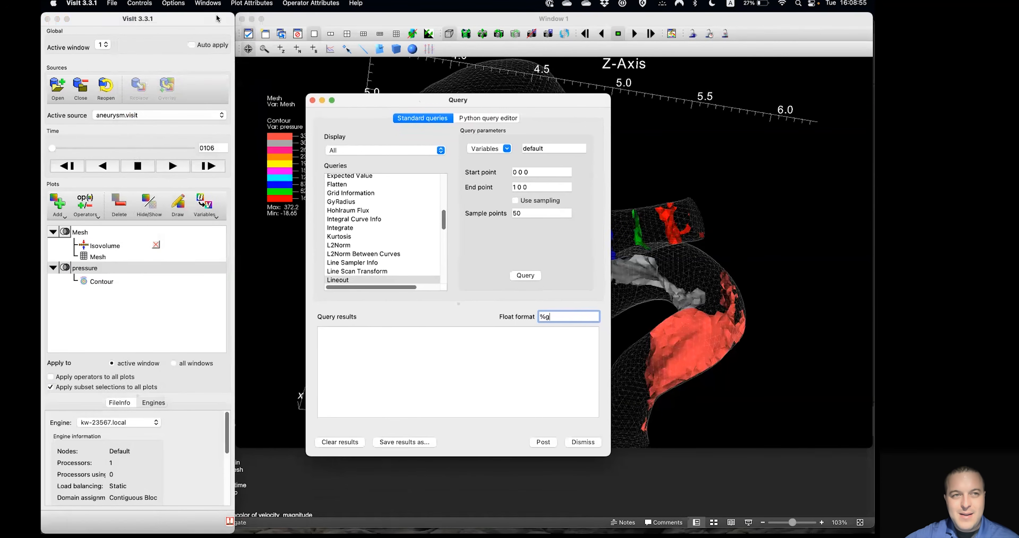
Step: Set the query-over-time options to show Time on the x-axis, apply the change and close the options
left_click(139, 3)
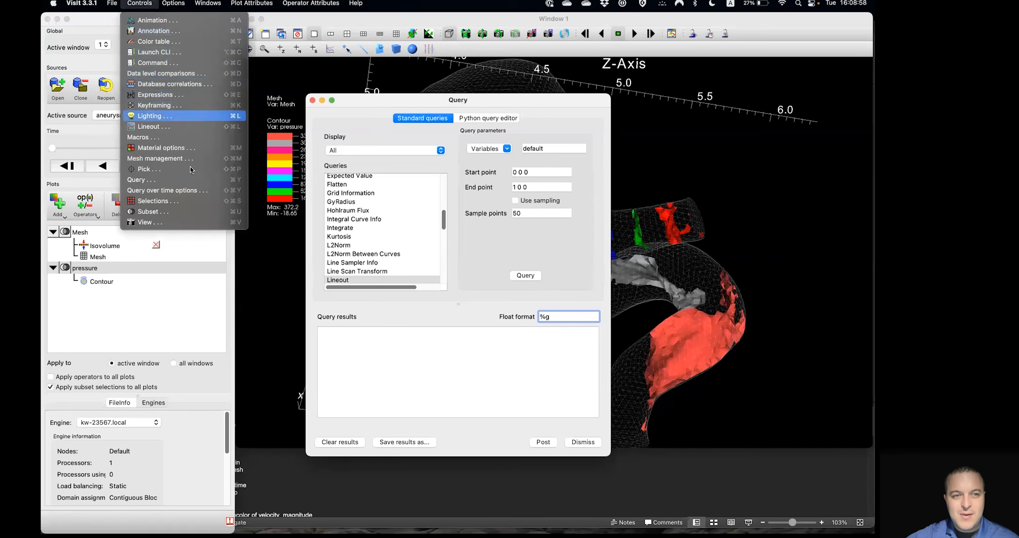
left_click(192, 191)
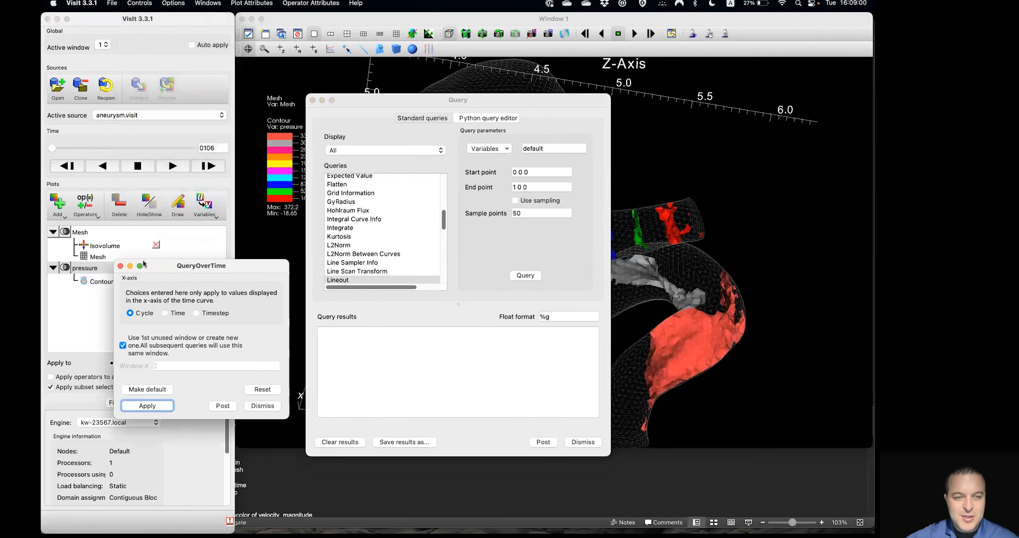
left_click_drag(170, 271, 186, 155)
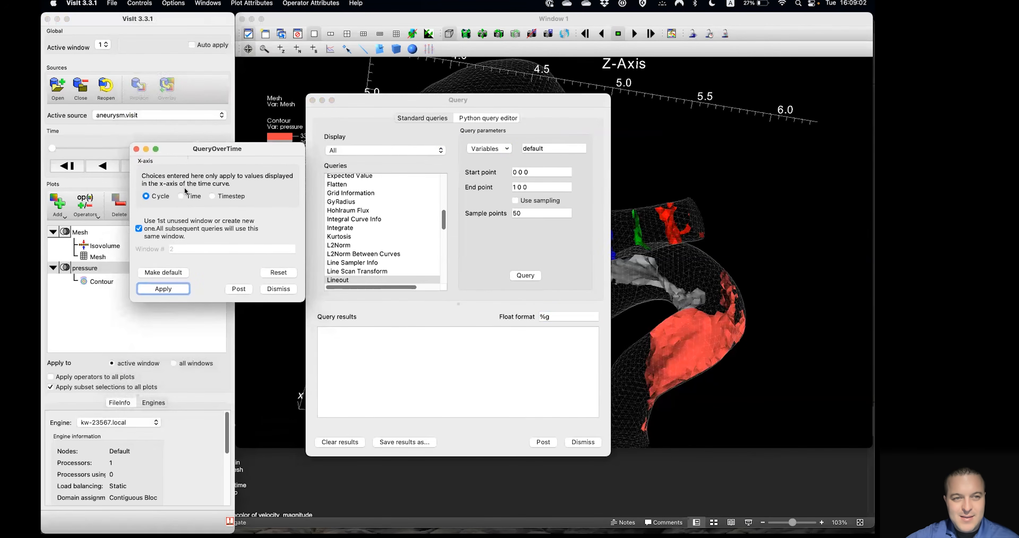
left_click(188, 198)
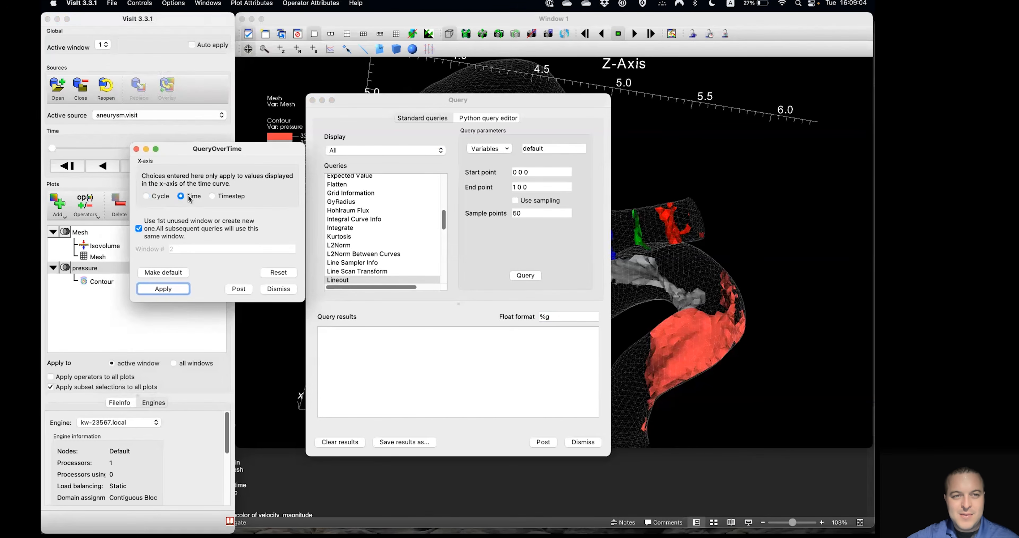
left_click(166, 289)
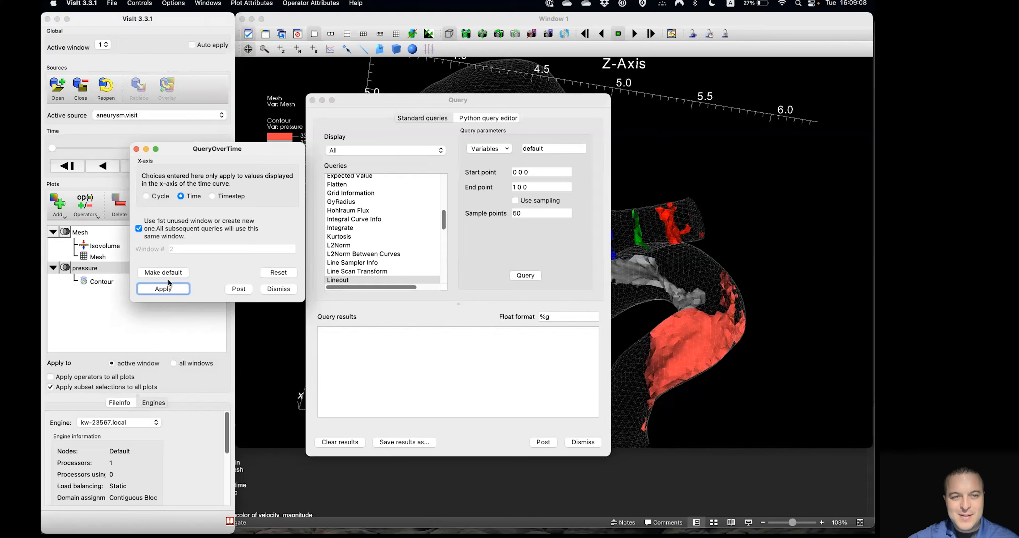
left_click(277, 288)
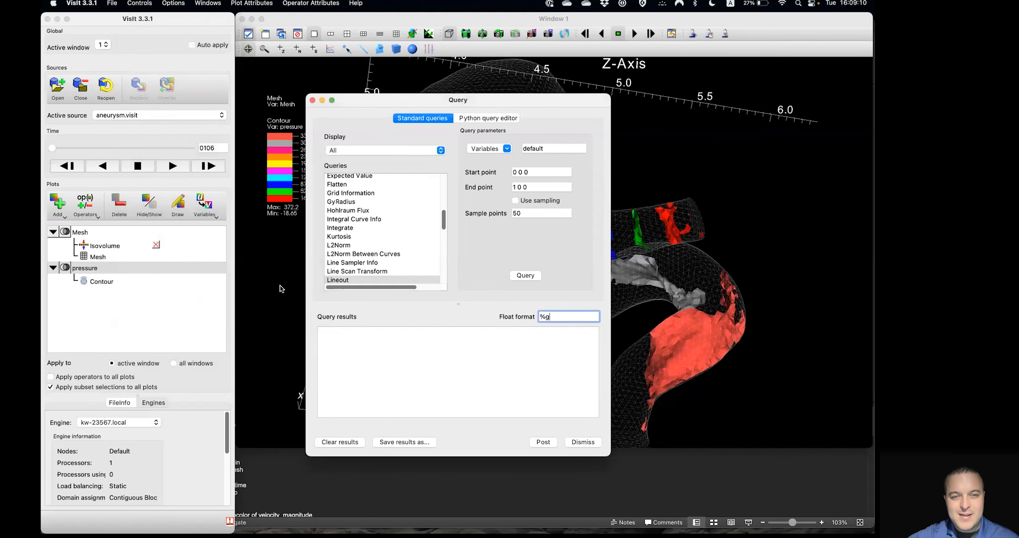
Step: Try a variable-related Max time query of pressure on the original data over timesteps 0 to 199 with stride 1
left_click(378, 149)
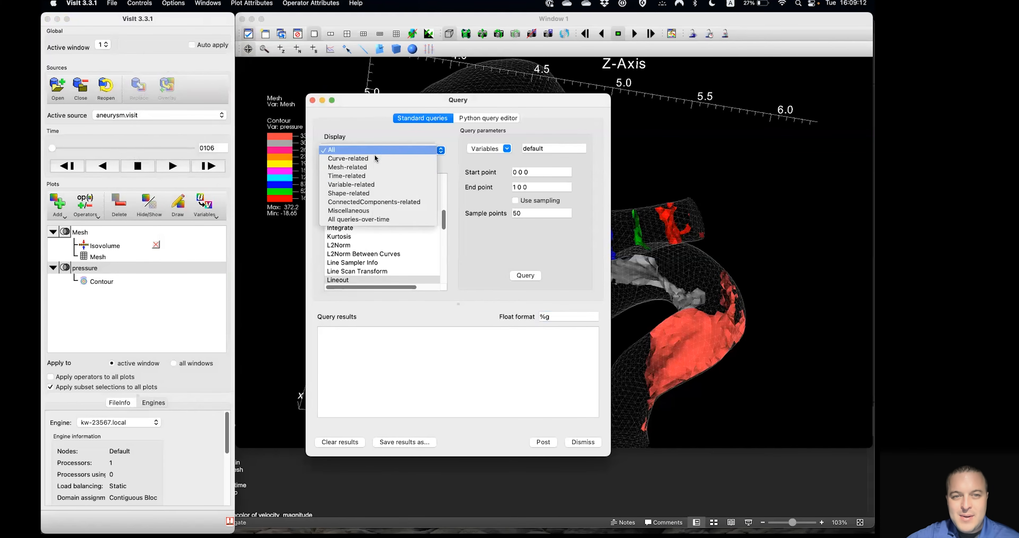
left_click(372, 184)
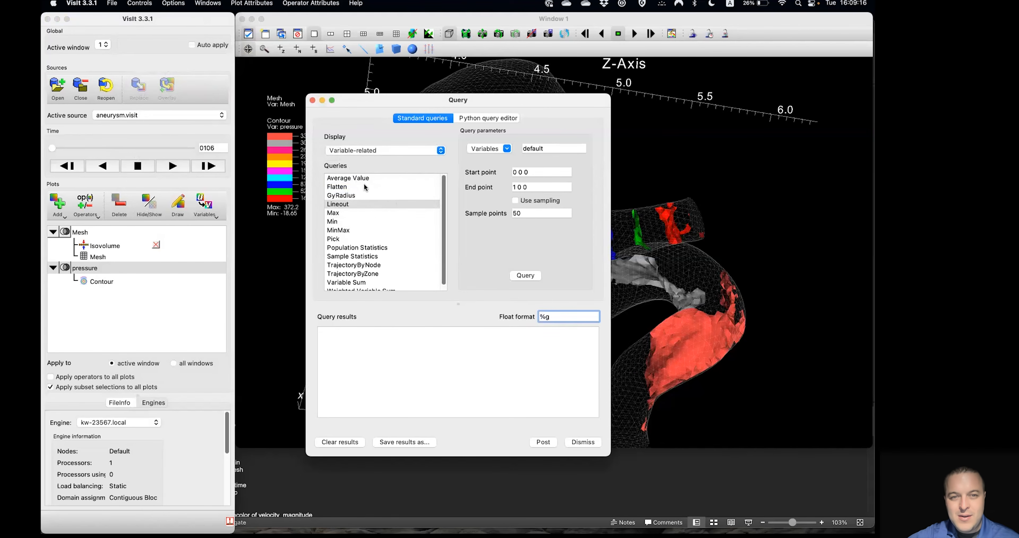
left_click(343, 230)
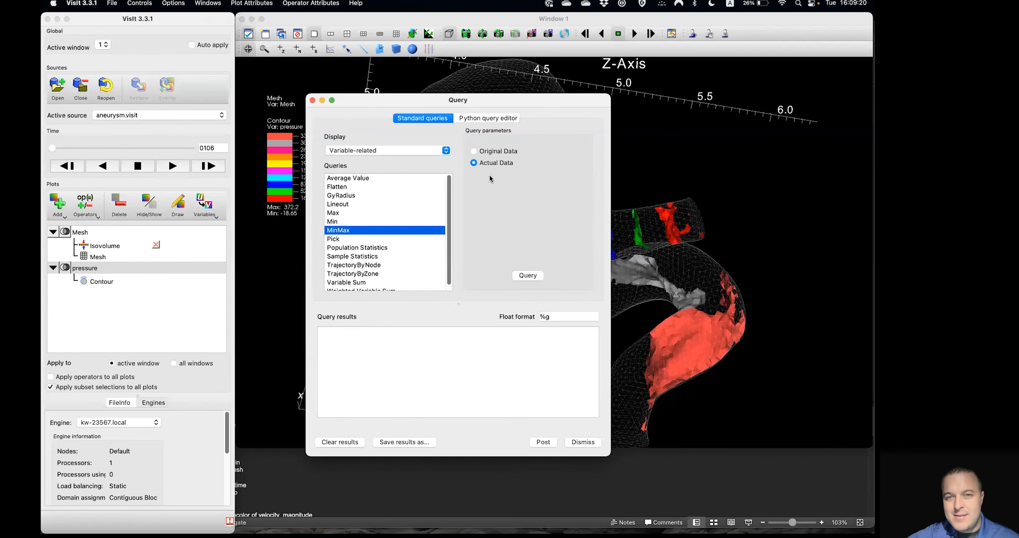
left_click(494, 152)
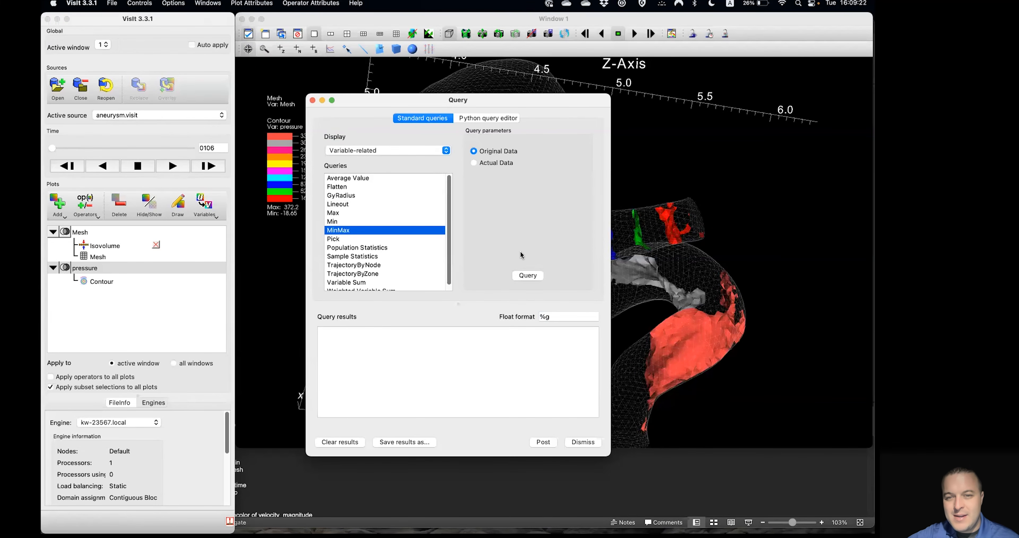
left_click(344, 214)
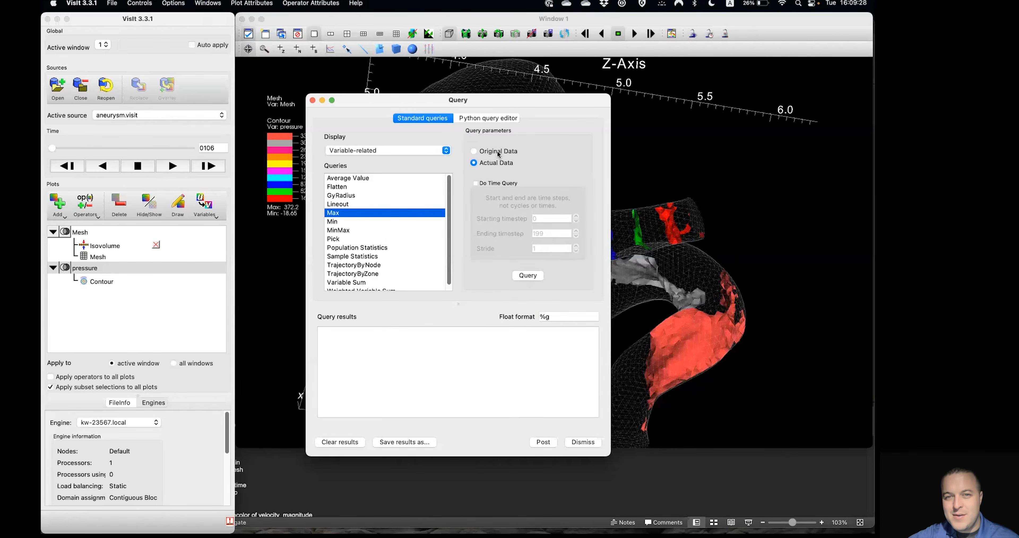
left_click(500, 182)
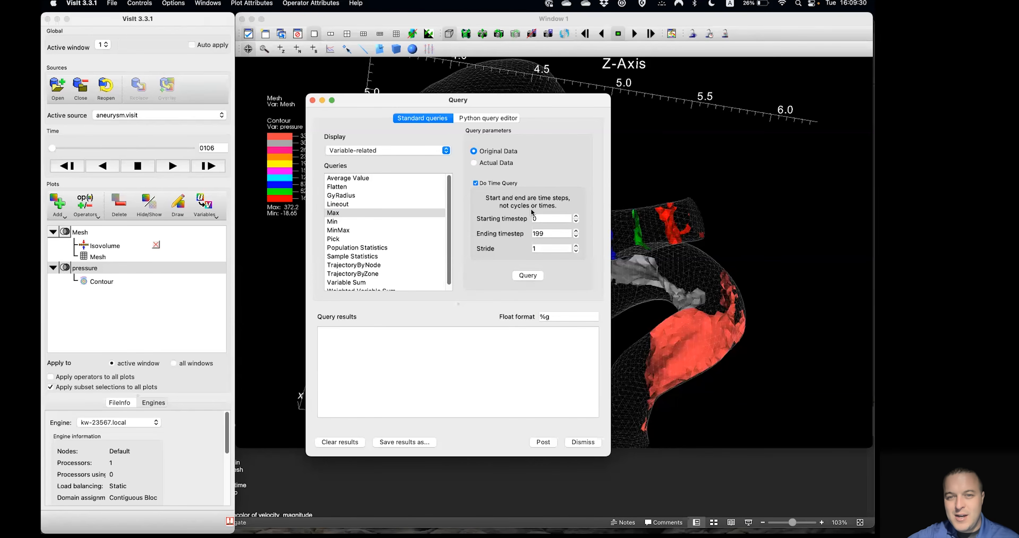
left_click(528, 275)
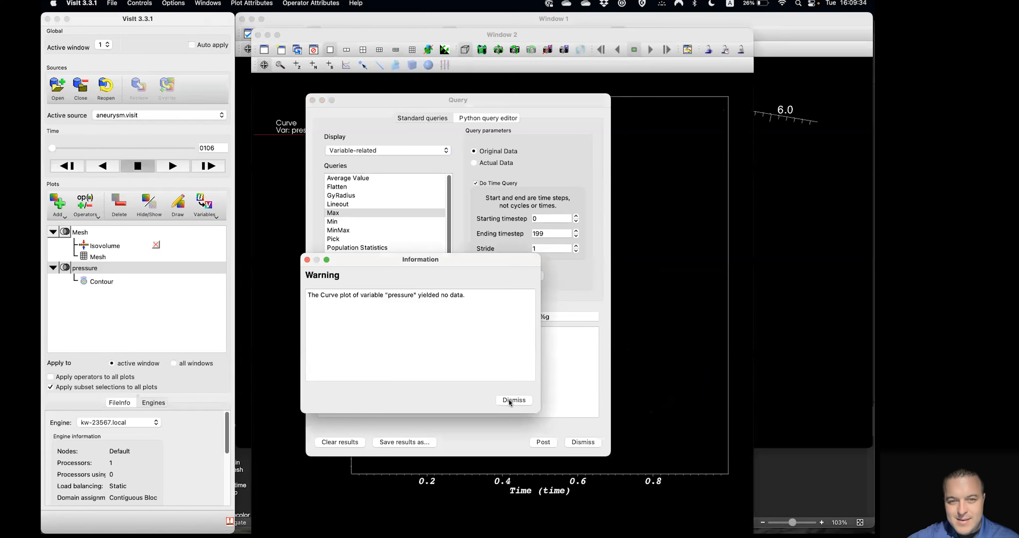
left_click(509, 400)
Step: Rerun the Max pressure time query on the actual data and bring its curve in Window 2 into view
left_click(492, 165)
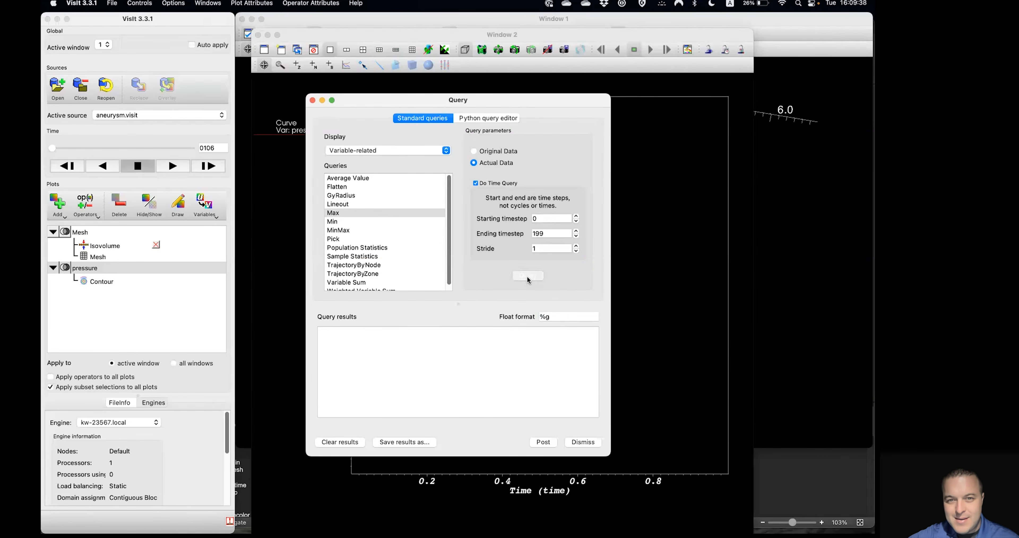
left_click(675, 293)
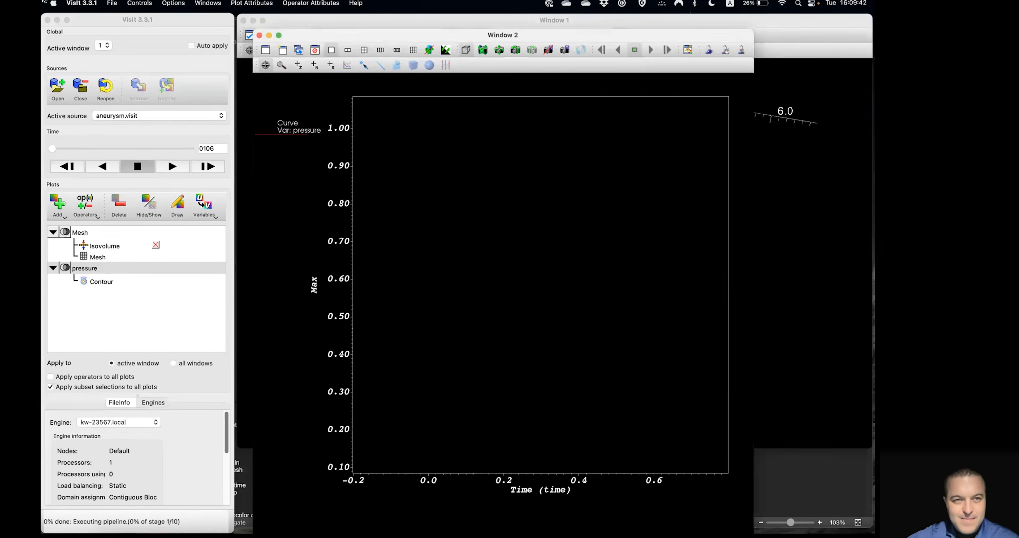
mouse_move(42, 1)
left_click(719, 368)
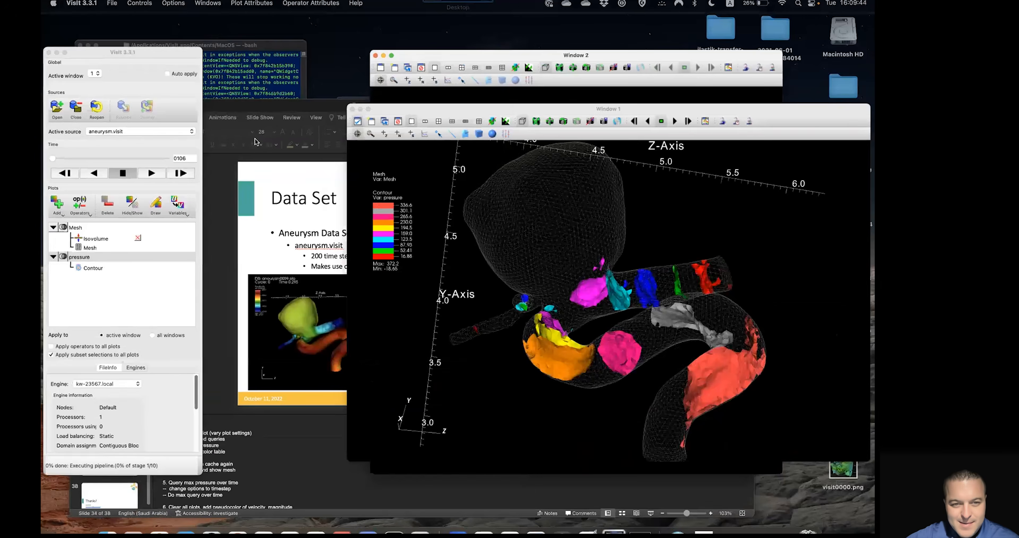
left_click(336, 518)
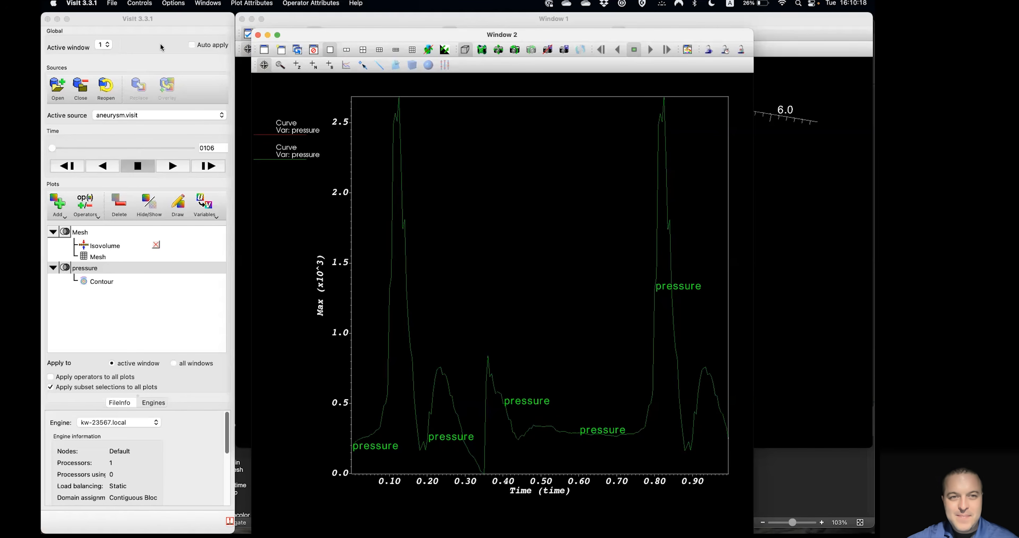
Step: Return to the Query window, run an Average Value time query of pressure over timesteps 0 to 199, and uncover the curves
mouse_move(44, 1)
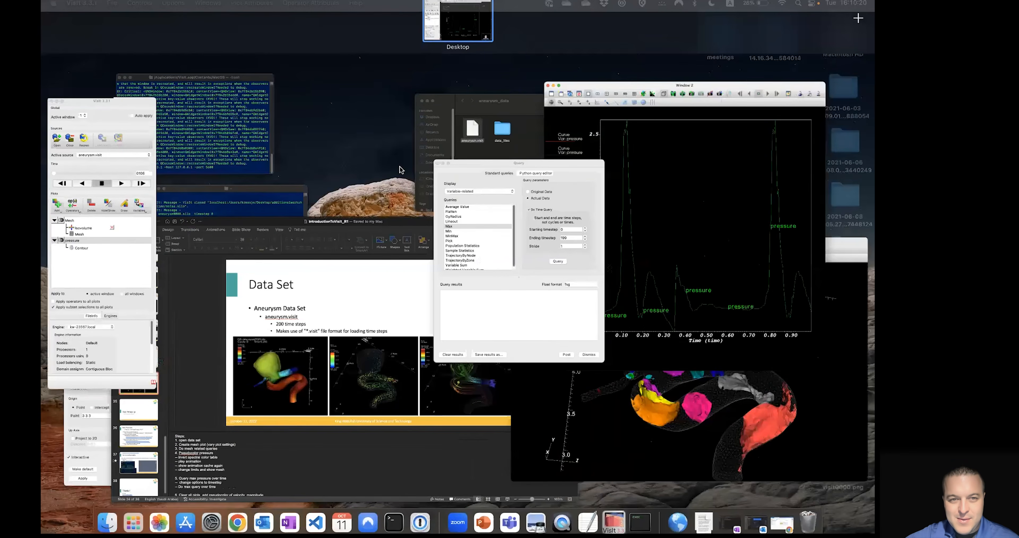
left_click(455, 224)
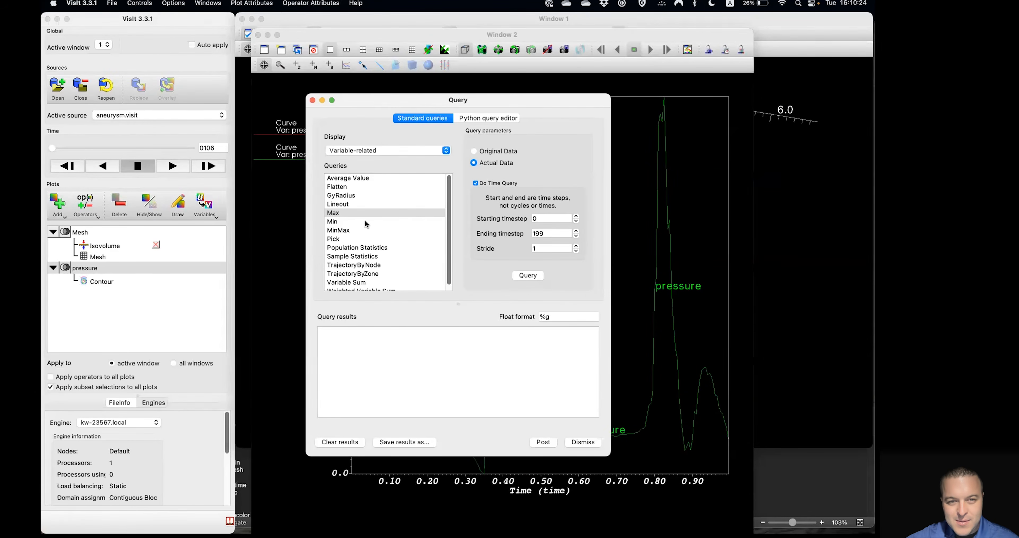
scroll(369, 227, "down", 1)
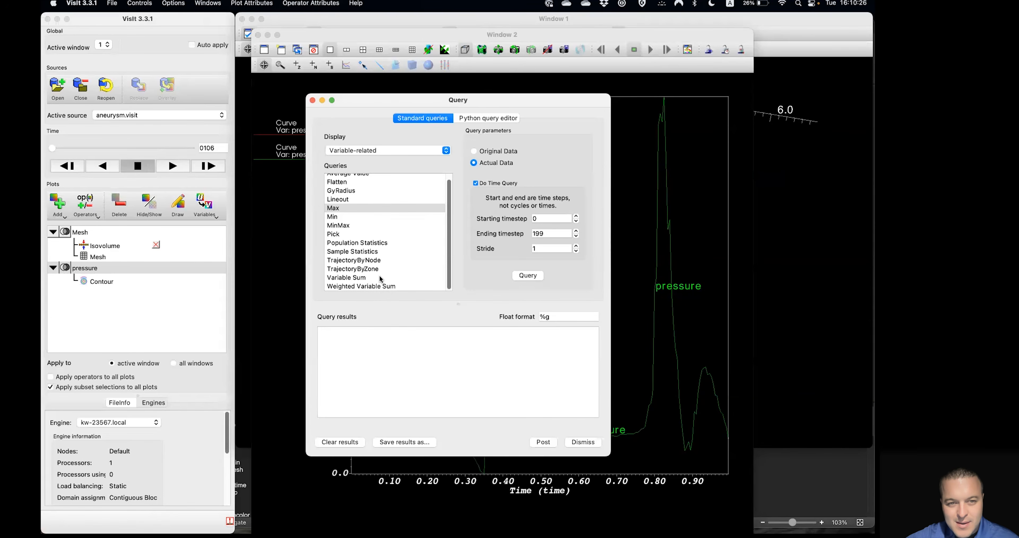
scroll(387, 217, "up", 1)
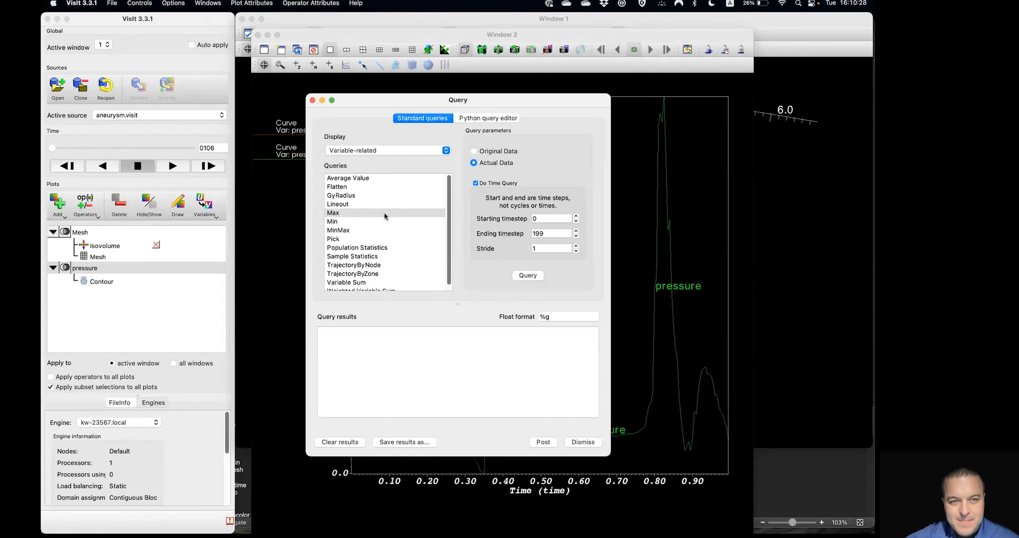
left_click(362, 177)
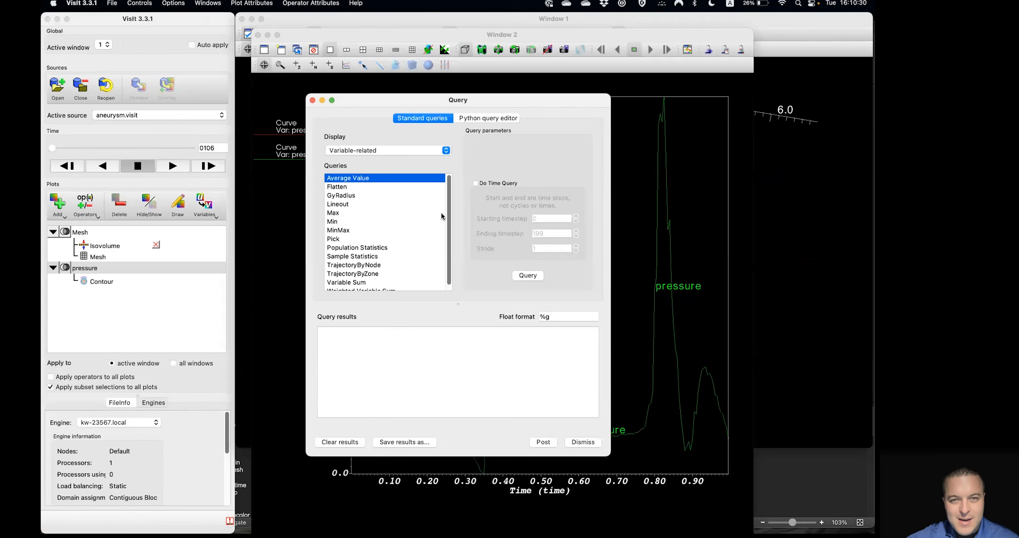
left_click(494, 183)
left_click(528, 275)
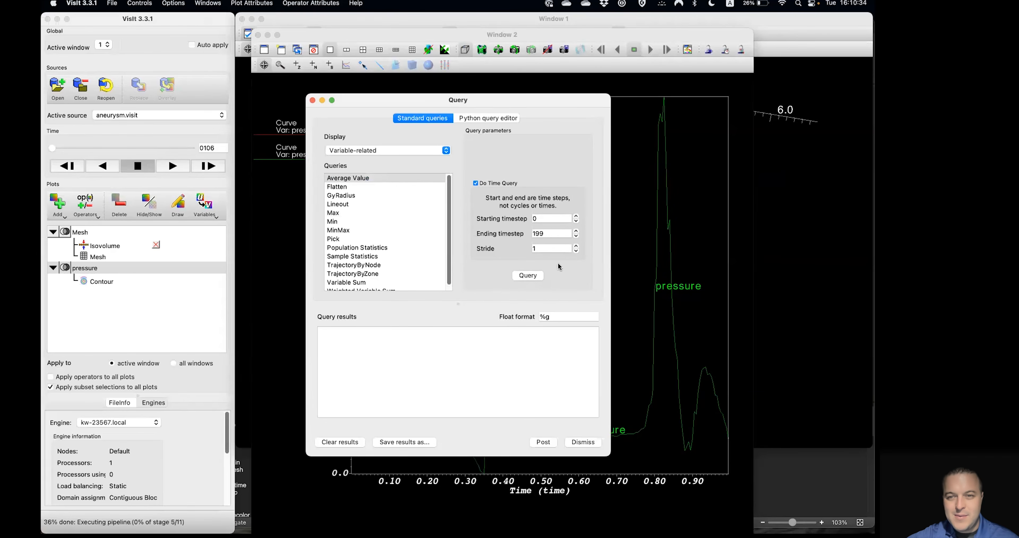
left_click_drag(498, 102, 296, 108)
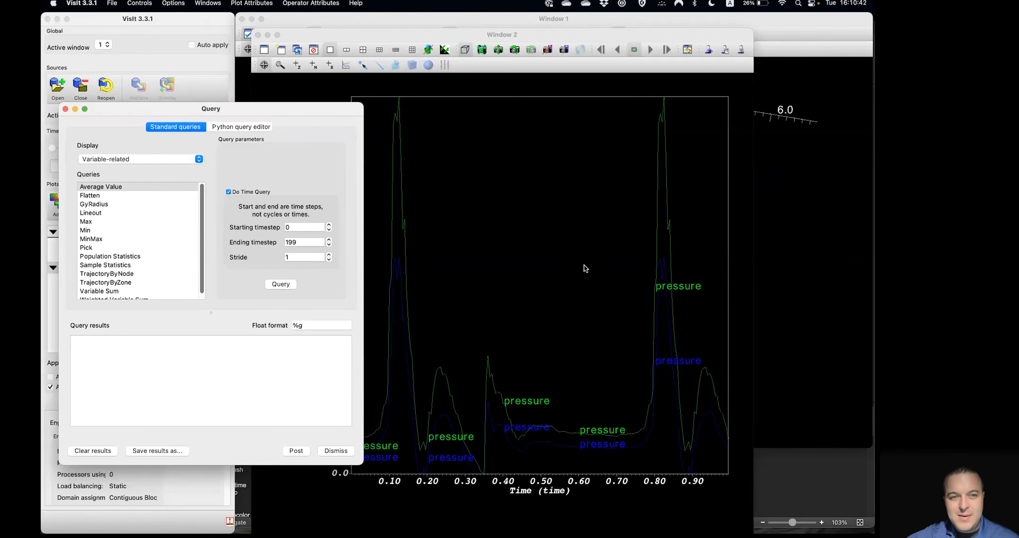
Step: Run a Min time query of pressure on the actual data over timesteps 0 to 199, and move Window 2 clear of the main window
left_click(573, 284)
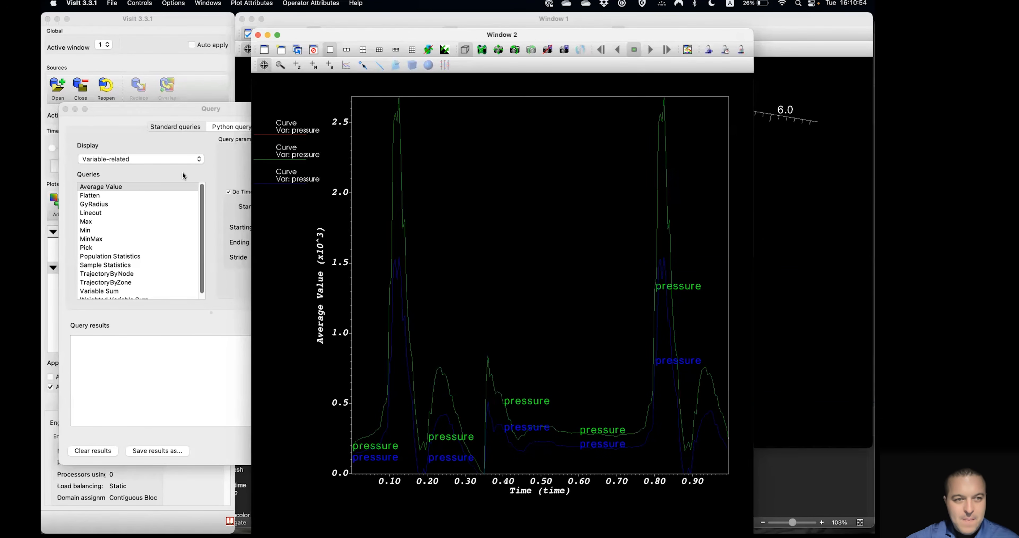
left_click(139, 109)
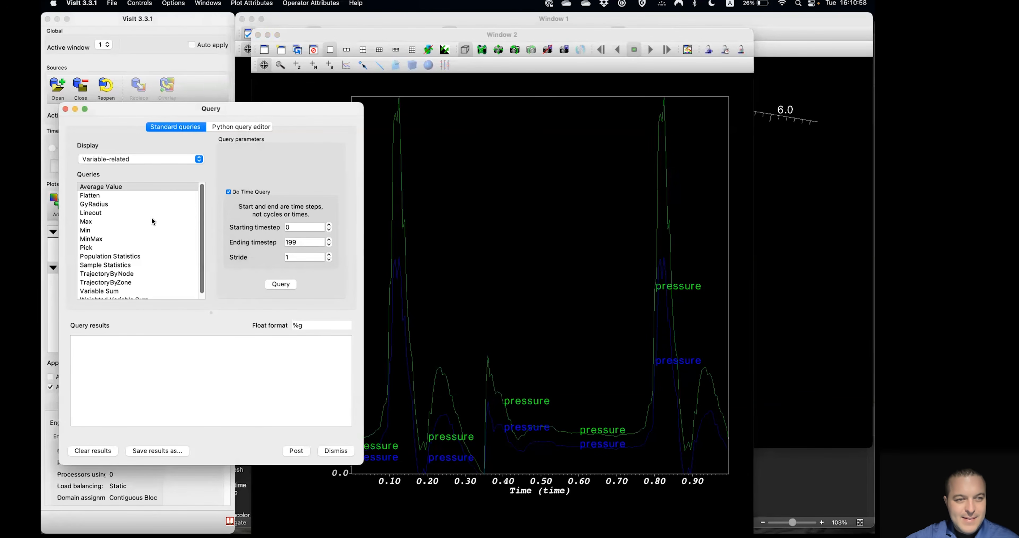
scroll(153, 221, "down", 1)
left_click(89, 226)
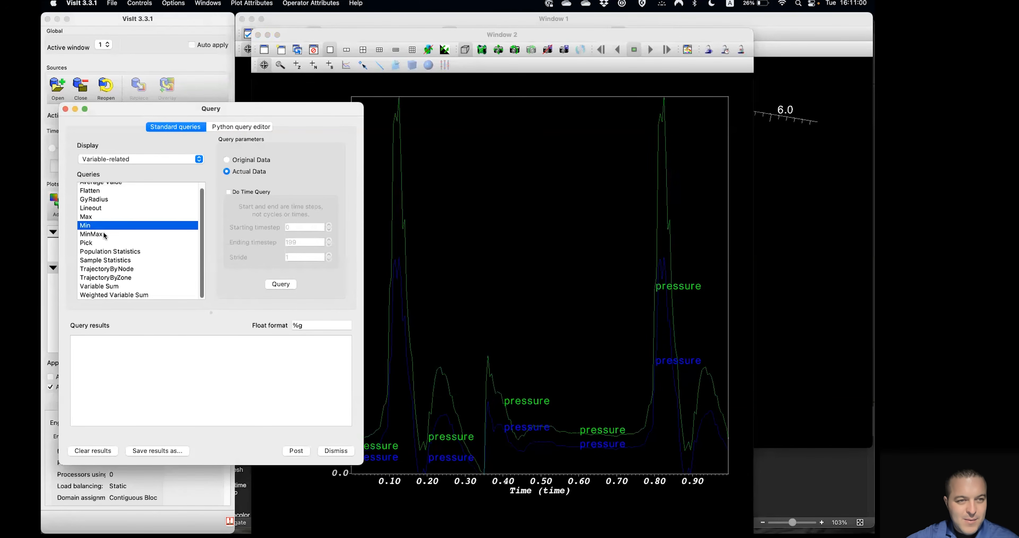
left_click(260, 192)
left_click(281, 284)
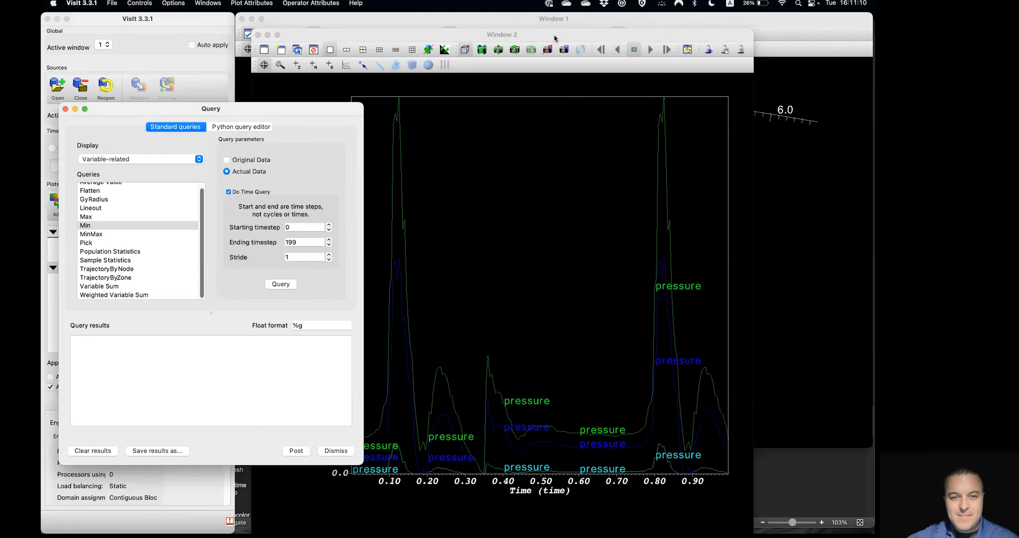
left_click(554, 37)
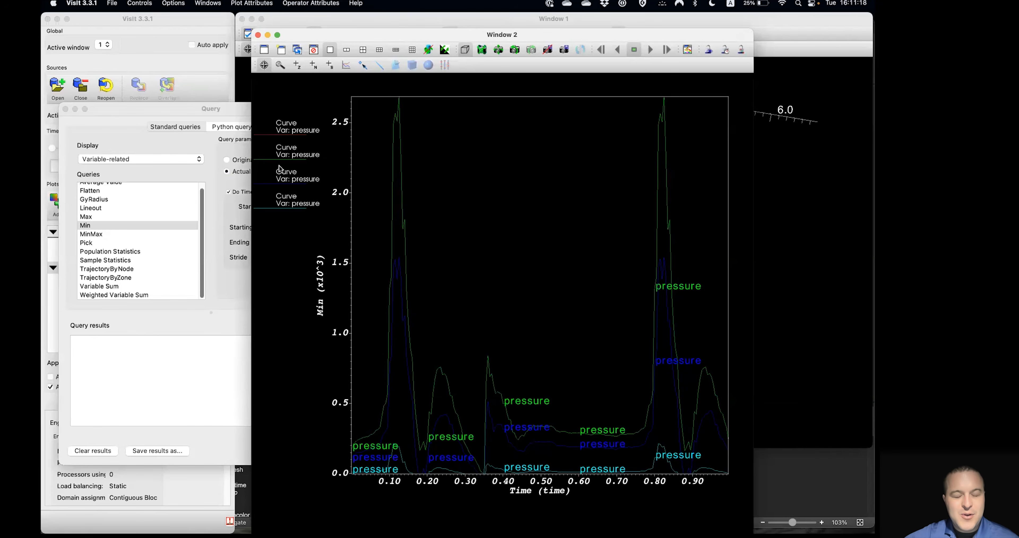
left_click(166, 20)
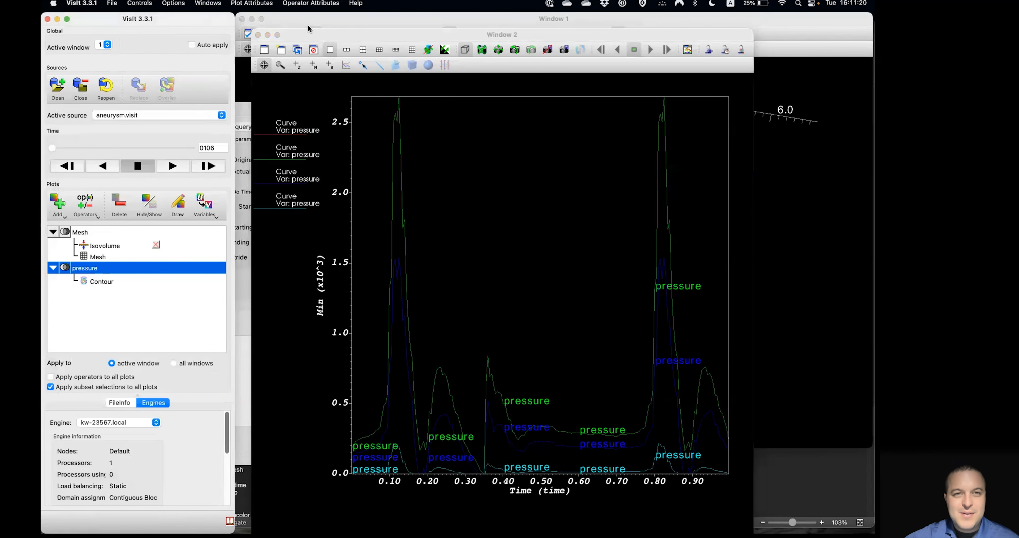
left_click_drag(370, 39, 492, 28)
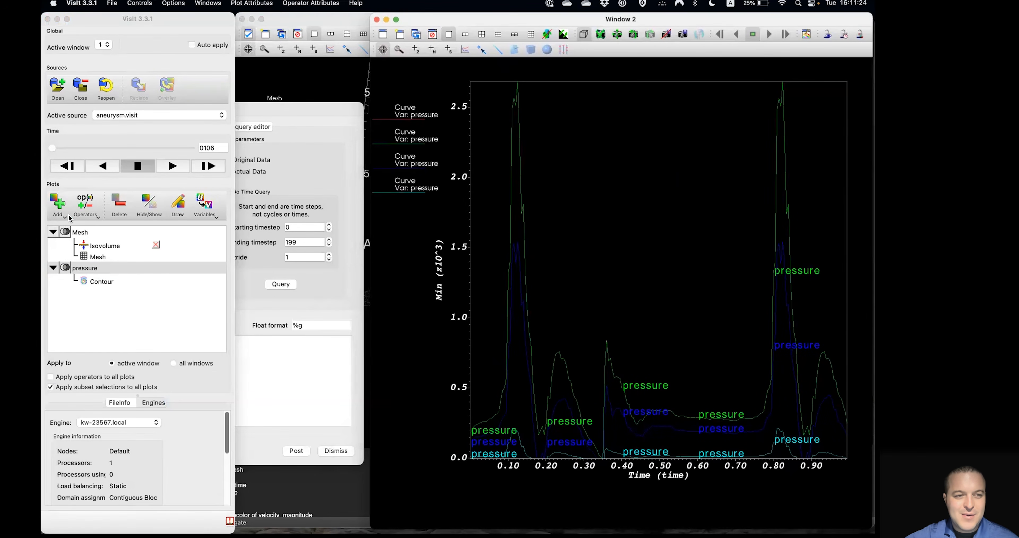
left_click(57, 203)
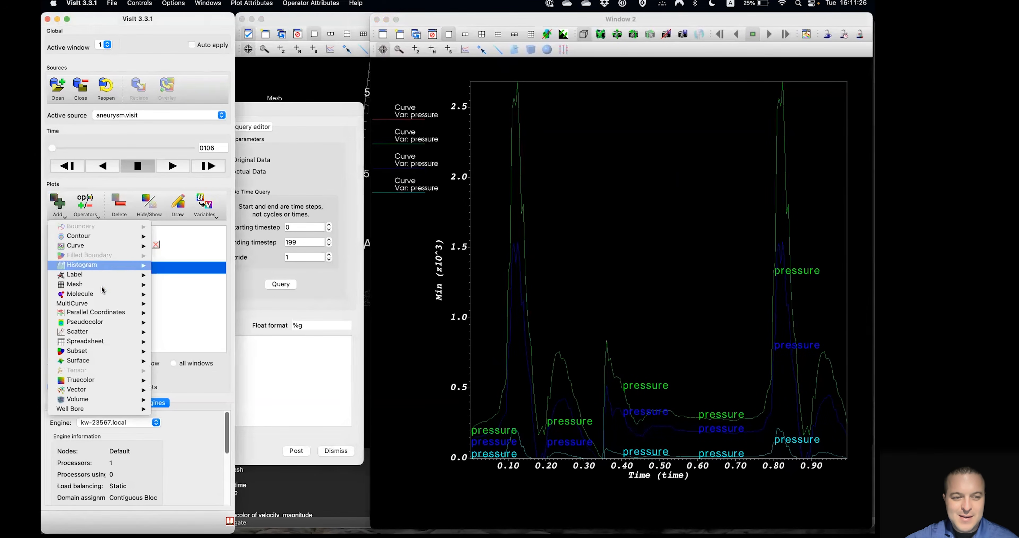
mouse_move(102, 285)
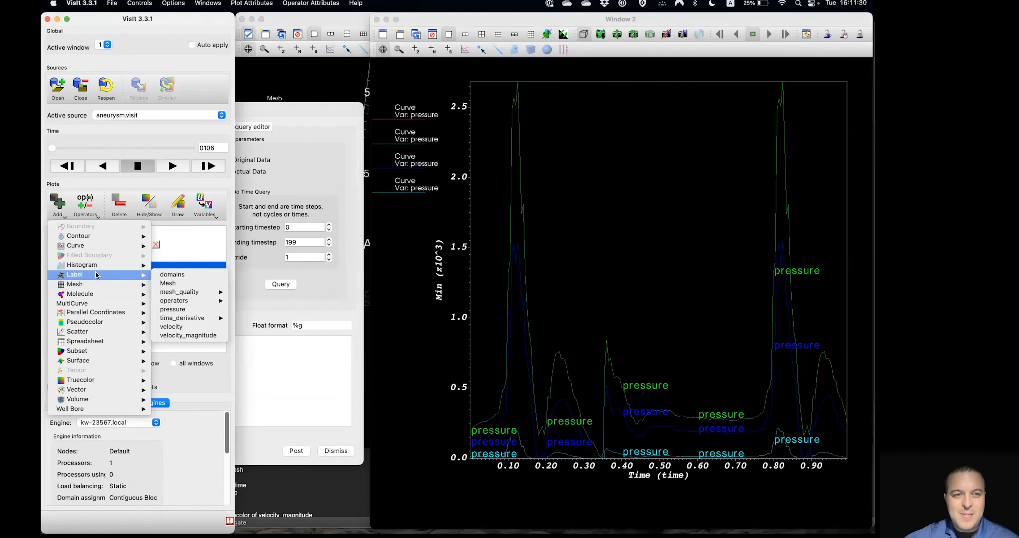
left_click(334, 113)
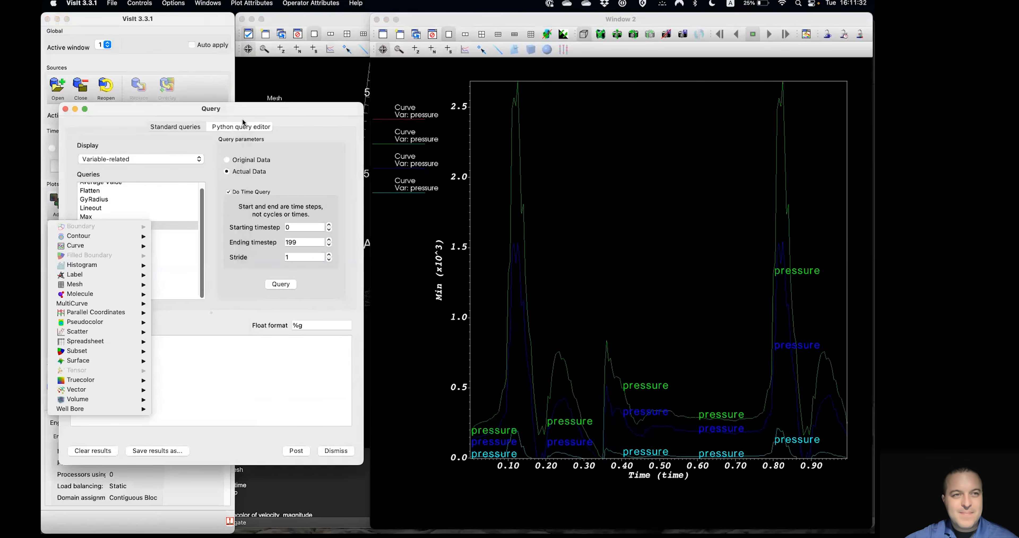
Step: Switch to the IntroductionToVisIt_R1 presentation in PowerPoint, start the slide show from the VisIt Wrap-up slide and advance to Best Practices
key("ctrl+Up")
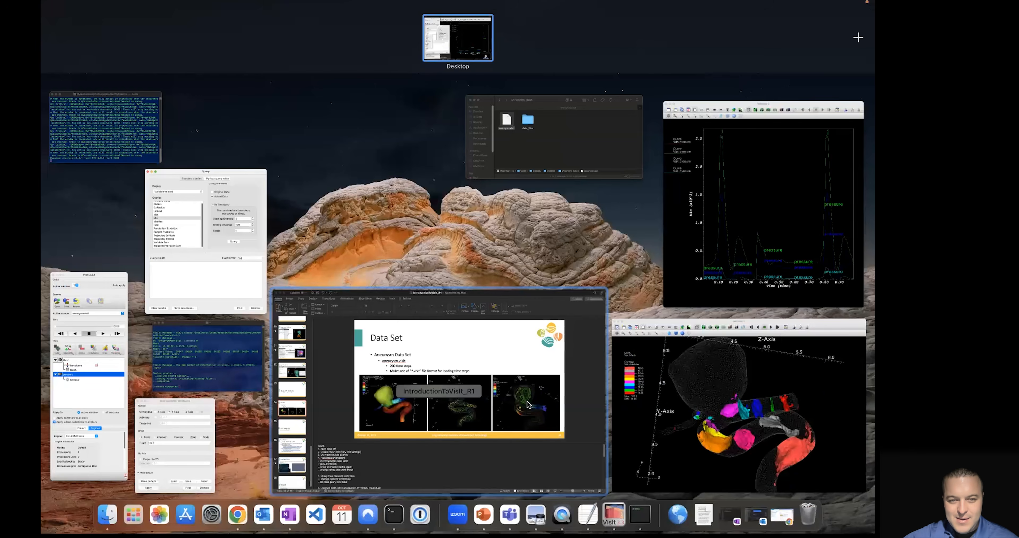
left_click(513, 405)
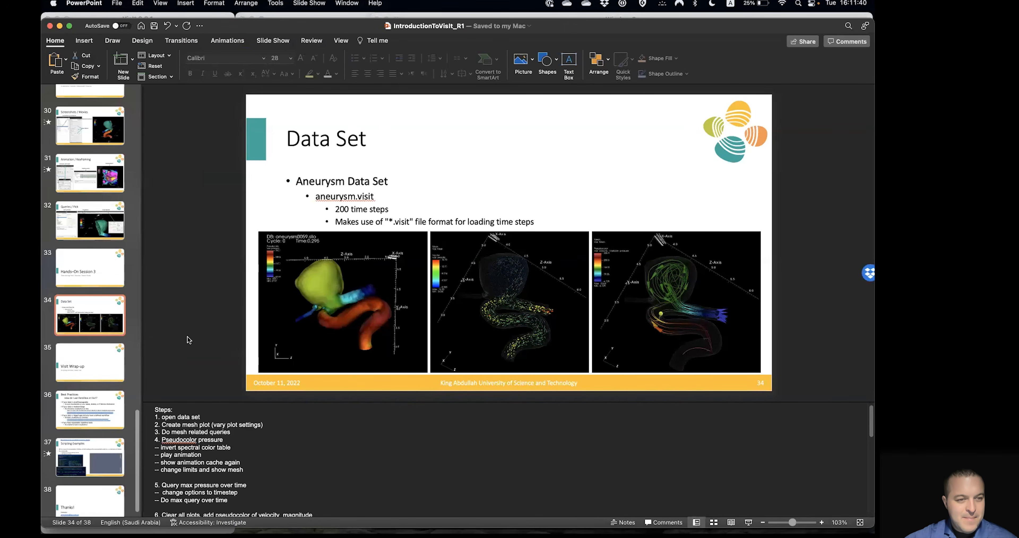
left_click(100, 359)
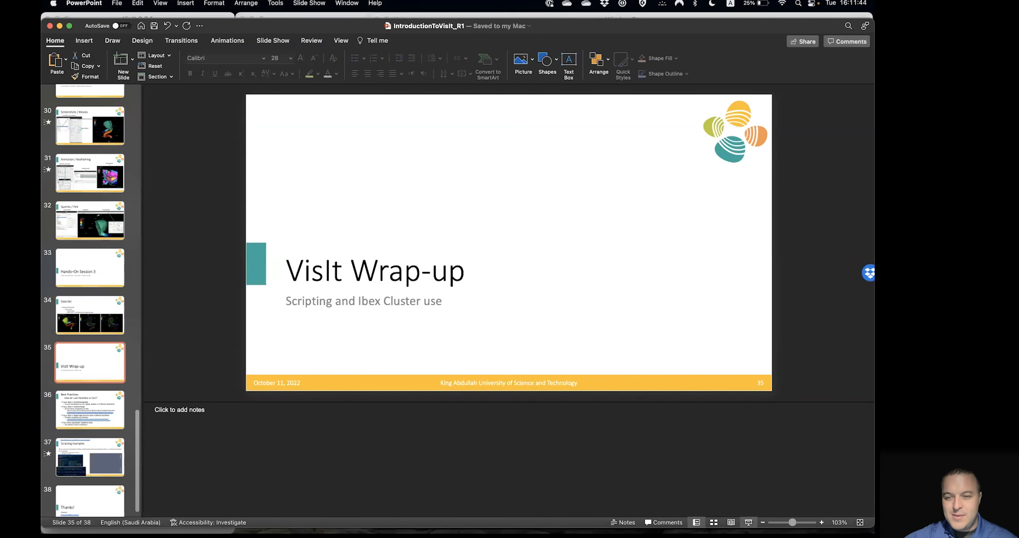
left_click(748, 522)
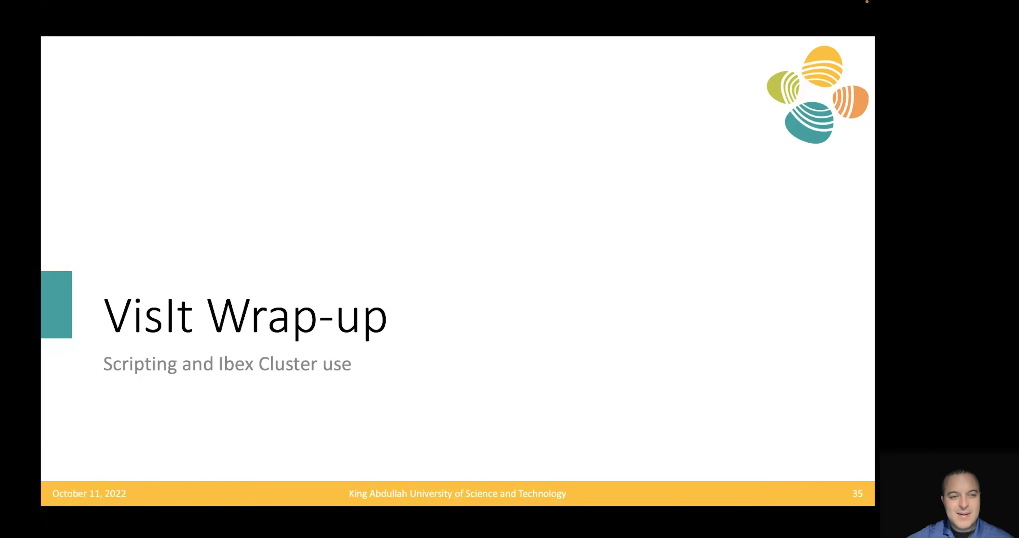
key("Right")
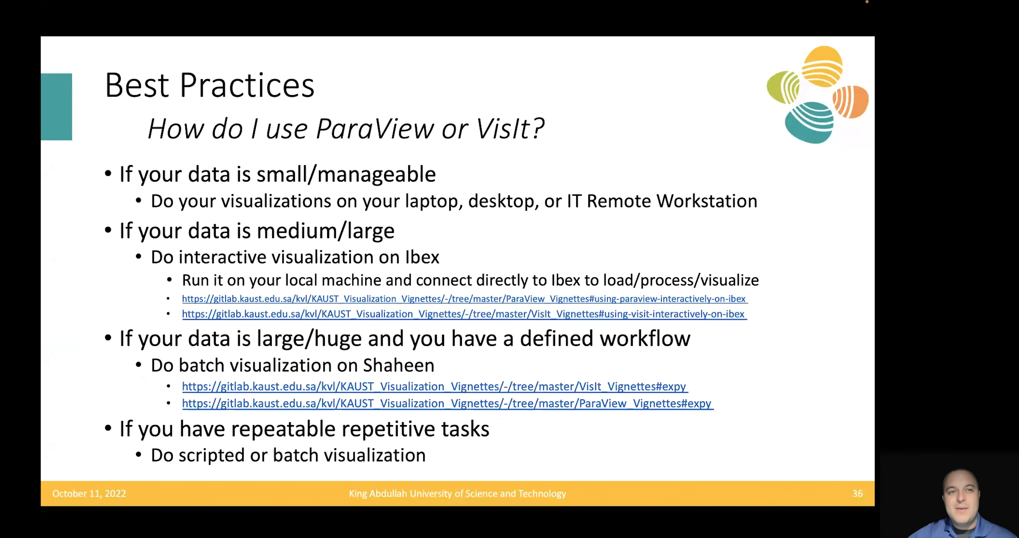
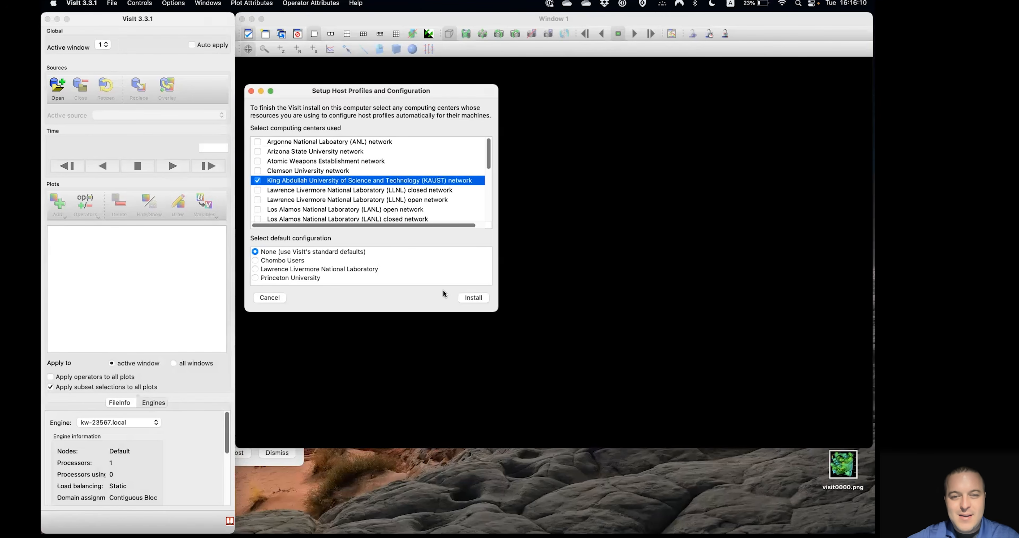
Step: Cancel the host profile installation in VisIt, review the KAUST_Ibex host profile's machine and account settings, and close the profiles
left_click(270, 297)
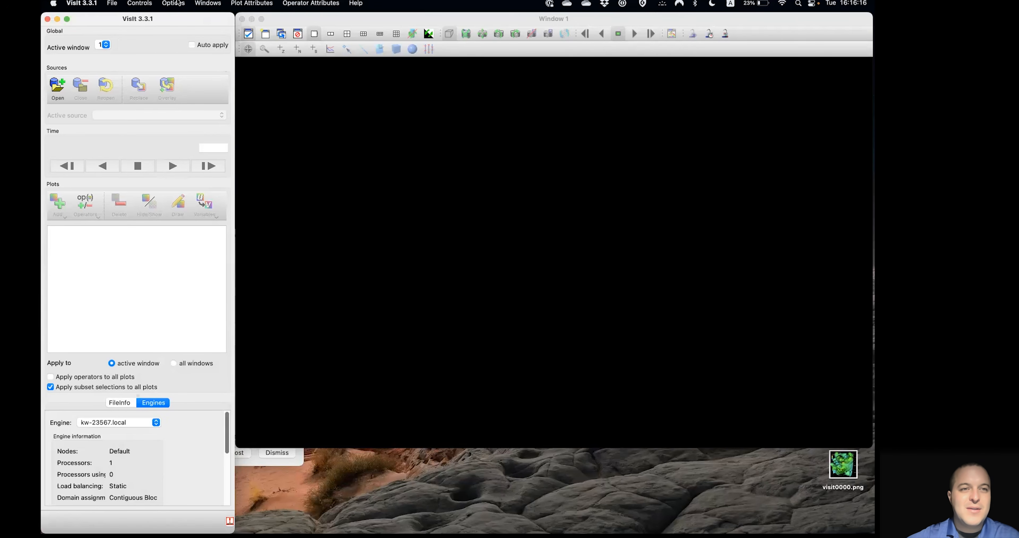
left_click(147, 3)
mouse_move(179, 3)
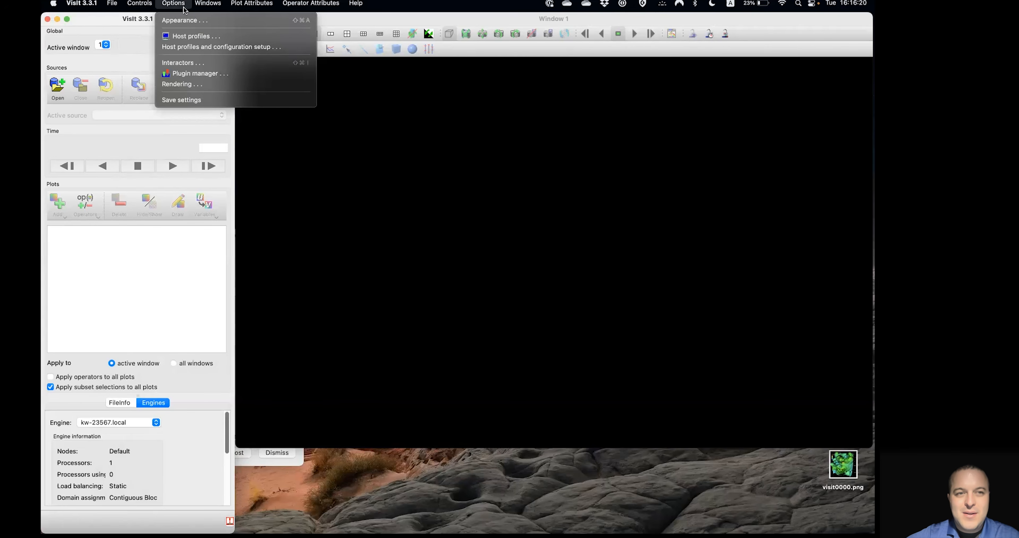
left_click(195, 36)
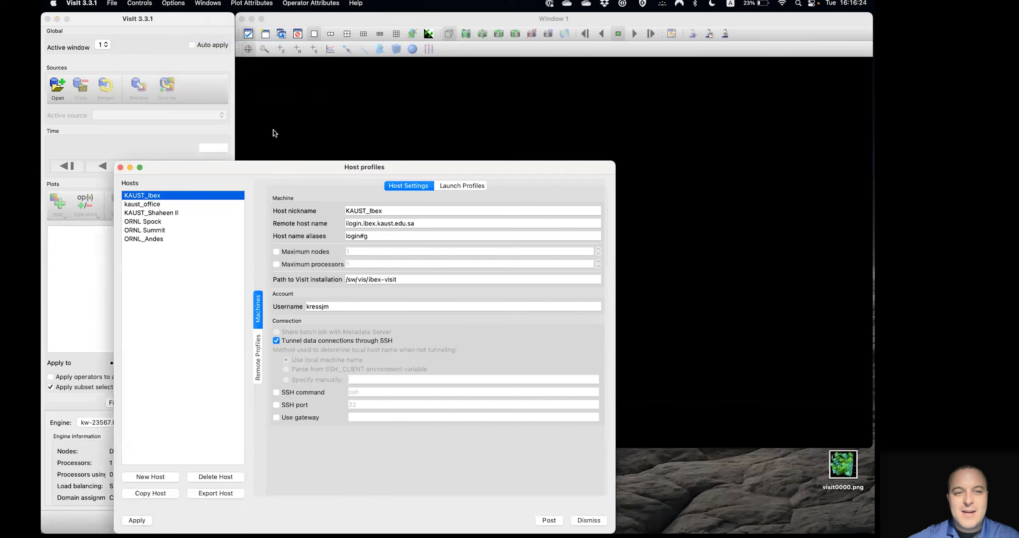
left_click_drag(296, 170, 343, 87)
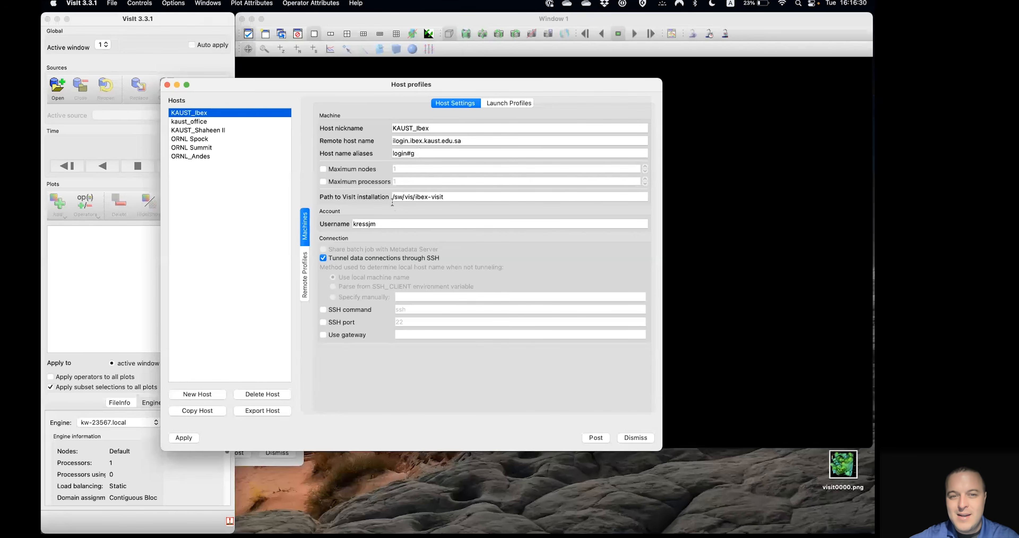
left_click_drag(385, 225, 344, 227)
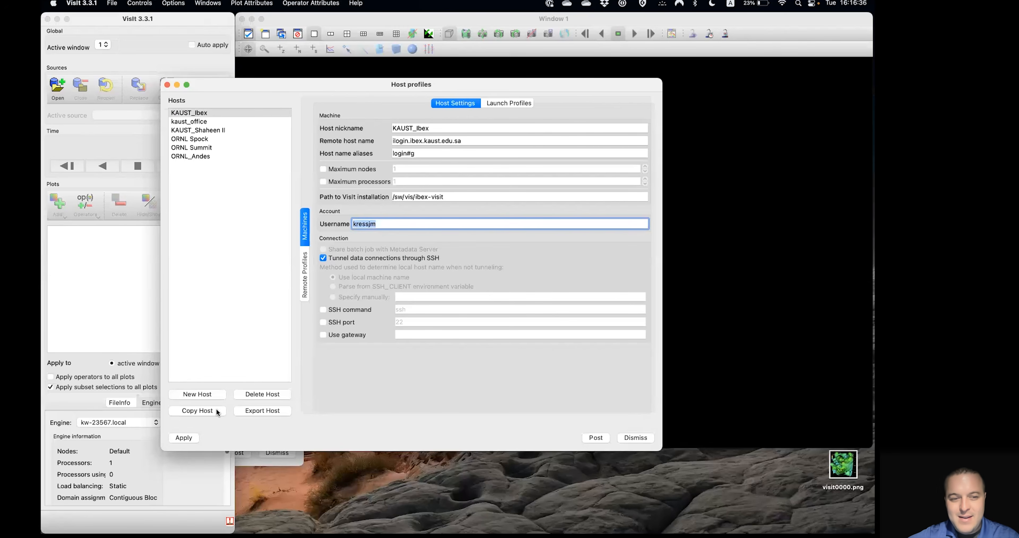
left_click(194, 438)
left_click(637, 437)
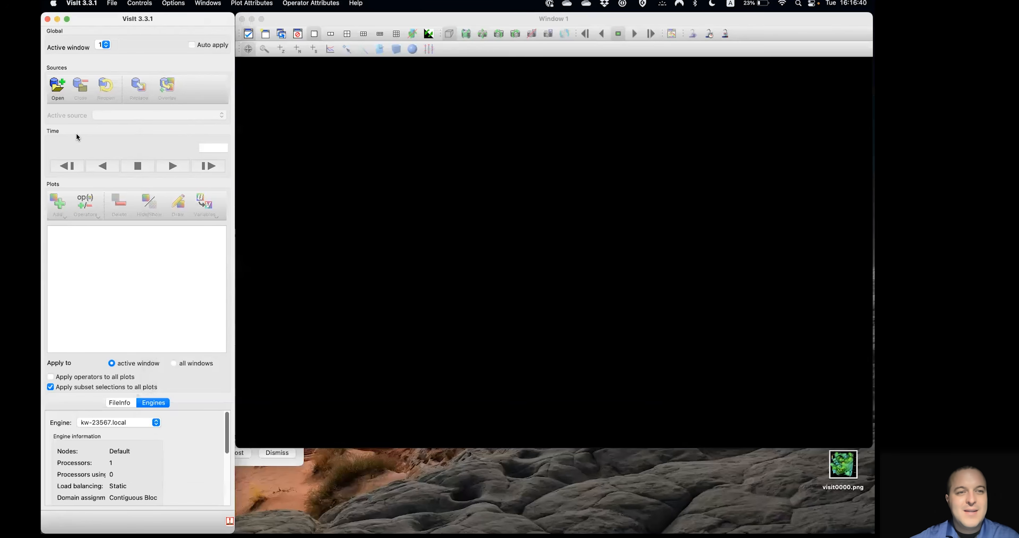
Step: Open noise.silo from the downloads folder in the home directory on the KAUST_Ibex remote host
left_click(57, 87)
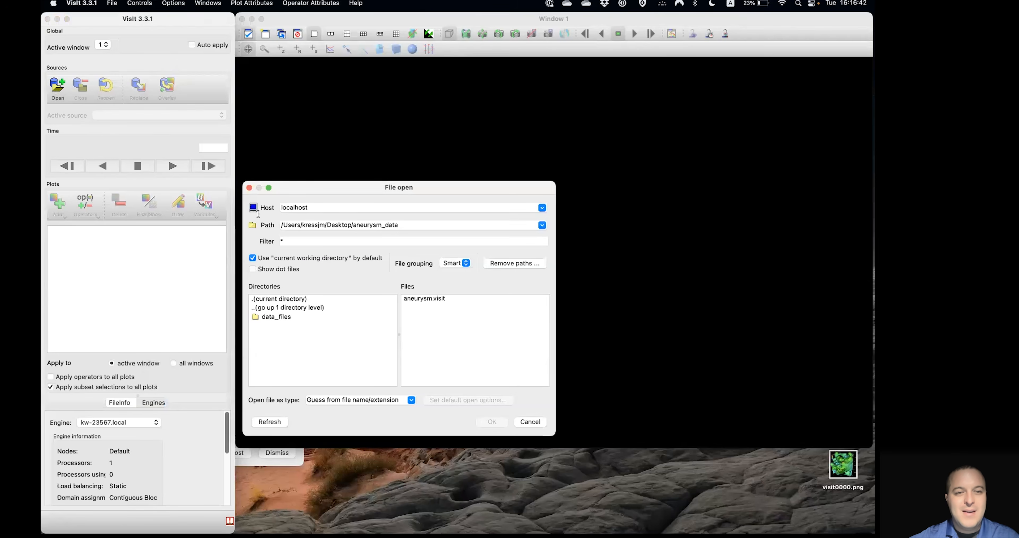
left_click_drag(331, 189, 335, 111)
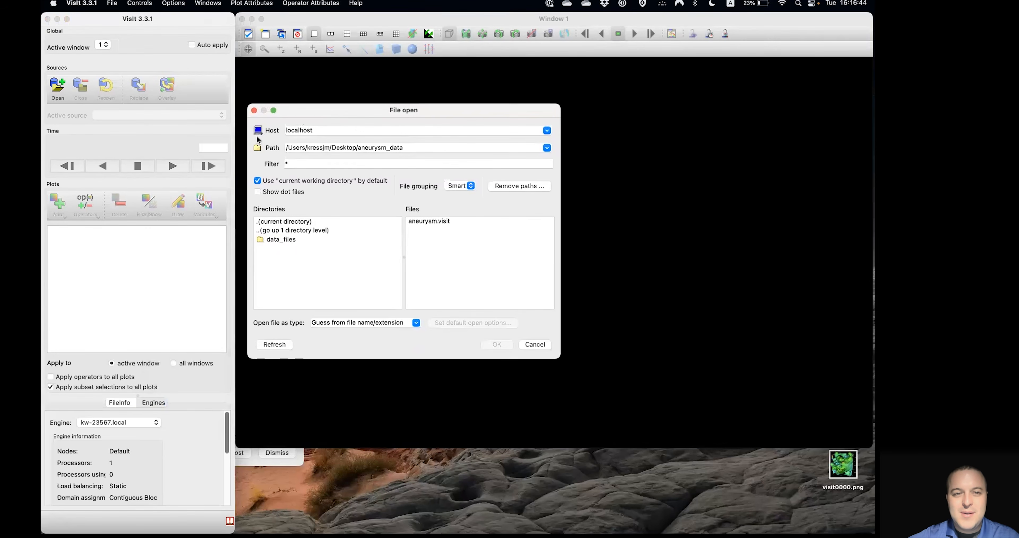
left_click(546, 130)
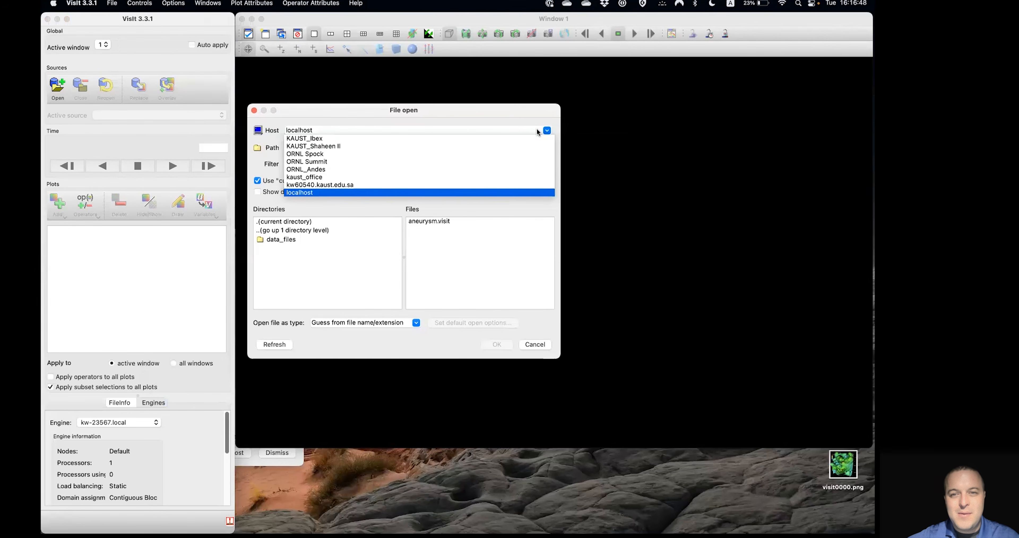
left_click(446, 136)
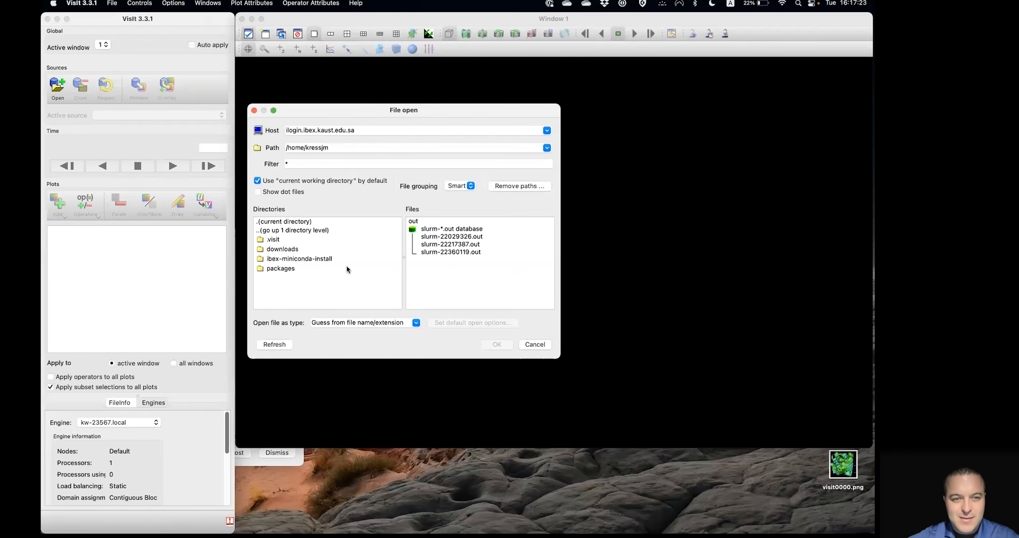
double_click(292, 249)
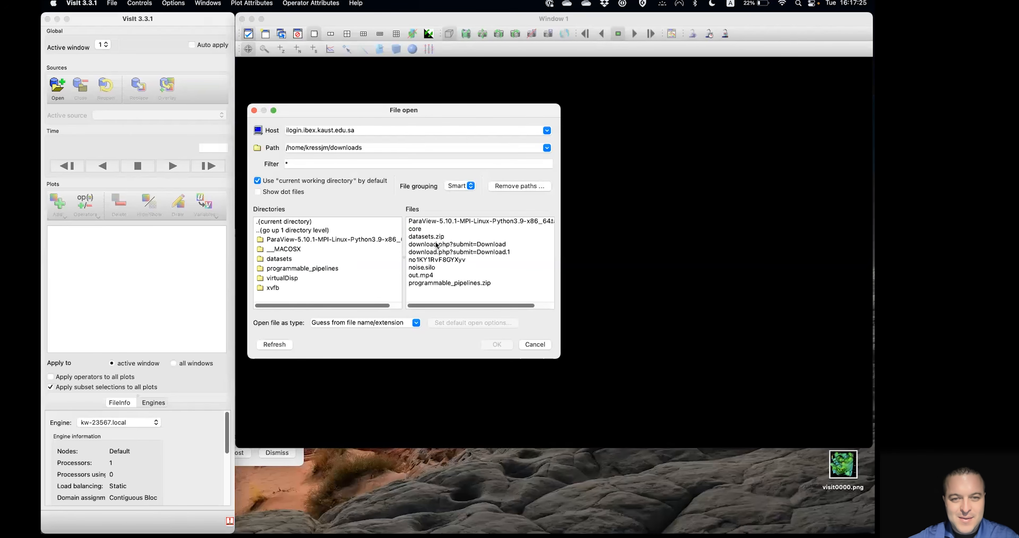
double_click(420, 268)
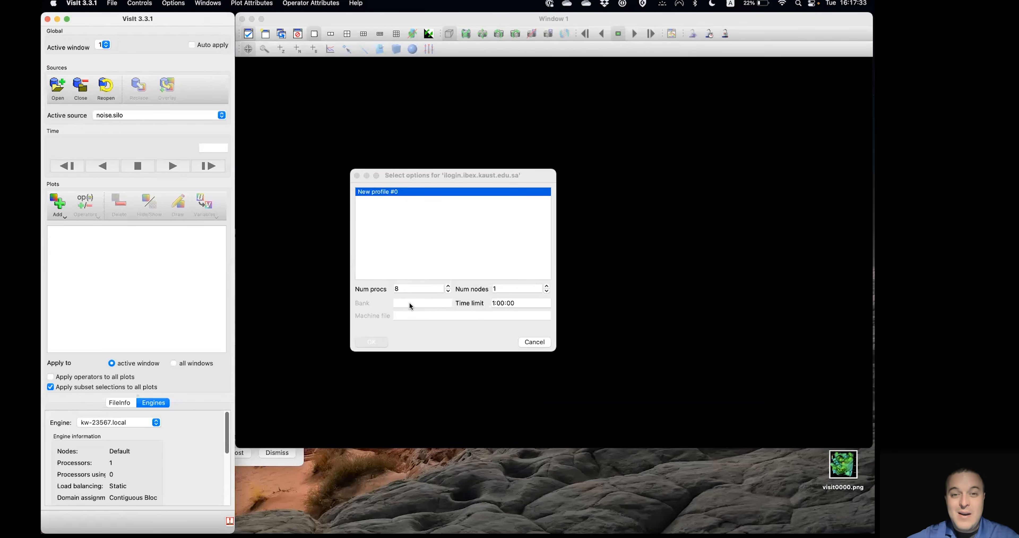
Step: Launch the remote compute engine using New profile #0 with 2 processors, 1 node and a 1:00:00 time limit
left_click(409, 289)
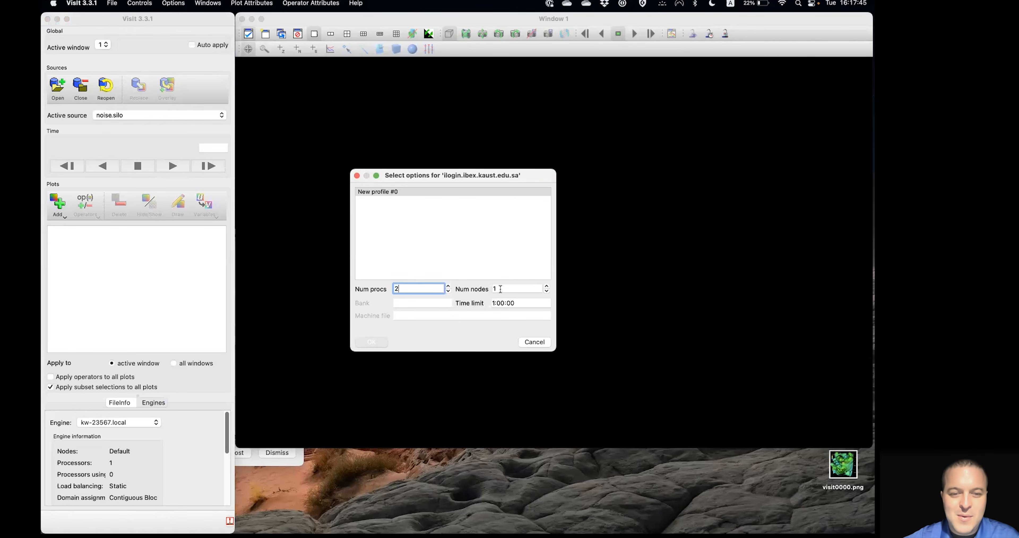
left_click(385, 193)
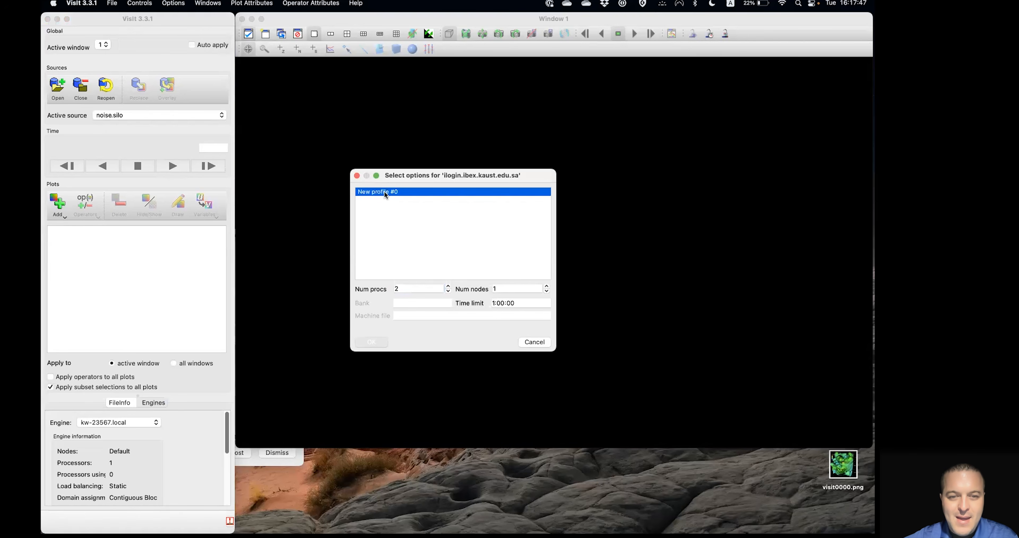
left_click(373, 342)
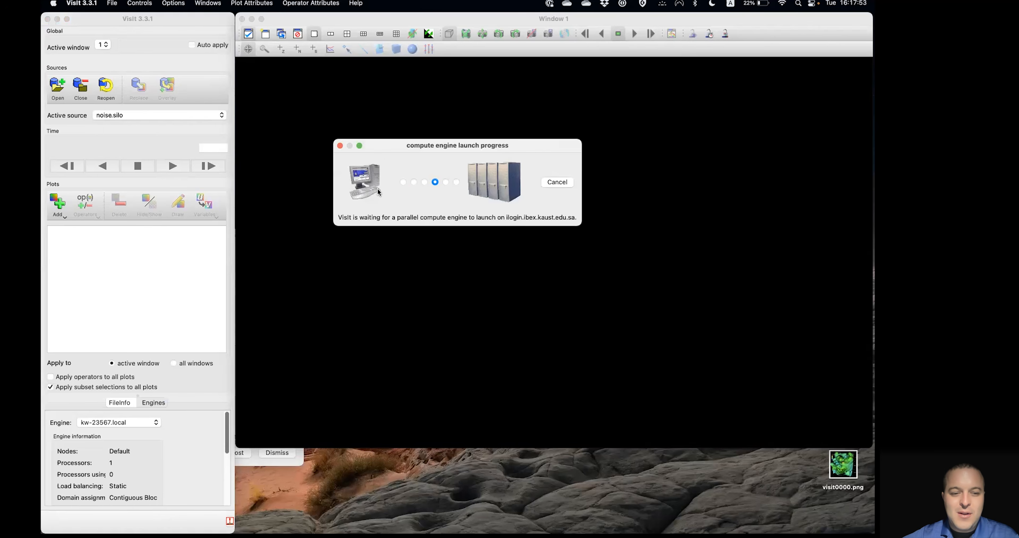
Step: Check the batch job submission output in the VisIt Terminal window, and return to VisIt
key("ctrl+Up")
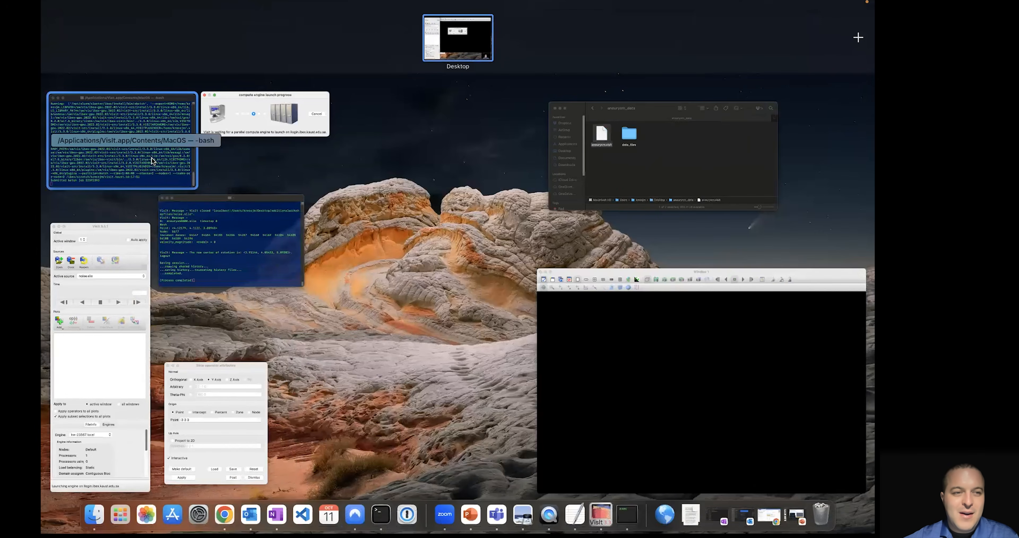
left_click(151, 157)
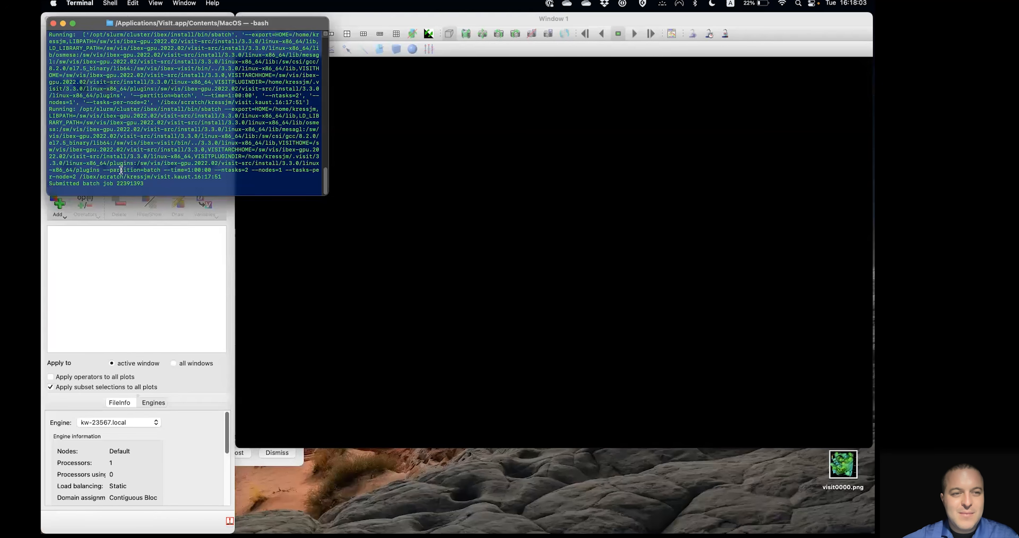
left_click(151, 248)
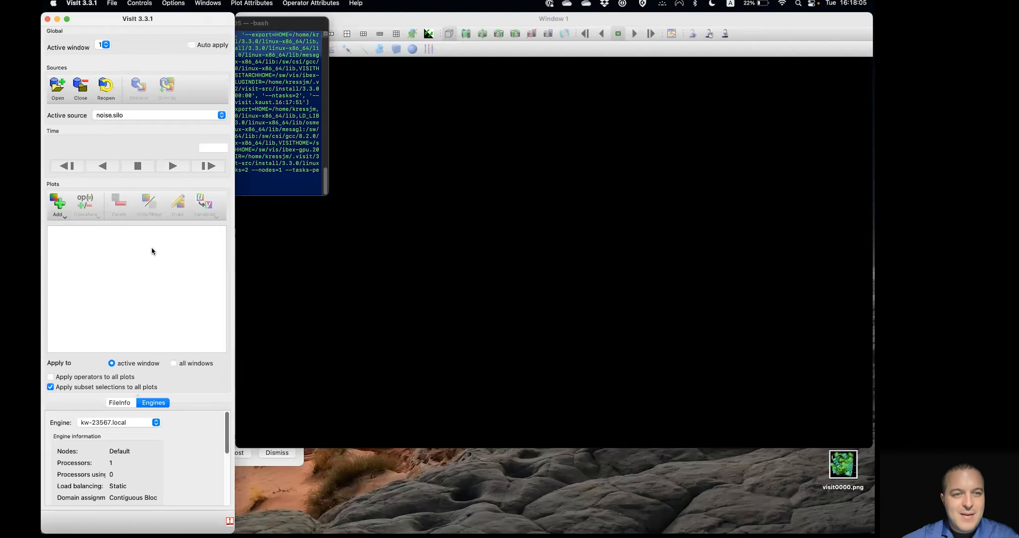
left_click(391, 315)
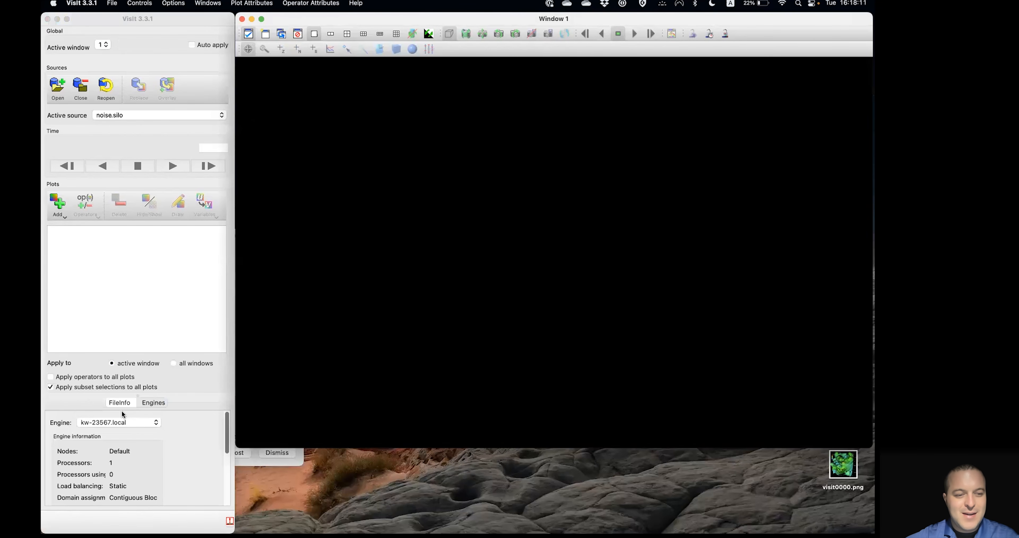
Step: Show the ilogin.ibex.kaust.edu.sa compute engine's information and post the engine details into the main window
left_click(134, 391)
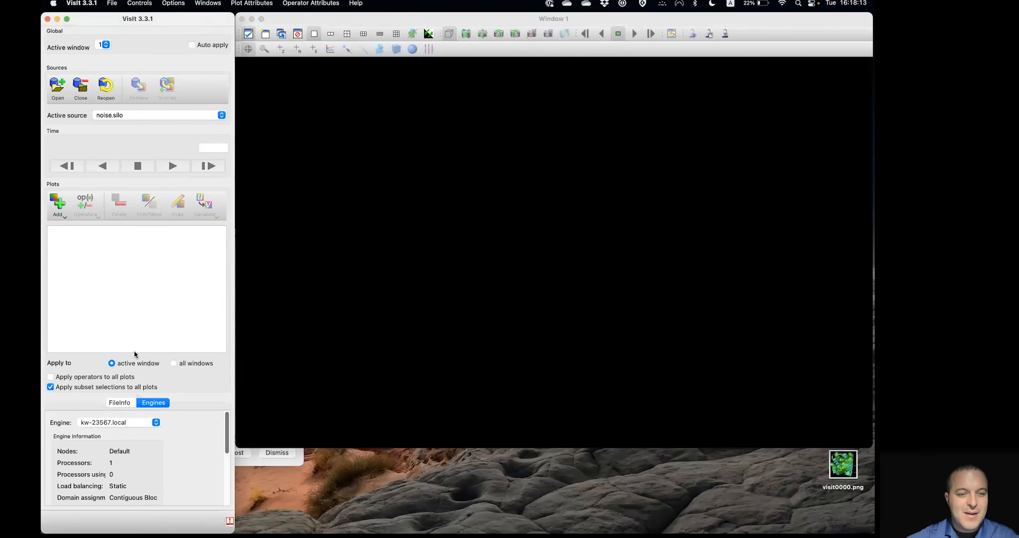
left_click_drag(138, 395, 138, 344)
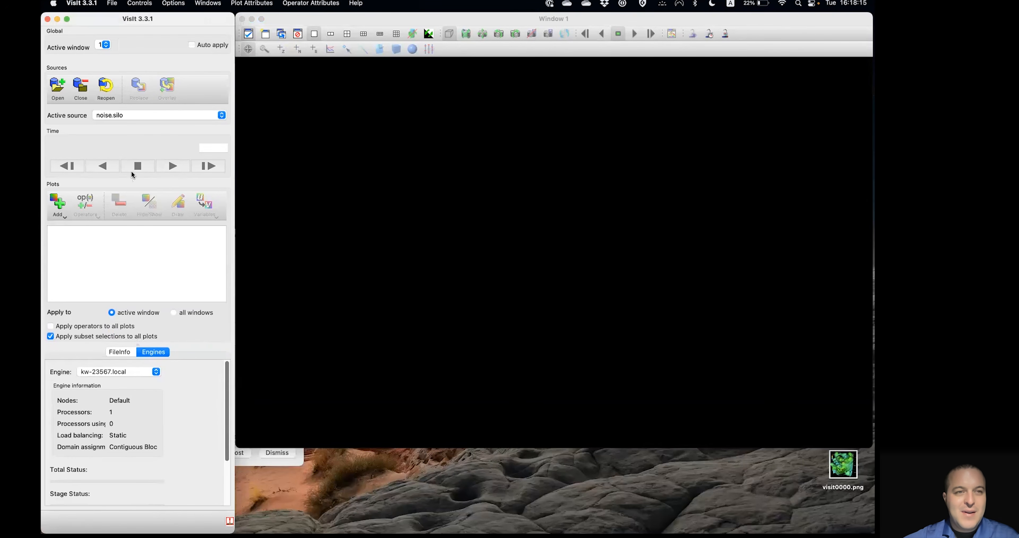
left_click(111, 3)
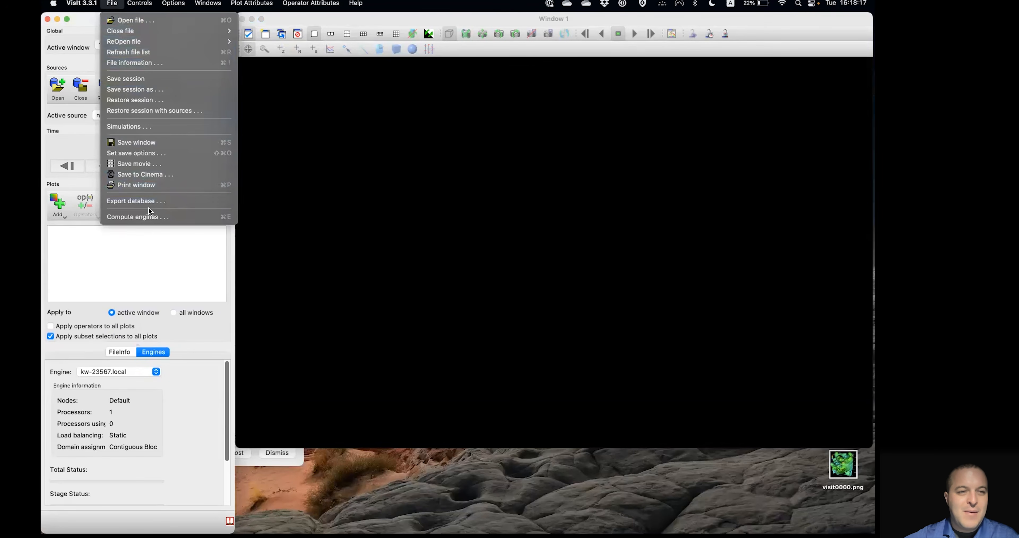
left_click(150, 215)
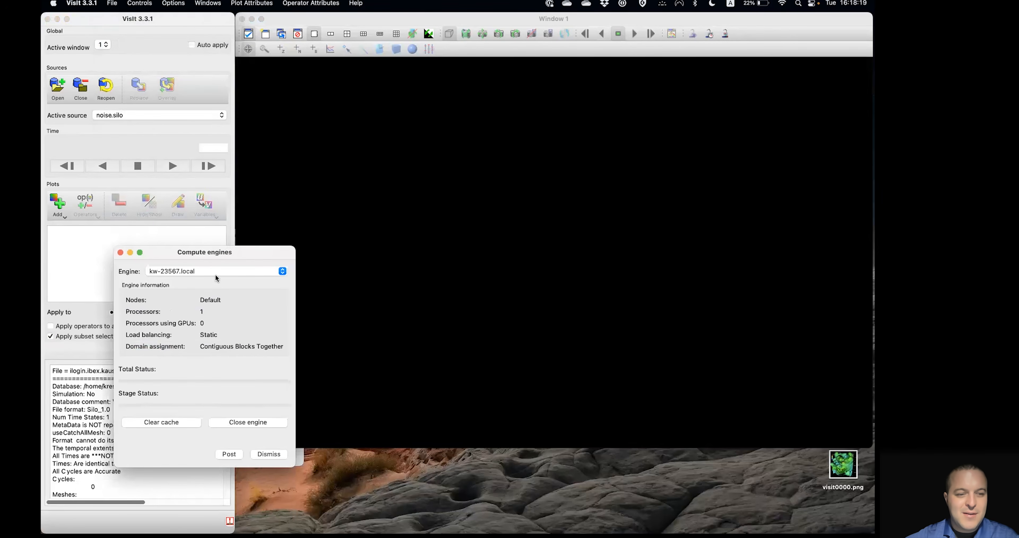
left_click(239, 267)
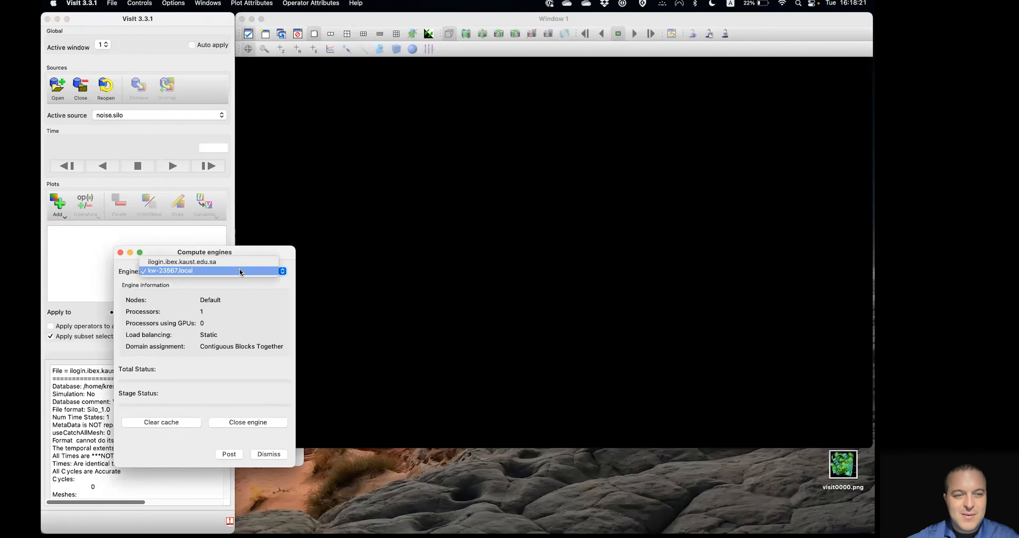
left_click(233, 262)
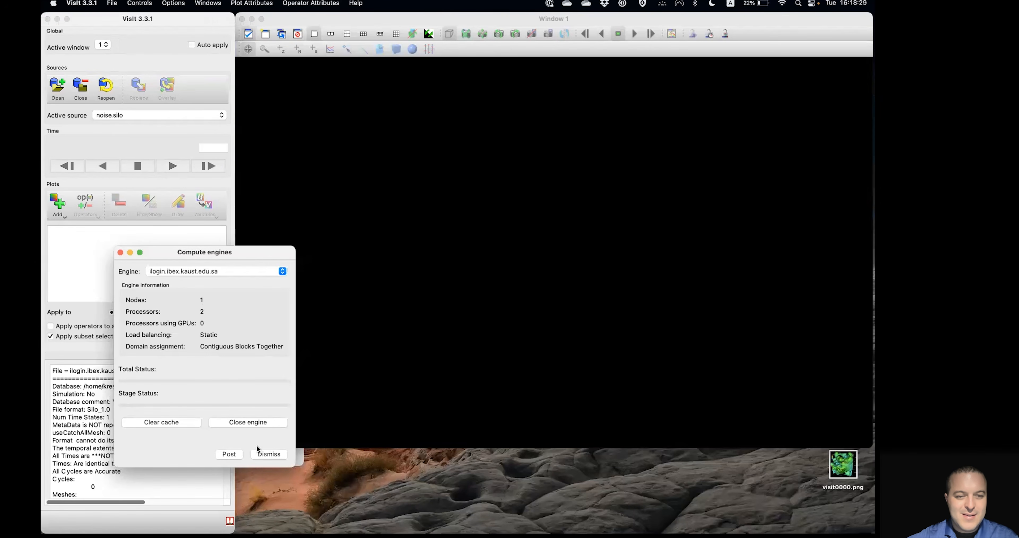
left_click(230, 454)
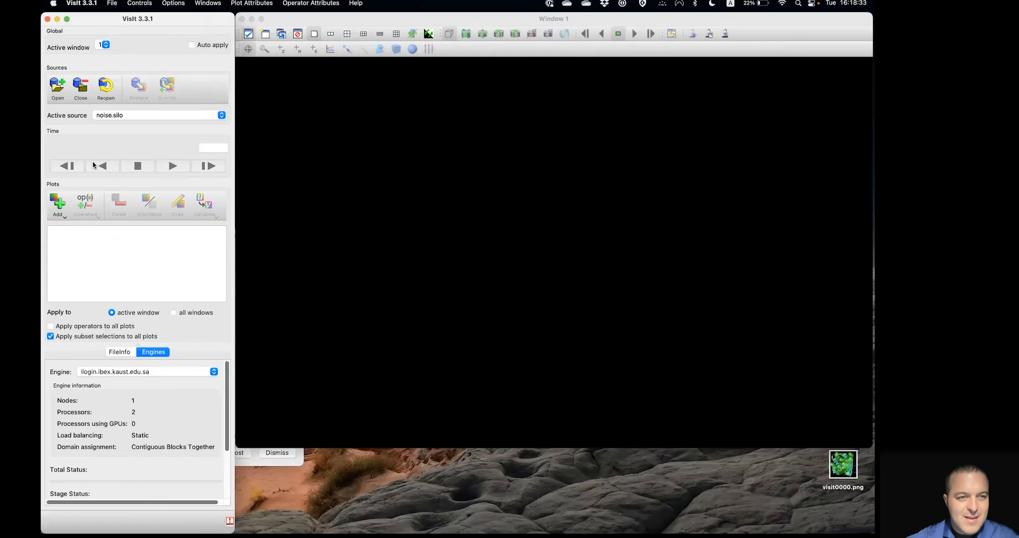
Step: Add a Pseudocolor plot of hardyglobal from noise.silo, draw it, and inspect the cube from several angles
left_click(58, 205)
mouse_move(111, 316)
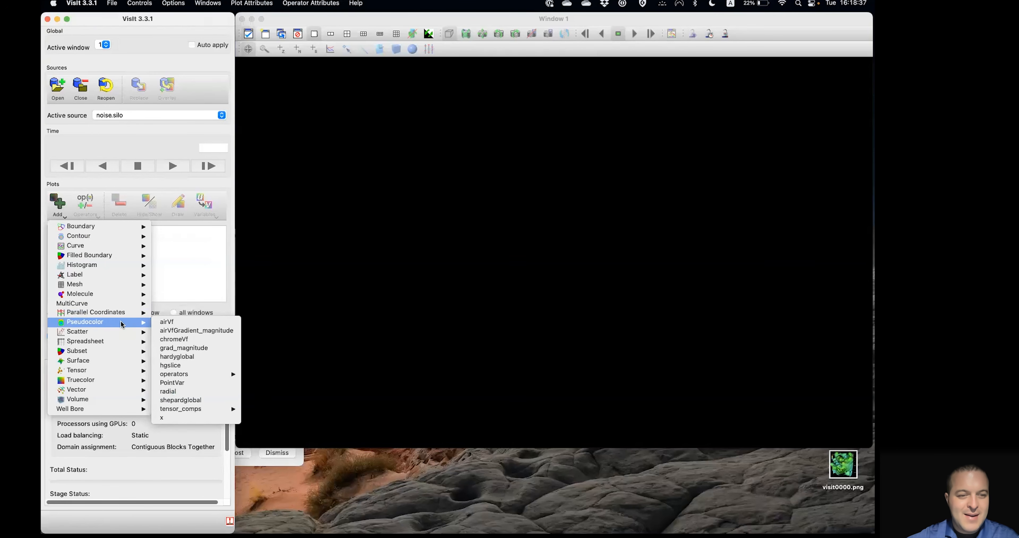
left_click(207, 358)
left_click(178, 205)
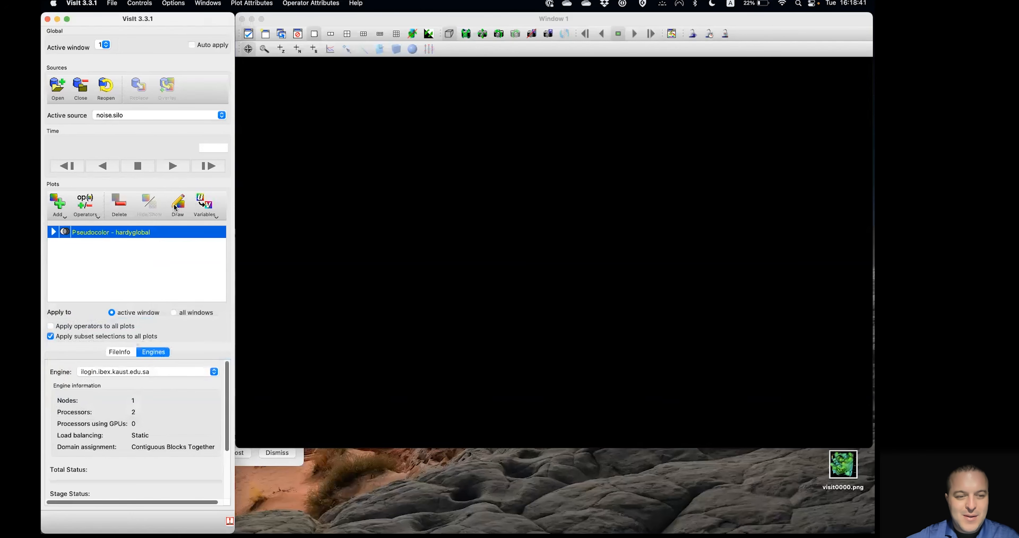
left_click_drag(478, 318, 552, 507)
left_click_drag(514, 295, 639, 312)
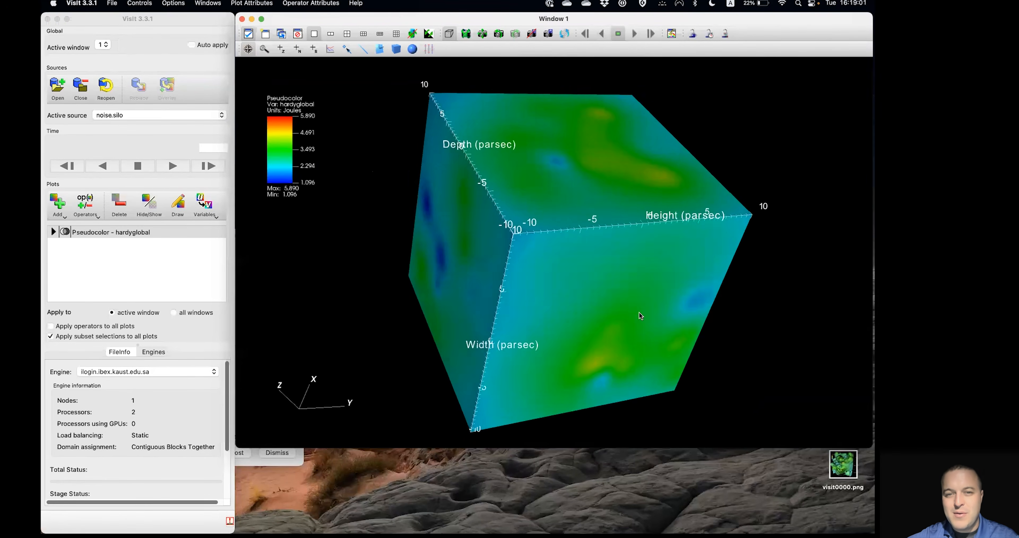
left_click_drag(492, 248, 518, 267)
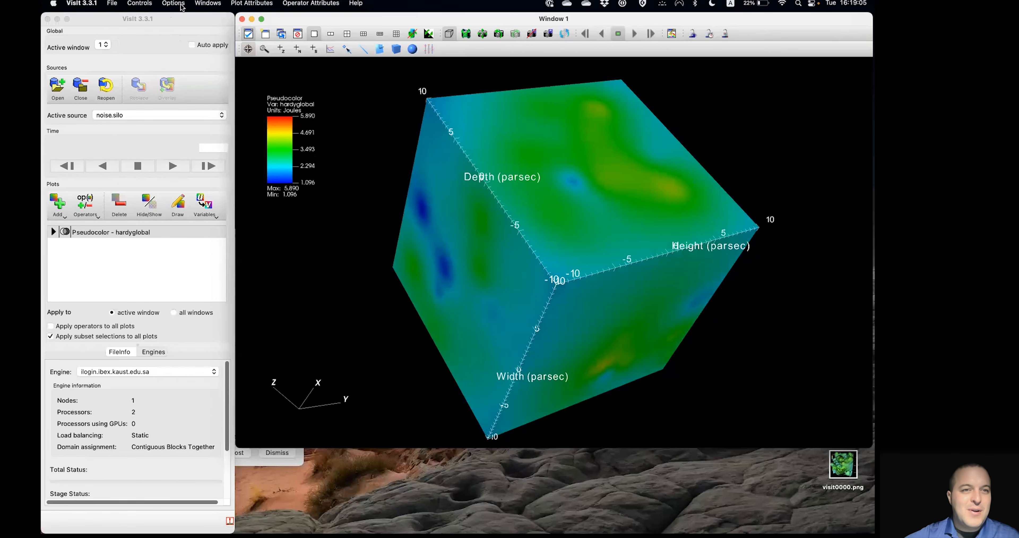
Step: Set scalable rendering to Always in the advanced rendering options and apply it
left_click(150, 3)
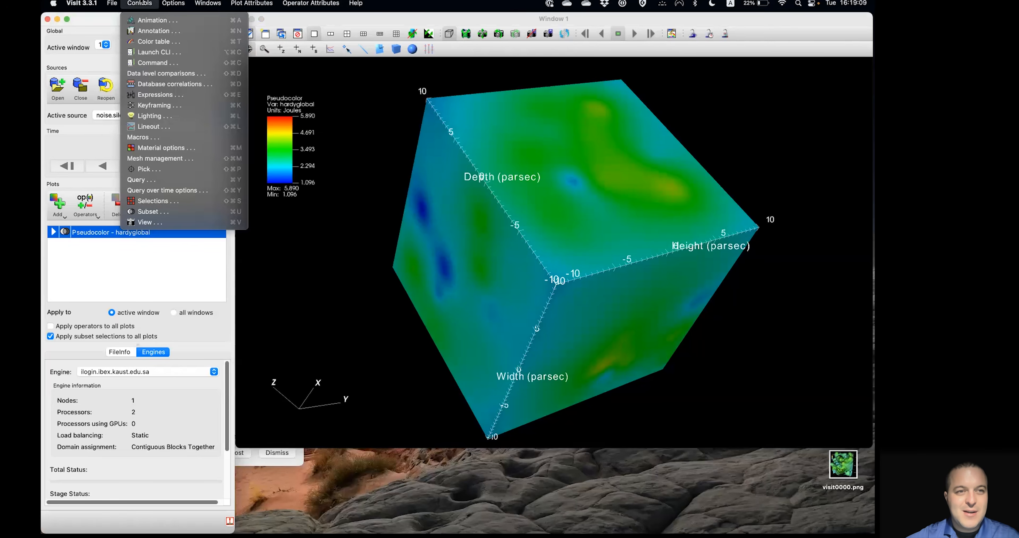
mouse_move(180, 3)
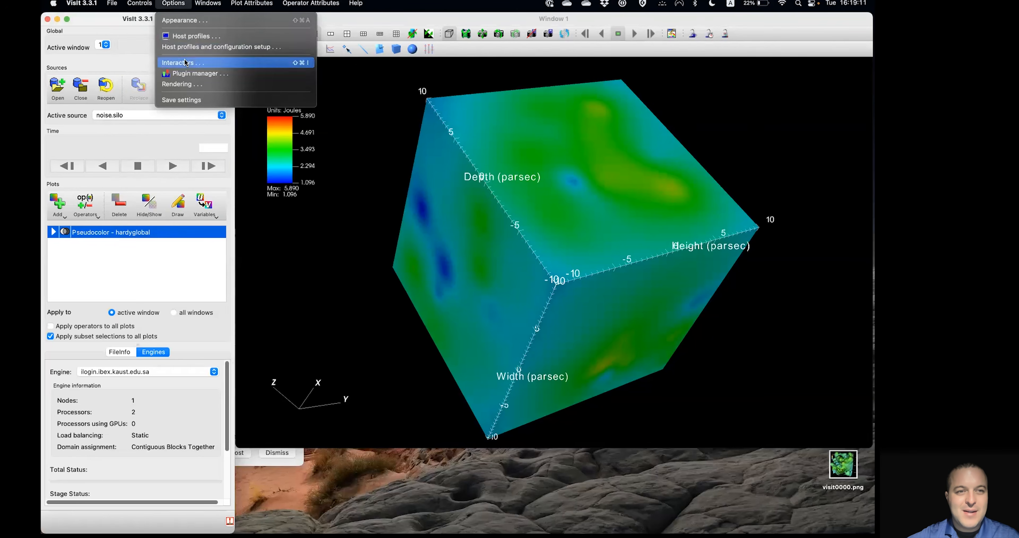
left_click(197, 85)
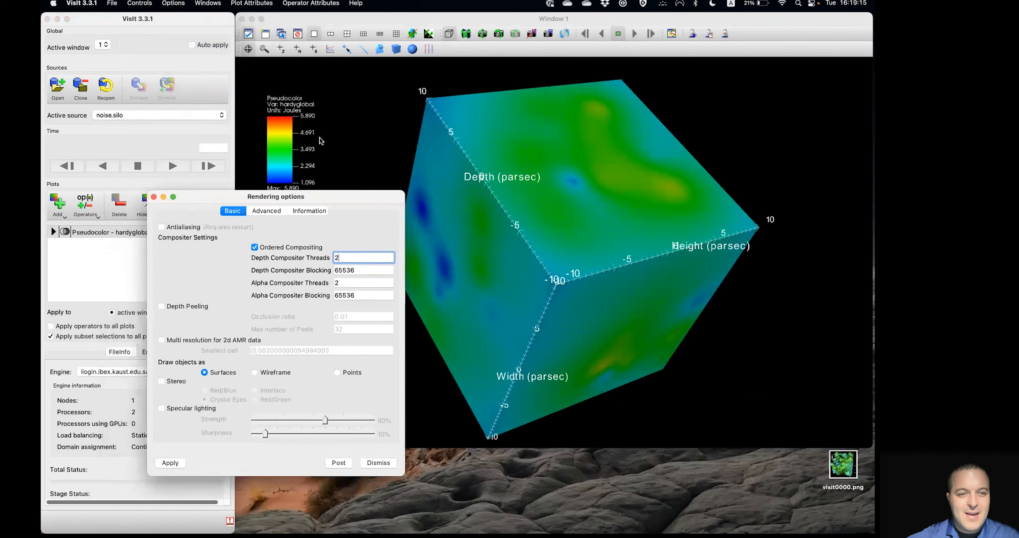
left_click_drag(289, 196, 294, 103)
left_click(273, 116)
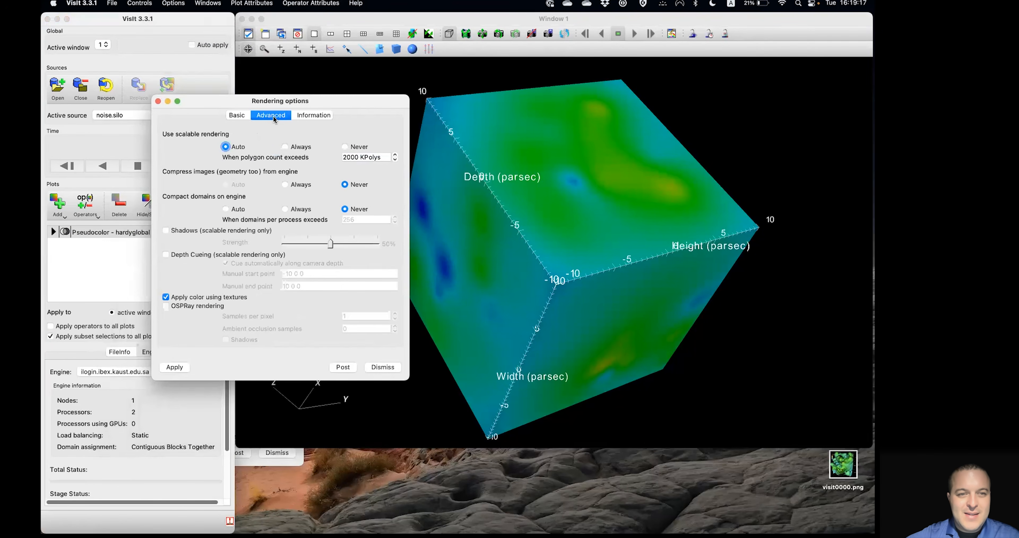
left_click(294, 148)
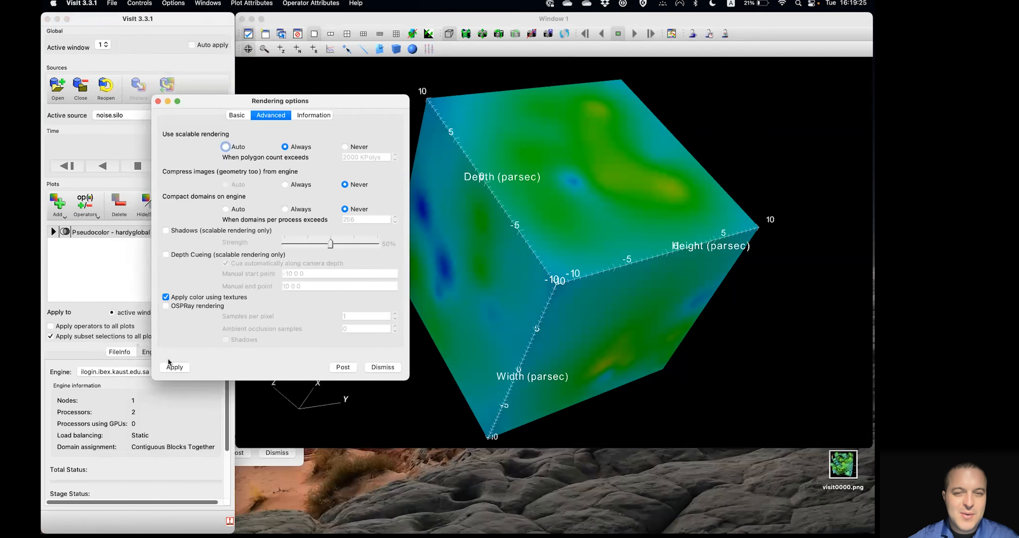
left_click(163, 367)
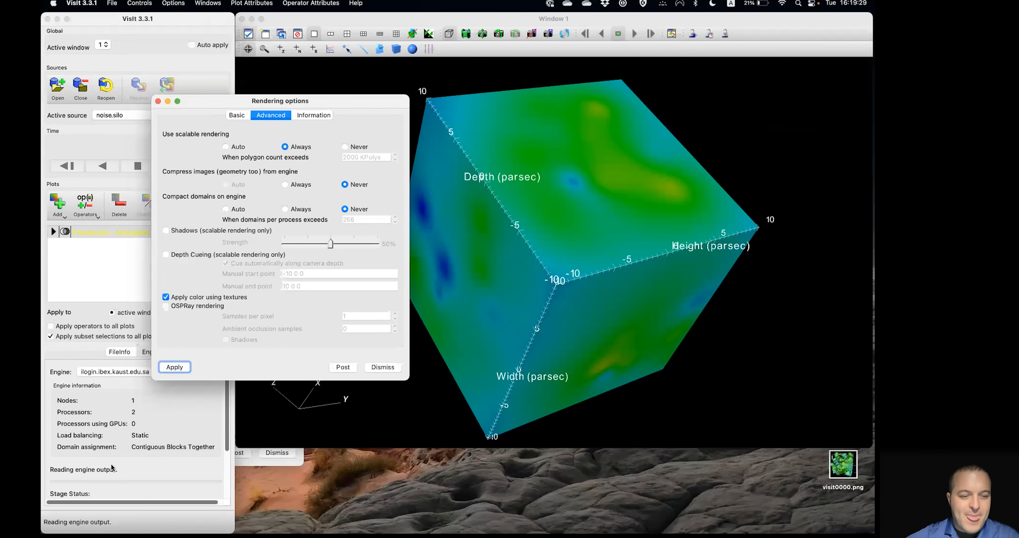
Step: Rotate the hardyglobal cube to examine how scalable rendering responds, and close the rendering options
left_click(444, 342)
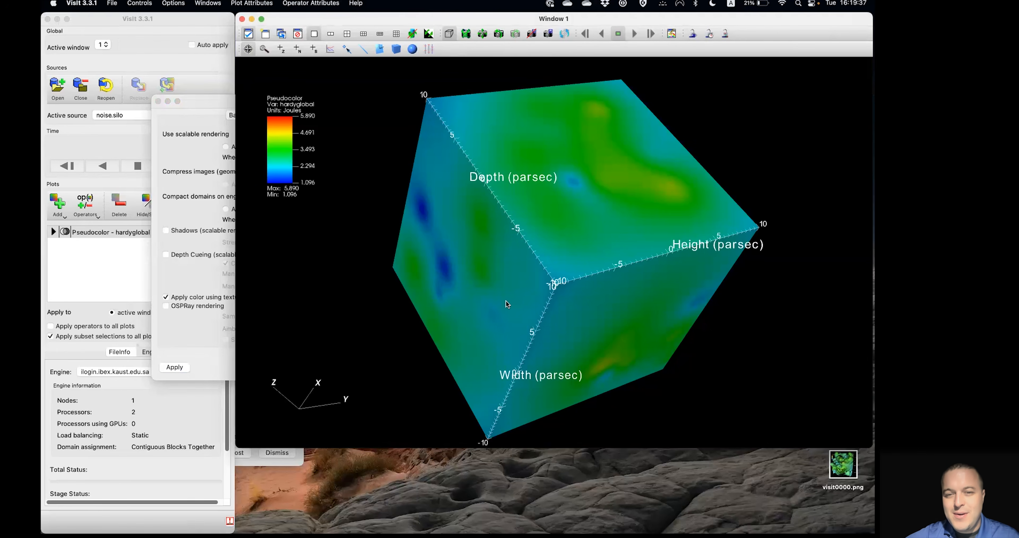
left_click_drag(485, 267, 394, 185)
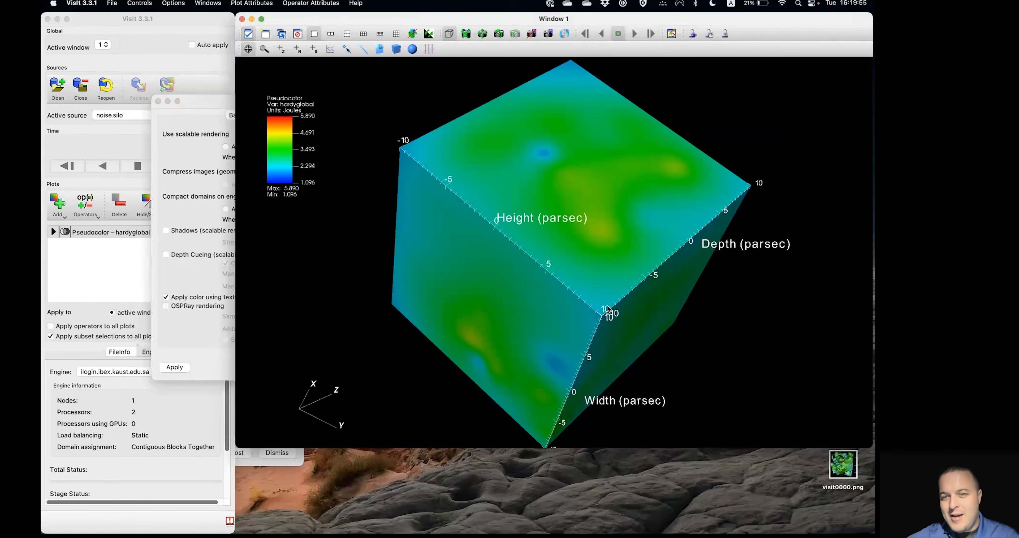
left_click_drag(626, 329, 581, 264)
left_click_drag(674, 277, 407, 284)
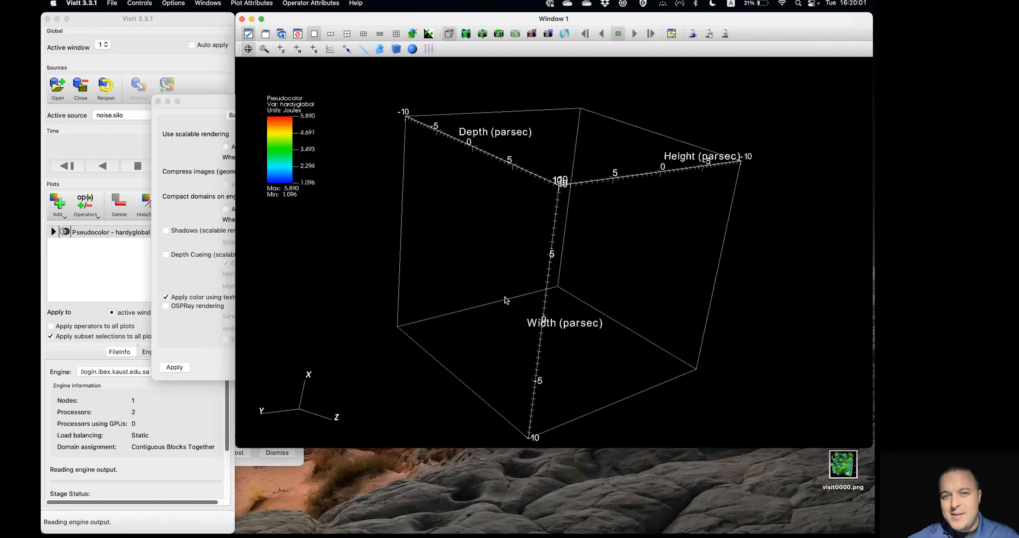
left_click_drag(592, 192, 554, 252)
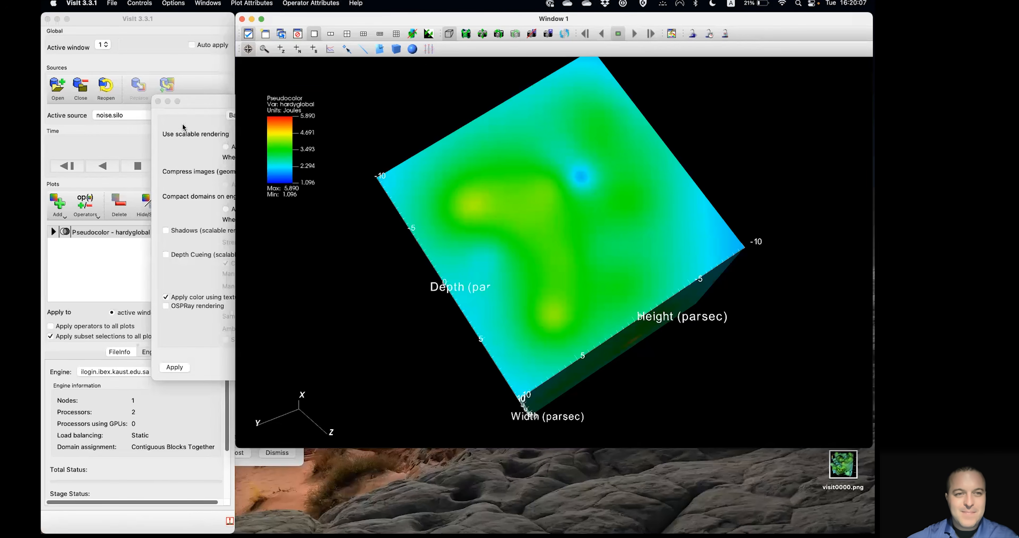
left_click(201, 108)
left_click(158, 101)
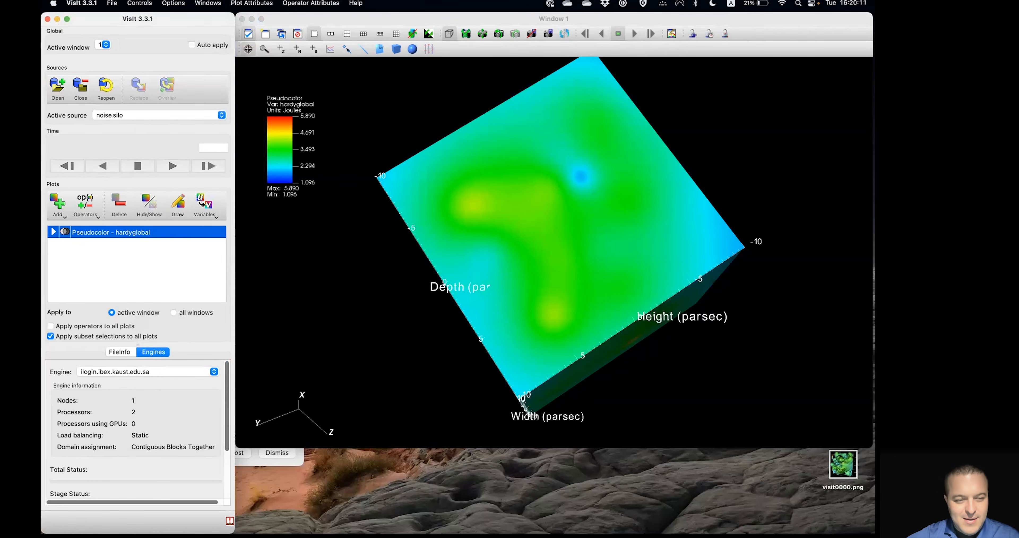
mouse_move(555, 220)
left_mouse_down()
mouse_move(561, 190)
mouse_move(542, 209)
left_mouse_up()
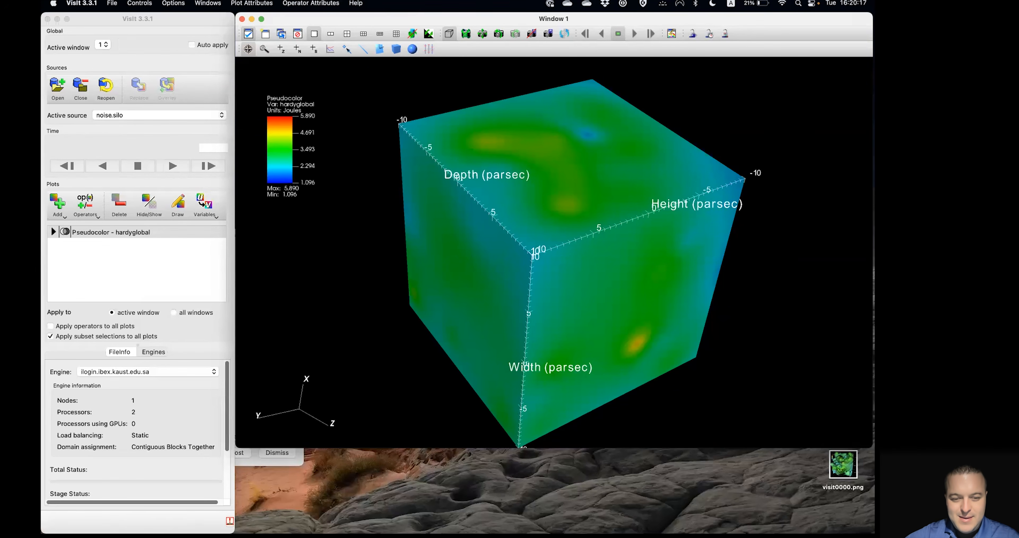
Step: Switch to the IntroductionToVisit_R1 presentation in PowerPoint and start the slide show from slide 38, the Thanks slide
mouse_move(404, 518)
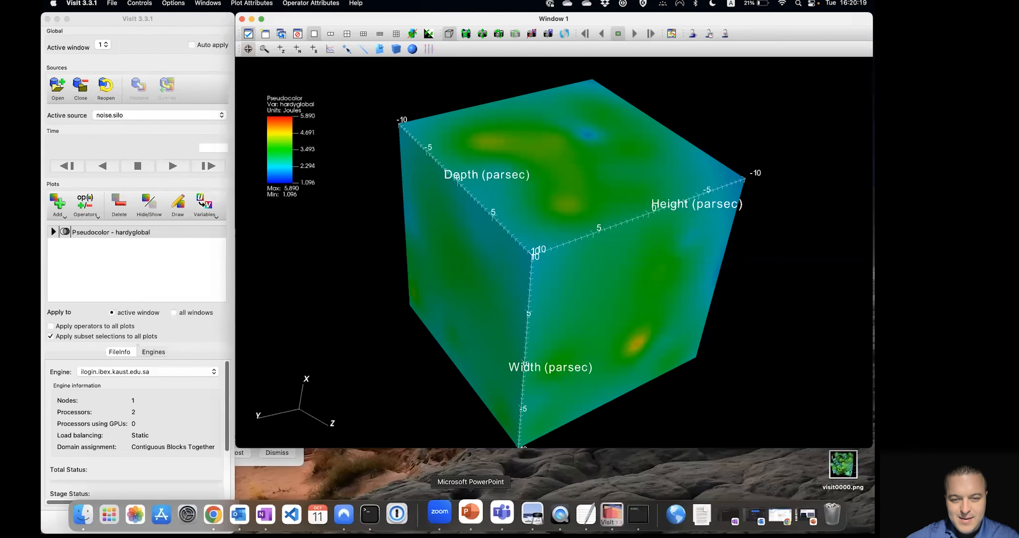
left_click(470, 512)
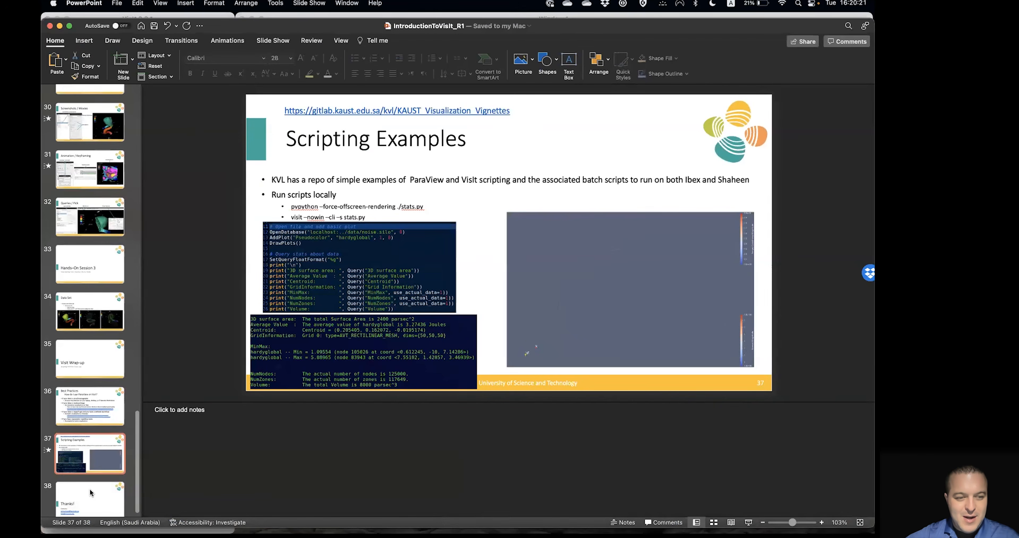
left_click(91, 492)
left_click(748, 521)
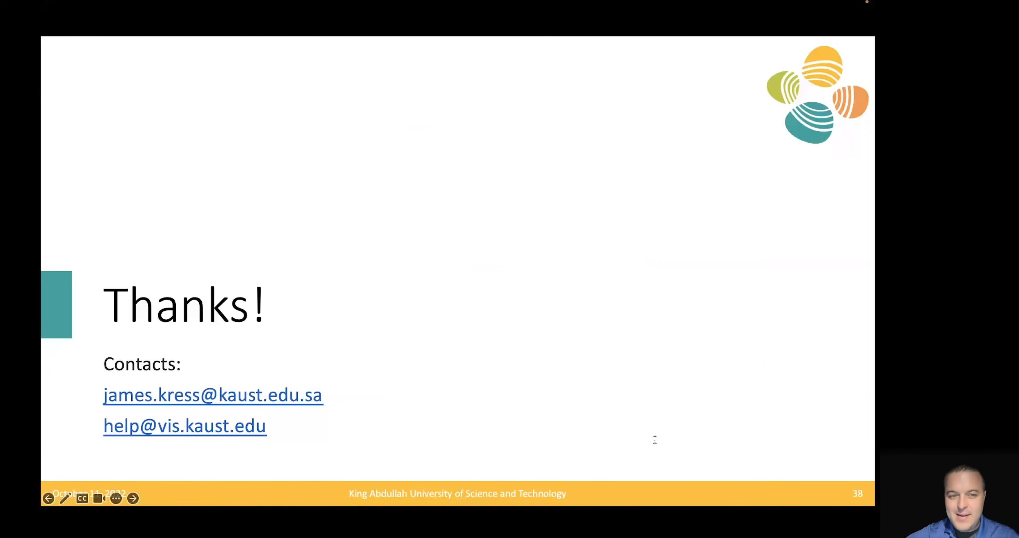